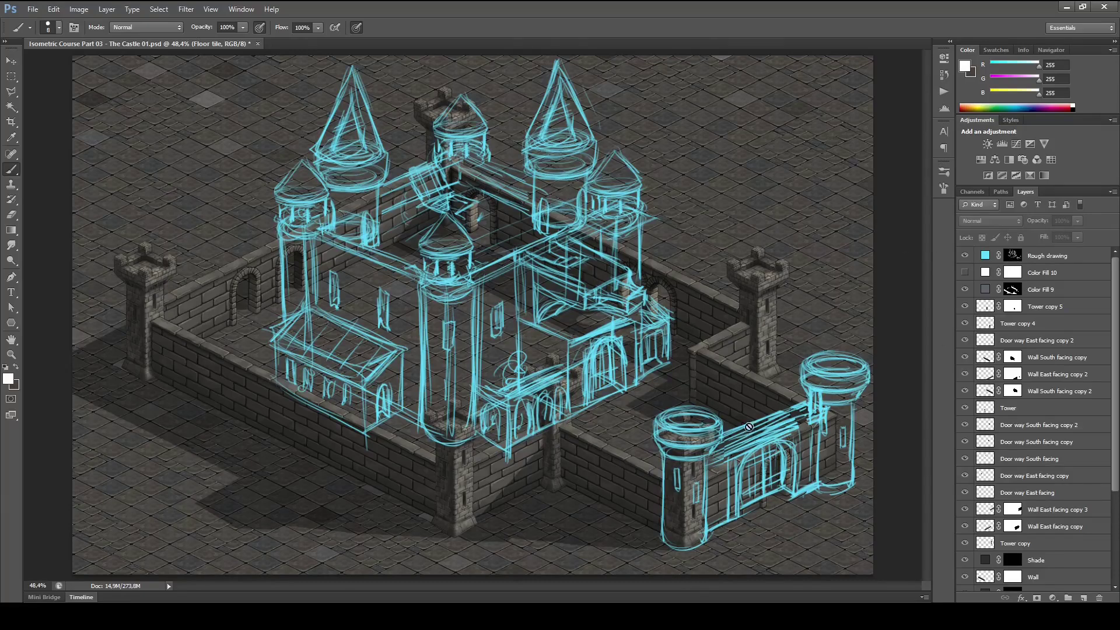
# - Show the white Color Fill 10 layer and set its opacity to 50%
pyautogui.click(965, 273)
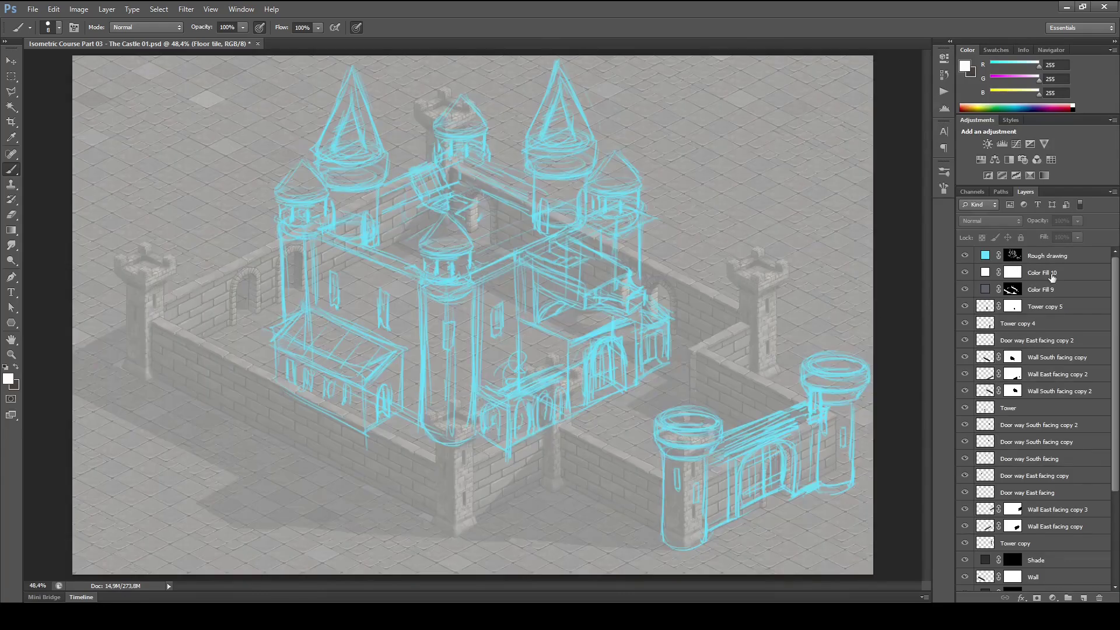
pyautogui.click(1043, 273)
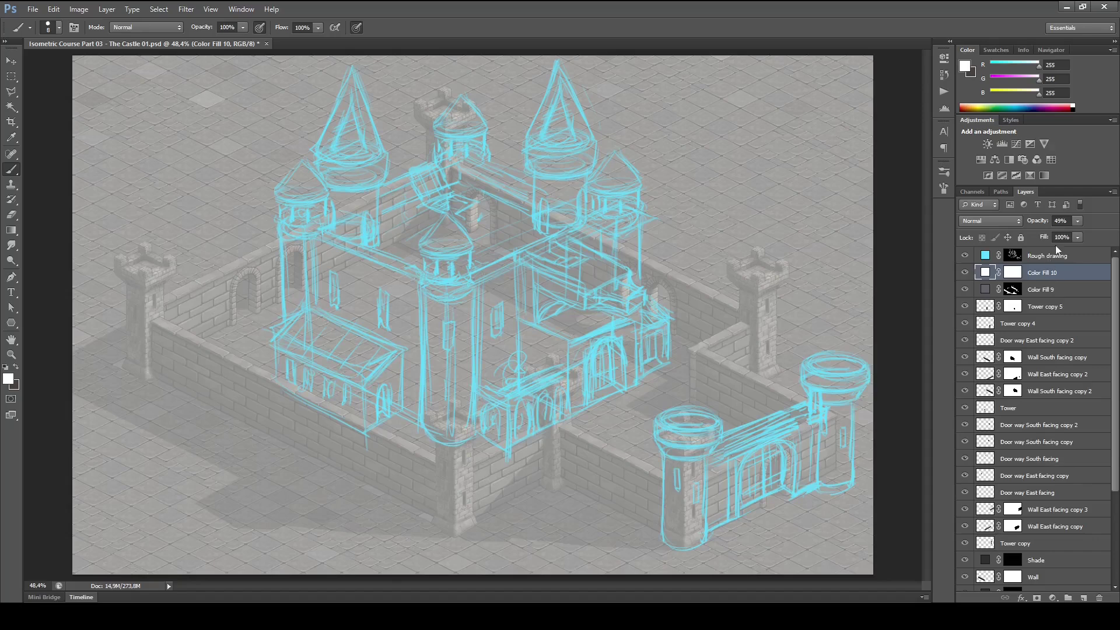
pyautogui.moveTo(1062, 221); pyautogui.dragTo(1006, 223)
pyautogui.write('50')
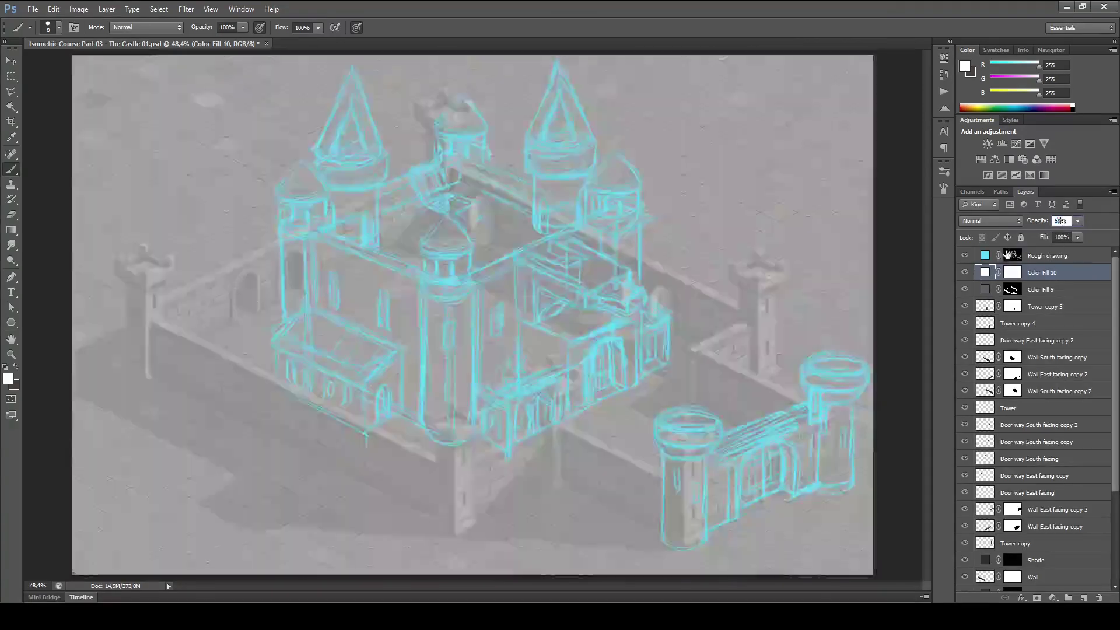
pyautogui.press('Return')
# - Rename the Color Fill 10 layer as 50%
pyautogui.doubleClick(1040, 273)
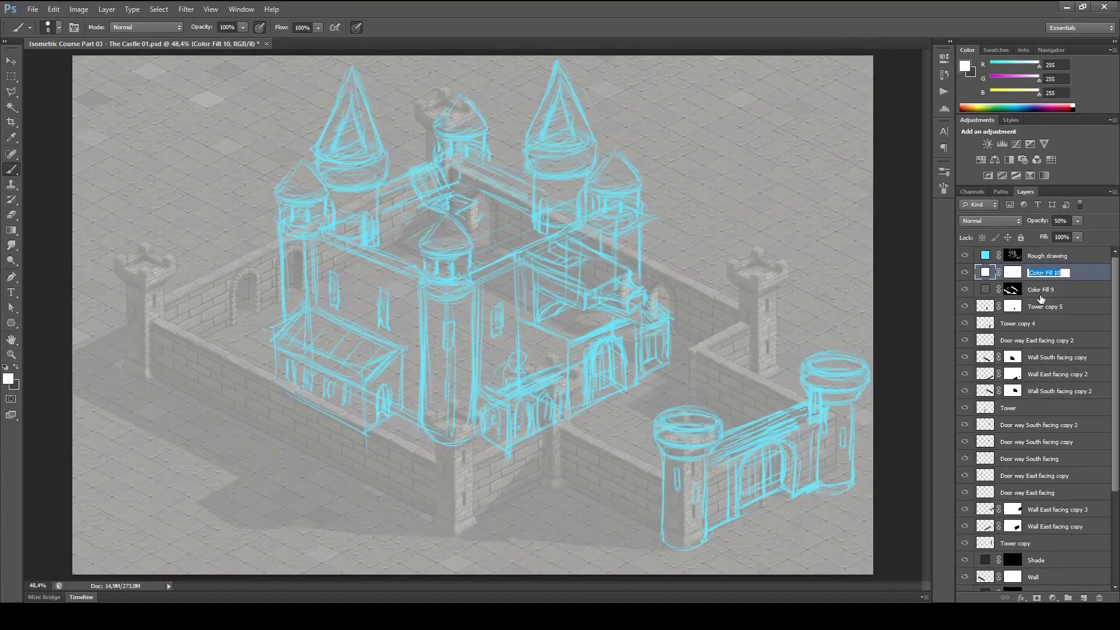
pyautogui.write('50%')
pyautogui.press('Return')
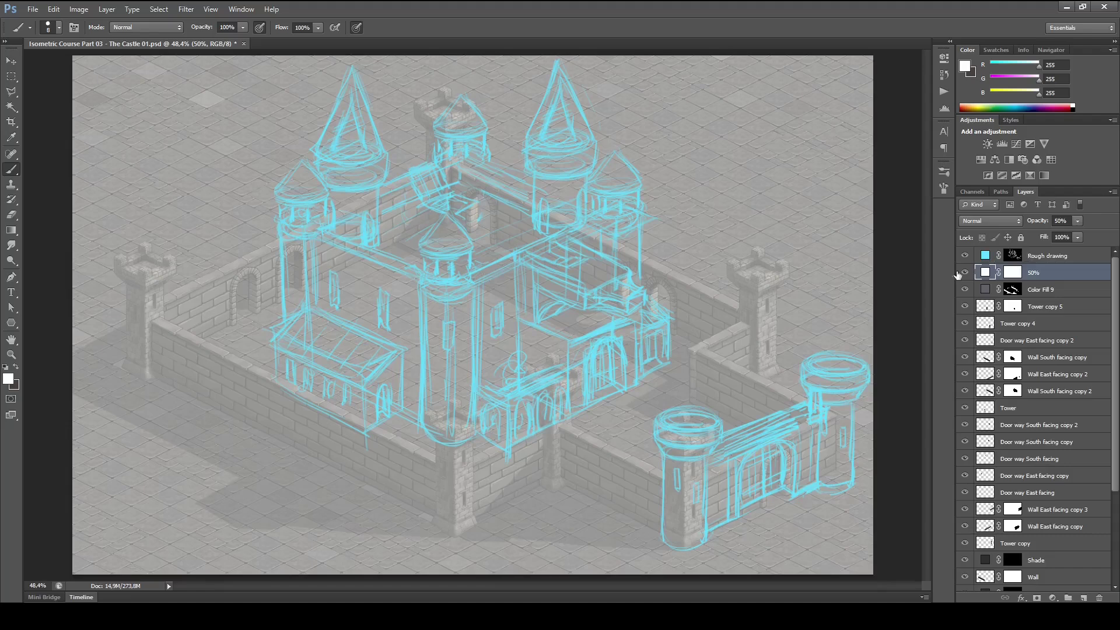
# - Hide the Levels 1, 50% and Rough drawing layers and inspect the castle walls and towers up close
pyautogui.scroll(5, 705, 413)
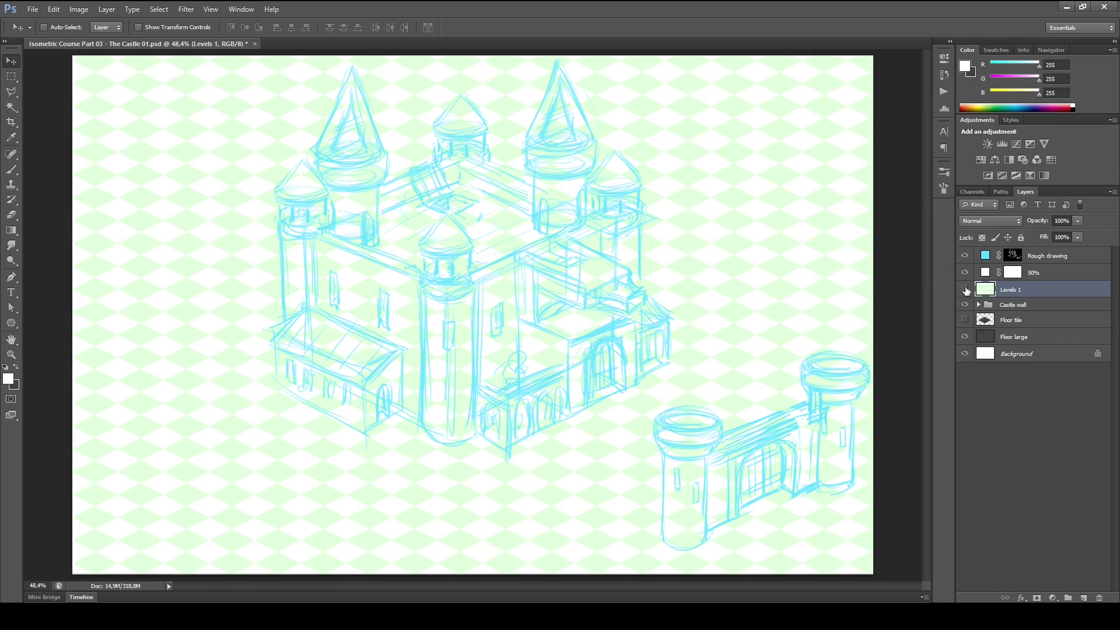
pyautogui.moveTo(965, 289); pyautogui.dragTo(964, 255)
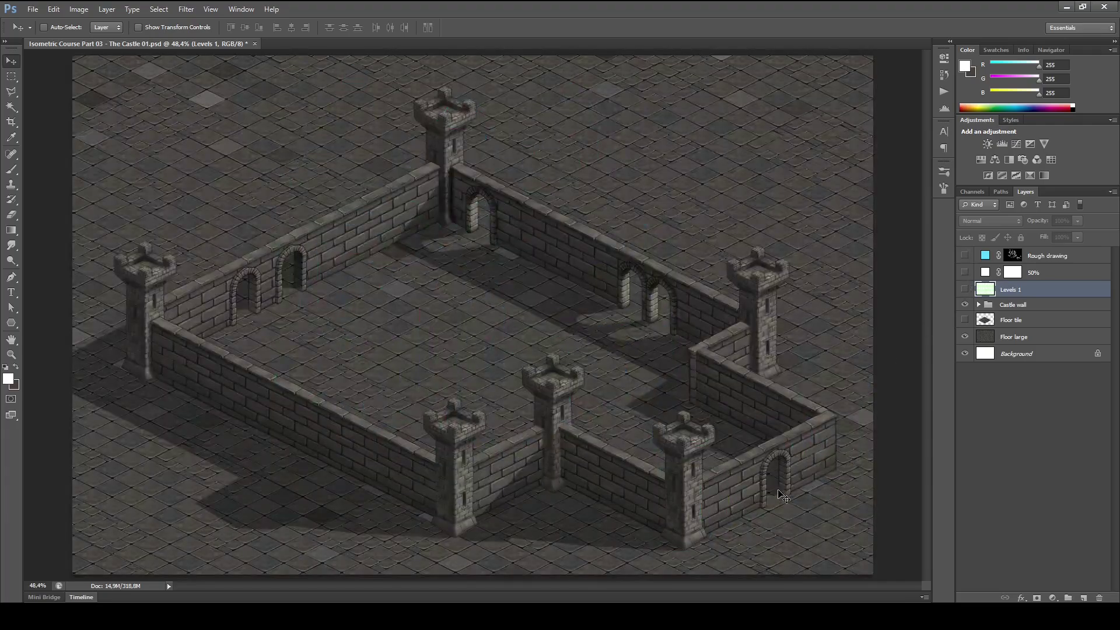
pyautogui.moveTo(756, 469); pyautogui.dragTo(840, 474)
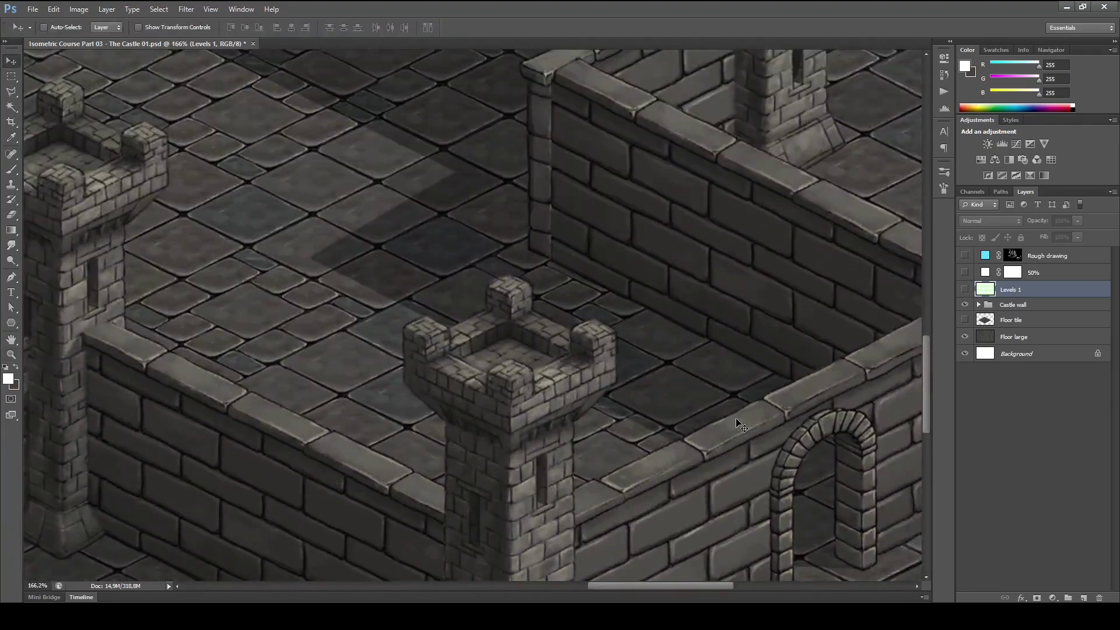
pyautogui.moveTo(739, 425); pyautogui.dragTo(823, 349)
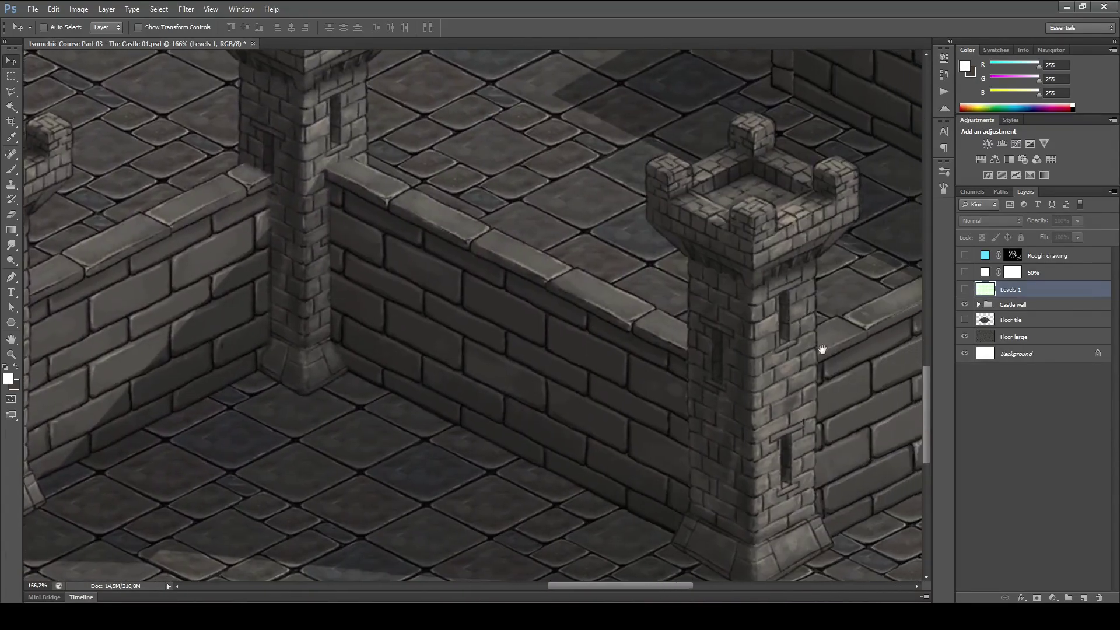
pyautogui.hotkey('ctrl', '0')
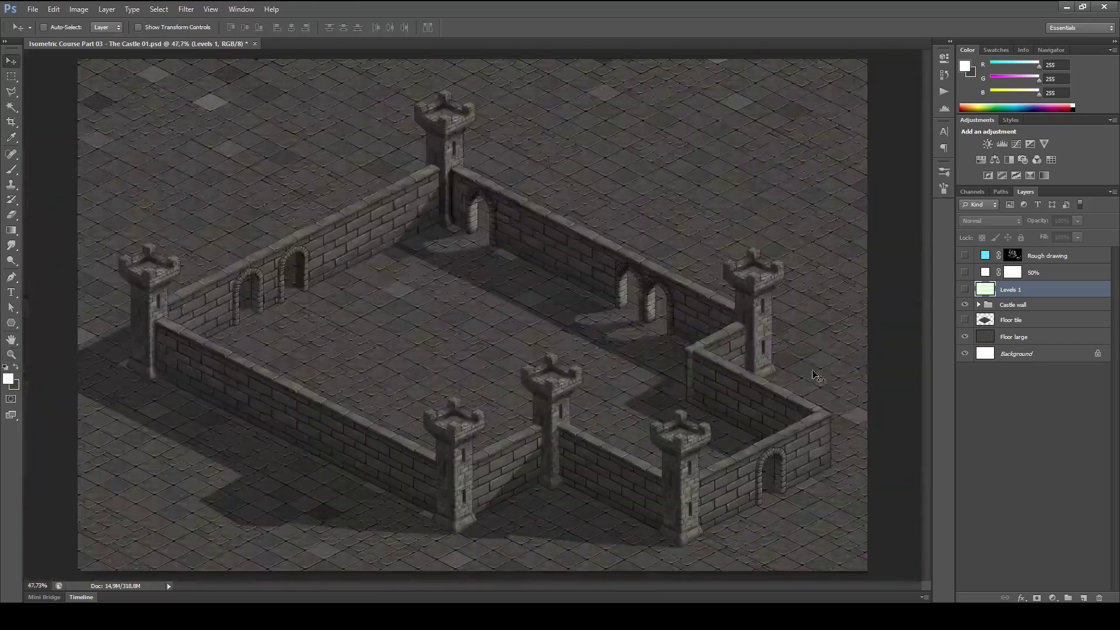
# - Show the 50% layer and add a greyish-brown (#8a776e) Solid Color fill above it in a rectangular selection over the rear wall
pyautogui.click(964, 272)
pyautogui.click(985, 272)
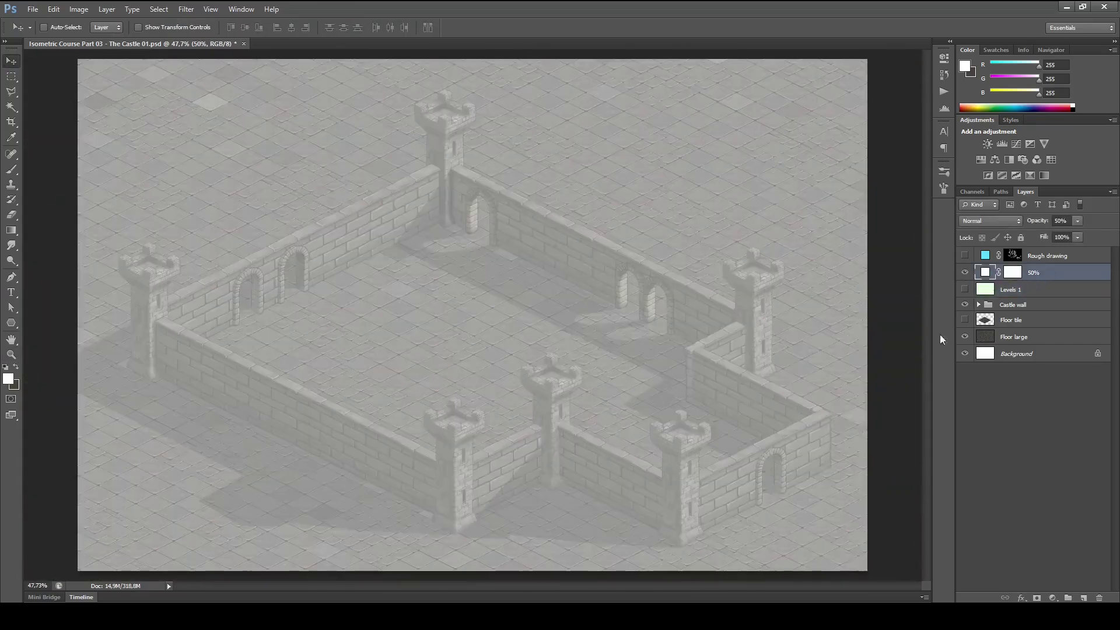
pyautogui.press('m')
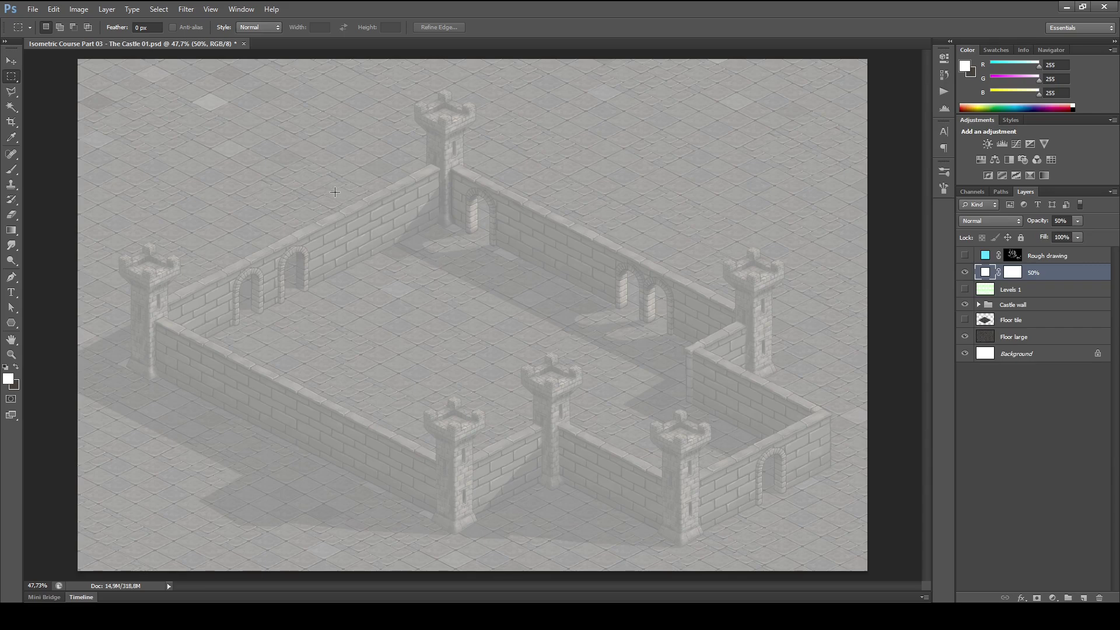
pyautogui.moveTo(320, 180); pyautogui.dragTo(454, 224)
pyautogui.click(1050, 598)
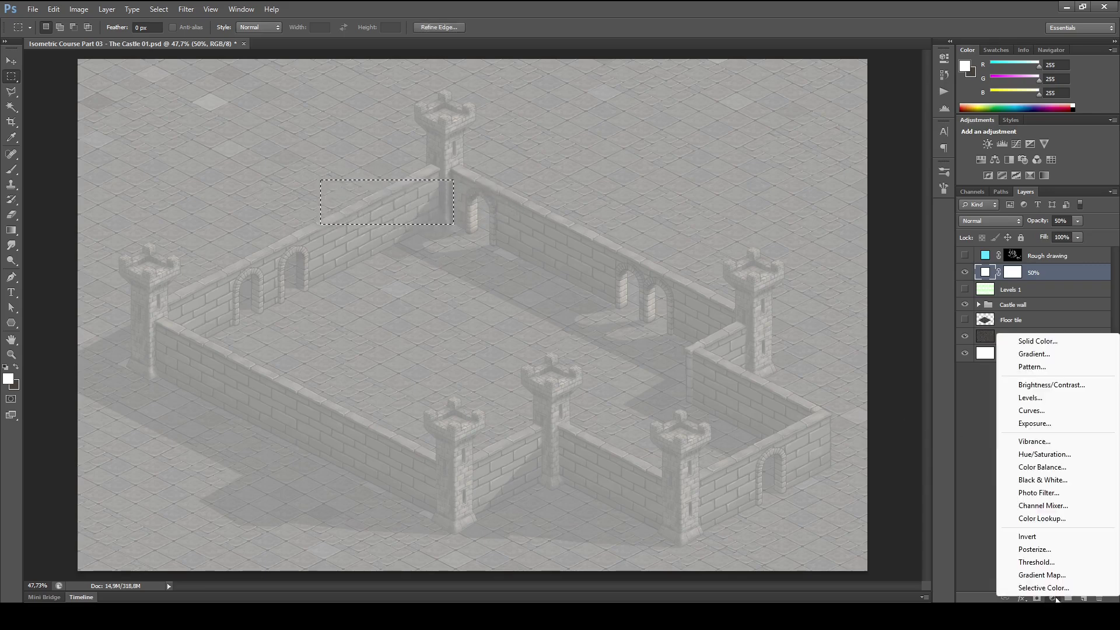
pyautogui.click(1015, 344)
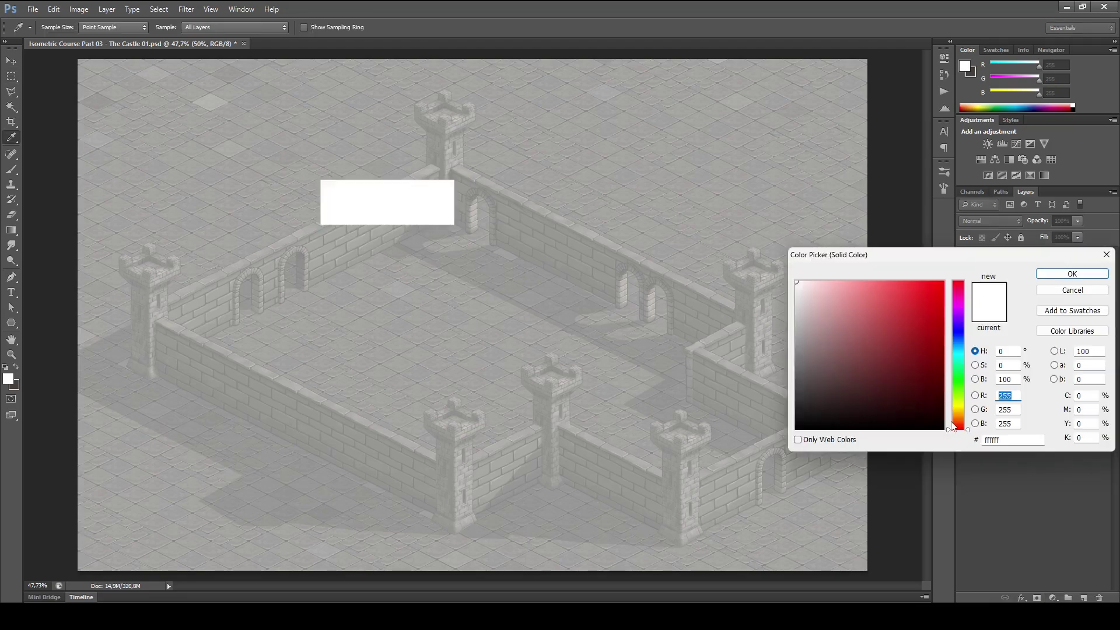
pyautogui.moveTo(952, 426); pyautogui.dragTo(952, 421)
pyautogui.moveTo(849, 359)
pyautogui.mouseDown()
pyautogui.moveTo(819, 371)
pyautogui.moveTo(834, 365)
pyautogui.moveTo(823, 350)
pyautogui.mouseUp()
pyautogui.click(811, 375)
pyautogui.click(1072, 274)
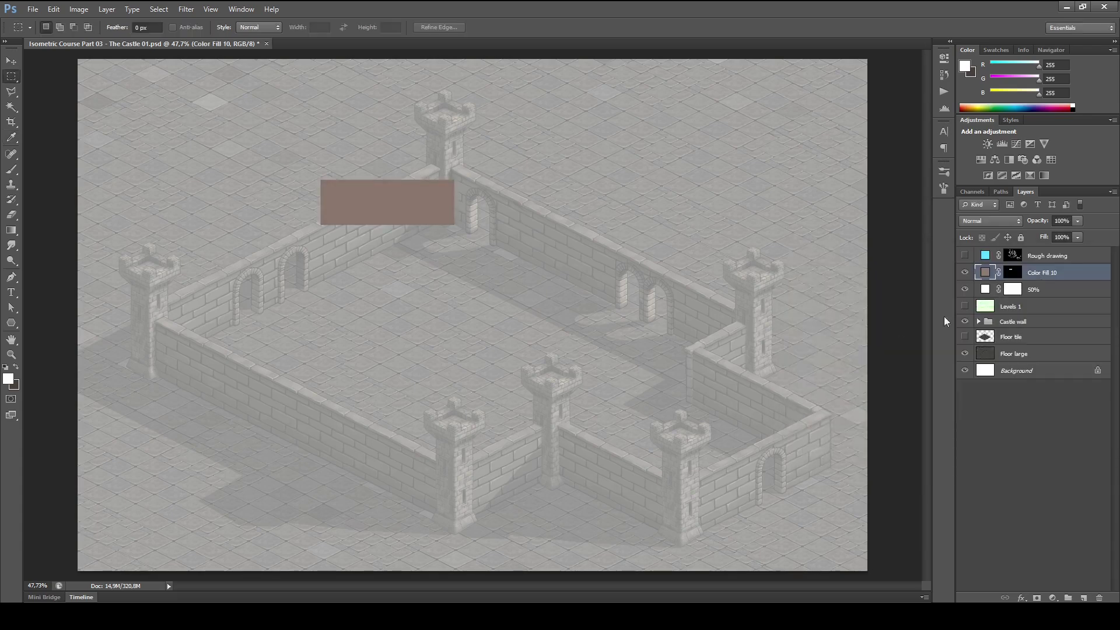
# - Hide the 50% layer and darken the rectangle's fill colour to #584f4b
pyautogui.click(965, 290)
pyautogui.doubleClick(986, 281)
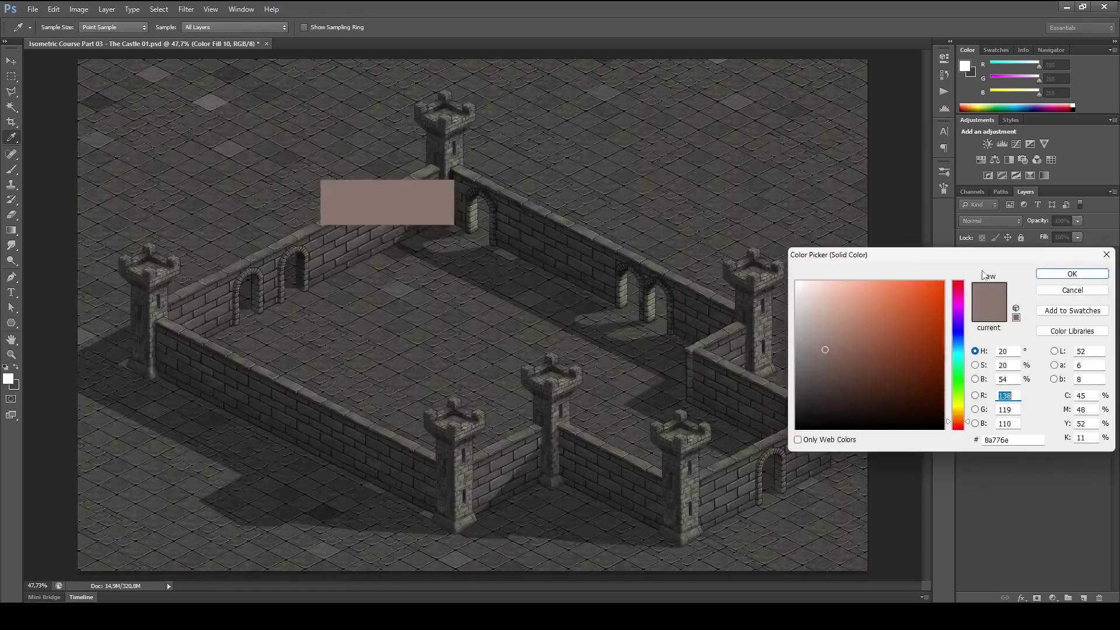
pyautogui.moveTo(818, 340)
pyautogui.mouseDown()
pyautogui.moveTo(833, 363)
pyautogui.moveTo(807, 382)
pyautogui.moveTo(818, 379)
pyautogui.mouseUp()
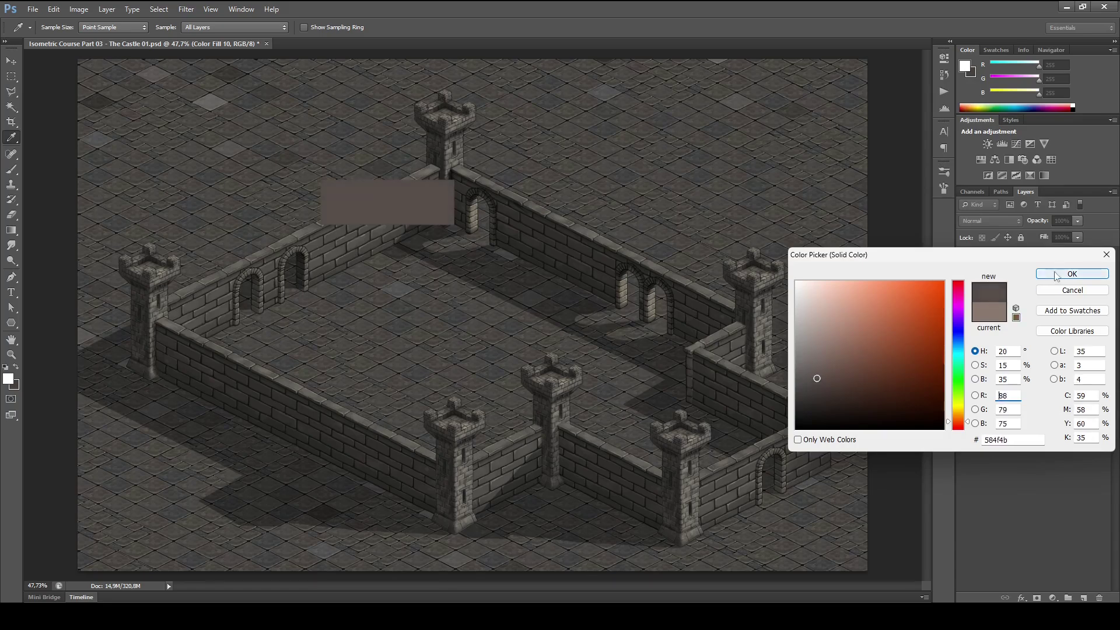
pyautogui.click(1072, 274)
# - Activate the brown fill layer's mask for painting with the Brush tool
pyautogui.press('m')
pyautogui.moveTo(427, 234); pyautogui.dragTo(484, 258)
pyautogui.moveTo(503, 251); pyautogui.dragTo(700, 415)
pyautogui.click(1012, 273)
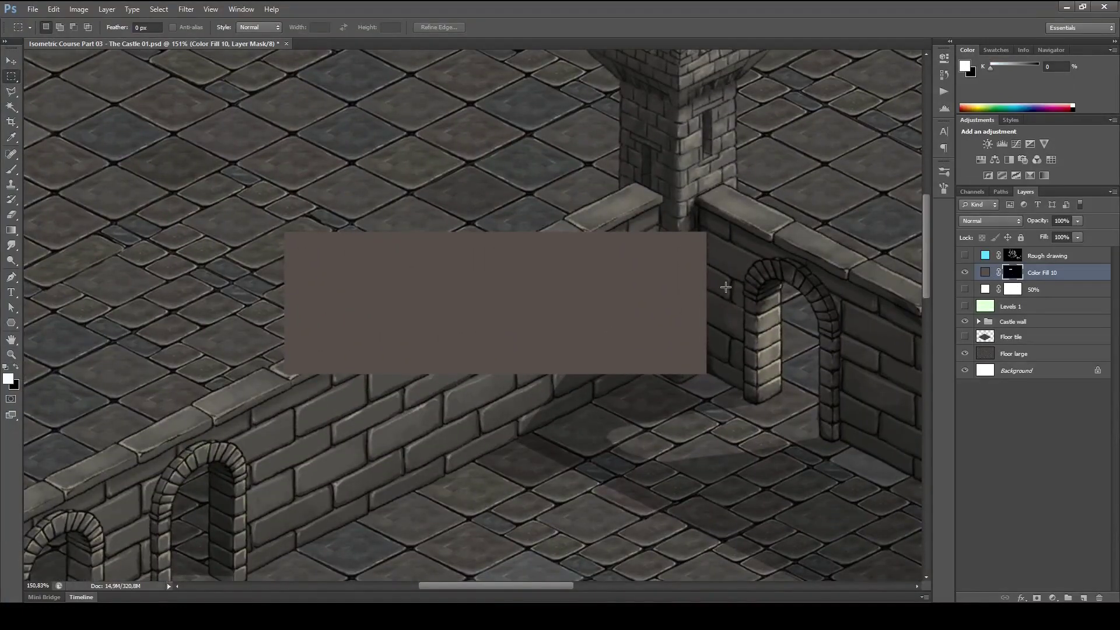
pyautogui.press('b')
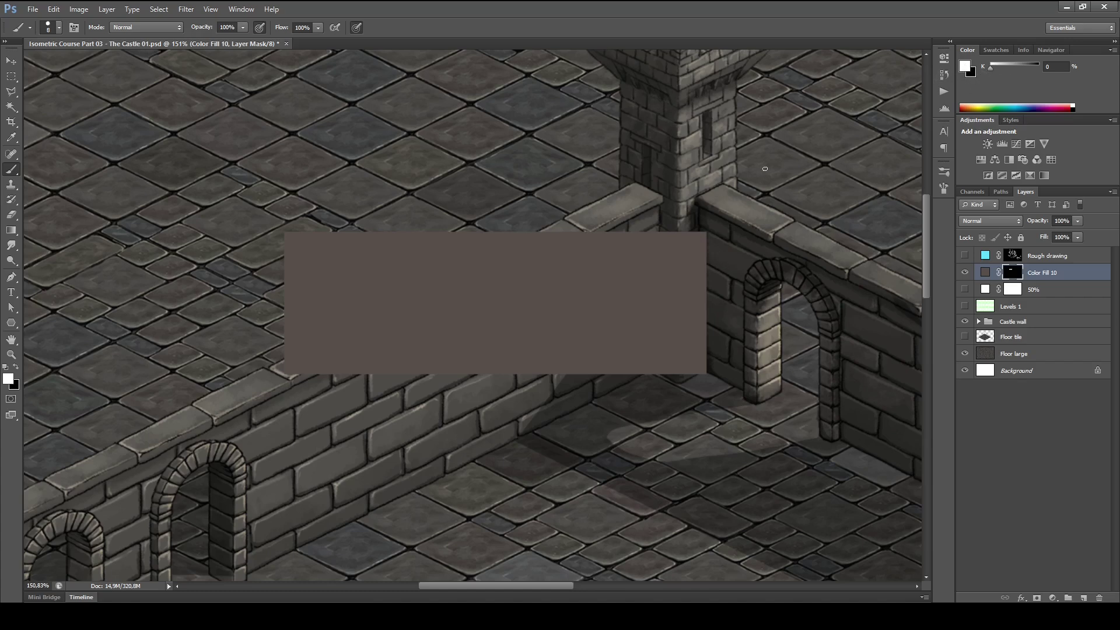
# - Try revealing the brown fill with white strokes and hiding it with black strokes on the mask around the rear archway
pyautogui.moveTo(736, 182)
pyautogui.mouseDown()
pyautogui.moveTo(774, 193)
pyautogui.moveTo(758, 324)
pyautogui.mouseUp()
pyautogui.moveTo(749, 230)
pyautogui.mouseDown()
pyautogui.moveTo(797, 387)
pyautogui.moveTo(732, 394)
pyautogui.mouseUp()
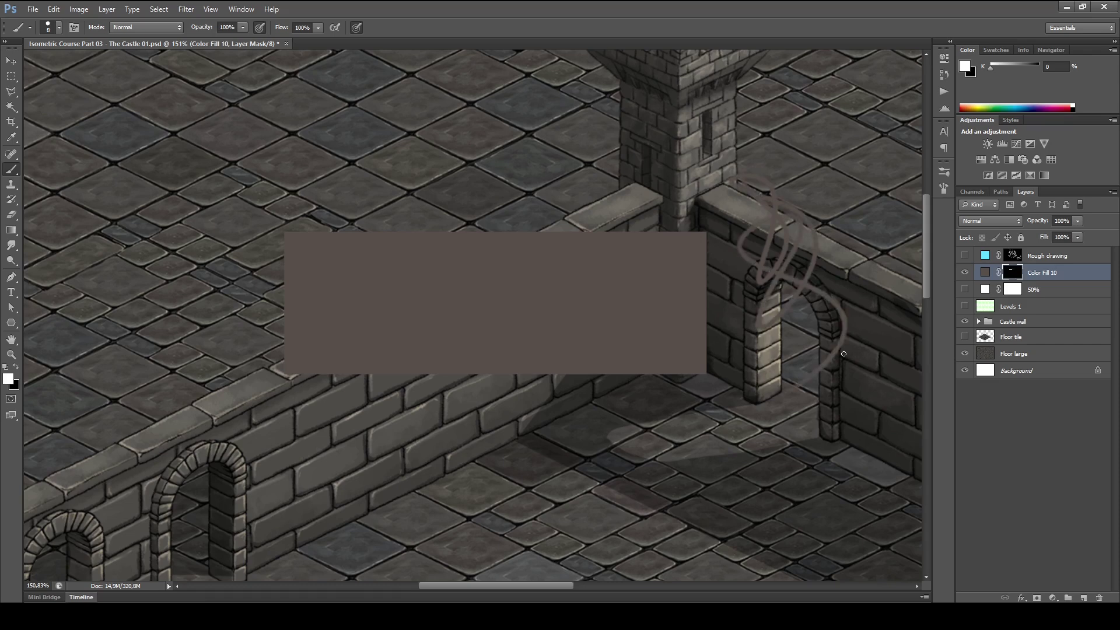
pyautogui.press('x')
pyautogui.moveTo(784, 251)
pyautogui.mouseDown()
pyautogui.moveTo(834, 304)
pyautogui.moveTo(831, 278)
pyautogui.mouseUp()
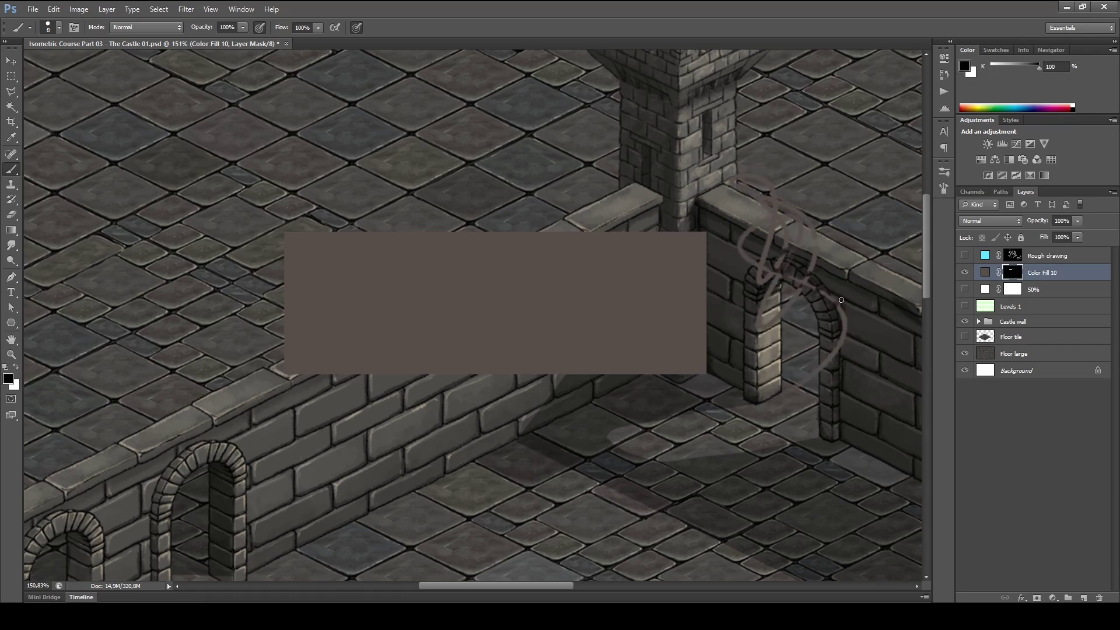
pyautogui.hotkey('alt', 'BackSpace')
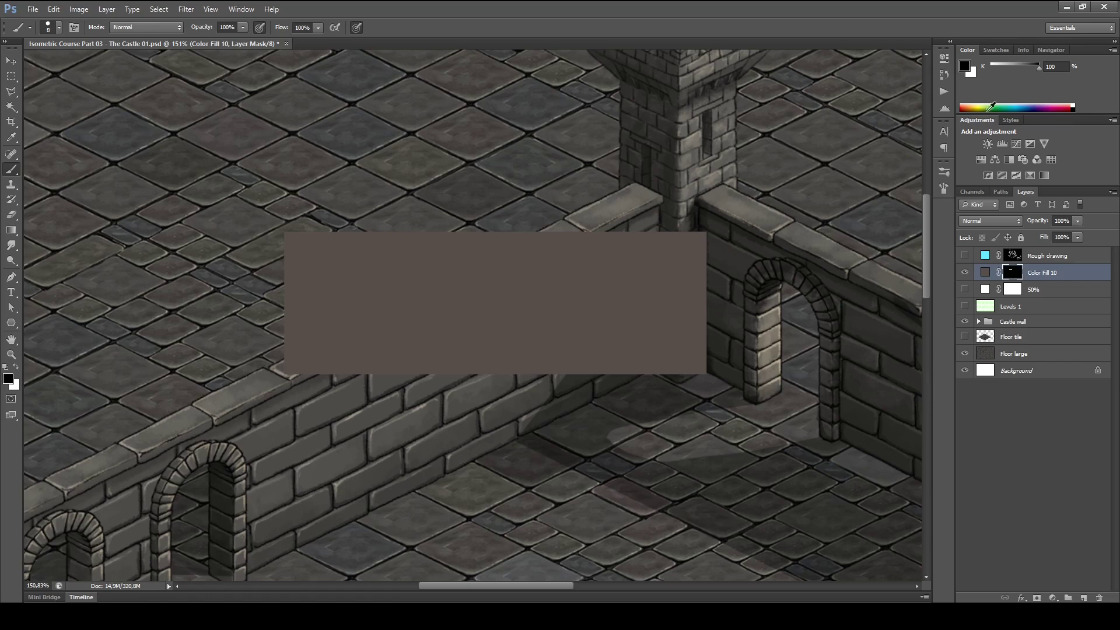
# - Separate the Brush settings from the Brush Presets in the dock, placing Brush above Brush Presets
pyautogui.click(944, 188)
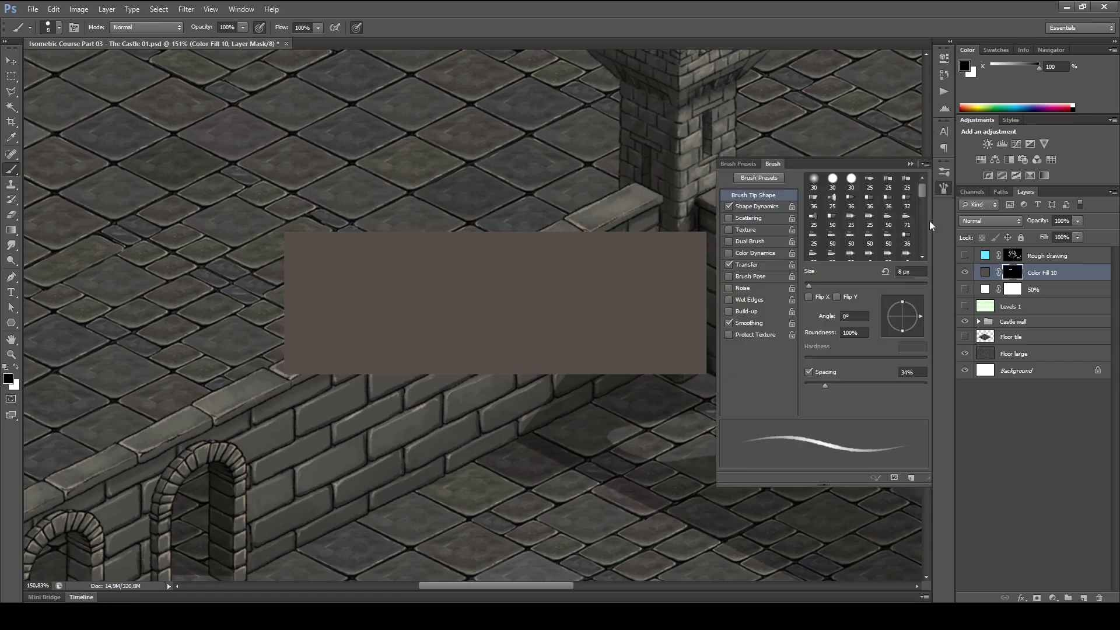
pyautogui.moveTo(944, 173)
pyautogui.mouseDown()
pyautogui.moveTo(941, 206)
pyautogui.moveTo(948, 172)
pyautogui.moveTo(946, 188)
pyautogui.mouseUp()
pyautogui.click(944, 174)
pyautogui.click(943, 173)
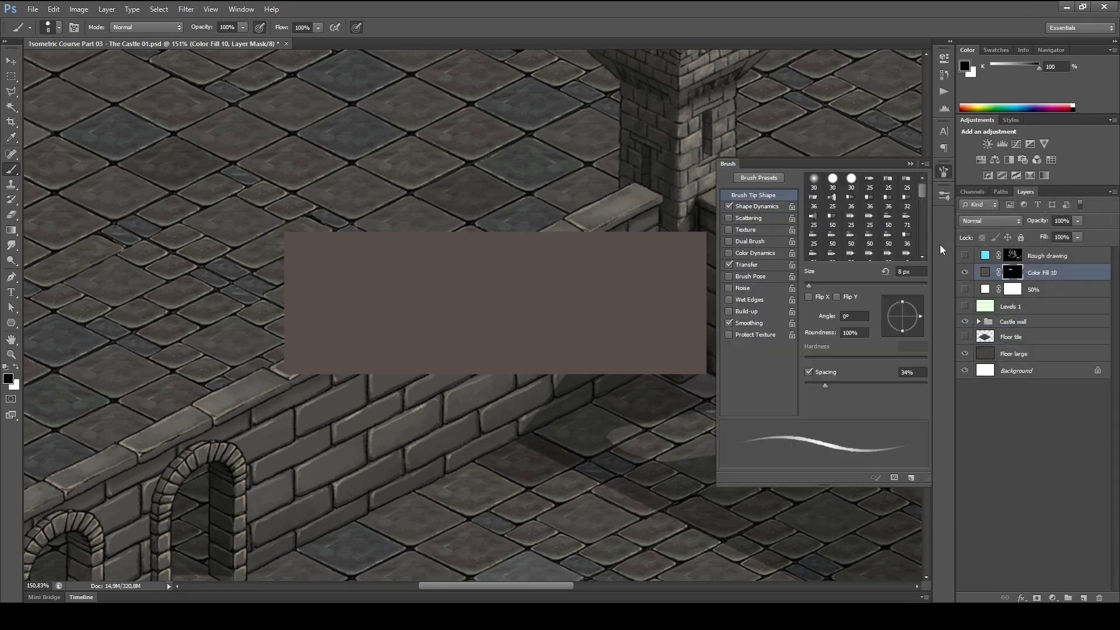
# - Browse the brush presets and choose the textured 60 px brush
pyautogui.click(942, 196)
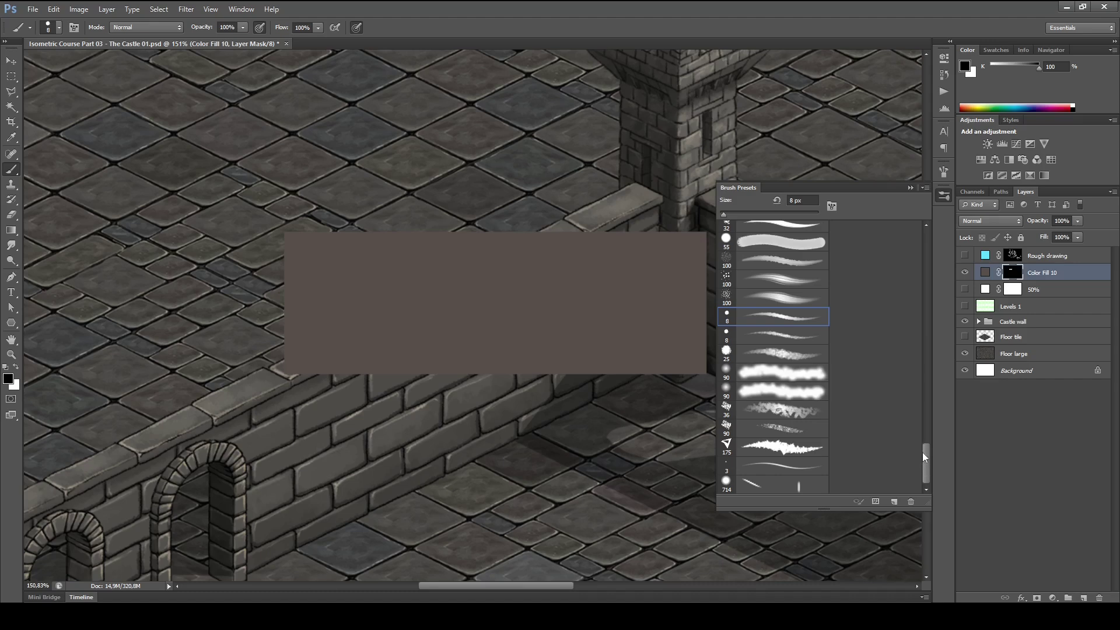
pyautogui.moveTo(923, 454)
pyautogui.mouseDown()
pyautogui.moveTo(926, 442)
pyautogui.moveTo(927, 457)
pyautogui.moveTo(883, 432)
pyautogui.mouseUp()
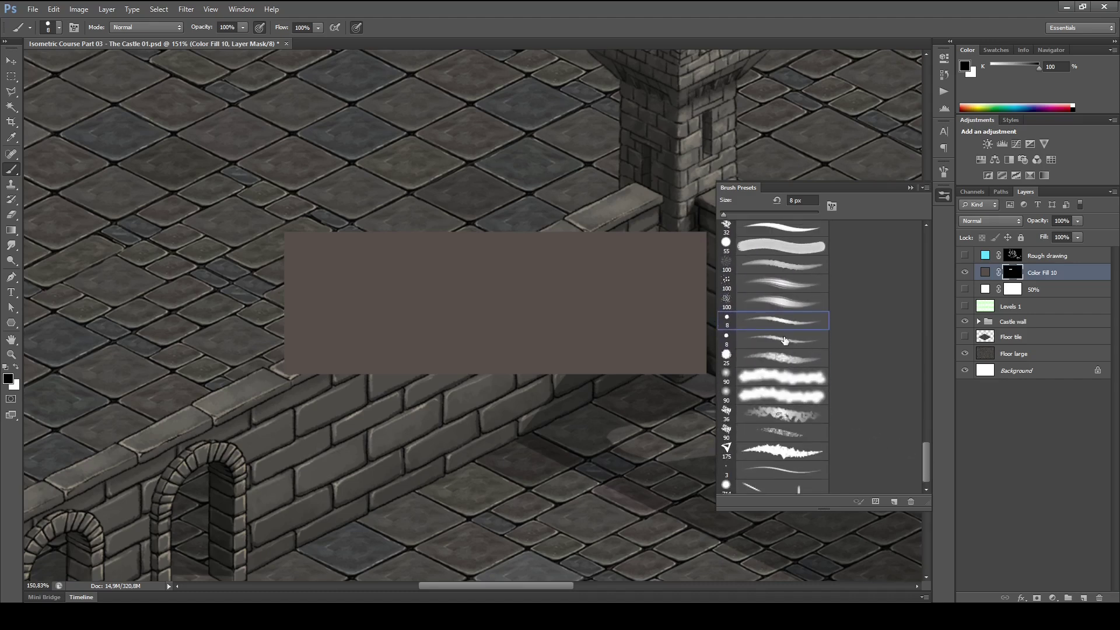
pyautogui.click(785, 340)
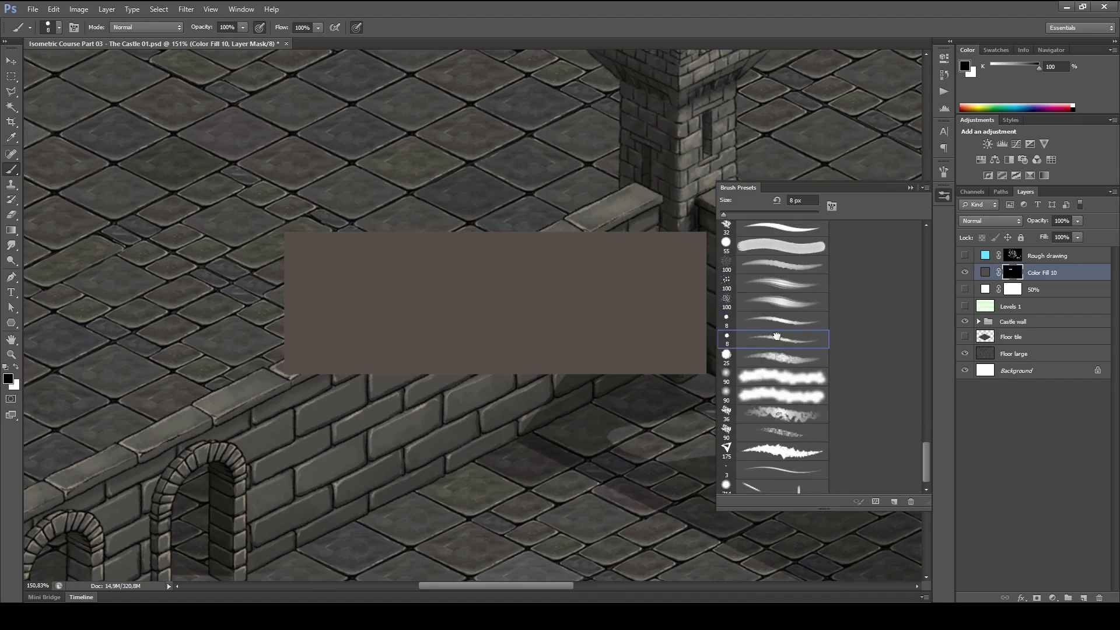
pyautogui.moveTo(926, 456)
pyautogui.mouseDown()
pyautogui.moveTo(924, 246)
pyautogui.moveTo(929, 429)
pyautogui.moveTo(926, 357)
pyautogui.mouseUp()
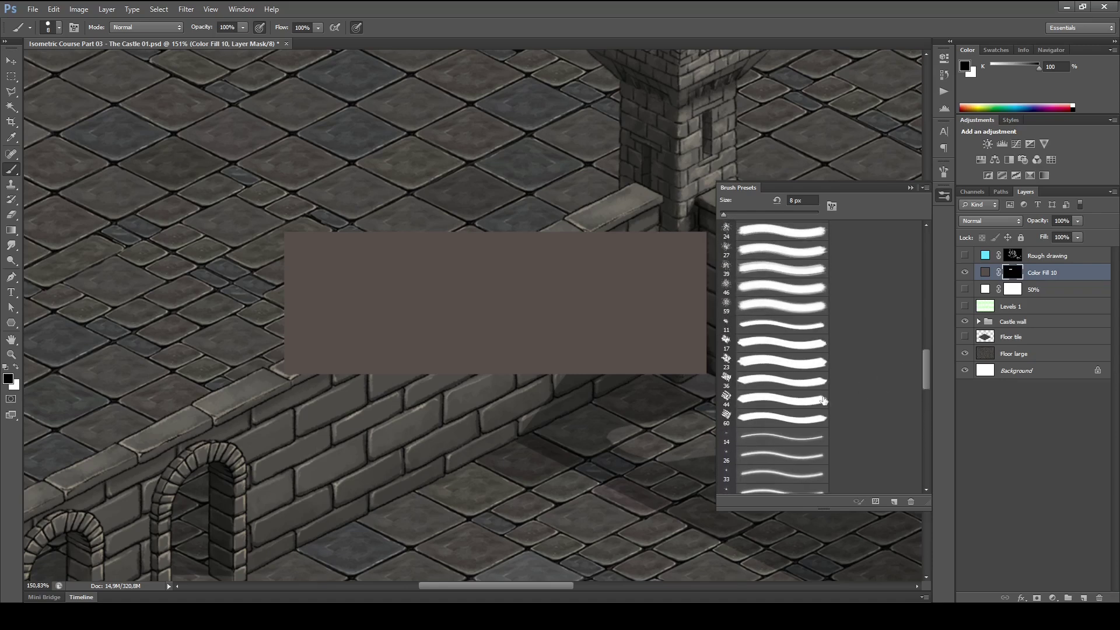
pyautogui.click(782, 421)
# - Try a white stroke with the 60 px brush on the mask over the floor tiles
pyautogui.click(570, 447)
pyautogui.press('x')
pyautogui.moveTo(676, 461)
pyautogui.mouseDown()
pyautogui.moveTo(617, 488)
pyautogui.moveTo(638, 470)
pyautogui.moveTo(620, 488)
pyautogui.moveTo(658, 481)
pyautogui.mouseUp()
pyautogui.hotkey('ctrl', 'z')
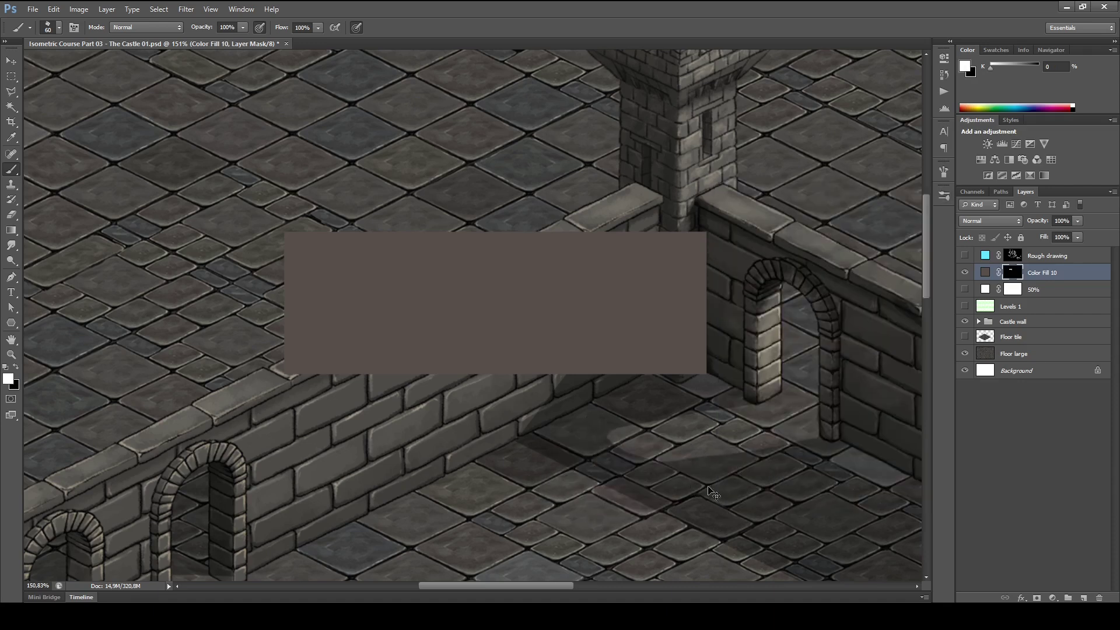
# - Set the Minimum Diameter in the 60 px brush's Shape Dynamics to 25%
pyautogui.click(943, 196)
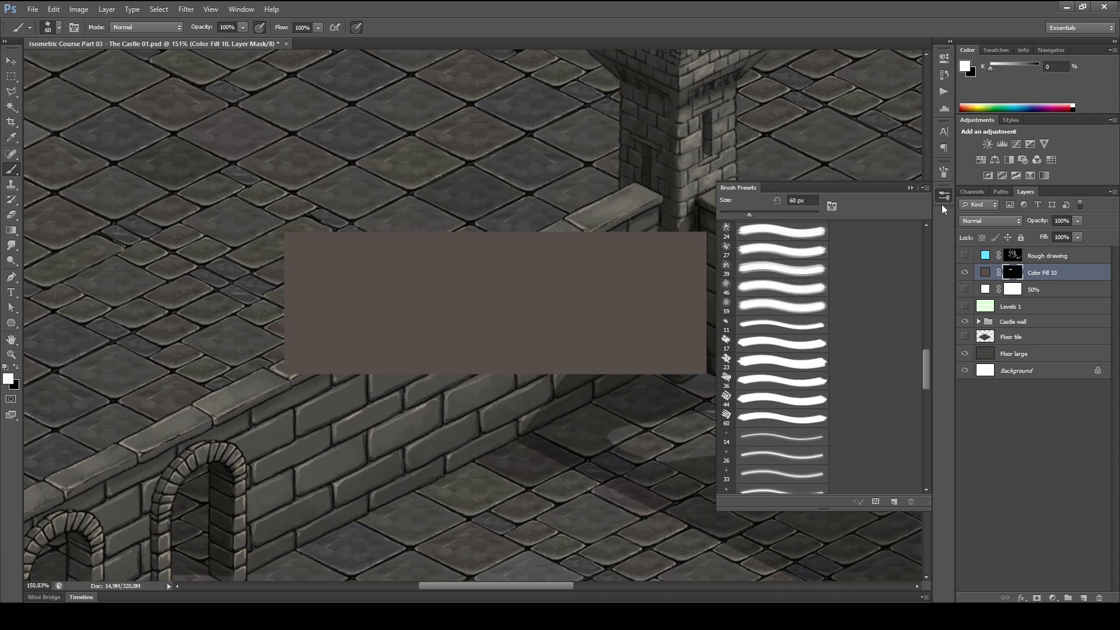
pyautogui.click(944, 171)
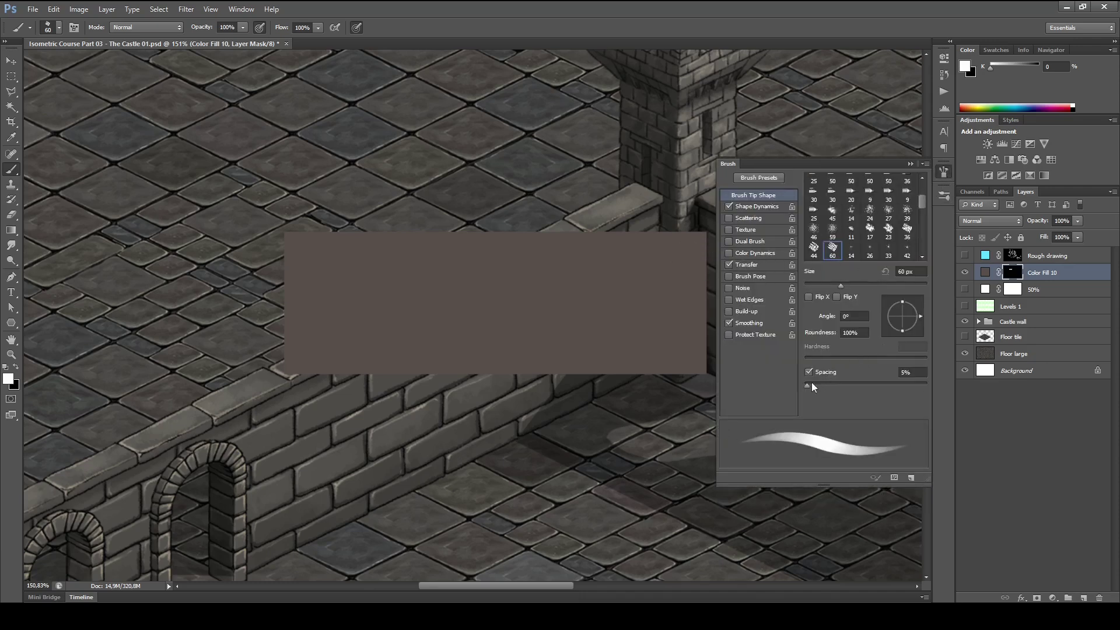
pyautogui.click(753, 206)
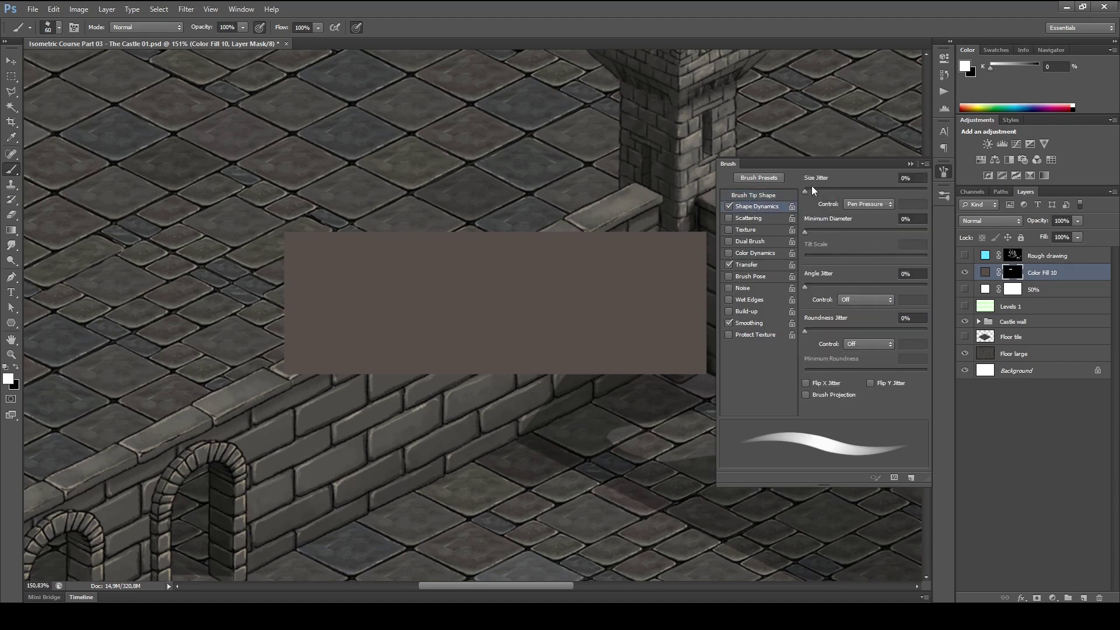
pyautogui.moveTo(807, 232); pyautogui.dragTo(844, 233)
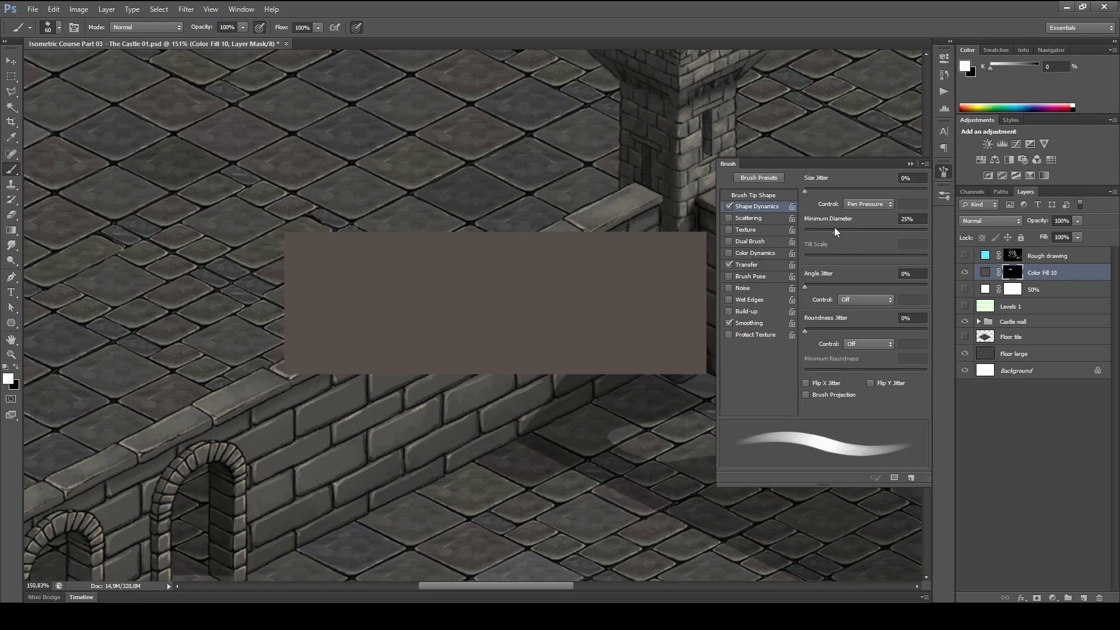
# - Check the brush's Transfer option with Pen Pressure opacity and paint white test strokes on the mask over the rear tower and wall
pyautogui.click(729, 264)
pyautogui.click(759, 266)
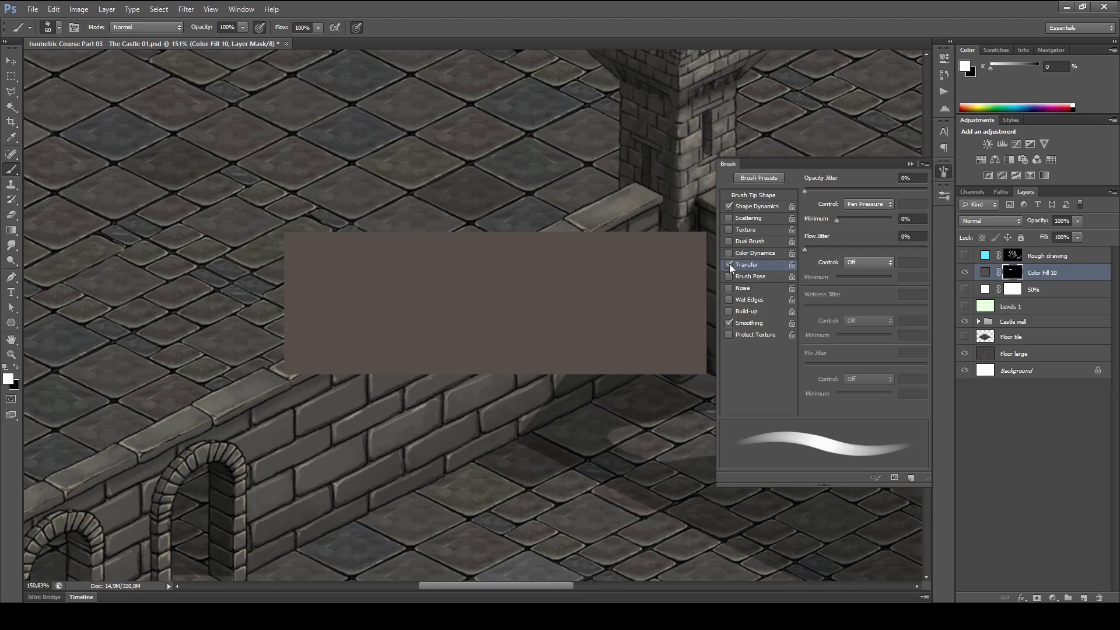
pyautogui.moveTo(680, 201)
pyautogui.mouseDown()
pyautogui.moveTo(701, 159)
pyautogui.moveTo(759, 186)
pyautogui.mouseUp()
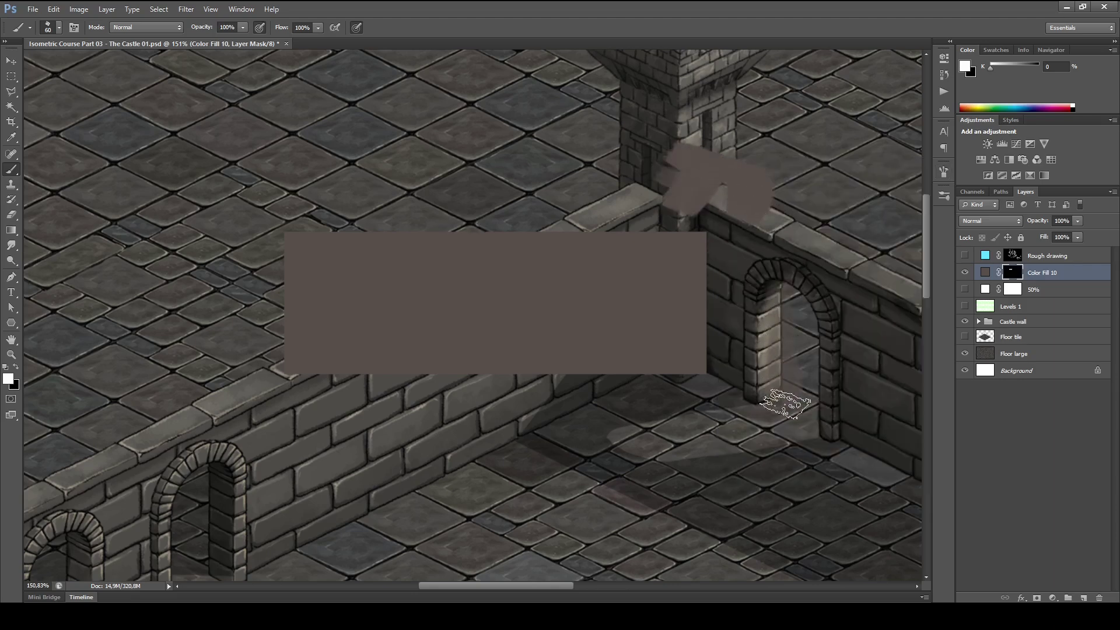
# - Undo all white test strokes on the mask and turn off pressure-controlled opacity for the brush
pyautogui.moveTo(810, 376)
pyautogui.mouseDown()
pyautogui.moveTo(762, 388)
pyautogui.moveTo(720, 498)
pyautogui.mouseUp()
pyautogui.hotkey('ctrl', 'z')
pyautogui.hotkey('ctrl', 'z')
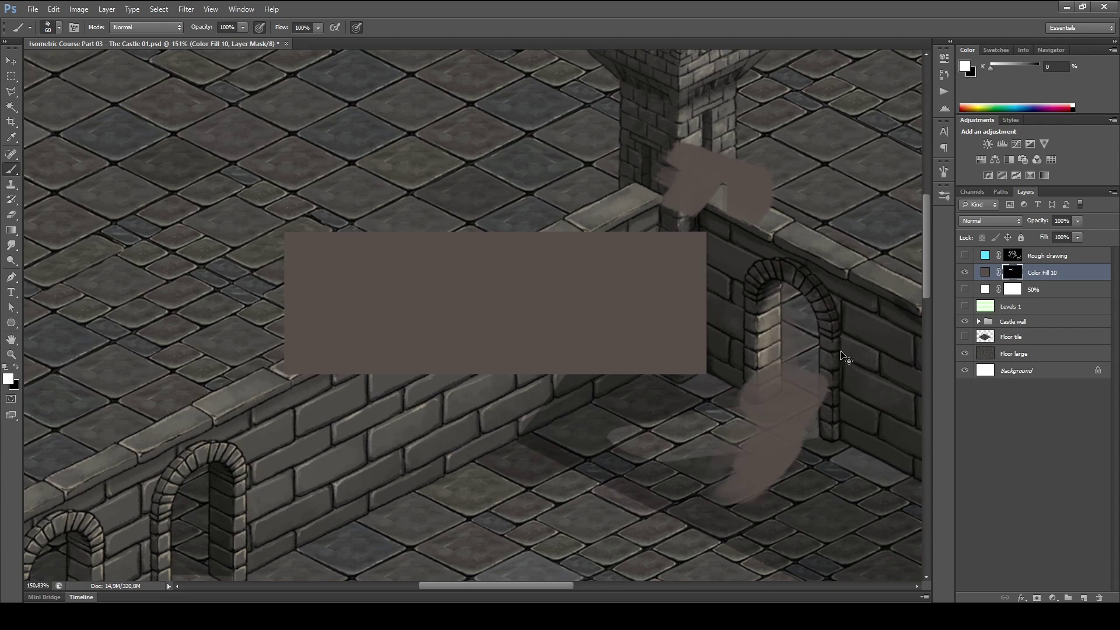
pyautogui.hotkey('ctrl', 'alt', 'z')
pyautogui.hotkey('ctrl', 'alt', 'z')
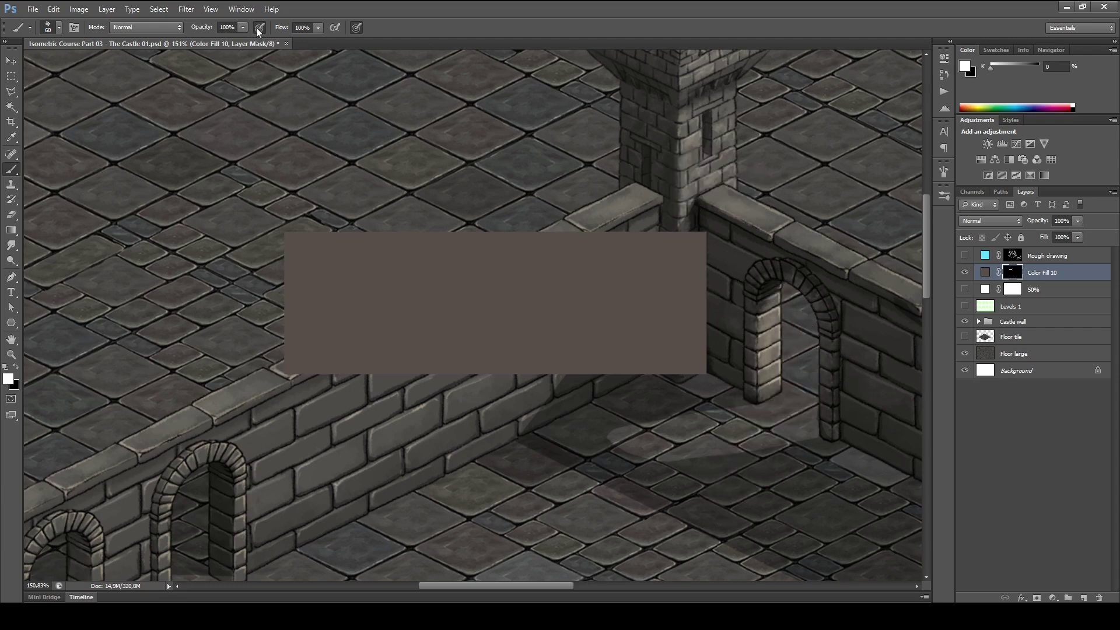
pyautogui.moveTo(763, 175); pyautogui.dragTo(776, 286)
pyautogui.hotkey('ctrl', 'z')
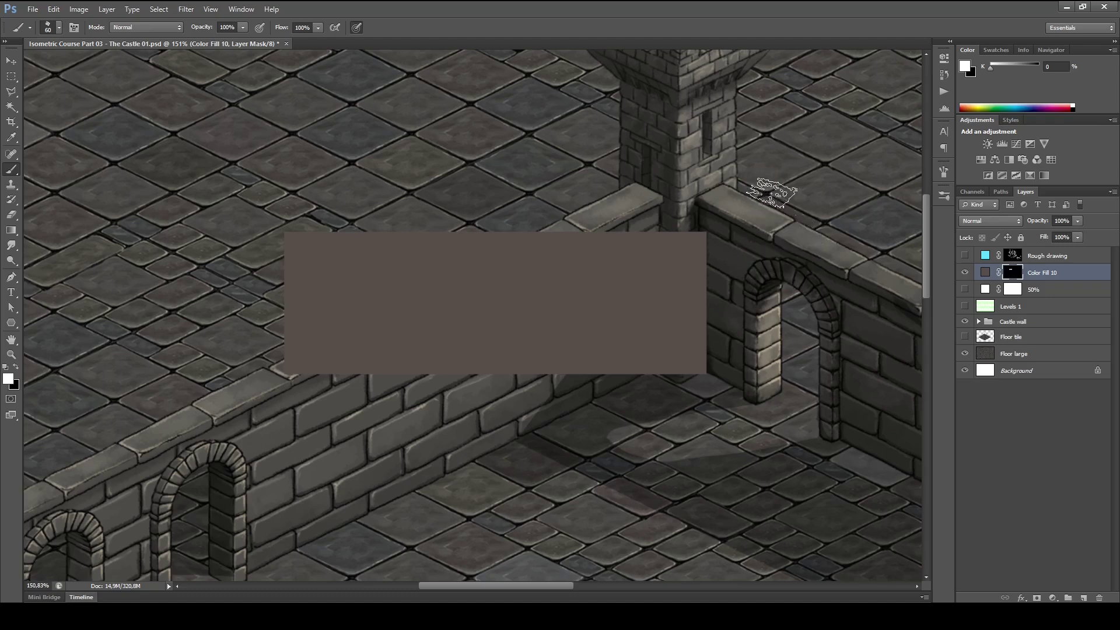
# - Enable the brush's Transfer option with Opacity Jitter at 0%
pyautogui.click(945, 172)
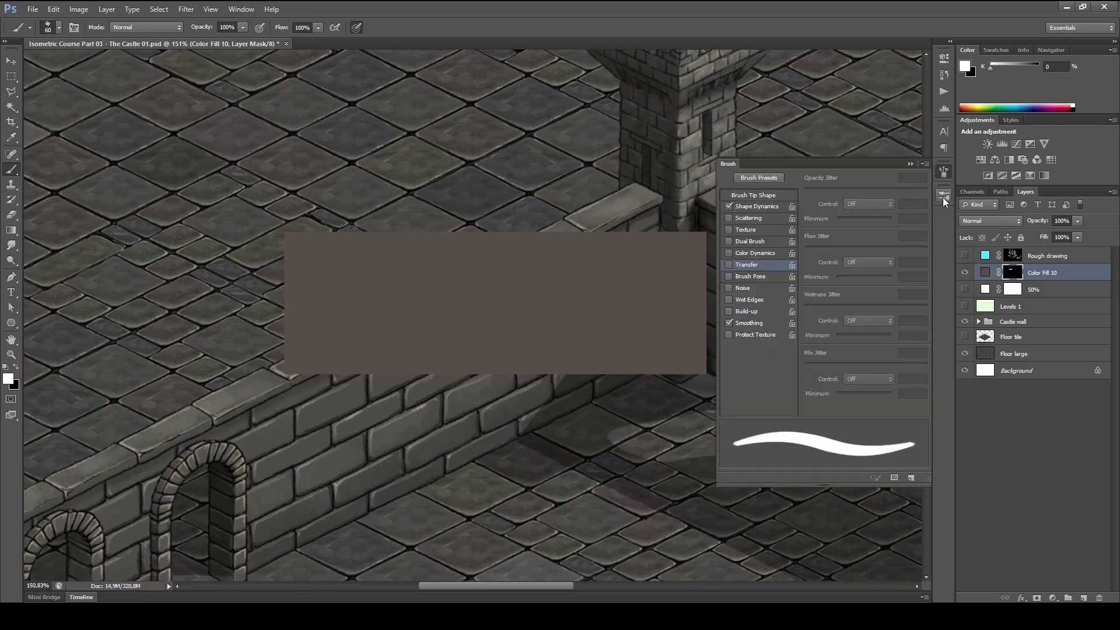
pyautogui.click(730, 265)
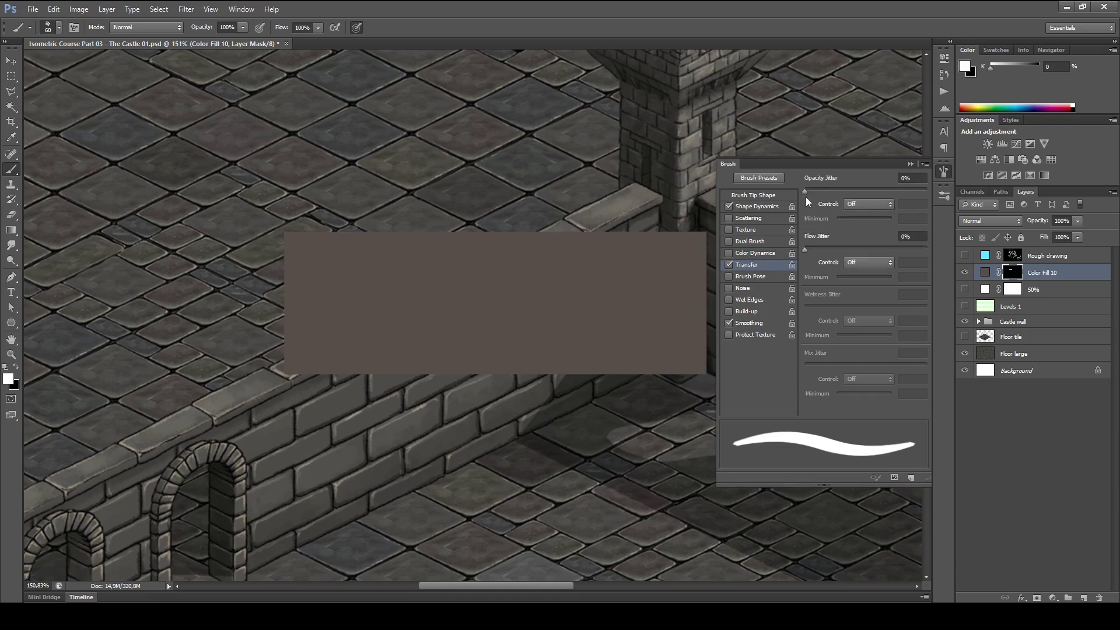
pyautogui.moveTo(806, 192)
pyautogui.mouseDown()
pyautogui.moveTo(903, 192)
pyautogui.moveTo(760, 202)
pyautogui.moveTo(919, 190)
pyautogui.moveTo(802, 193)
pyautogui.mouseUp()
pyautogui.press('F5')
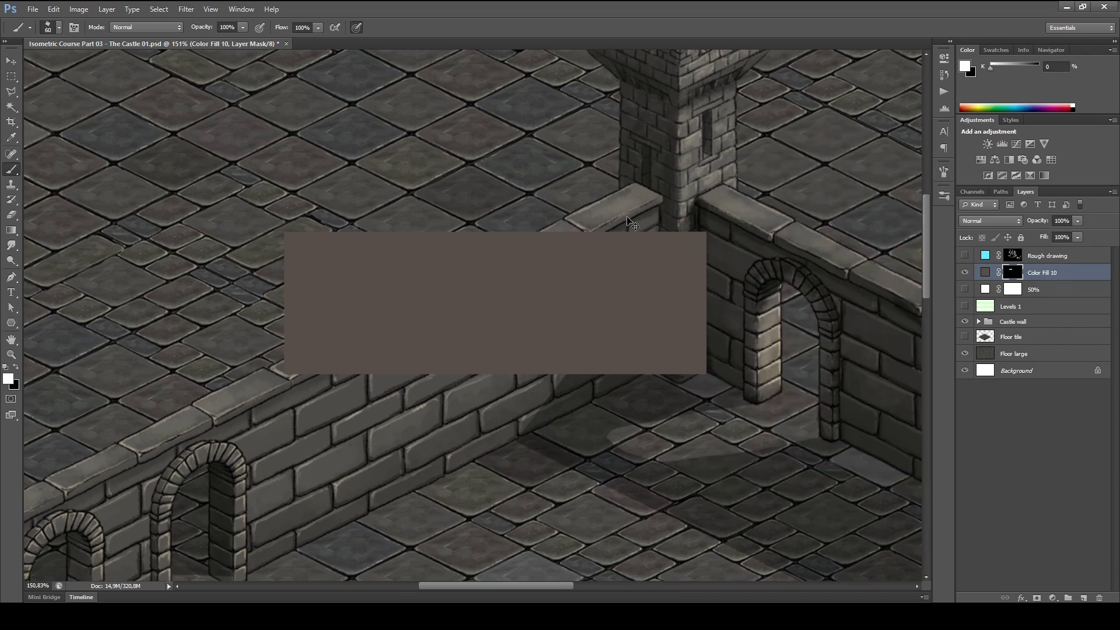
# - Show the 50% layer and round off the brick rectangle's corners on its mask with a 15 px black brush
pyautogui.click(965, 289)
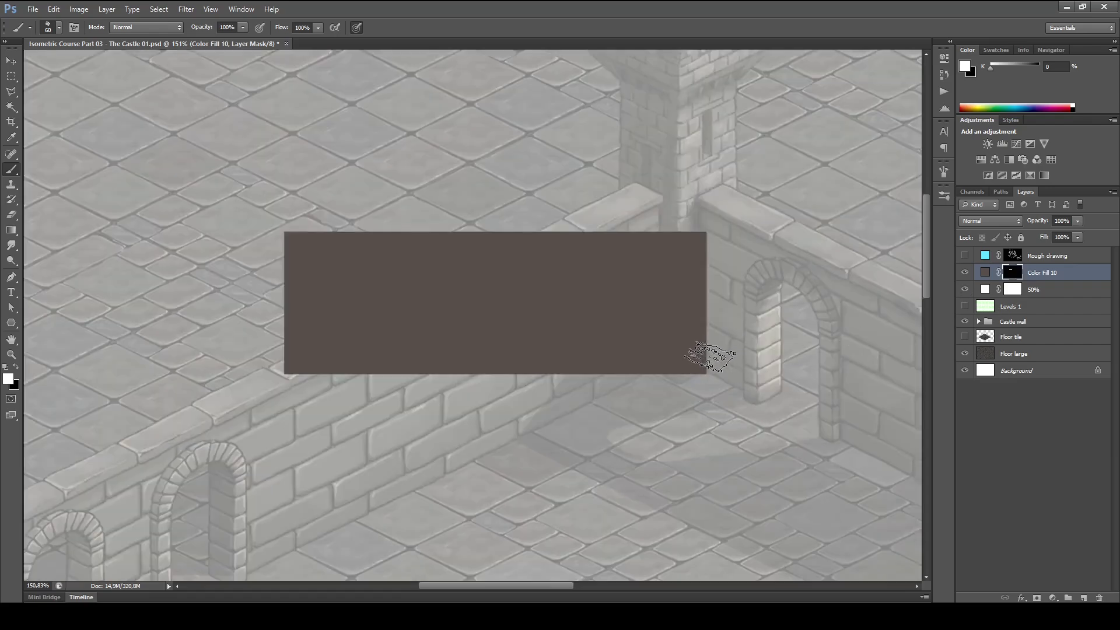
pyautogui.press('[')
pyautogui.press('[')
pyautogui.press('[')
pyautogui.press('[')
pyautogui.press('[')
pyautogui.press('[')
pyautogui.press('[')
pyautogui.press('x')
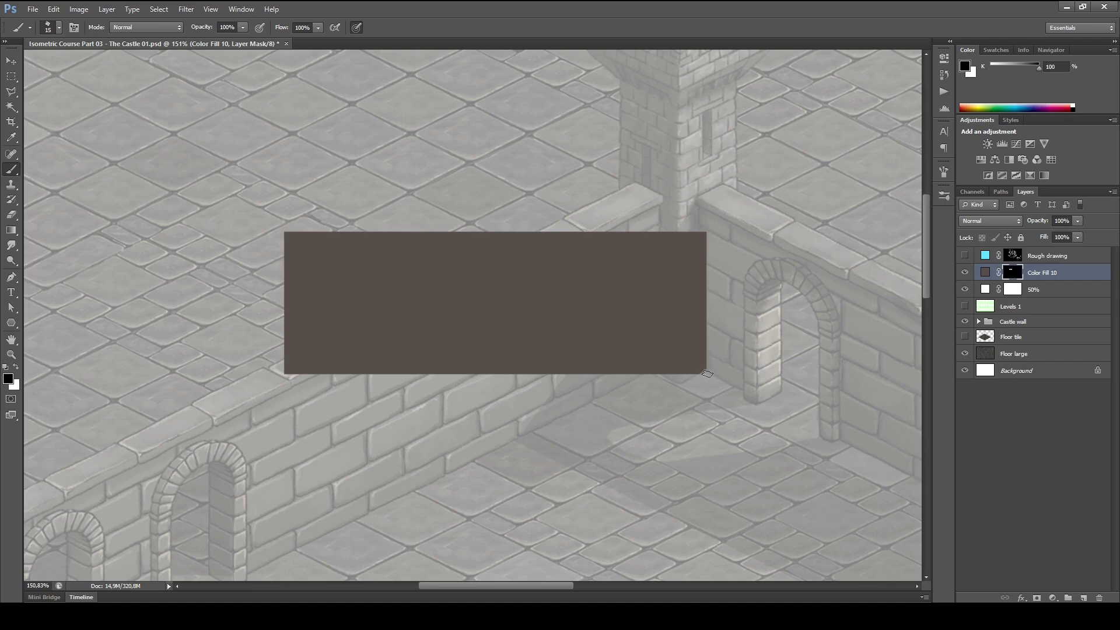
pyautogui.moveTo(705, 375)
pyautogui.mouseDown()
pyautogui.moveTo(724, 254)
pyautogui.moveTo(703, 230)
pyautogui.moveTo(700, 357)
pyautogui.mouseUp()
pyautogui.press('x')
pyautogui.press('x')
pyautogui.moveTo(295, 376)
pyautogui.mouseDown()
pyautogui.moveTo(300, 349)
pyautogui.moveTo(292, 326)
pyautogui.moveTo(294, 361)
pyautogui.mouseUp()
pyautogui.press('x')
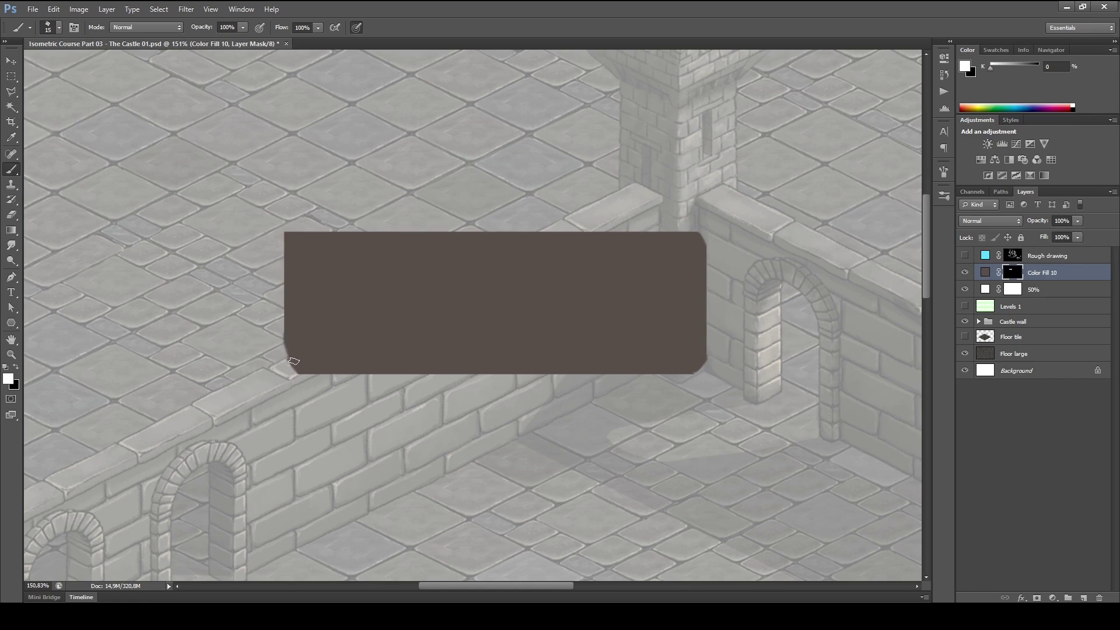
# - Roughen the brick's outer edges with small uneven strokes on the Color Fill 10 mask, alternating black and white
pyautogui.press('x')
pyautogui.moveTo(289, 230)
pyautogui.mouseDown()
pyautogui.moveTo(278, 253)
pyautogui.moveTo(298, 232)
pyautogui.moveTo(283, 271)
pyautogui.moveTo(281, 243)
pyautogui.moveTo(279, 348)
pyautogui.moveTo(293, 382)
pyautogui.moveTo(708, 365)
pyautogui.moveTo(709, 250)
pyautogui.moveTo(693, 227)
pyautogui.moveTo(358, 231)
pyautogui.mouseUp()
pyautogui.press('x')
pyautogui.press('x')
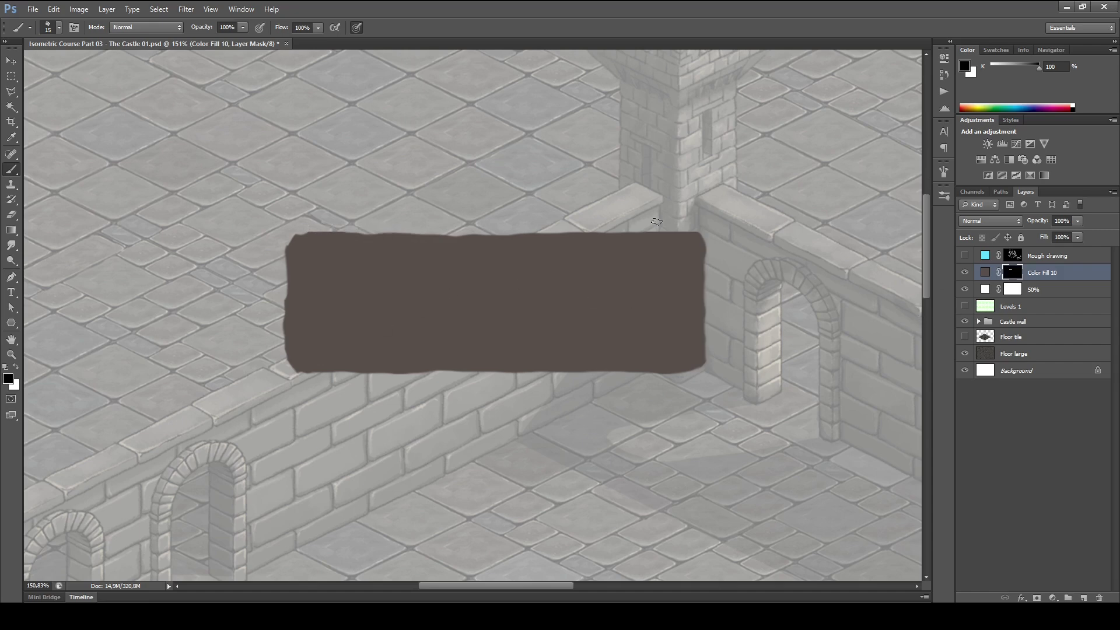
pyautogui.moveTo(677, 230); pyautogui.dragTo(704, 233)
# - Duplicate the Color Fill 10 layer and set the copy's fill colour to 8b756b
pyautogui.click(985, 273)
pyautogui.hotkey('ctrl', 'j')
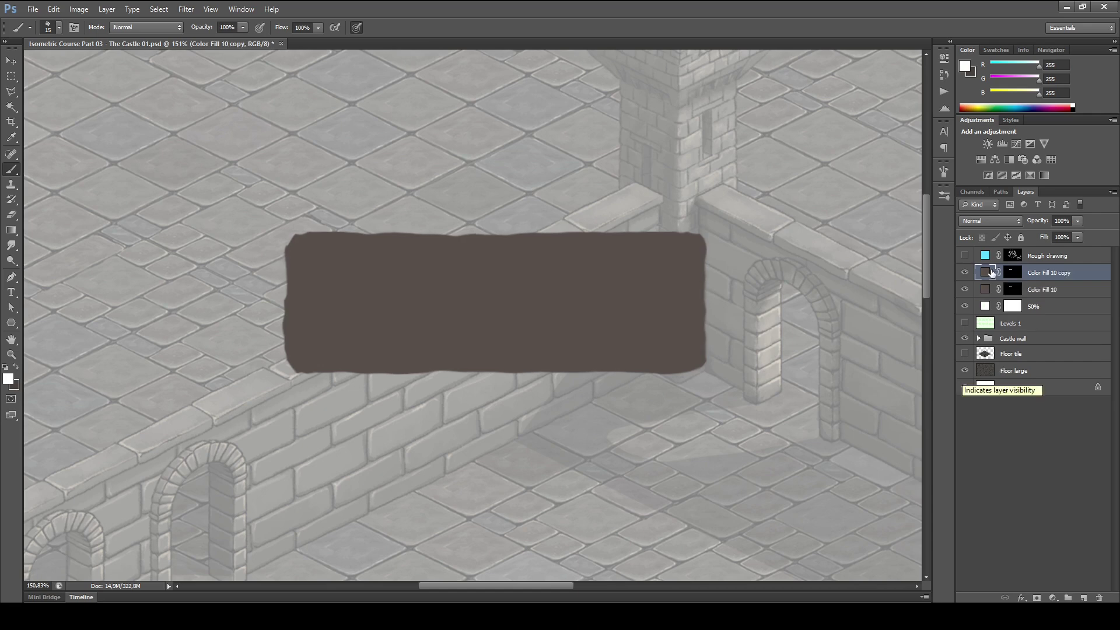
pyautogui.doubleClick(987, 272)
pyautogui.moveTo(813, 377); pyautogui.dragTo(827, 344)
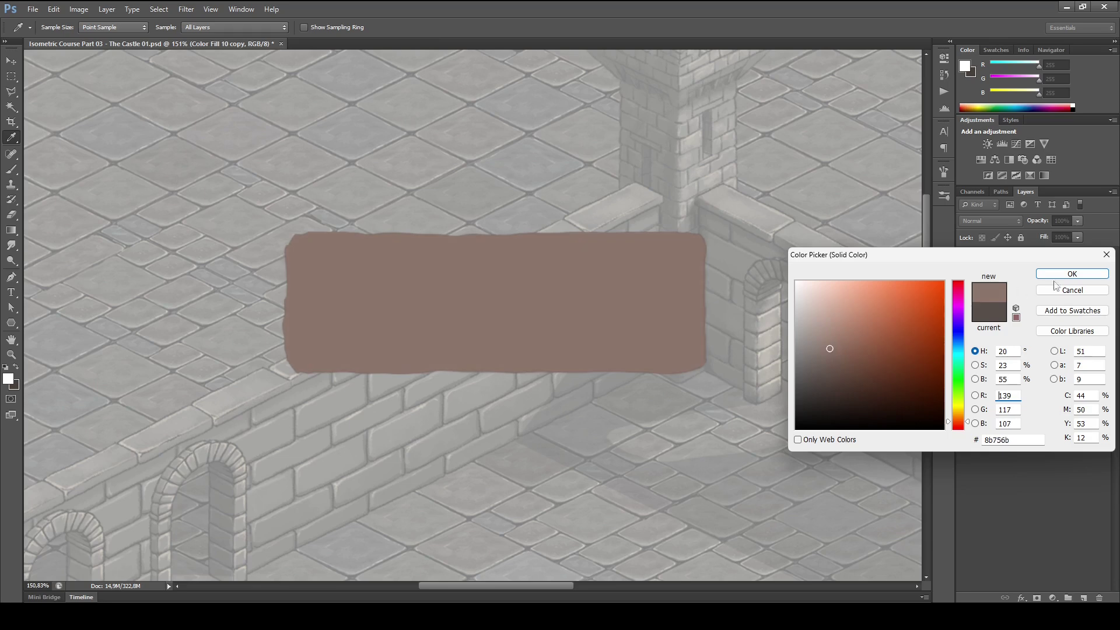
pyautogui.click(1057, 276)
pyautogui.press('b')
# - Fill the Color Fill 10 copy layer's mask with black
pyautogui.click(1012, 273)
pyautogui.press('x')
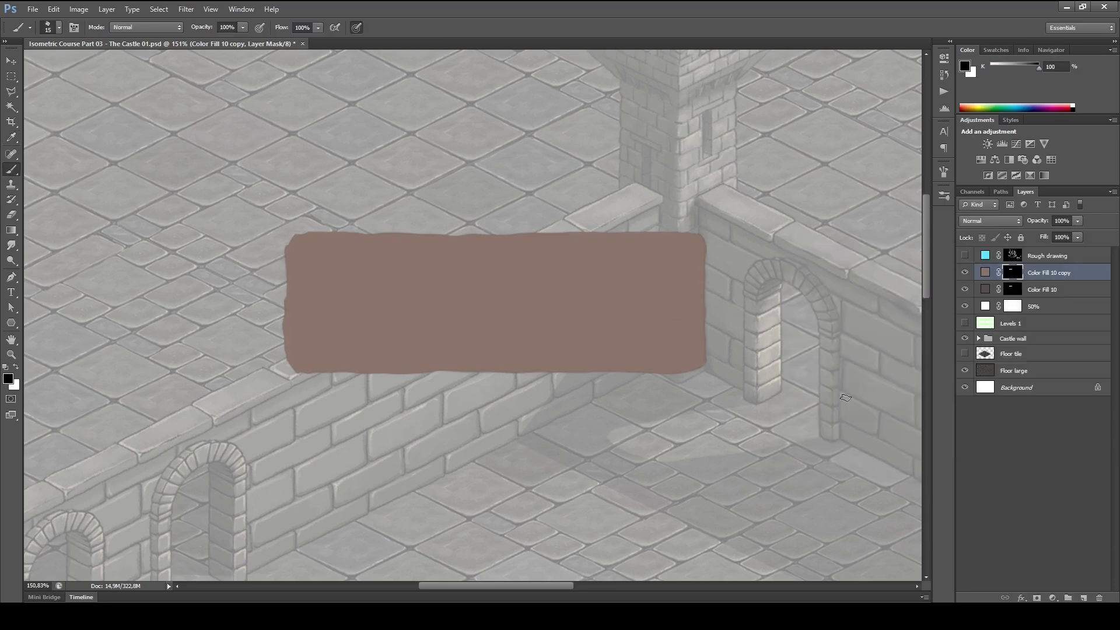
pyautogui.hotkey('ctrl', 'BackSpace')
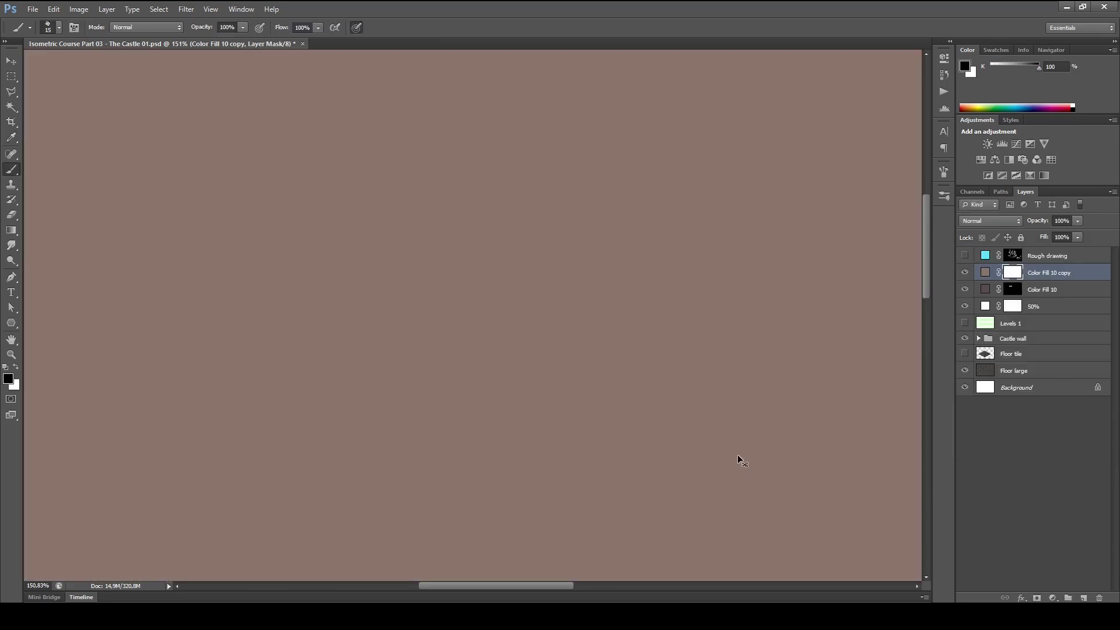
pyautogui.hotkey('ctrl', 'z')
pyautogui.press('x')
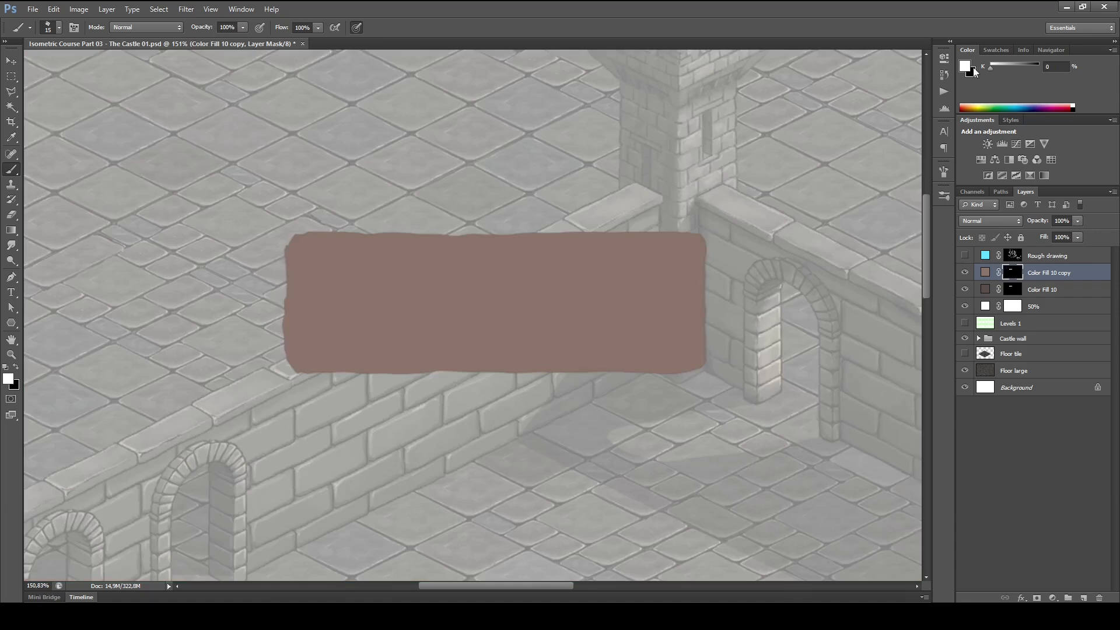
pyautogui.hotkey('ctrl', 'BackSpace')
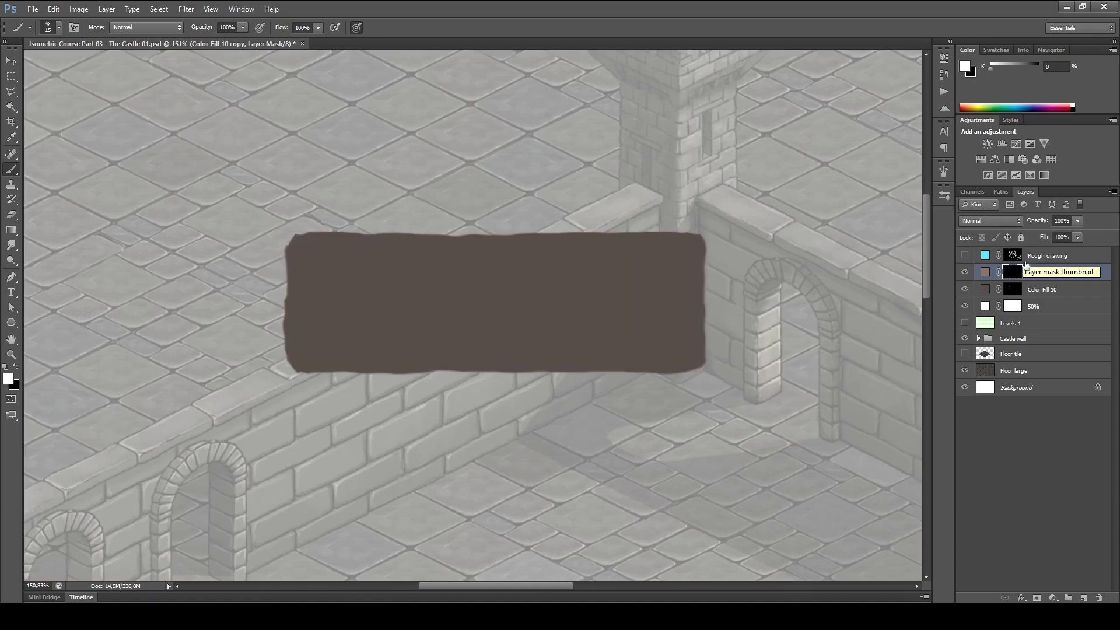
# - Paint the lighter brown along the brick's inner edges on the copy's mask with the 15 px brush
pyautogui.click(1013, 289)
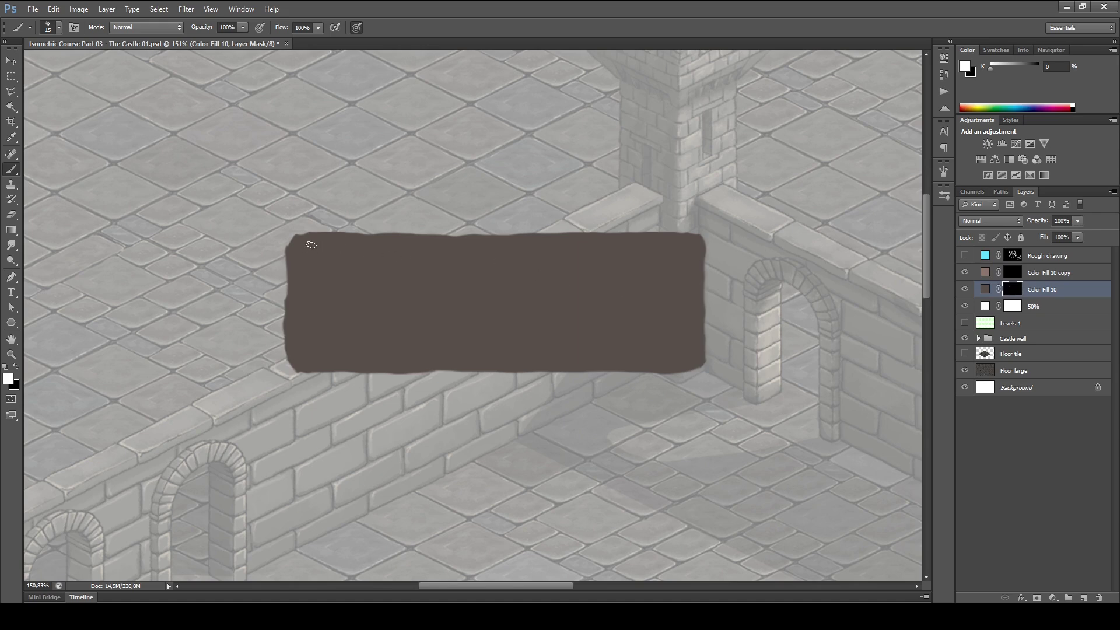
pyautogui.press('x')
pyautogui.click(1014, 272)
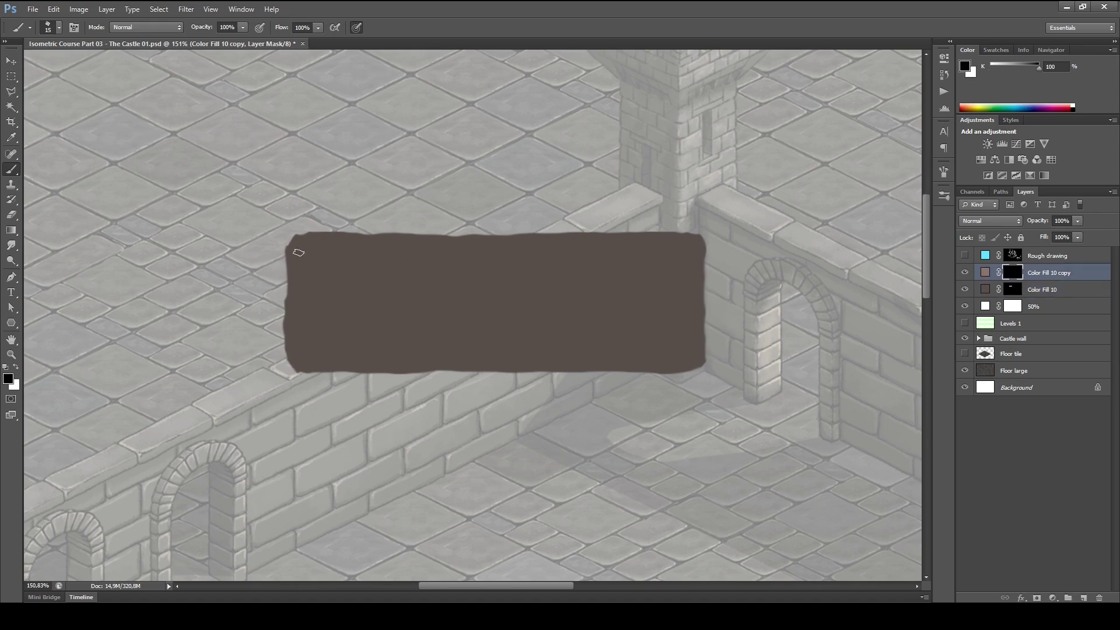
pyautogui.press('x')
pyautogui.moveTo(296, 253)
pyautogui.mouseDown()
pyautogui.moveTo(337, 239)
pyautogui.moveTo(654, 240)
pyautogui.moveTo(694, 256)
pyautogui.moveTo(687, 348)
pyautogui.mouseUp()
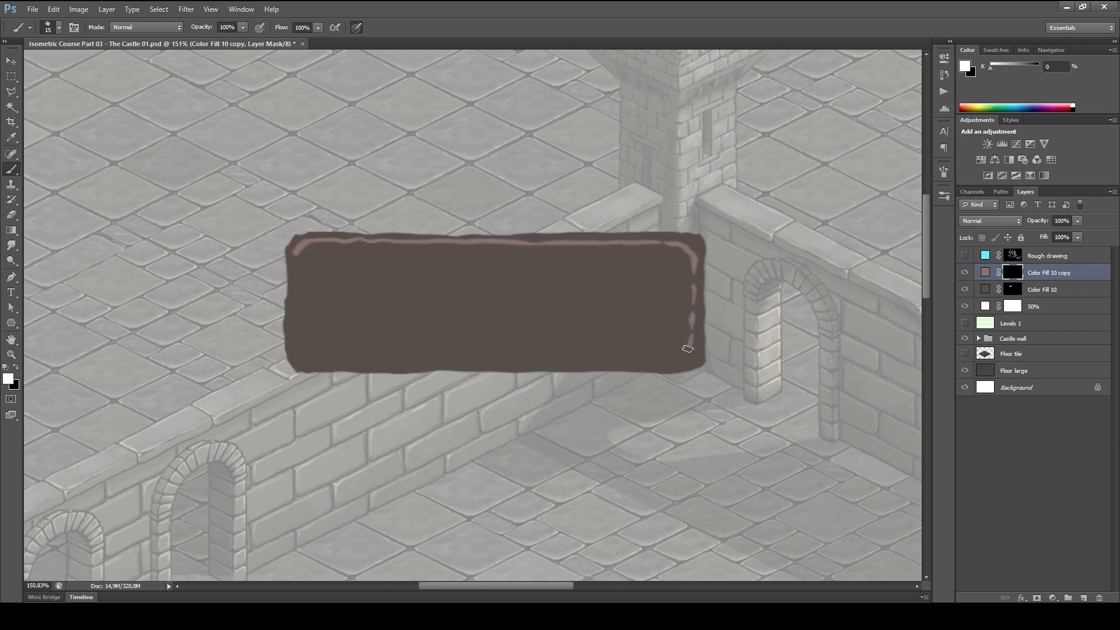
pyautogui.moveTo(300, 247); pyautogui.dragTo(305, 344)
pyautogui.press('x')
pyautogui.moveTo(298, 270); pyautogui.dragTo(300, 324)
pyautogui.press('x')
pyautogui.moveTo(693, 303); pyautogui.dragTo(636, 361)
# - Add mid-tone patches across the brick's face with a 45 px brush and soften them with black strokes
pyautogui.press(']')
pyautogui.press(']')
pyautogui.press(']')
pyautogui.press(']')
pyautogui.press(']')
pyautogui.press(']')
pyautogui.moveTo(315, 260); pyautogui.dragTo(515, 295)
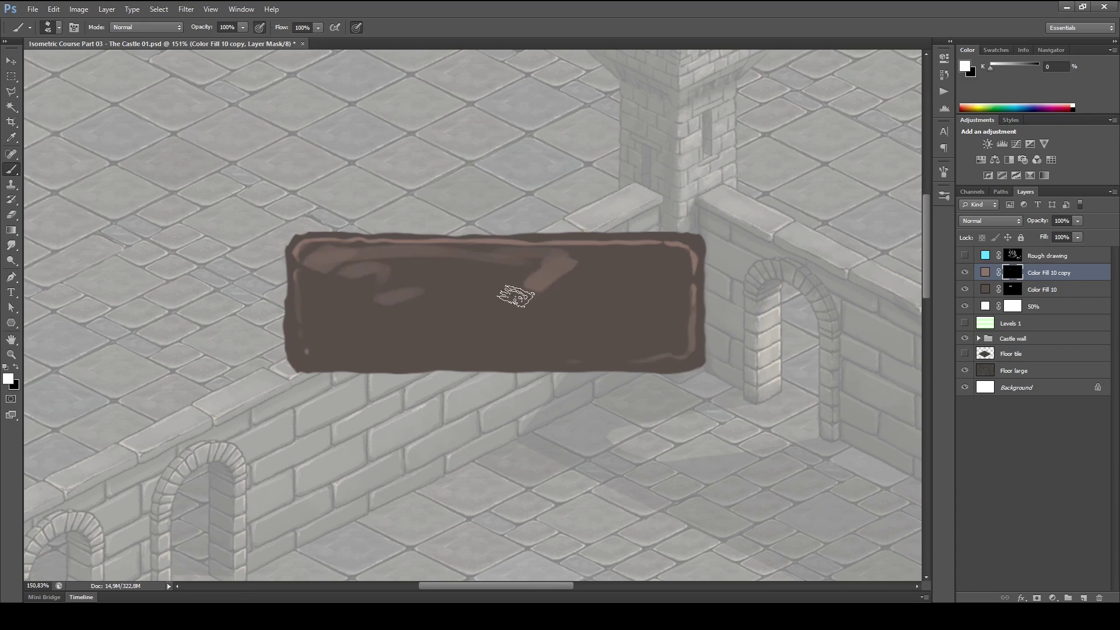
pyautogui.moveTo(429, 309)
pyautogui.mouseDown()
pyautogui.moveTo(526, 314)
pyautogui.moveTo(634, 268)
pyautogui.moveTo(657, 305)
pyautogui.moveTo(661, 281)
pyautogui.moveTo(574, 286)
pyautogui.moveTo(660, 249)
pyautogui.moveTo(666, 259)
pyautogui.moveTo(686, 251)
pyautogui.moveTo(508, 262)
pyautogui.moveTo(447, 286)
pyautogui.moveTo(393, 261)
pyautogui.moveTo(315, 261)
pyautogui.moveTo(307, 302)
pyautogui.moveTo(368, 272)
pyautogui.moveTo(319, 290)
pyautogui.moveTo(307, 309)
pyautogui.moveTo(324, 252)
pyautogui.moveTo(399, 274)
pyautogui.moveTo(383, 322)
pyautogui.moveTo(534, 333)
pyautogui.moveTo(583, 284)
pyautogui.mouseUp()
pyautogui.press('x')
pyautogui.moveTo(591, 300)
pyautogui.mouseDown()
pyautogui.moveTo(622, 308)
pyautogui.moveTo(652, 281)
pyautogui.moveTo(616, 259)
pyautogui.moveTo(664, 248)
pyautogui.mouseUp()
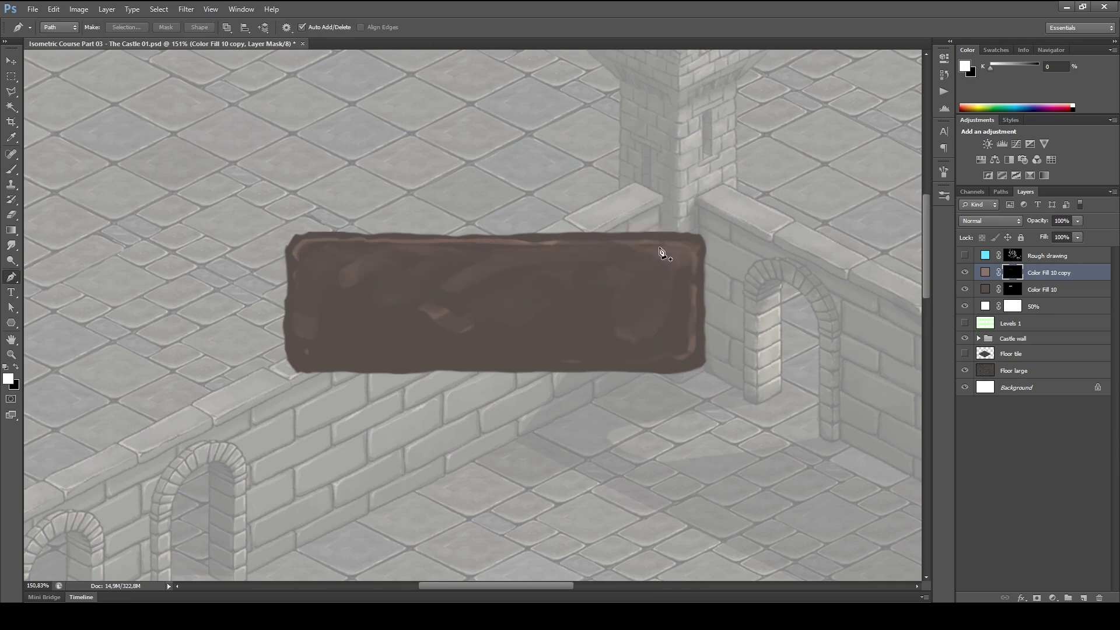
# - Refine the brick's upper edge and add small light marks near its upper-left corner, using a brush down to 10 px
pyautogui.press('x')
pyautogui.press('[')
pyautogui.press('[')
pyautogui.press('[')
pyautogui.press('[')
pyautogui.press('[')
pyautogui.press('[')
pyautogui.press('[')
pyautogui.press('[')
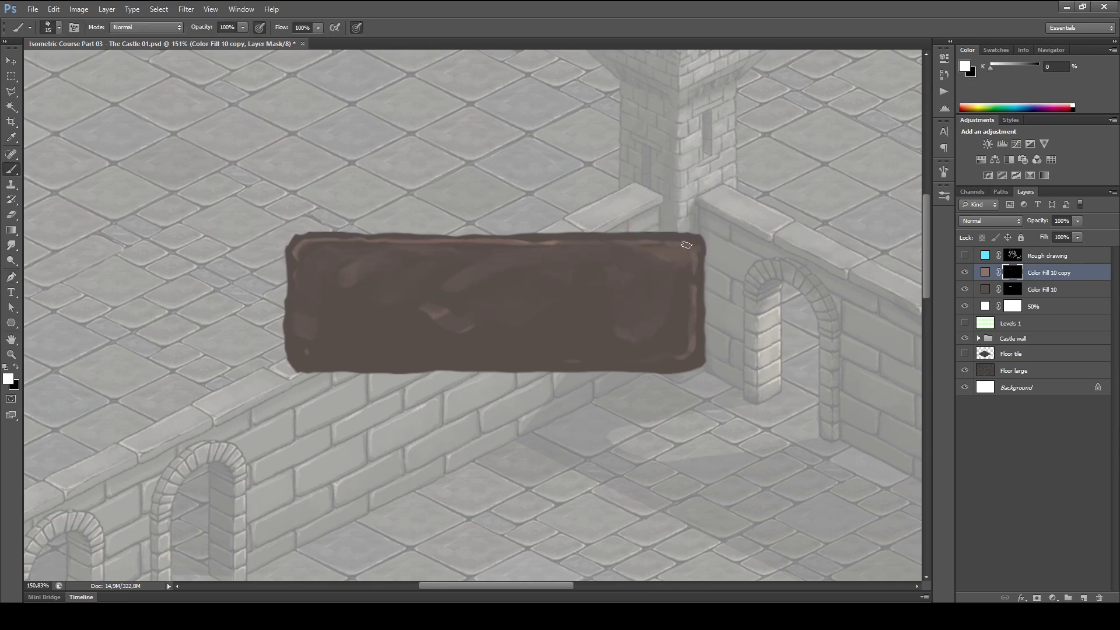
pyautogui.moveTo(679, 249); pyautogui.dragTo(303, 243)
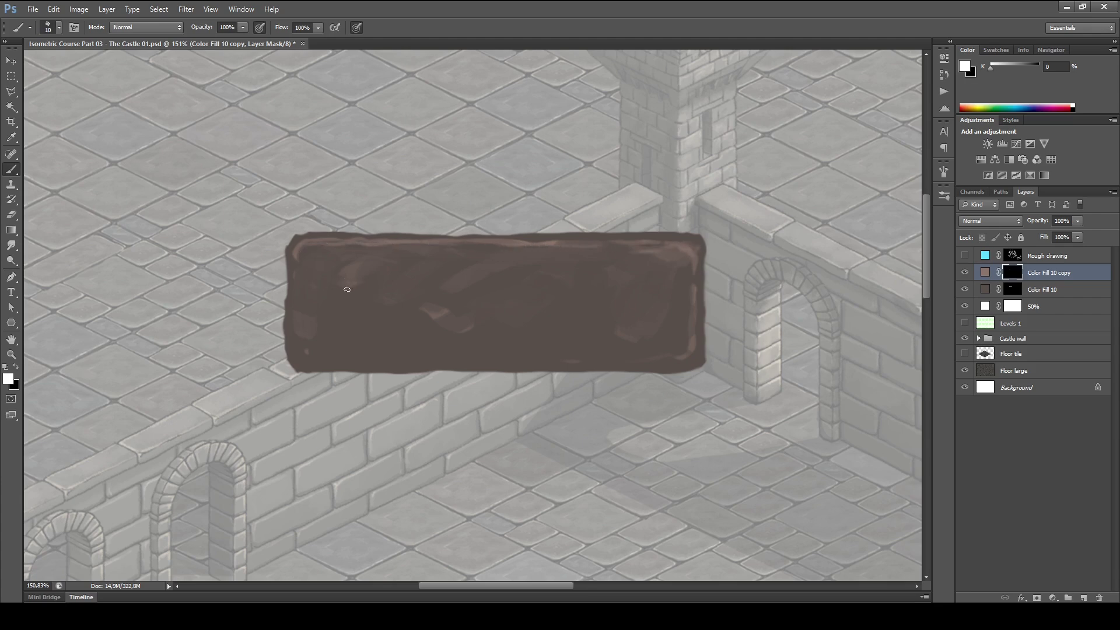
pyautogui.moveTo(347, 289); pyautogui.dragTo(378, 275)
# - Blend broad mid-tone strokes over the brick with a 95 px brush at 30% opacity, loading the Color Fill 10 mask as a selection
pyautogui.keyDown('alt'); pyautogui.rightClick(611, 303); pyautogui.keyUp('alt')
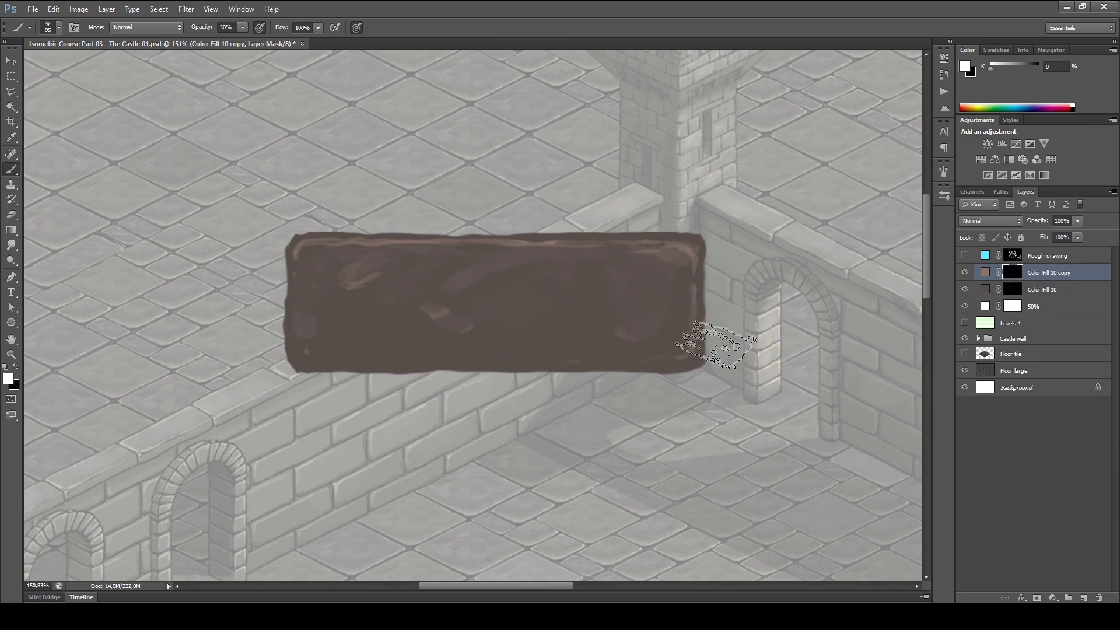
pyautogui.moveTo(583, 315)
pyautogui.mouseDown()
pyautogui.moveTo(458, 315)
pyautogui.moveTo(585, 303)
pyautogui.mouseUp()
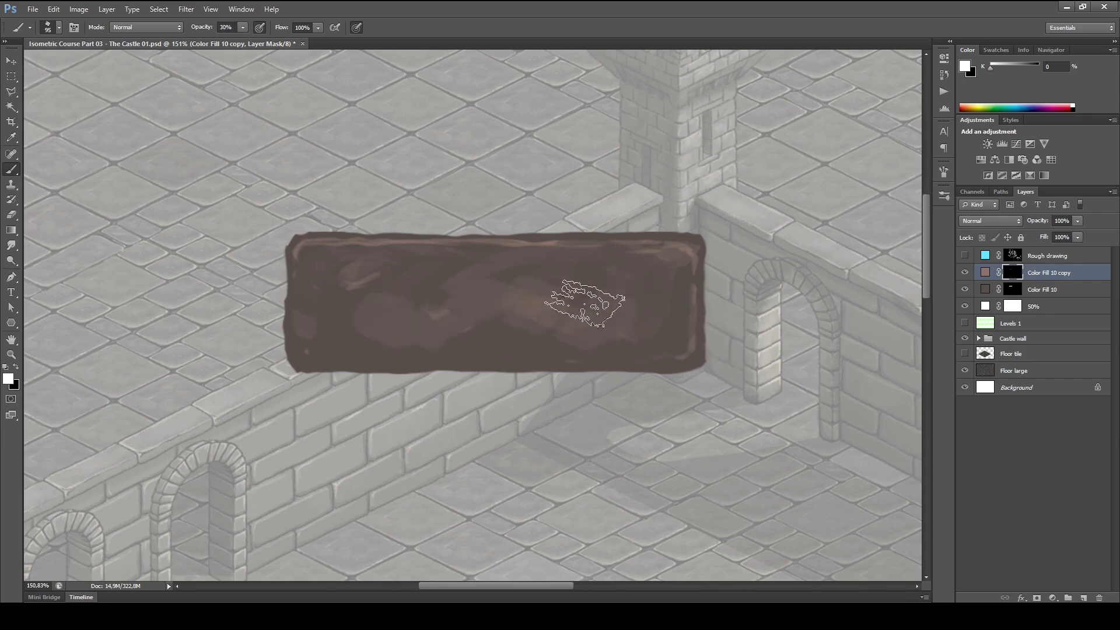
pyautogui.keyDown('ctrl'); pyautogui.click(1011, 287); pyautogui.keyUp('ctrl')
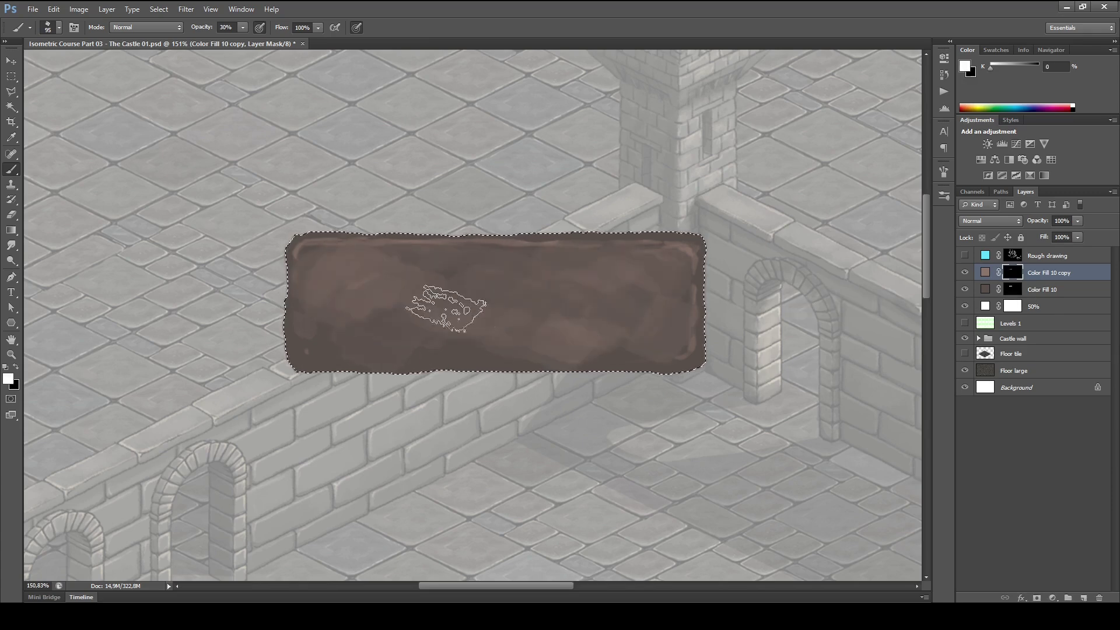
pyautogui.press('x')
pyautogui.moveTo(446, 309); pyautogui.dragTo(543, 324)
pyautogui.press('x')
# - Paint fine highlights along the brick's lower edge and thin surface marks across its face with a 10 px brush
pyautogui.keyDown('alt'); pyautogui.rightClick(671, 350); pyautogui.keyUp('alt')
pyautogui.moveTo(307, 352); pyautogui.dragTo(514, 361)
pyautogui.moveTo(379, 274); pyautogui.dragTo(532, 307)
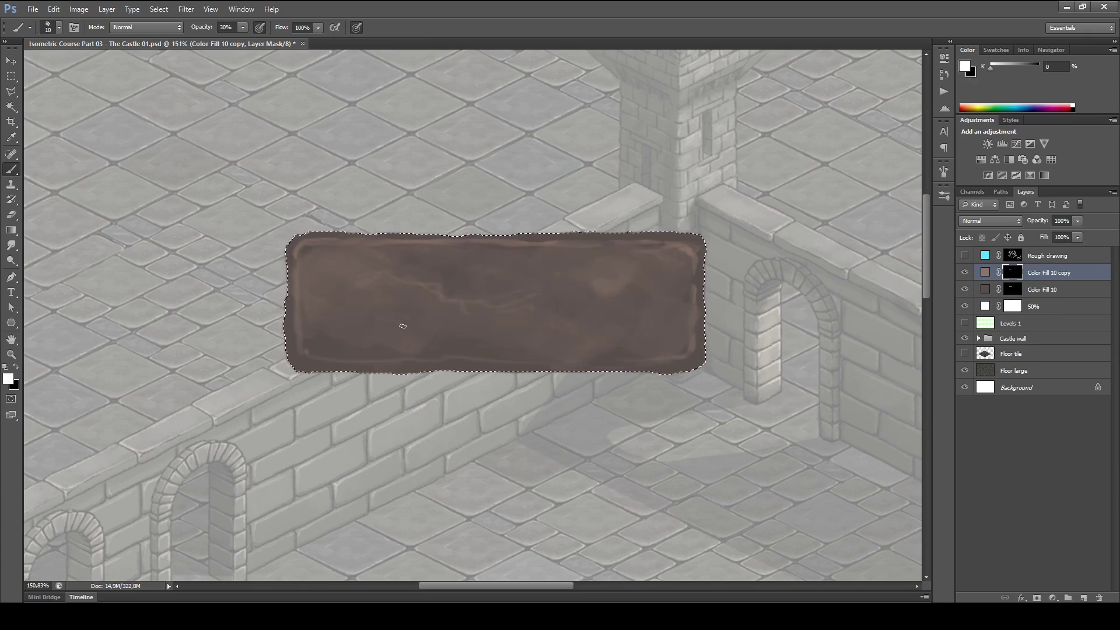
pyautogui.moveTo(403, 326)
pyautogui.mouseDown()
pyautogui.moveTo(463, 295)
pyautogui.moveTo(548, 302)
pyautogui.mouseUp()
pyautogui.moveTo(687, 342); pyautogui.dragTo(586, 356)
pyautogui.press('x')
pyautogui.press('x')
pyautogui.moveTo(379, 327); pyautogui.dragTo(417, 340)
pyautogui.press('x')
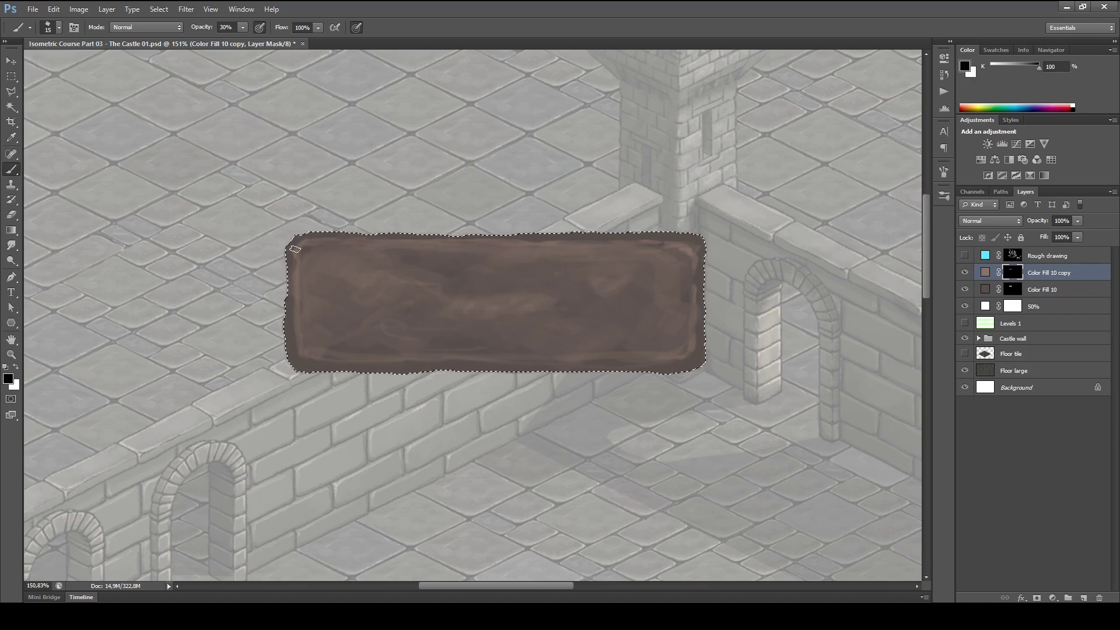
# - Duplicate the Color Fill 10 layer and rename the original as Brick base
pyautogui.click(985, 289)
pyautogui.hotkey('ctrl', 'j')
pyautogui.press('x')
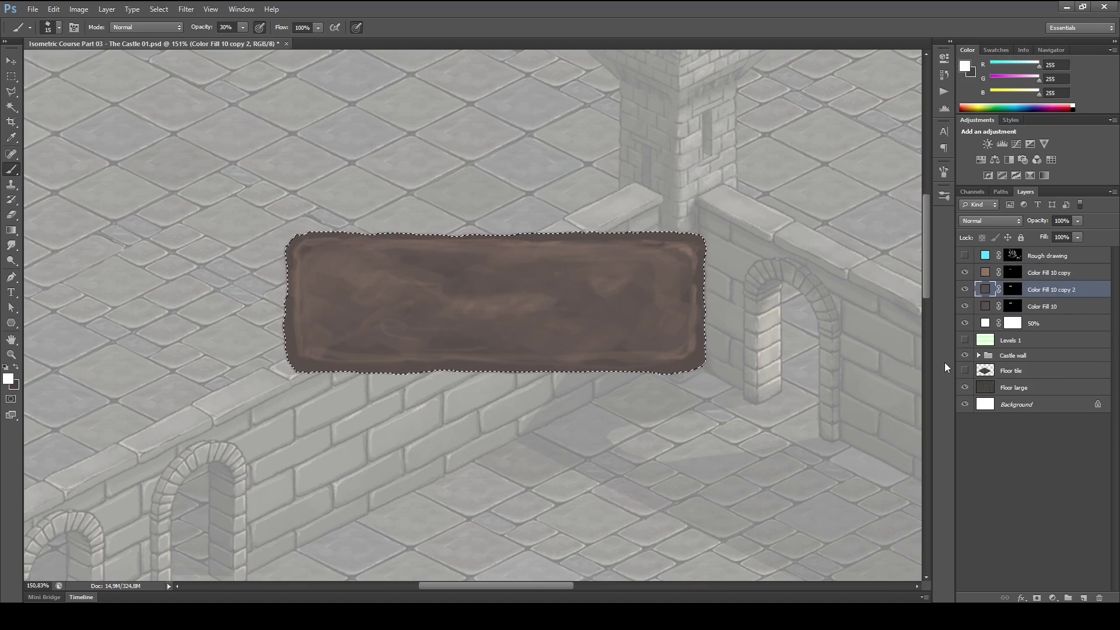
pyautogui.click(1042, 311)
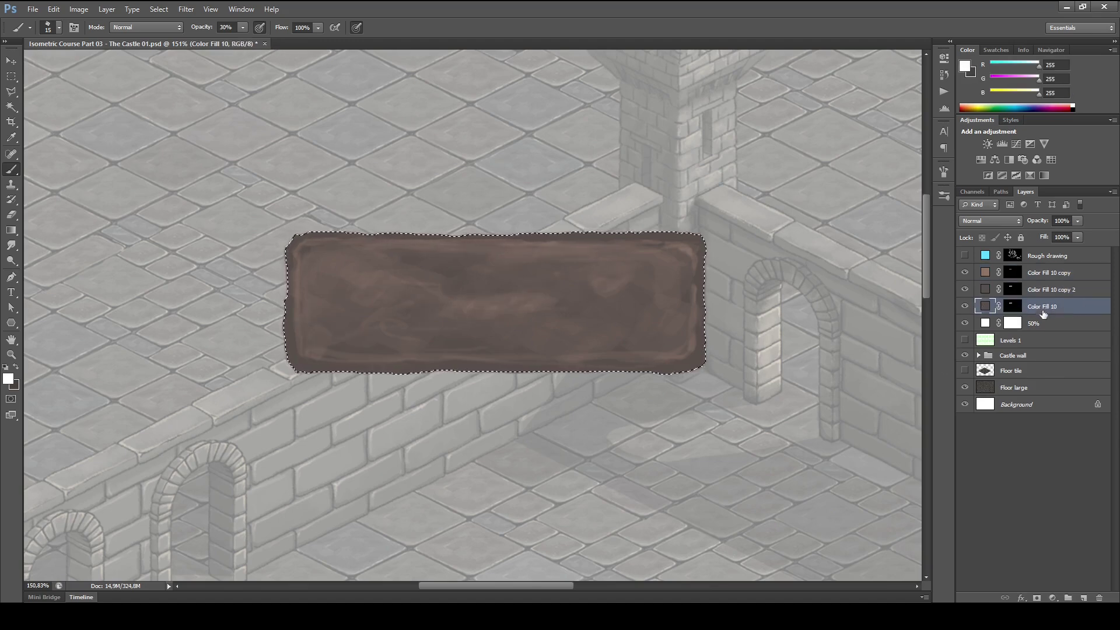
pyautogui.doubleClick(1047, 307)
pyautogui.write('Brick base')
pyautogui.press('Return')
# - Rename the Color Fill 10 copy 2 layer as Brick shadow
pyautogui.doubleClick(1041, 290)
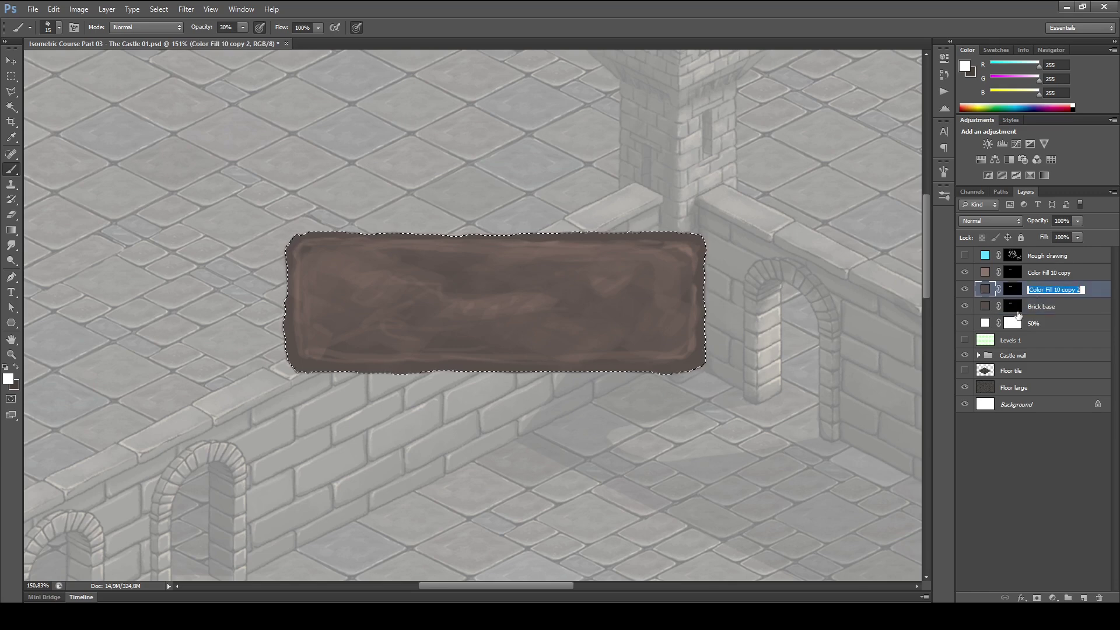
pyautogui.write('M')
pyautogui.write('rick sahdow')
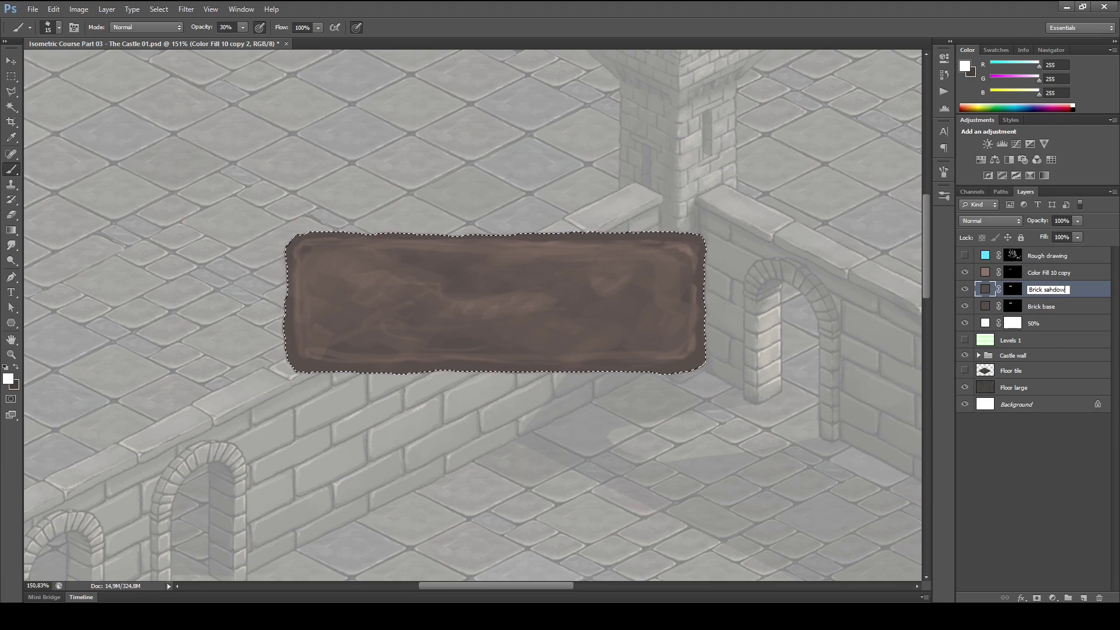
pyautogui.press('Return')
pyautogui.doubleClick(1054, 292)
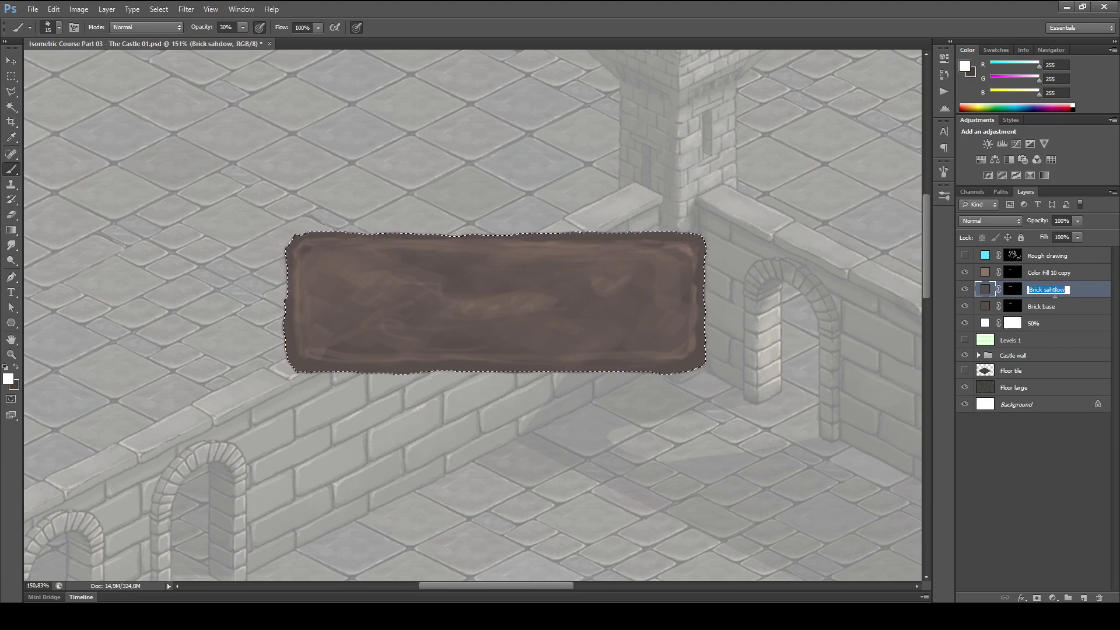
pyautogui.press('Right')
pyautogui.press('Return')
# - Rename the Color Fill 10 copy layer as Brick mid tone and select the Brick shadow layer
pyautogui.doubleClick(1048, 275)
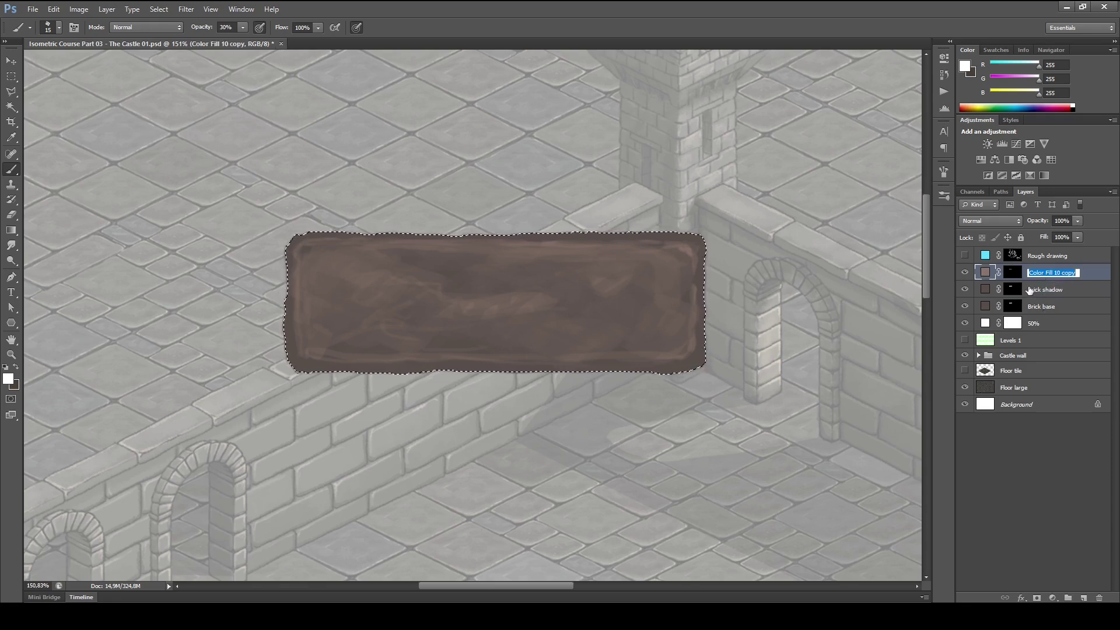
pyautogui.write('Br')
pyautogui.write('ick mid tonme')
pyautogui.press('Return')
pyautogui.click(1044, 292)
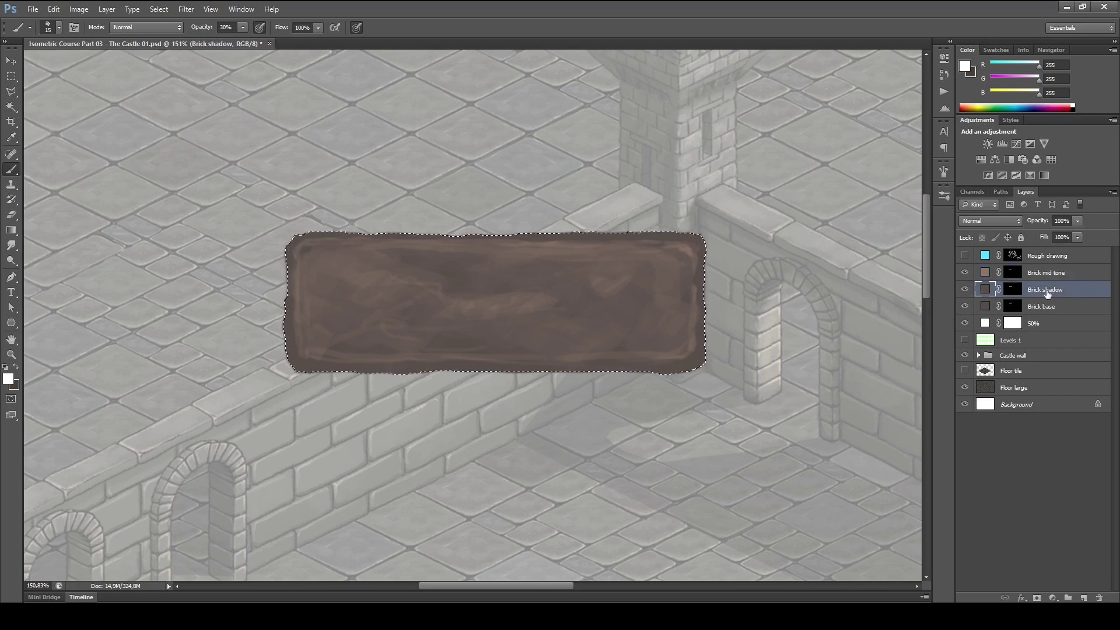
# - Change the Brick shadow layer's fill colour to a much darker brown
pyautogui.doubleClick(985, 289)
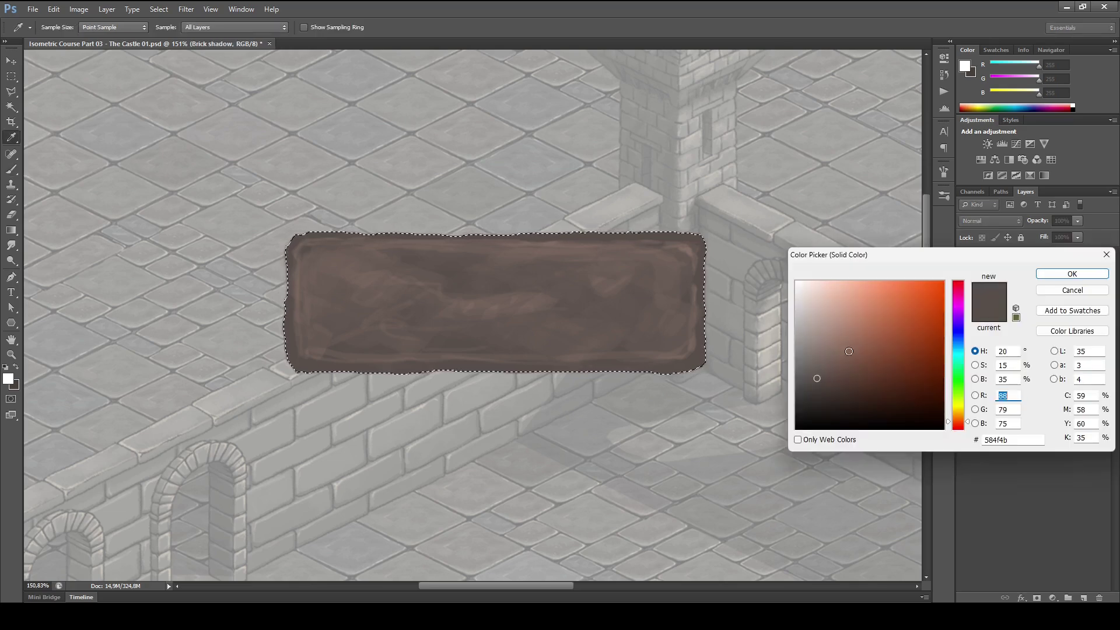
pyautogui.moveTo(819, 384); pyautogui.dragTo(816, 401)
pyautogui.click(1063, 279)
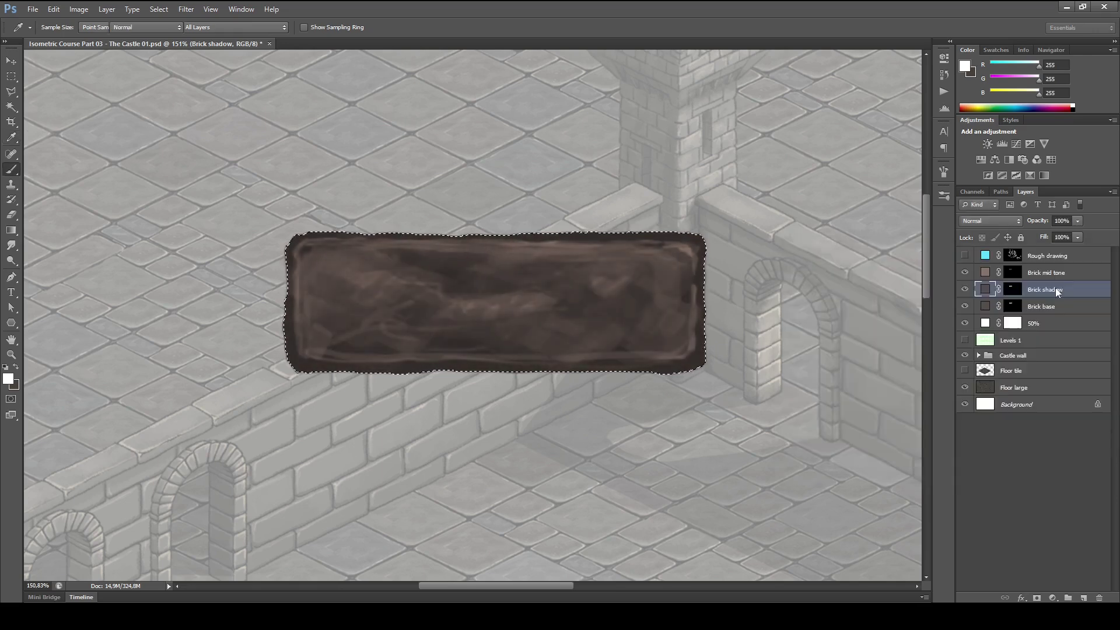
# - Clear the Brick shadow mask, then paint dark shading at 100% opacity along the brick's lower edge and sides, dropping the selection
pyautogui.doubleClick(1015, 286)
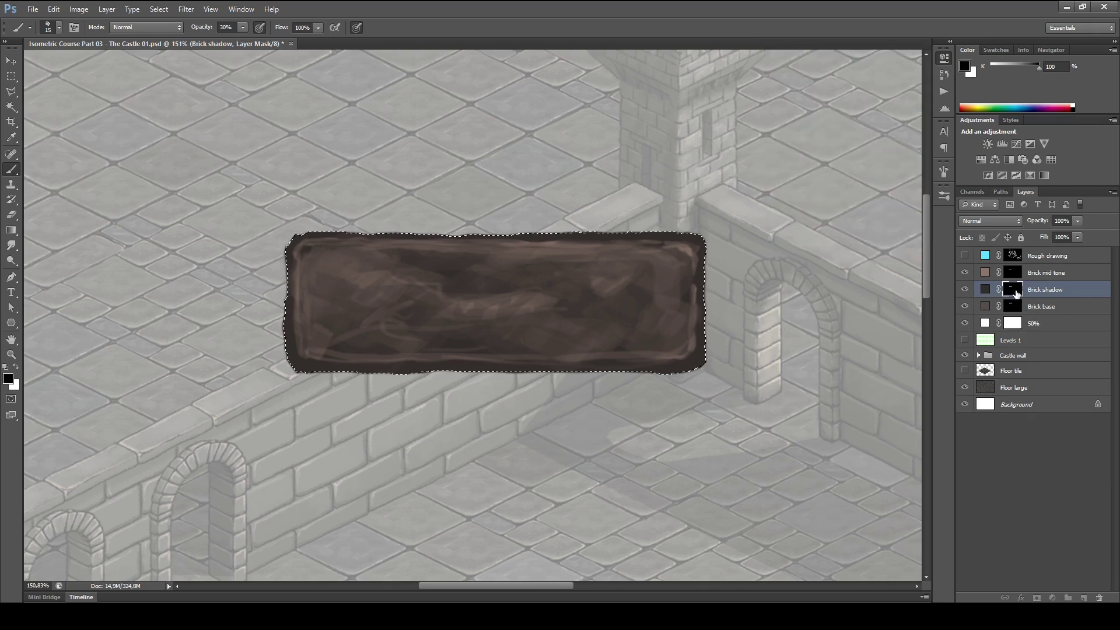
pyautogui.press('x')
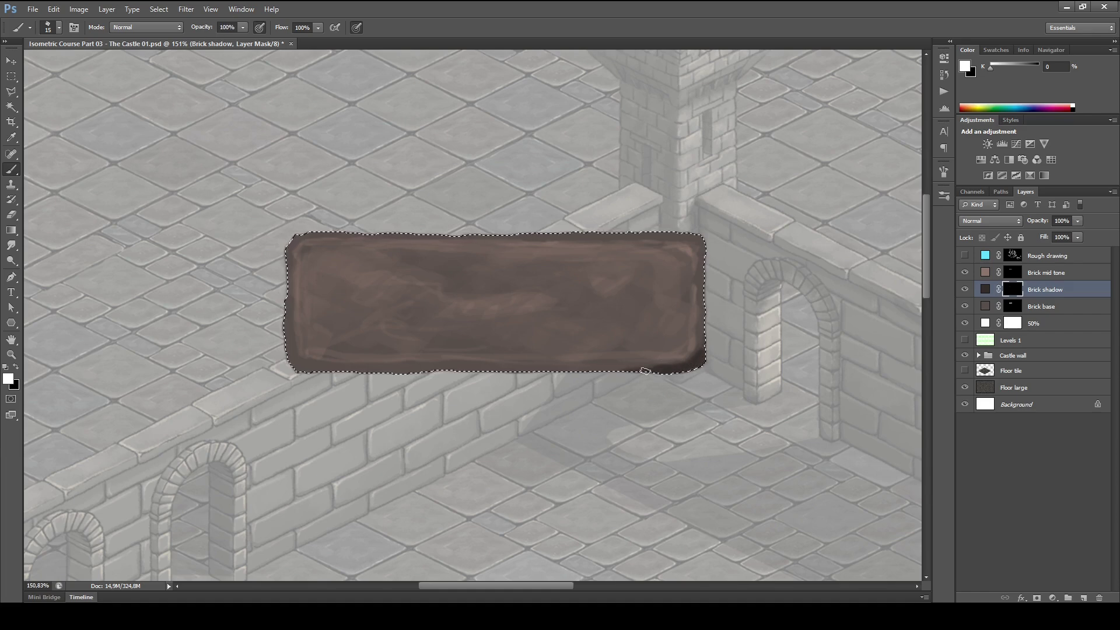
pyautogui.moveTo(645, 370)
pyautogui.mouseDown()
pyautogui.moveTo(300, 365)
pyautogui.moveTo(279, 310)
pyautogui.moveTo(295, 366)
pyautogui.moveTo(284, 285)
pyautogui.moveTo(299, 364)
pyautogui.moveTo(640, 382)
pyautogui.mouseUp()
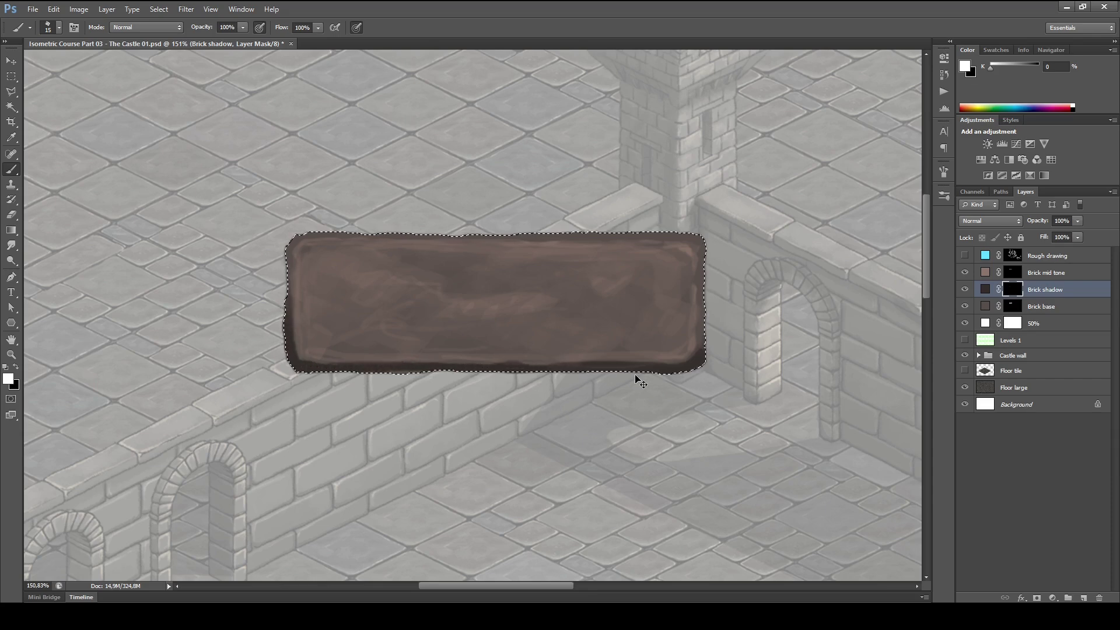
pyautogui.hotkey('ctrl', 'd')
pyautogui.moveTo(706, 323); pyautogui.dragTo(698, 253)
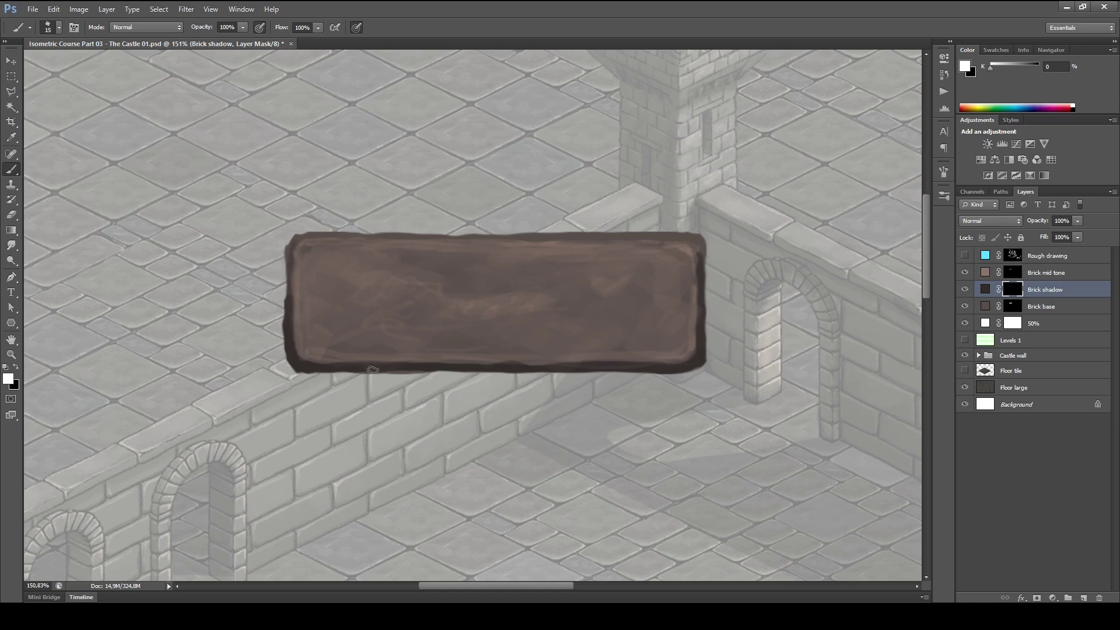
# - Paint lighter strokes along the brick's upper and lower inner edges on the Brick mid tone mask
pyautogui.moveTo(1019, 292); pyautogui.dragTo(1009, 272)
pyautogui.press('p')
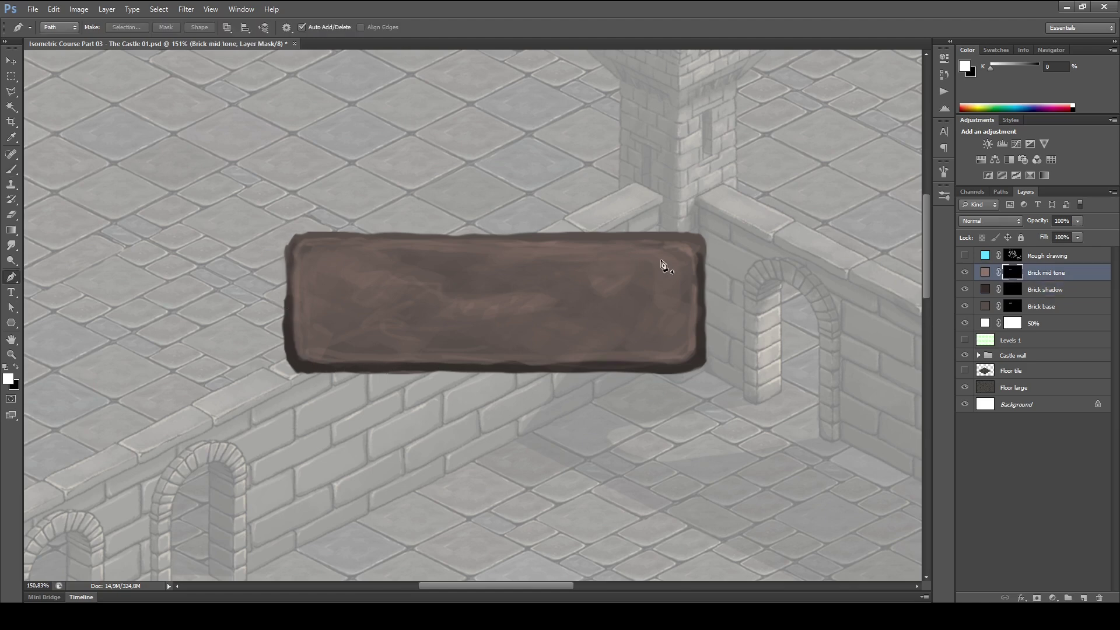
pyautogui.press('b')
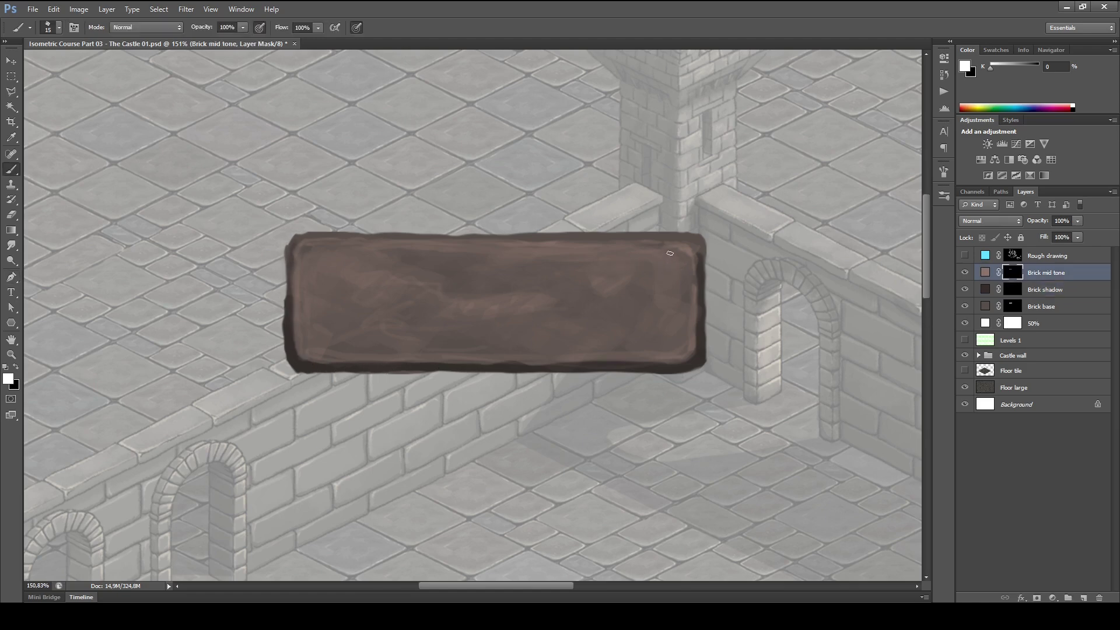
pyautogui.moveTo(506, 245); pyautogui.dragTo(446, 245)
pyautogui.moveTo(413, 358); pyautogui.dragTo(688, 355)
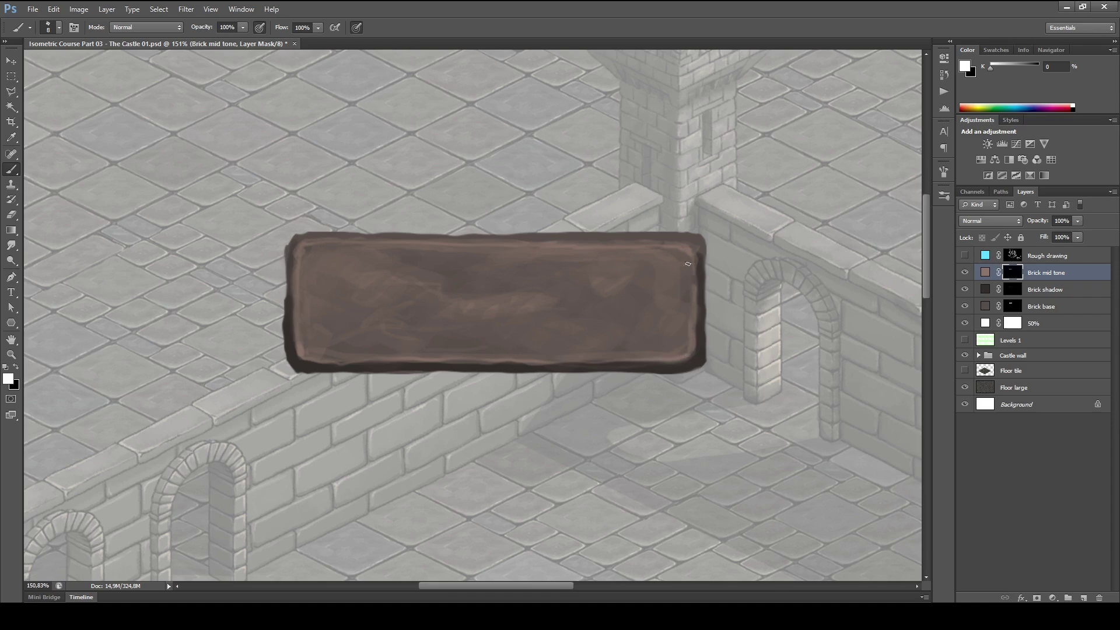
# - Paint mid-tone patches and thin crack lines across the brick's face, varying the brush size
pyautogui.moveTo(479, 292); pyautogui.dragTo(533, 293)
pyautogui.press(']')
pyautogui.moveTo(550, 300)
pyautogui.mouseDown()
pyautogui.moveTo(579, 313)
pyautogui.moveTo(622, 282)
pyautogui.moveTo(649, 279)
pyautogui.moveTo(666, 254)
pyautogui.moveTo(679, 291)
pyautogui.mouseUp()
pyautogui.click(648, 279)
pyautogui.click(674, 259)
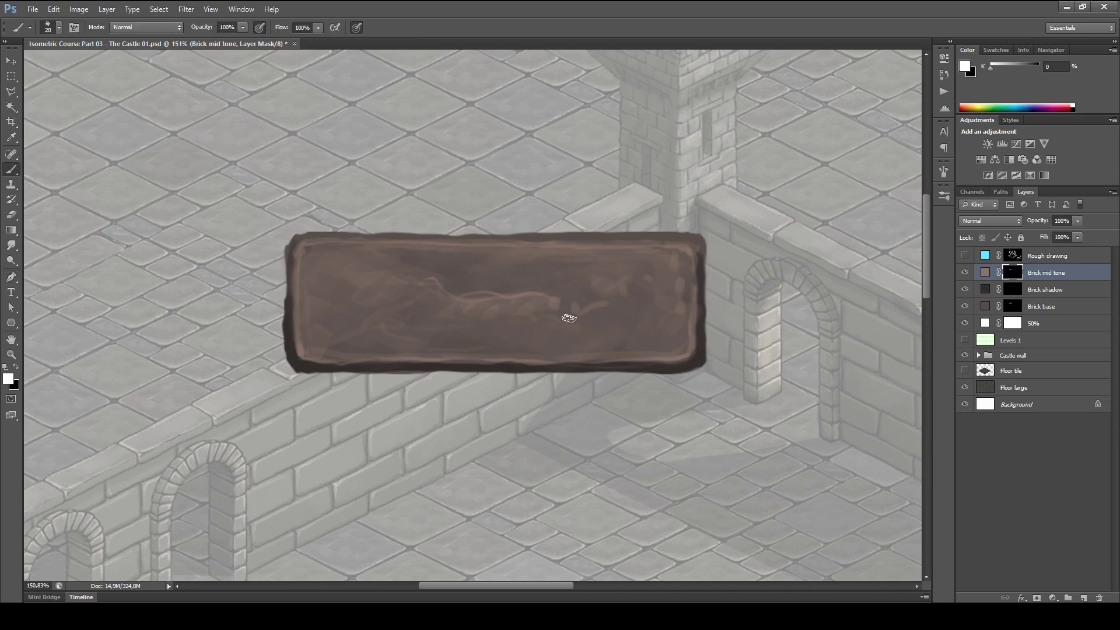
pyautogui.press('[')
pyautogui.press('[')
pyautogui.hotkey('ctrl', 'space')
pyautogui.moveTo(624, 351); pyautogui.dragTo(547, 370)
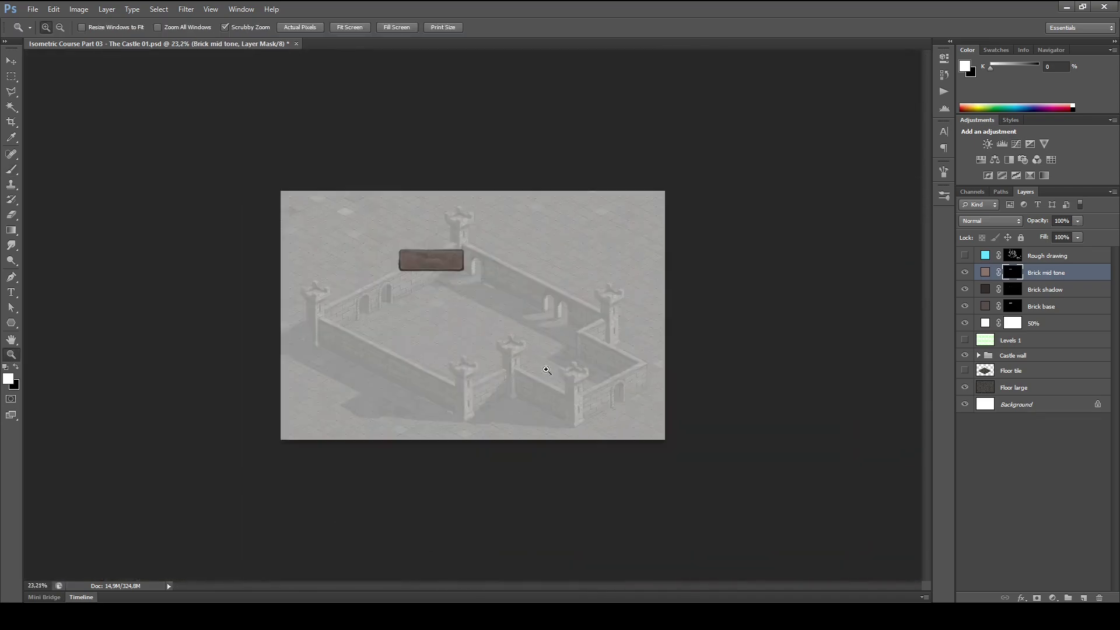
# - Paint a thin dark outline along the brick's upper edge on the Brick shadow mask
pyautogui.moveTo(444, 272)
pyautogui.mouseDown()
pyautogui.moveTo(490, 270)
pyautogui.moveTo(693, 370)
pyautogui.moveTo(794, 388)
pyautogui.moveTo(782, 391)
pyautogui.mouseUp()
pyautogui.hotkey('alt', '[')
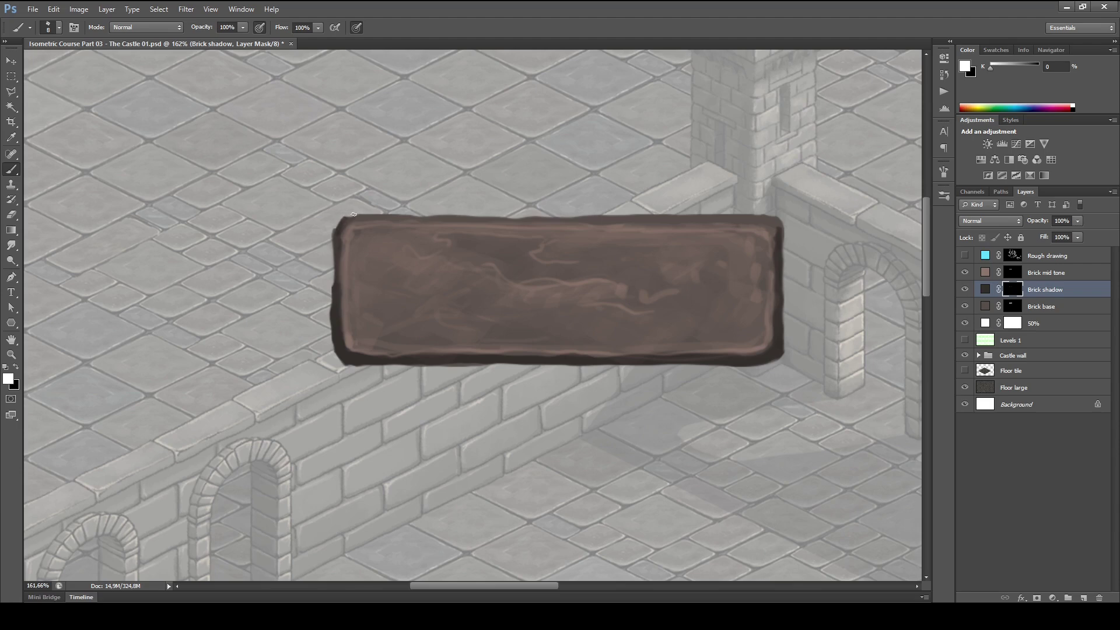
pyautogui.moveTo(457, 219); pyautogui.dragTo(784, 217)
pyautogui.moveTo(601, 216); pyautogui.dragTo(778, 232)
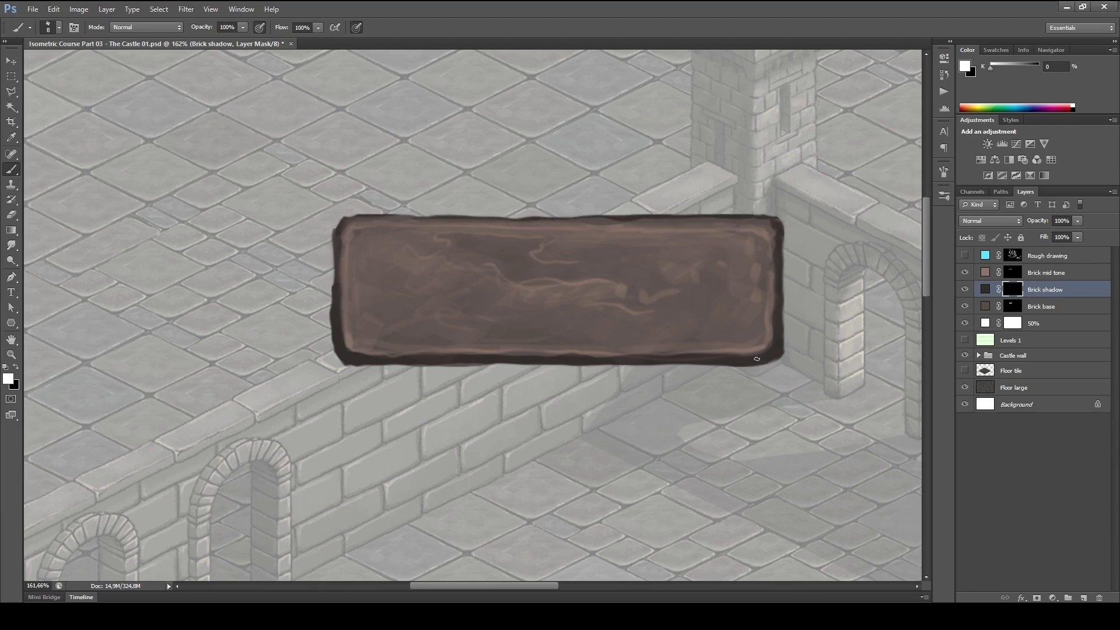
# - Duplicate the Brick mid tone layer and rename the copy as Brick HL
pyautogui.click(1047, 274)
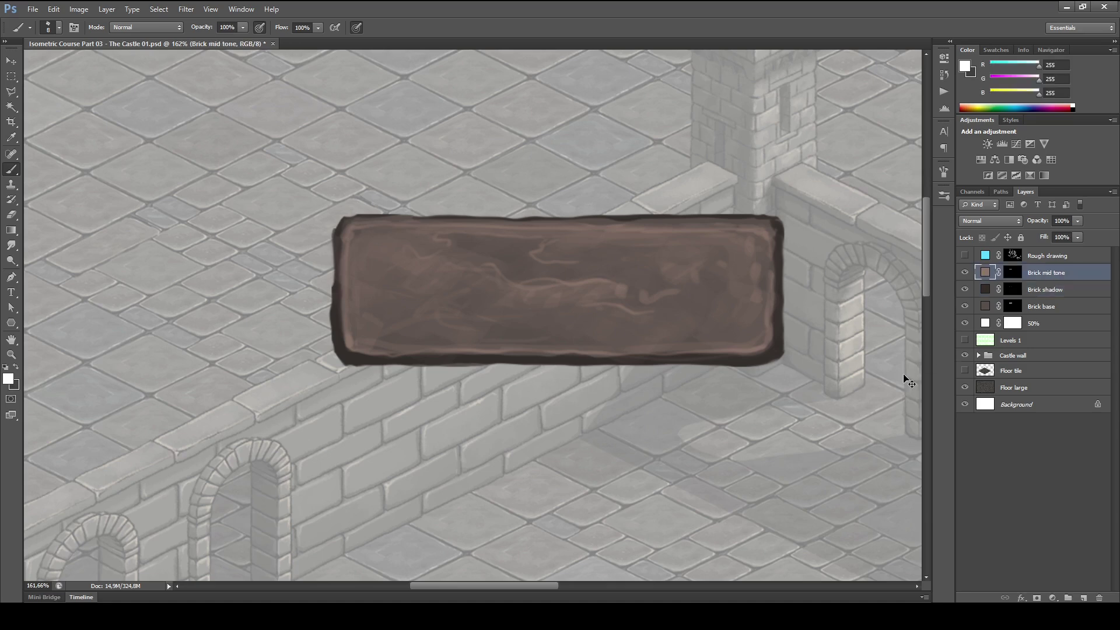
pyautogui.hotkey('ctrl', 'j')
pyautogui.doubleClick(1041, 273)
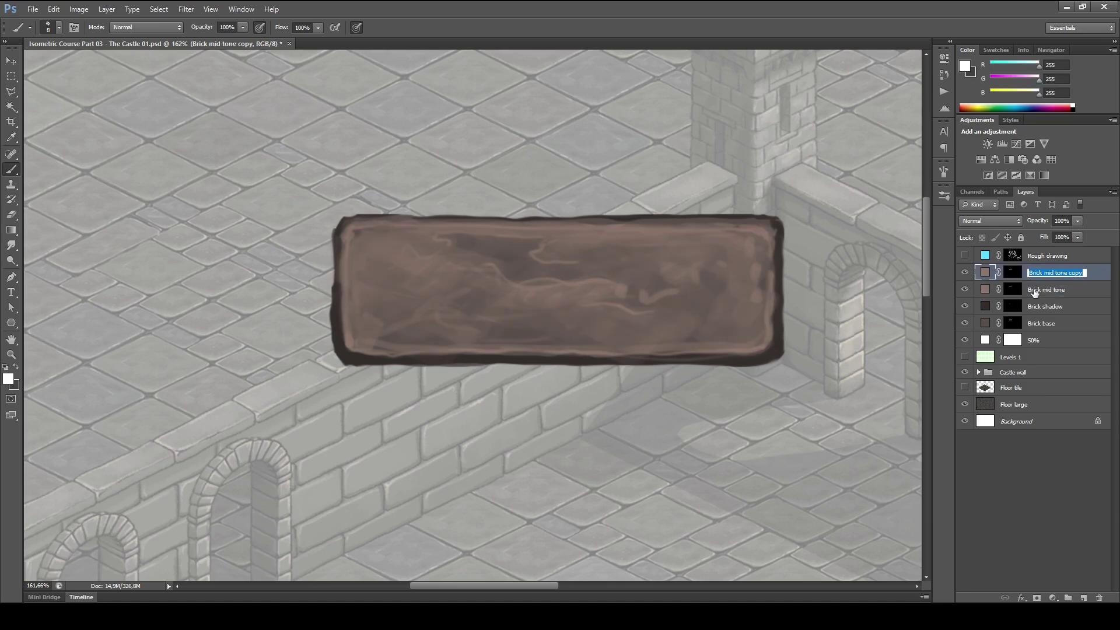
pyautogui.press('End')
pyautogui.write('HL')
pyautogui.press('Return')
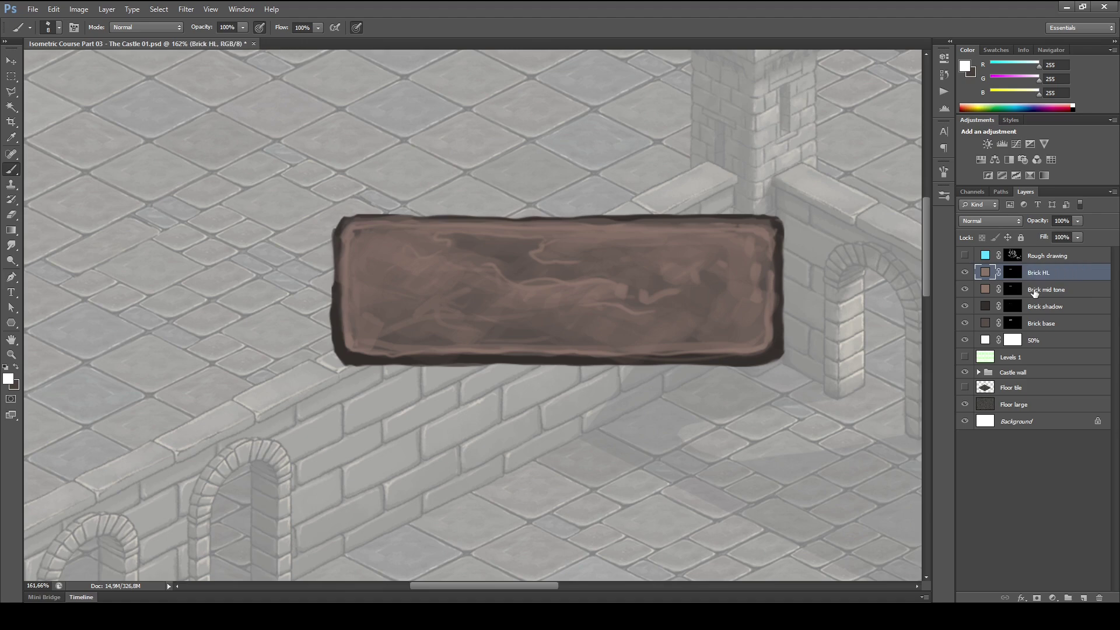
# - Change the Brick HL layer's fill to a lighter, warmer peach-brown colour
pyautogui.doubleClick(985, 273)
pyautogui.click(839, 329)
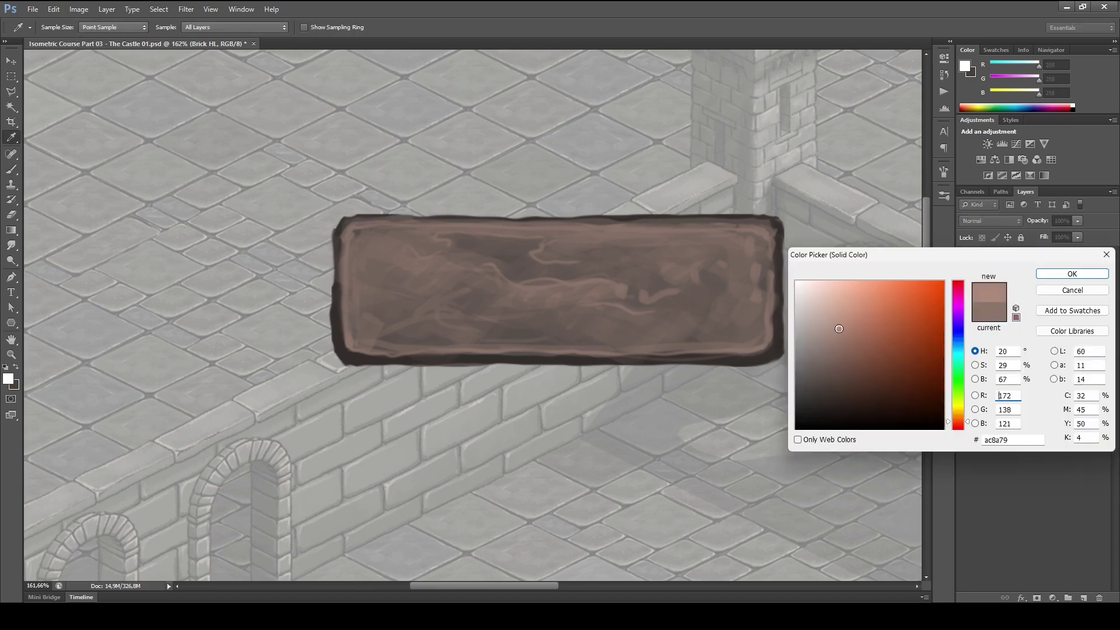
pyautogui.click(962, 418)
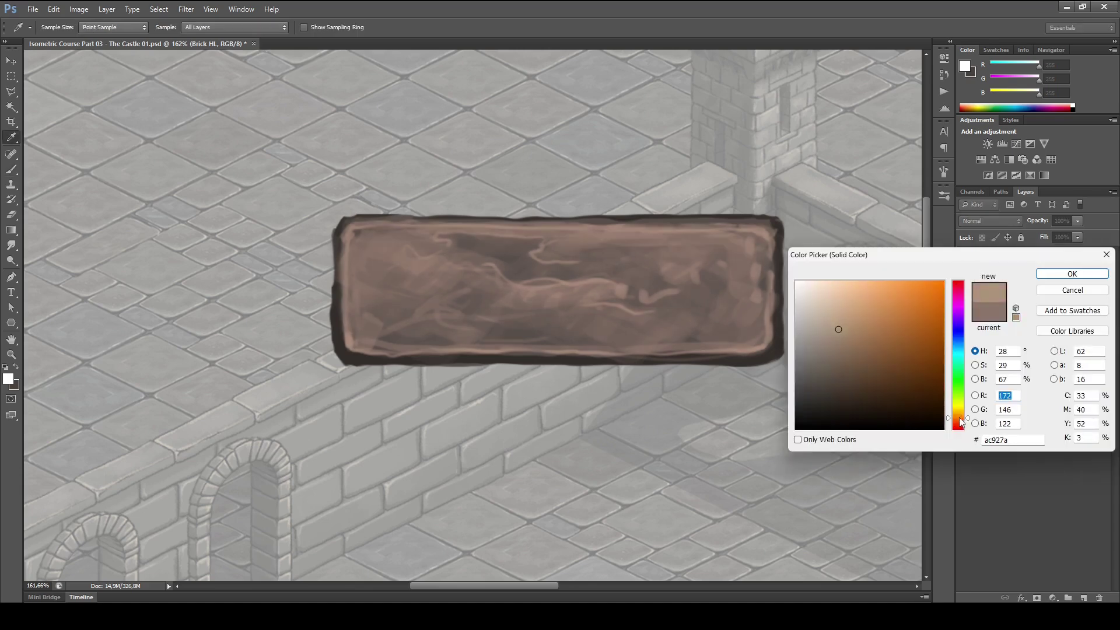
pyautogui.moveTo(843, 323)
pyautogui.mouseDown()
pyautogui.moveTo(867, 322)
pyautogui.moveTo(848, 320)
pyautogui.mouseUp()
pyautogui.click(959, 418)
pyautogui.click(848, 323)
pyautogui.click(1072, 273)
# - Clear the Brick HL mask to black and load the Brick base mask as a selection
pyautogui.click(1012, 274)
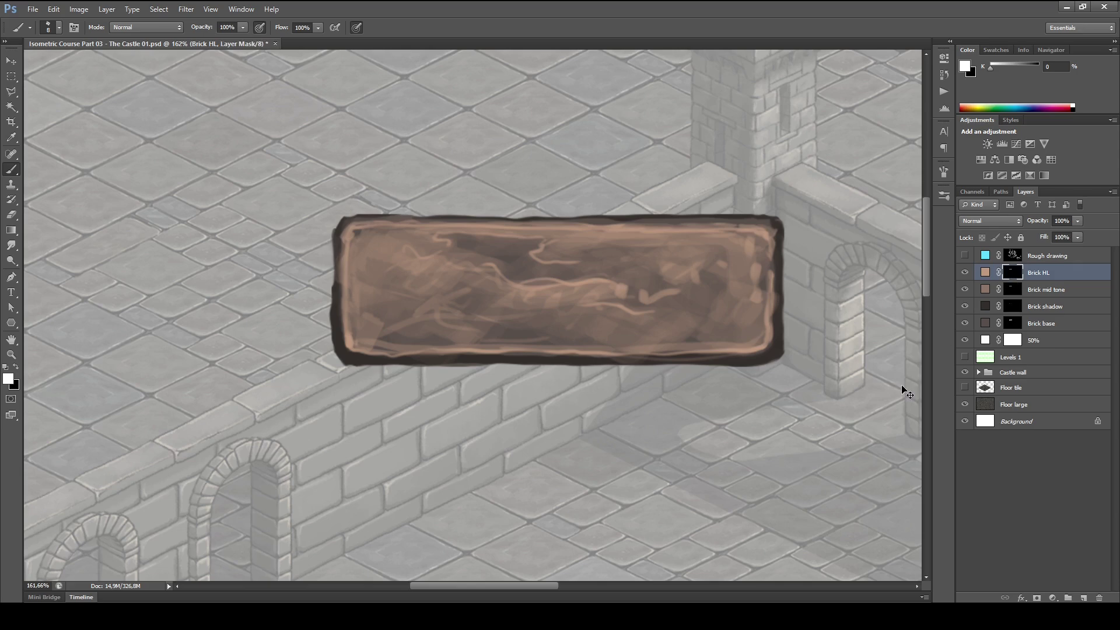
pyautogui.keyDown('ctrl'); pyautogui.click(1013, 323); pyautogui.keyUp('ctrl')
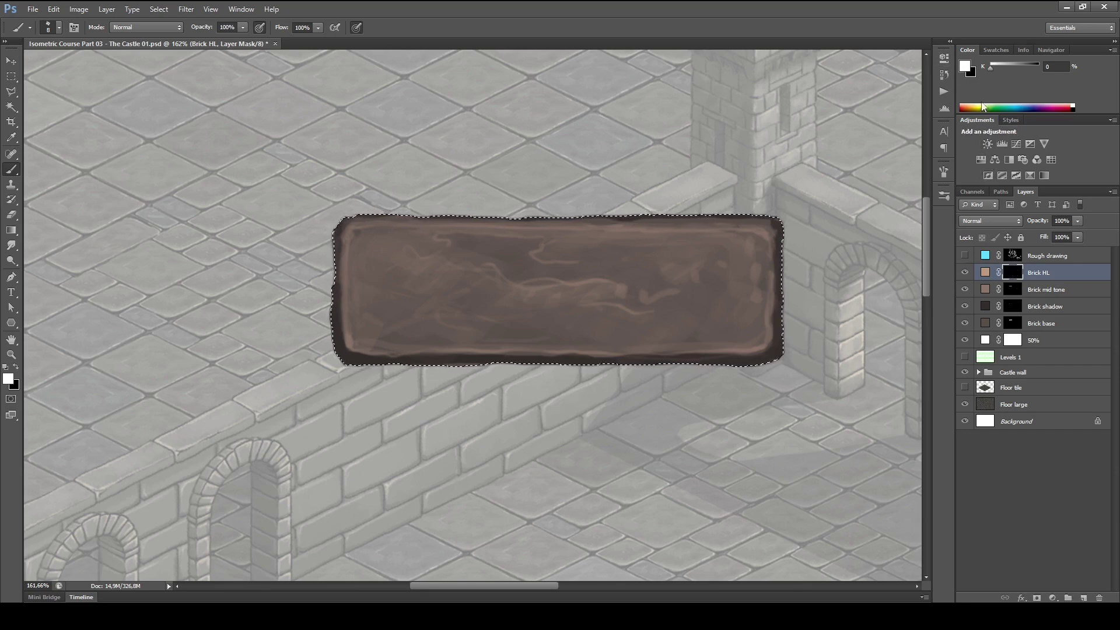
pyautogui.press('x')
pyautogui.press('x')
pyautogui.press('x')
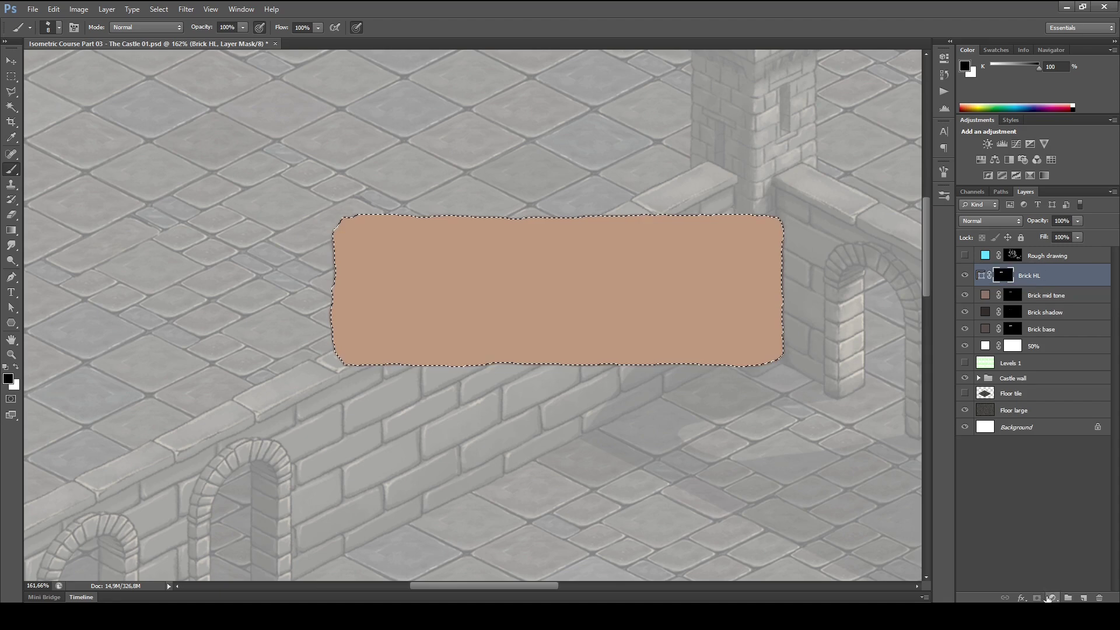
pyautogui.click(1053, 598)
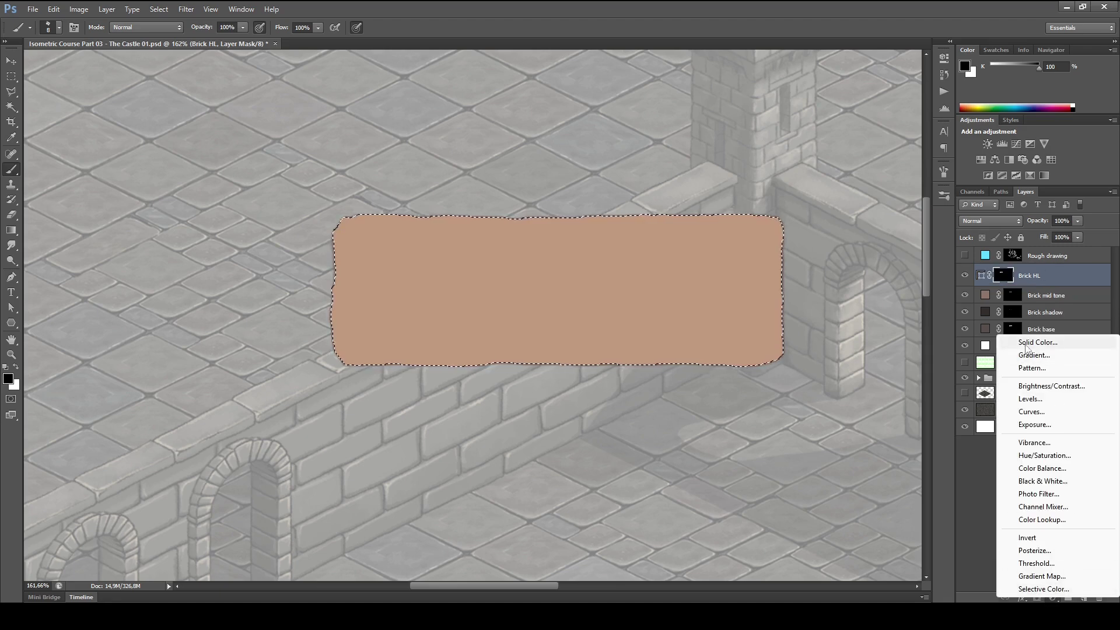
pyautogui.click(990, 501)
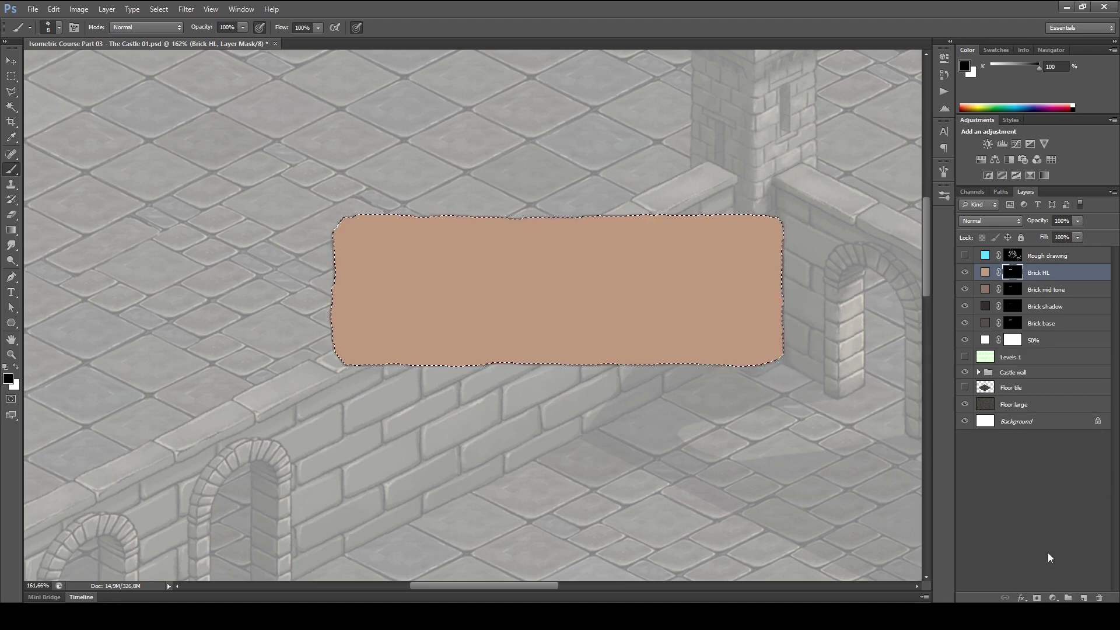
pyautogui.press('x')
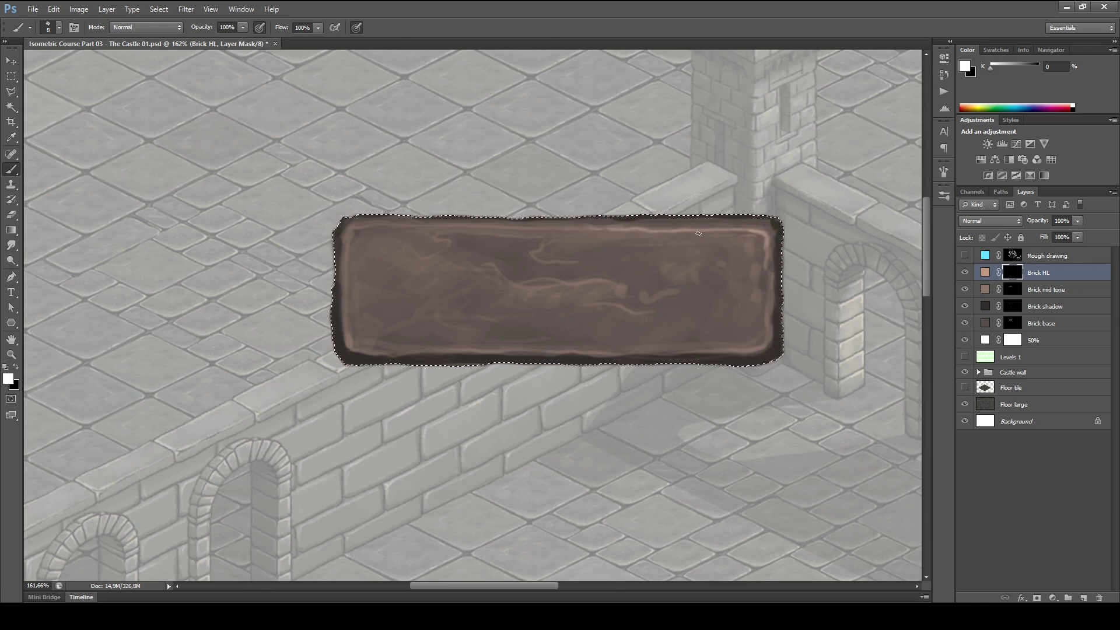
# - Paint thin highlights along the brick's inner edges and corners on the Brick HL mask, removing the selection along the way
pyautogui.moveTo(692, 231); pyautogui.dragTo(552, 232)
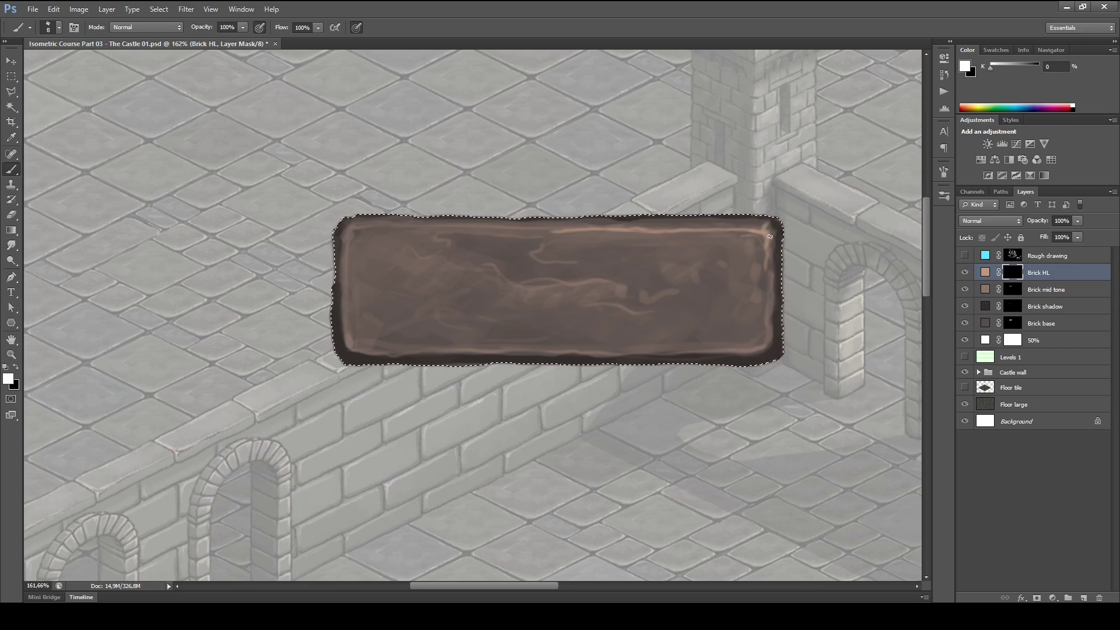
pyautogui.moveTo(770, 266); pyautogui.dragTo(770, 293)
pyautogui.hotkey('ctrl', 'd')
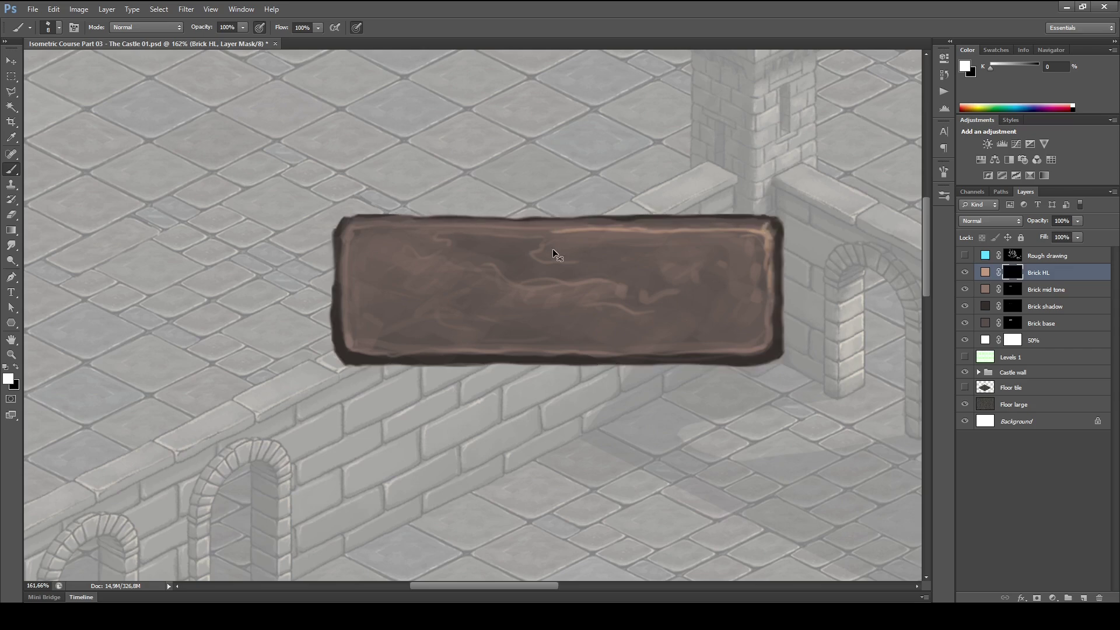
pyautogui.moveTo(484, 231)
pyautogui.mouseDown()
pyautogui.moveTo(355, 232)
pyautogui.moveTo(376, 223)
pyautogui.moveTo(350, 300)
pyautogui.moveTo(355, 347)
pyautogui.moveTo(763, 342)
pyautogui.mouseUp()
# - Paint highlighted crack lines running from the brick's upper edge and across its face
pyautogui.moveTo(549, 232); pyautogui.dragTo(540, 245)
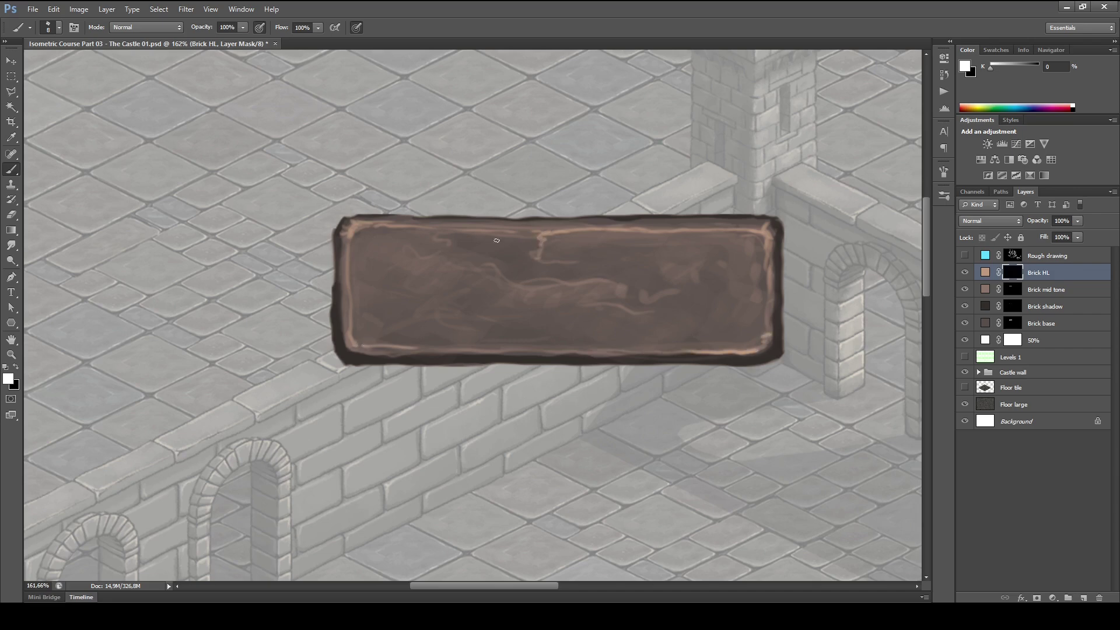
pyautogui.moveTo(387, 232)
pyautogui.mouseDown()
pyautogui.moveTo(523, 288)
pyautogui.moveTo(618, 283)
pyautogui.moveTo(606, 287)
pyautogui.moveTo(633, 310)
pyautogui.mouseUp()
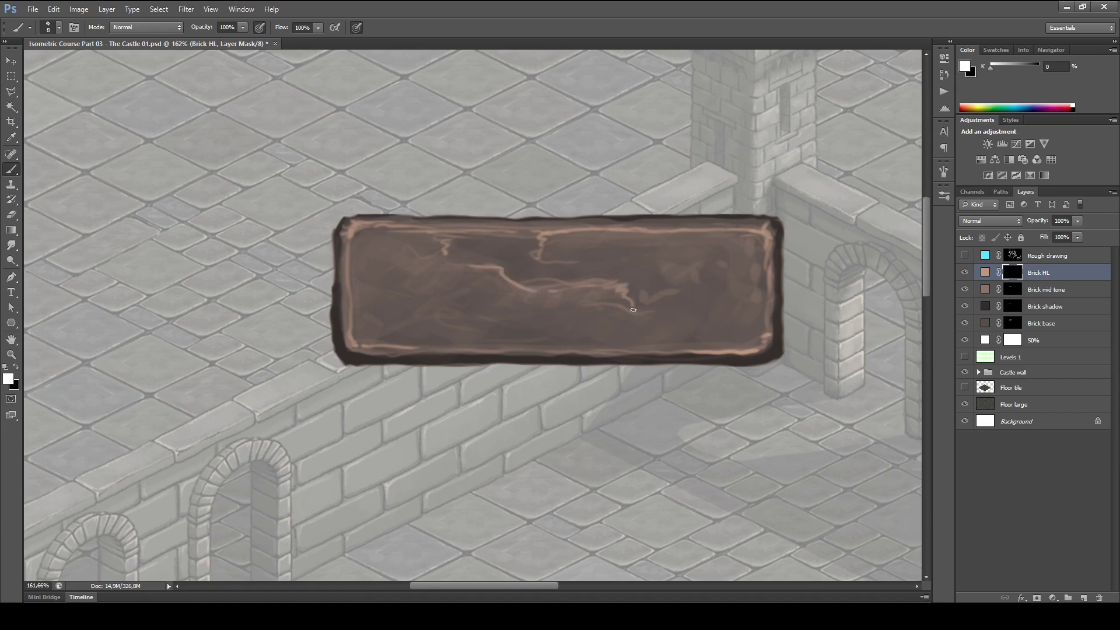
pyautogui.moveTo(761, 319); pyautogui.dragTo(660, 320)
pyautogui.moveTo(409, 309)
pyautogui.mouseDown()
pyautogui.moveTo(460, 283)
pyautogui.moveTo(396, 275)
pyautogui.moveTo(455, 259)
pyautogui.moveTo(461, 292)
pyautogui.mouseUp()
# - Soften the highlight edges and cracks on the Brick HL mask using the Smudge tool at 20 px and 5% strength
pyautogui.click(12, 245)
pyautogui.press('[')
pyautogui.press('[')
pyautogui.press('[')
pyautogui.press('[')
pyautogui.press('[')
pyautogui.press('[')
pyautogui.press('[')
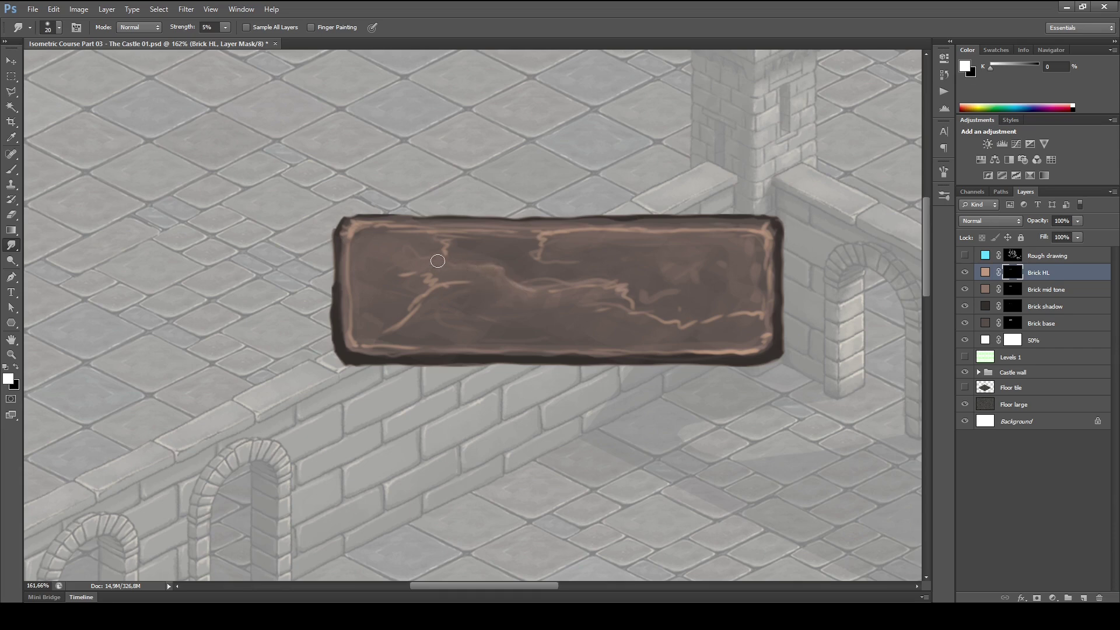
pyautogui.click(12, 248)
pyautogui.click(61, 264)
pyautogui.moveTo(535, 239); pyautogui.dragTo(757, 241)
pyautogui.moveTo(583, 295); pyautogui.dragTo(522, 289)
pyautogui.moveTo(431, 295)
pyautogui.mouseDown()
pyautogui.moveTo(411, 283)
pyautogui.moveTo(386, 277)
pyautogui.moveTo(433, 303)
pyautogui.moveTo(383, 333)
pyautogui.mouseUp()
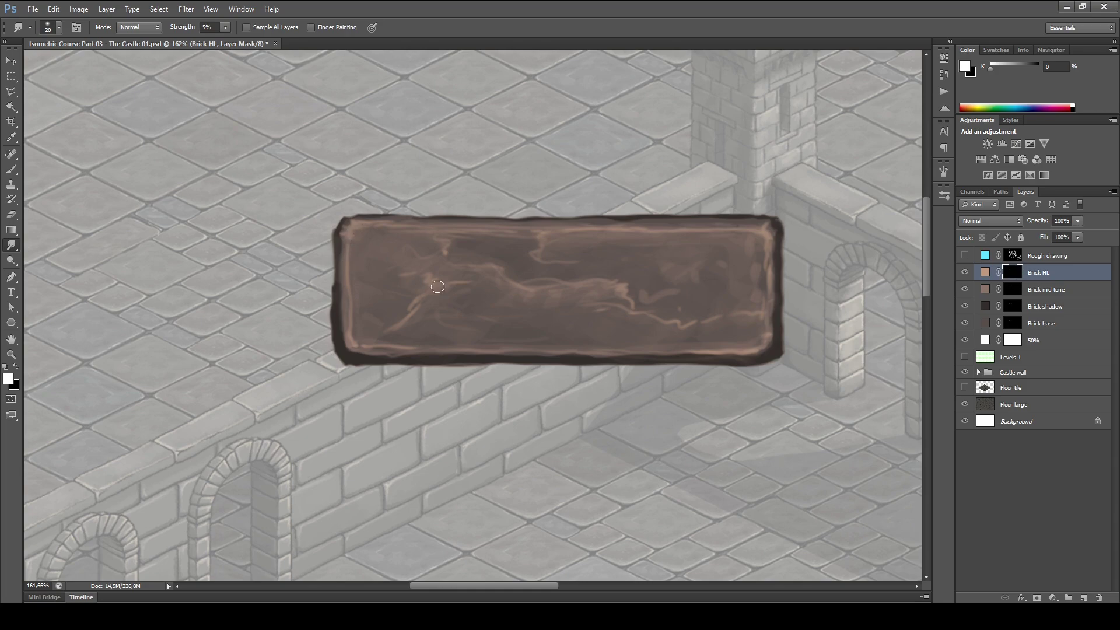
# - Duplicate the Brick shadow layer
pyautogui.press('z')
pyautogui.moveTo(680, 370); pyautogui.dragTo(626, 369)
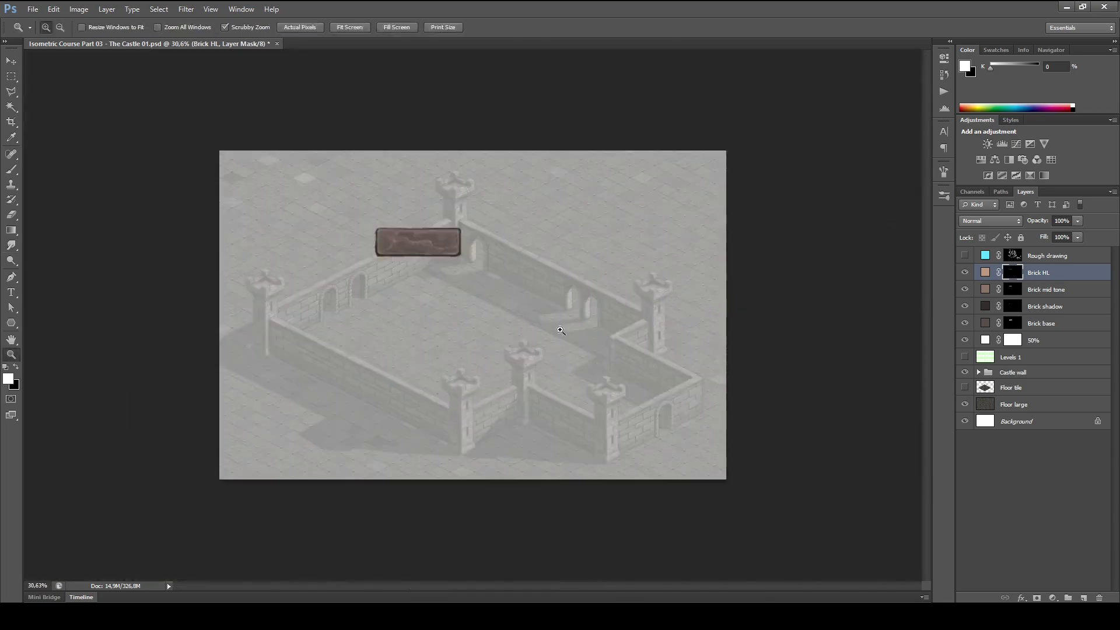
pyautogui.moveTo(439, 264)
pyautogui.mouseDown()
pyautogui.moveTo(490, 269)
pyautogui.moveTo(514, 302)
pyautogui.moveTo(570, 333)
pyautogui.moveTo(602, 331)
pyautogui.mouseUp()
pyautogui.press('r')
pyautogui.click(1060, 308)
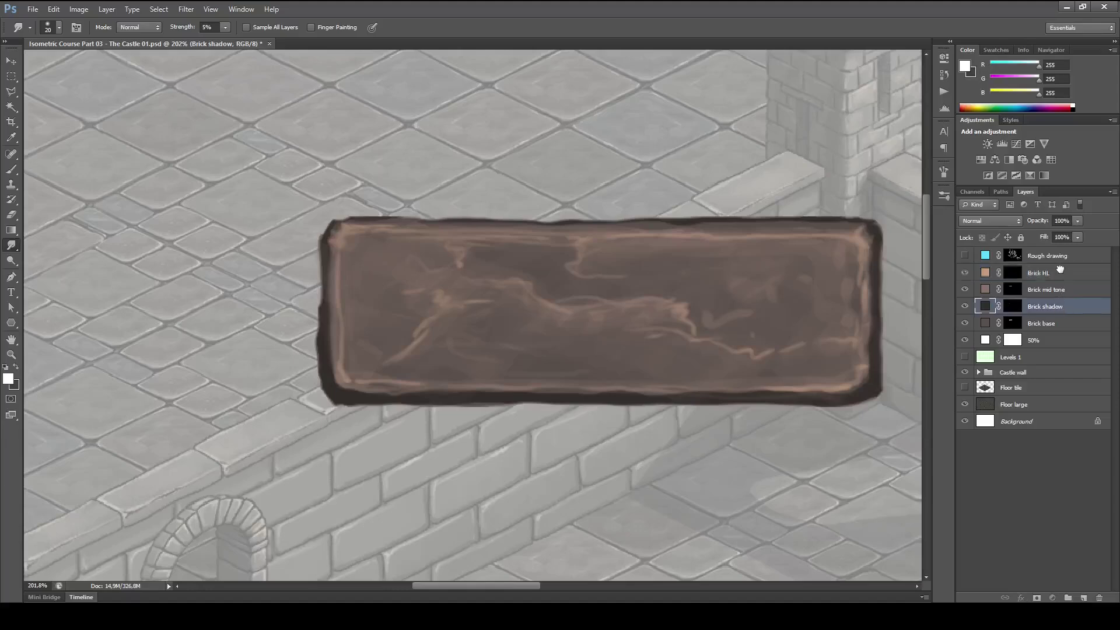
pyautogui.click(1057, 272)
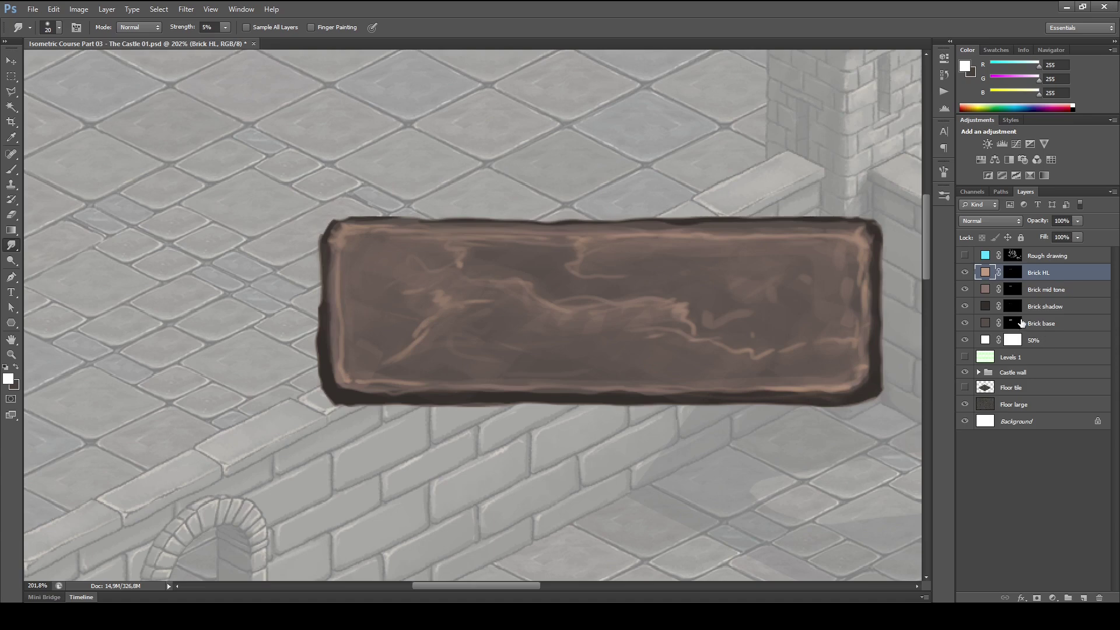
pyautogui.click(1042, 311)
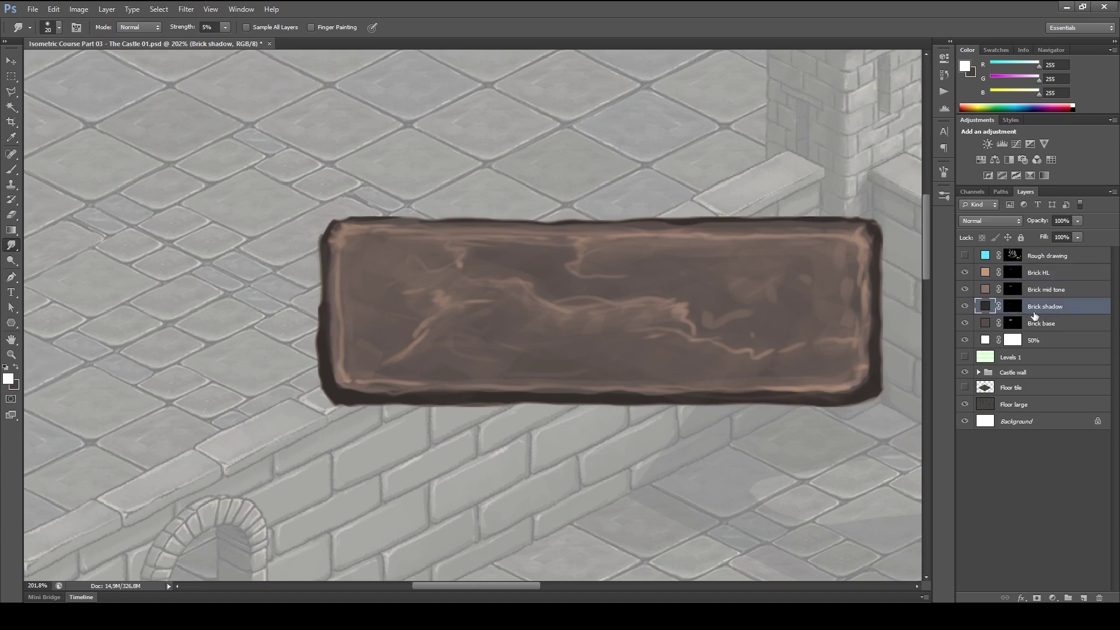
pyautogui.hotkey('ctrl', 'j')
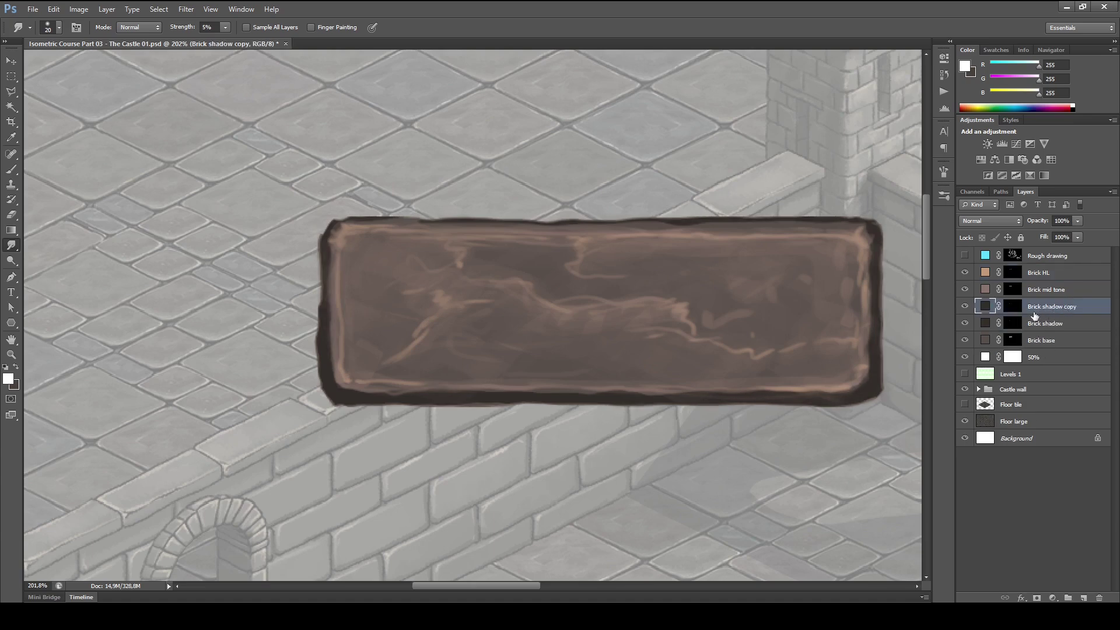
# - Move the Brick shadow copy layer above Brick HL and load the Brick base mask as a selection while its own mask is active
pyautogui.hotkey('ctrl', ']')
pyautogui.hotkey('ctrl', ']')
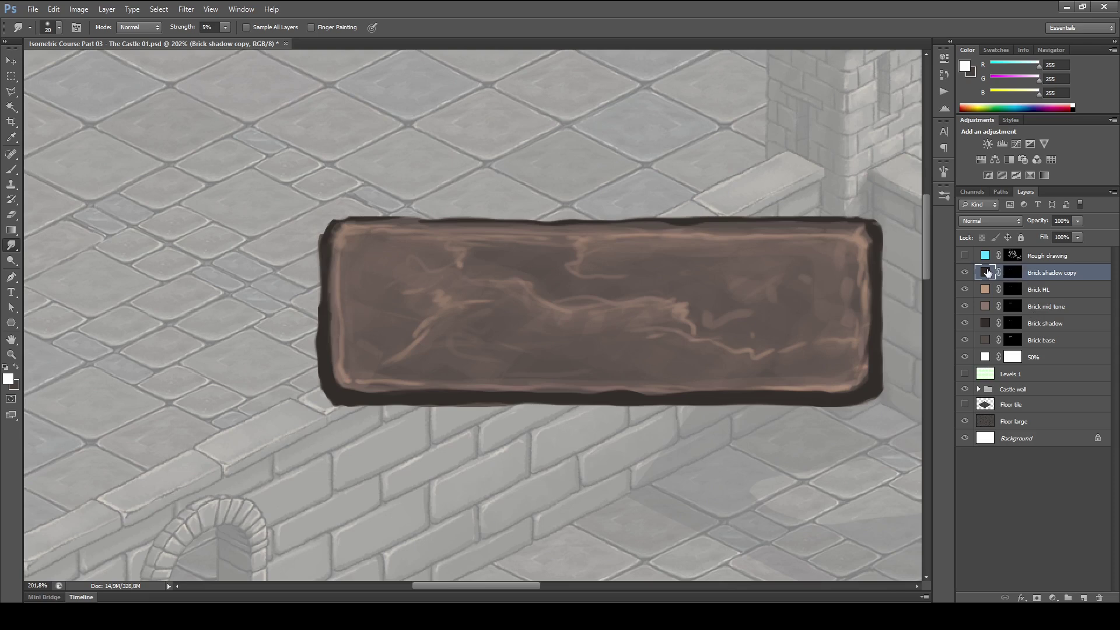
pyautogui.click(1016, 274)
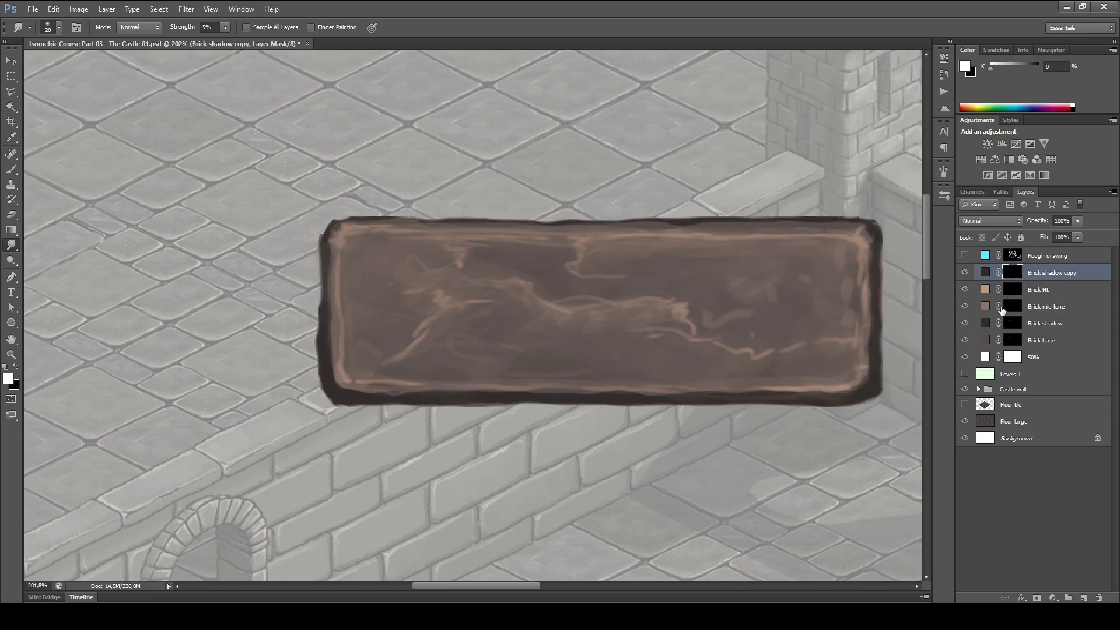
pyautogui.keyDown('ctrl'); pyautogui.click(1010, 338); pyautogui.keyUp('ctrl')
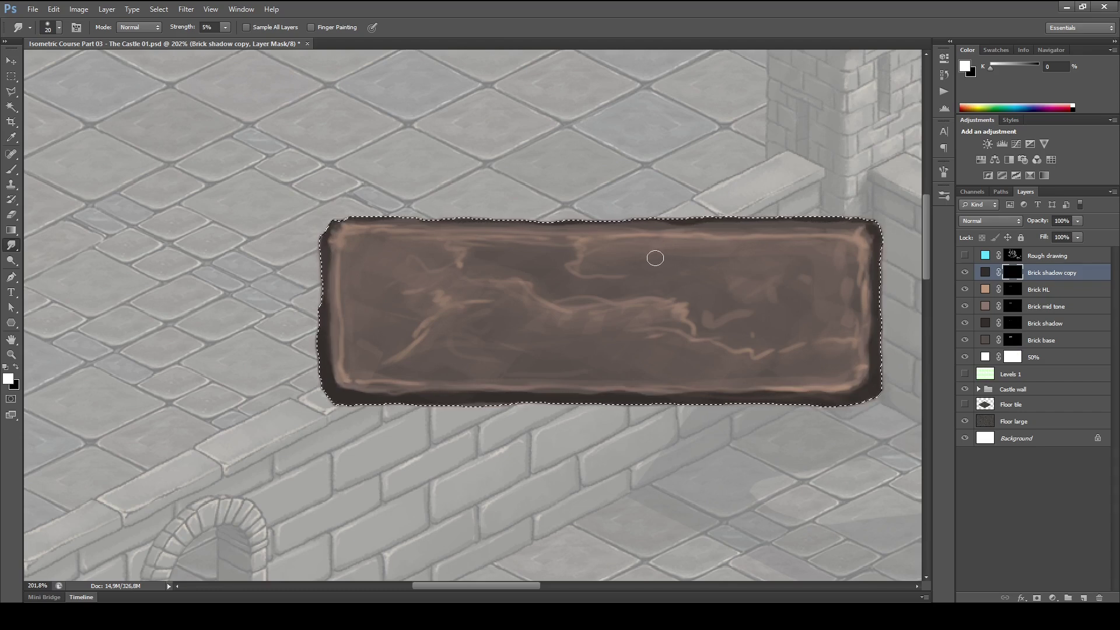
# - Darken the Brick shadow copy fill colour to #2c2725
pyautogui.doubleClick(985, 273)
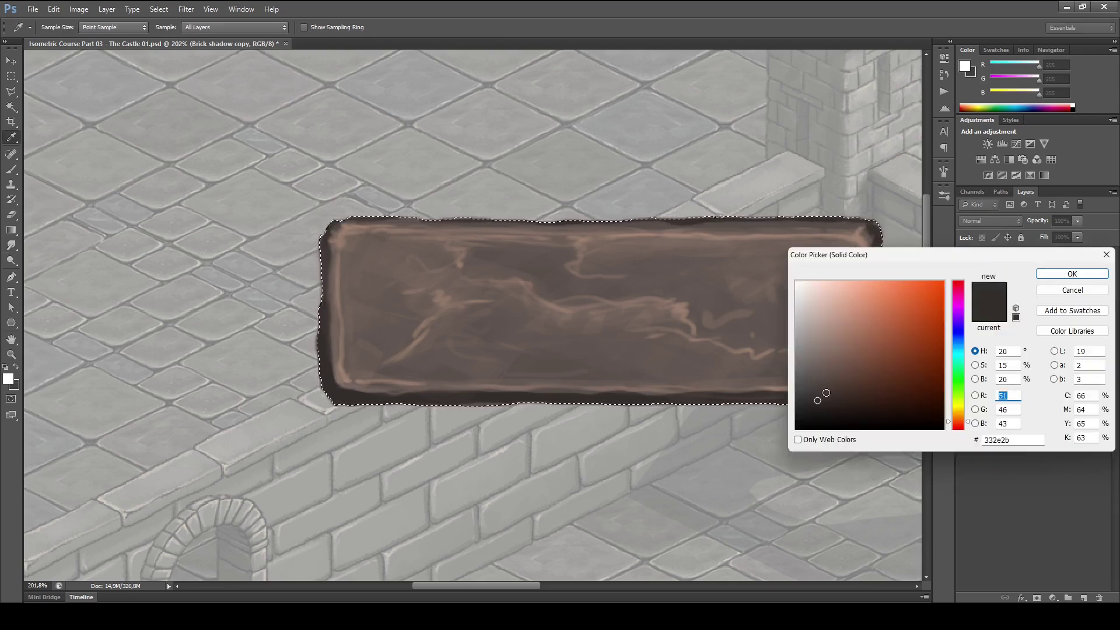
pyautogui.moveTo(823, 393); pyautogui.dragTo(816, 410)
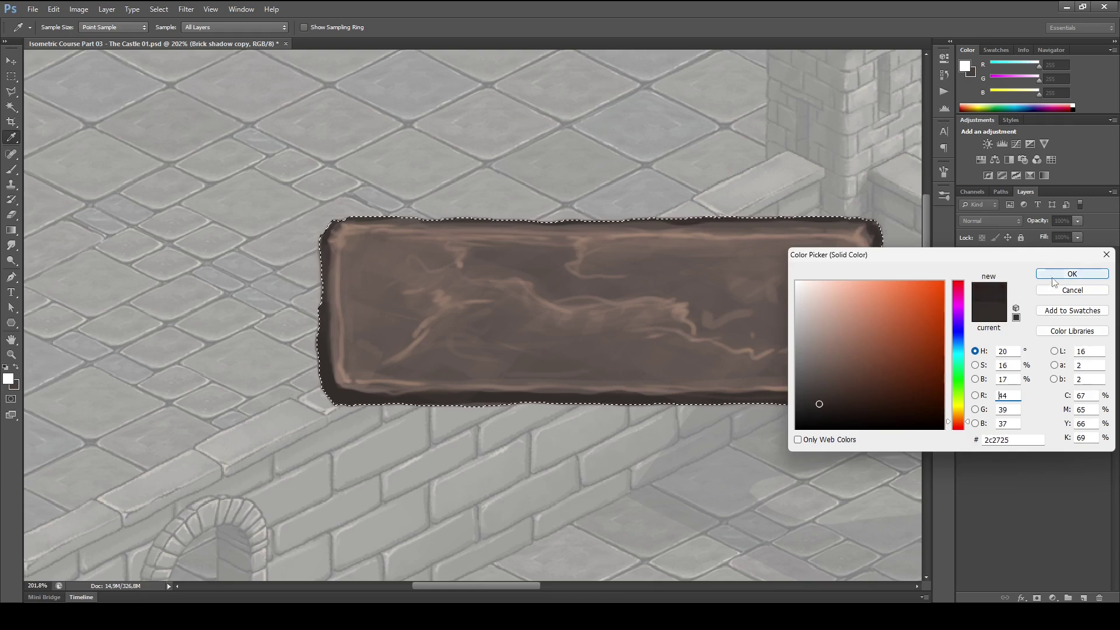
pyautogui.click(1072, 273)
# - Paint thin dark cracks in from the brick's edges and small pits on its face on the Brick shadow copy mask
pyautogui.press('v')
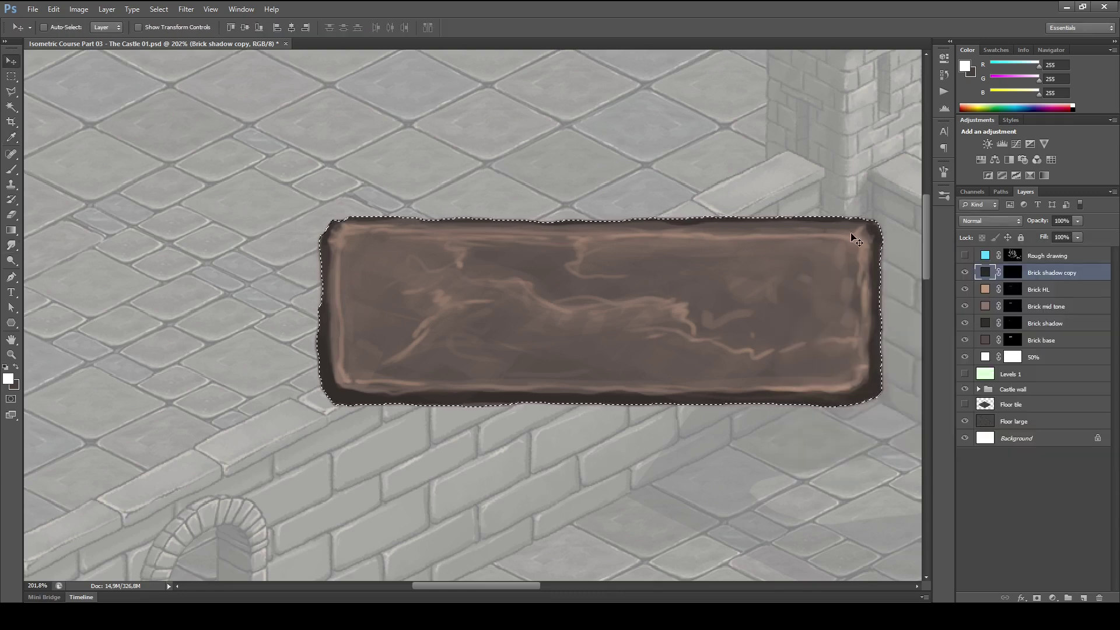
pyautogui.hotkey('ctrl', '\\')
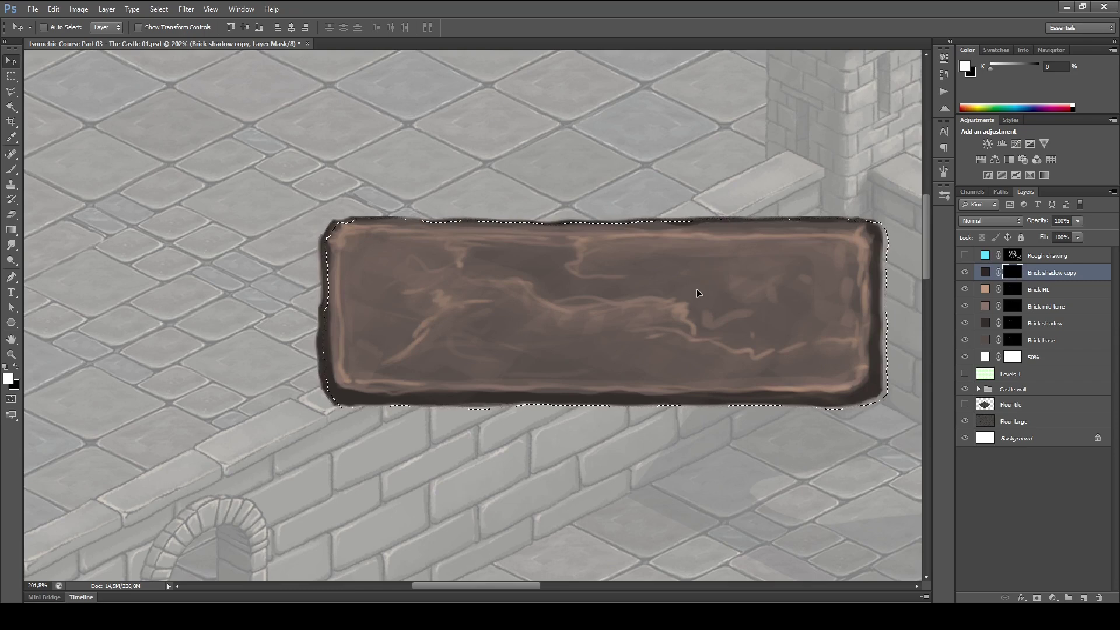
pyautogui.press('b')
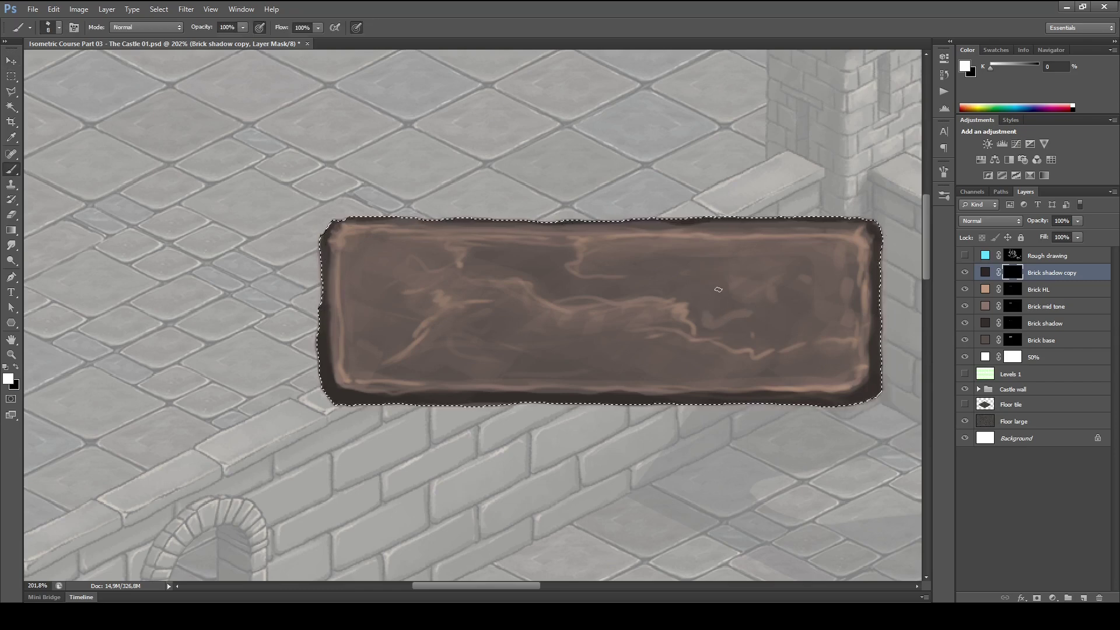
pyautogui.moveTo(723, 301); pyautogui.dragTo(739, 293)
pyautogui.moveTo(684, 221); pyautogui.dragTo(694, 269)
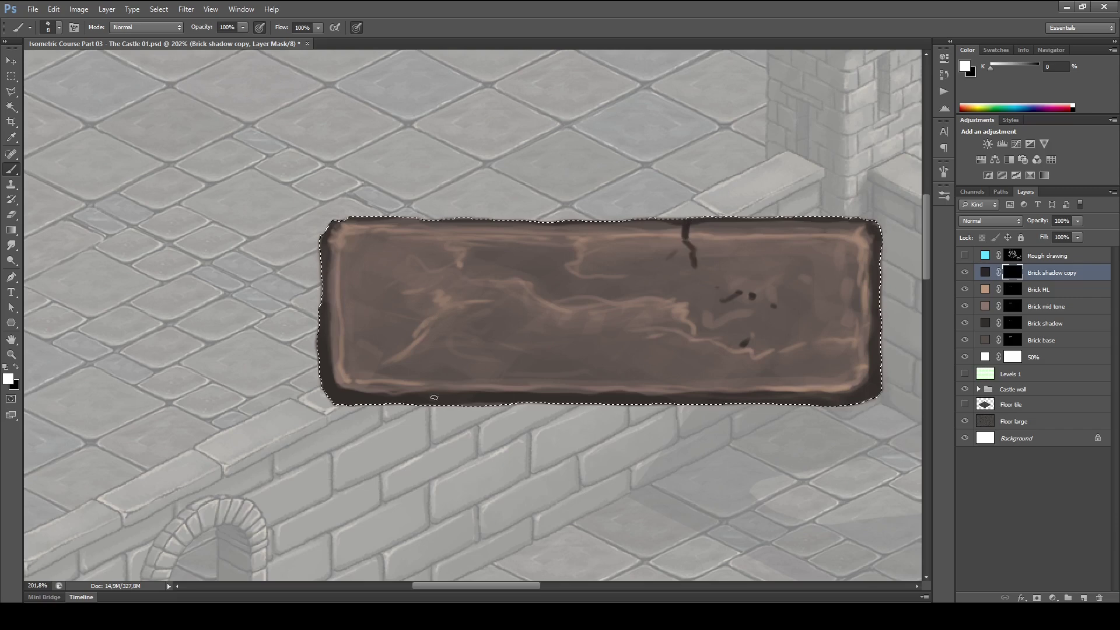
pyautogui.moveTo(535, 385); pyautogui.dragTo(693, 393)
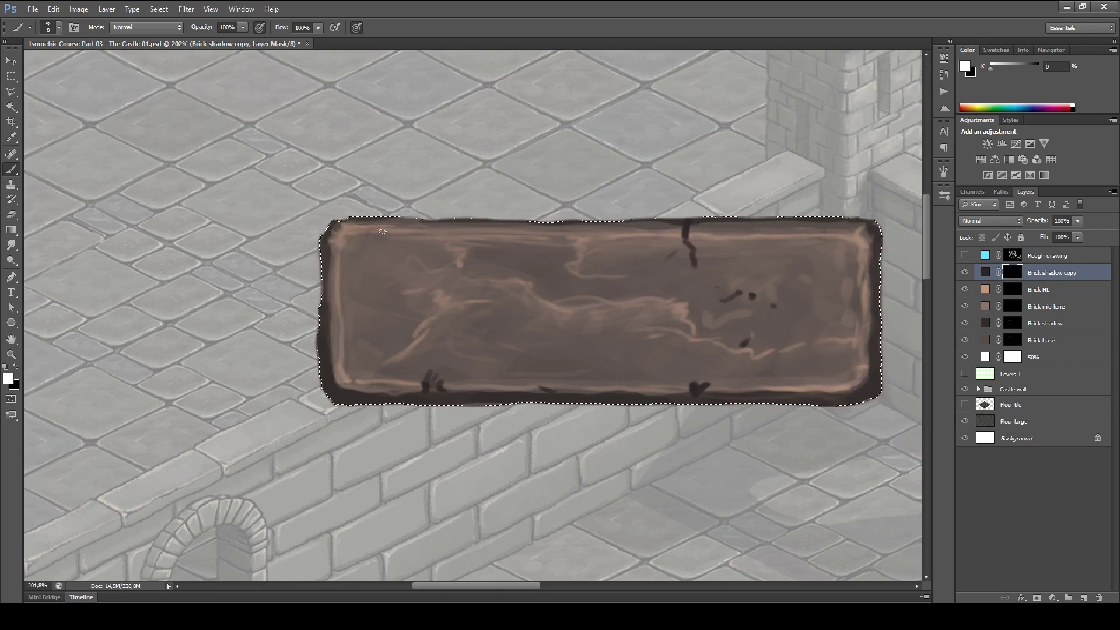
pyautogui.click(777, 319)
pyautogui.click(783, 339)
# - Add a dark crack at the brick's upper corner and broad dark patches across its face with a brush enlarged to 35 px
pyautogui.press(']')
pyautogui.press(']')
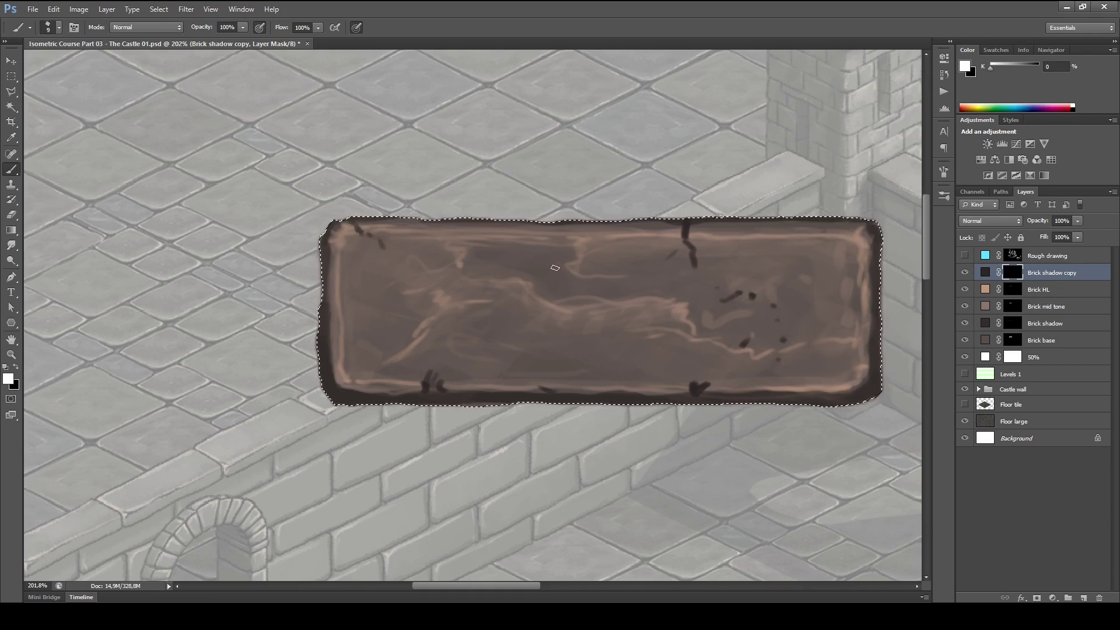
pyautogui.press(']')
pyautogui.press(']')
pyautogui.press(']')
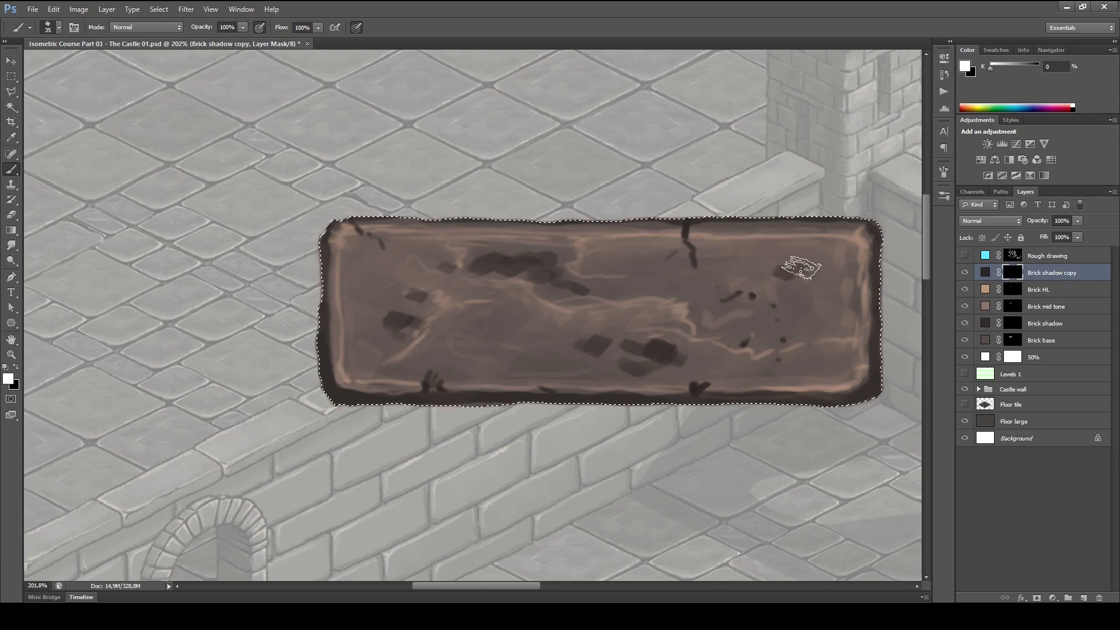
# - Paint thin highlights along the rims of the dark cracks and patches on the Brick HL mask, checking the mid tone and shadow layers
pyautogui.click(1014, 288)
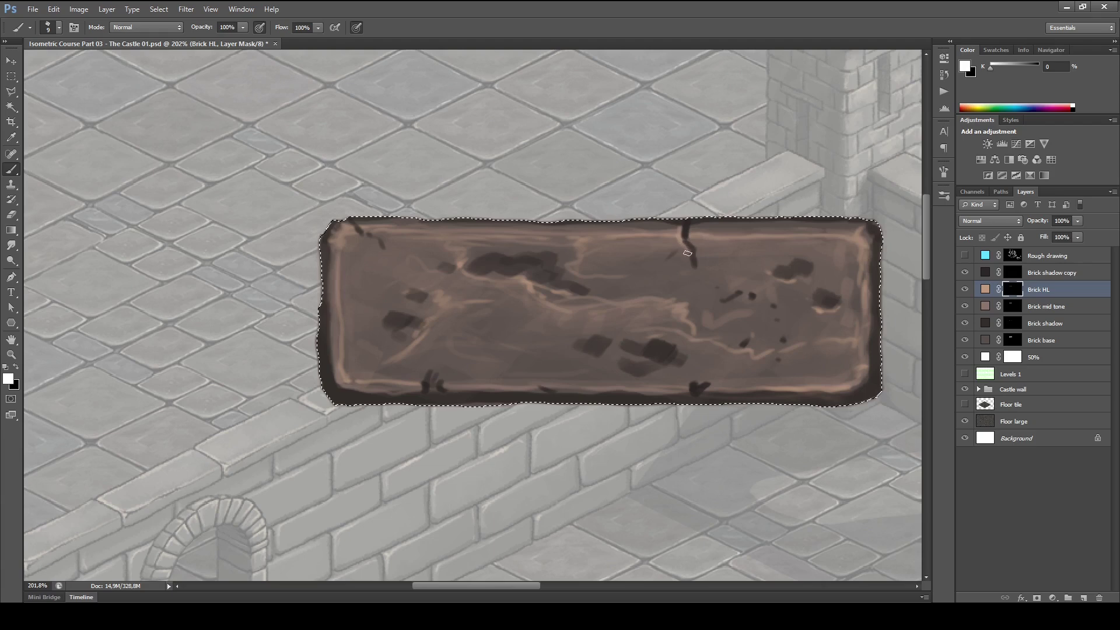
pyautogui.moveTo(692, 262); pyautogui.dragTo(699, 302)
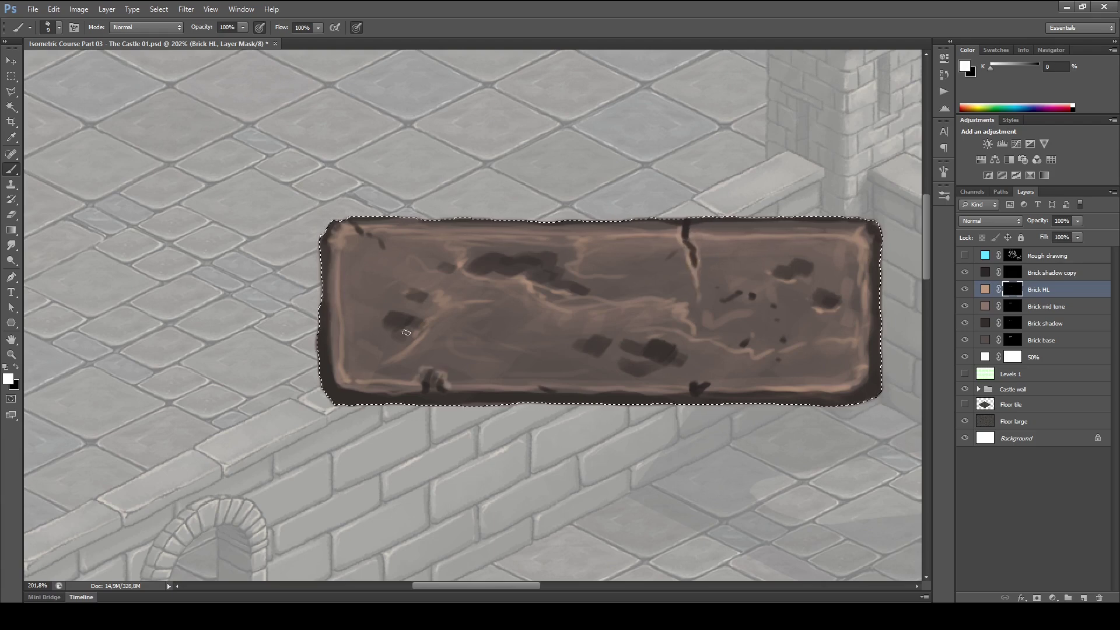
pyautogui.moveTo(399, 339); pyautogui.dragTo(411, 330)
pyautogui.moveTo(377, 239); pyautogui.dragTo(430, 301)
pyautogui.moveTo(574, 348); pyautogui.dragTo(685, 363)
pyautogui.moveTo(699, 398); pyautogui.dragTo(711, 384)
pyautogui.press('x')
pyautogui.click(1013, 306)
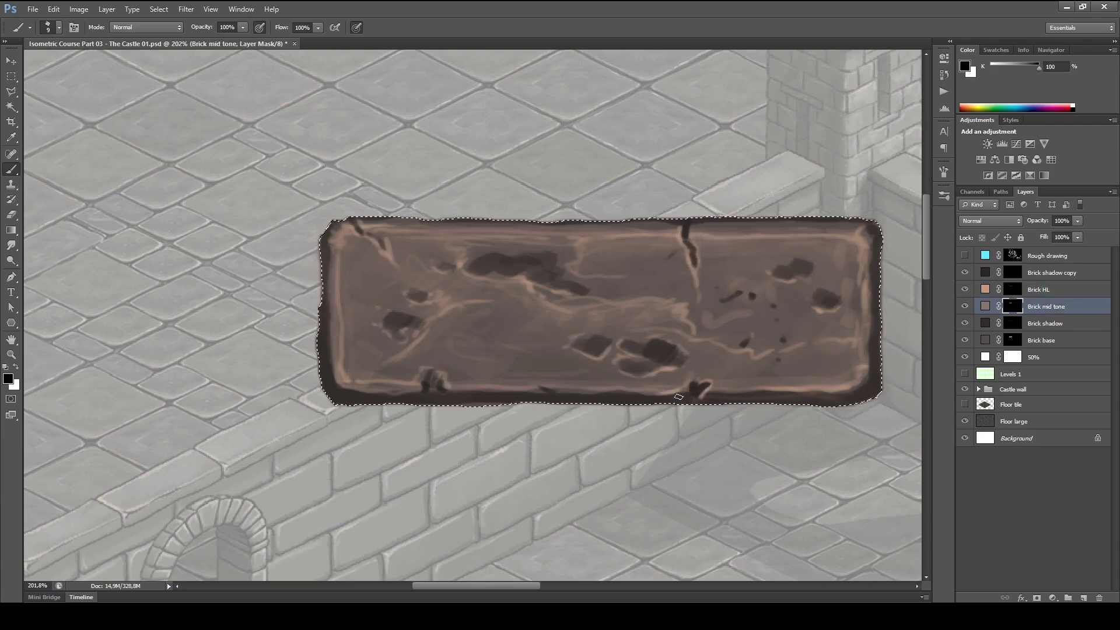
pyautogui.click(1045, 323)
pyautogui.press('x')
pyautogui.click(1041, 290)
pyautogui.moveTo(583, 315)
pyautogui.mouseDown()
pyautogui.moveTo(467, 315)
pyautogui.moveTo(525, 315)
pyautogui.mouseUp()
# - Merge all layers from Brick shadow copy down to Brick base into one layer and remove the selection
pyautogui.click(1051, 273)
pyautogui.keyDown('shift'); pyautogui.click(1038, 342); pyautogui.keyUp('shift')
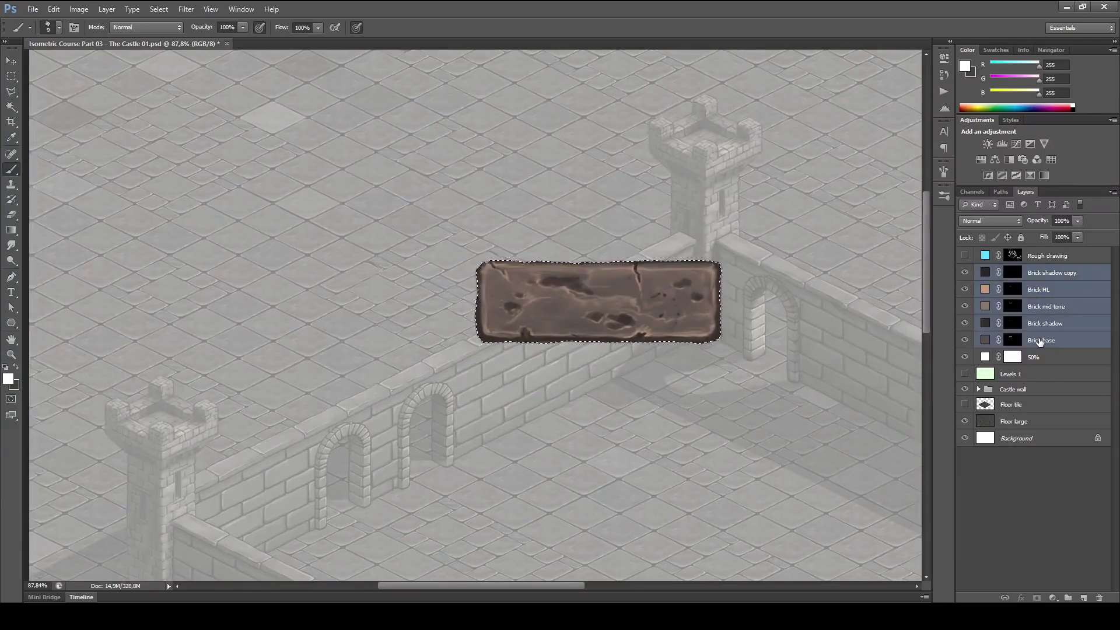
pyautogui.hotkey('ctrl', 'e')
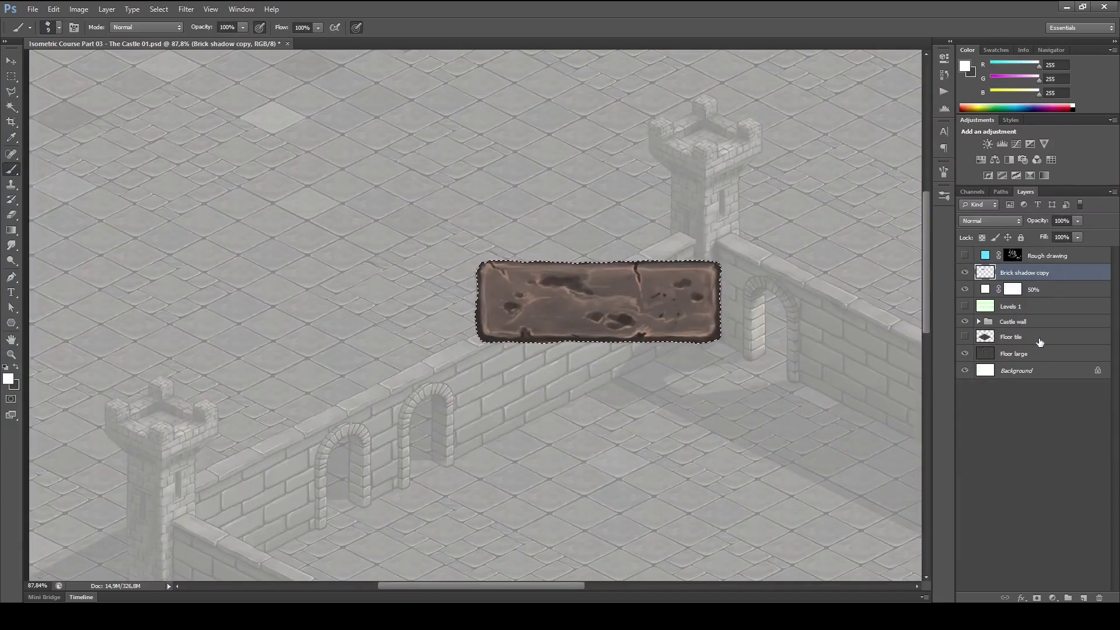
pyautogui.hotkey('ctrl', 'd')
# - Duplicate the merged brick directly beside the original and flip the copy horizontally
pyautogui.press('v')
pyautogui.moveTo(699, 334)
pyautogui.mouseDown()
pyautogui.moveTo(373, 335)
pyautogui.moveTo(448, 338)
pyautogui.mouseUp()
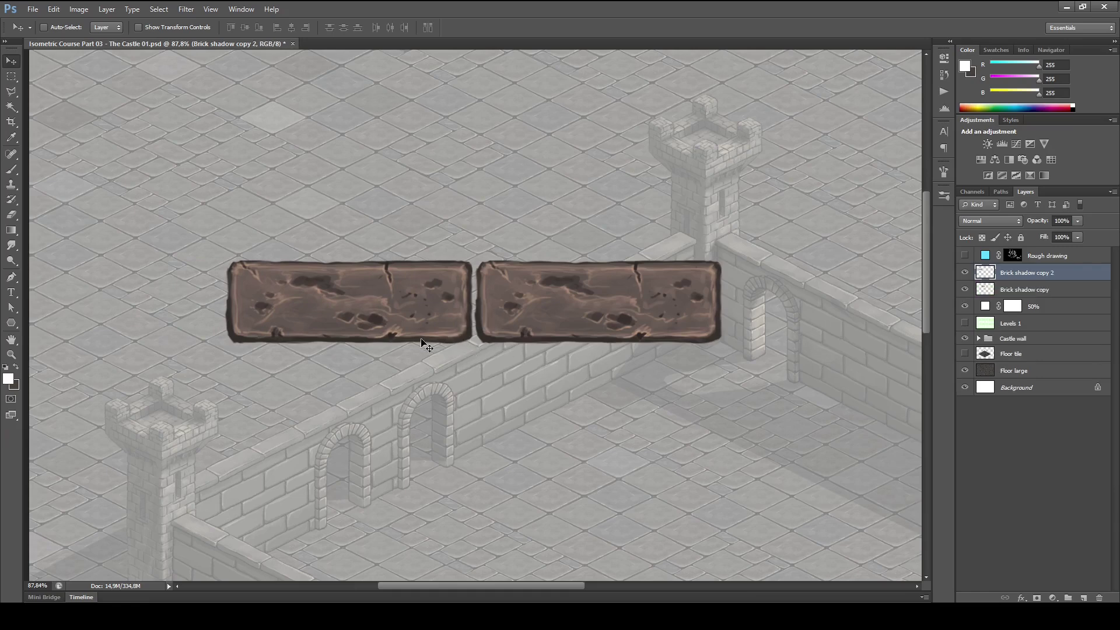
pyautogui.hotkey('ctrl', 't')
pyautogui.rightClick(435, 324)
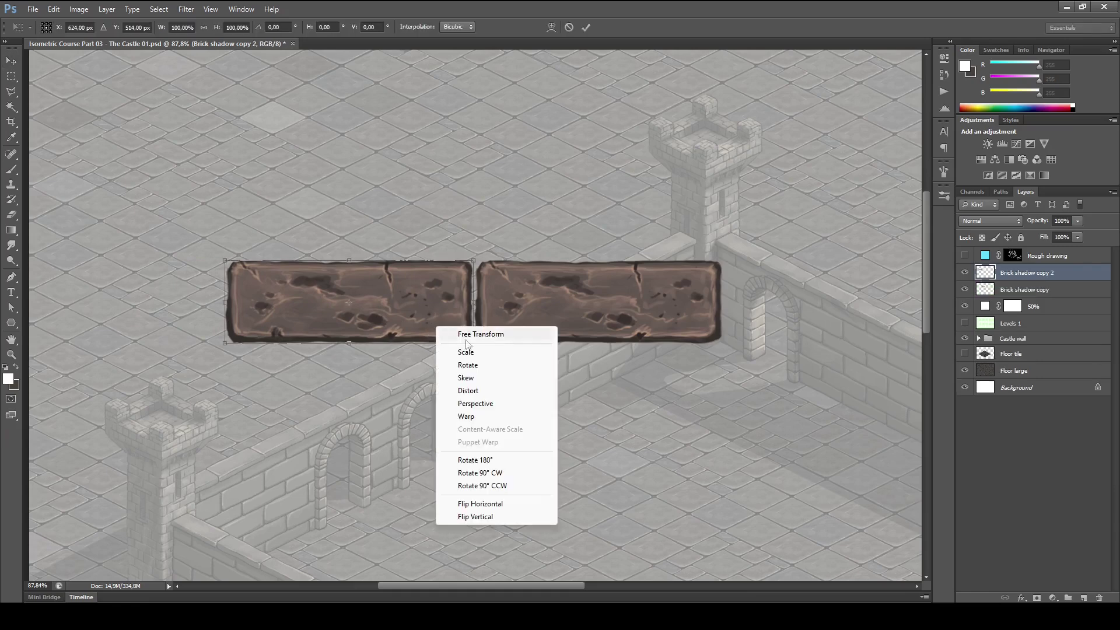
pyautogui.click(481, 504)
pyautogui.press('Return')
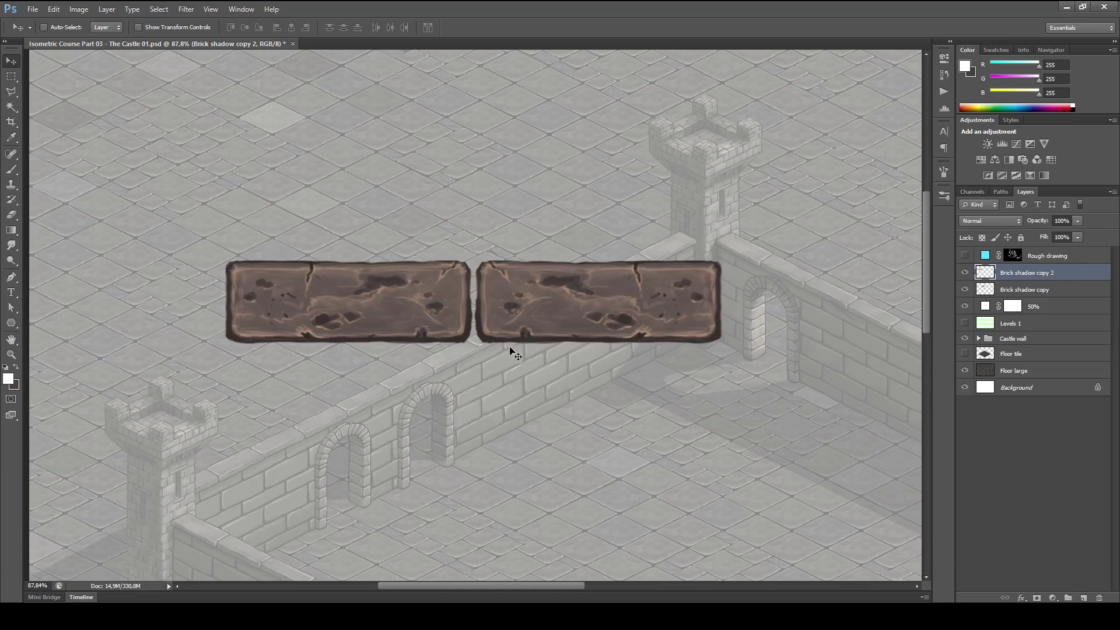
# - Rotate the copied brick half a turn using Free Transform
pyautogui.hotkey('ctrl', 't')
pyautogui.moveTo(509, 419); pyautogui.dragTo(222, 239)
pyautogui.press('Return')
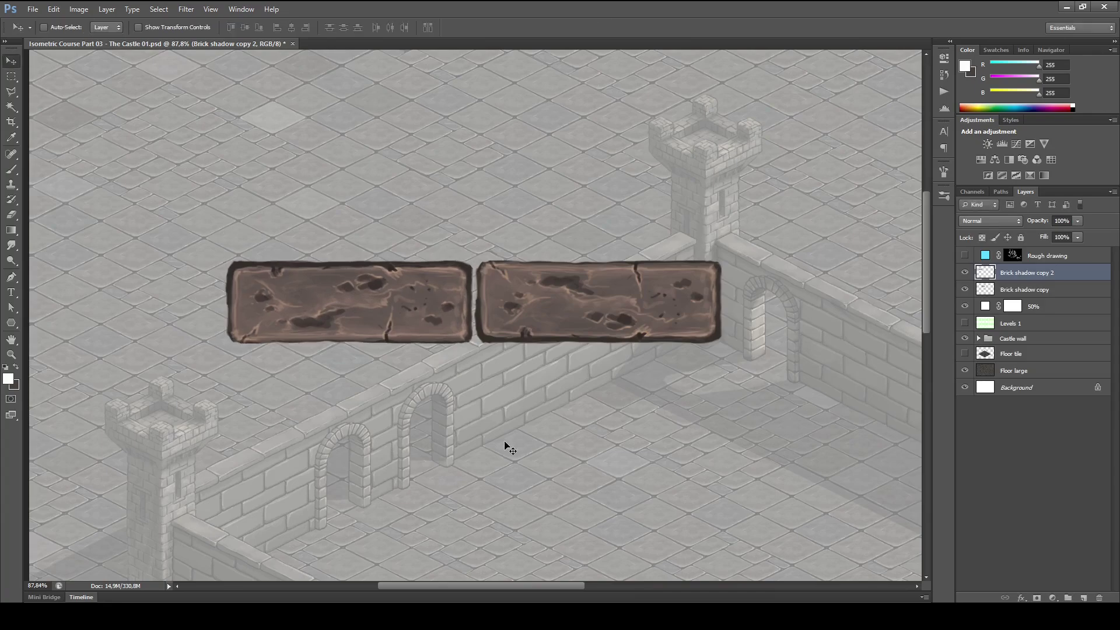
# - Within the copied brick's outline, darken its lower edge with a sampled shadow colour and lighten its upper edge with a sampled mid brown
pyautogui.moveTo(425, 342); pyautogui.dragTo(643, 387)
pyautogui.press('b')
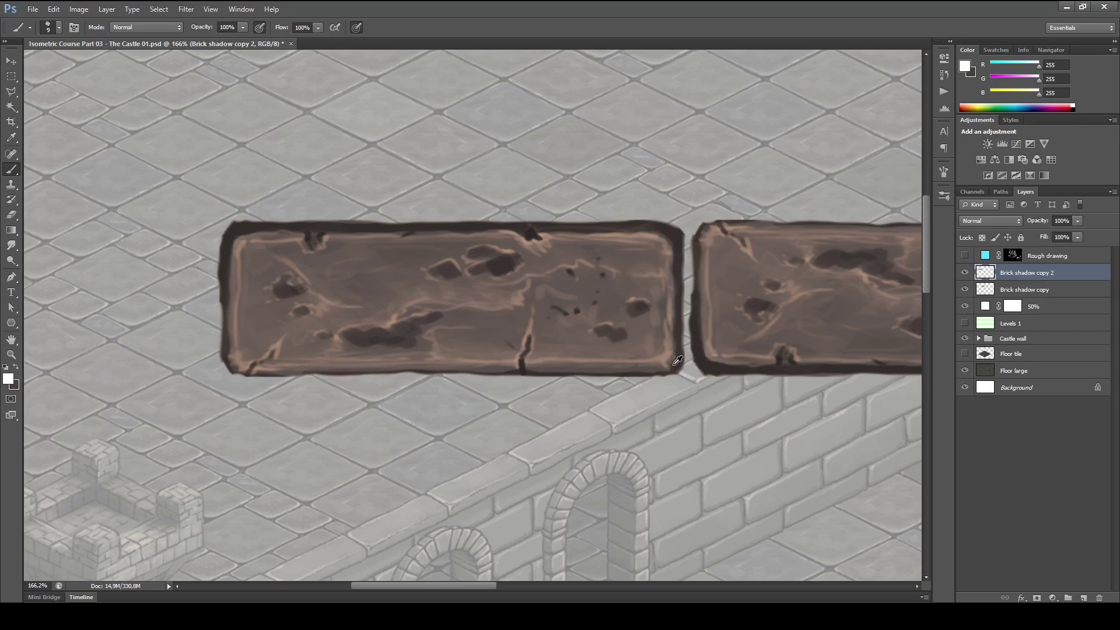
pyautogui.keyDown('alt'); pyautogui.click(675, 363); pyautogui.keyUp('alt')
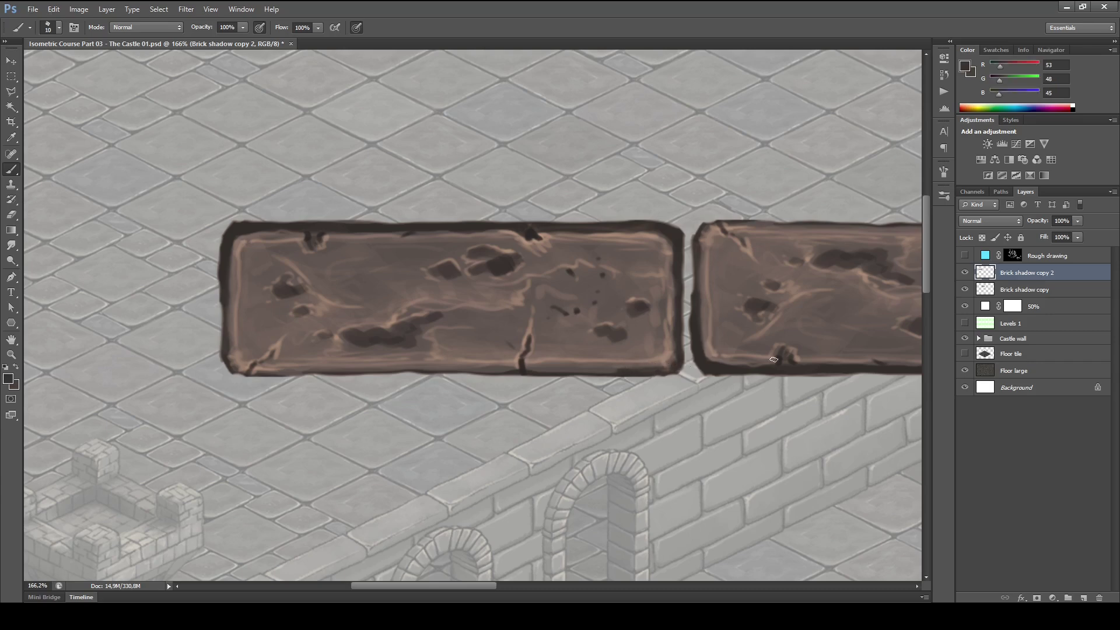
pyautogui.press(']')
pyautogui.keyDown('ctrl'); pyautogui.click(985, 272); pyautogui.keyUp('ctrl')
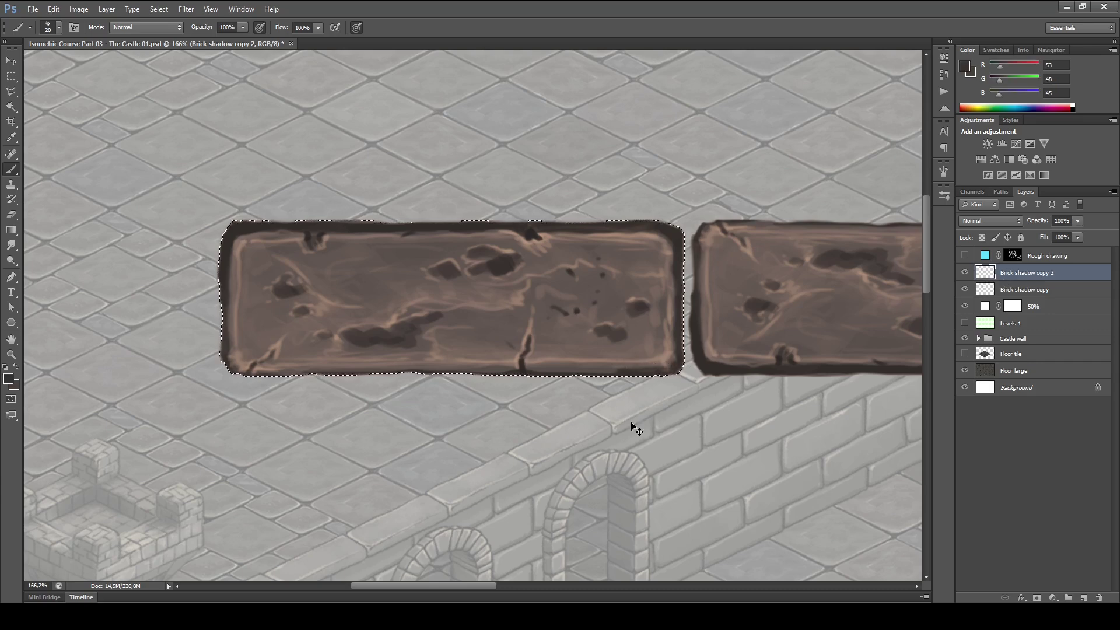
pyautogui.hotkey('ctrl', 'h')
pyautogui.press(']')
pyautogui.moveTo(665, 374); pyautogui.dragTo(257, 371)
pyautogui.keyDown('alt'); pyautogui.click(655, 248); pyautogui.keyUp('alt')
pyautogui.moveTo(659, 231)
pyautogui.mouseDown()
pyautogui.moveTo(337, 233)
pyautogui.moveTo(317, 248)
pyautogui.mouseUp()
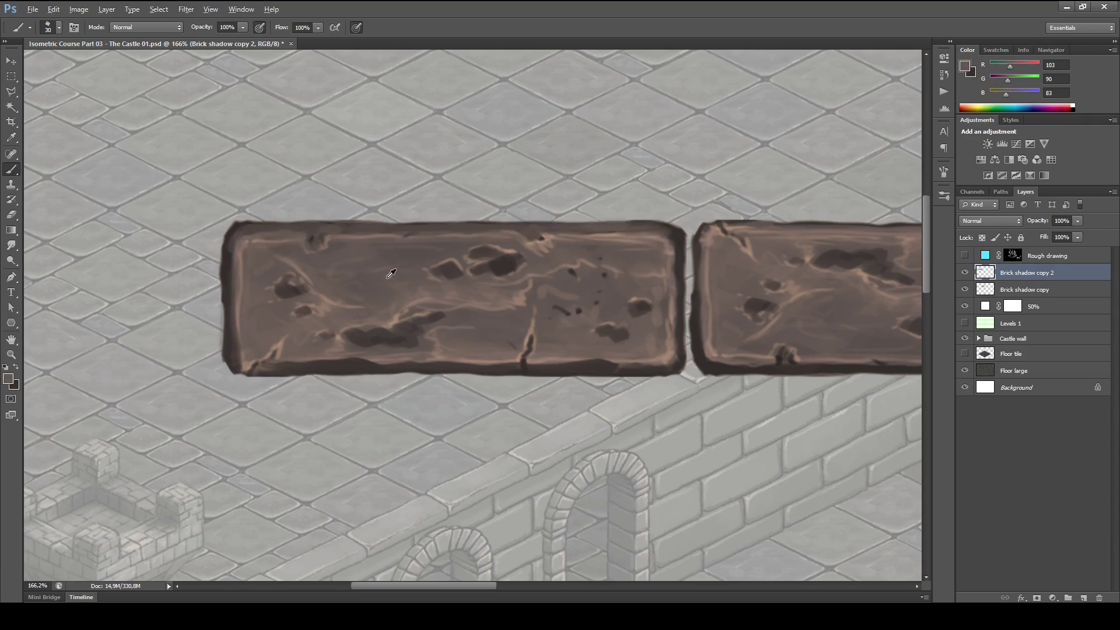
# - Paint over the copied brick's large dark patches with a mid brown sampled from its face
pyautogui.keyDown('alt'); pyautogui.click(503, 315); pyautogui.keyUp('alt')
pyautogui.moveTo(533, 259)
pyautogui.mouseDown()
pyautogui.moveTo(489, 247)
pyautogui.moveTo(479, 274)
pyautogui.moveTo(432, 257)
pyautogui.mouseUp()
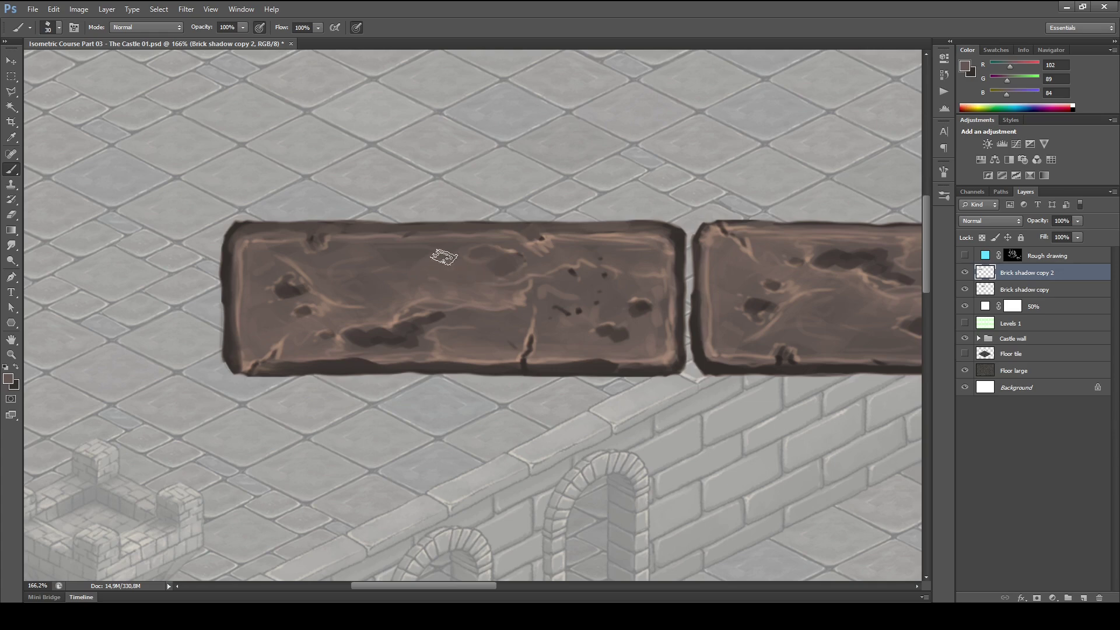
pyautogui.moveTo(396, 326); pyautogui.dragTo(373, 344)
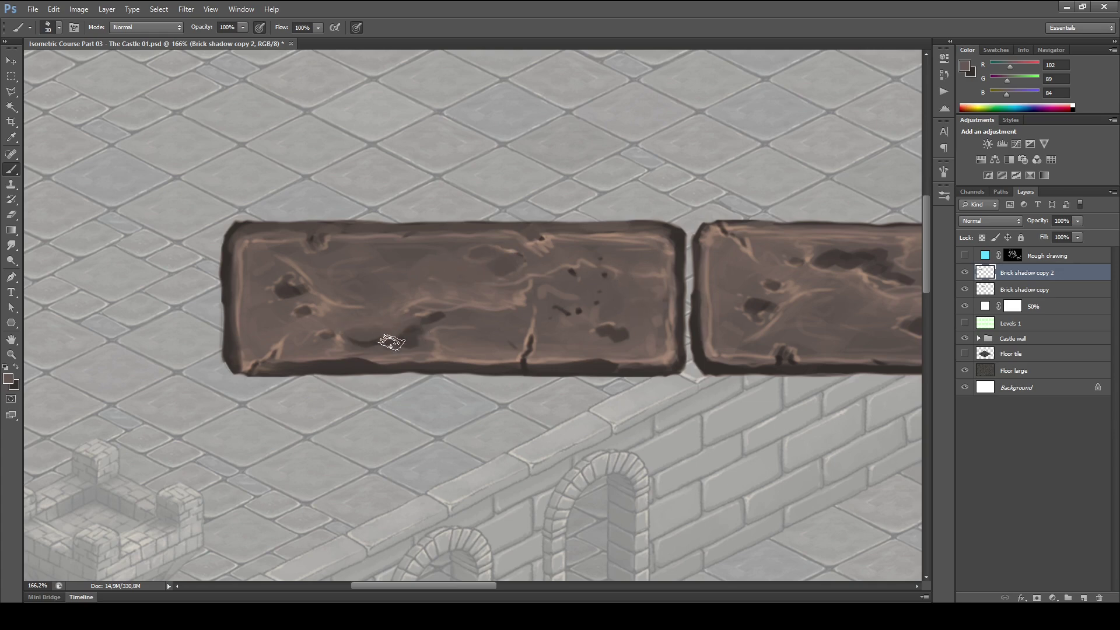
pyautogui.moveTo(314, 283)
pyautogui.mouseDown()
pyautogui.moveTo(287, 274)
pyautogui.moveTo(298, 300)
pyautogui.mouseUp()
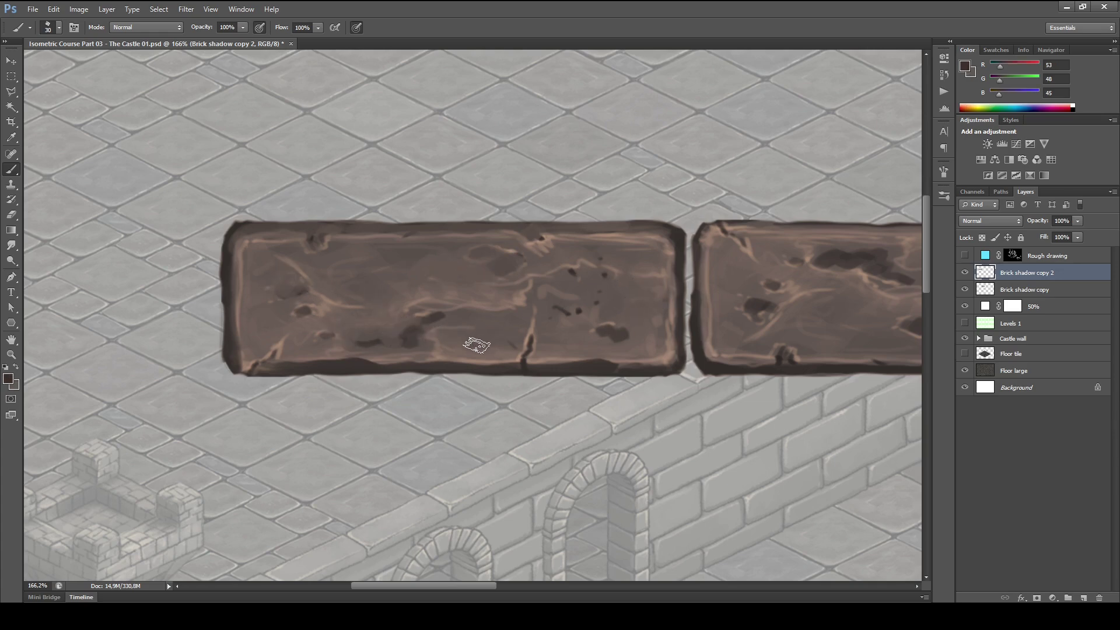
# - Paint new dark patches in different places on the copied brick's face with a sampled dark brown
pyautogui.keyDown('alt'); pyautogui.click(461, 362); pyautogui.keyUp('alt')
pyautogui.click(318, 307)
pyautogui.click(372, 271)
pyautogui.click(401, 281)
pyautogui.click(433, 272)
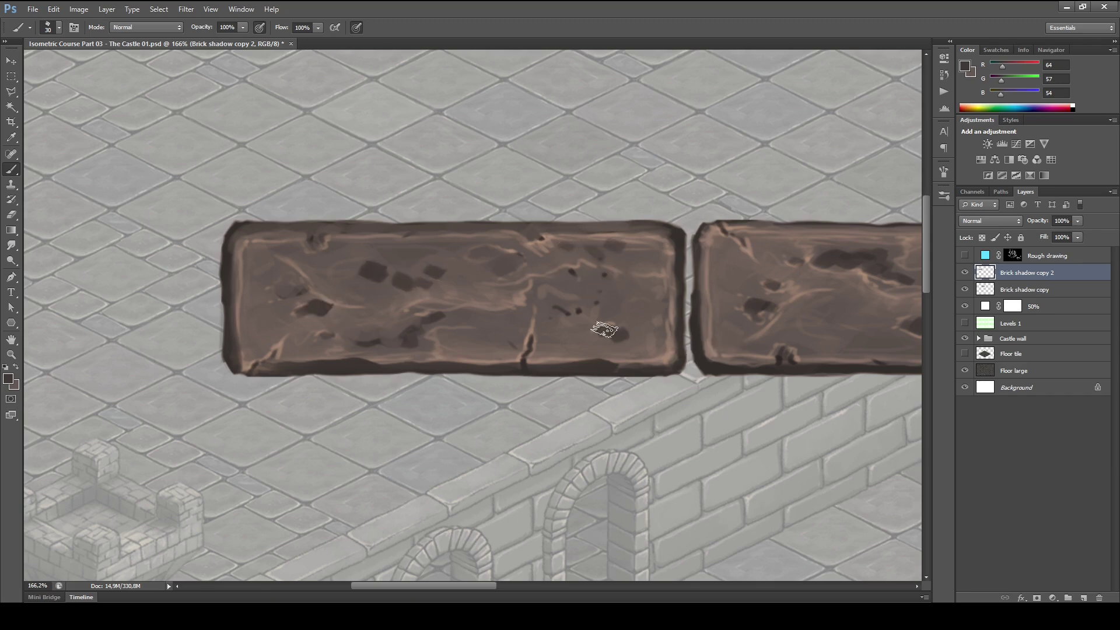
pyautogui.moveTo(777, 332); pyautogui.dragTo(777, 291)
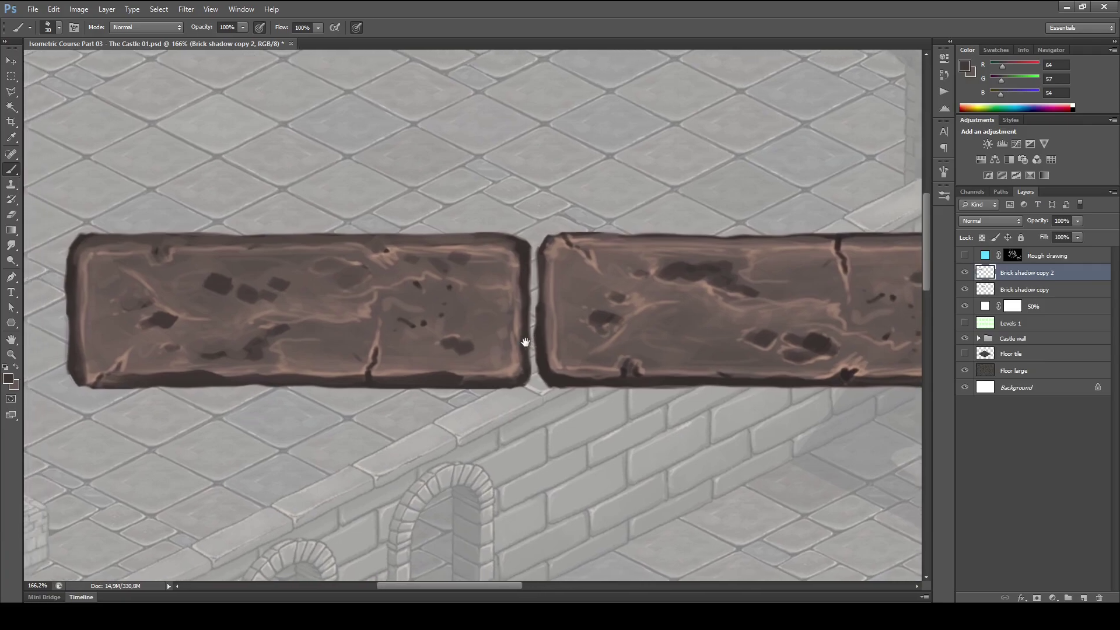
# - Set the brush colour to RGB 173, 143, 122 and paint highlights around the copied brick's new patches, edges and corners
pyautogui.keyDown('alt'); pyautogui.click(480, 342); pyautogui.keyUp('alt')
pyautogui.click(8, 378)
pyautogui.click(826, 321)
pyautogui.click(1085, 270)
pyautogui.moveTo(292, 292); pyautogui.dragTo(426, 298)
pyautogui.moveTo(210, 267); pyautogui.dragTo(299, 249)
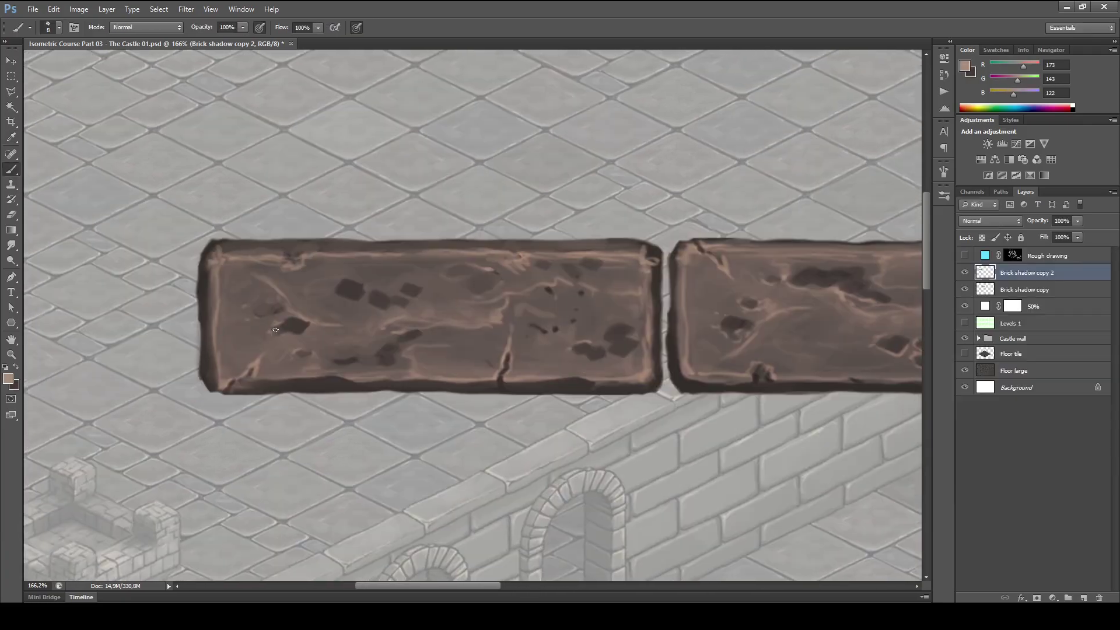
pyautogui.moveTo(331, 288); pyautogui.dragTo(390, 310)
pyautogui.moveTo(199, 358); pyautogui.dragTo(140, 358)
pyautogui.moveTo(551, 366); pyautogui.dragTo(701, 360)
pyautogui.press('b')
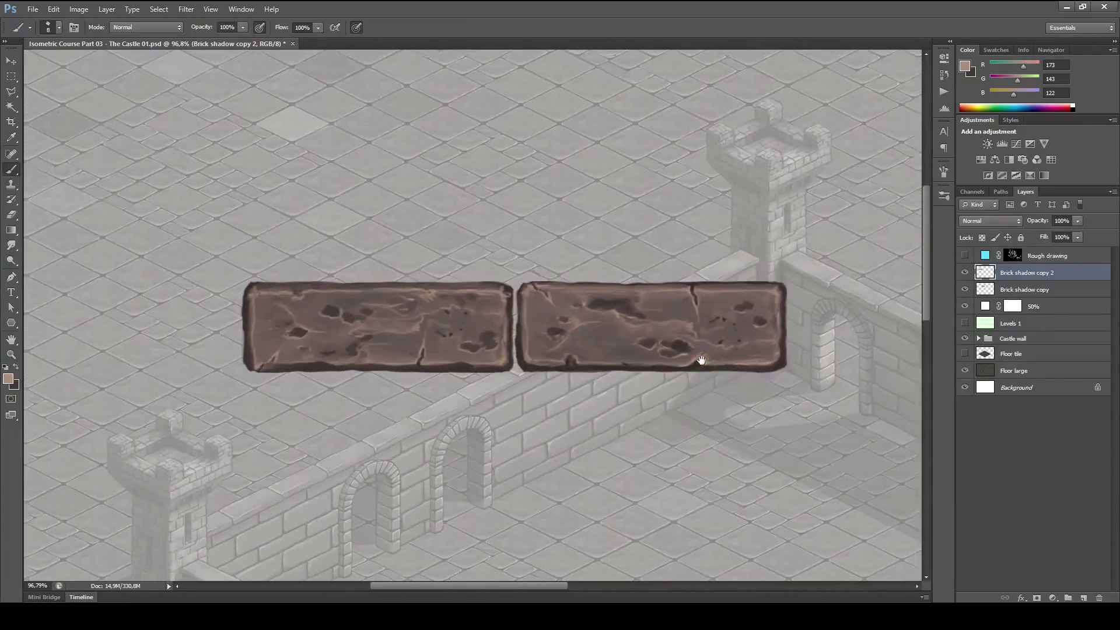
pyautogui.hotkey('ctrl', 'e')
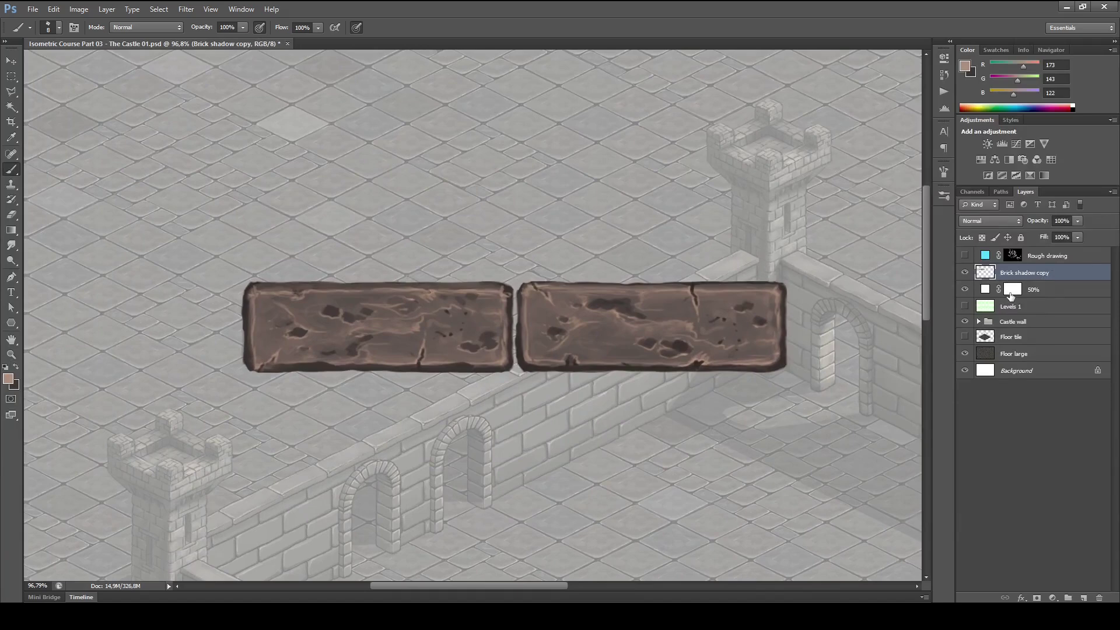
pyautogui.hotkey('ctrl', 'shift', 'alt', 'n')
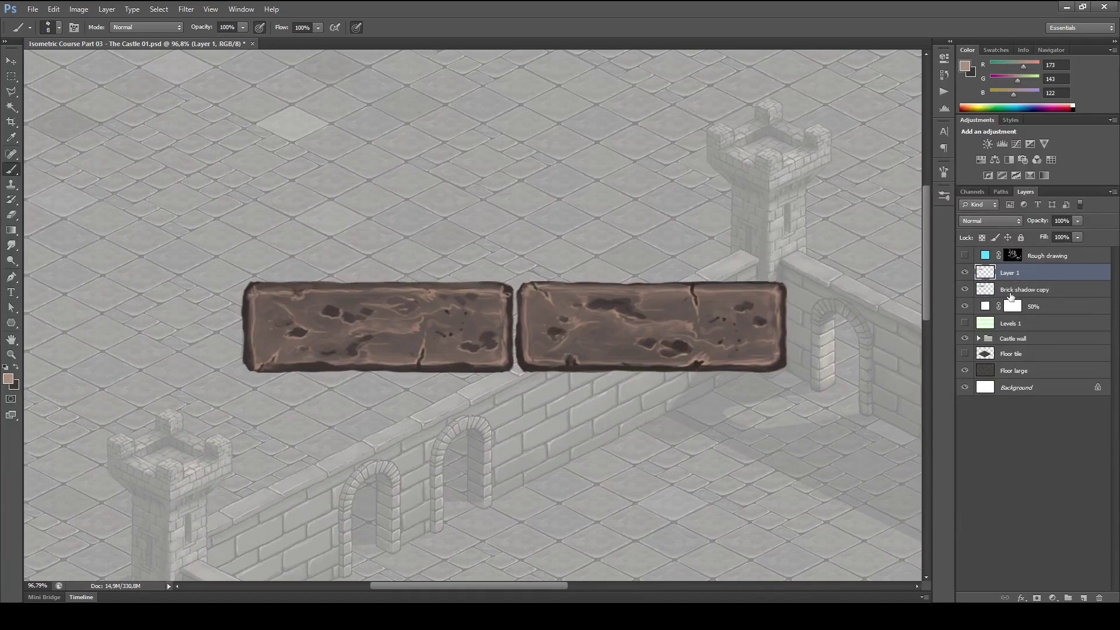
pyautogui.hotkey('ctrl', 'z')
pyautogui.press('v')
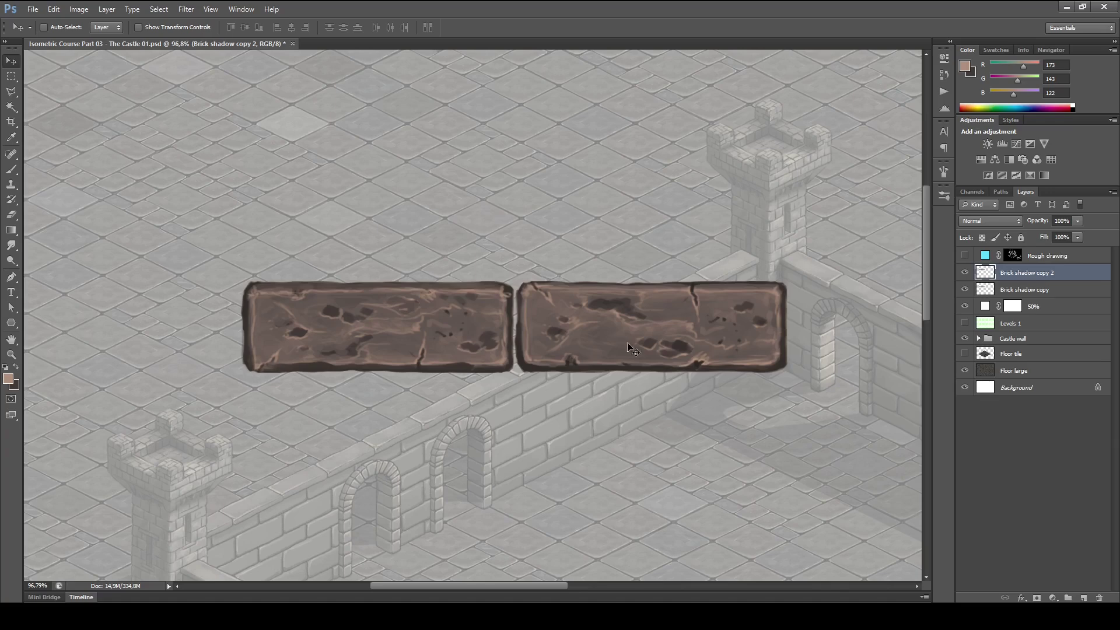
# - Duplicate the pair of bricks and place the copy as an upper row, offset by half a brick
pyautogui.moveTo(635, 349); pyautogui.dragTo(638, 257)
pyautogui.moveTo(747, 273); pyautogui.dragTo(794, 330)
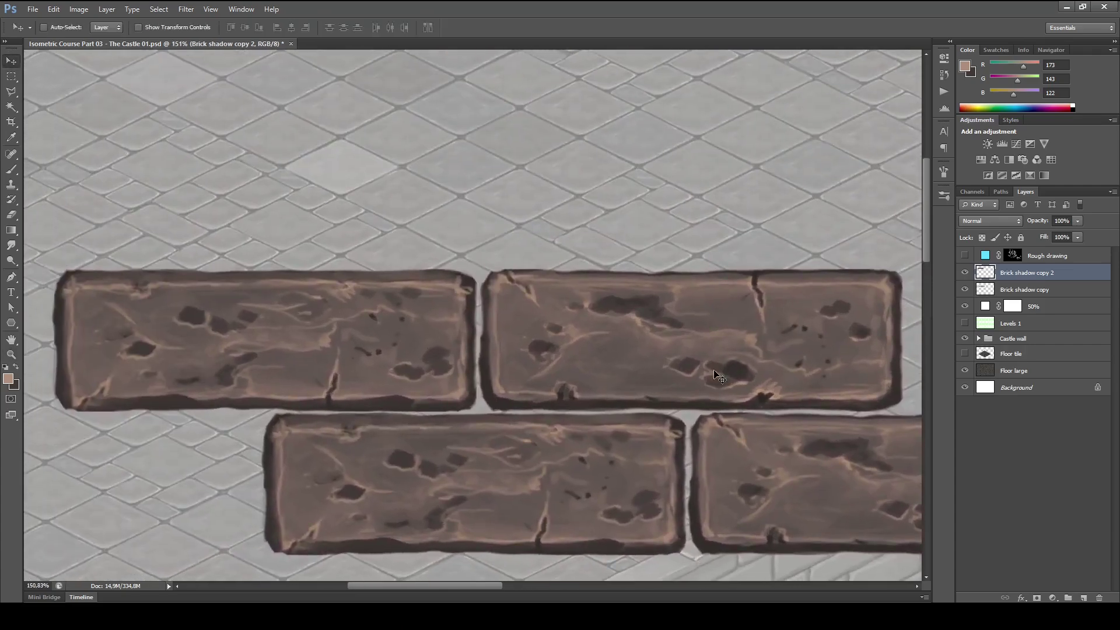
# - Paint over the crack and dark patches on the upper row's second brick with a brown sampled from its face
pyautogui.press('b')
pyautogui.keyDown('alt'); pyautogui.click(791, 300); pyautogui.keyUp('alt')
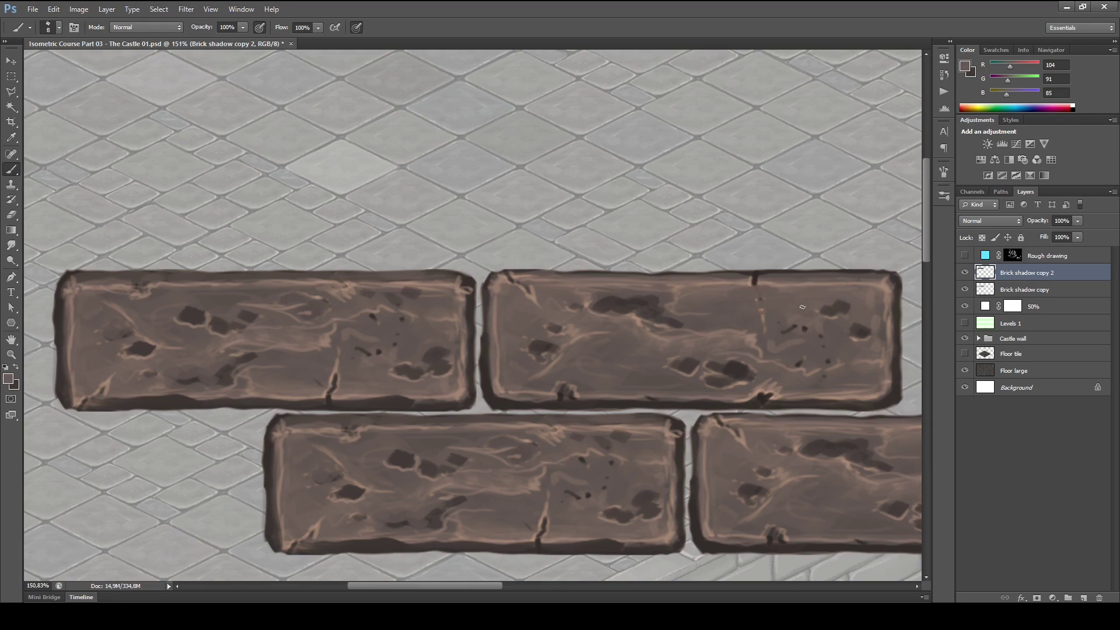
pyautogui.keyDown('alt'); pyautogui.click(791, 277); pyautogui.keyUp('alt')
pyautogui.moveTo(768, 277); pyautogui.dragTo(753, 283)
pyautogui.moveTo(752, 322)
pyautogui.mouseDown()
pyautogui.moveTo(640, 312)
pyautogui.moveTo(723, 318)
pyautogui.mouseUp()
pyautogui.moveTo(706, 371); pyautogui.dragTo(754, 380)
# - Repaint the upper row's first brick with new dark patches in RGB 67, 59, 56 and lighter sampled brown highlights, covering its crack
pyautogui.moveTo(409, 327); pyautogui.dragTo(636, 317)
pyautogui.moveTo(492, 315); pyautogui.dragTo(607, 292)
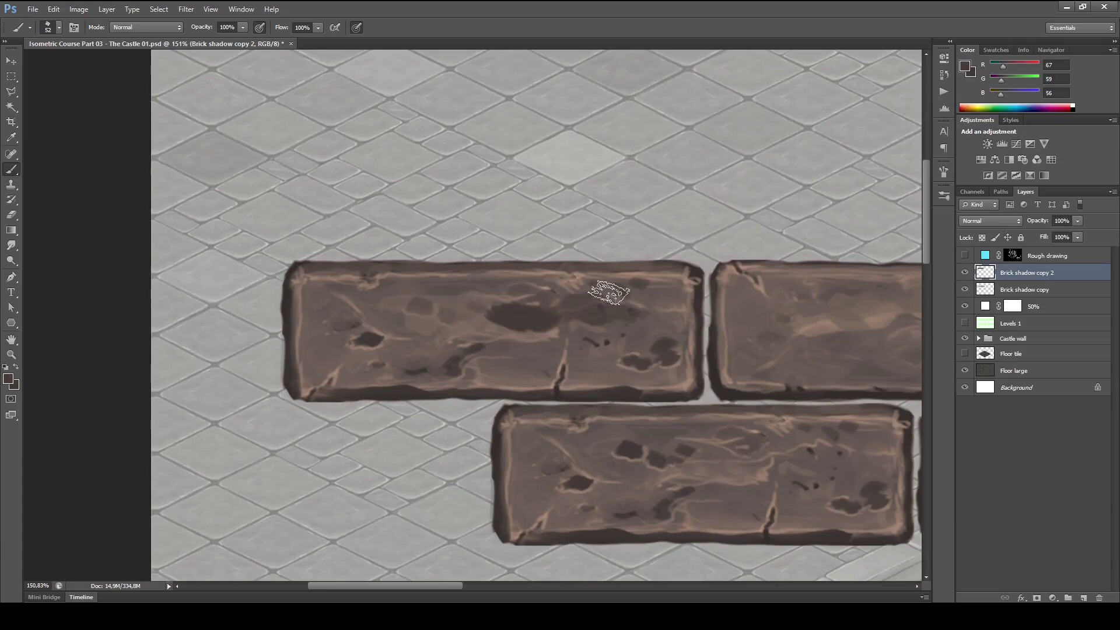
pyautogui.moveTo(563, 344); pyautogui.dragTo(556, 379)
pyautogui.moveTo(560, 334)
pyautogui.mouseDown()
pyautogui.moveTo(610, 322)
pyautogui.moveTo(595, 325)
pyautogui.mouseUp()
pyautogui.keyDown('alt'); pyautogui.click(543, 317); pyautogui.keyUp('alt')
pyautogui.moveTo(512, 310); pyautogui.dragTo(627, 296)
pyautogui.moveTo(376, 334); pyautogui.dragTo(350, 339)
pyautogui.moveTo(723, 385); pyautogui.dragTo(614, 379)
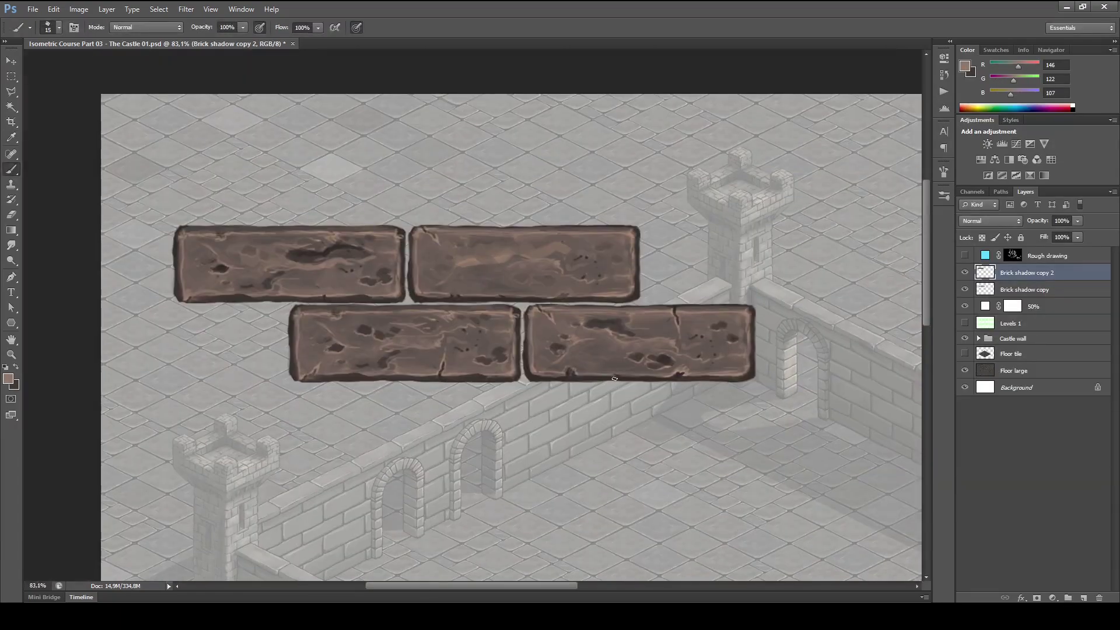
# - Duplicate the upper and lower brick pairs and merge each copy into its row, extending both rows to four bricks
pyautogui.hotkey('ctrl', 'j')
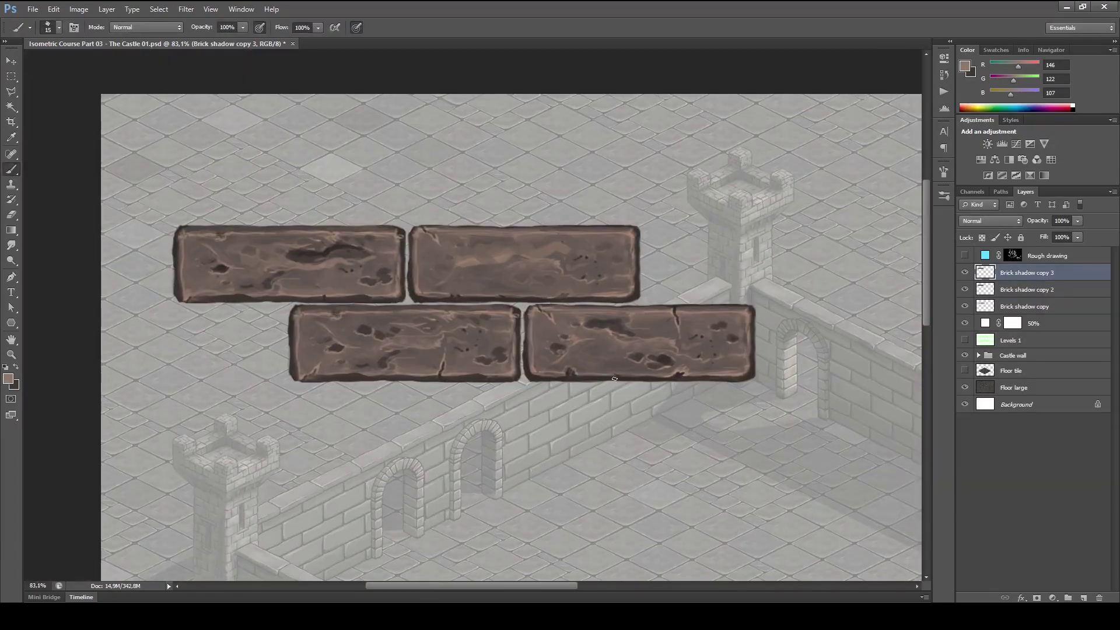
pyautogui.press('v')
pyautogui.moveTo(437, 358)
pyautogui.mouseDown()
pyautogui.moveTo(474, 350)
pyautogui.moveTo(798, 375)
pyautogui.moveTo(798, 386)
pyautogui.moveTo(758, 371)
pyautogui.moveTo(637, 369)
pyautogui.mouseUp()
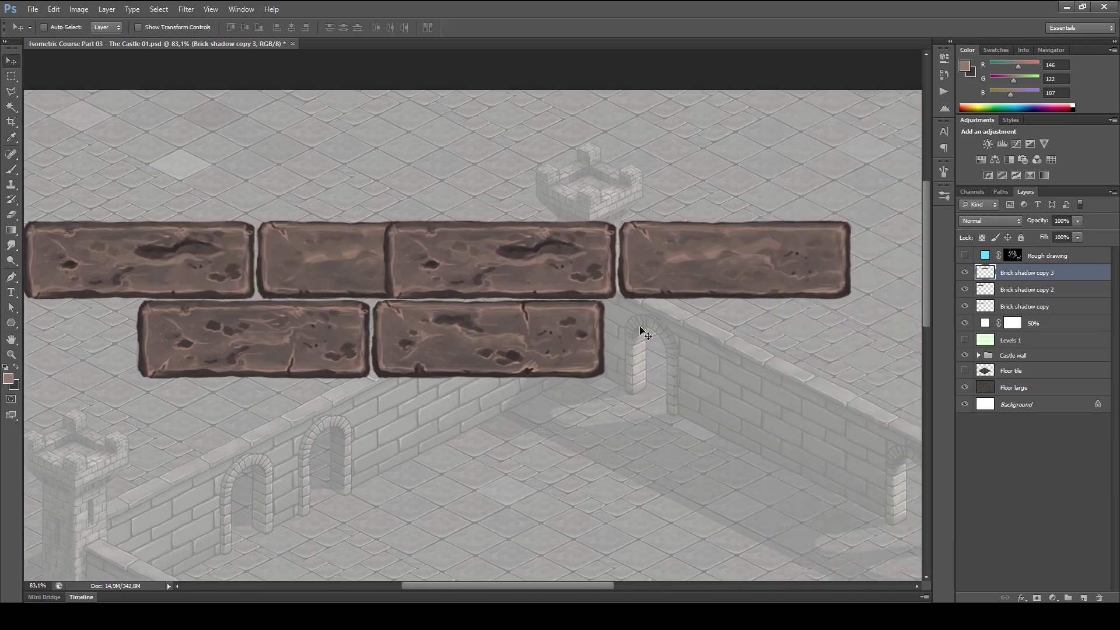
pyautogui.moveTo(563, 280); pyautogui.dragTo(678, 280)
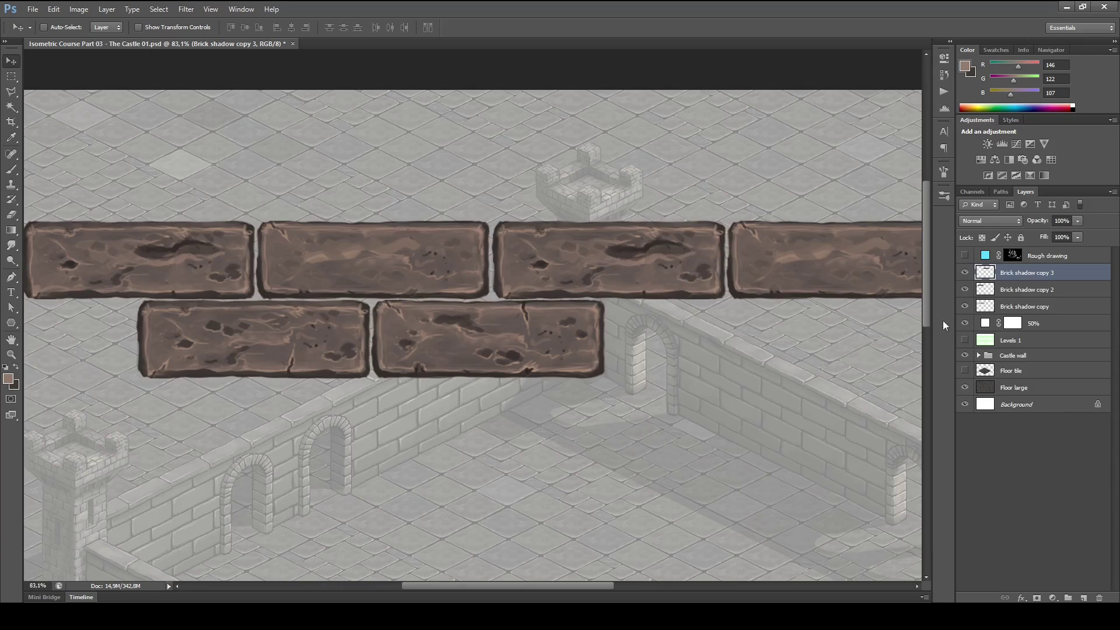
pyautogui.press('Delete')
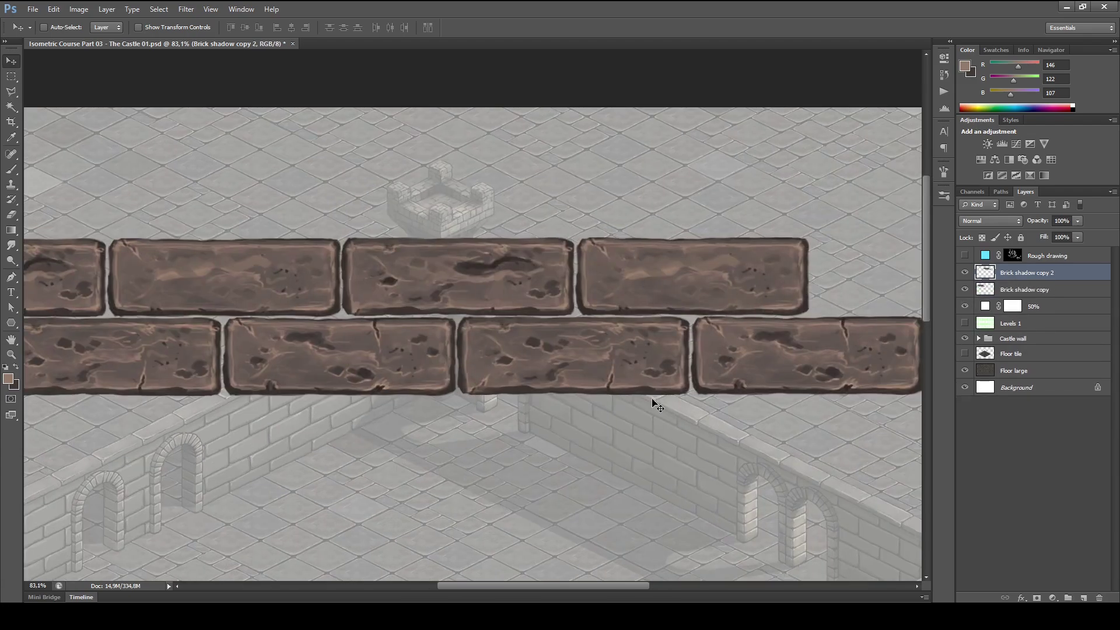
# - Repaint the upper row's third brick with dark patches along its top and bottom edges and a plainer face
pyautogui.press('b')
pyautogui.keyDown('alt'); pyautogui.click(513, 257); pyautogui.keyUp('alt')
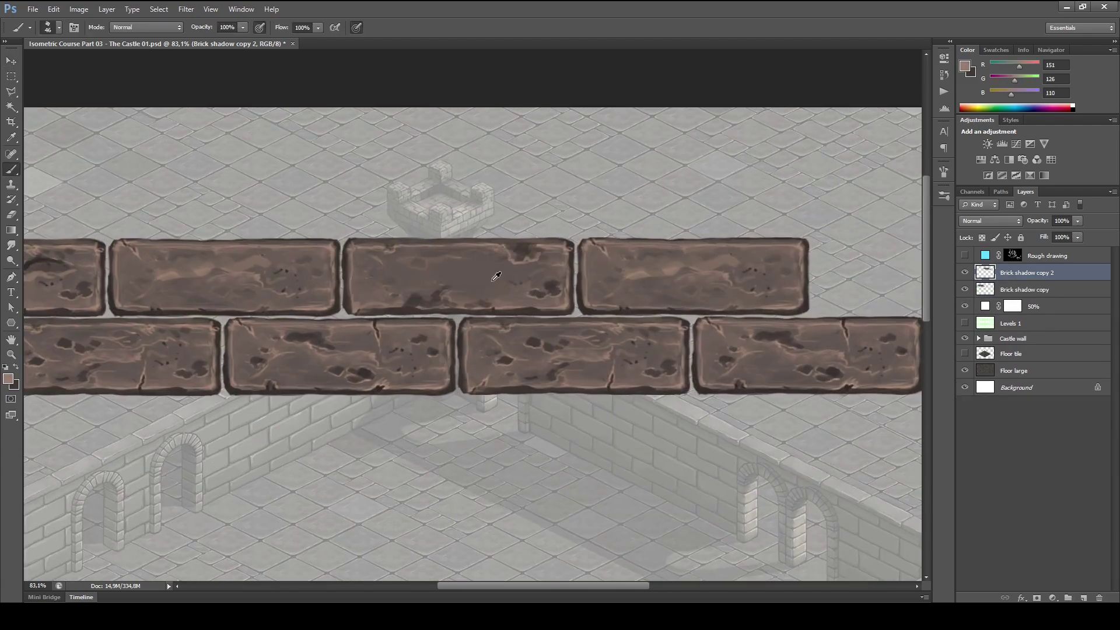
pyautogui.moveTo(569, 367)
pyautogui.mouseDown()
pyautogui.moveTo(717, 357)
pyautogui.moveTo(586, 368)
pyautogui.mouseUp()
# - Paint dark patches on the left half of the upper row's fourth brick and add thin highlights in a sampled light brown
pyautogui.keyDown('alt'); pyautogui.click(569, 289); pyautogui.keyUp('alt')
pyautogui.moveTo(636, 271)
pyautogui.mouseDown()
pyautogui.moveTo(659, 285)
pyautogui.moveTo(669, 254)
pyautogui.mouseUp()
pyautogui.press('[')
pyautogui.press('[')
pyautogui.press('[')
pyautogui.press('[')
pyautogui.keyDown('alt'); pyautogui.click(683, 272); pyautogui.keyUp('alt')
pyautogui.moveTo(638, 291); pyautogui.dragTo(668, 285)
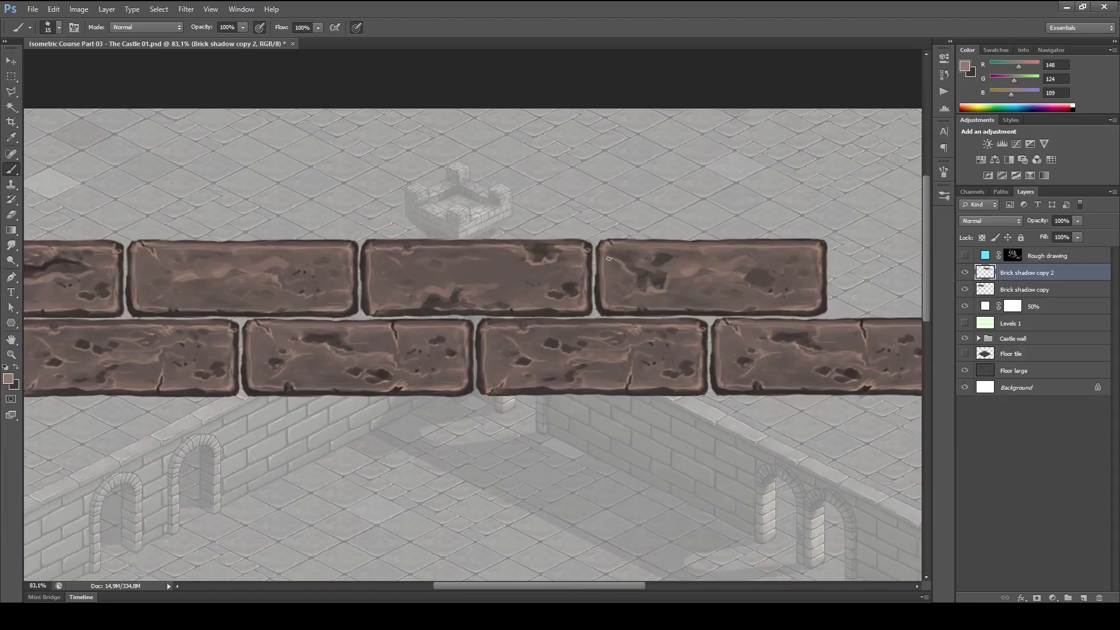
pyautogui.moveTo(740, 284); pyautogui.dragTo(773, 287)
pyautogui.moveTo(373, 315); pyautogui.dragTo(776, 350)
# - Merge the two brick rows into one layer and tone down the first brick's large dark patch with a sampled mid brown
pyautogui.hotkey('ctrl', 'e')
pyautogui.keyDown('alt'); pyautogui.click(496, 289); pyautogui.keyUp('alt')
pyautogui.moveTo(467, 299); pyautogui.dragTo(528, 299)
pyautogui.keyDown('ctrl'); pyautogui.moveTo(513, 327); pyautogui.dragTo(467, 326); pyautogui.keyUp('ctrl')
# - Duplicate the two brick rows directly below, flip the copy horizontally, offset it to the left and merge it with the original
pyautogui.press('v')
pyautogui.keyDown('alt'); pyautogui.keyDown('shift'); pyautogui.moveTo(657, 359); pyautogui.dragTo(657, 468); pyautogui.keyUp('shift'); pyautogui.keyUp('alt')
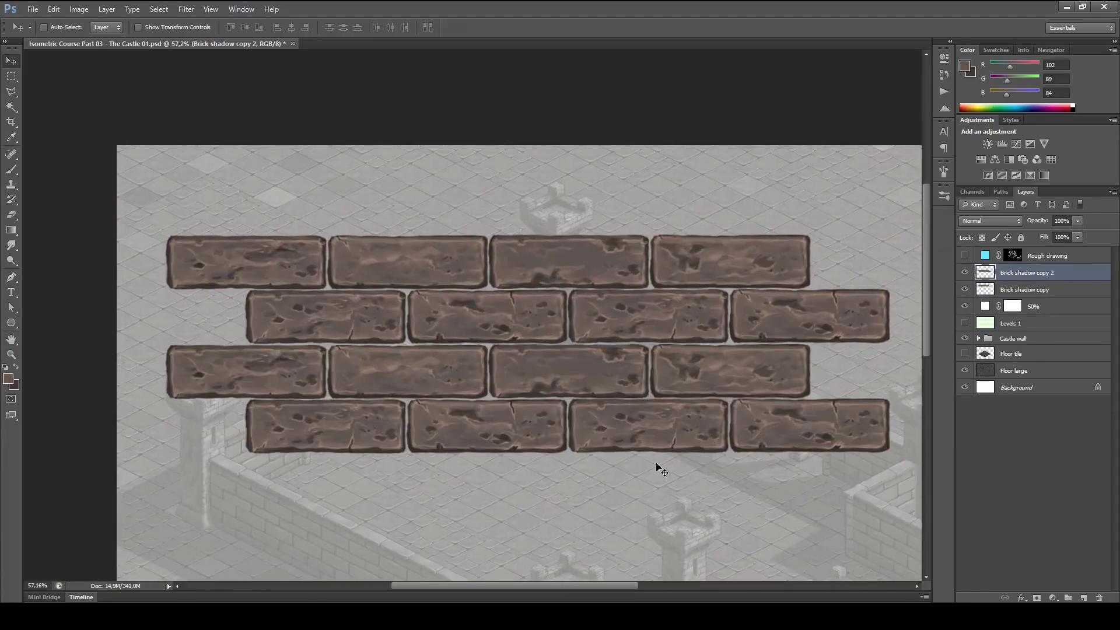
pyautogui.keyDown('shift'); pyautogui.moveTo(780, 404); pyautogui.dragTo(695, 403); pyautogui.keyUp('shift')
pyautogui.hotkey('ctrl', 'e')
# - Move the merged four-row brick block horizontally to the right
pyautogui.press('b')
pyautogui.press('v')
pyautogui.keyDown('shift'); pyautogui.moveTo(594, 416); pyautogui.dragTo(652, 415); pyautogui.keyUp('shift')
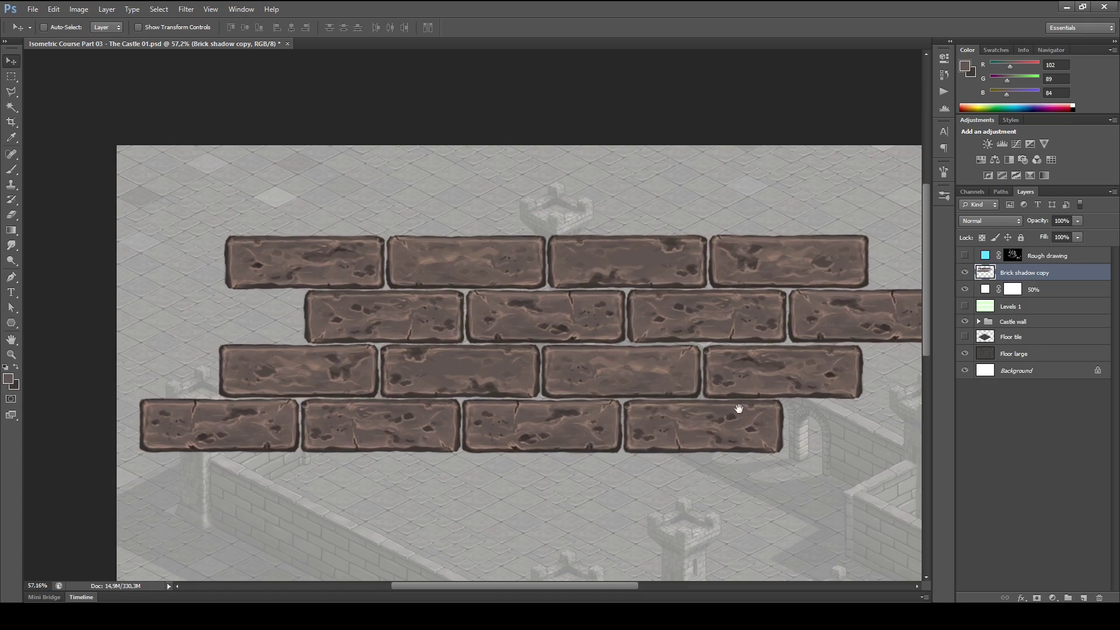
pyautogui.moveTo(735, 410)
pyautogui.mouseDown()
pyautogui.moveTo(626, 405)
pyautogui.moveTo(712, 387)
pyautogui.mouseUp()
pyautogui.keyDown('shift'); pyautogui.moveTo(659, 401); pyautogui.dragTo(713, 385); pyautogui.keyUp('shift')
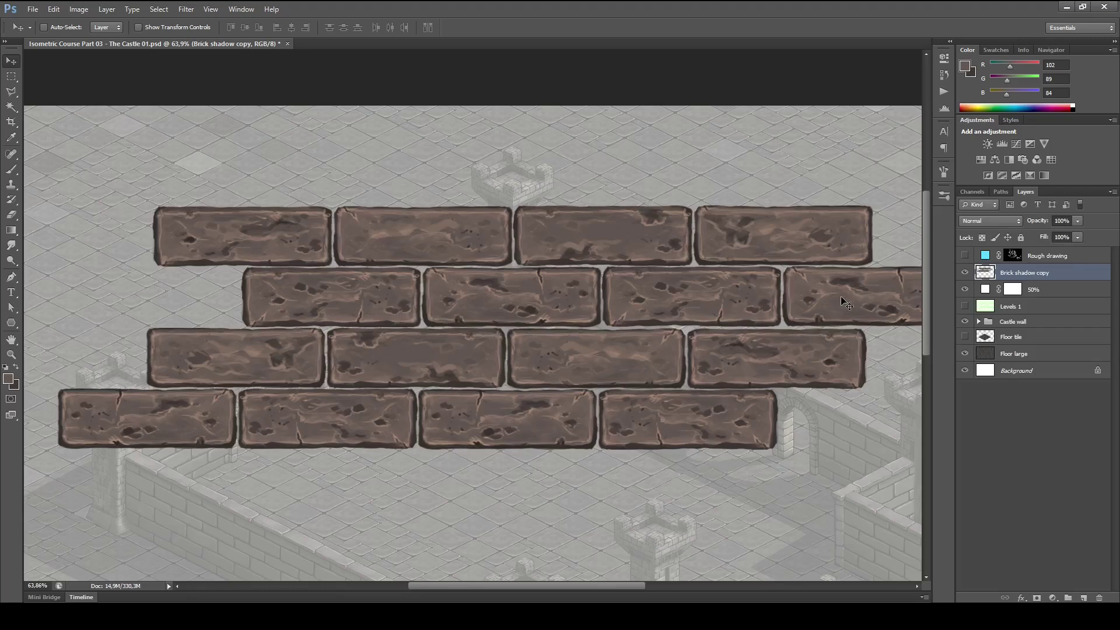
pyautogui.press('b')
pyautogui.moveTo(543, 422)
pyautogui.keyDown('alt'); pyautogui.mouseDown()
pyautogui.moveTo(557, 421)
pyautogui.moveTo(520, 413)
pyautogui.moveTo(554, 404)
pyautogui.mouseUp(); pyautogui.keyUp('alt')
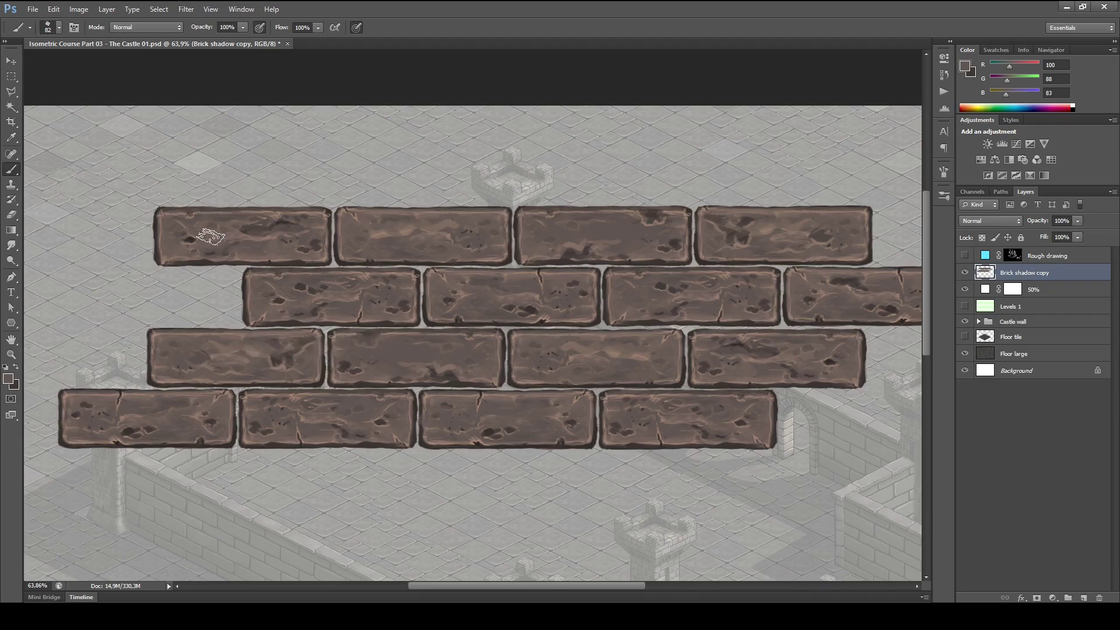
pyautogui.scroll(-3, 802, 410)
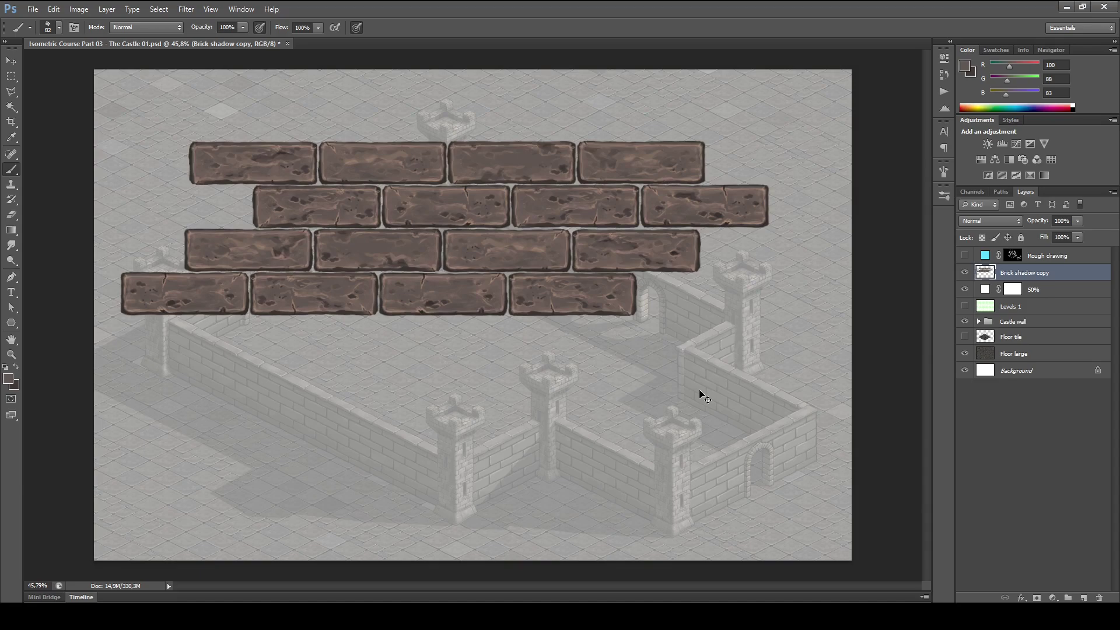
# - Duplicate the four-row brick block, fit the copy against its right end and merge the two layers
pyautogui.hotkey('ctrl', 'j')
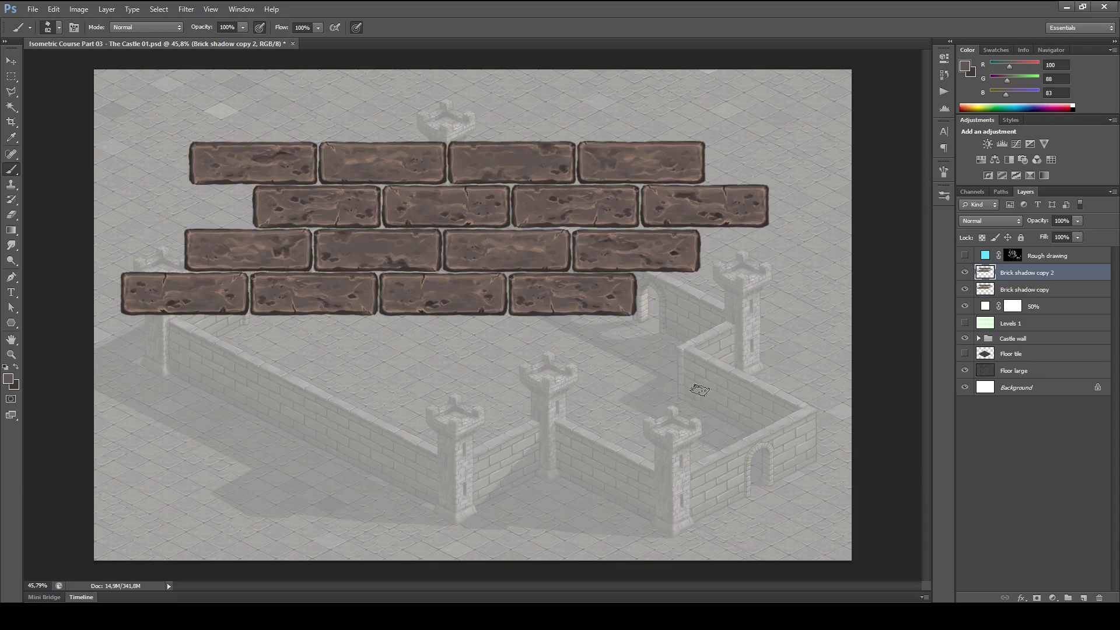
pyautogui.press('t')
pyautogui.press('v')
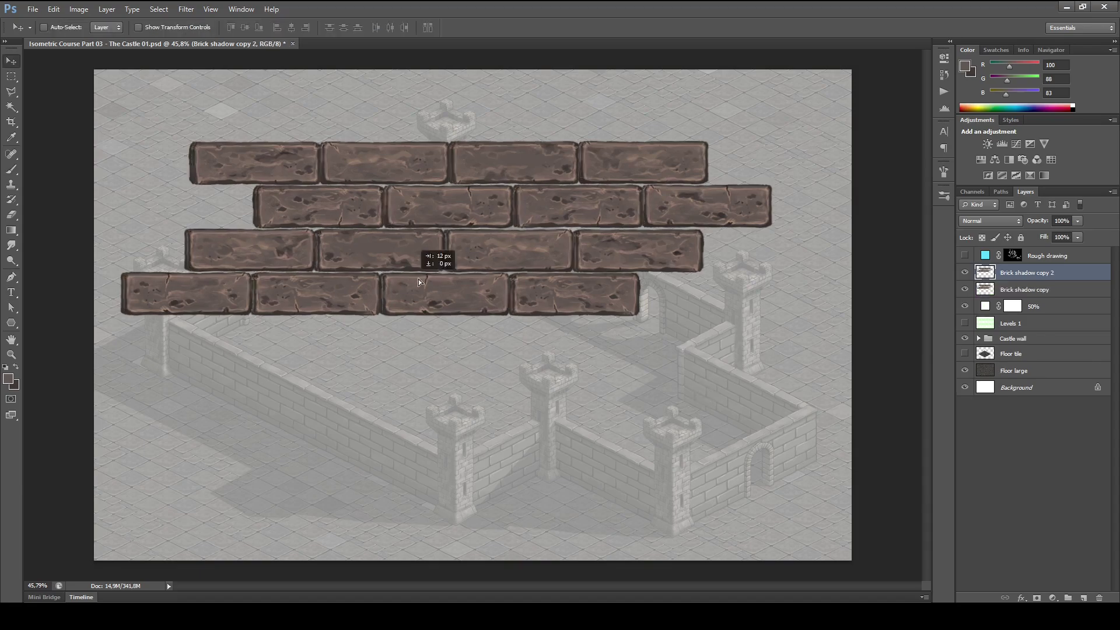
pyautogui.moveTo(437, 258); pyautogui.dragTo(739, 289)
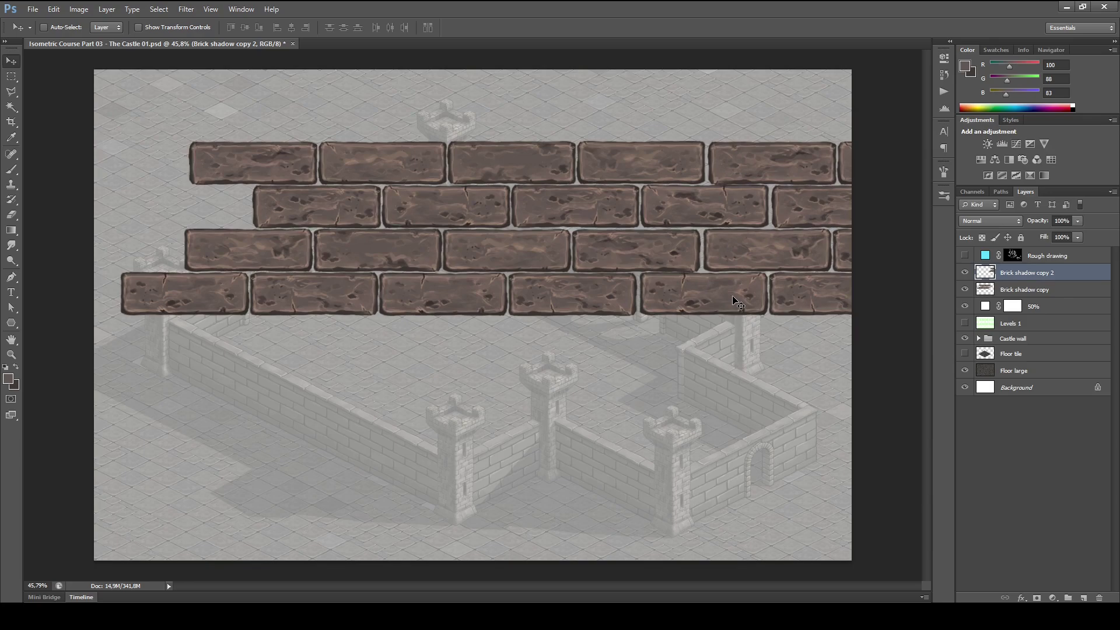
pyautogui.hotkey('ctrl', 'e')
# - Scale the brick block down proportionally to about half size and place it over the middle of the canvas
pyautogui.hotkey('ctrl', 't')
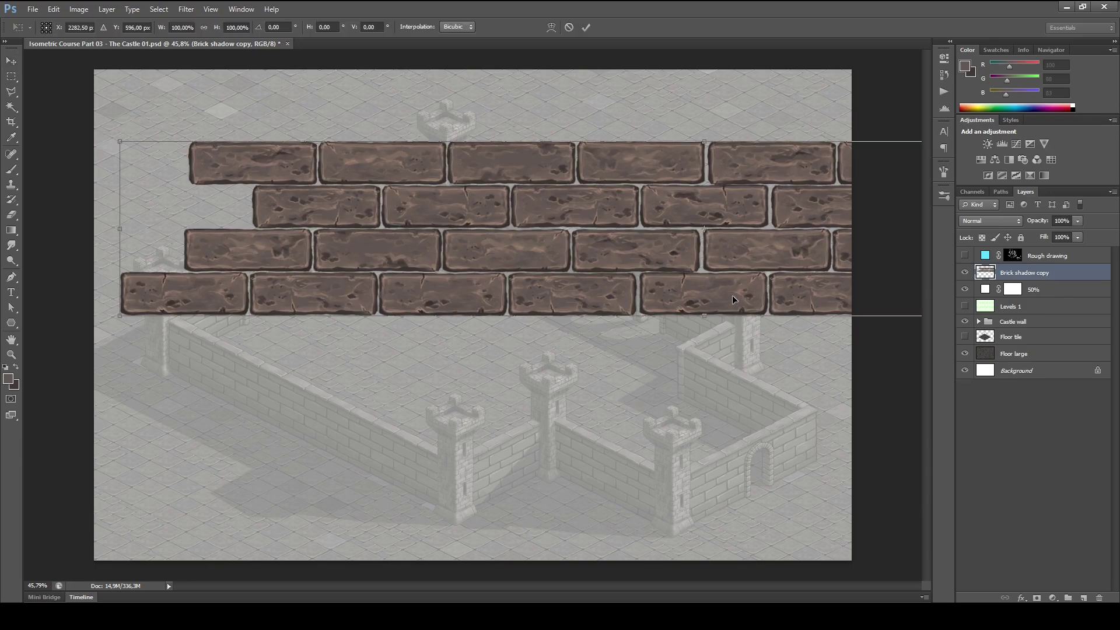
pyautogui.moveTo(122, 317); pyautogui.dragTo(375, 279)
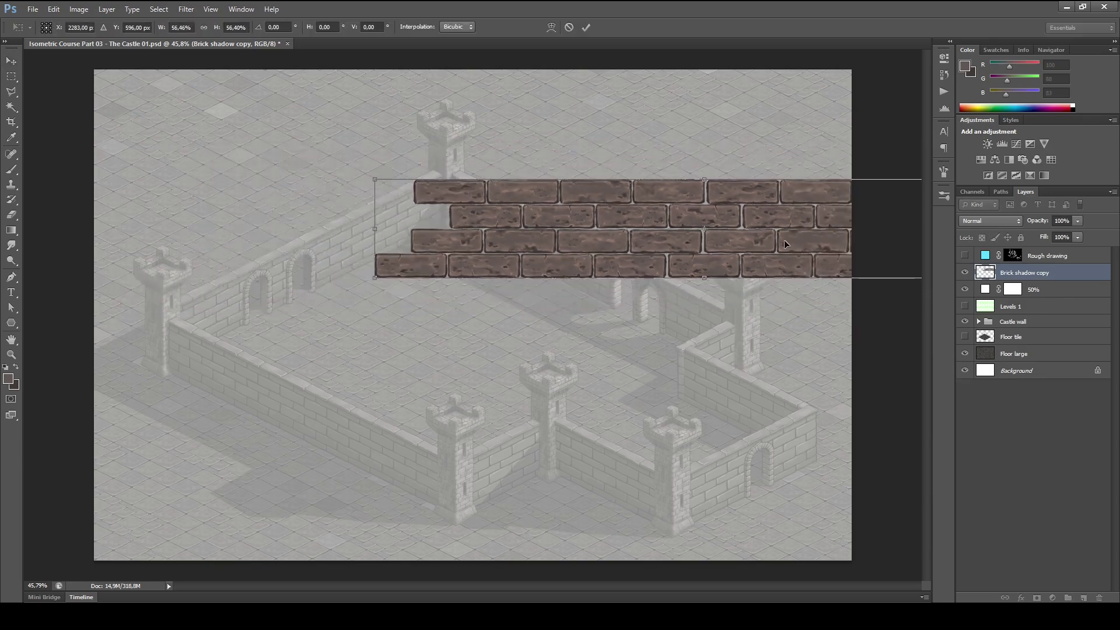
pyautogui.moveTo(796, 247); pyautogui.dragTo(508, 277)
pyautogui.moveTo(742, 311); pyautogui.dragTo(705, 307)
pyautogui.moveTo(551, 283); pyautogui.dragTo(634, 279)
pyautogui.moveTo(794, 307); pyautogui.dragTo(787, 305)
pyautogui.press('Return')
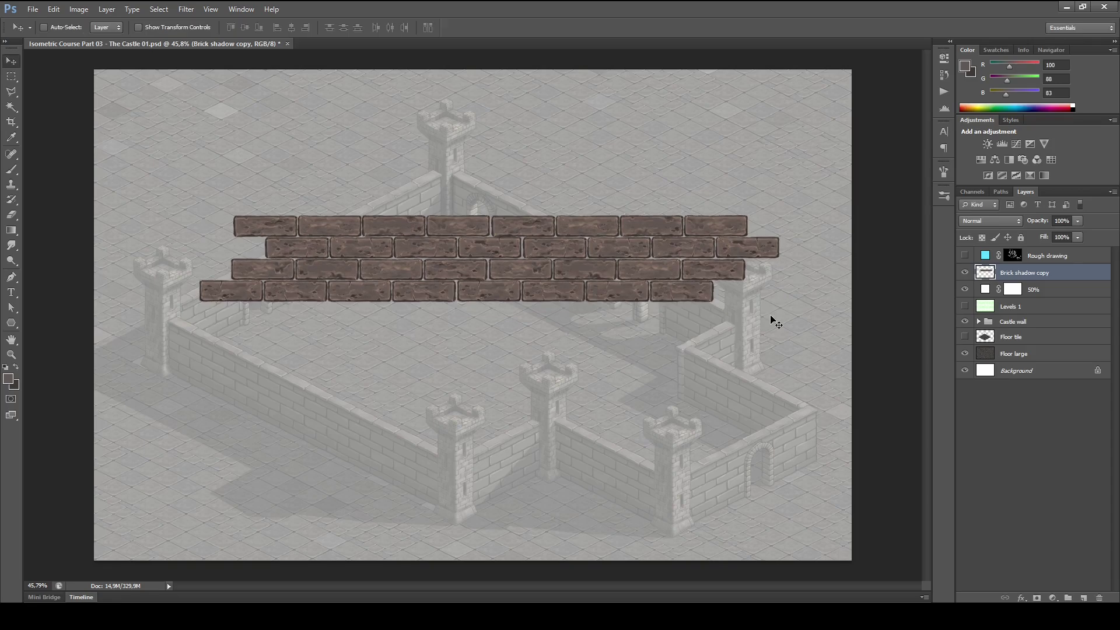
# - Duplicate the four-row brick block, align the copy directly beneath it and merge the two layers
pyautogui.hotkey('ctrl', 'j')
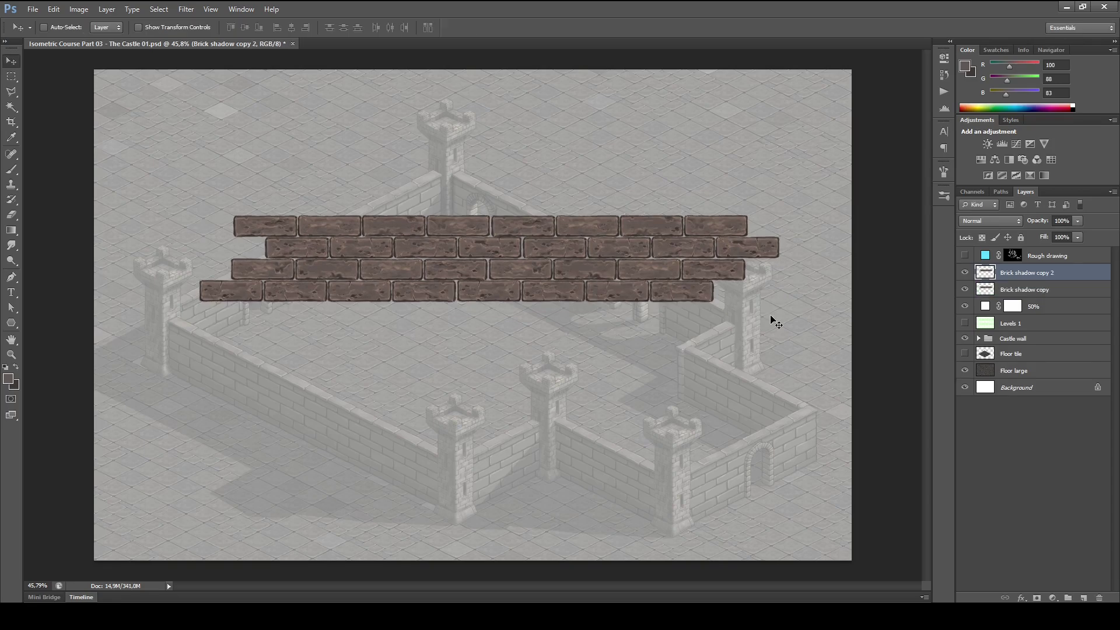
pyautogui.moveTo(570, 283); pyautogui.dragTo(582, 370)
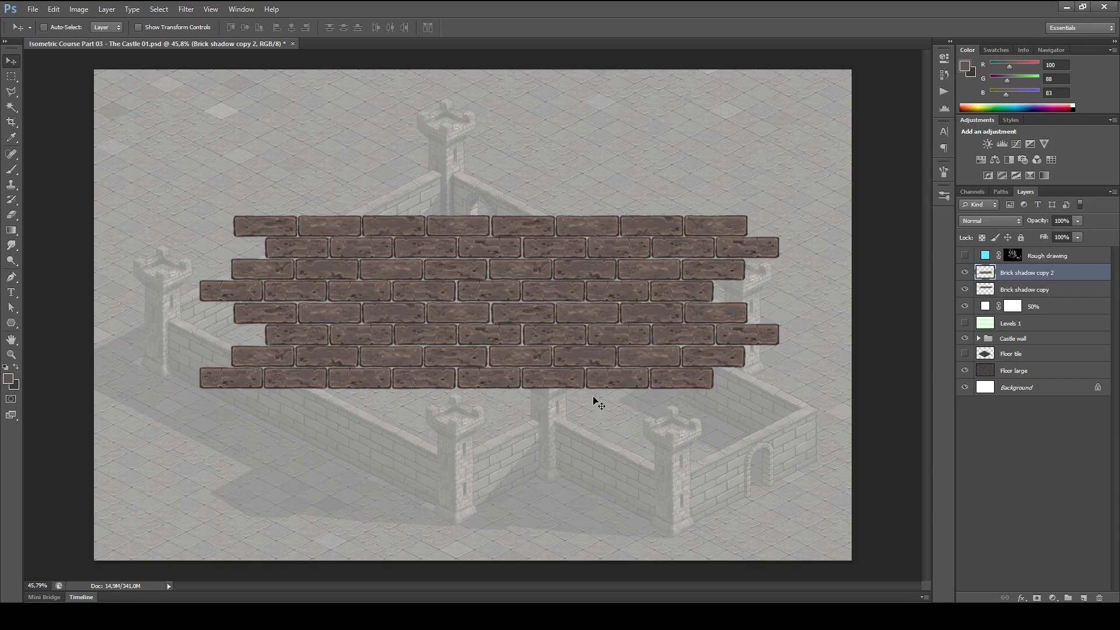
pyautogui.hotkey('ctrl', 'e')
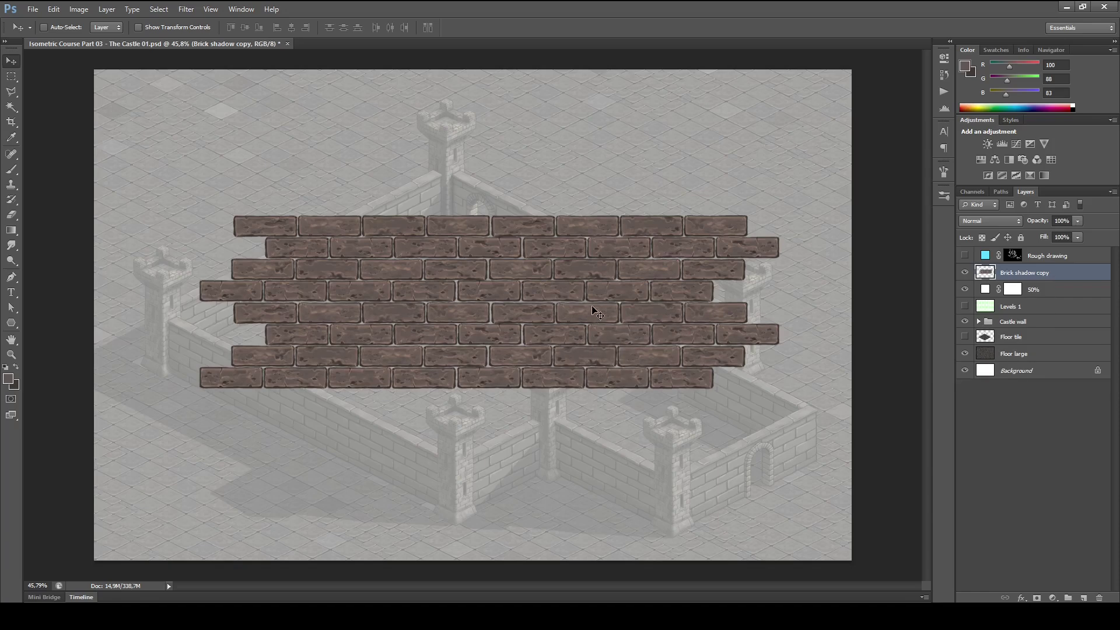
# - Double the eight-row brick block downward with a merged copy and move the resulting wall up and left on the canvas
pyautogui.moveTo(596, 286); pyautogui.dragTo(594, 465)
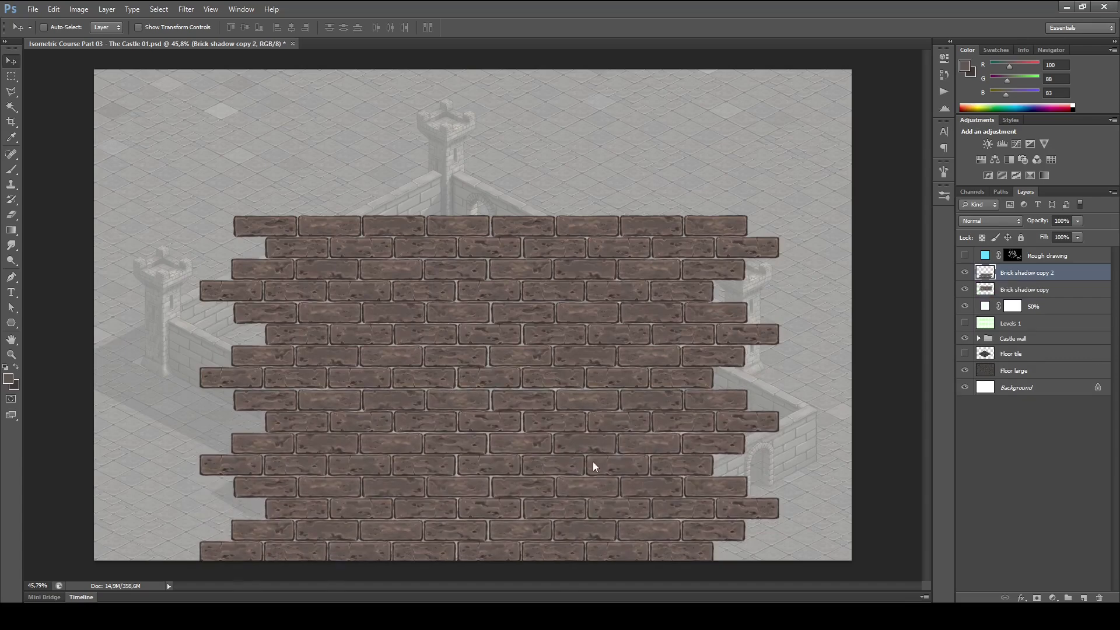
pyautogui.hotkey('ctrl', 'e')
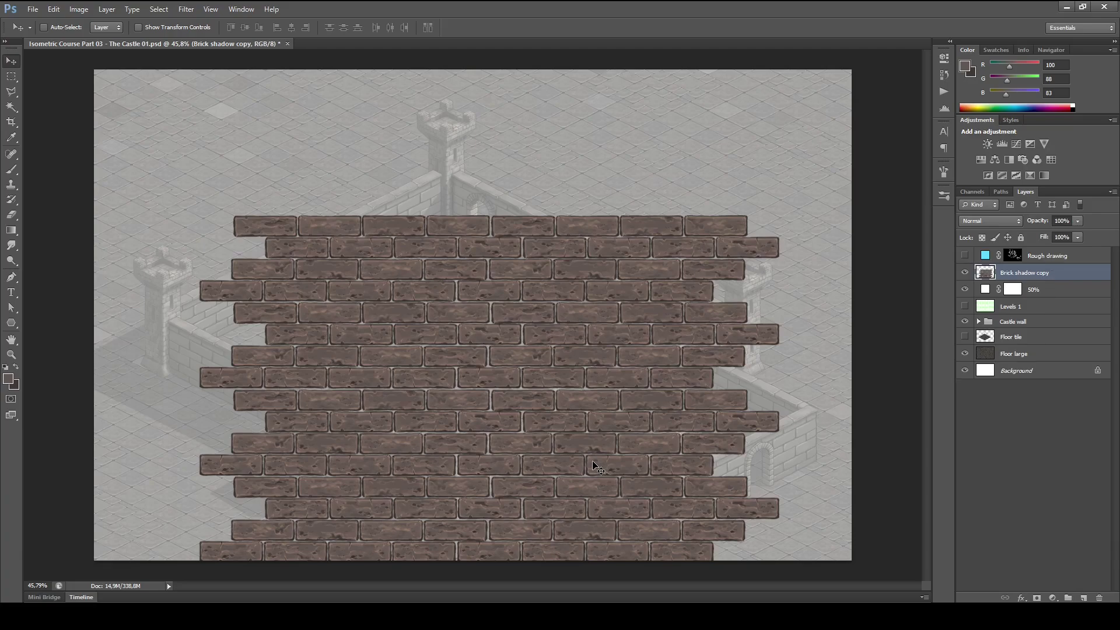
pyautogui.moveTo(619, 487); pyautogui.dragTo(557, 383)
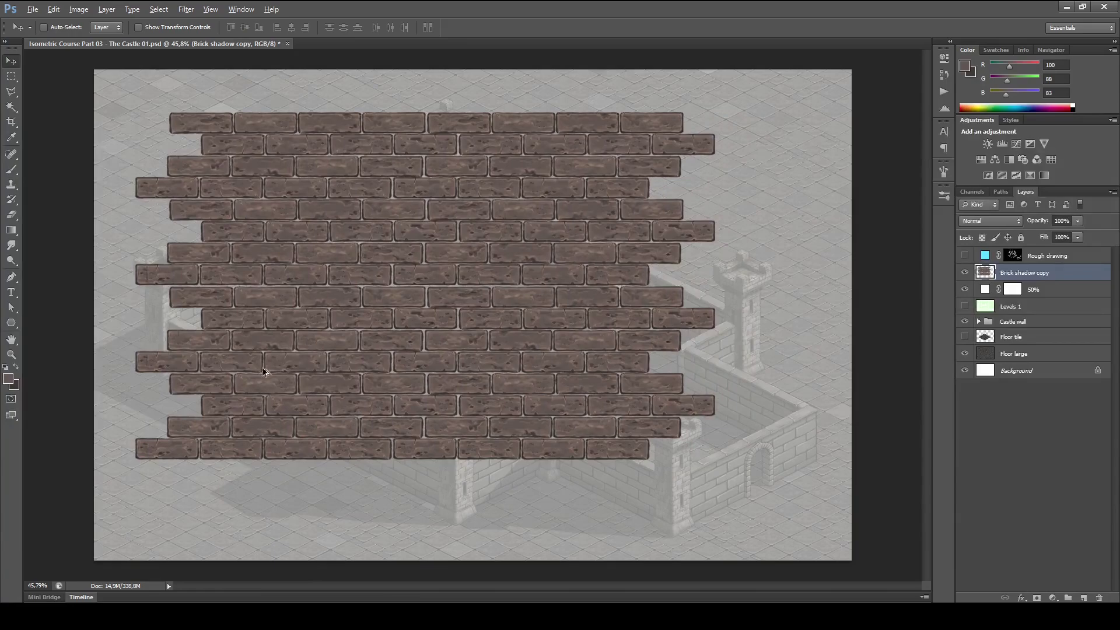
pyautogui.moveTo(262, 372); pyautogui.dragTo(751, 365)
pyautogui.moveTo(687, 448); pyautogui.dragTo(734, 455)
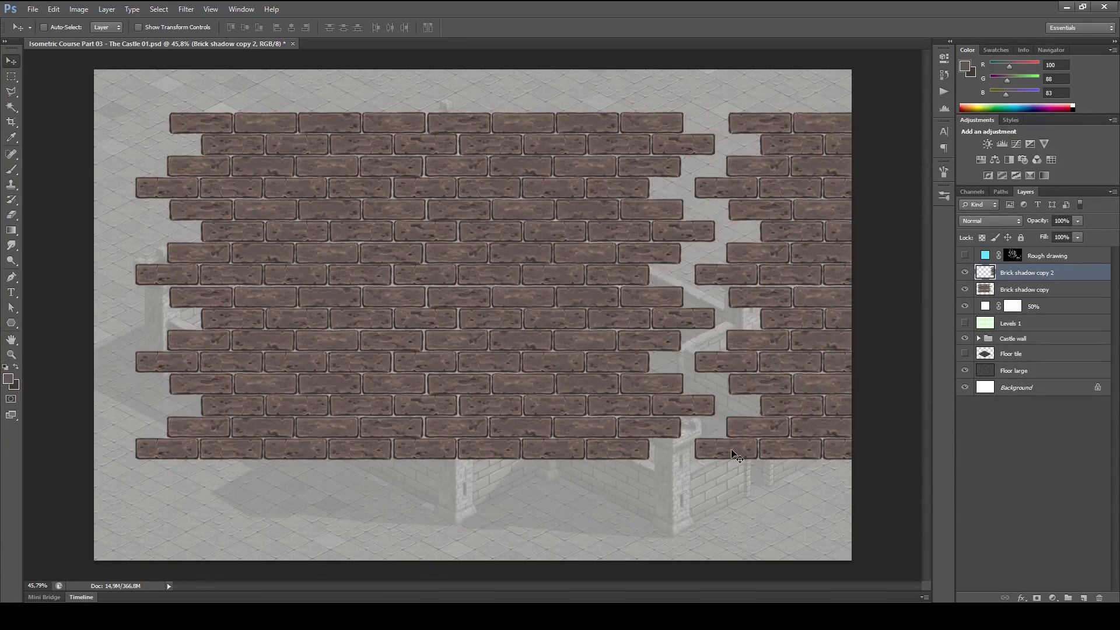
pyautogui.press('Delete')
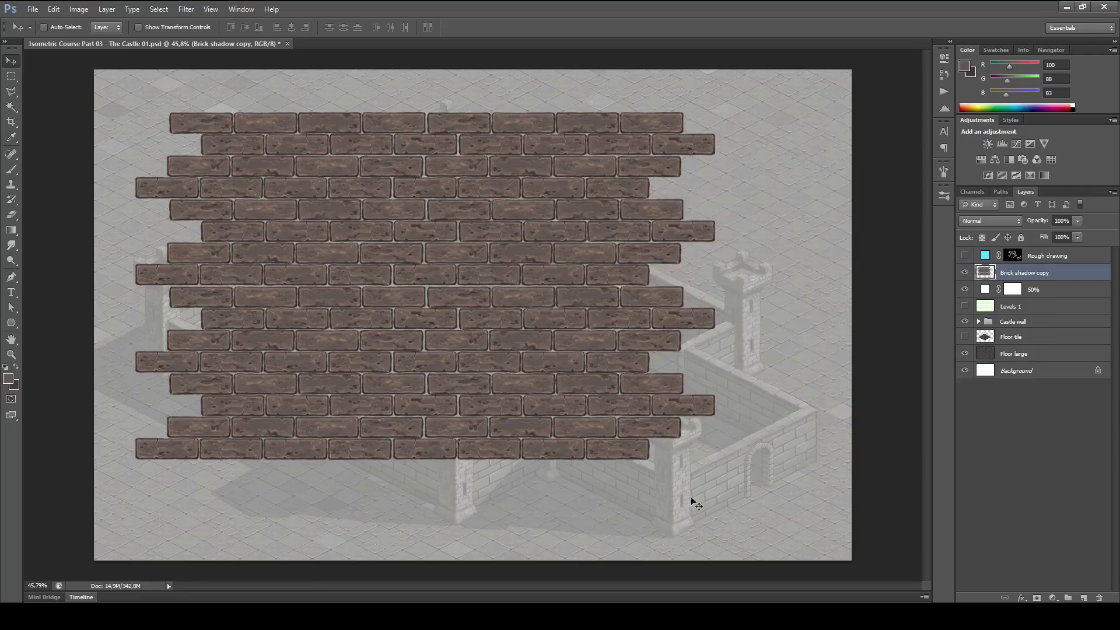
# - Select three scattered bricks in the lower part of the wall with the freehand Lasso, adding each to the selection
pyautogui.scroll(2, 484, 344)
pyautogui.moveTo(506, 337); pyautogui.dragTo(619, 390)
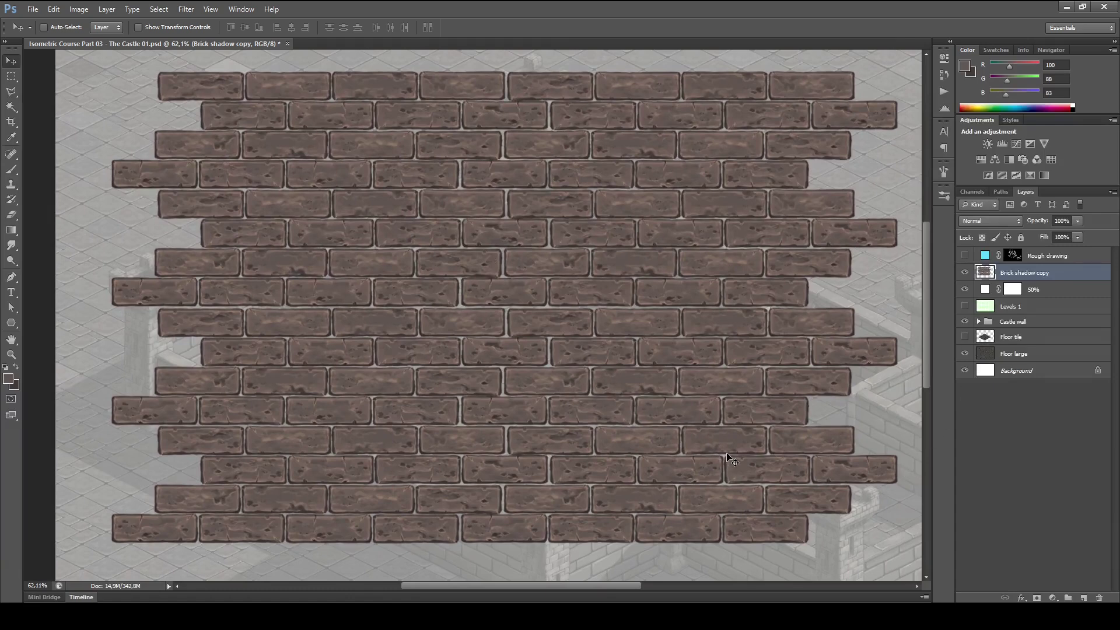
pyautogui.press('l')
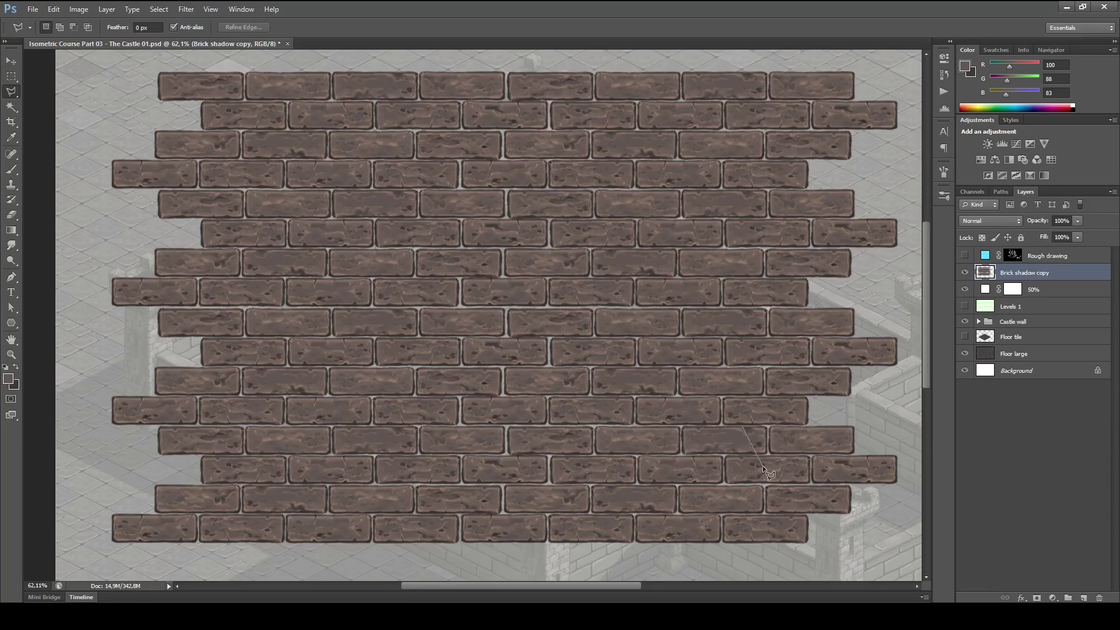
pyautogui.hotkey('shift', 'l')
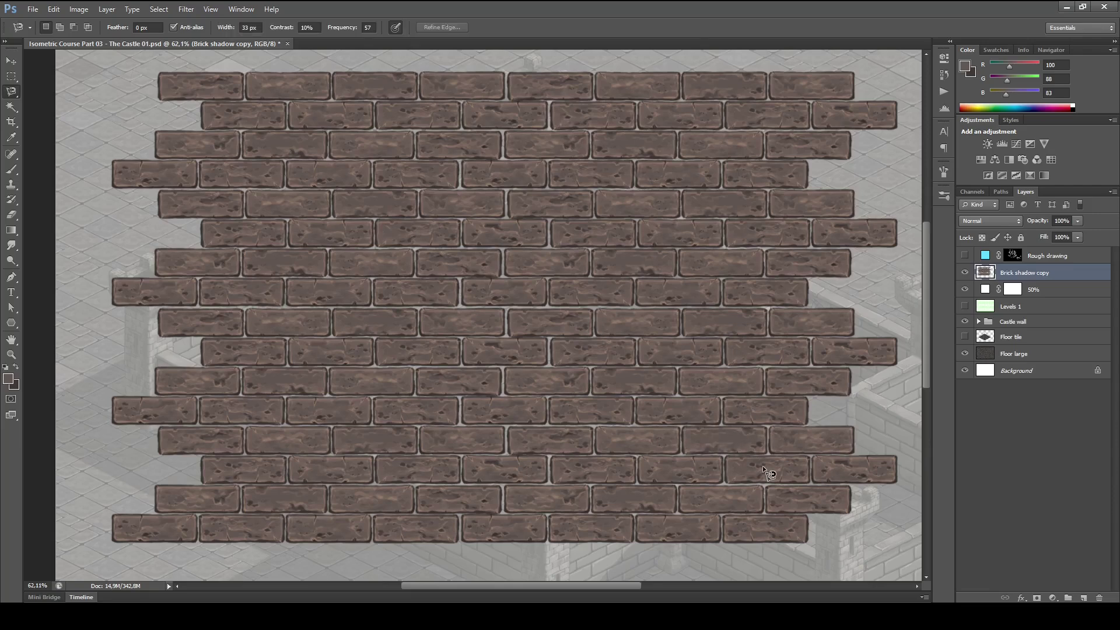
pyautogui.hotkey('shift', 'l')
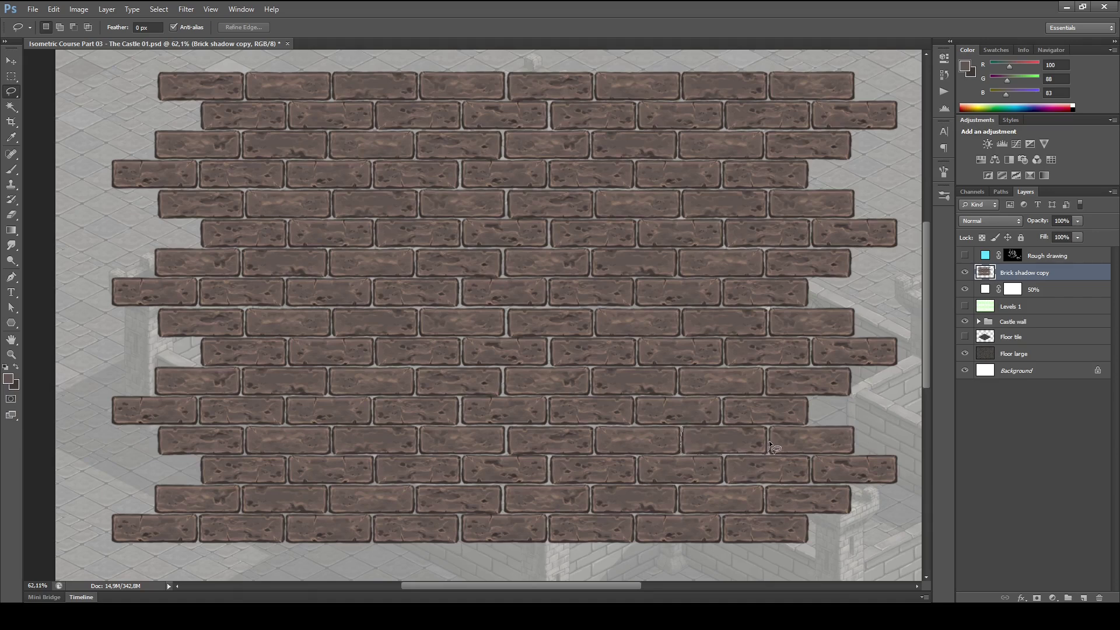
pyautogui.moveTo(705, 426); pyautogui.dragTo(708, 426)
pyautogui.press('shift')
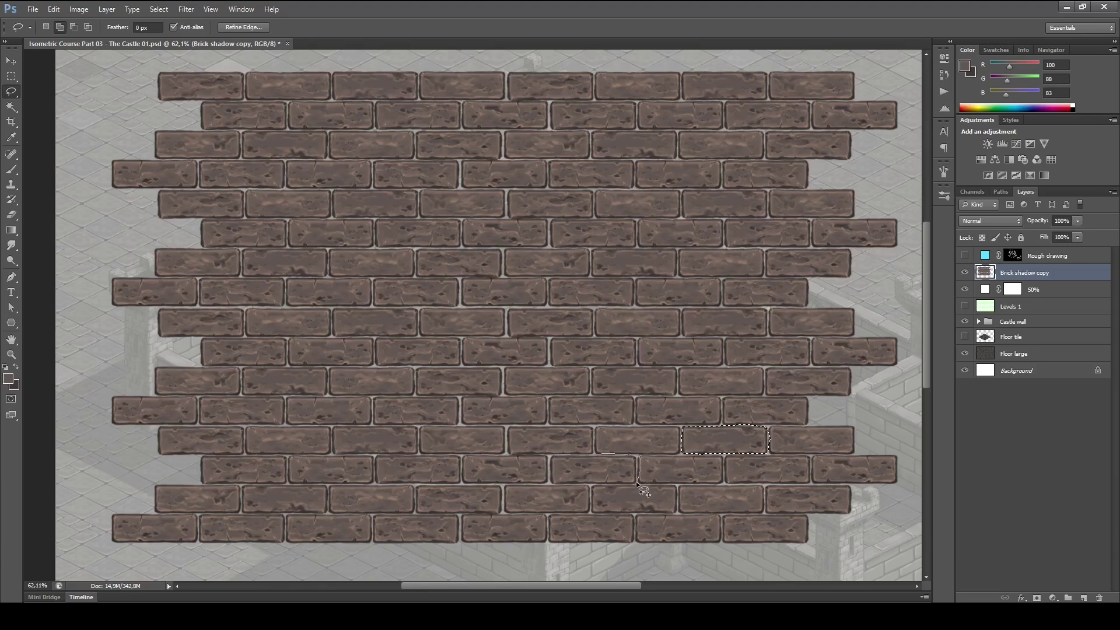
pyautogui.moveTo(576, 483)
pyautogui.mouseDown()
pyautogui.moveTo(553, 476)
pyautogui.moveTo(548, 453)
pyautogui.moveTo(589, 486)
pyautogui.moveTo(636, 456)
pyautogui.mouseUp()
pyautogui.moveTo(549, 397)
pyautogui.mouseDown()
pyautogui.moveTo(635, 424)
pyautogui.moveTo(632, 397)
pyautogui.moveTo(550, 397)
pyautogui.mouseUp()
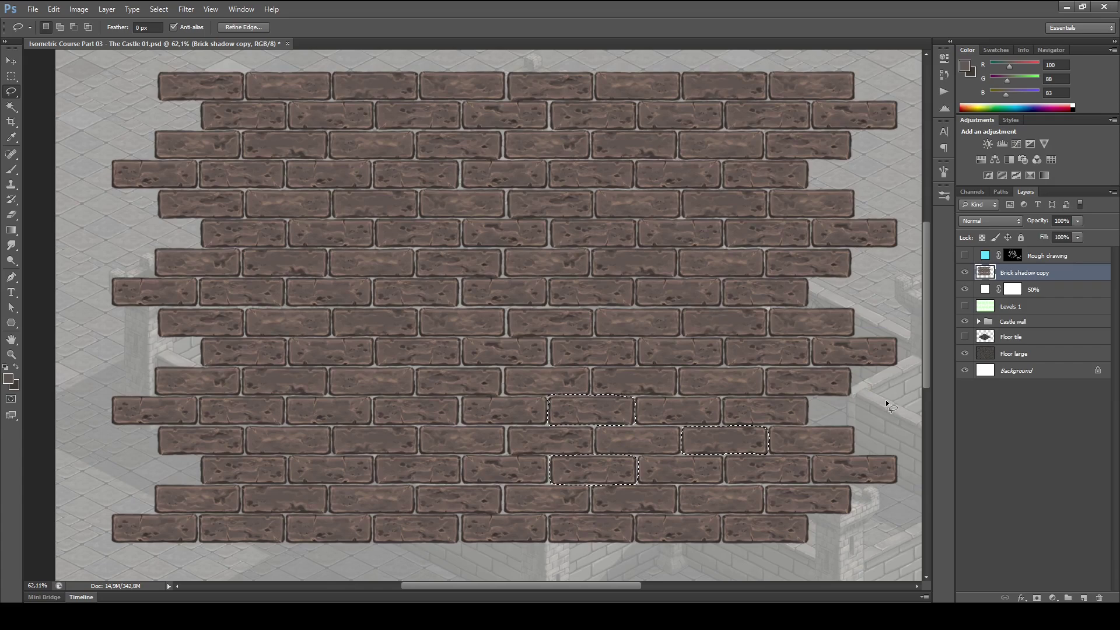
# - Swap one selected brick for its neighbour in the same row and add a Hue/Saturation adjustment layer masked to the three selected bricks
pyautogui.hotkey('ctrl', 'z')
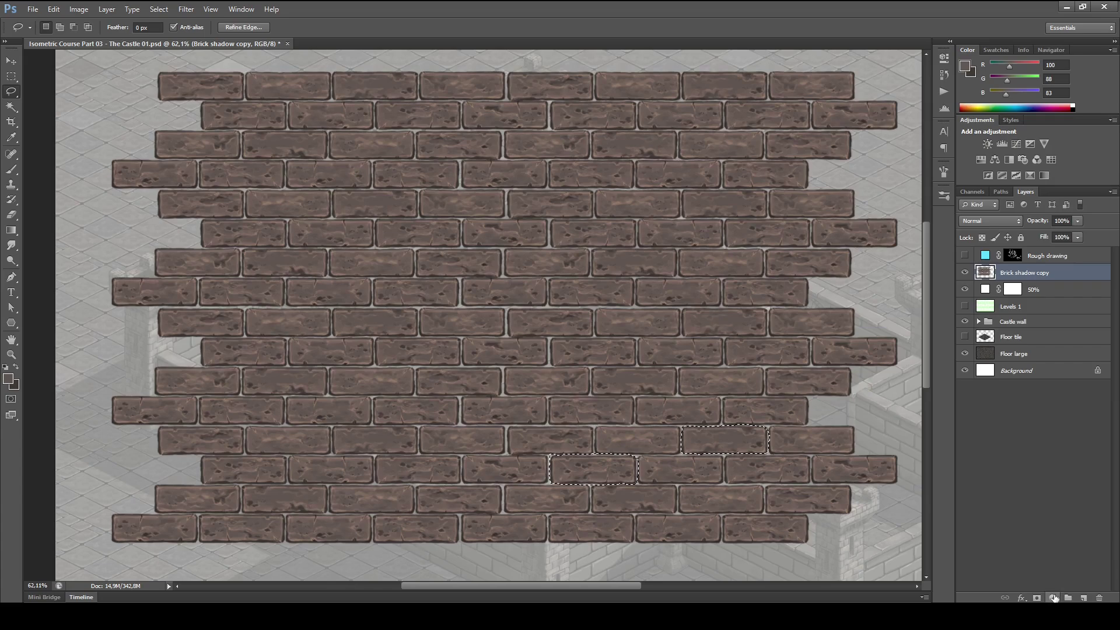
pyautogui.hotkey('ctrl', 'z')
pyautogui.click(1053, 598)
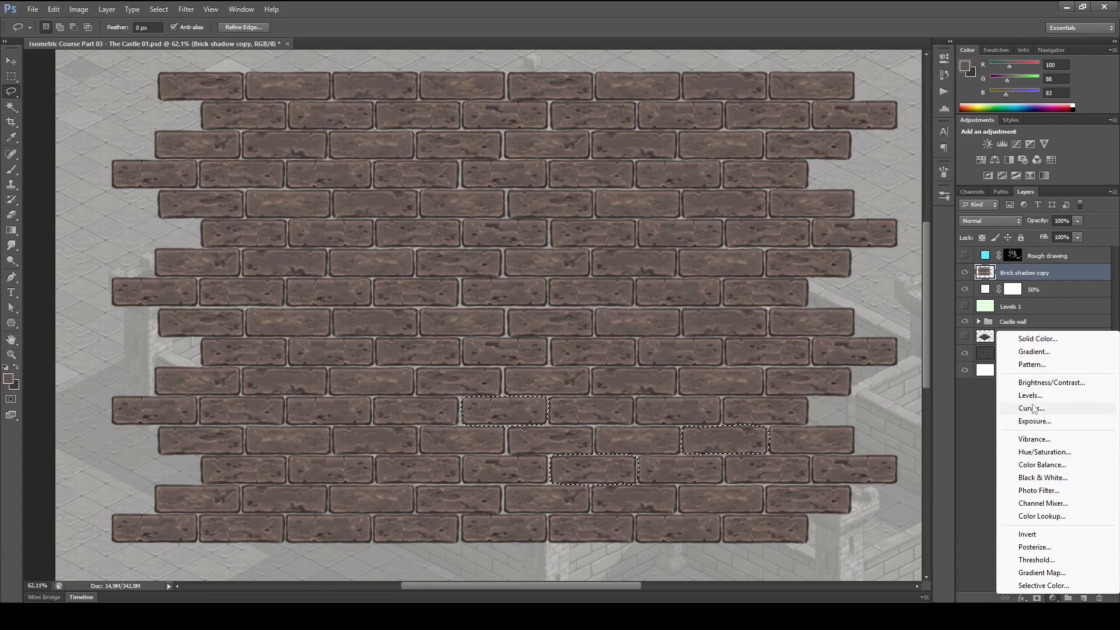
pyautogui.click(1033, 453)
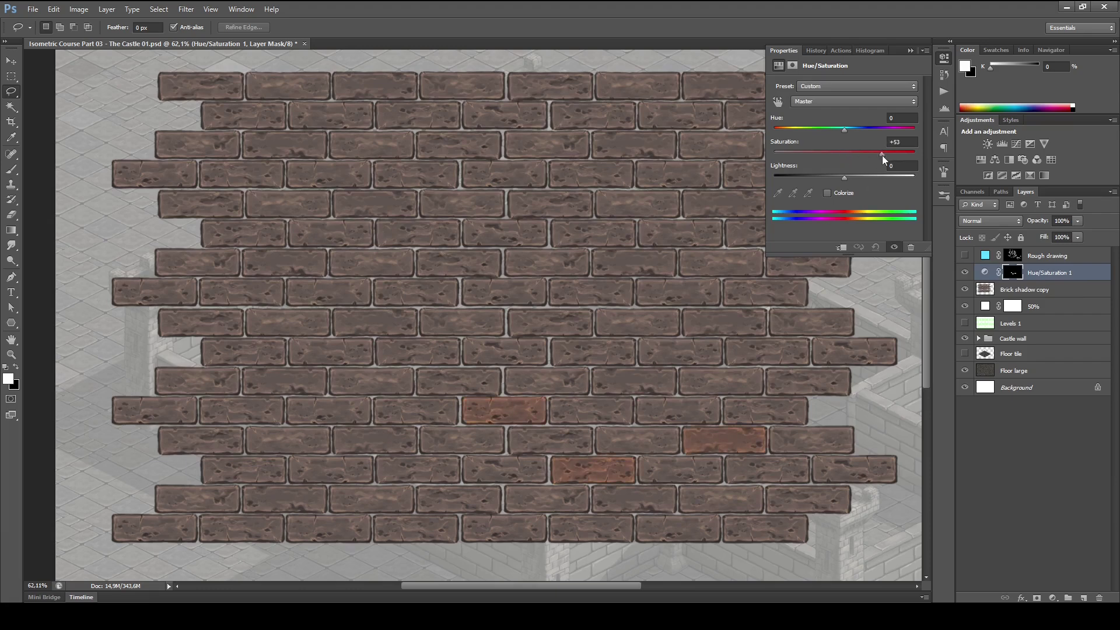
# - Tint the three masked bricks reddish with hue -5, saturation about +36 and lightness 0
pyautogui.moveTo(844, 177)
pyautogui.mouseDown()
pyautogui.moveTo(829, 177)
pyautogui.moveTo(874, 176)
pyautogui.moveTo(846, 177)
pyautogui.mouseUp()
pyautogui.moveTo(844, 129)
pyautogui.mouseDown()
pyautogui.moveTo(831, 131)
pyautogui.moveTo(867, 132)
pyautogui.moveTo(846, 134)
pyautogui.mouseUp()
pyautogui.click(892, 166)
pyautogui.press('Delete')
pyautogui.press('Delete')
pyautogui.write('0')
pyautogui.moveTo(849, 128); pyautogui.dragTo(842, 129)
pyautogui.moveTo(885, 155); pyautogui.dragTo(948, 150)
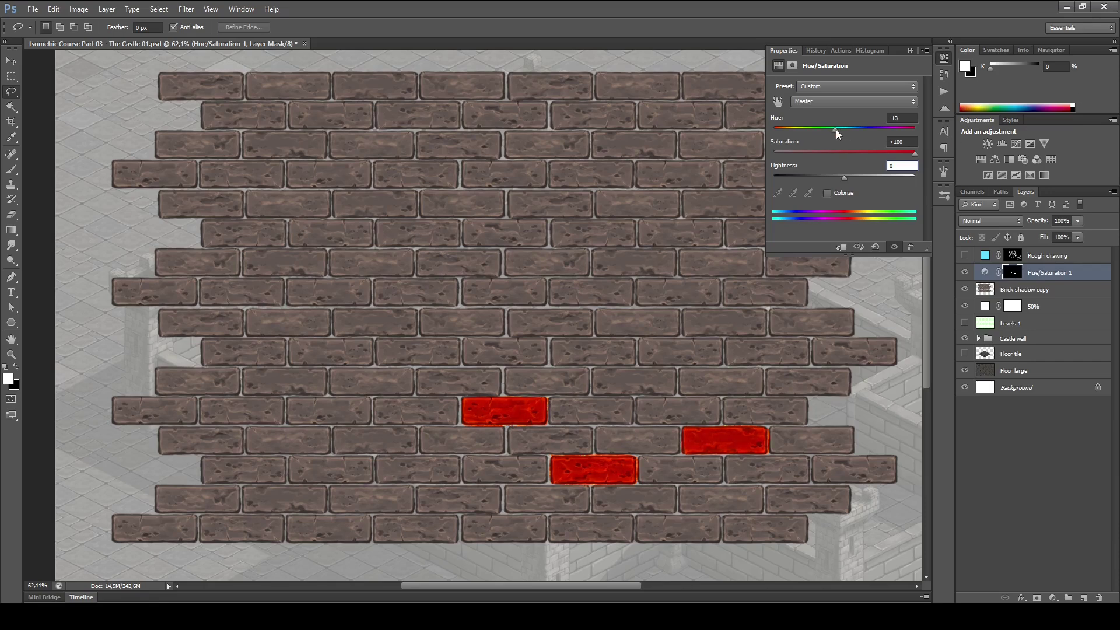
pyautogui.moveTo(835, 130)
pyautogui.mouseDown()
pyautogui.moveTo(857, 131)
pyautogui.moveTo(840, 131)
pyautogui.mouseUp()
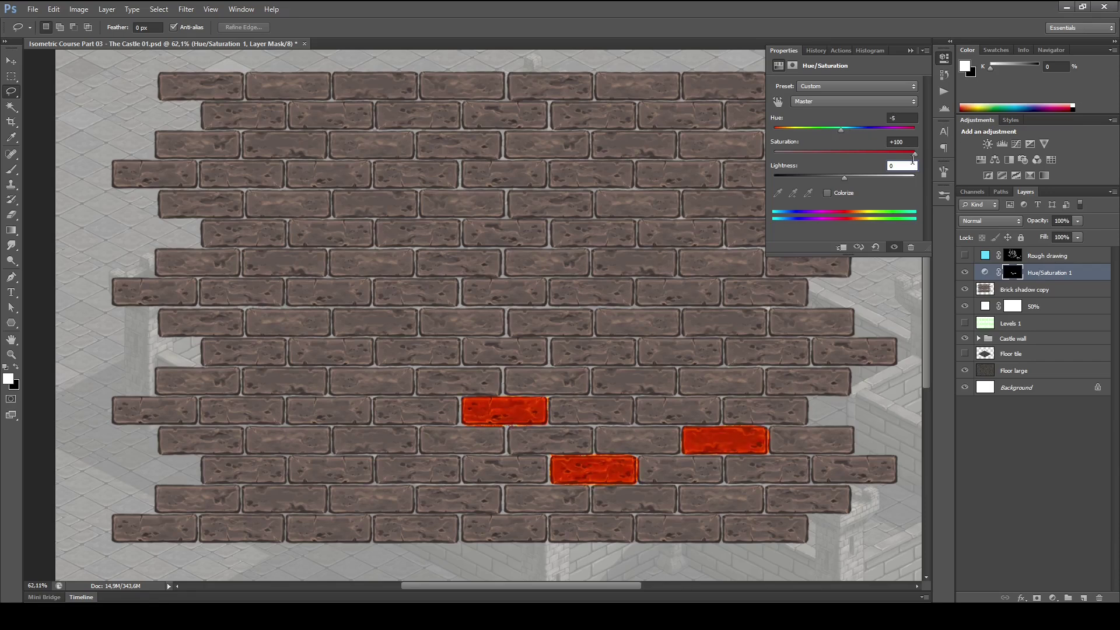
pyautogui.moveTo(914, 153); pyautogui.dragTo(900, 156)
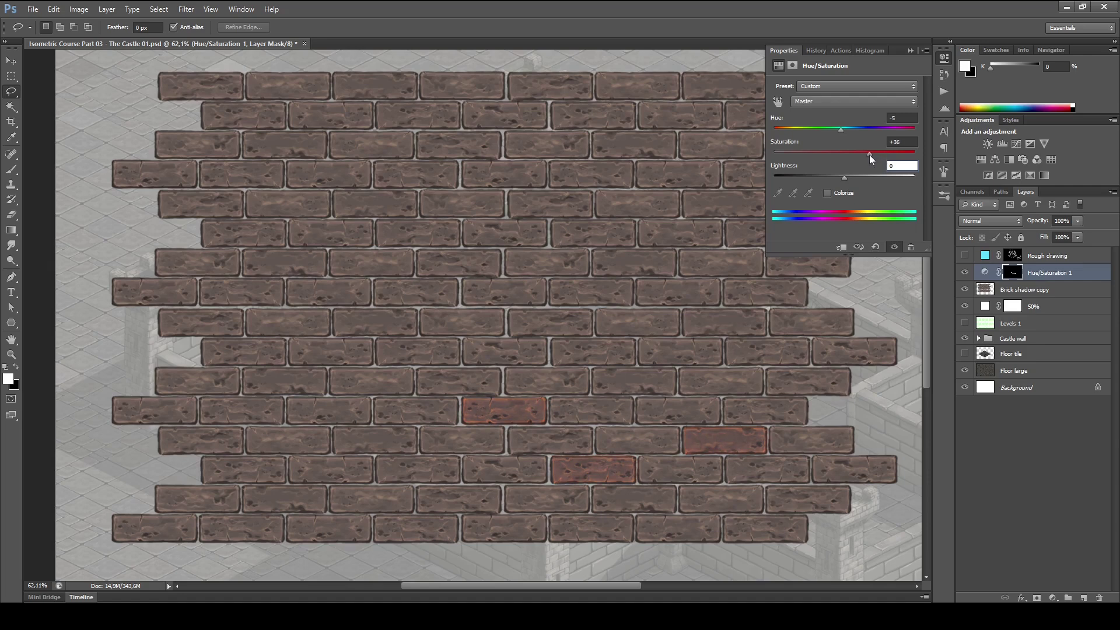
pyautogui.click(1006, 418)
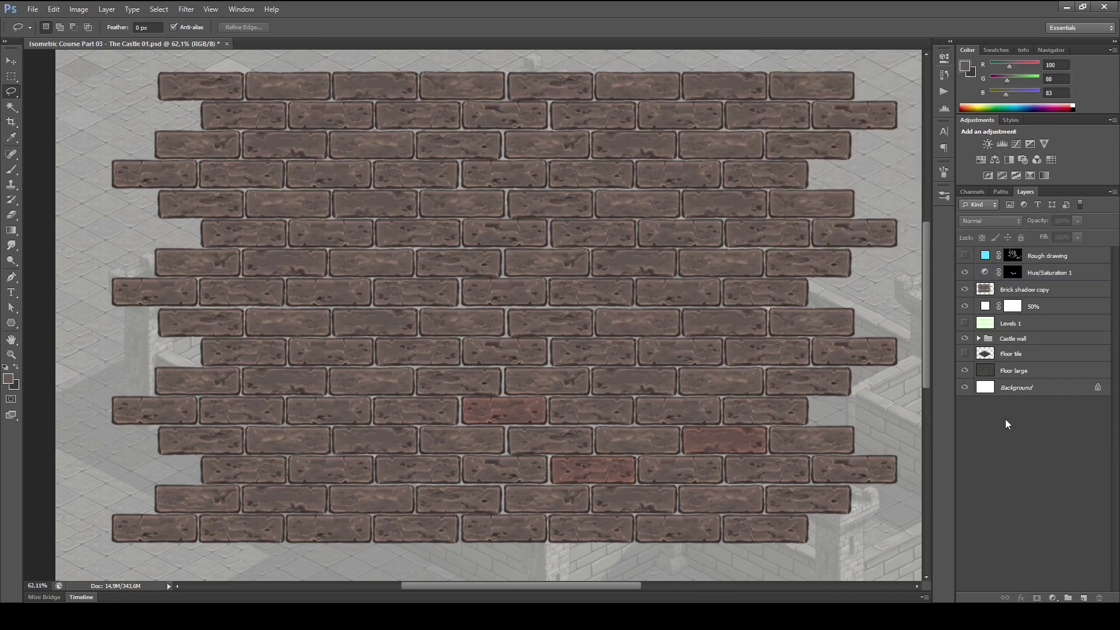
# - Compare the wall with and without the Hue/Saturation 1 tint by switching that layer's visibility
pyautogui.click(965, 273)
pyautogui.click(965, 272)
pyautogui.click(965, 272)
pyautogui.click(965, 272)
pyautogui.click(964, 272)
pyautogui.click(965, 273)
pyautogui.click(965, 273)
pyautogui.click(964, 273)
# - Try filling a lassoed oval over several upper rows with white on the Hue/Saturation 1 mask and view the mask alone
pyautogui.click(1015, 274)
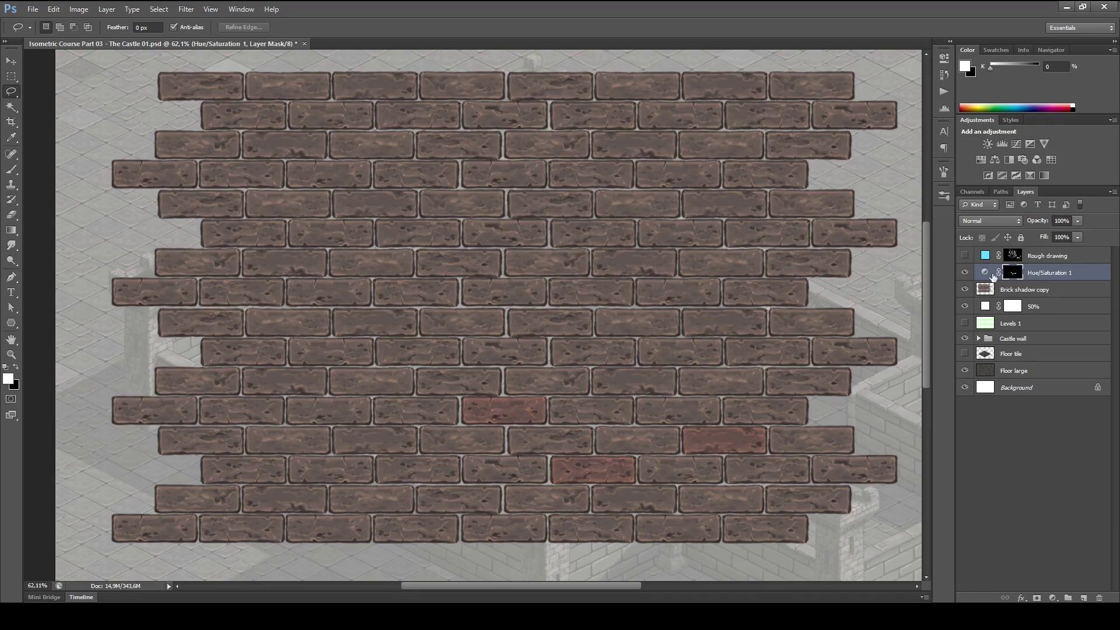
pyautogui.moveTo(623, 193)
pyautogui.mouseDown()
pyautogui.moveTo(705, 317)
pyautogui.moveTo(707, 149)
pyautogui.mouseUp()
pyautogui.hotkey('alt', 'BackSpace')
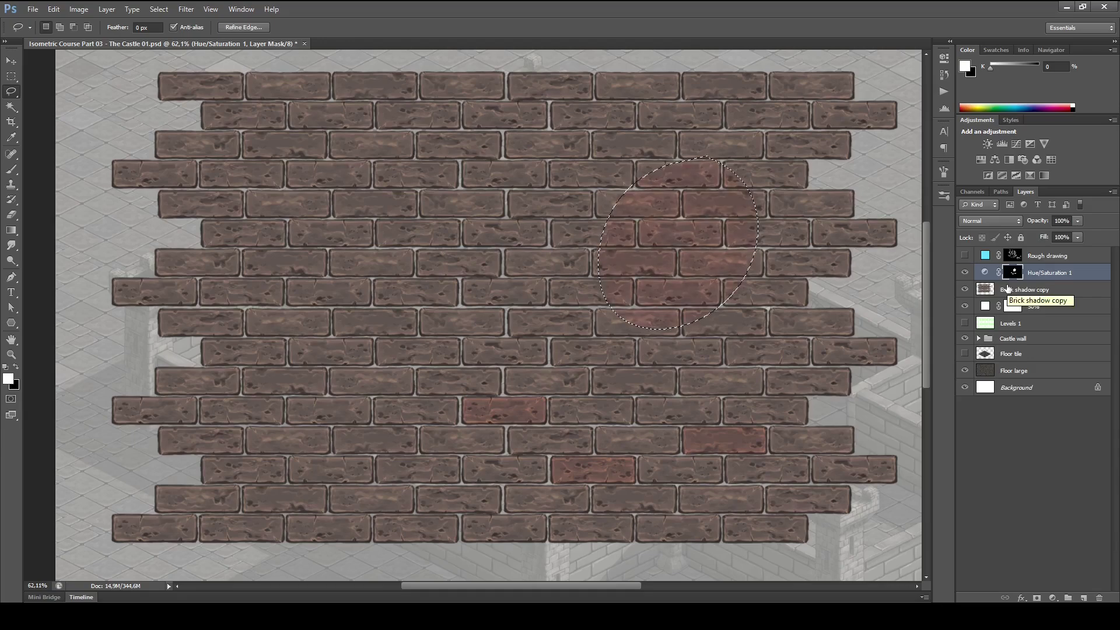
pyautogui.keyDown('alt'); pyautogui.click(1015, 272); pyautogui.keyUp('alt')
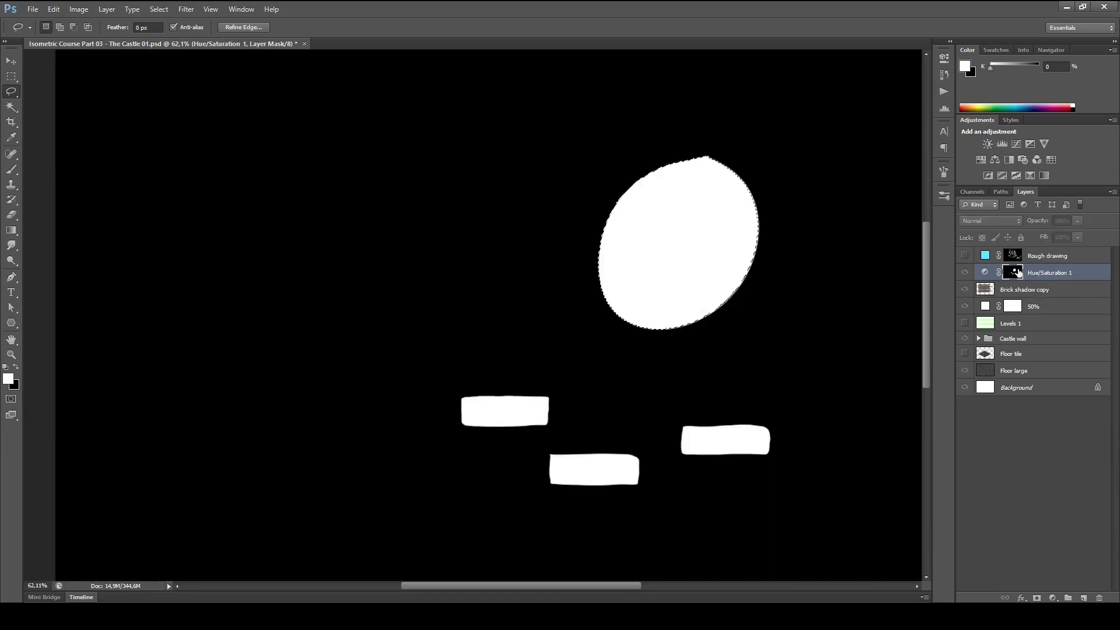
pyautogui.keyDown('alt'); pyautogui.click(1013, 273); pyautogui.keyUp('alt')
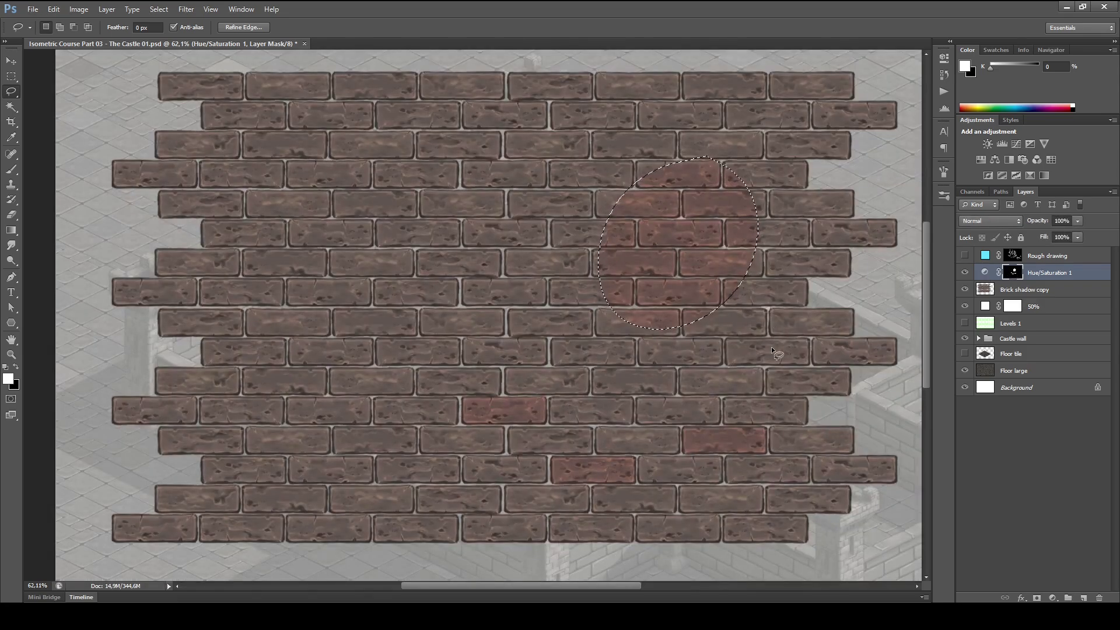
pyautogui.press('alt')
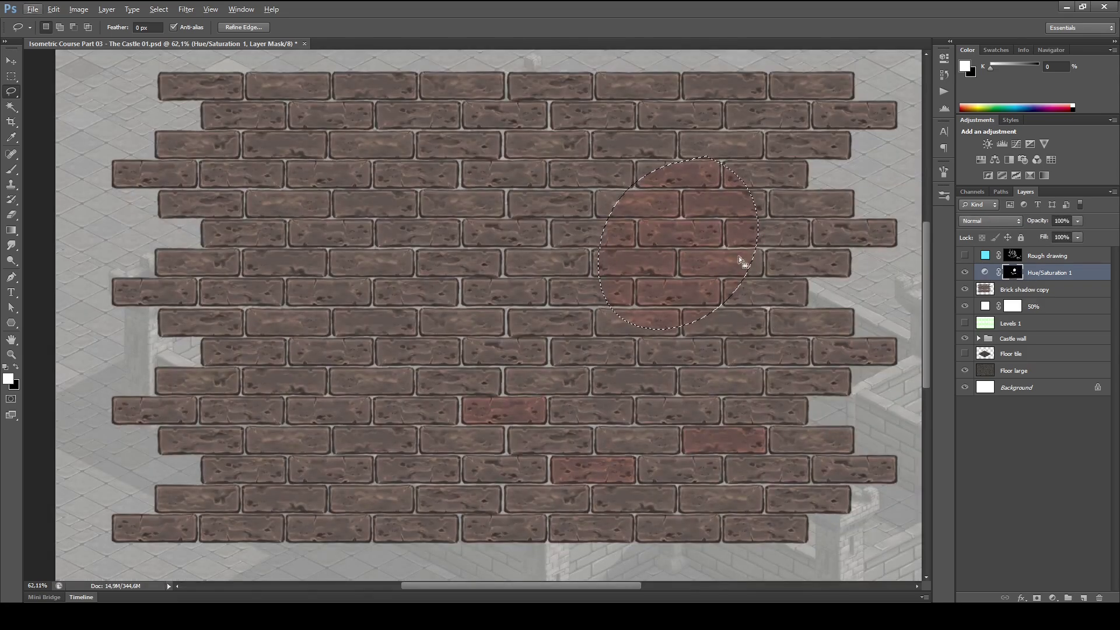
# - Extend the red tint to scattered bricks across the whole wall by lassoing them and filling them white on the Hue/Saturation 1 mask
pyautogui.click(964, 272)
pyautogui.click(964, 272)
pyautogui.moveTo(773, 150)
pyautogui.mouseDown()
pyautogui.moveTo(599, 166)
pyautogui.moveTo(734, 368)
pyautogui.moveTo(812, 153)
pyautogui.mouseUp()
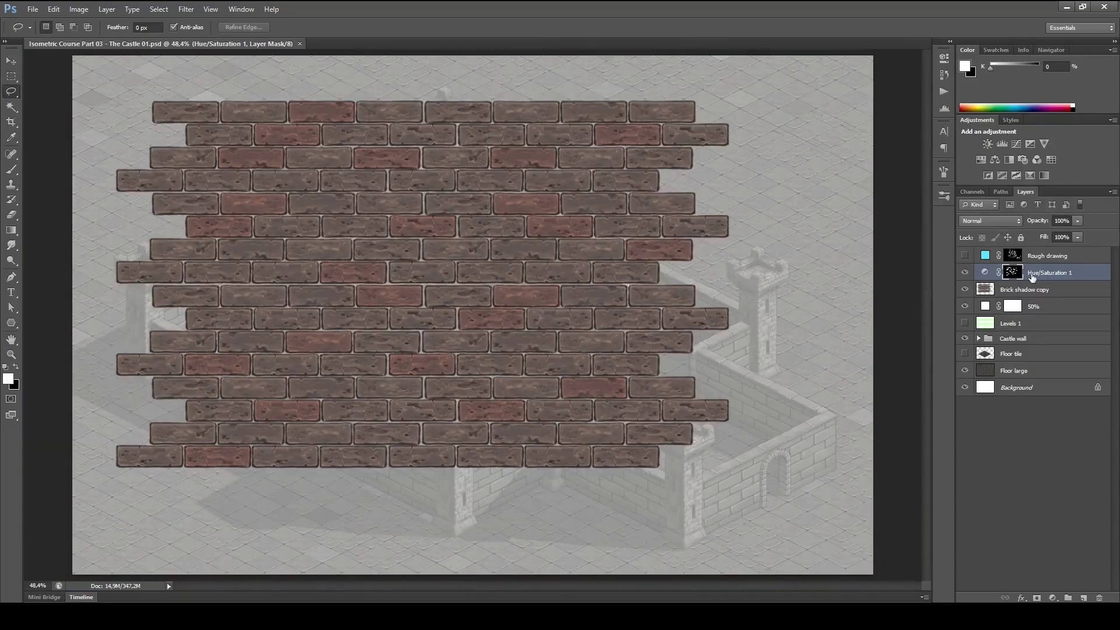
# - Add a second Hue/Saturation adjustment layer directly above Hue/Saturation 1
pyautogui.click(1061, 274)
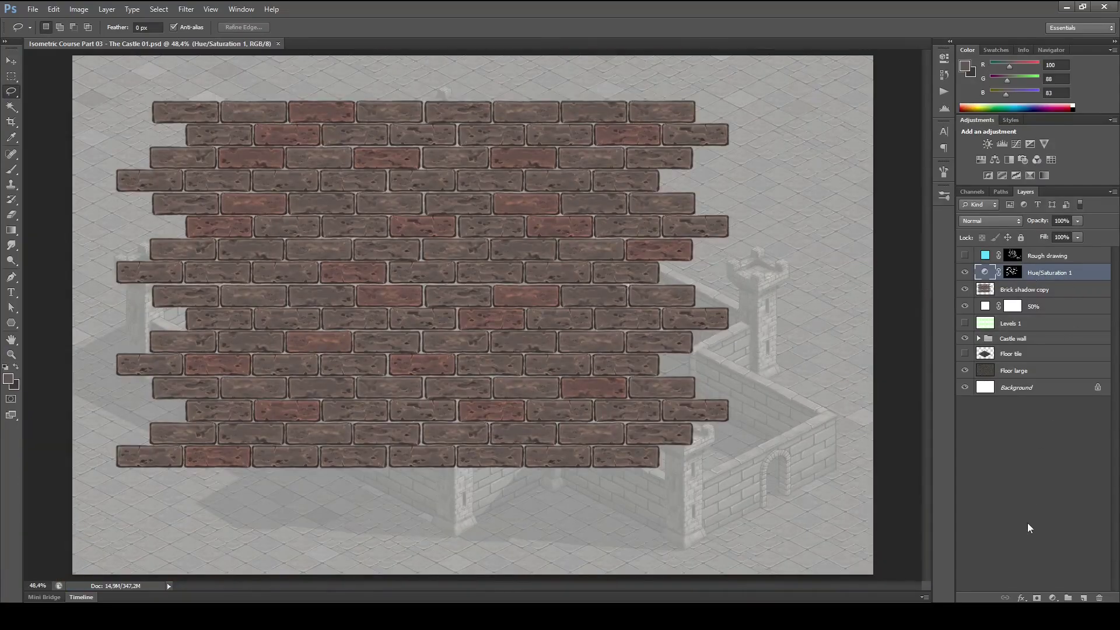
pyautogui.click(1053, 595)
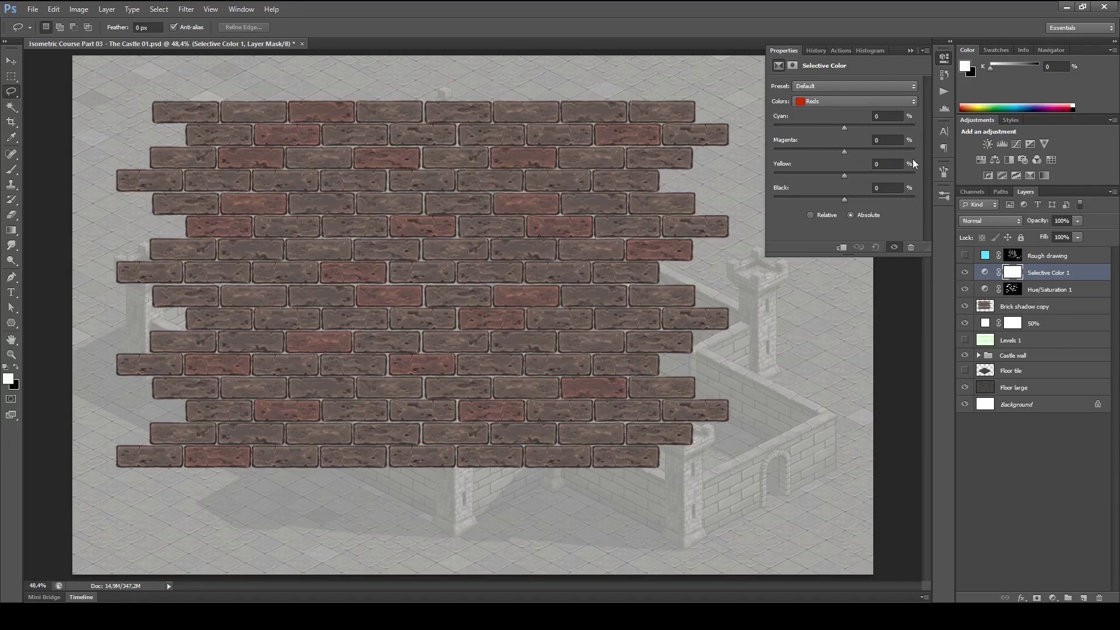
pyautogui.press('Delete')
pyautogui.click(1053, 598)
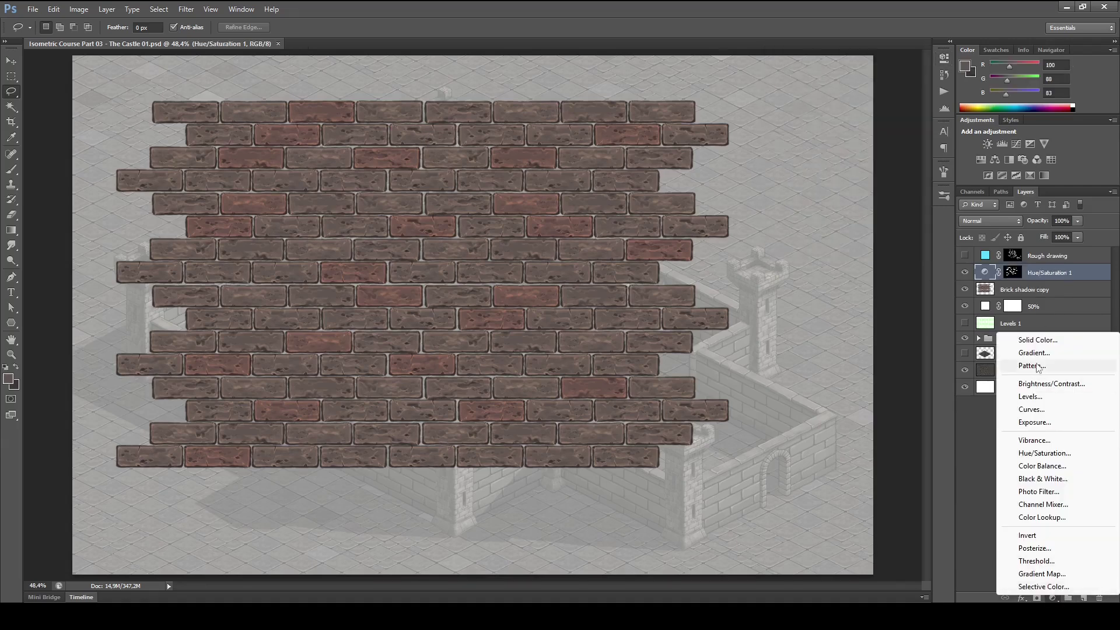
pyautogui.click(1035, 458)
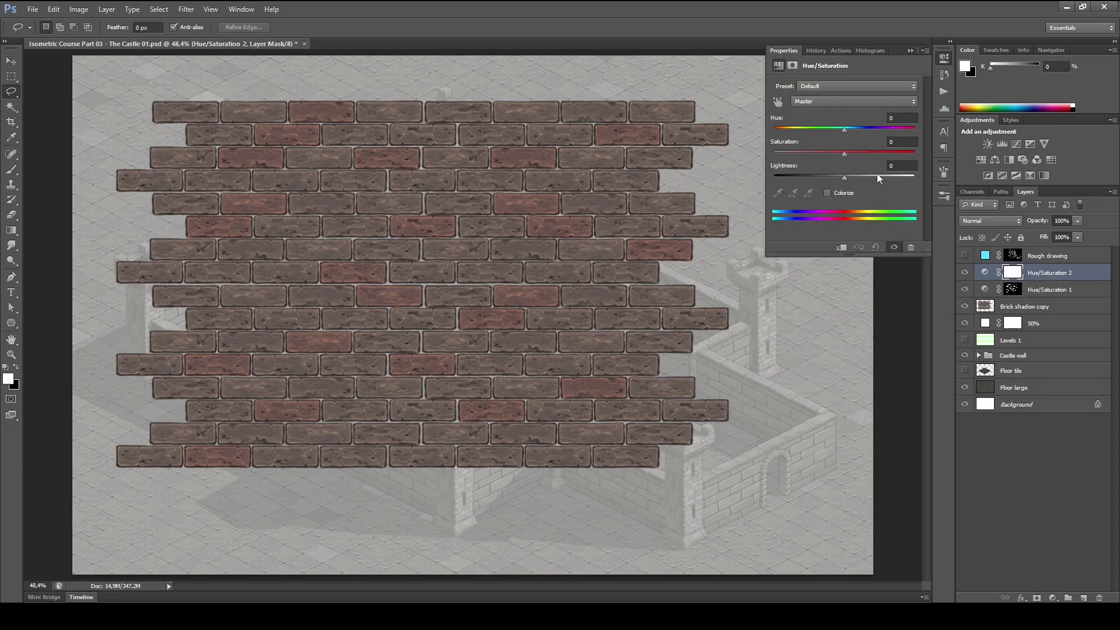
# - Set the second adjustment's hue to +23 and saturation to +12, and invert its mask to hide the effect
pyautogui.moveTo(844, 154); pyautogui.dragTo(927, 154)
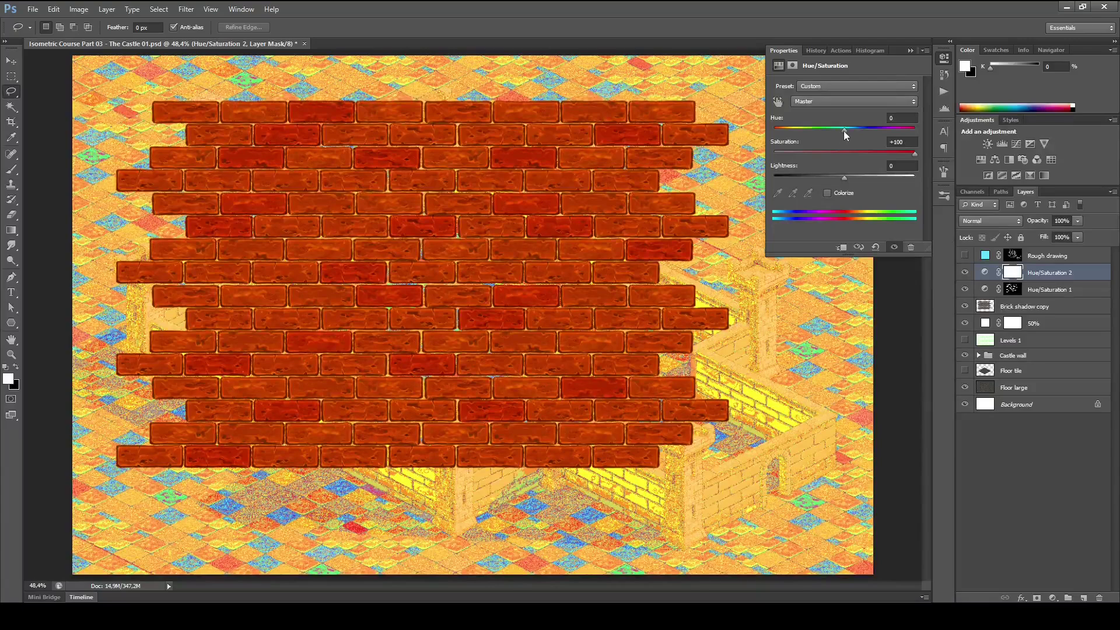
pyautogui.moveTo(844, 136)
pyautogui.mouseDown()
pyautogui.moveTo(831, 132)
pyautogui.moveTo(875, 133)
pyautogui.moveTo(859, 133)
pyautogui.moveTo(869, 154)
pyautogui.moveTo(853, 155)
pyautogui.mouseUp()
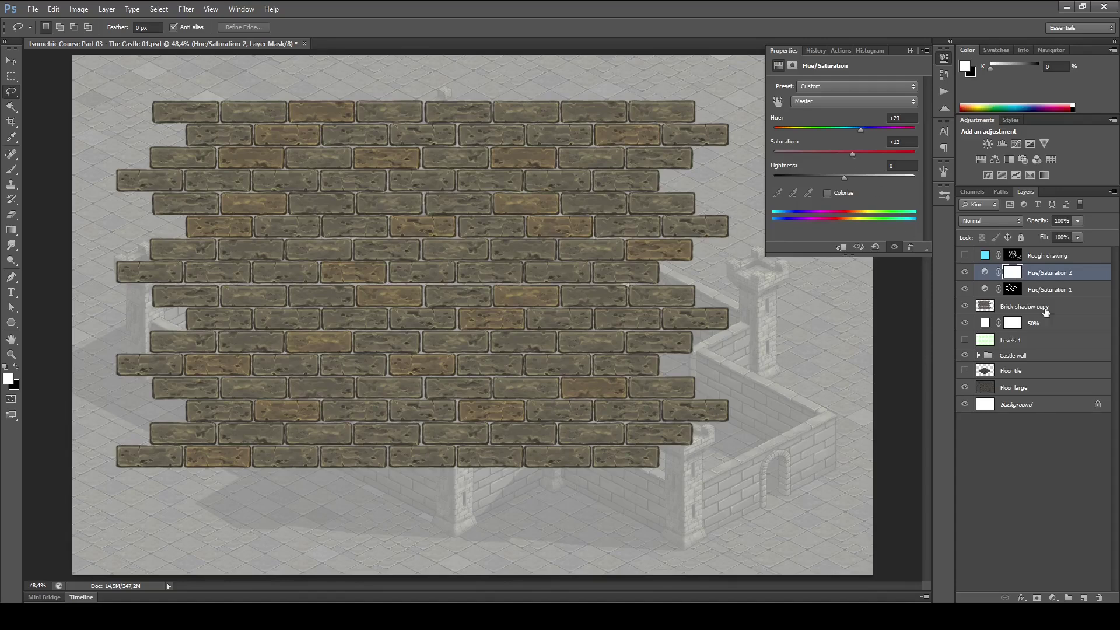
pyautogui.click(1013, 274)
pyautogui.hotkey('ctrl', 'i')
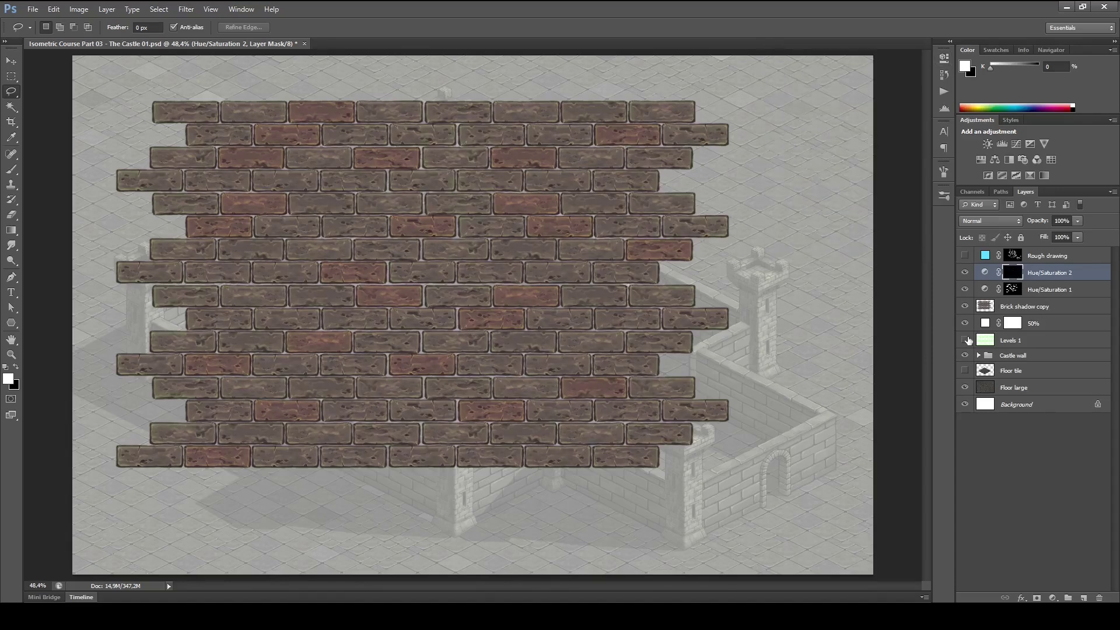
# - Lasso the third brick of the bottom row, fill it white on the Hue/Saturation 2 mask and compare the tint on and off
pyautogui.moveTo(377, 234); pyautogui.dragTo(432, 259)
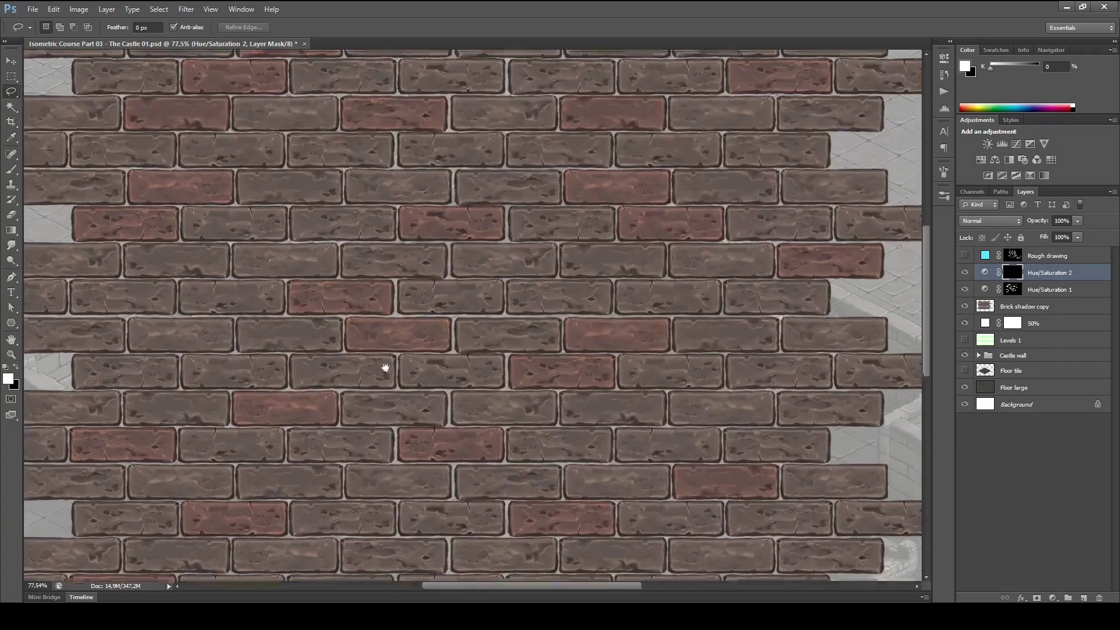
pyautogui.moveTo(382, 365); pyautogui.dragTo(733, 184)
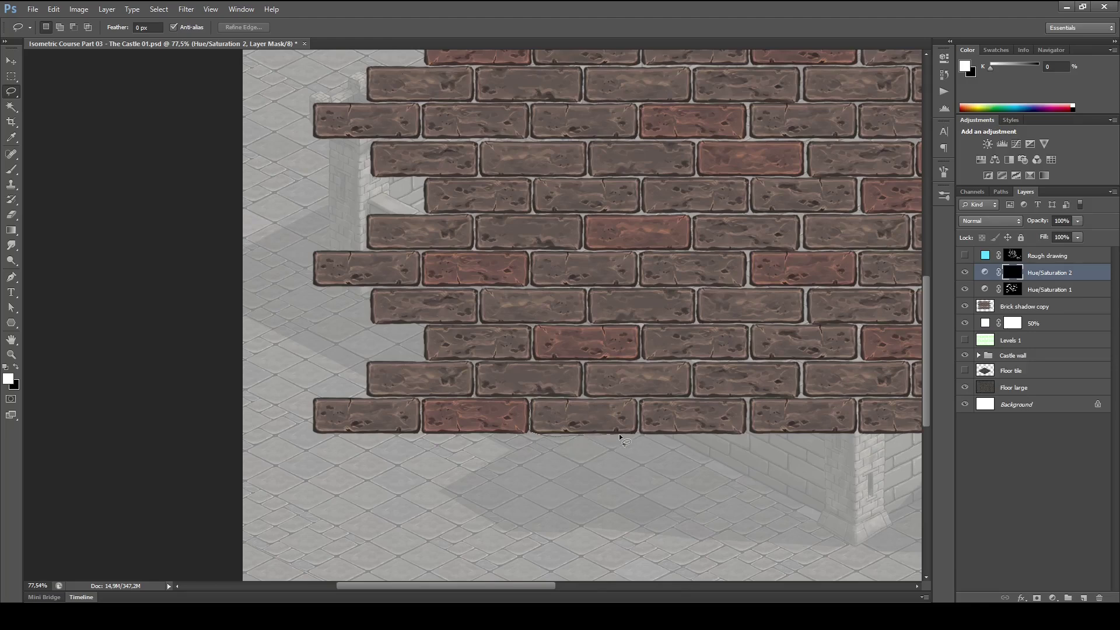
pyautogui.moveTo(589, 401); pyautogui.dragTo(558, 403)
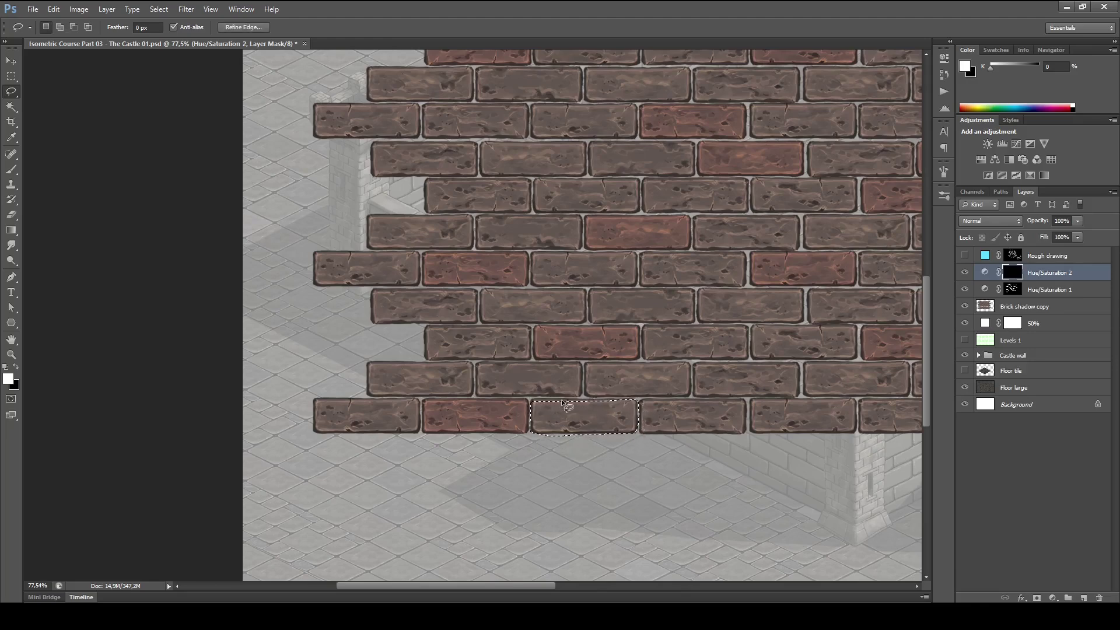
pyautogui.moveTo(531, 399)
pyautogui.mouseDown()
pyautogui.moveTo(608, 398)
pyautogui.moveTo(579, 418)
pyautogui.moveTo(542, 417)
pyautogui.mouseUp()
pyautogui.hotkey('alt', 'BackSpace')
pyautogui.scroll(-5, 523, 503)
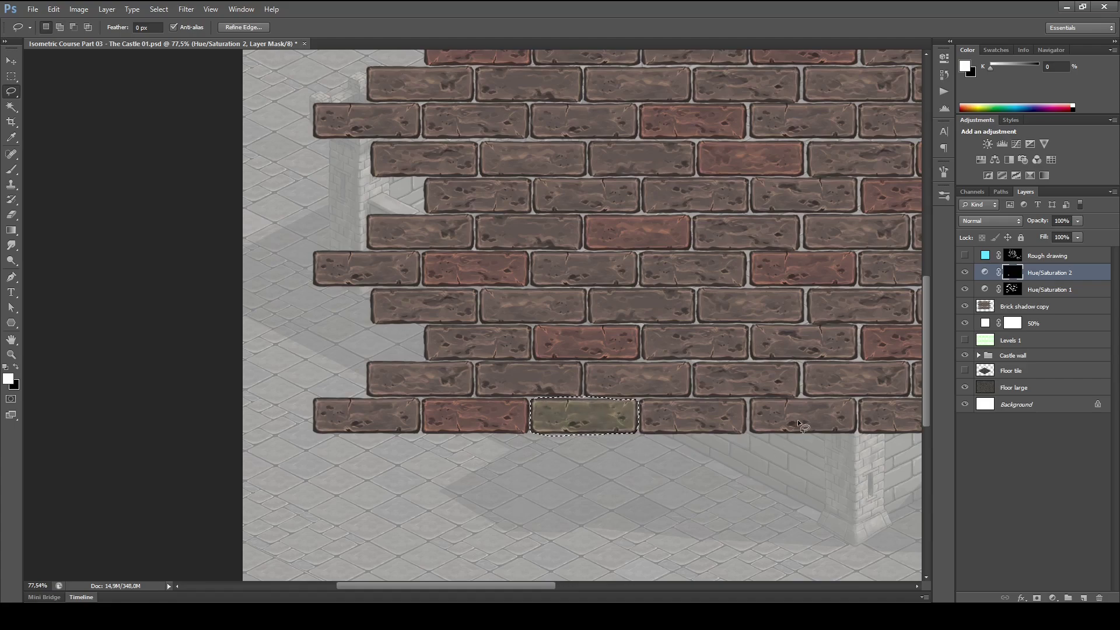
pyautogui.hotkey('ctrl', 'd')
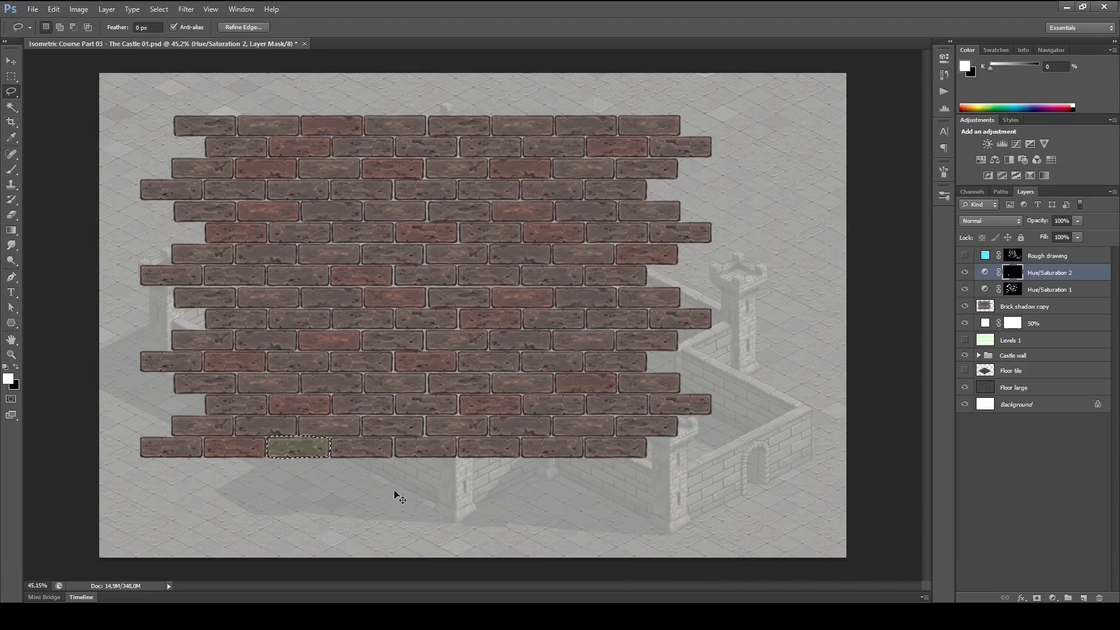
pyautogui.click(959, 274)
pyautogui.click(959, 274)
pyautogui.click(958, 275)
pyautogui.click(958, 274)
# - Lasso scattered untinted bricks across the wall into one selection and fill them white on the Hue/Saturation 2 mask
pyautogui.scroll(2, 531, 420)
pyautogui.moveTo(530, 420)
pyautogui.mouseDown()
pyautogui.moveTo(795, 401)
pyautogui.moveTo(713, 460)
pyautogui.mouseUp()
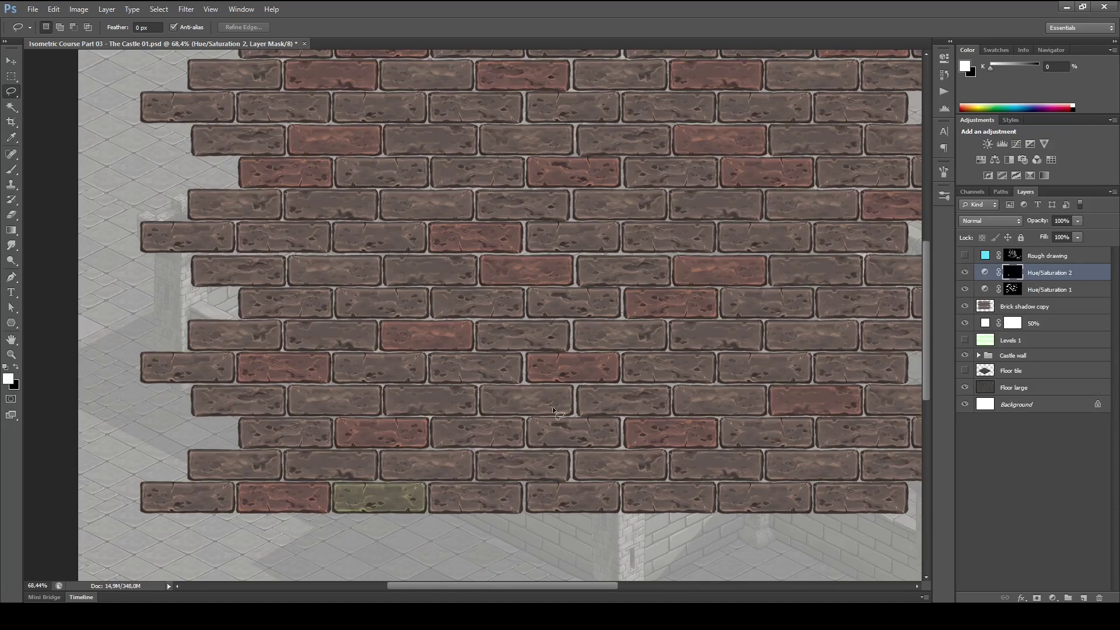
pyautogui.moveTo(544, 383); pyautogui.dragTo(481, 384)
pyautogui.moveTo(622, 352); pyautogui.dragTo(625, 352)
pyautogui.moveTo(527, 287); pyautogui.dragTo(530, 286)
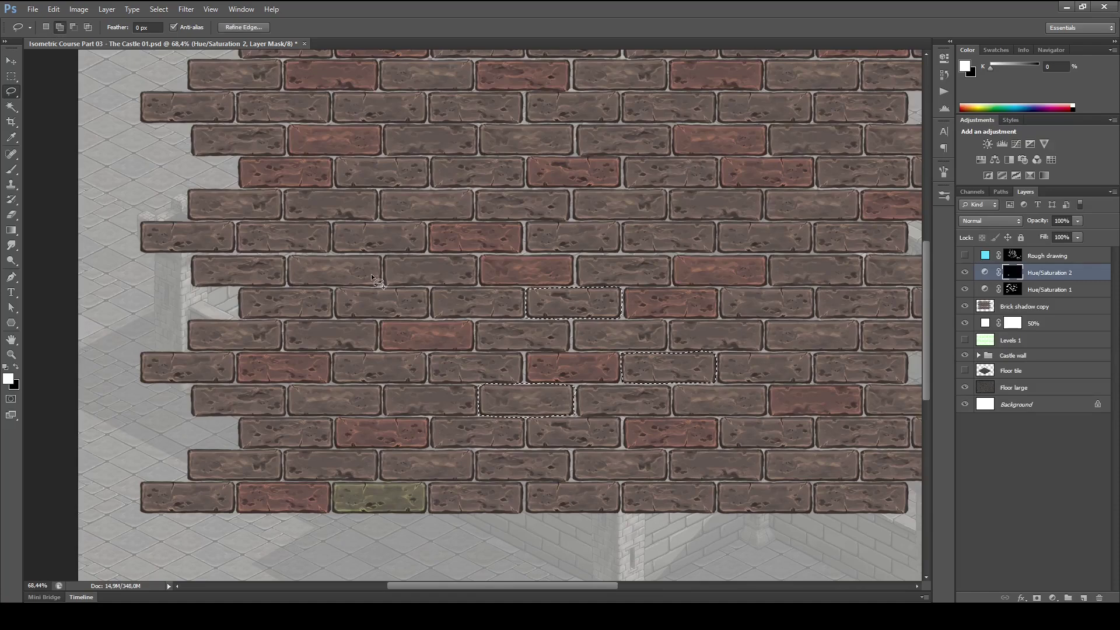
pyautogui.moveTo(383, 255); pyautogui.dragTo(386, 254)
pyautogui.moveTo(361, 204); pyautogui.dragTo(544, 274)
pyautogui.moveTo(565, 195); pyautogui.dragTo(568, 194)
pyautogui.moveTo(688, 161); pyautogui.dragTo(442, 221)
pyautogui.moveTo(585, 149)
pyautogui.mouseDown()
pyautogui.moveTo(666, 147)
pyautogui.moveTo(586, 150)
pyautogui.mouseUp()
pyautogui.moveTo(726, 251); pyautogui.dragTo(723, 250)
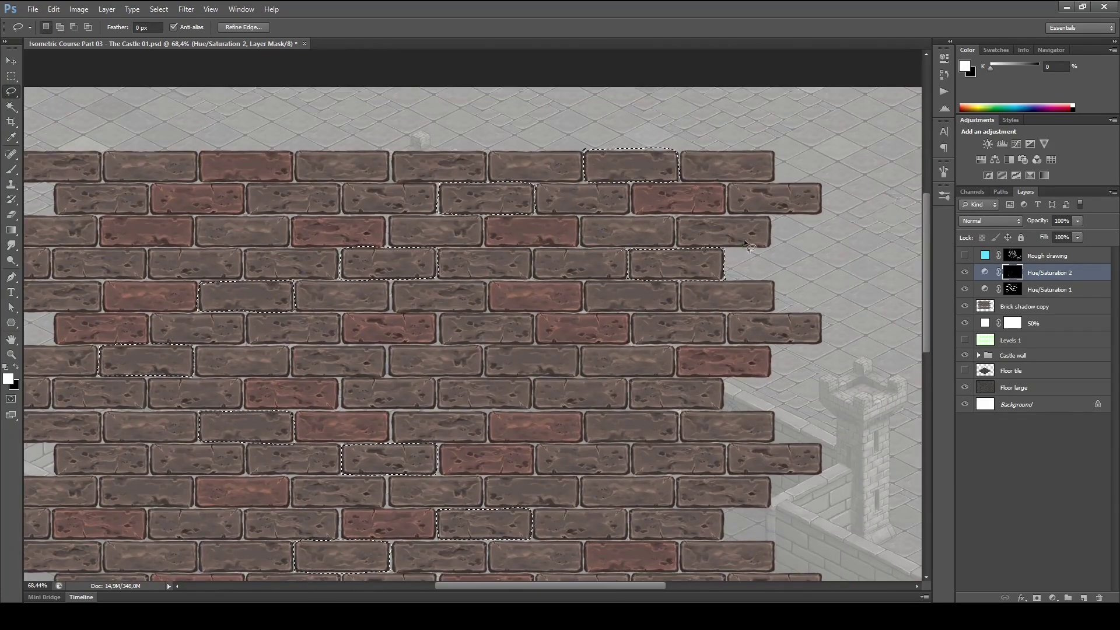
pyautogui.moveTo(484, 351); pyautogui.dragTo(532, 131)
pyautogui.moveTo(491, 426); pyautogui.dragTo(493, 424)
pyautogui.hotkey('ctrl', '0')
pyautogui.hotkey('alt', 'BackSpace')
pyautogui.hotkey('ctrl', 'd')
# - Set the Hue/Saturation 2 saturation to +31, readjust its hue for yellow-green bricks, and compare the wall without each tint
pyautogui.doubleClick(984, 273)
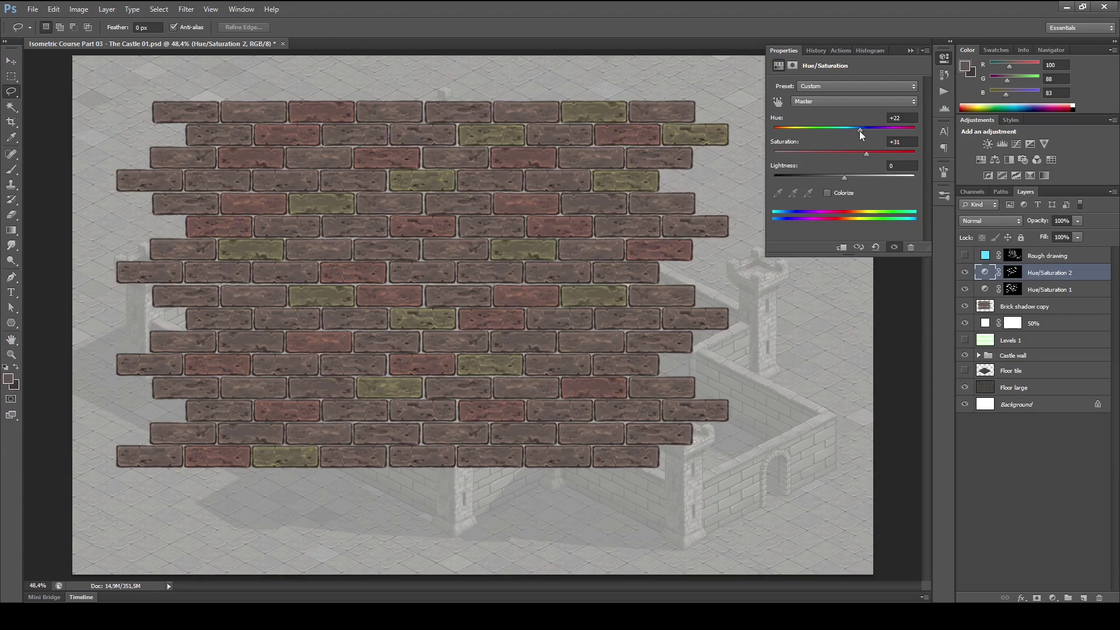
pyautogui.moveTo(860, 130)
pyautogui.mouseDown()
pyautogui.moveTo(797, 134)
pyautogui.moveTo(845, 132)
pyautogui.mouseUp()
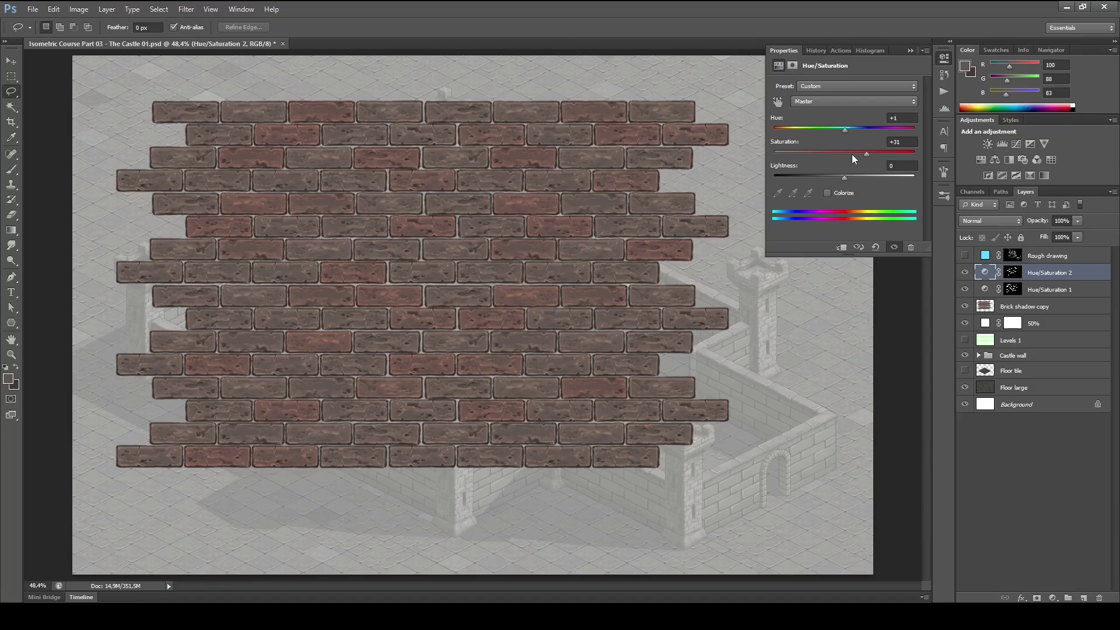
pyautogui.moveTo(848, 132)
pyautogui.mouseDown()
pyautogui.moveTo(866, 130)
pyautogui.moveTo(852, 131)
pyautogui.mouseUp()
pyautogui.click(979, 414)
pyautogui.click(965, 273)
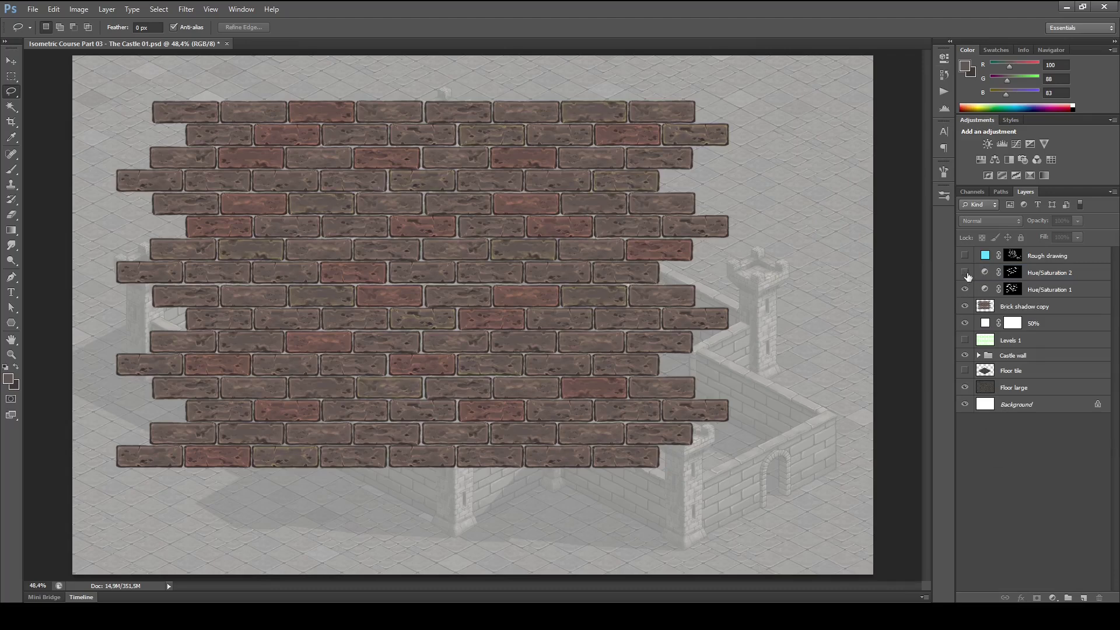
pyautogui.click(965, 273)
pyautogui.click(966, 291)
pyautogui.click(966, 291)
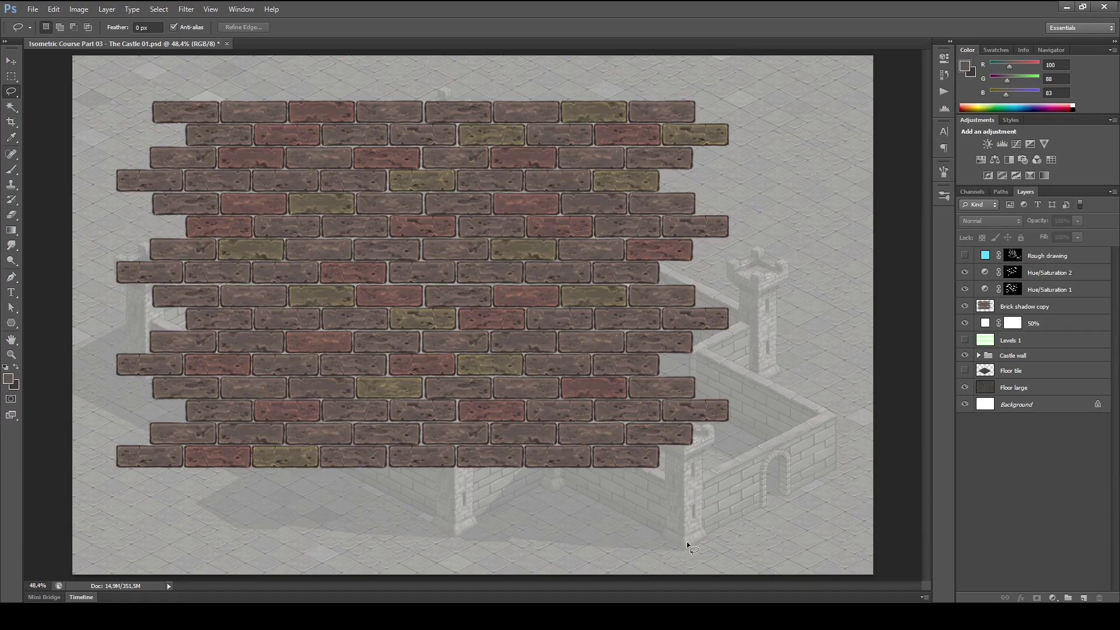
# - Add a Levels adjustment layer above Hue/Saturation 2
pyautogui.click(1068, 274)
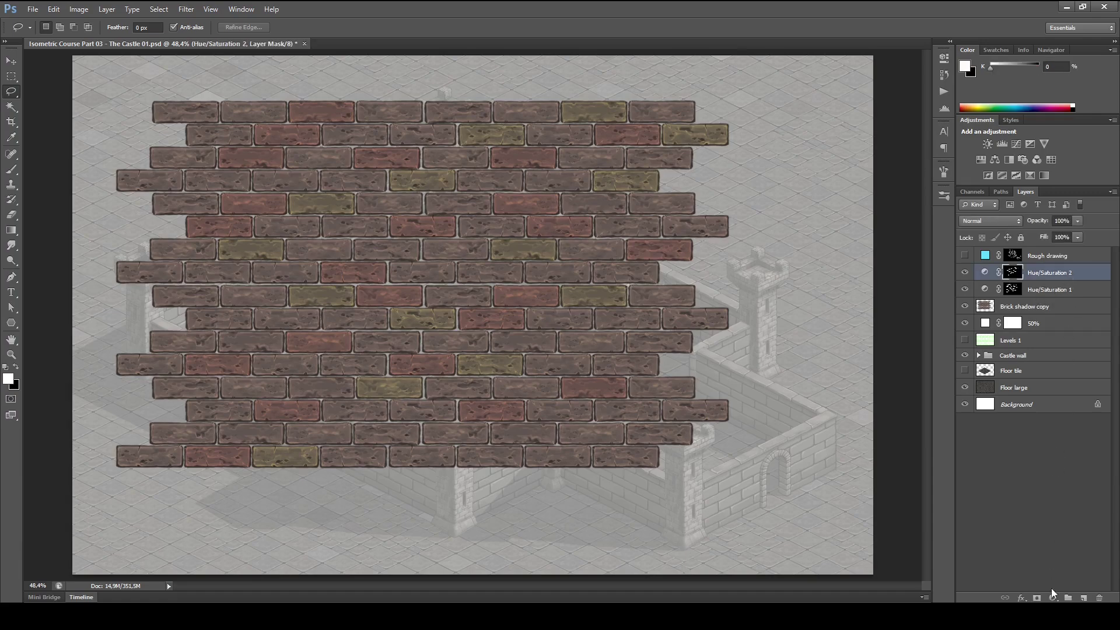
pyautogui.click(1053, 596)
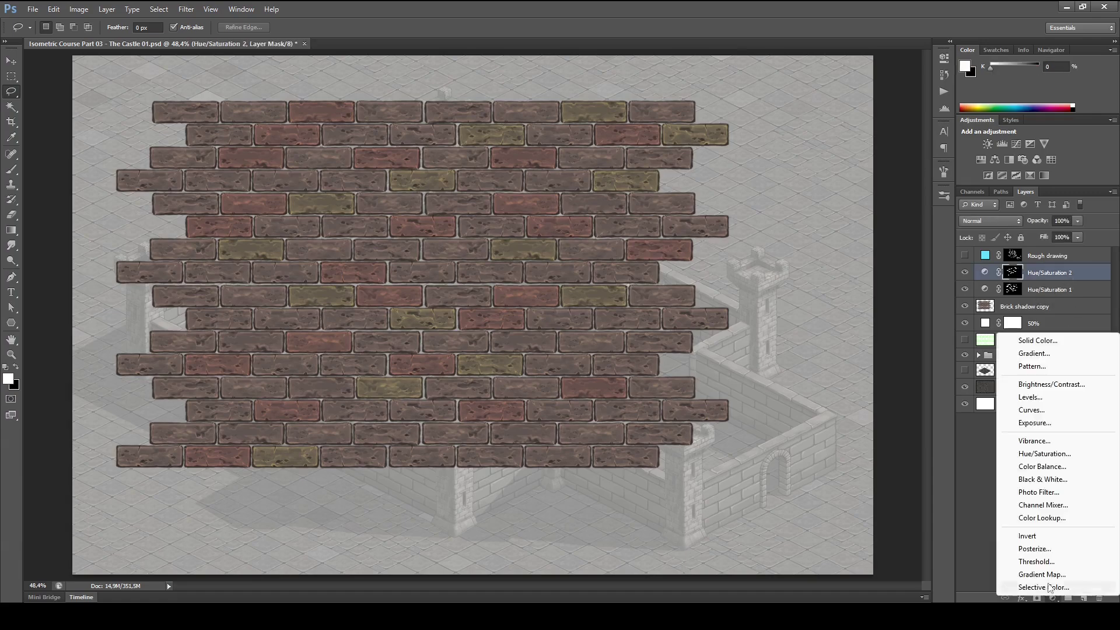
pyautogui.click(1031, 399)
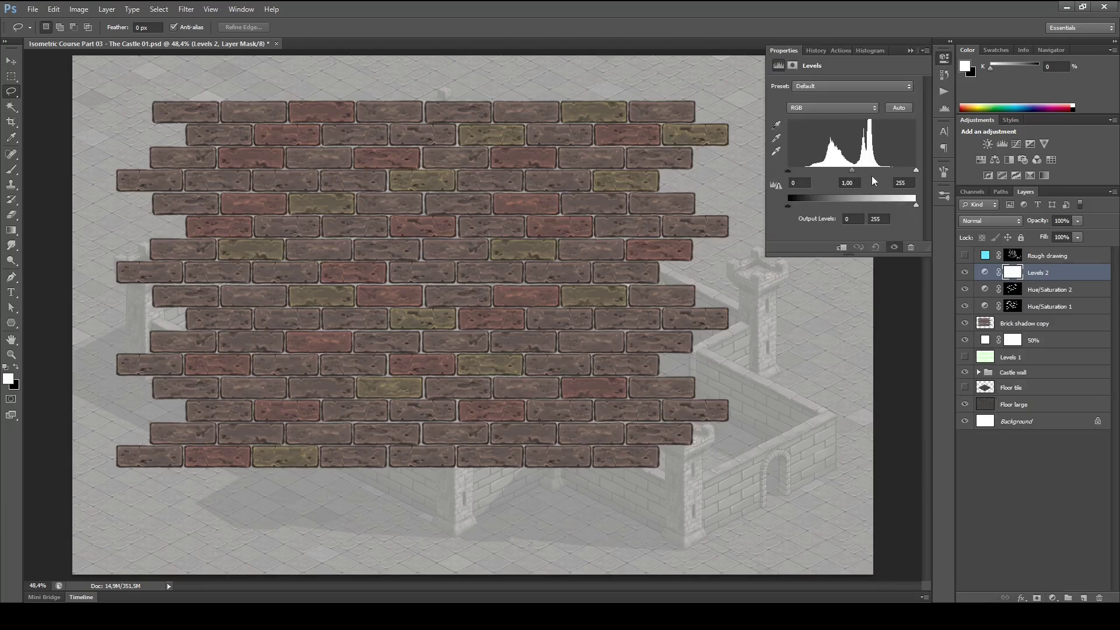
# - Darken the wall by setting the Levels 2 black input to 22, compare it on and off, and invert the layer's mask to black
pyautogui.moveTo(787, 170)
pyautogui.mouseDown()
pyautogui.moveTo(810, 171)
pyautogui.moveTo(798, 173)
pyautogui.mouseUp()
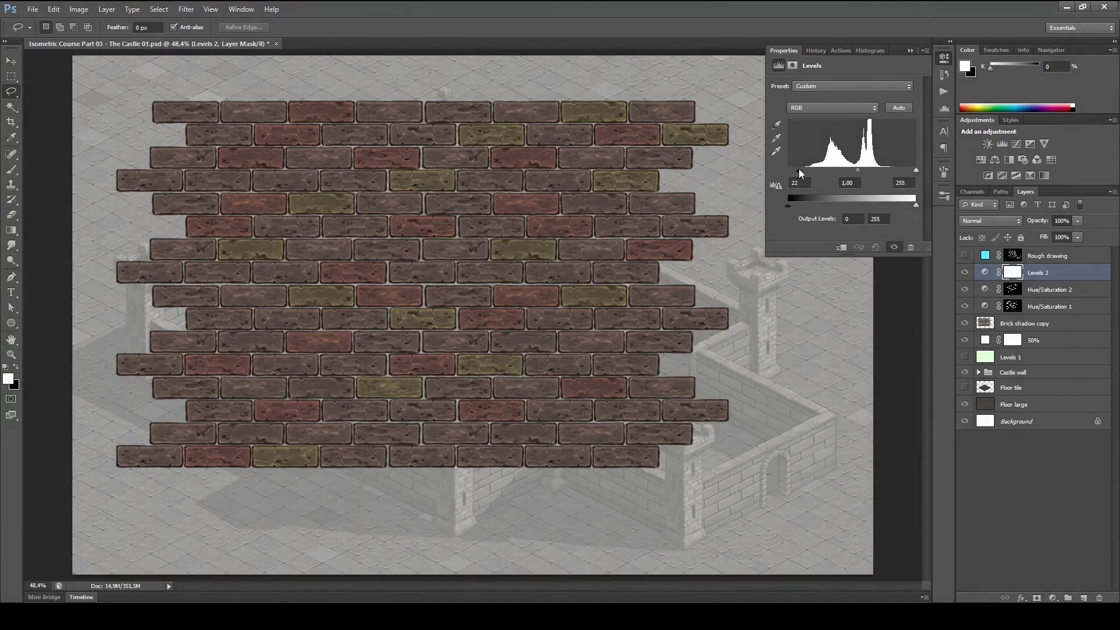
pyautogui.click(965, 273)
pyautogui.click(966, 272)
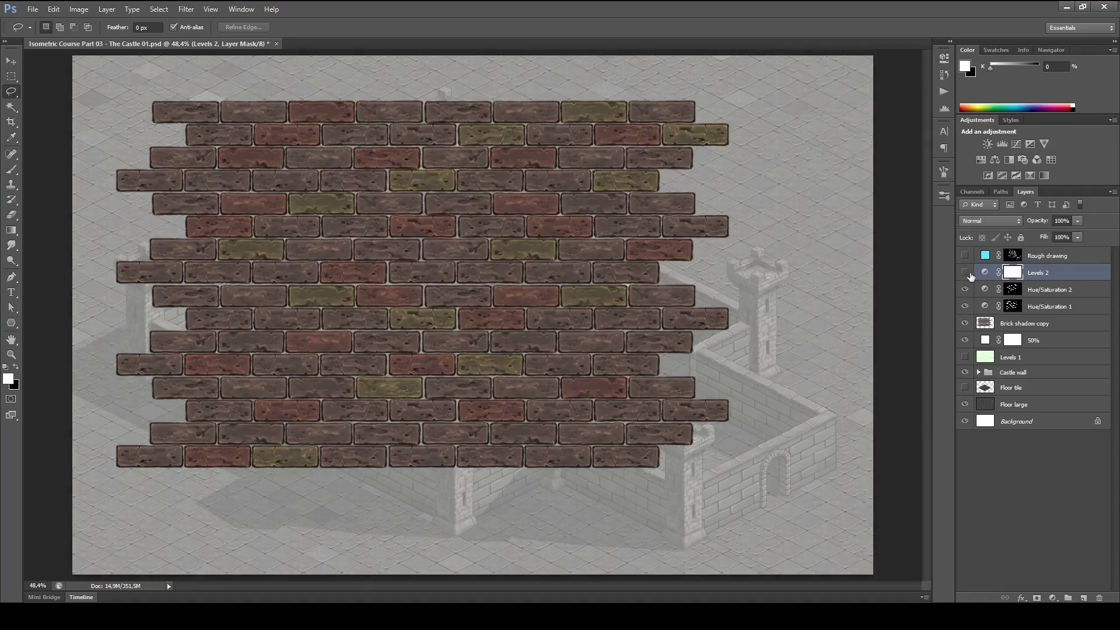
pyautogui.click(966, 272)
pyautogui.click(965, 272)
pyautogui.click(965, 272)
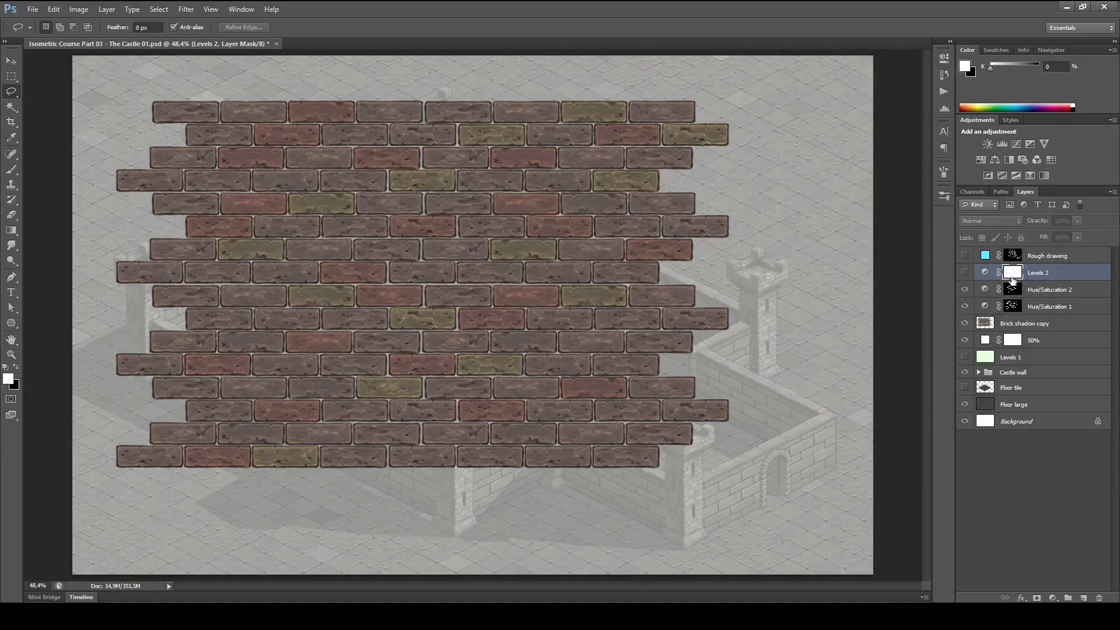
pyautogui.click(966, 272)
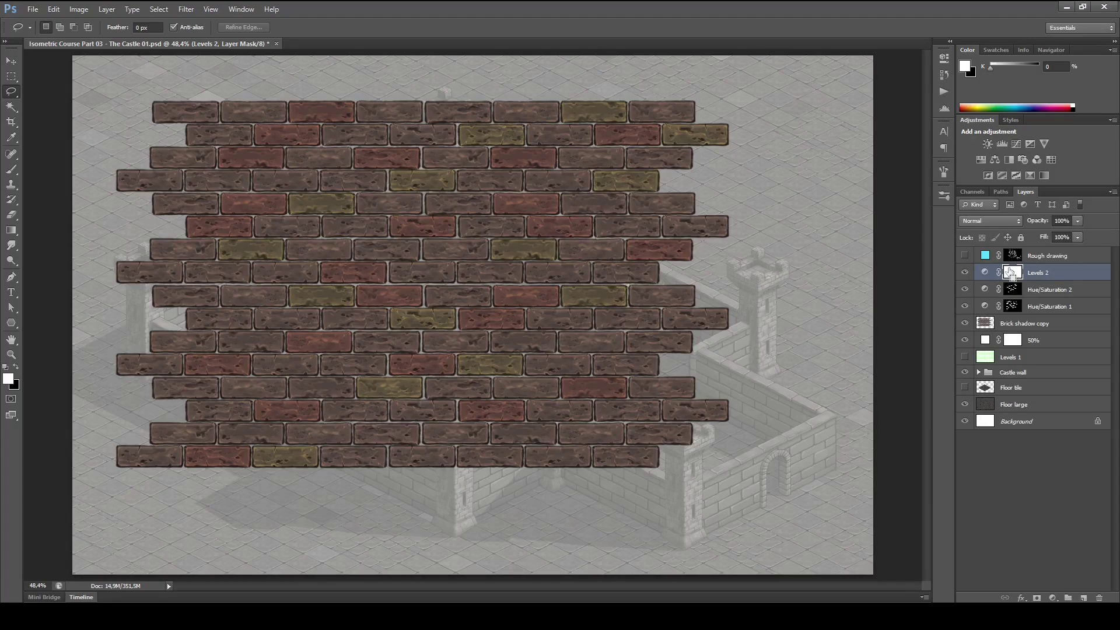
pyautogui.hotkey('ctrl', 'i')
# - Lasso scattered bricks across the wall into one selection, fill them white on the Levels 2 mask and compare the darkening on and off
pyautogui.moveTo(378, 458); pyautogui.dragTo(451, 452)
pyautogui.moveTo(451, 451)
pyautogui.mouseDown()
pyautogui.moveTo(704, 441)
pyautogui.moveTo(817, 405)
pyautogui.mouseUp()
pyautogui.moveTo(482, 419)
pyautogui.mouseDown()
pyautogui.moveTo(512, 409)
pyautogui.moveTo(615, 438)
pyautogui.mouseUp()
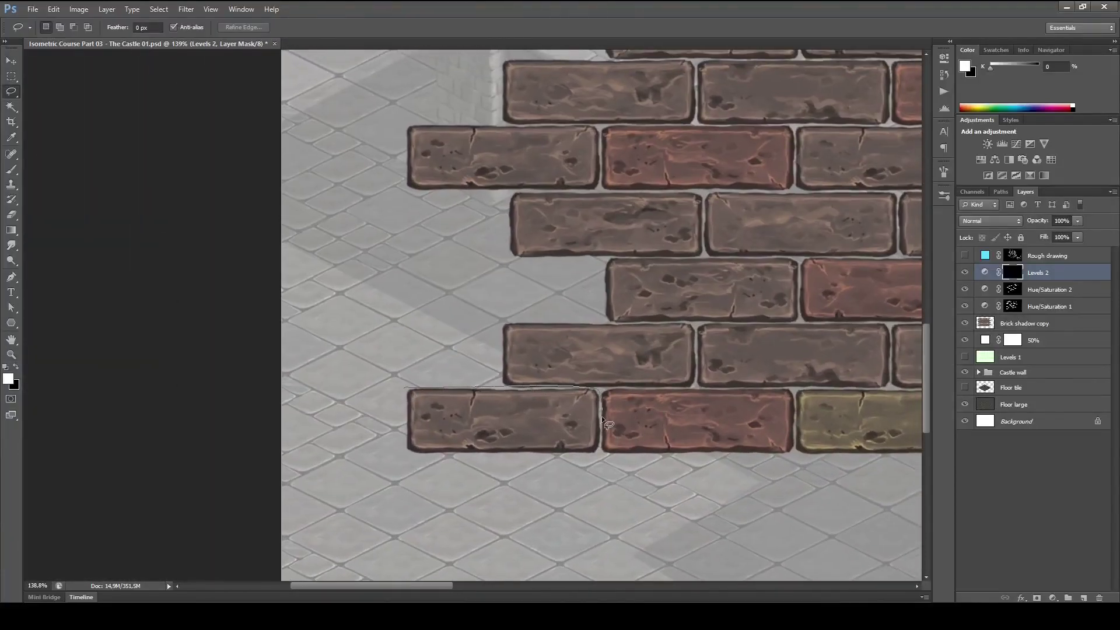
pyautogui.moveTo(402, 447); pyautogui.dragTo(402, 448)
pyautogui.moveTo(733, 337)
pyautogui.mouseDown()
pyautogui.moveTo(580, 388)
pyautogui.moveTo(575, 370)
pyautogui.moveTo(591, 393)
pyautogui.mouseUp()
pyautogui.press('shift')
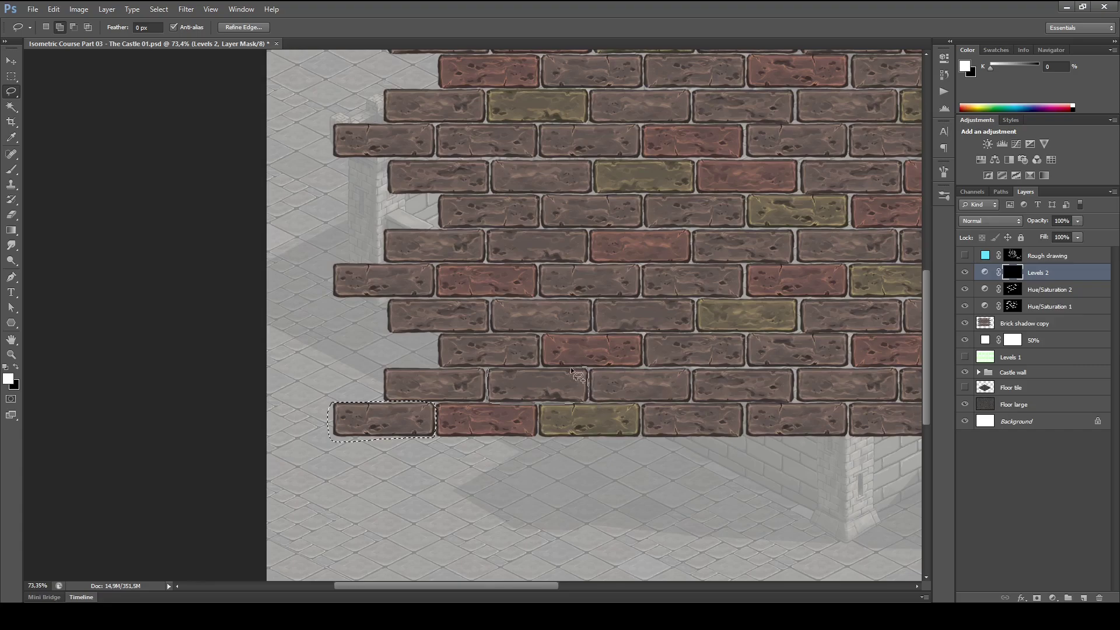
pyautogui.moveTo(571, 368); pyautogui.dragTo(548, 368)
pyautogui.moveTo(740, 400)
pyautogui.mouseDown()
pyautogui.moveTo(592, 414)
pyautogui.moveTo(500, 408)
pyautogui.mouseUp()
pyautogui.press('c')
pyautogui.moveTo(300, 275); pyautogui.dragTo(367, 316)
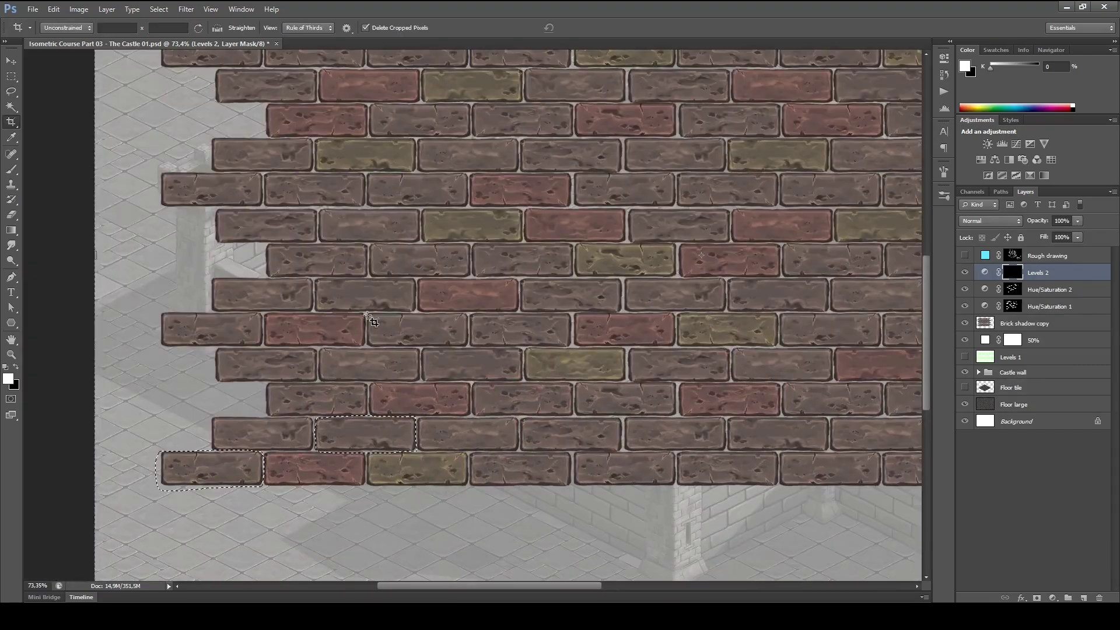
pyautogui.press('l')
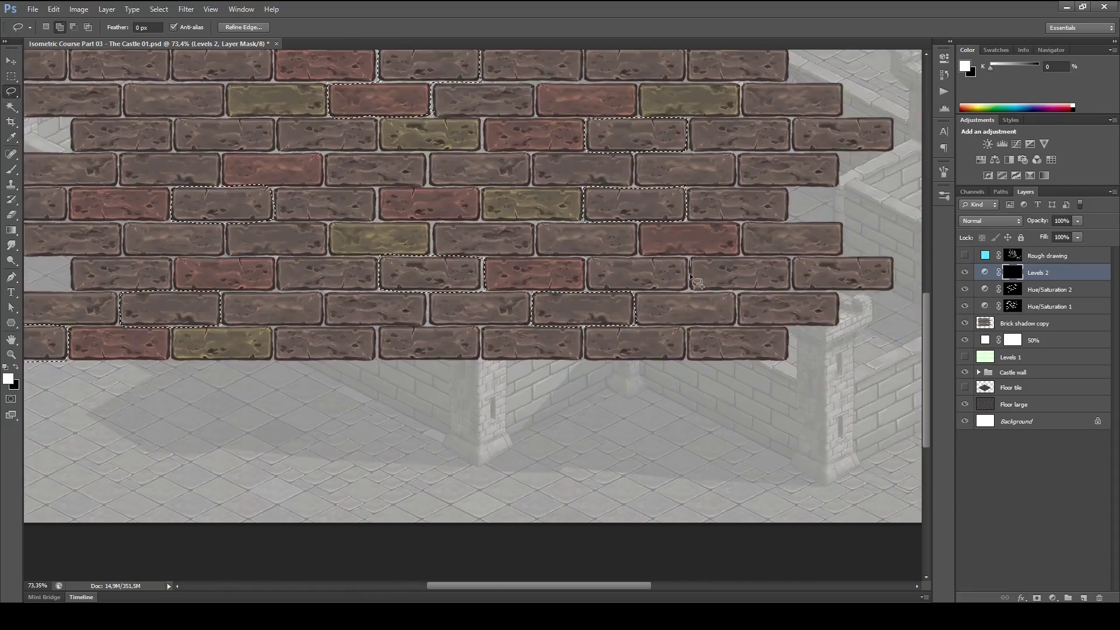
pyautogui.scroll(-5, 690, 273)
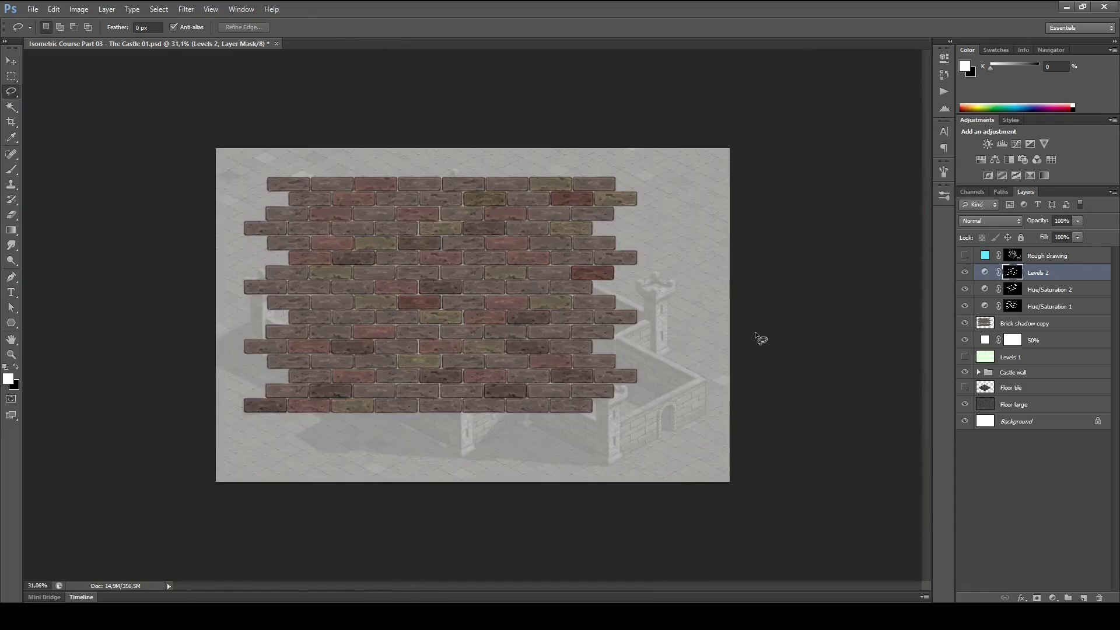
pyautogui.click(965, 272)
pyautogui.click(965, 273)
pyautogui.click(965, 272)
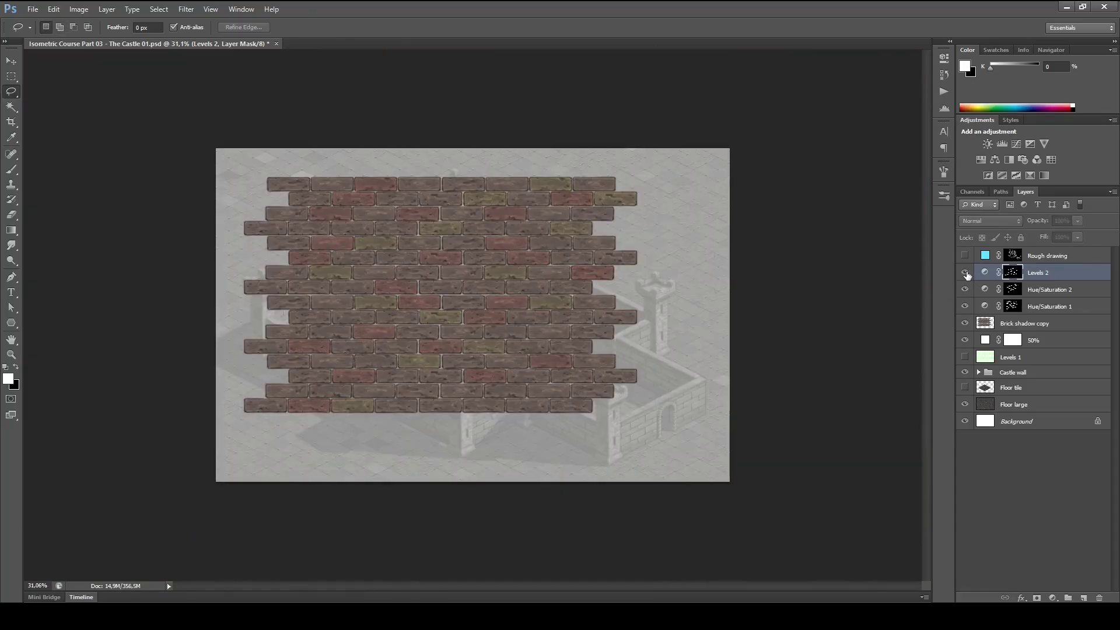
pyautogui.click(965, 272)
# - Lasso the second brick of the first, second and fourth rows, fill them white on the Levels 2 mask and save the file
pyautogui.moveTo(379, 205); pyautogui.dragTo(444, 233)
pyautogui.moveTo(434, 259); pyautogui.dragTo(630, 330)
pyautogui.moveTo(559, 299)
pyautogui.mouseDown()
pyautogui.moveTo(637, 298)
pyautogui.moveTo(613, 316)
pyautogui.mouseUp()
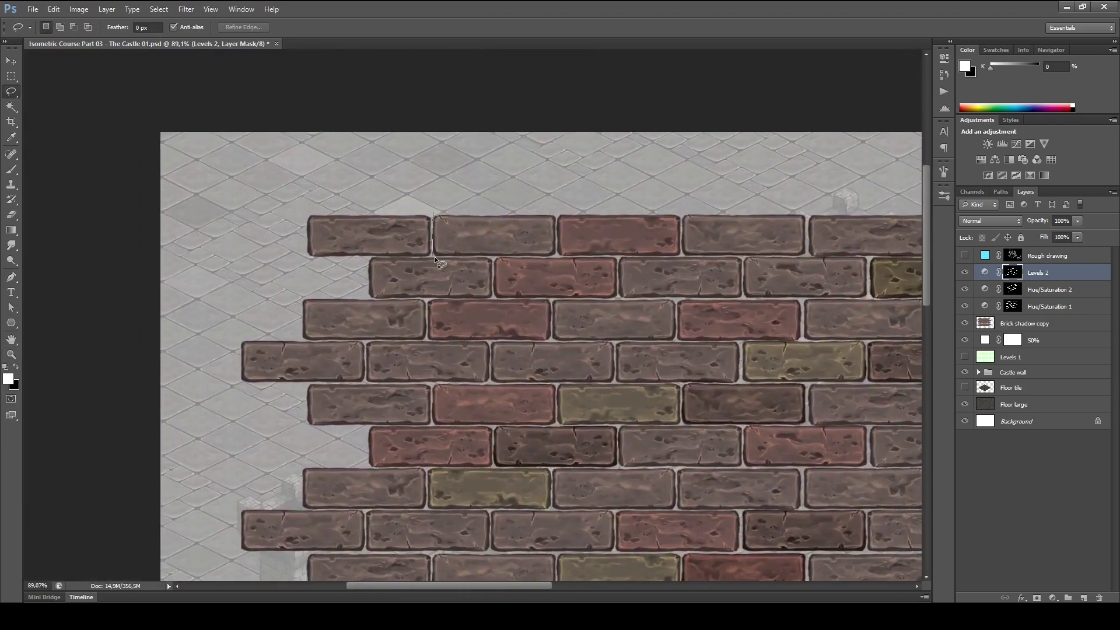
pyautogui.moveTo(477, 258); pyautogui.dragTo(546, 259)
pyautogui.moveTo(550, 215); pyautogui.dragTo(434, 215)
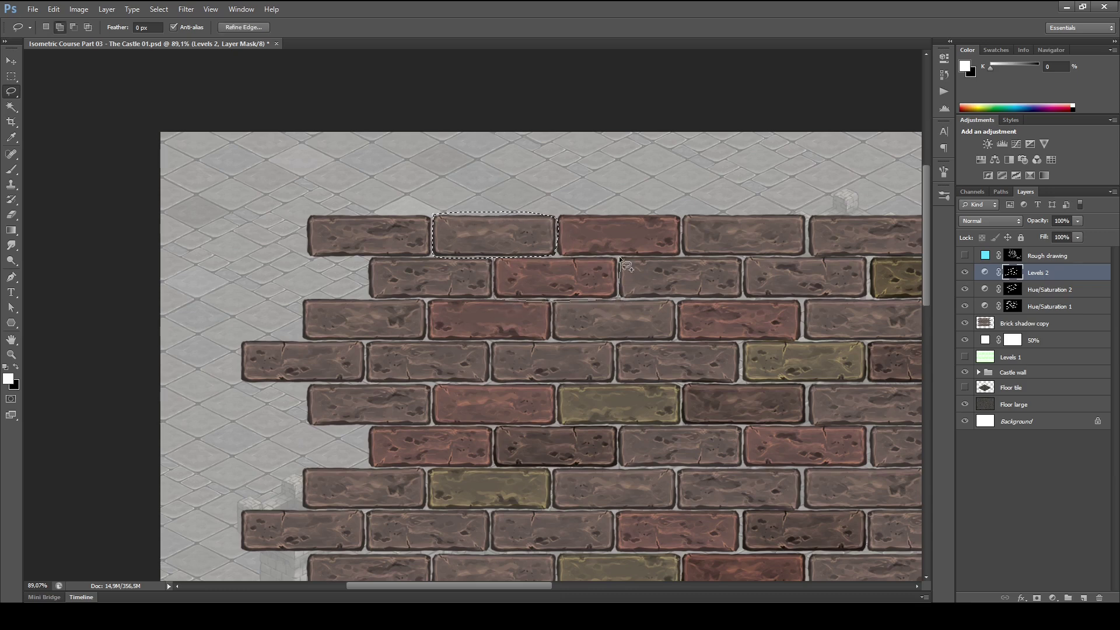
pyautogui.moveTo(618, 257); pyautogui.dragTo(496, 259)
pyautogui.moveTo(693, 359); pyautogui.dragTo(491, 265)
pyautogui.moveTo(550, 304); pyautogui.dragTo(687, 287)
pyautogui.moveTo(479, 264); pyautogui.dragTo(492, 262)
pyautogui.moveTo(431, 221)
pyautogui.mouseDown()
pyautogui.moveTo(433, 250)
pyautogui.moveTo(520, 249)
pyautogui.moveTo(517, 222)
pyautogui.moveTo(431, 225)
pyautogui.mouseUp()
pyautogui.hotkey('alt', 'BackSpace')
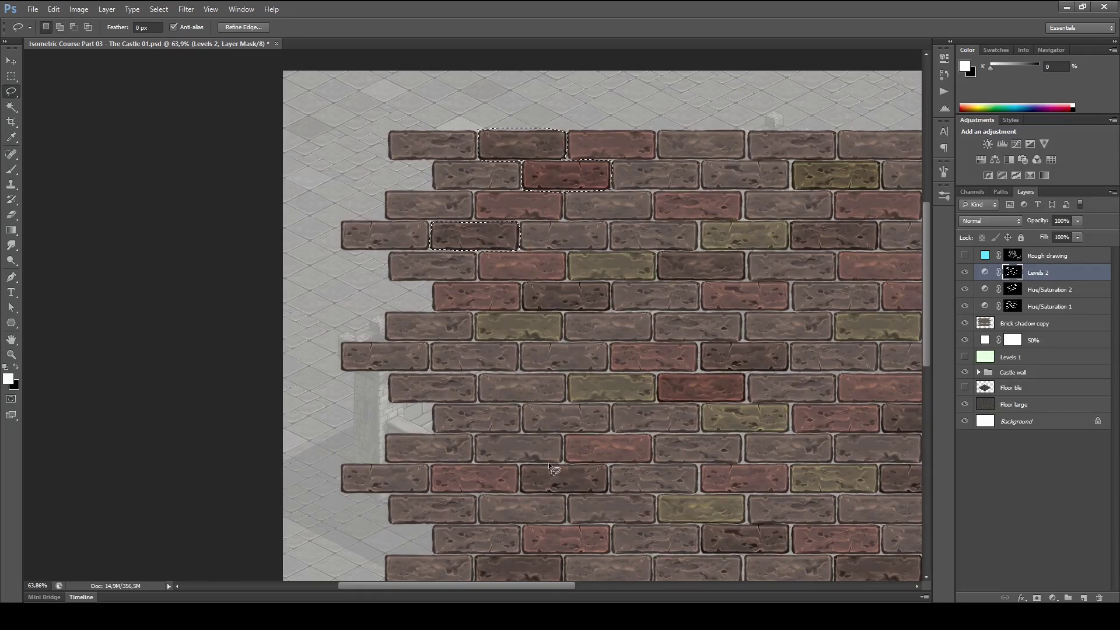
pyautogui.hotkey('ctrl', 's')
pyautogui.hotkey('ctrl', 'd')
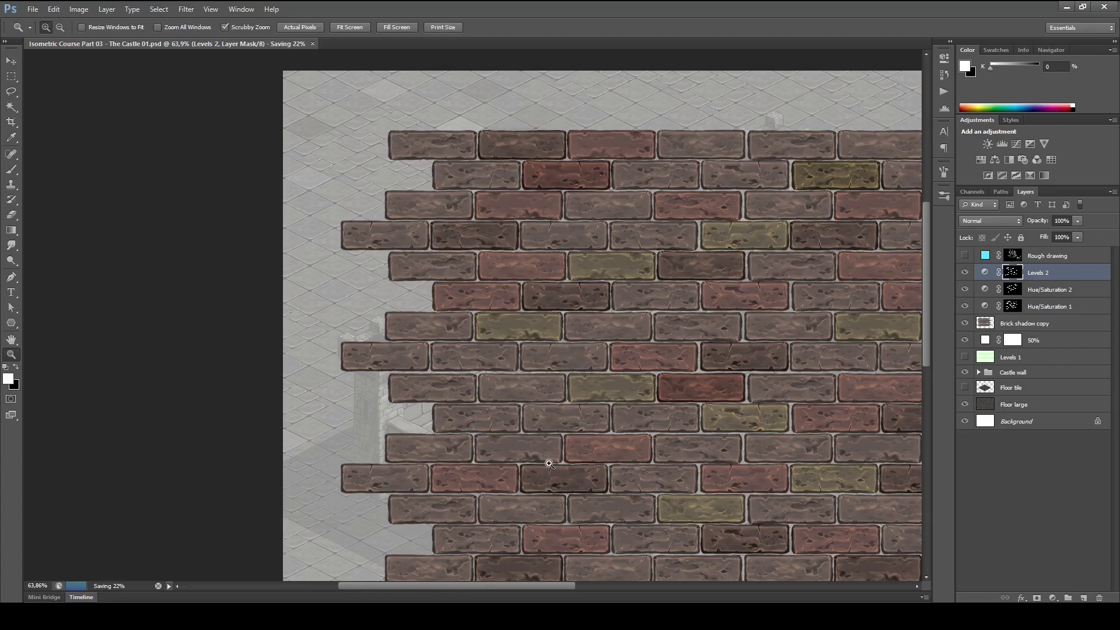
pyautogui.moveTo(550, 466); pyautogui.dragTo(780, 444)
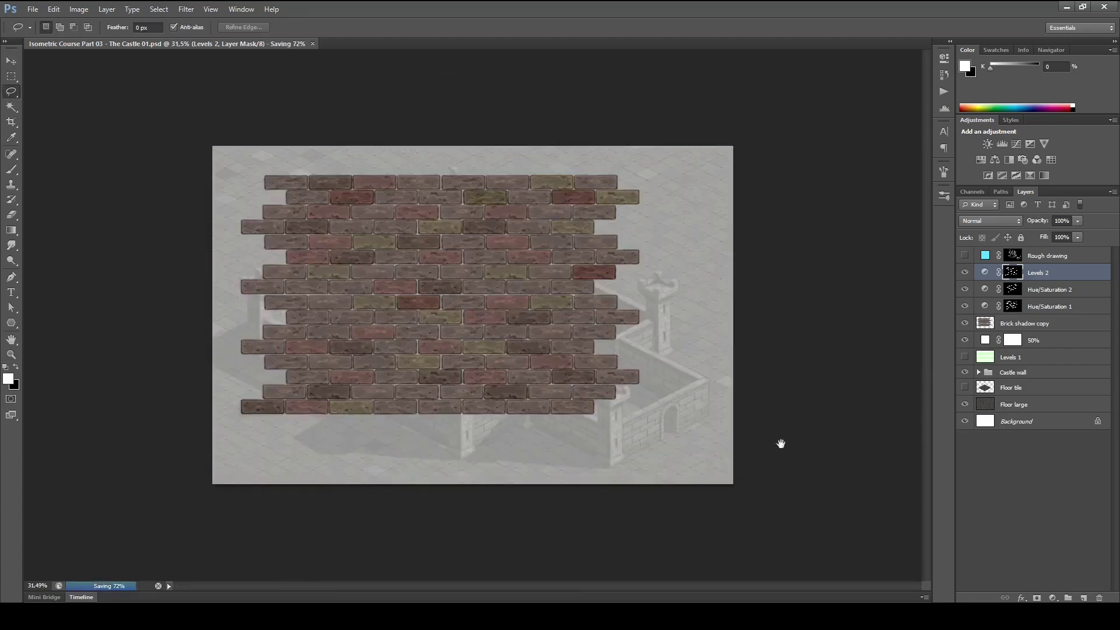
# - Set the Levels 2 black input to 36, readjust its midtones, lower its white output, and compare the wall without Hue/Saturation 2
pyautogui.doubleClick(982, 273)
pyautogui.moveTo(857, 170); pyautogui.dragTo(854, 174)
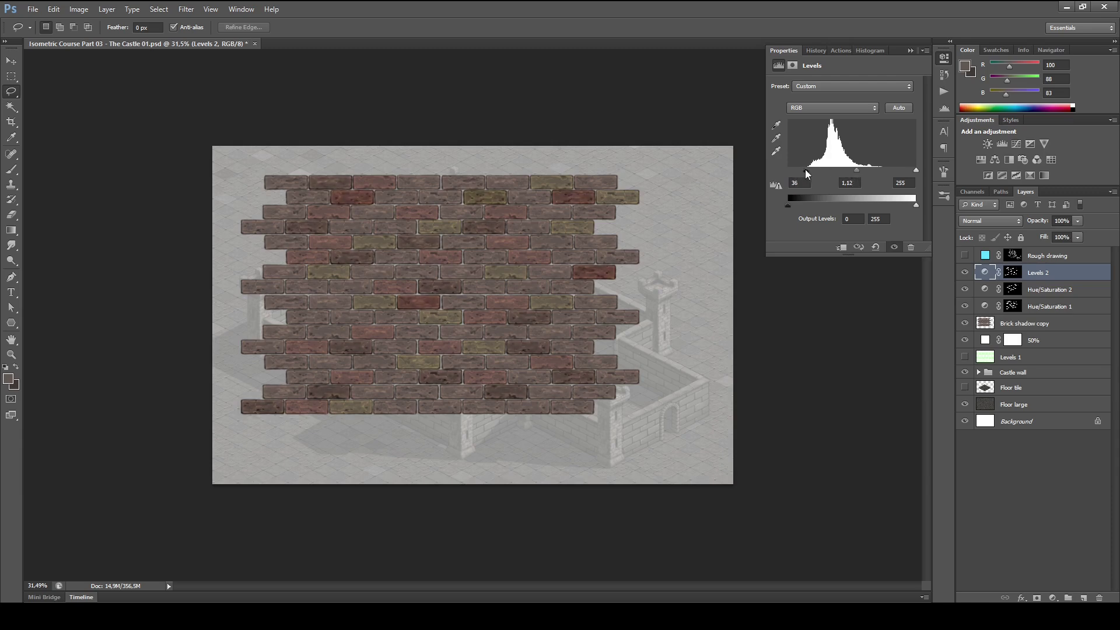
pyautogui.moveTo(856, 171)
pyautogui.mouseDown()
pyautogui.moveTo(808, 171)
pyautogui.moveTo(854, 171)
pyautogui.mouseUp()
pyautogui.moveTo(853, 173); pyautogui.dragTo(854, 173)
pyautogui.moveTo(915, 206); pyautogui.dragTo(910, 207)
pyautogui.click(965, 289)
pyautogui.click(965, 289)
pyautogui.click(965, 288)
pyautogui.click(965, 288)
# - Add a brightening Levels layer above Levels 2 with inputs 6, 0.95 and 220 and black output 14, and invert its mask to black
pyautogui.click(1053, 597)
pyautogui.click(1031, 398)
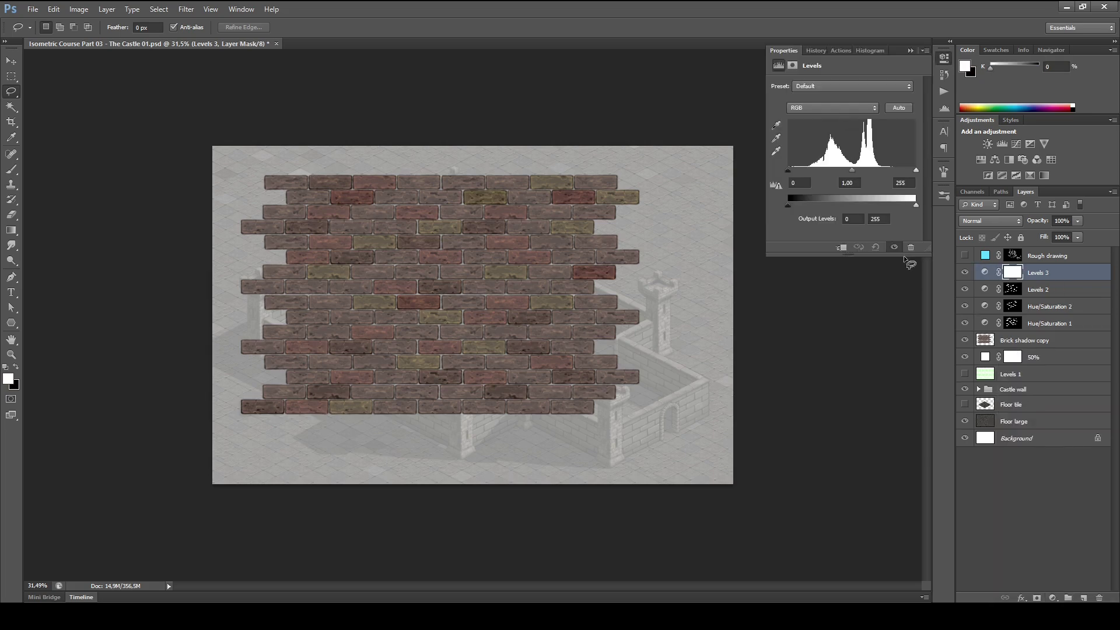
pyautogui.moveTo(916, 171); pyautogui.dragTo(846, 170)
pyautogui.moveTo(788, 205); pyautogui.dragTo(794, 171)
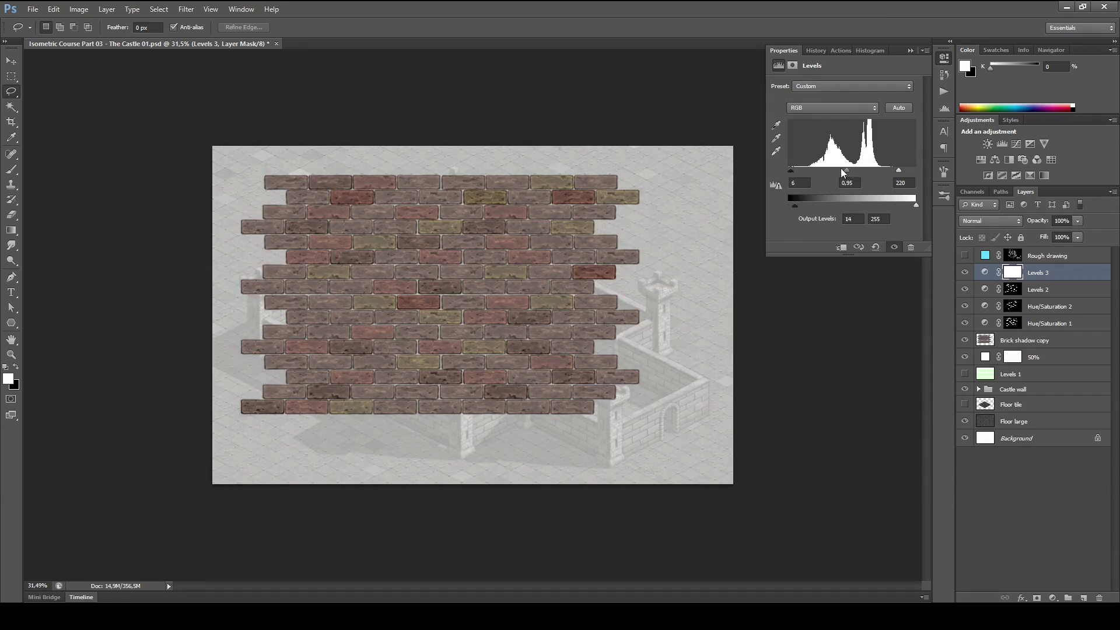
pyautogui.click(965, 272)
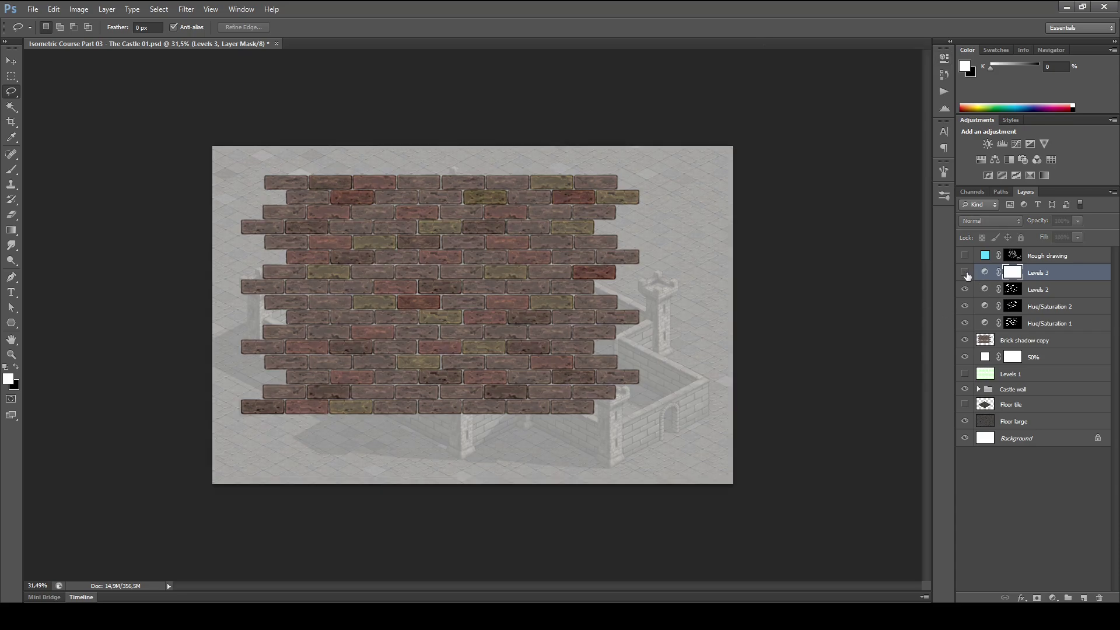
pyautogui.click(964, 273)
pyautogui.hotkey('ctrl', 'i')
# - Lasso the yellow-green brick second in the seventh row, fill it white on the Levels 3 mask and readjust the Levels 3 input
pyautogui.moveTo(654, 310); pyautogui.dragTo(740, 310)
pyautogui.moveTo(436, 308); pyautogui.dragTo(438, 304)
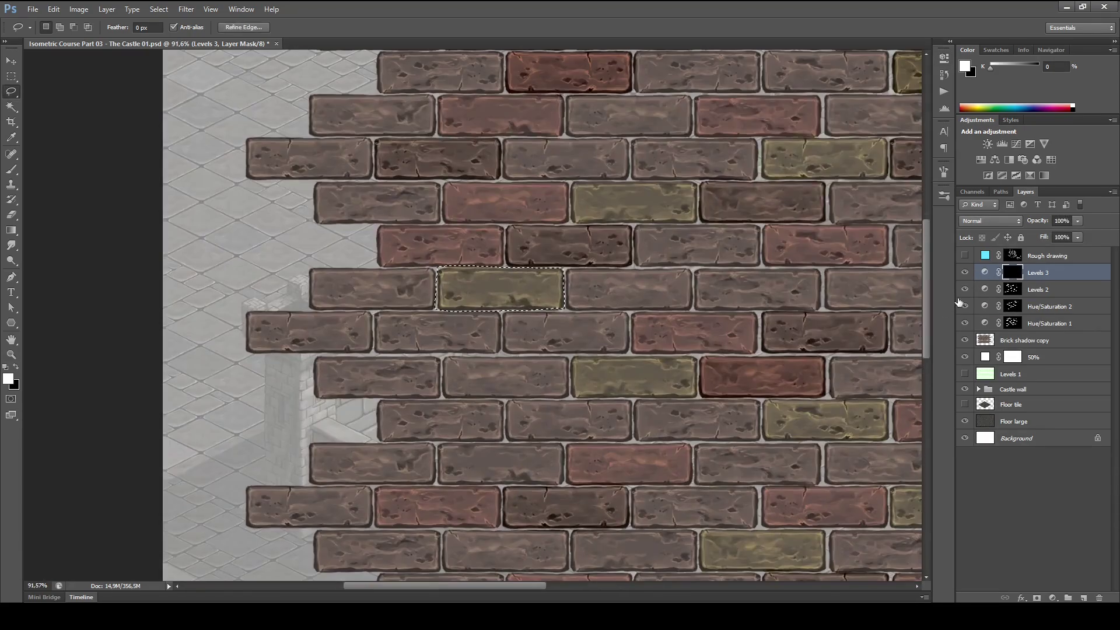
pyautogui.hotkey('alt', 'BackSpace')
pyautogui.doubleClick(985, 273)
pyautogui.moveTo(799, 172); pyautogui.dragTo(795, 173)
pyautogui.click(985, 276)
pyautogui.hotkey('ctrl', 'd')
# - Lasso scattered bricks across the wall into one selection and fill them white on the Levels 3 mask
pyautogui.moveTo(571, 315); pyautogui.dragTo(513, 314)
pyautogui.moveTo(409, 291); pyautogui.dragTo(461, 291)
pyautogui.press('l')
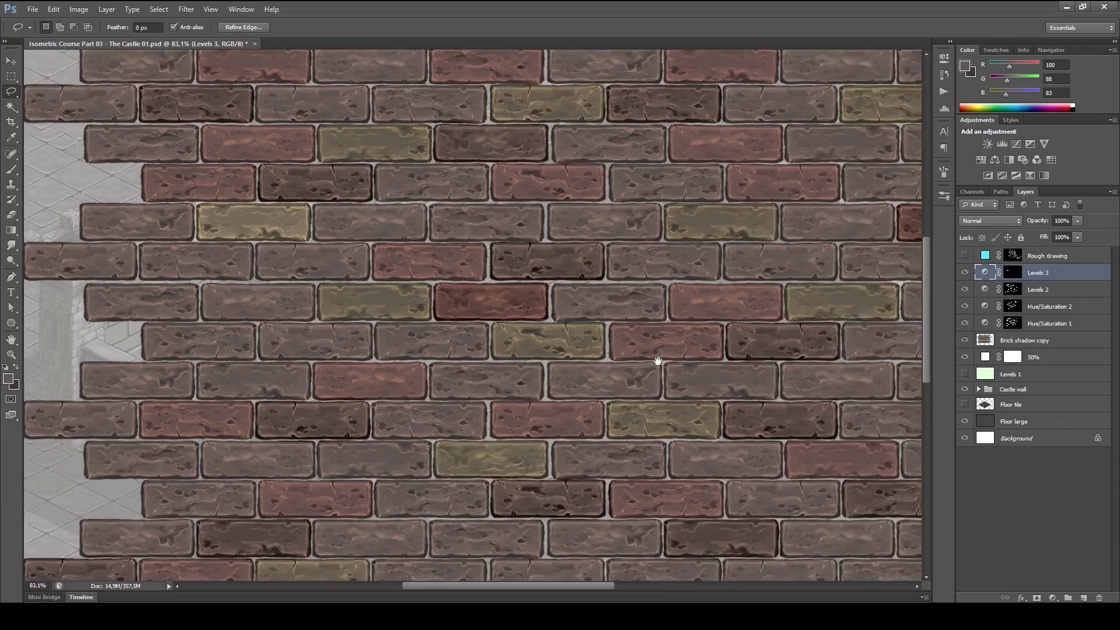
pyautogui.moveTo(658, 360); pyautogui.dragTo(596, 337)
pyautogui.moveTo(596, 257)
pyautogui.mouseDown()
pyautogui.moveTo(594, 272)
pyautogui.moveTo(596, 258)
pyautogui.mouseUp()
pyautogui.moveTo(499, 291)
pyautogui.mouseDown()
pyautogui.moveTo(615, 331)
pyautogui.moveTo(500, 293)
pyautogui.mouseUp()
pyautogui.moveTo(688, 93); pyautogui.dragTo(618, 352)
pyautogui.moveTo(204, 78); pyautogui.dragTo(593, 237)
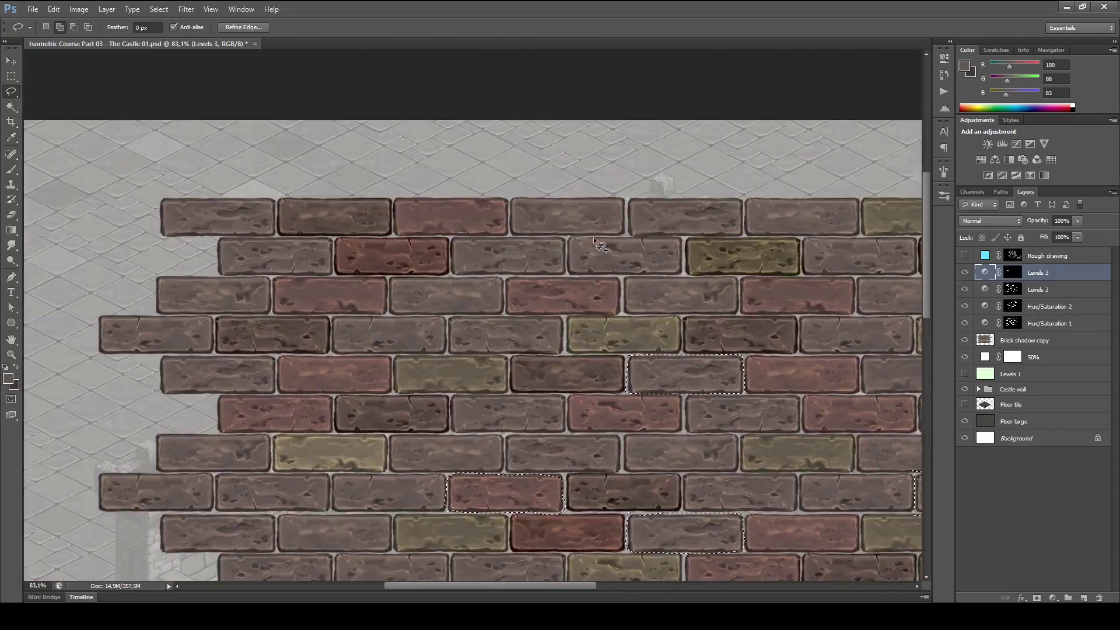
pyautogui.moveTo(626, 514); pyautogui.dragTo(628, 515)
pyautogui.click(1013, 272)
pyautogui.hotkey('alt', 'BackSpace')
pyautogui.hotkey('ctrl', 'd')
# - Lasso more bricks in the wall's lower left, fill them white on the Levels 3 mask, and compare without Levels 3 and Hue/Saturation 1
pyautogui.moveTo(572, 315)
pyautogui.mouseDown()
pyautogui.moveTo(514, 315)
pyautogui.moveTo(572, 315)
pyautogui.mouseUp()
pyautogui.moveTo(563, 283); pyautogui.dragTo(654, 286)
pyautogui.moveTo(648, 432); pyautogui.dragTo(410, 266)
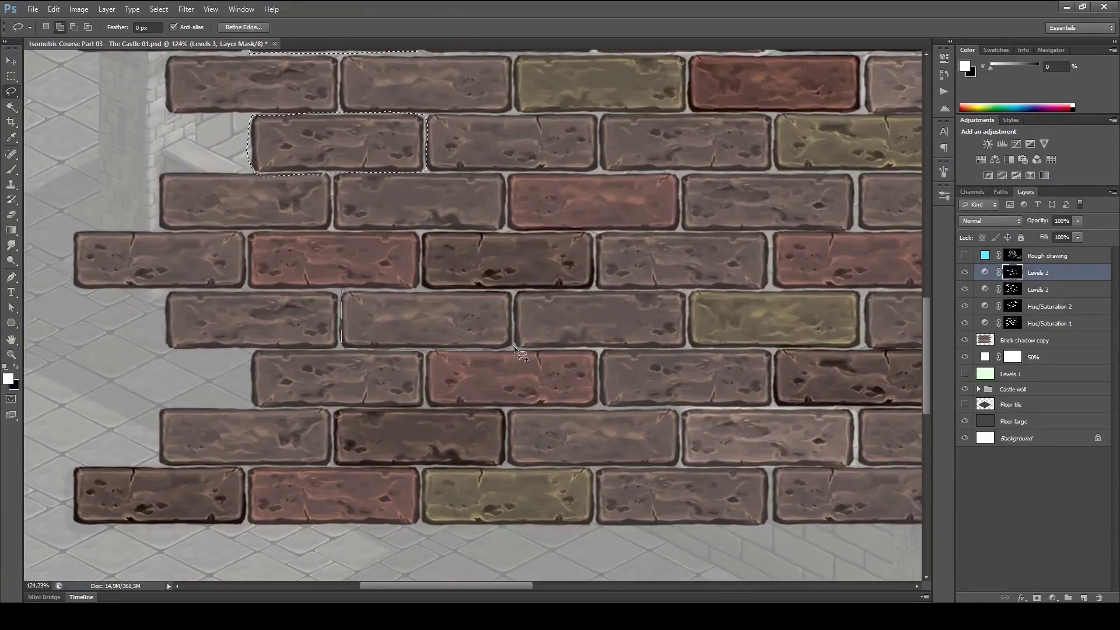
pyautogui.moveTo(516, 354); pyautogui.dragTo(502, 292)
pyautogui.hotkey('alt', 'BackSpace')
pyautogui.hotkey('ctrl', 'd')
pyautogui.moveTo(572, 315); pyautogui.dragTo(513, 315)
pyautogui.click(967, 273)
pyautogui.click(966, 273)
pyautogui.click(965, 323)
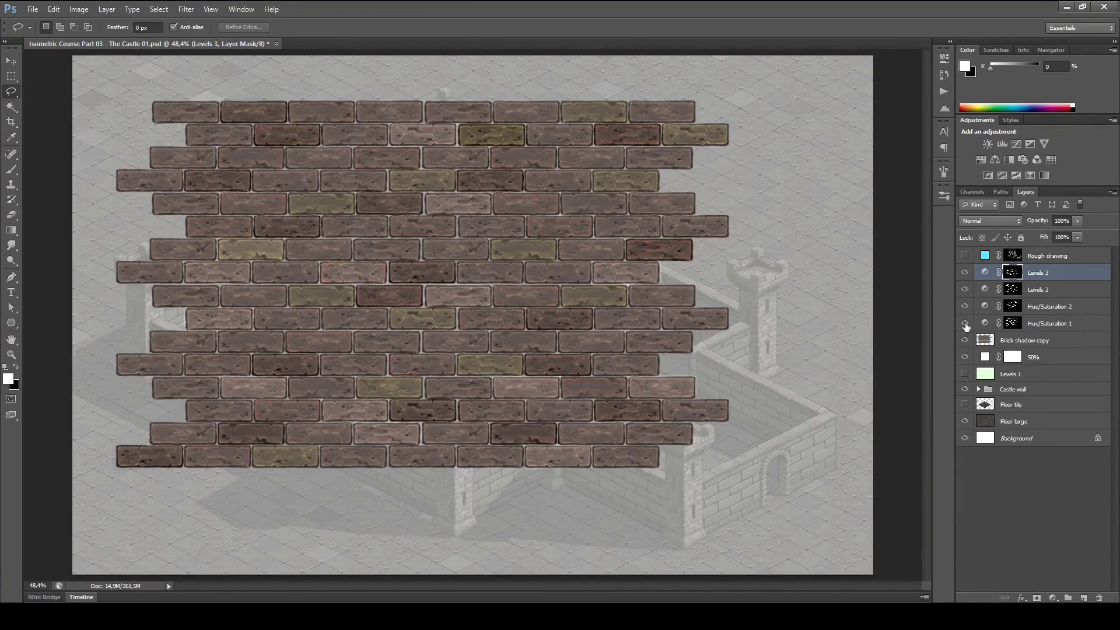
pyautogui.click(965, 323)
# - Set the Hue/Saturation 2 saturation to +14 and reduce the saturation of Hue/Saturation 1 for subtler red bricks
pyautogui.doubleClick(985, 307)
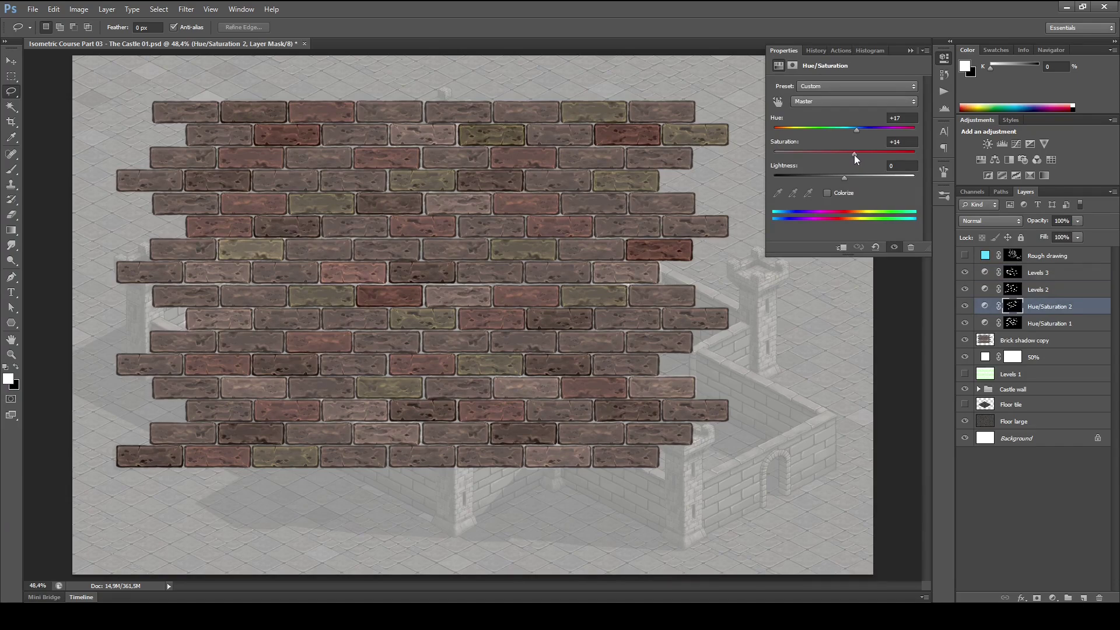
pyautogui.click(985, 325)
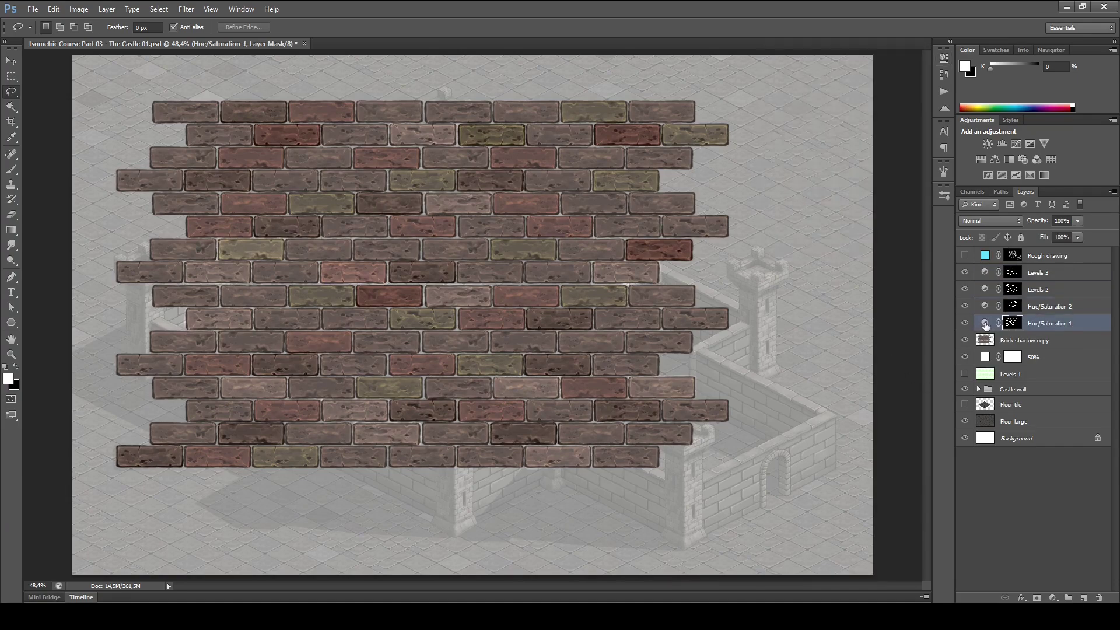
pyautogui.doubleClick(986, 324)
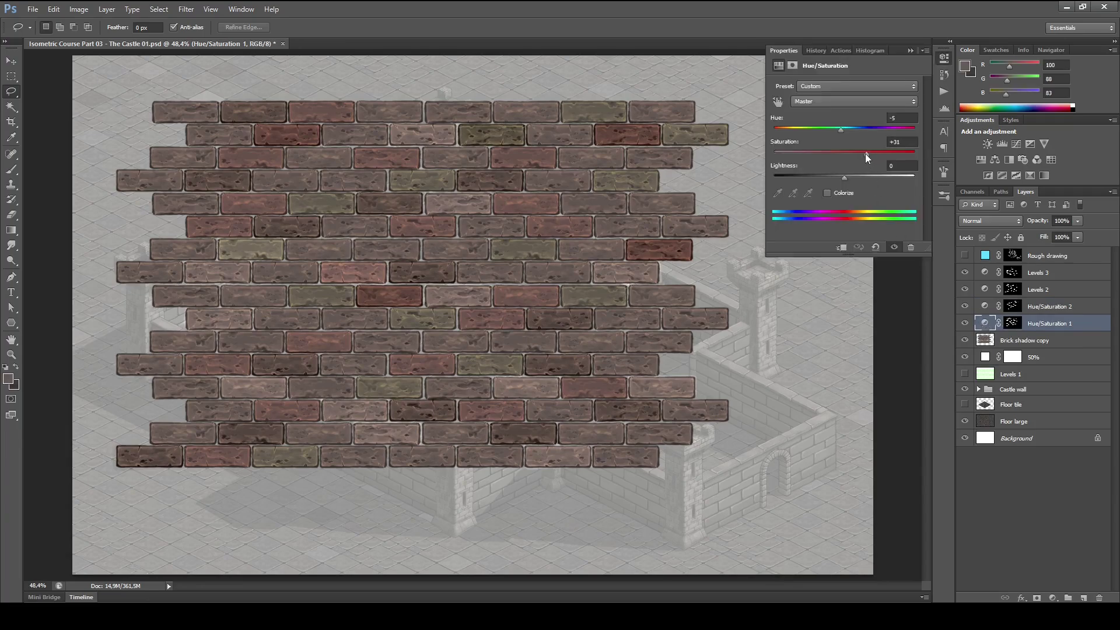
pyautogui.moveTo(855, 153); pyautogui.dragTo(841, 152)
# - Compare the wall with the Hue/Saturation 1, Levels 2 and Levels 3 adjustments each switched off and on
pyautogui.click(964, 323)
pyautogui.click(966, 324)
pyautogui.click(965, 325)
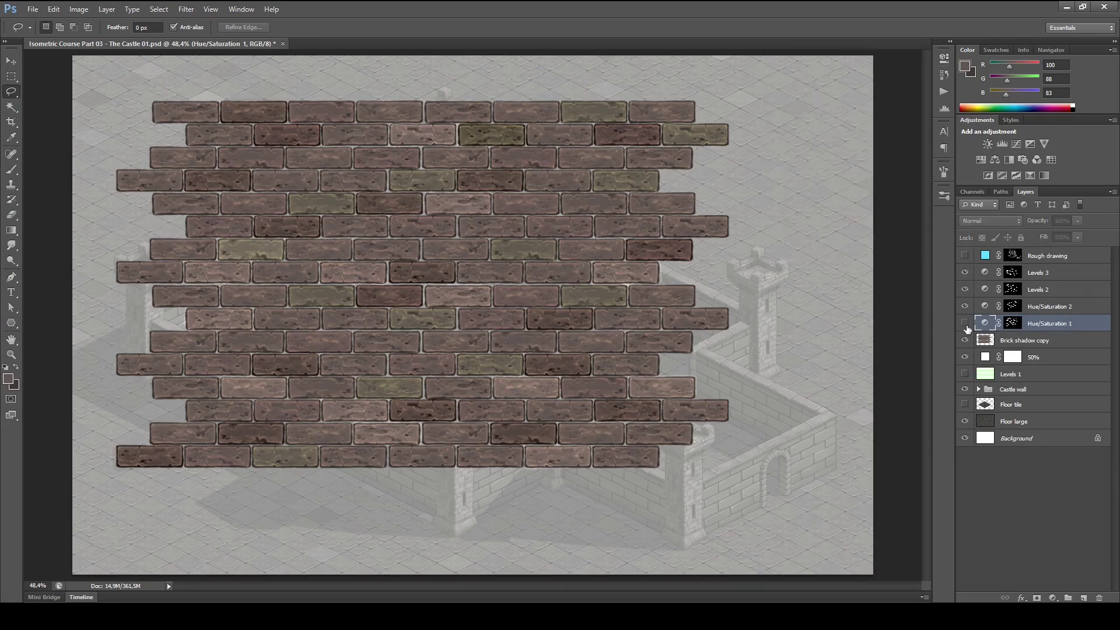
pyautogui.click(965, 325)
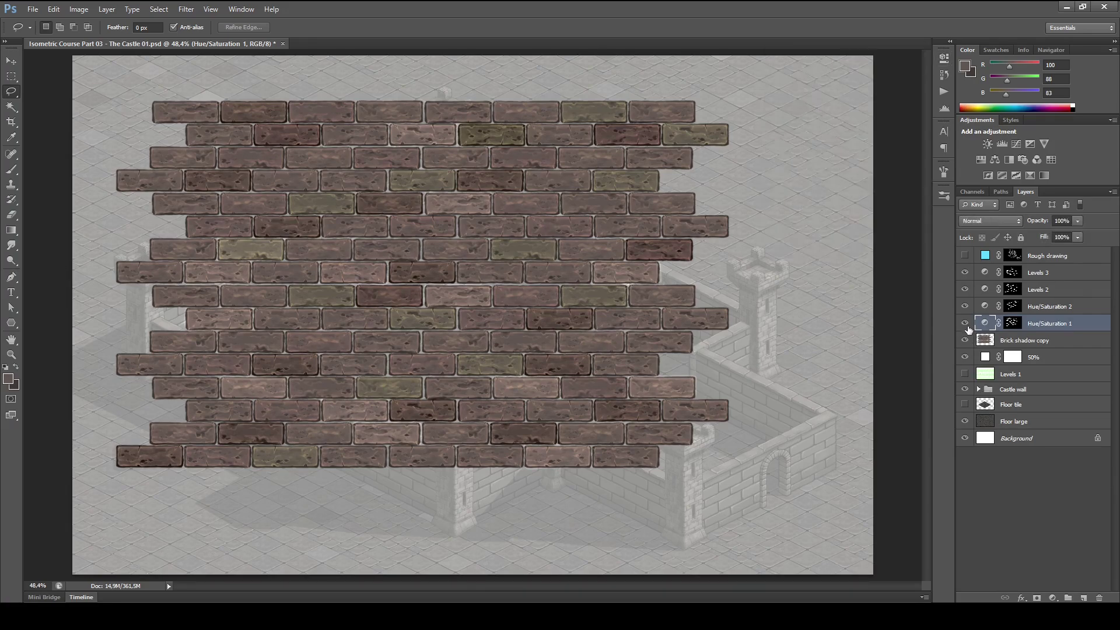
pyautogui.click(965, 291)
pyautogui.click(965, 290)
pyautogui.click(965, 273)
pyautogui.click(965, 273)
pyautogui.click(964, 273)
pyautogui.click(965, 273)
# - Merge the layers from Levels 3 down to Brick shadow copy into one layer and name it Bricks
pyautogui.click(1043, 273)
pyautogui.keyDown('shift'); pyautogui.click(1040, 338); pyautogui.keyUp('shift')
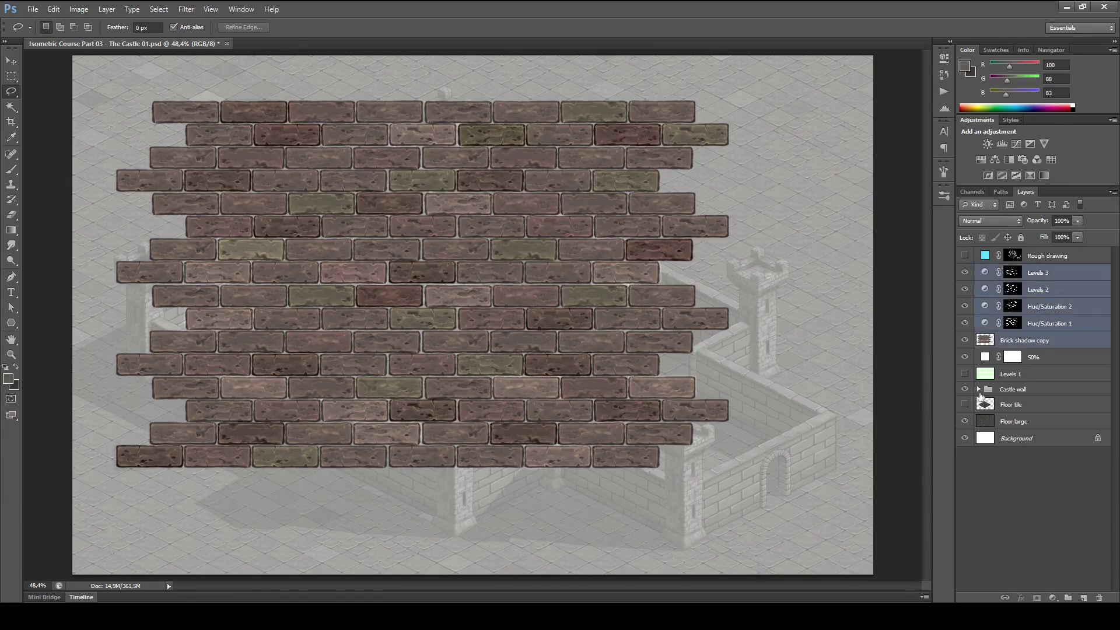
pyautogui.hotkey('ctrl', 'e')
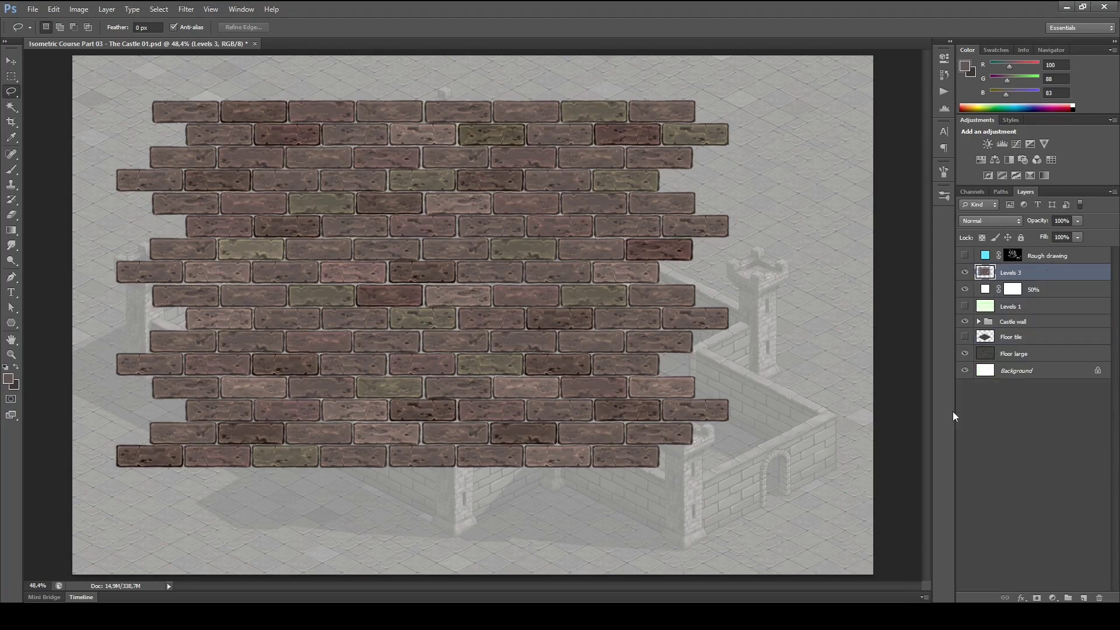
pyautogui.click(964, 273)
pyautogui.click(965, 273)
pyautogui.write('Bricks')
pyautogui.press('Return')
# - Leave the wall untransformed and rename the merged layer Bricks Base
pyautogui.hotkey('ctrl', 't')
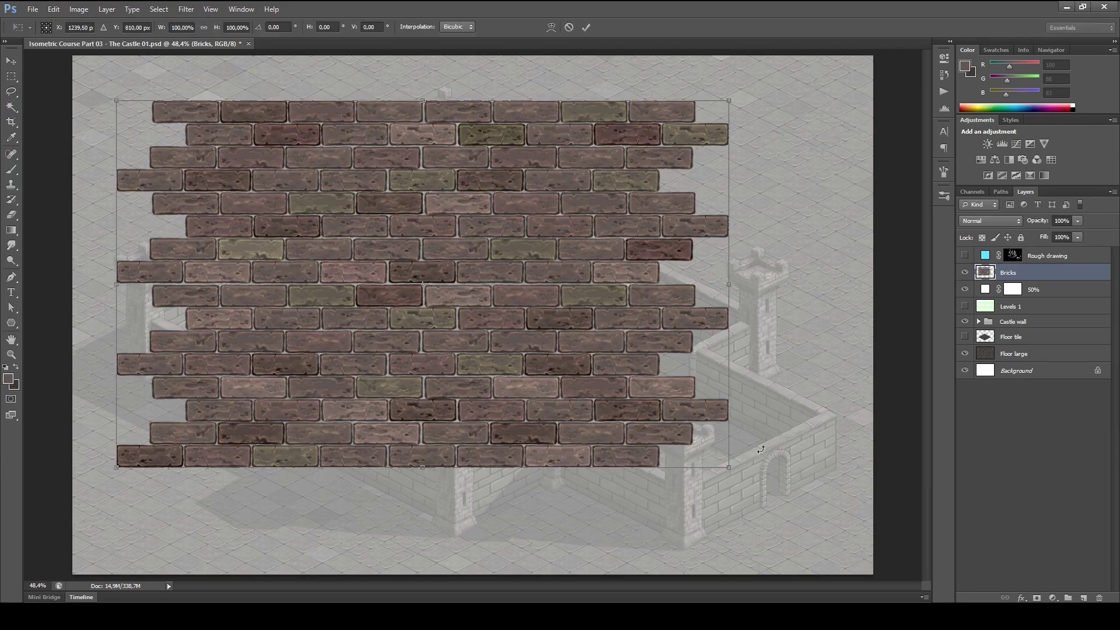
pyautogui.press('Escape')
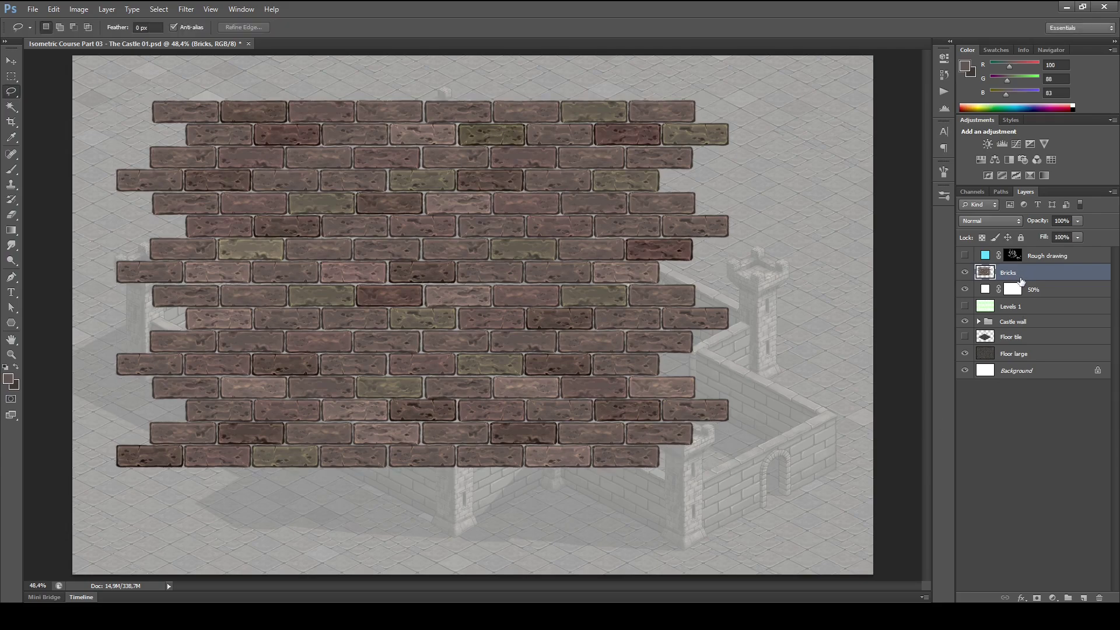
pyautogui.doubleClick(1009, 272)
pyautogui.write('Base')
pyautogui.press('Return')
# - Duplicate the Bricks Base layer and move the original directly above the Background layer
pyautogui.hotkey('ctrl', 'j')
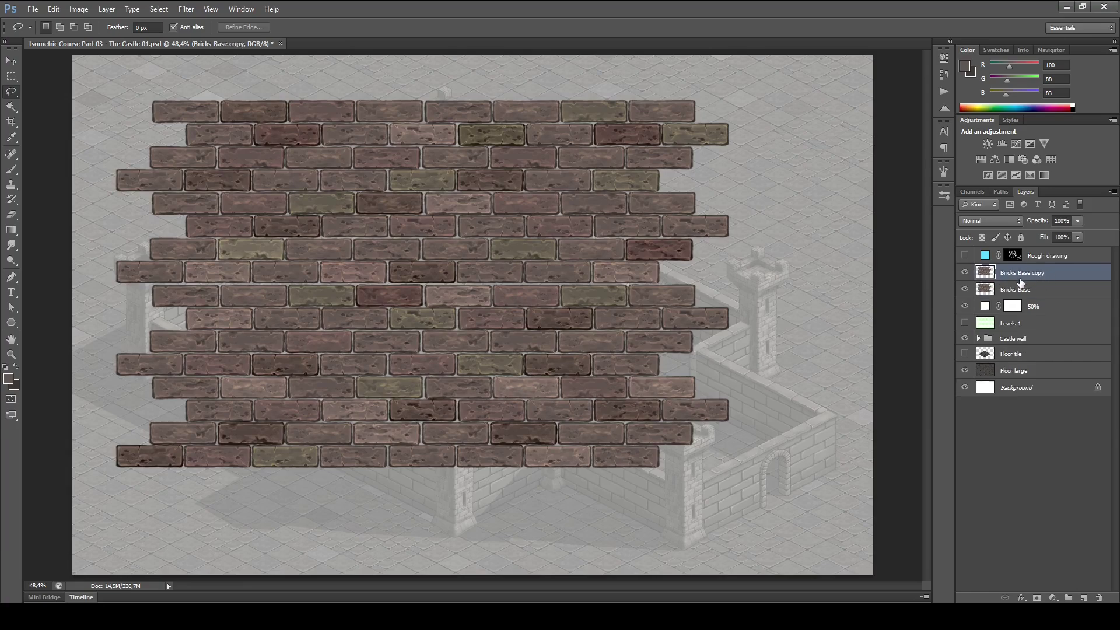
pyautogui.moveTo(1041, 267); pyautogui.dragTo(1035, 380)
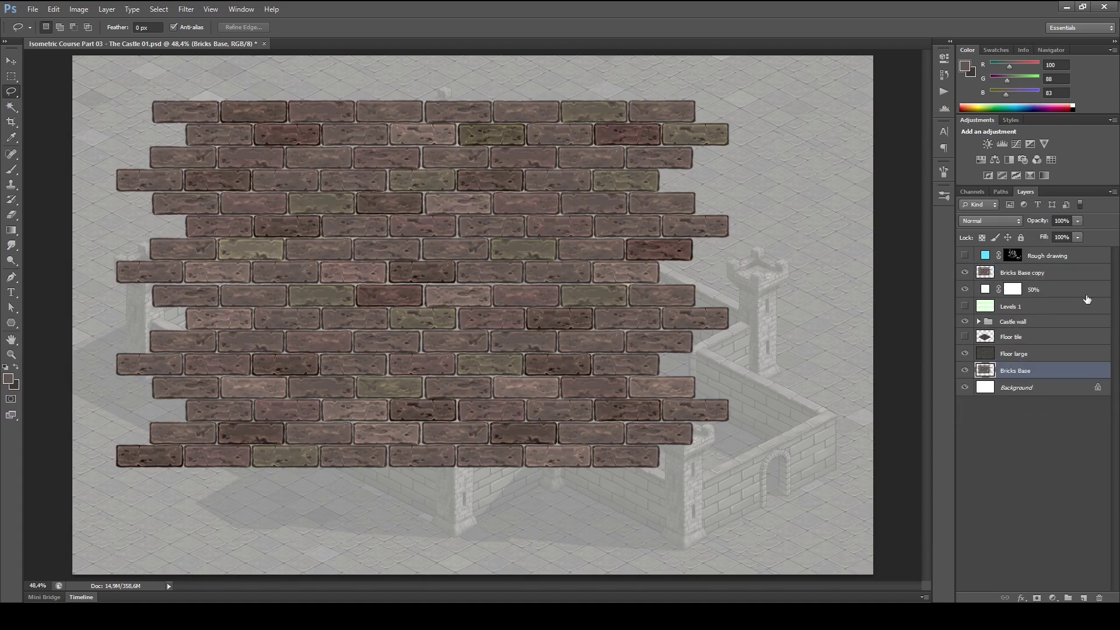
# - Hide the Bricks Base layer and rename its copy Bricks Wall
pyautogui.click(964, 371)
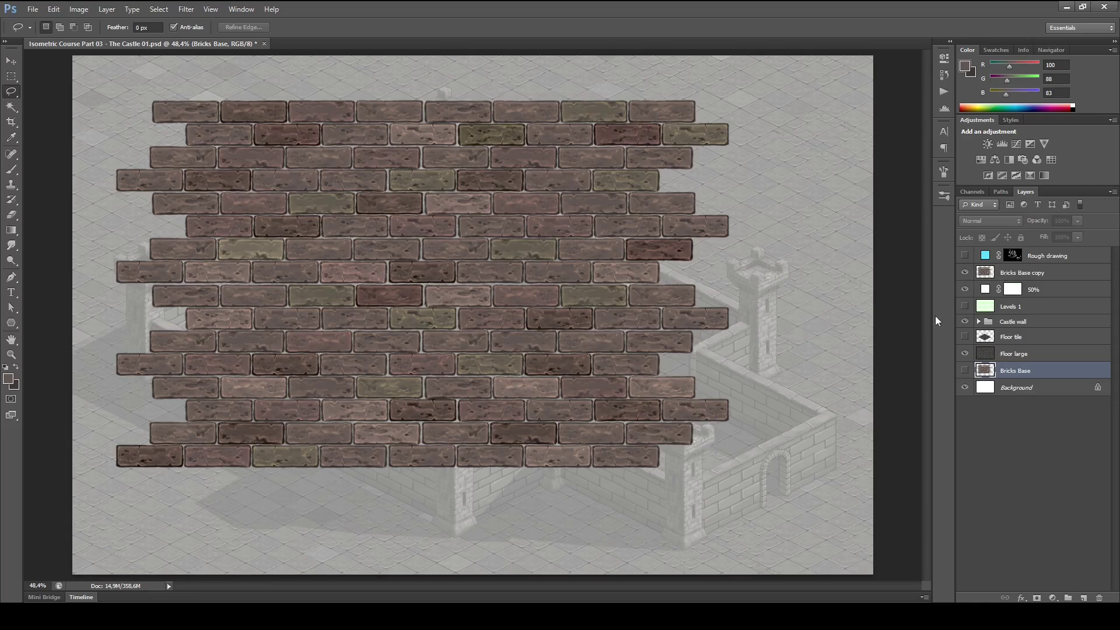
pyautogui.click(1041, 273)
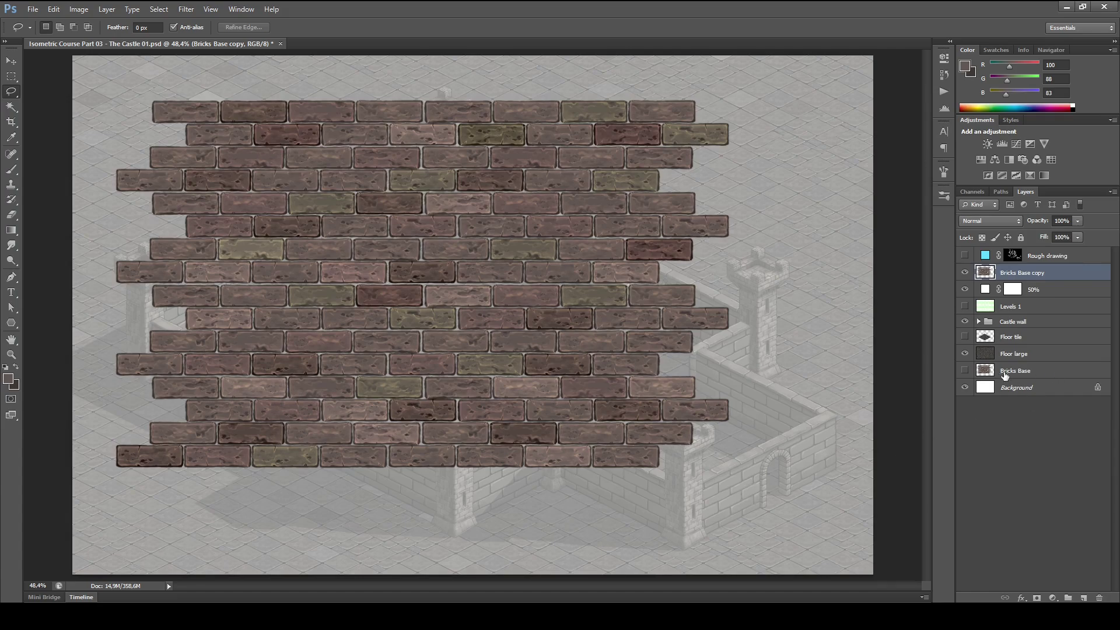
pyautogui.doubleClick(1036, 277)
pyautogui.press('Right')
pyautogui.press('BackSpace')
pyautogui.press('BackSpace')
pyautogui.press('BackSpace')
pyautogui.press('Return')
# - Scale the Bricks Wall layer down proportionally to about 56%, keeping its upper-left corner in place
pyautogui.hotkey('ctrl', 't')
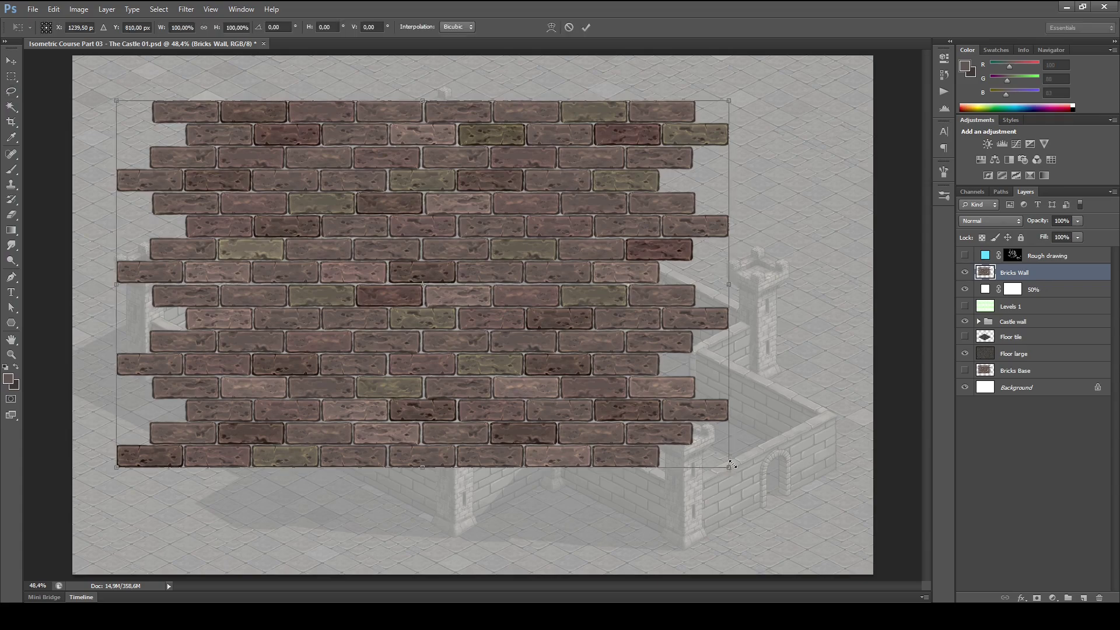
pyautogui.moveTo(729, 468)
pyautogui.mouseDown()
pyautogui.moveTo(508, 369)
pyautogui.moveTo(518, 374)
pyautogui.moveTo(450, 326)
pyautogui.mouseUp()
pyautogui.press('Return')
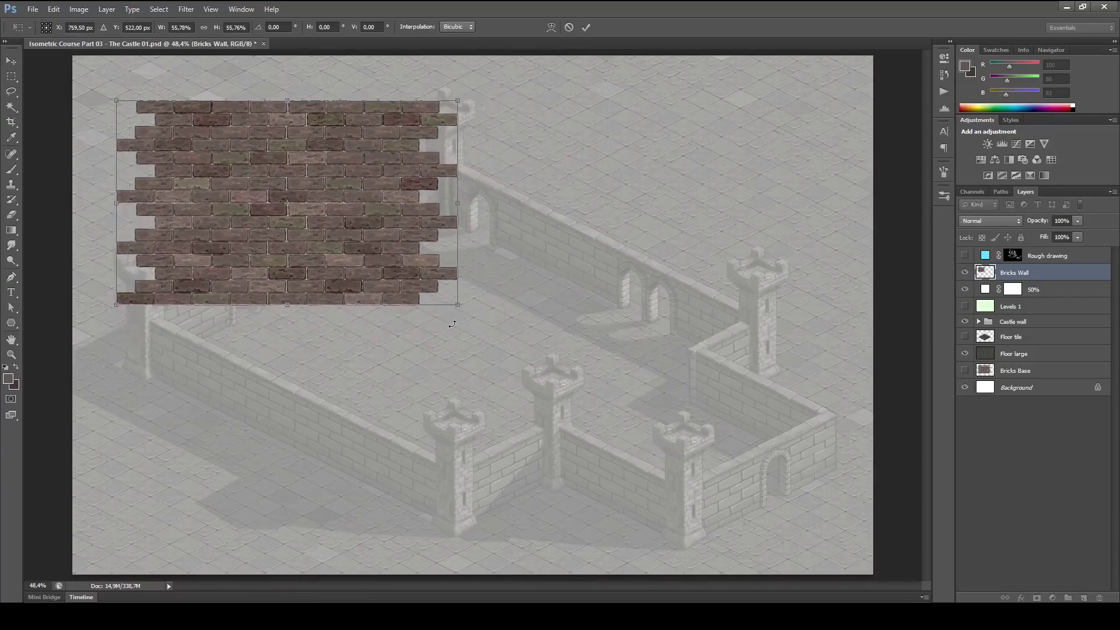
# - Duplicate the Bricks Wall layer and place the copy beside the original so their staggered brick ends interlock
pyautogui.press('l')
pyautogui.hotkey('ctrl', 'j')
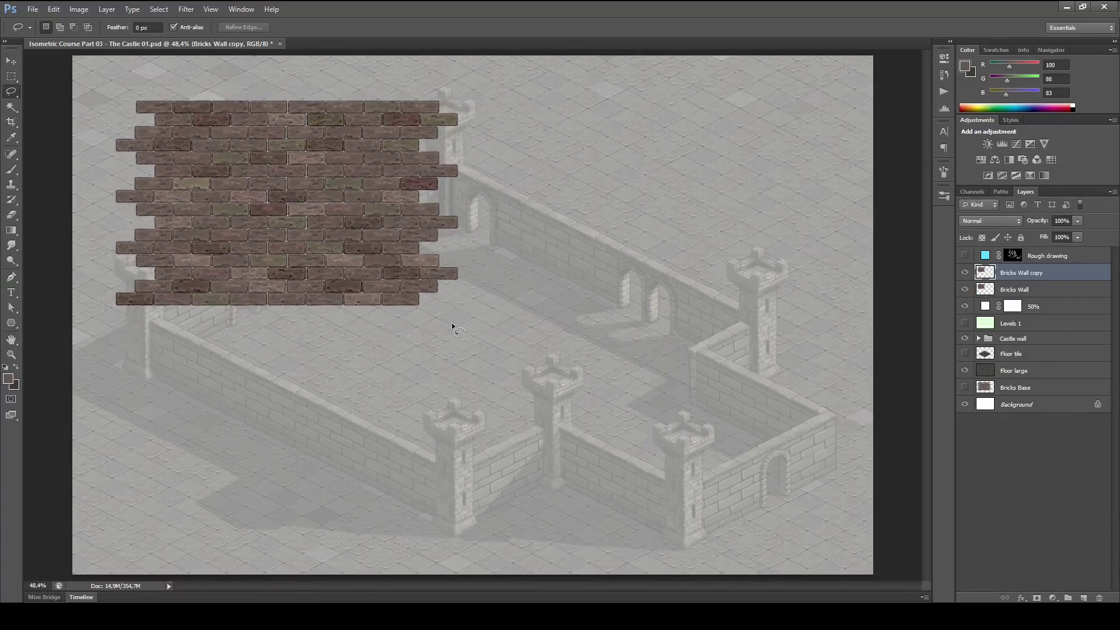
pyautogui.press('t')
pyautogui.click(340, 247)
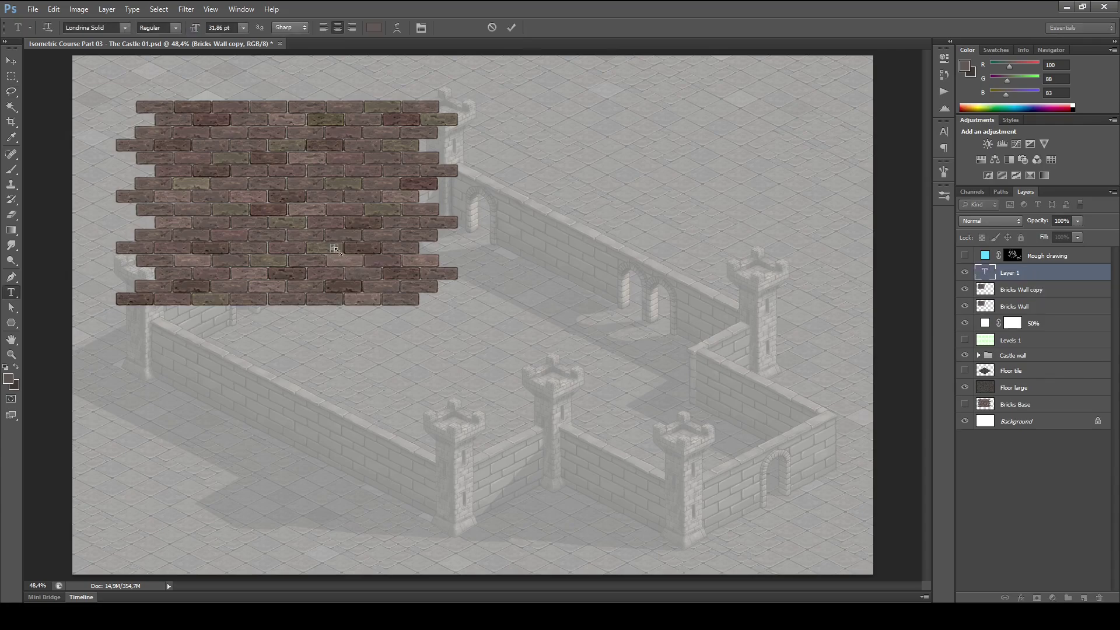
pyautogui.press('Escape')
pyautogui.press('v')
pyautogui.moveTo(343, 251); pyautogui.dragTo(626, 265)
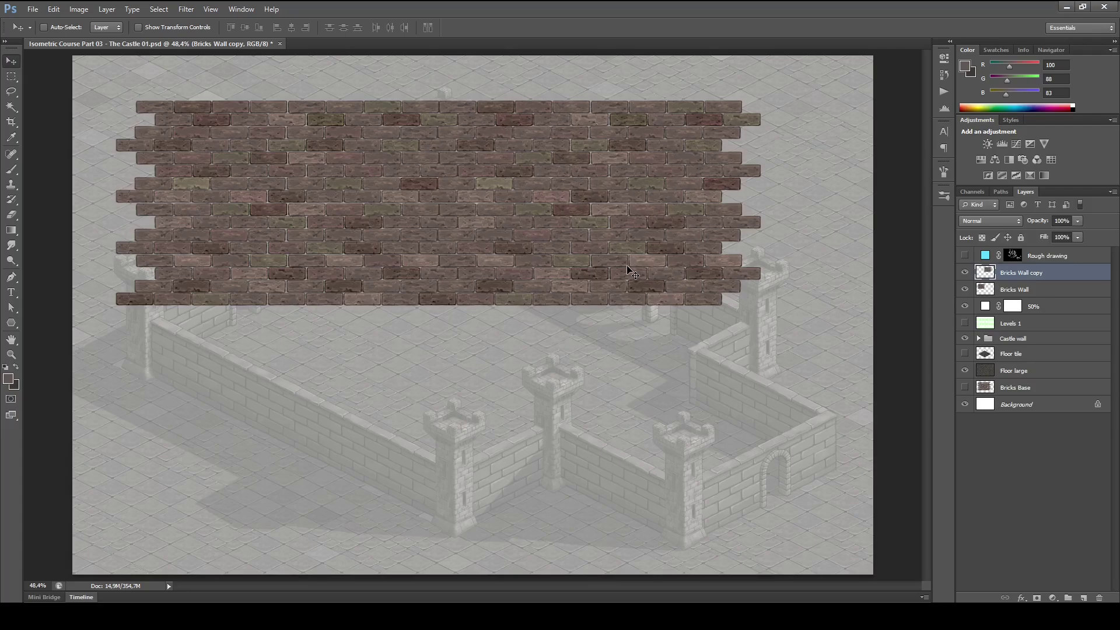
# - Nudge the wall copy slightly to the right to align the seam, and merge it into Bricks Wall
pyautogui.hotkey('ctrl', 'space')
pyautogui.moveTo(456, 268); pyautogui.dragTo(527, 289)
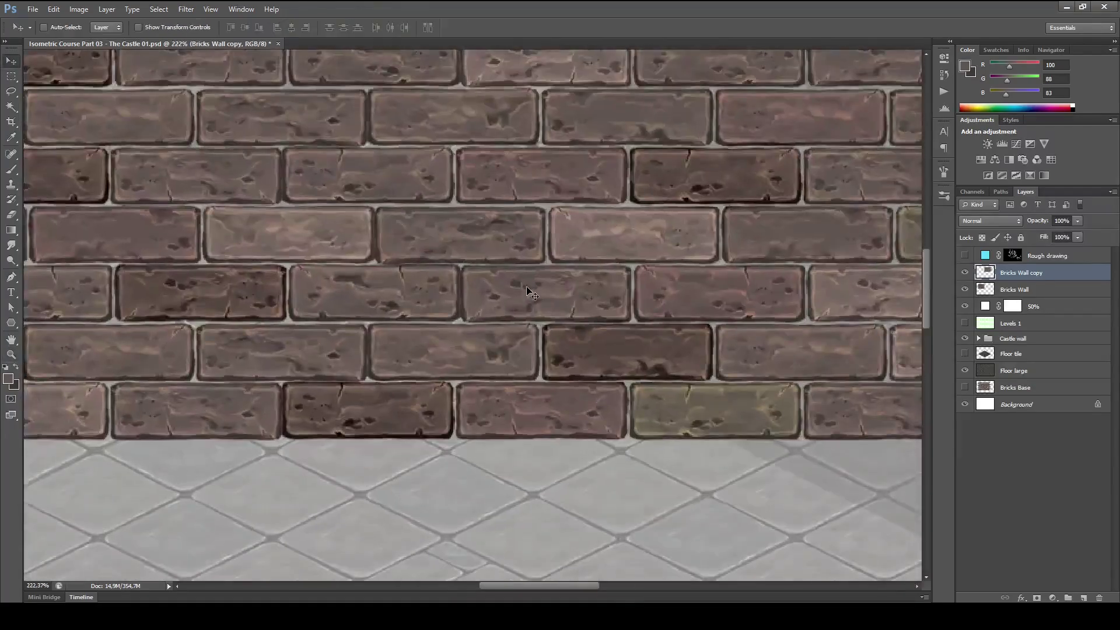
pyautogui.press('Right')
pyautogui.press('Right')
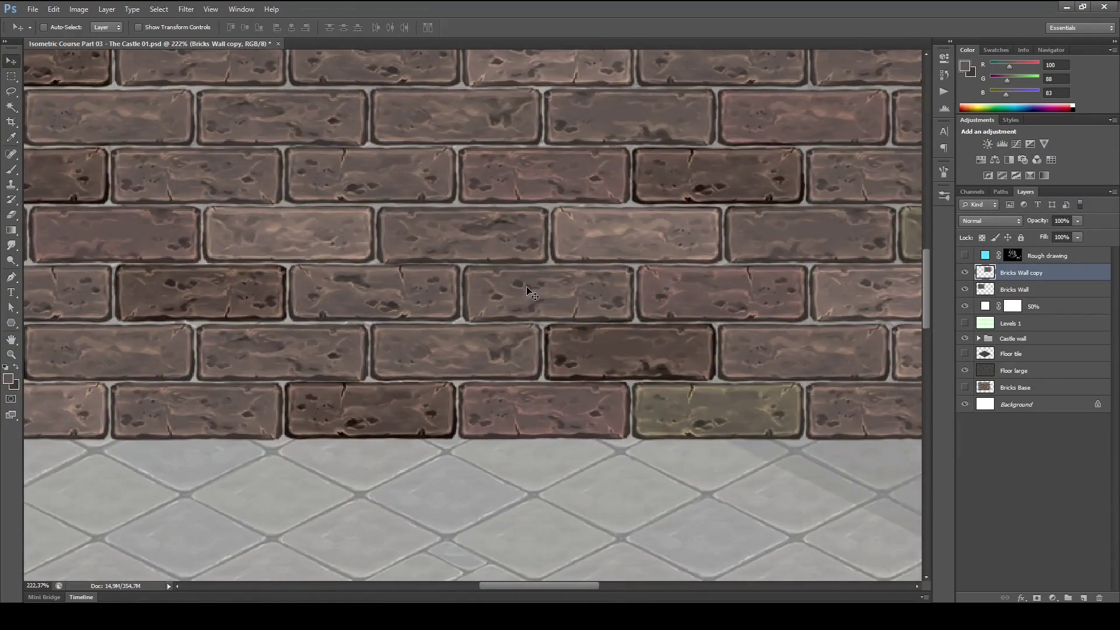
pyautogui.hotkey('ctrl', 'e')
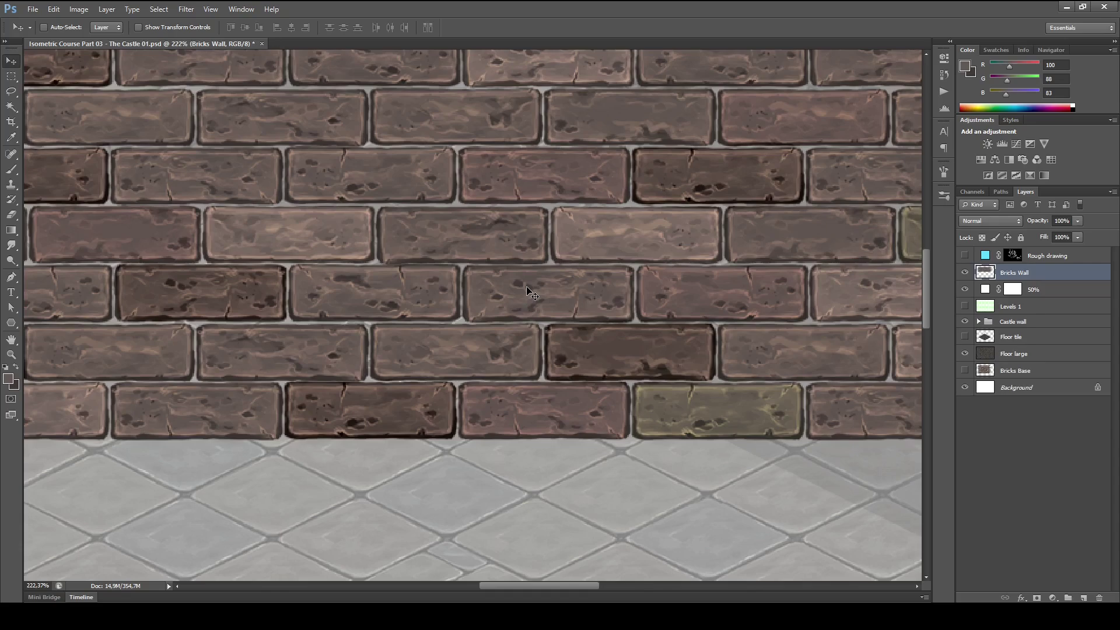
# - Copy the widened wall directly beneath itself to double its height and merge the copy into Bricks Wall
pyautogui.hotkey('ctrl', '0')
pyautogui.moveTo(565, 187); pyautogui.dragTo(564, 393)
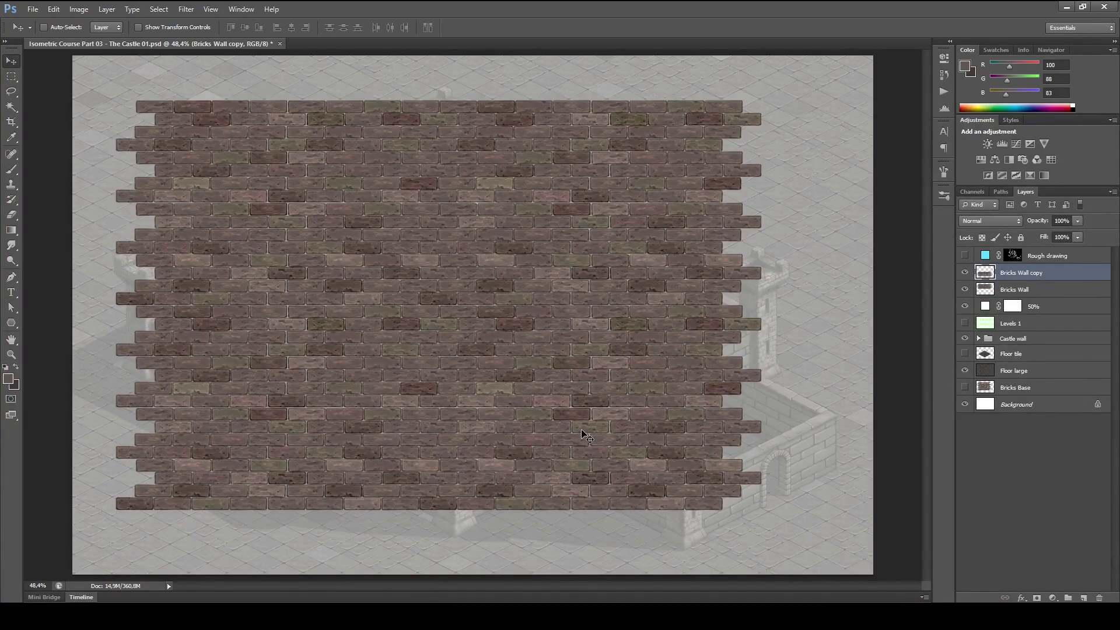
pyautogui.hotkey('ctrl', 'e')
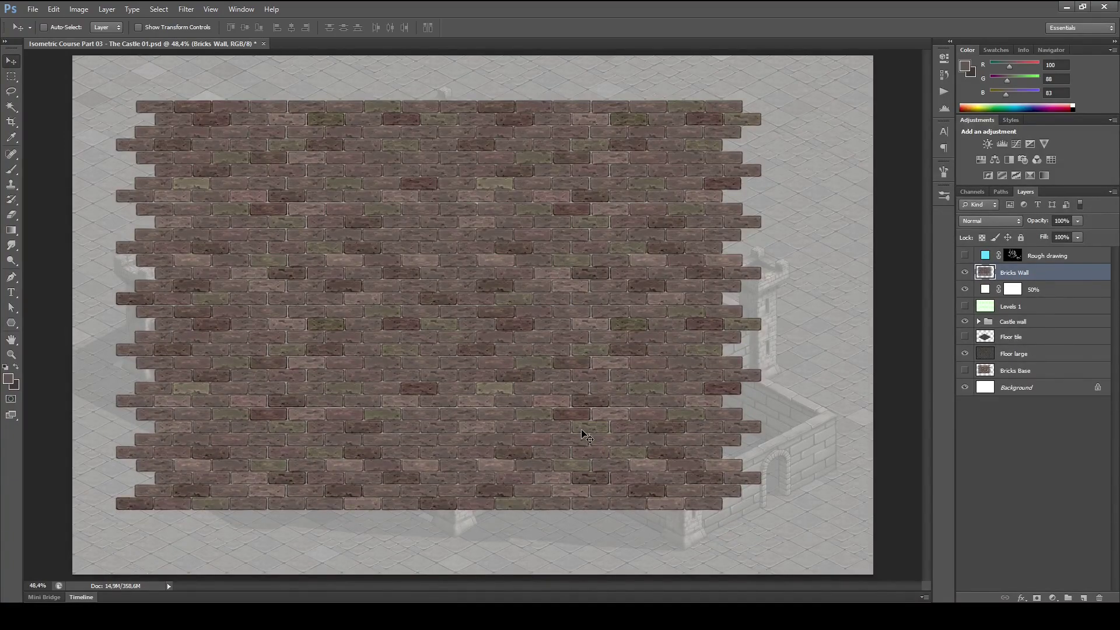
# - Shift the enlarged wall up and slightly left on the canvas and rename its layer Bricks Wall Tile
pyautogui.moveTo(575, 420); pyautogui.dragTo(619, 368)
pyautogui.doubleClick(1021, 271)
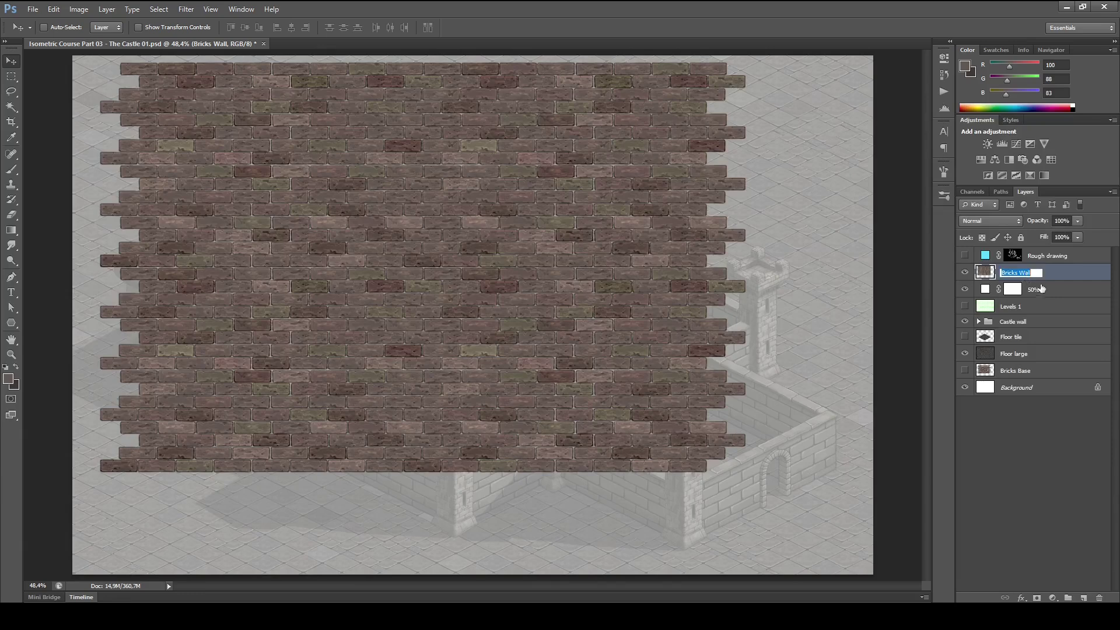
pyautogui.write('Tile')
pyautogui.press('Return')
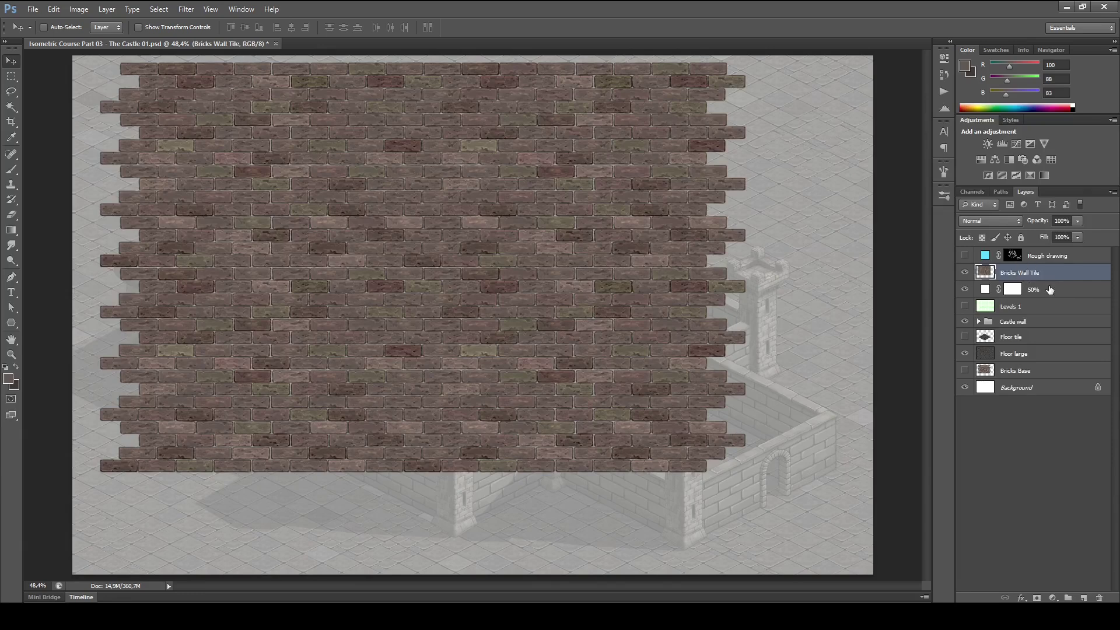
# - Compare the wall with the castle sketch off and on, leaving the Rough drawing layer shown
pyautogui.click(965, 256)
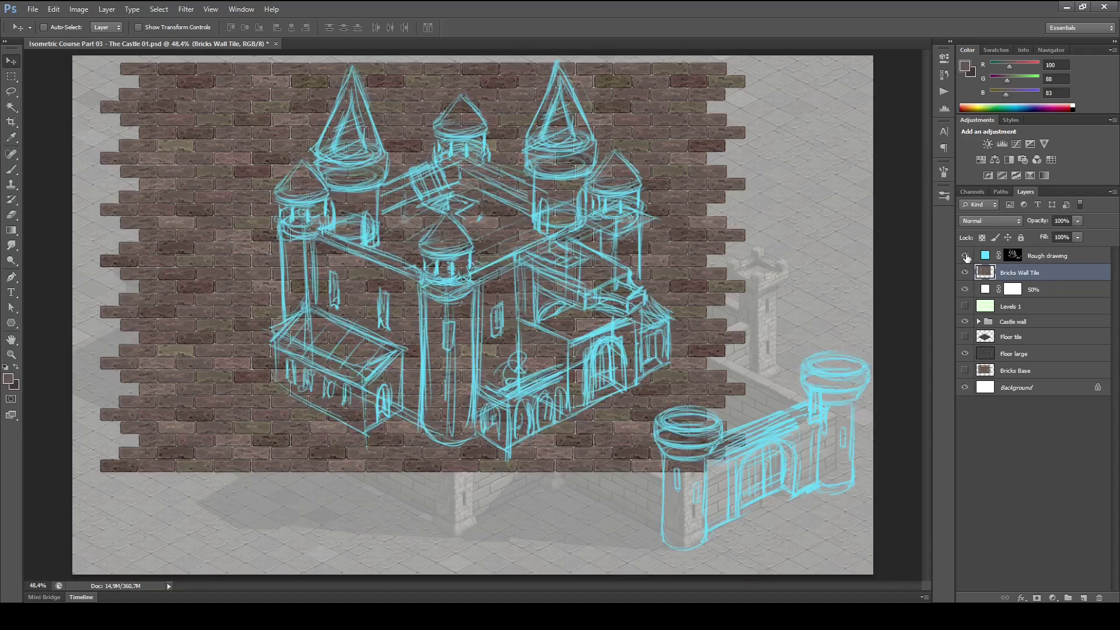
pyautogui.click(965, 256)
pyautogui.click(965, 256)
pyautogui.click(965, 256)
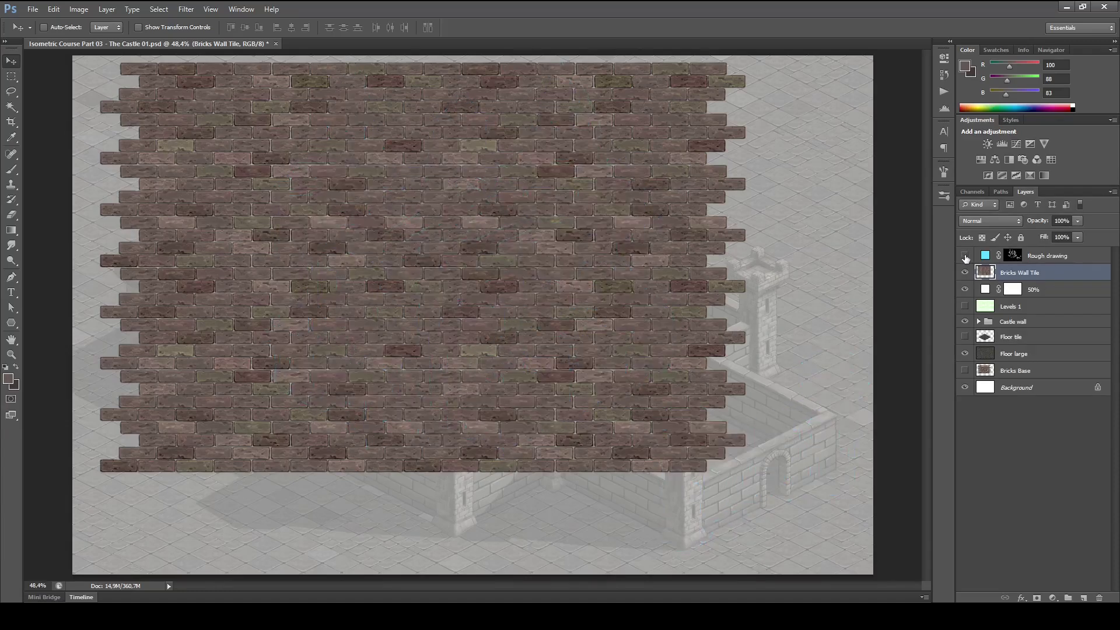
pyautogui.click(965, 256)
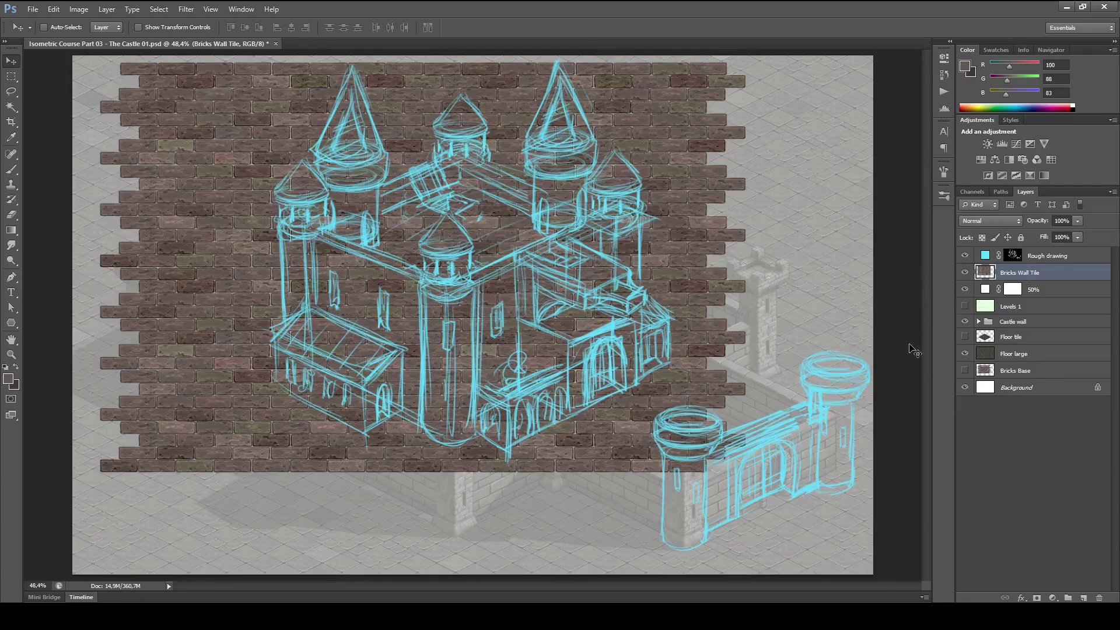
# - Duplicate the Bricks Wall Tile layer, hide the original and rename the copy Bricks Wall Round tower
pyautogui.hotkey('ctrl', 'j')
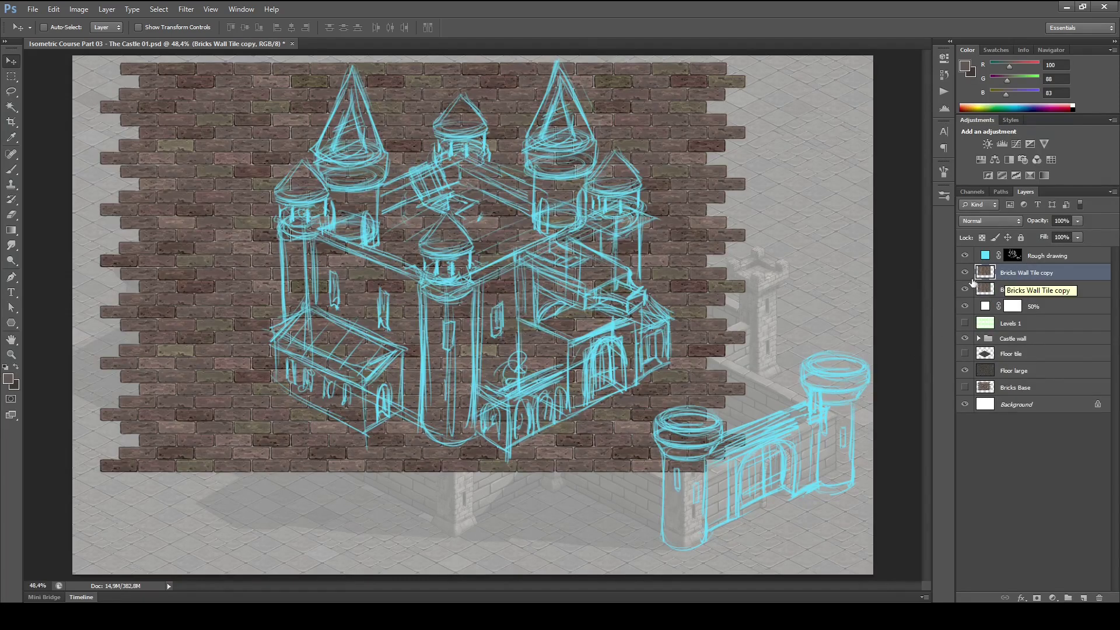
pyautogui.click(965, 289)
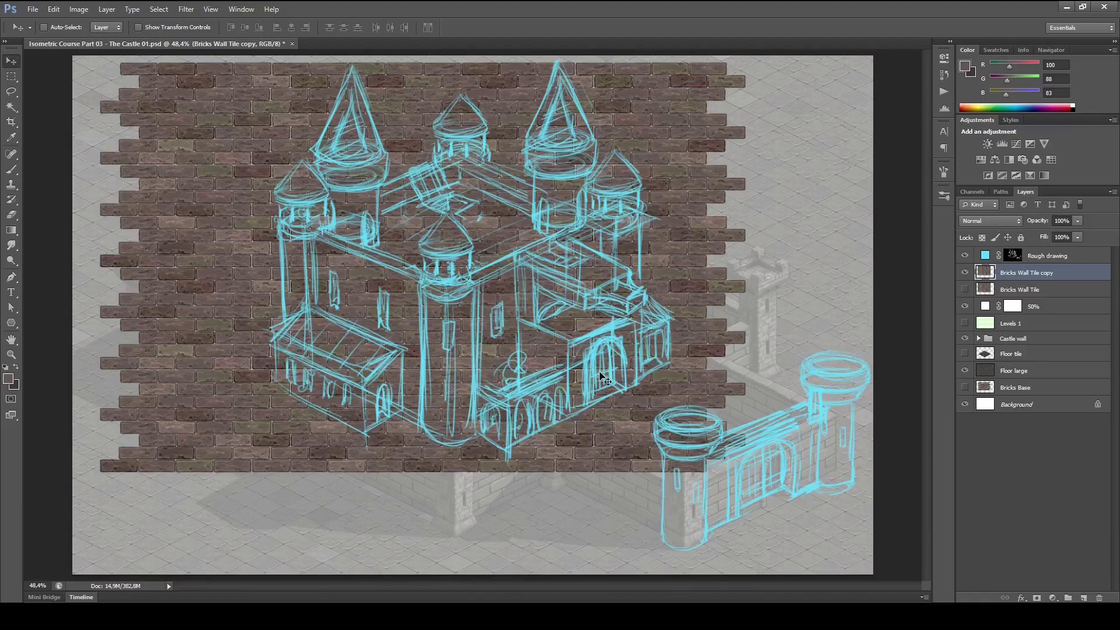
pyautogui.doubleClick(1053, 273)
pyautogui.press('Right')
pyautogui.press('BackSpace')
pyautogui.press('BackSpace')
pyautogui.press('BackSpace')
pyautogui.press('BackSpace')
pyautogui.press('BackSpace')
pyautogui.press('BackSpace')
pyautogui.write('Round tower')
pyautogui.press('Return')
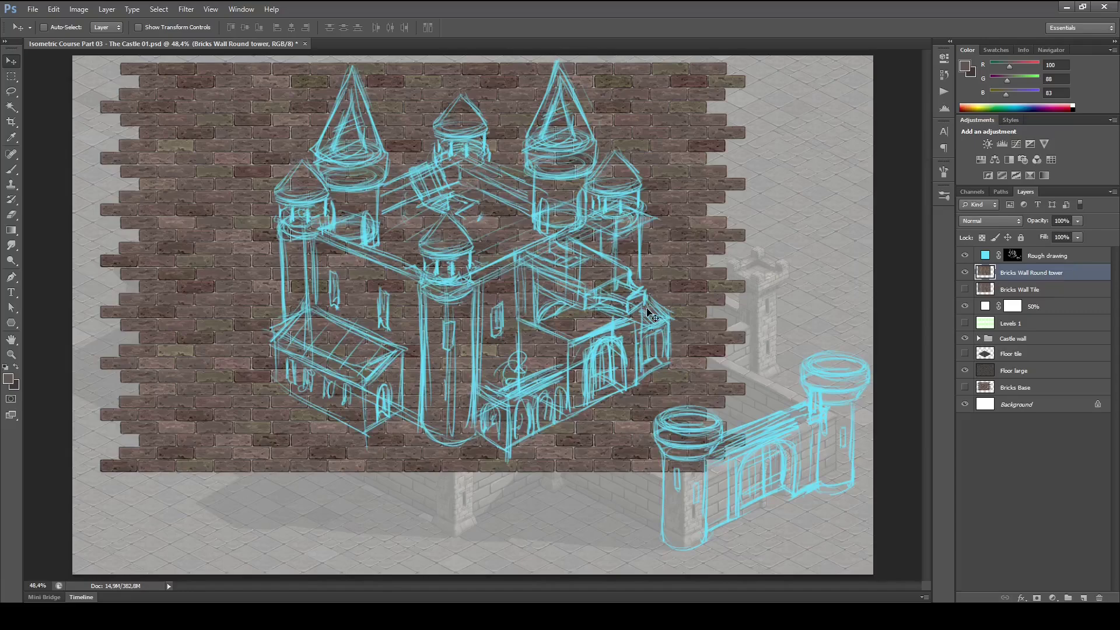
# - Move the Bricks Wall Round tower texture over the gate's front round tower and scale it to about 47%
pyautogui.moveTo(544, 388); pyautogui.dragTo(714, 487)
pyautogui.moveTo(719, 434); pyautogui.dragTo(589, 218)
pyautogui.moveTo(662, 305); pyautogui.dragTo(591, 308)
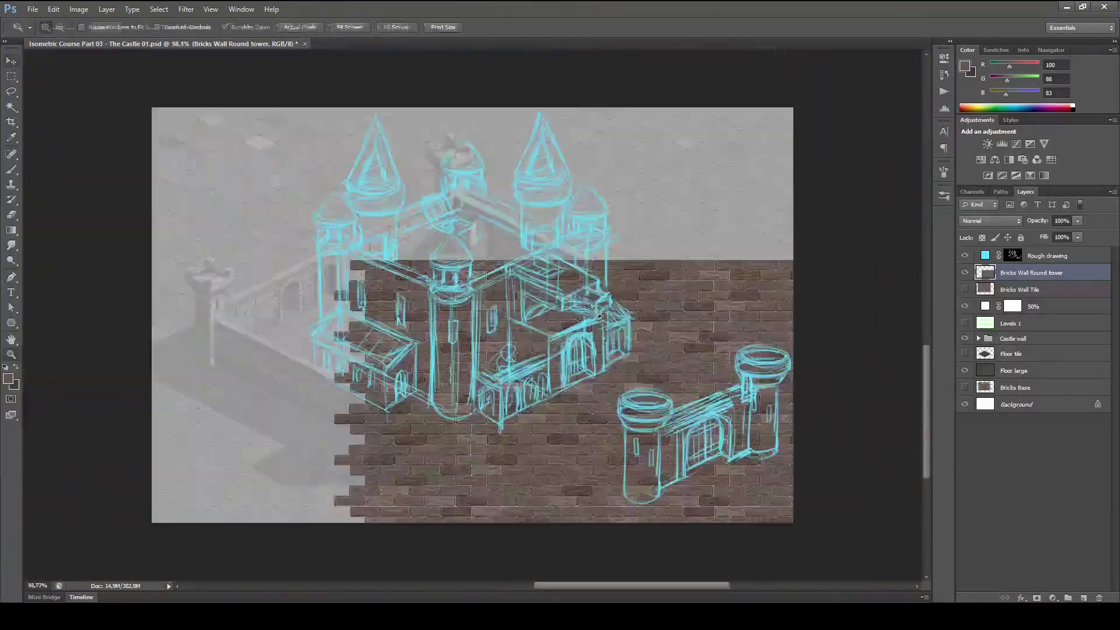
pyautogui.click(656, 385)
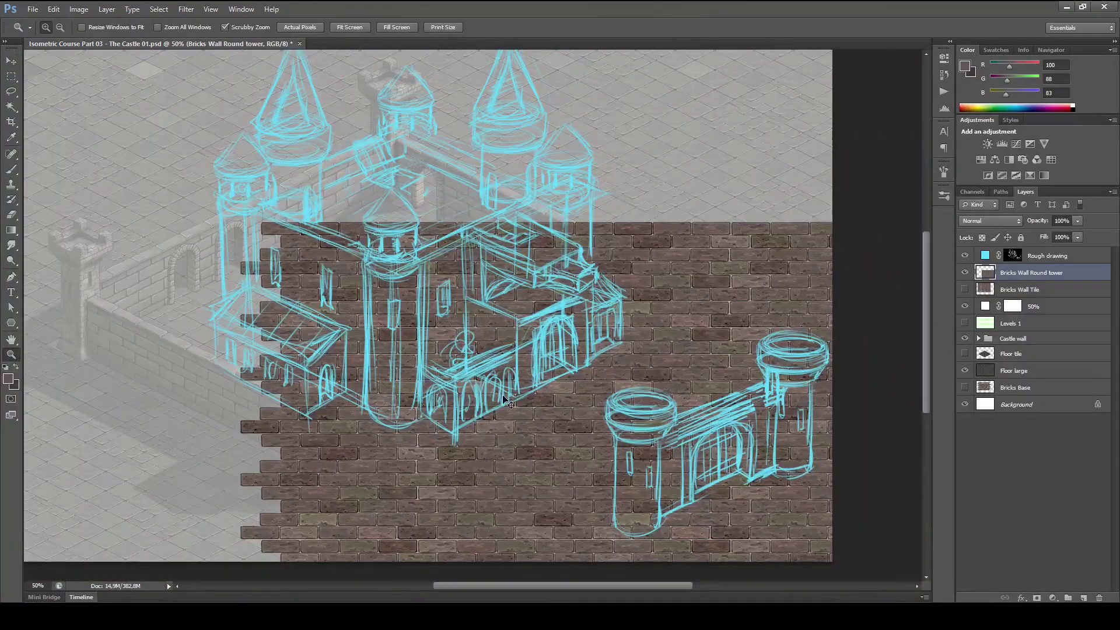
pyautogui.hotkey('ctrl', 't')
pyautogui.moveTo(244, 223); pyautogui.dragTo(448, 350)
pyautogui.moveTo(671, 432); pyautogui.dragTo(731, 470)
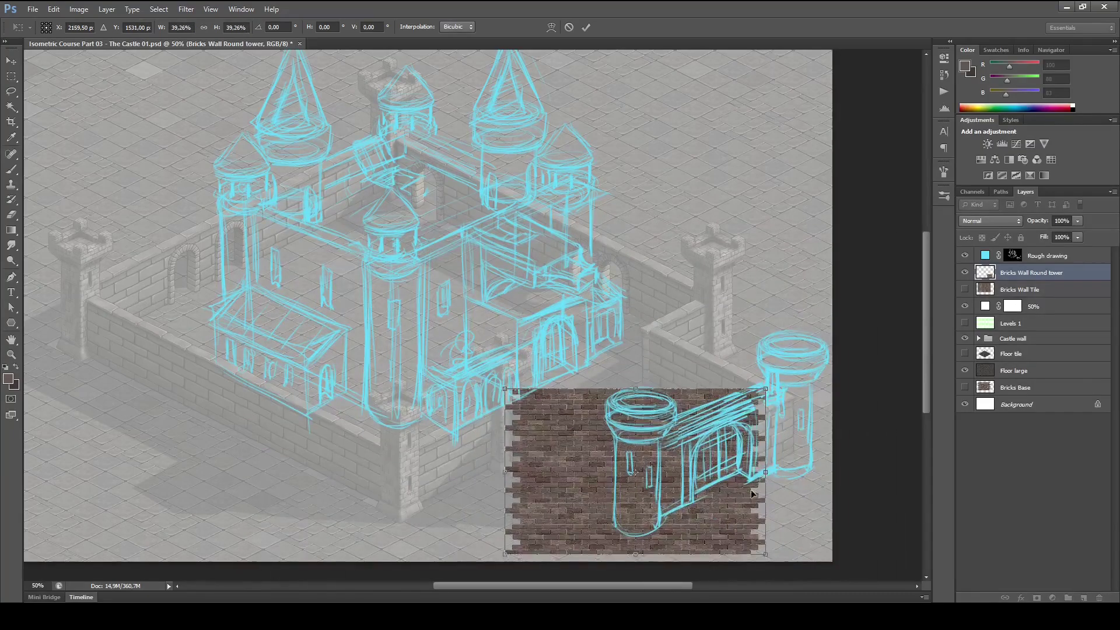
pyautogui.moveTo(766, 383); pyautogui.dragTo(793, 366)
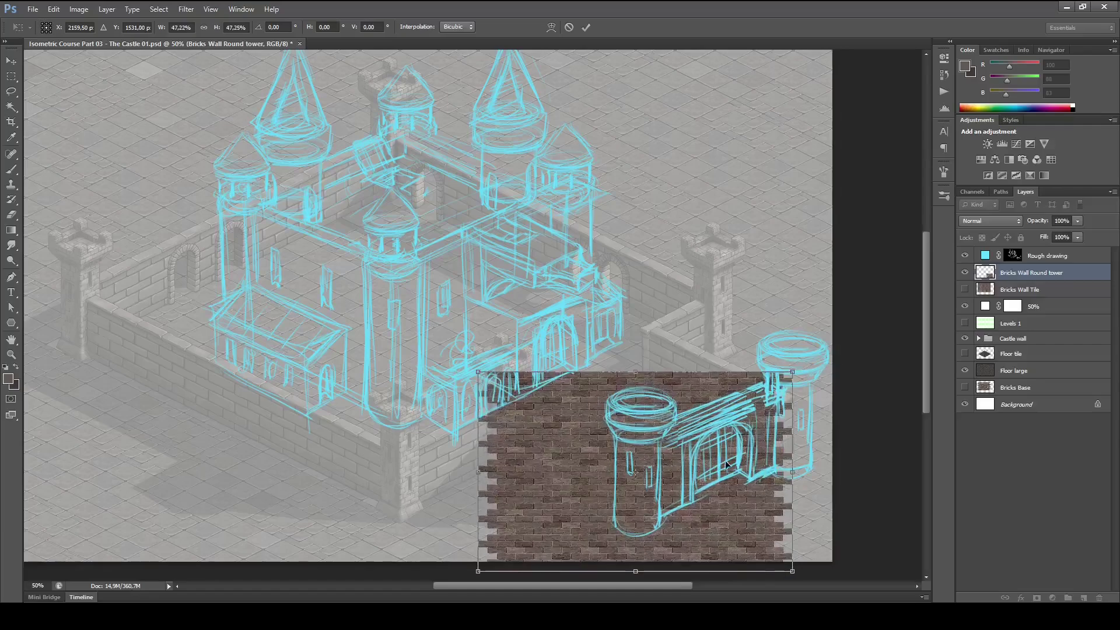
pyautogui.moveTo(748, 486)
pyautogui.mouseDown()
pyautogui.moveTo(731, 482)
pyautogui.moveTo(762, 495)
pyautogui.moveTo(743, 406)
pyautogui.moveTo(753, 332)
pyautogui.moveTo(673, 446)
pyautogui.mouseUp()
pyautogui.press('Return')
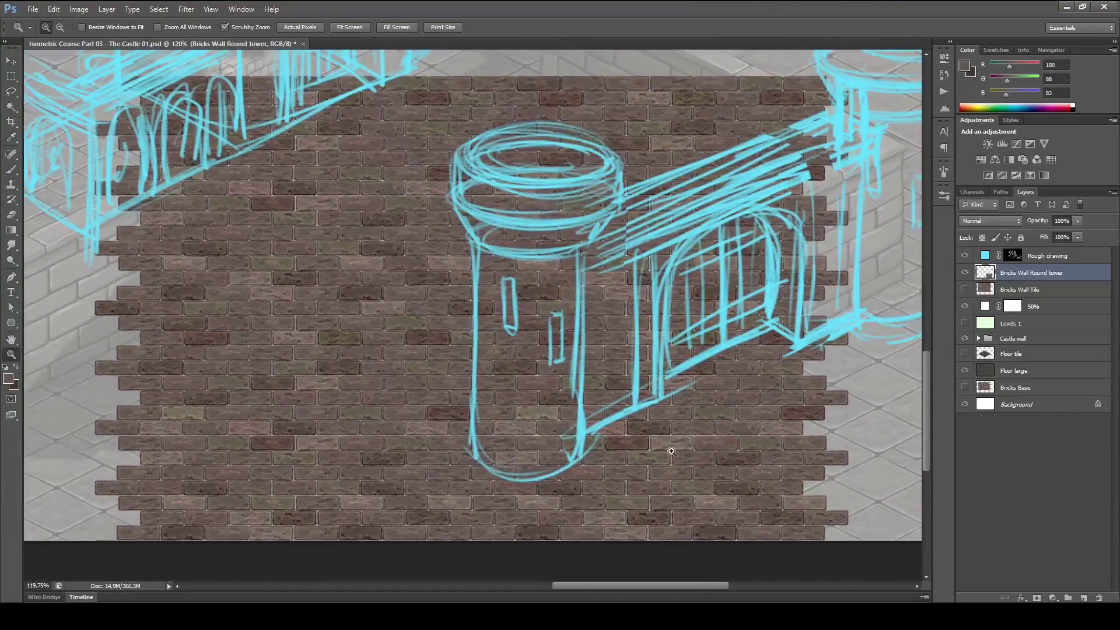
# - Move the scaled brick texture left until it clears the front round tower's sketch
pyautogui.press('t')
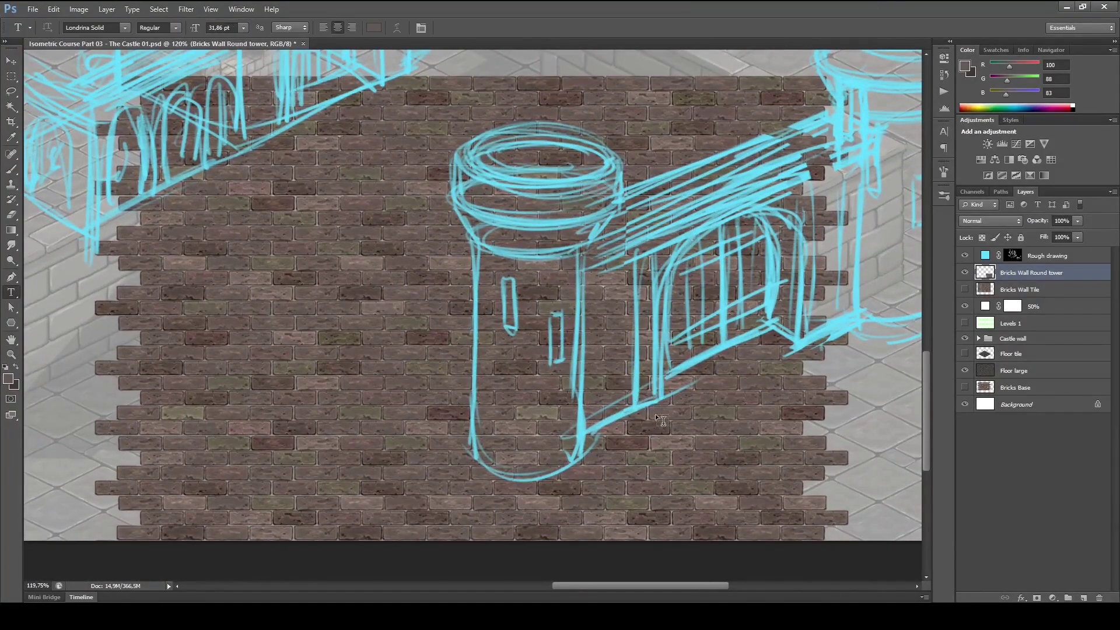
pyautogui.moveTo(319, 455); pyautogui.dragTo(320, 455)
pyautogui.press('Escape')
pyautogui.press('v')
pyautogui.moveTo(686, 485); pyautogui.dragTo(284, 453)
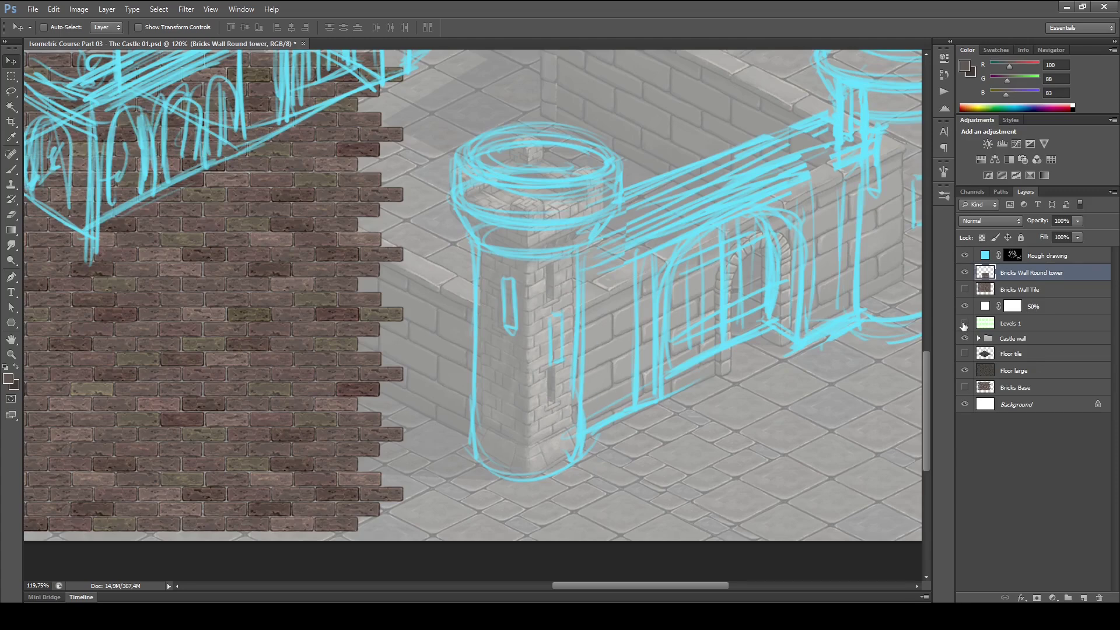
# - Show the Levels 1 isometric grid layer and add a new empty layer above Bricks Wall Round tower
pyautogui.click(964, 324)
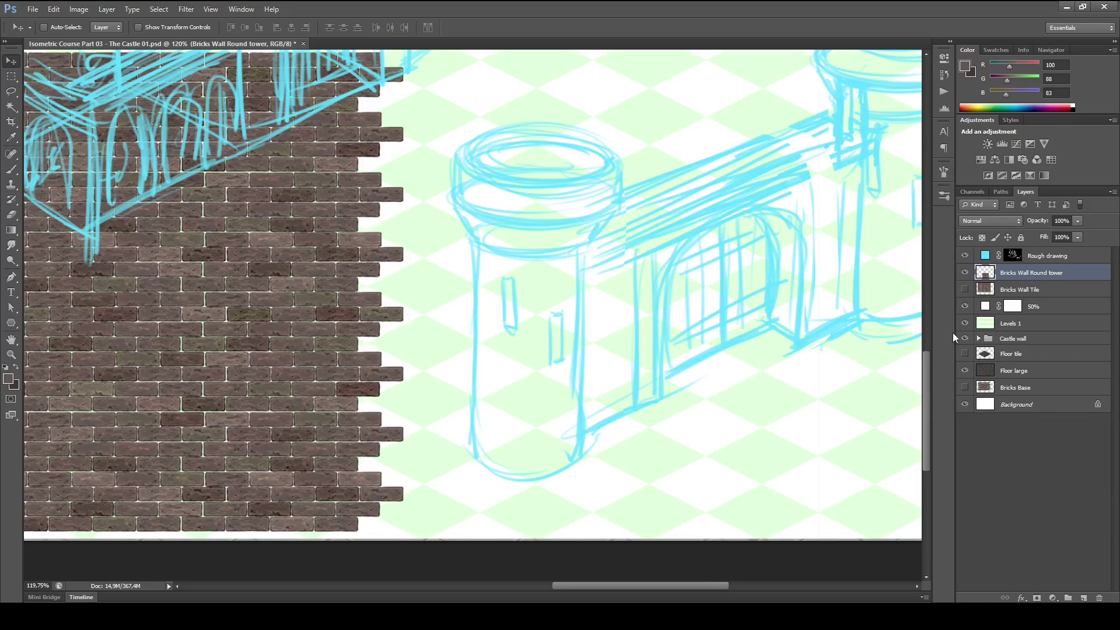
pyautogui.hotkey('ctrl', 'shift', 'n')
pyautogui.press('Return')
pyautogui.moveTo(739, 457); pyautogui.dragTo(663, 391)
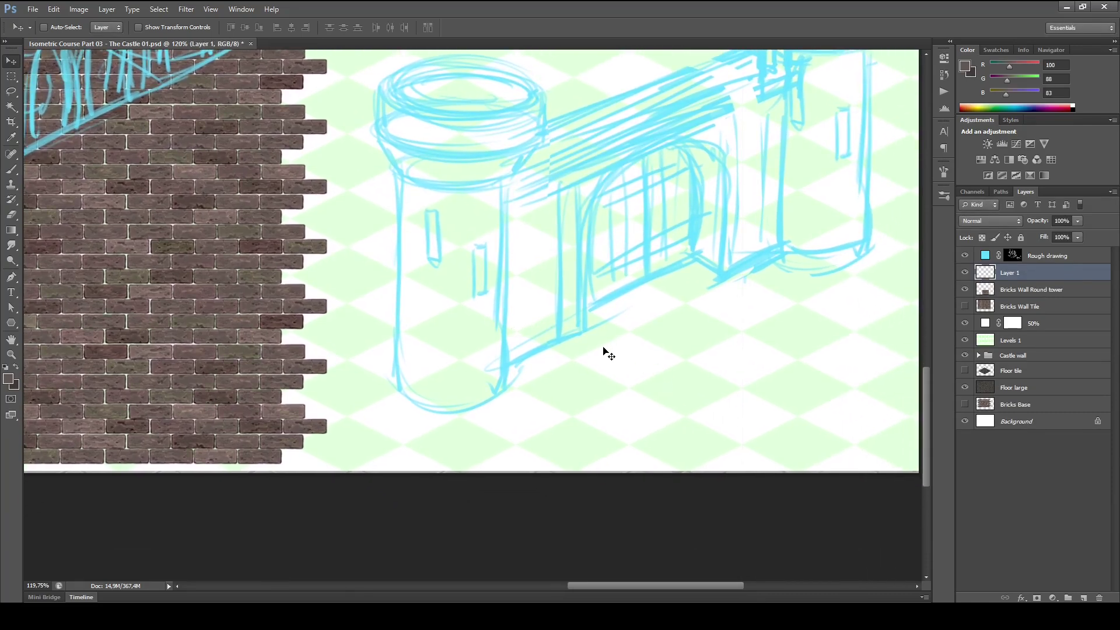
# - Set up a thin 6 px brush with a bright orange-red foreground colour, RGB 255, 75, 0
pyautogui.press('b')
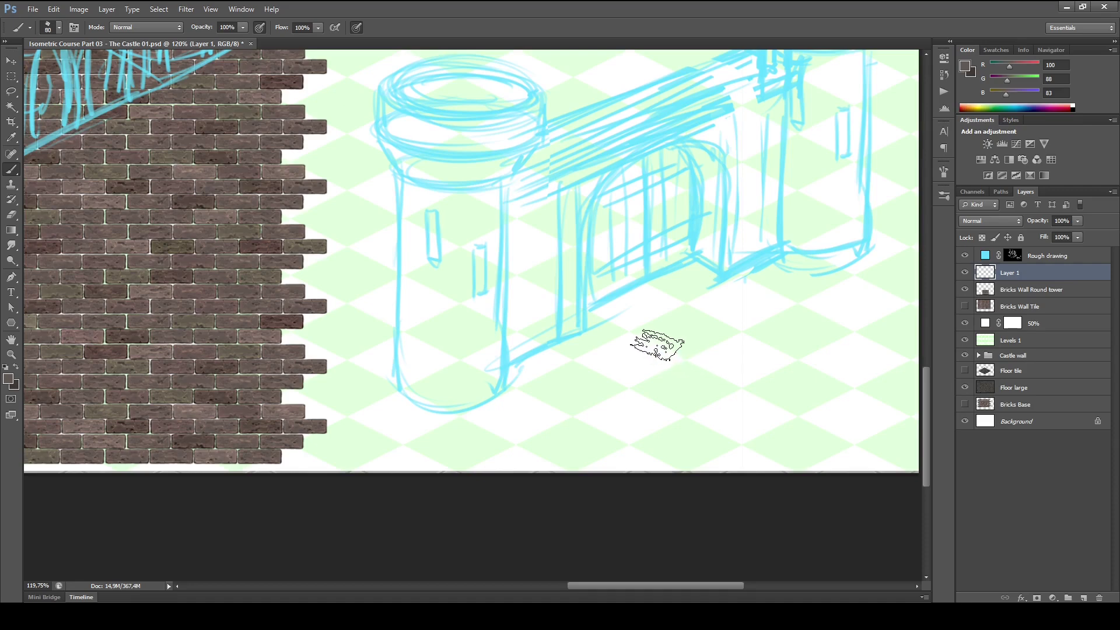
pyautogui.press('[')
pyautogui.press('[')
pyautogui.press('[')
pyautogui.press('[')
pyautogui.press('[')
pyautogui.press('[')
pyautogui.press('[')
pyautogui.press('[')
pyautogui.click(964, 66)
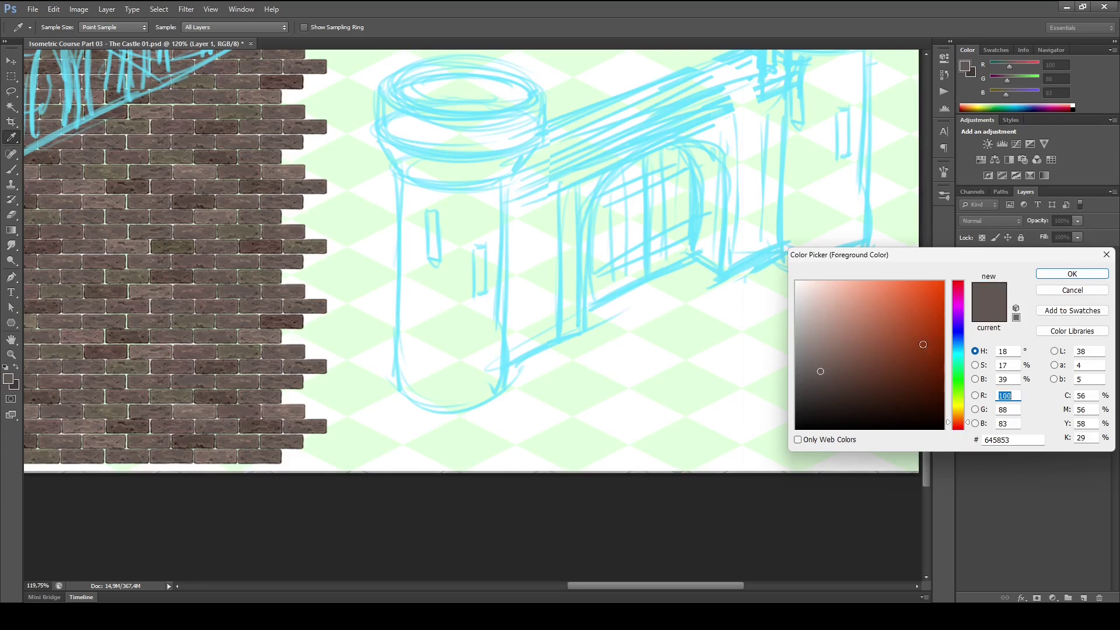
pyautogui.click(943, 283)
pyautogui.click(1072, 274)
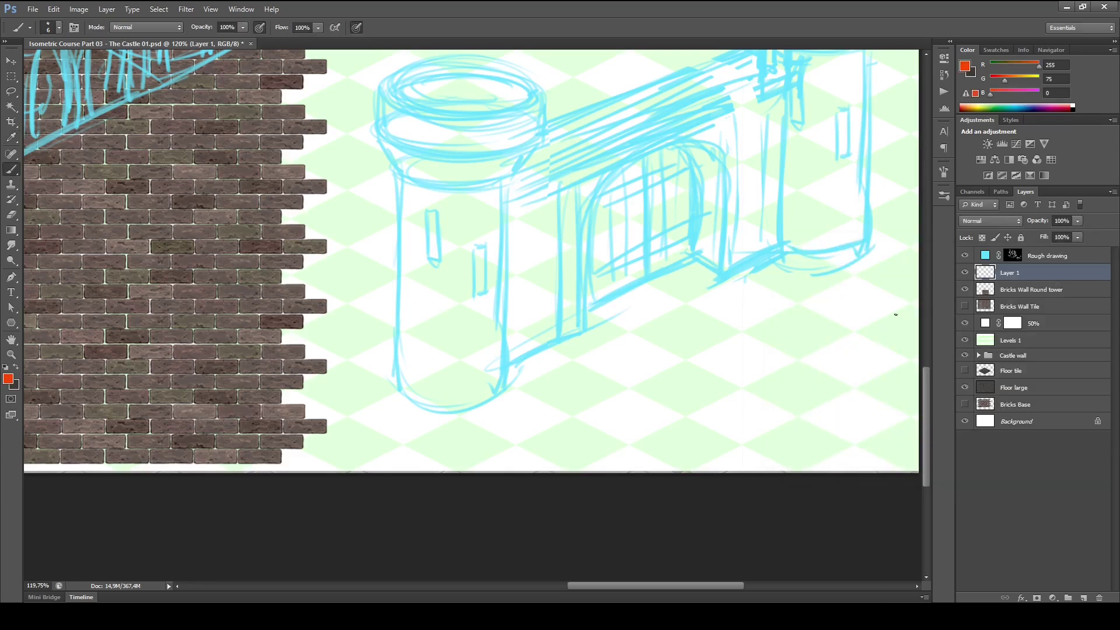
# - Draw an orange-red isometric rhombus around a two-by-two block of grid tiles beside the round tower's base
pyautogui.moveTo(635, 334)
pyautogui.mouseDown()
pyautogui.moveTo(724, 379)
pyautogui.moveTo(625, 332)
pyautogui.moveTo(522, 383)
pyautogui.mouseUp()
pyautogui.hotkey('ctrl', 'z')
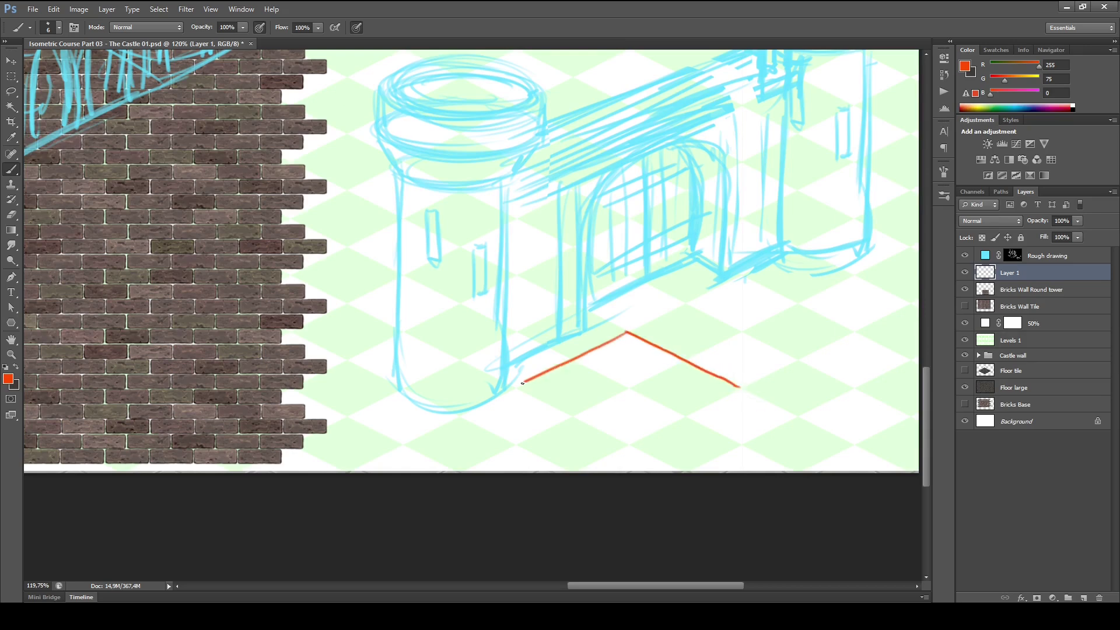
pyautogui.moveTo(740, 387)
pyautogui.mouseDown()
pyautogui.moveTo(628, 443)
pyautogui.moveTo(516, 386)
pyautogui.mouseUp()
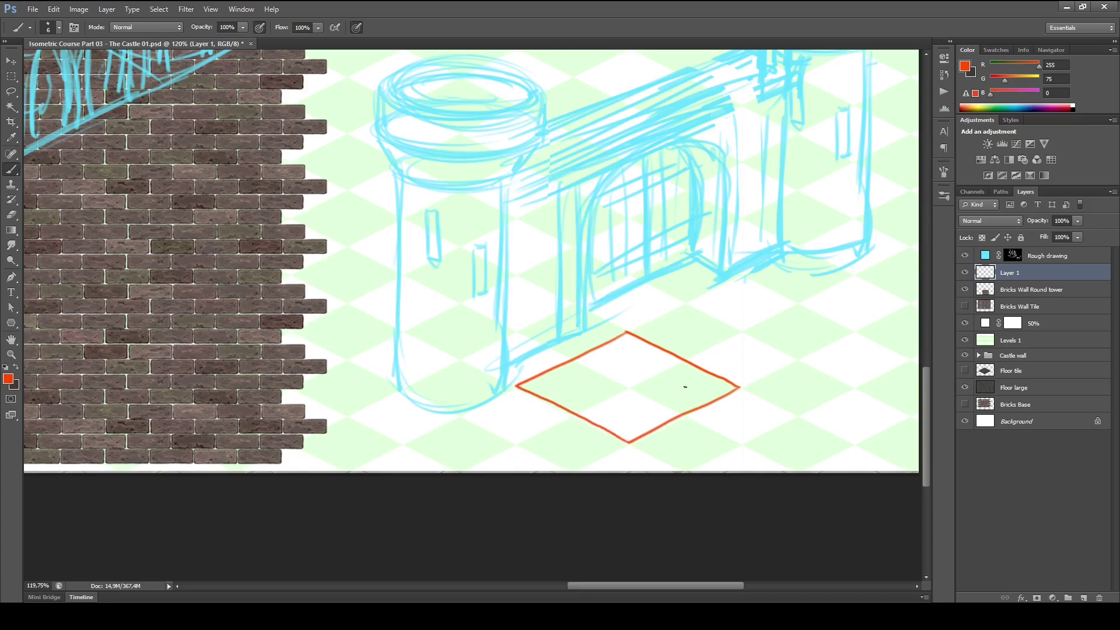
# - Draw the rhombus's vertical diagonal, try its horizontal diagonal and centre lines, and undo those extra lines
pyautogui.moveTo(627, 333); pyautogui.dragTo(629, 442)
pyautogui.moveTo(515, 386)
pyautogui.mouseDown()
pyautogui.moveTo(731, 385)
pyautogui.moveTo(674, 367)
pyautogui.moveTo(577, 414)
pyautogui.mouseUp()
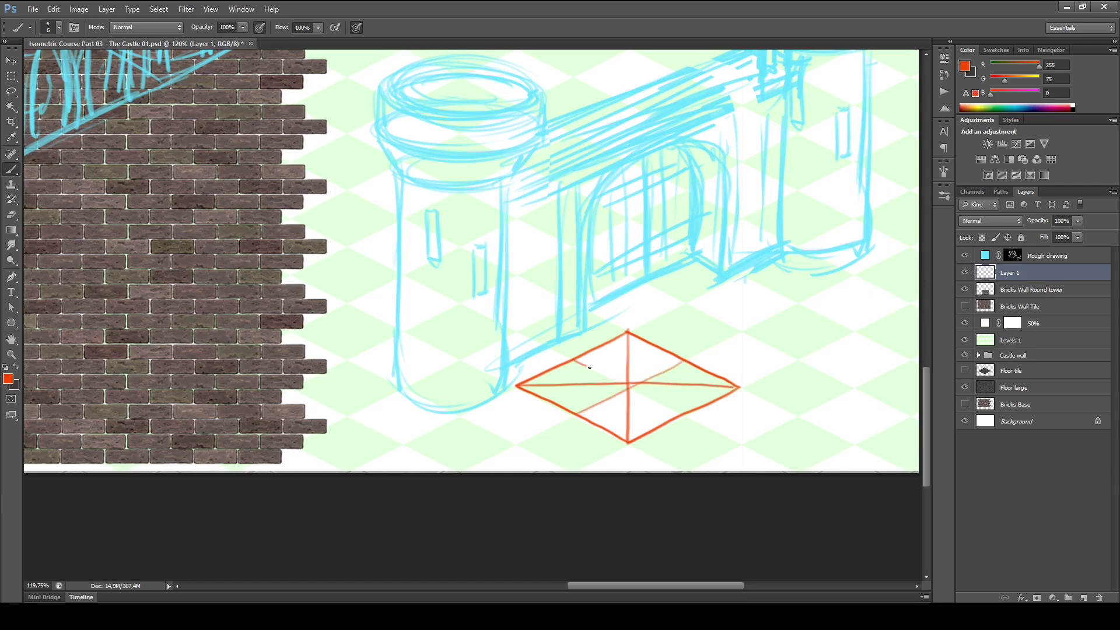
pyautogui.moveTo(589, 367); pyautogui.dragTo(699, 424)
pyautogui.hotkey('ctrl', 'z')
pyautogui.hotkey('ctrl', 'z')
pyautogui.hotkey('ctrl', 'alt', 'z')
pyautogui.hotkey('ctrl', 'alt', 'z')
pyautogui.hotkey('ctrl', 'alt', 'z')
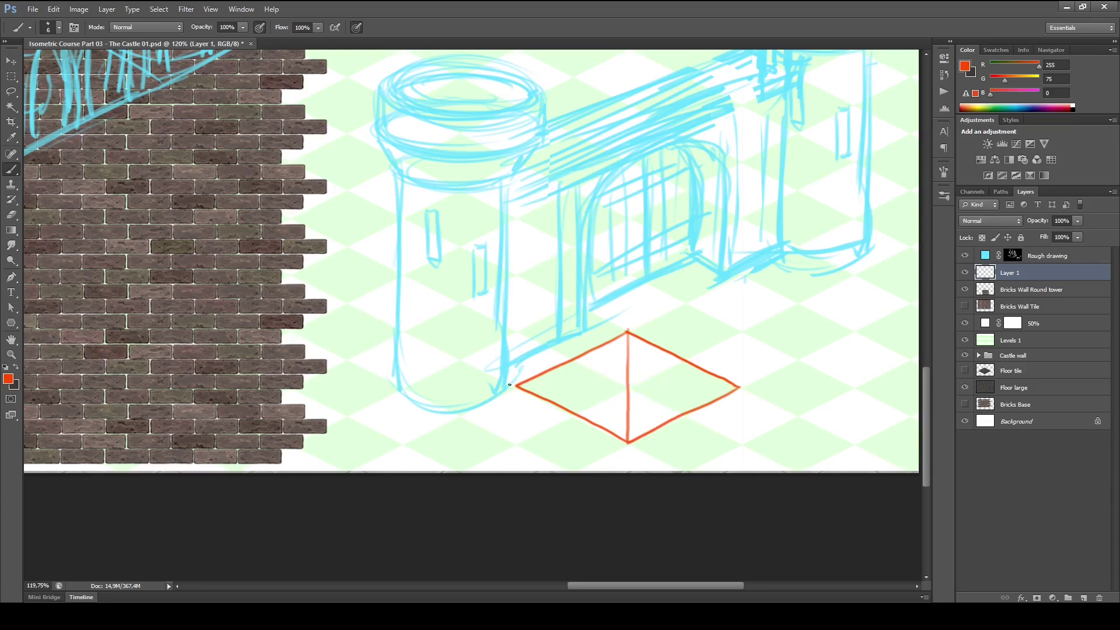
# - Draw the rhombus's horizontal diagonal and both centre lines joining opposite edge midpoints, and mark thirds along the half-diagonals
pyautogui.moveTo(531, 387); pyautogui.dragTo(739, 387)
pyautogui.moveTo(683, 359); pyautogui.dragTo(590, 405)
pyautogui.moveTo(584, 366); pyautogui.dragTo(664, 404)
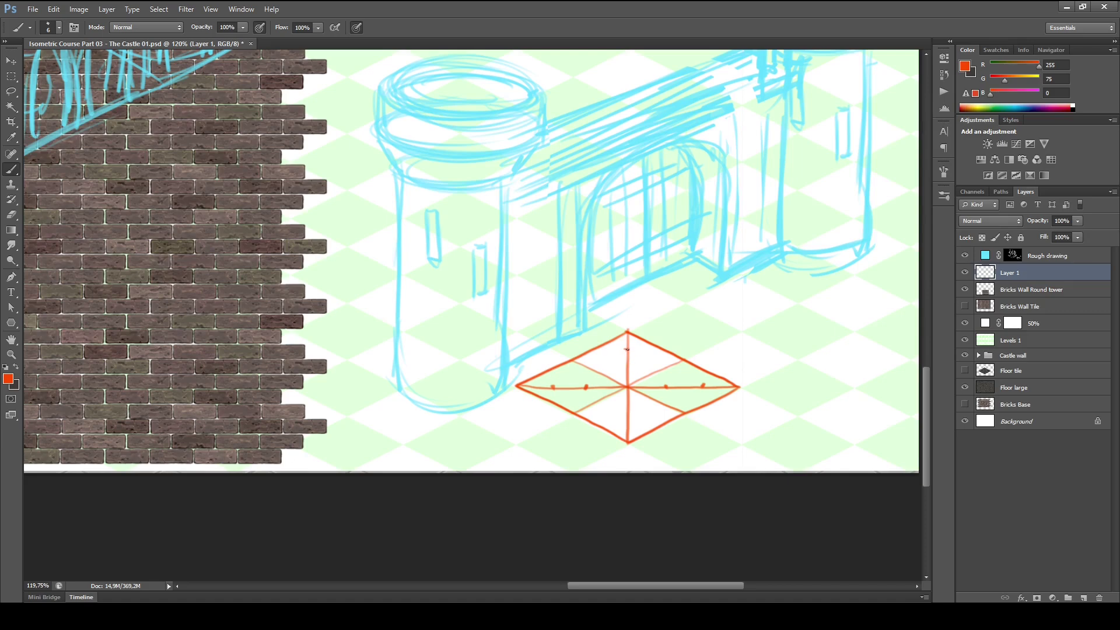
# - Draw an isometric ellipse inside the rhombus through the edge midpoints and the outer third marks on the diagonals
pyautogui.hotkey('ctrl', 'z')
pyautogui.moveTo(575, 361)
pyautogui.mouseDown()
pyautogui.moveTo(664, 355)
pyautogui.moveTo(617, 352)
pyautogui.moveTo(680, 360)
pyautogui.moveTo(645, 351)
pyautogui.moveTo(706, 374)
pyautogui.moveTo(676, 361)
pyautogui.moveTo(704, 385)
pyautogui.moveTo(690, 364)
pyautogui.moveTo(697, 404)
pyautogui.moveTo(681, 413)
pyautogui.moveTo(700, 377)
pyautogui.moveTo(684, 359)
pyautogui.moveTo(691, 405)
pyautogui.mouseUp()
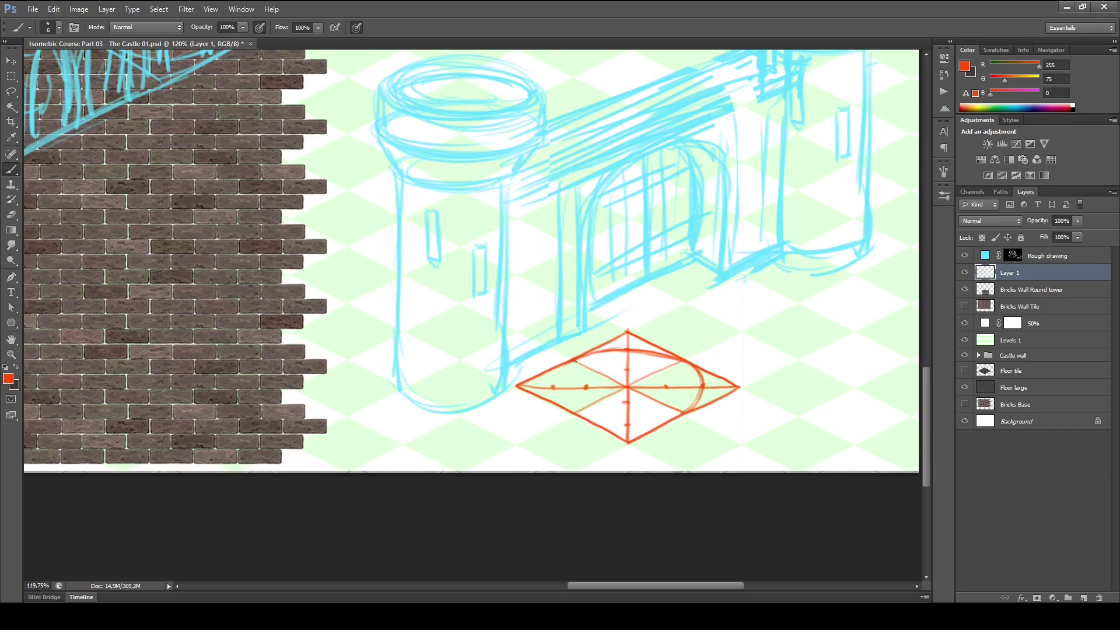
pyautogui.moveTo(556, 376)
pyautogui.mouseDown()
pyautogui.moveTo(601, 422)
pyautogui.moveTo(577, 405)
pyautogui.moveTo(637, 425)
pyautogui.moveTo(691, 410)
pyautogui.moveTo(619, 423)
pyautogui.moveTo(689, 410)
pyautogui.mouseUp()
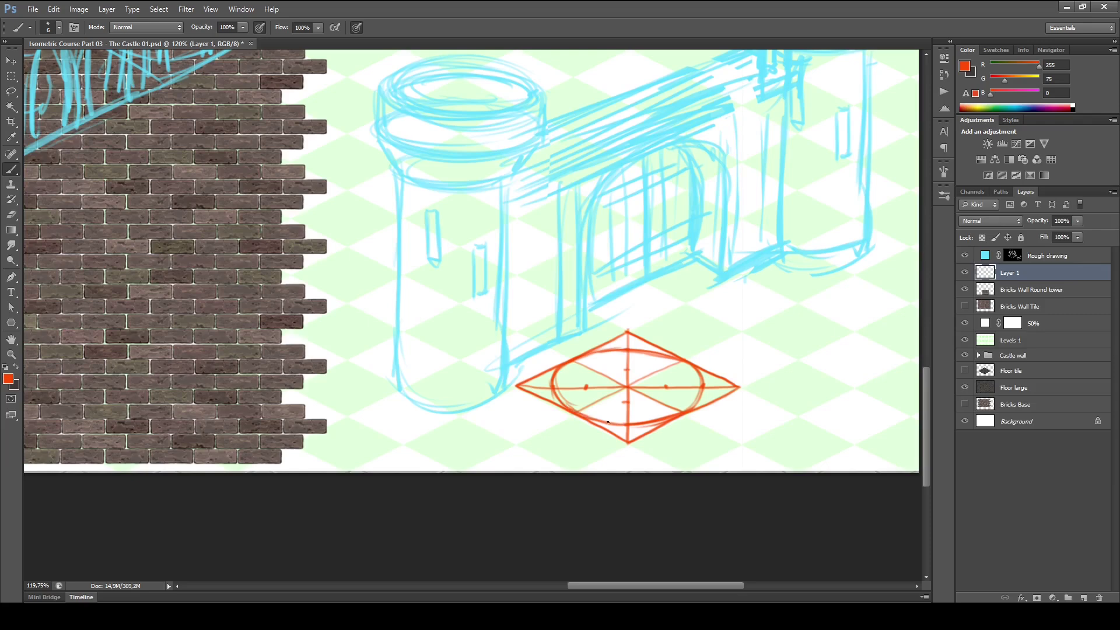
pyautogui.moveTo(608, 421); pyautogui.dragTo(674, 416)
# - Duplicate the ellipse guide layer, move the copy straight up over the gate sketch, and raise both layers above Rough drawing
pyautogui.hotkey('ctrl', 'j')
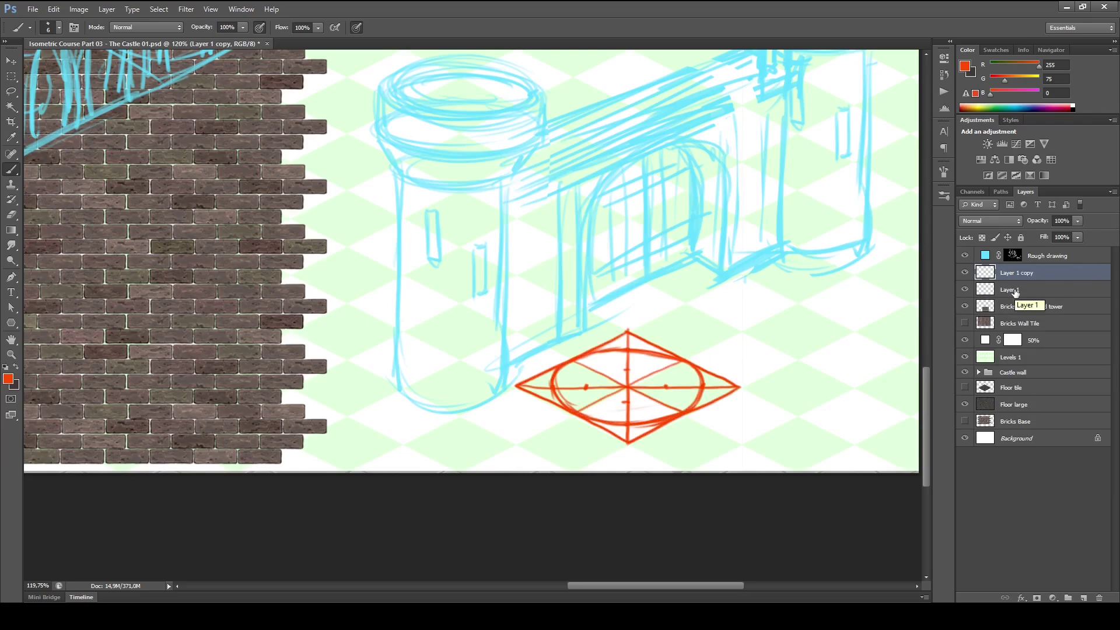
pyautogui.press('v')
pyautogui.moveTo(667, 412); pyautogui.dragTo(668, 213)
pyautogui.keyDown('shift'); pyautogui.click(1029, 290); pyautogui.keyUp('shift')
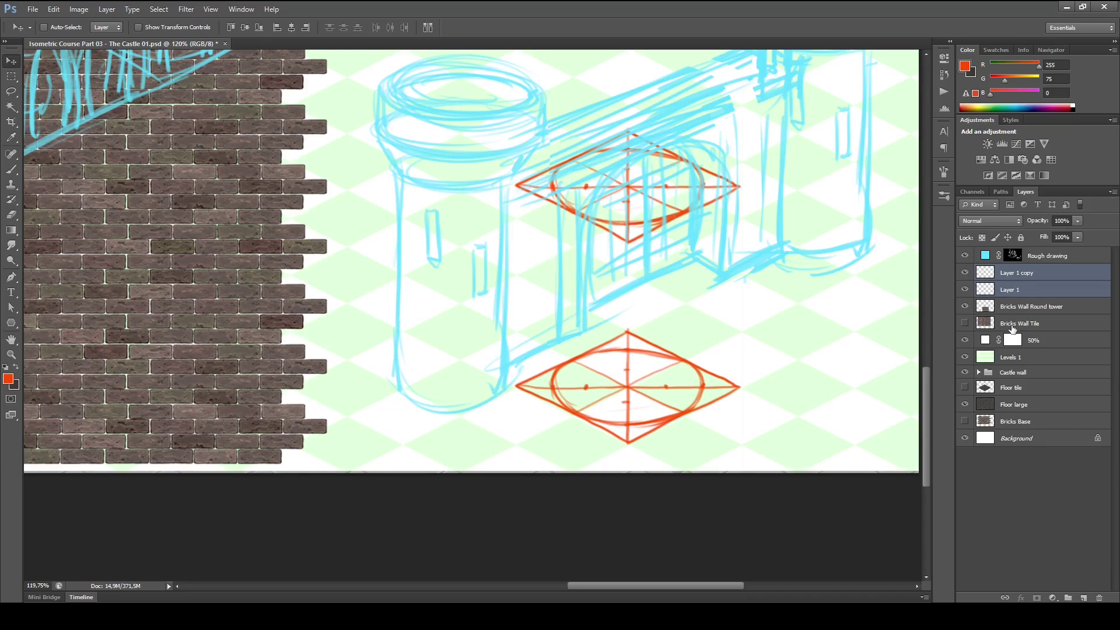
pyautogui.hotkey('ctrl', ']')
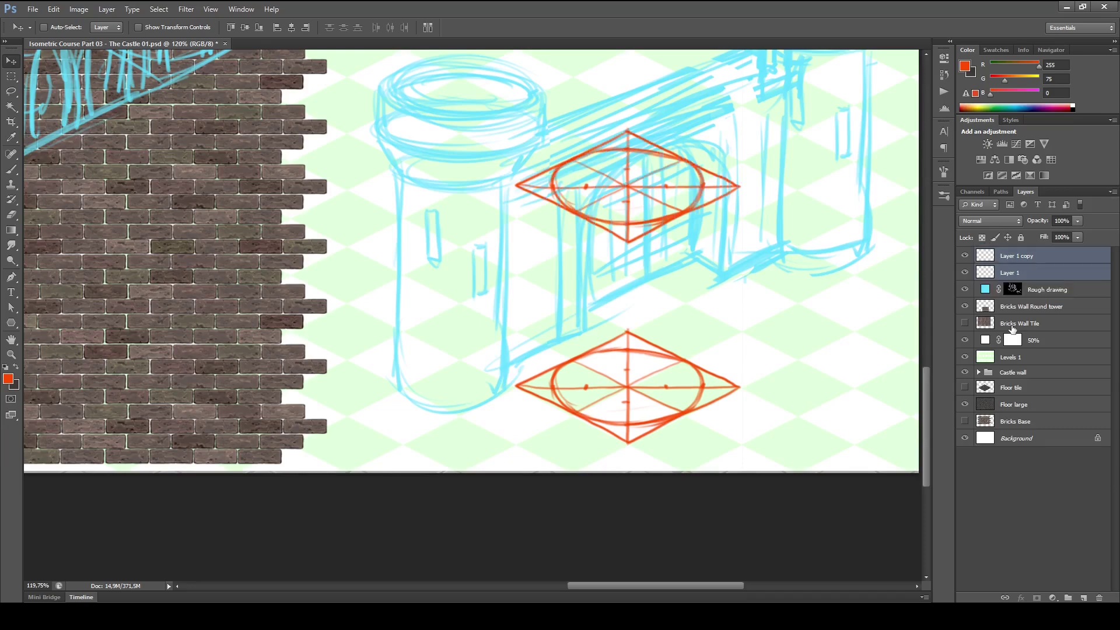
# - Merge the copied guide into Layer 1 and join the two ellipses with vertical side lines to form a cylinder
pyautogui.click(1032, 260)
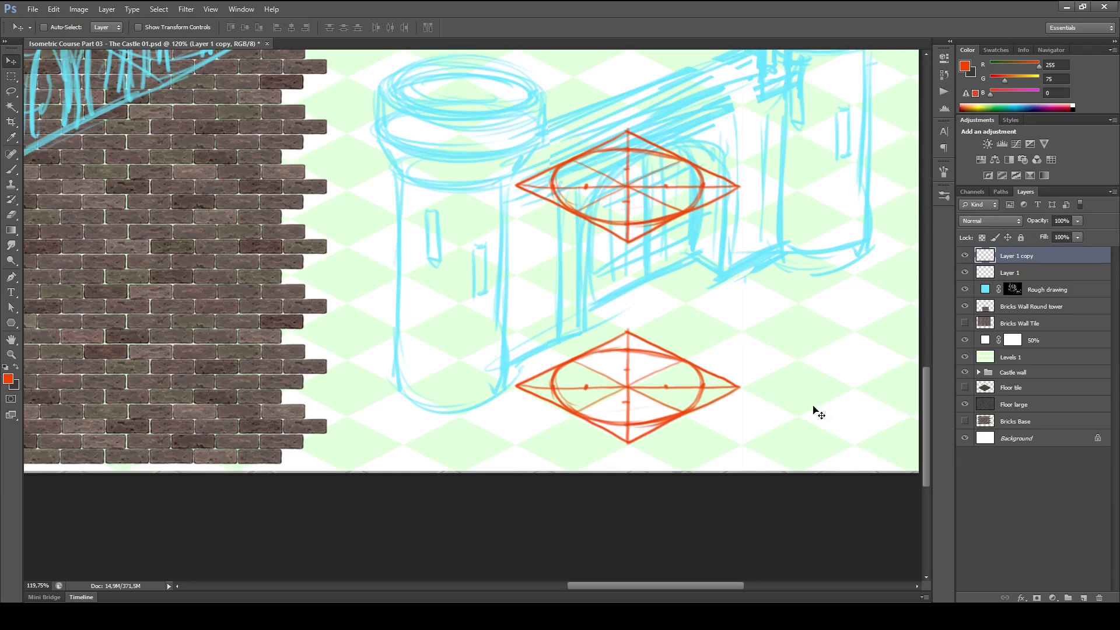
pyautogui.press('Delete')
pyautogui.press('b')
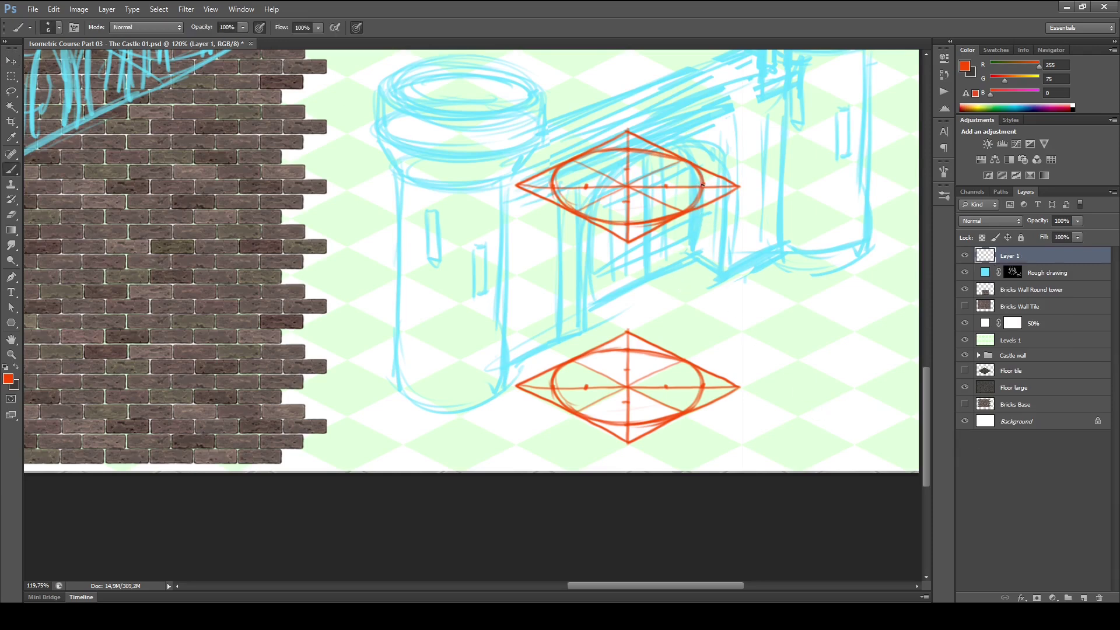
pyautogui.moveTo(703, 186); pyautogui.dragTo(698, 385)
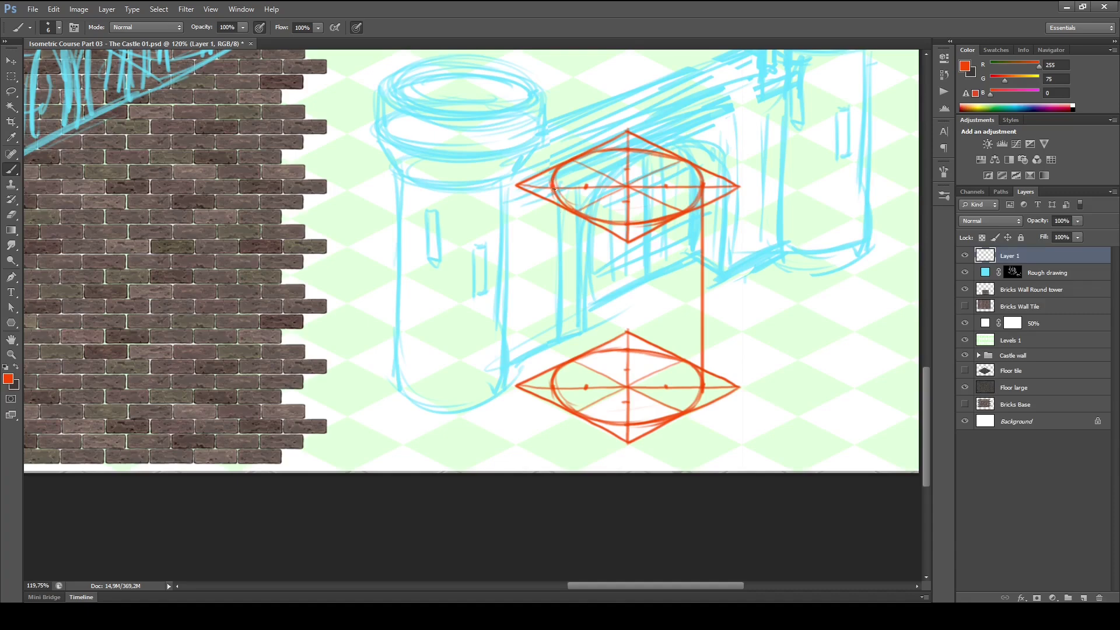
pyautogui.moveTo(554, 189); pyautogui.dragTo(555, 386)
pyautogui.moveTo(618, 355); pyautogui.dragTo(650, 452)
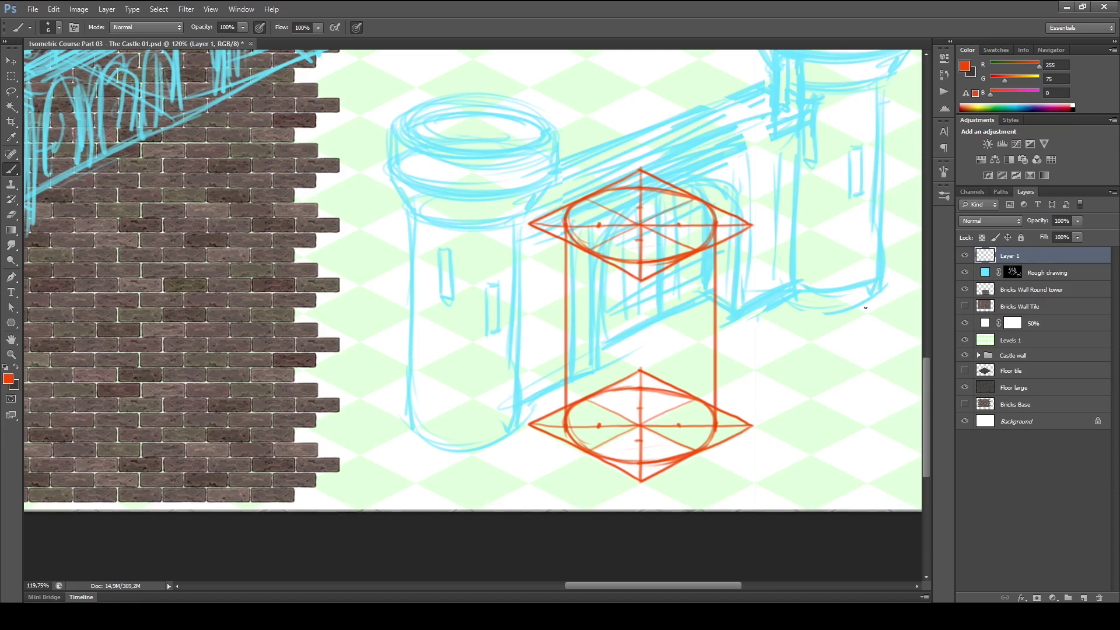
# - Clear the orange-red cylinder guide from the canvas and make Layer 1 visible above the Cube_A_Z_0001 layer
pyautogui.click(1018, 275)
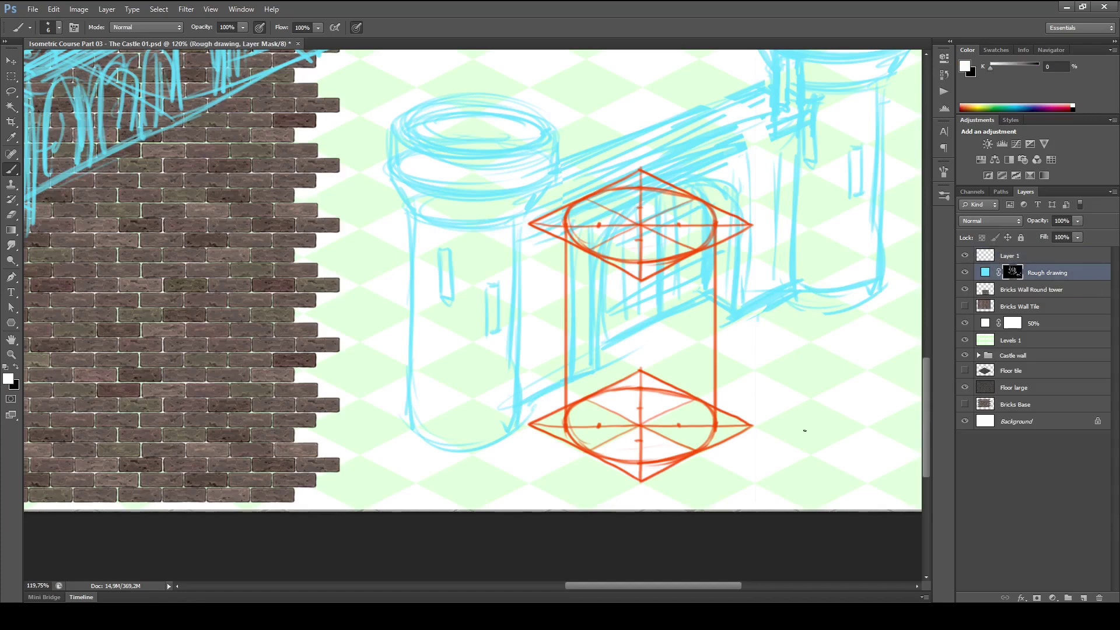
pyautogui.click(1030, 257)
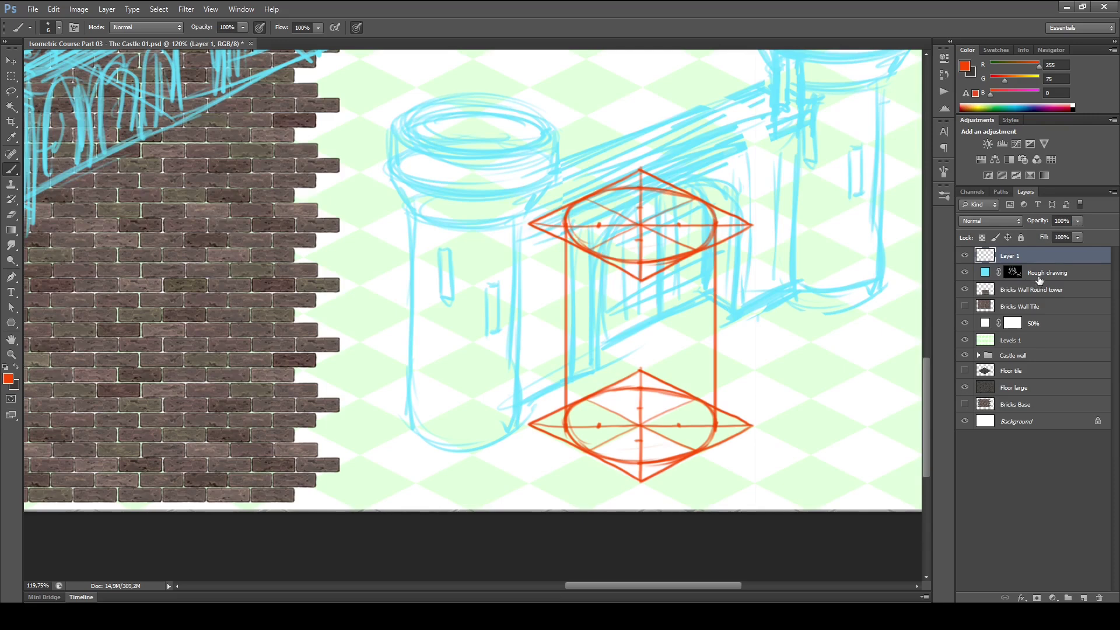
pyautogui.press('Delete')
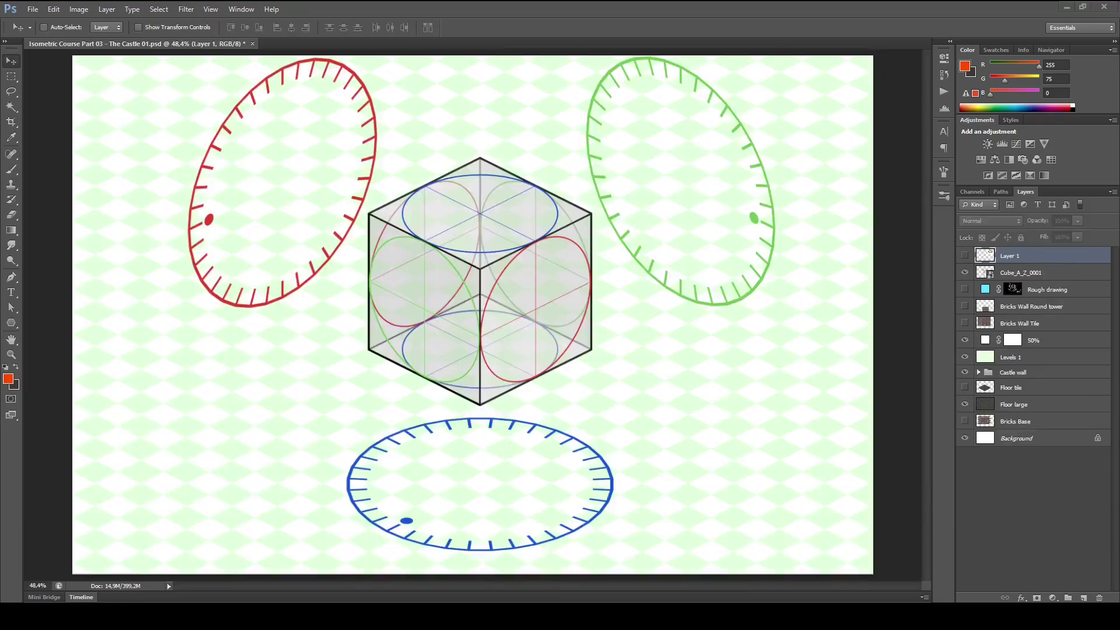
pyautogui.click(965, 256)
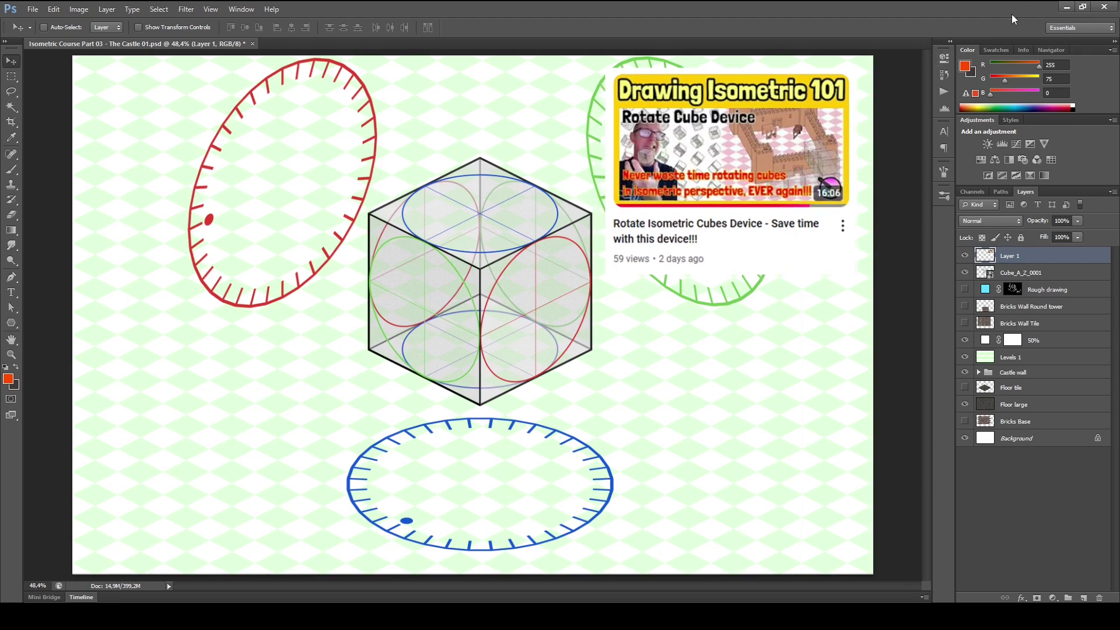
# - Delete the Layer 1 layer that holds the video thumbnail
pyautogui.moveTo(798, 207); pyautogui.dragTo(803, 198)
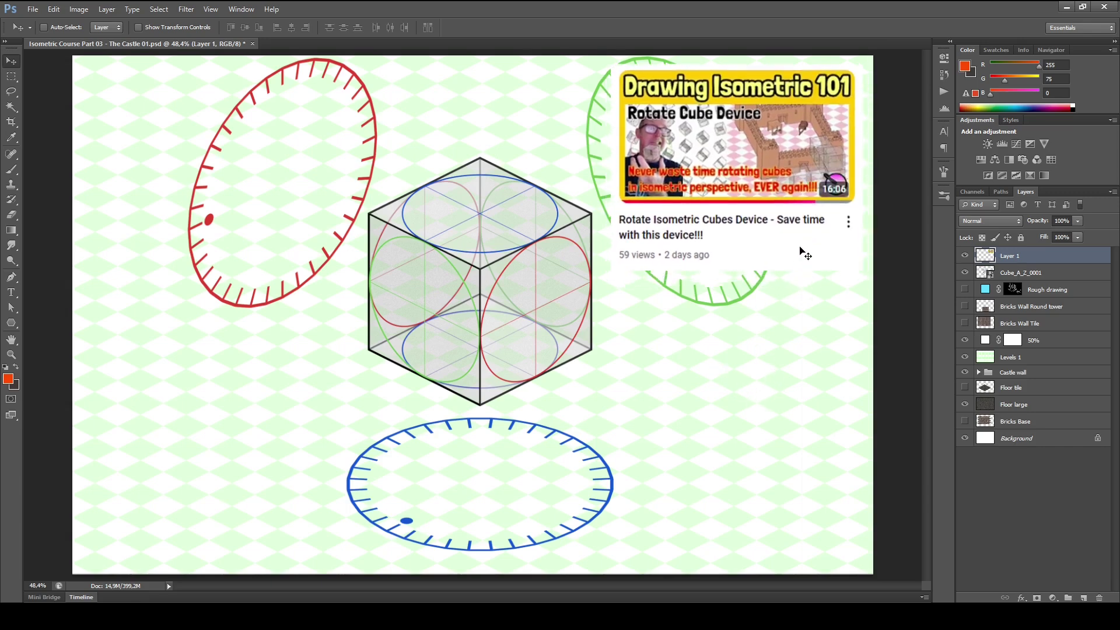
pyautogui.moveTo(778, 183)
pyautogui.mouseDown()
pyautogui.moveTo(772, 205)
pyautogui.moveTo(781, 196)
pyautogui.mouseUp()
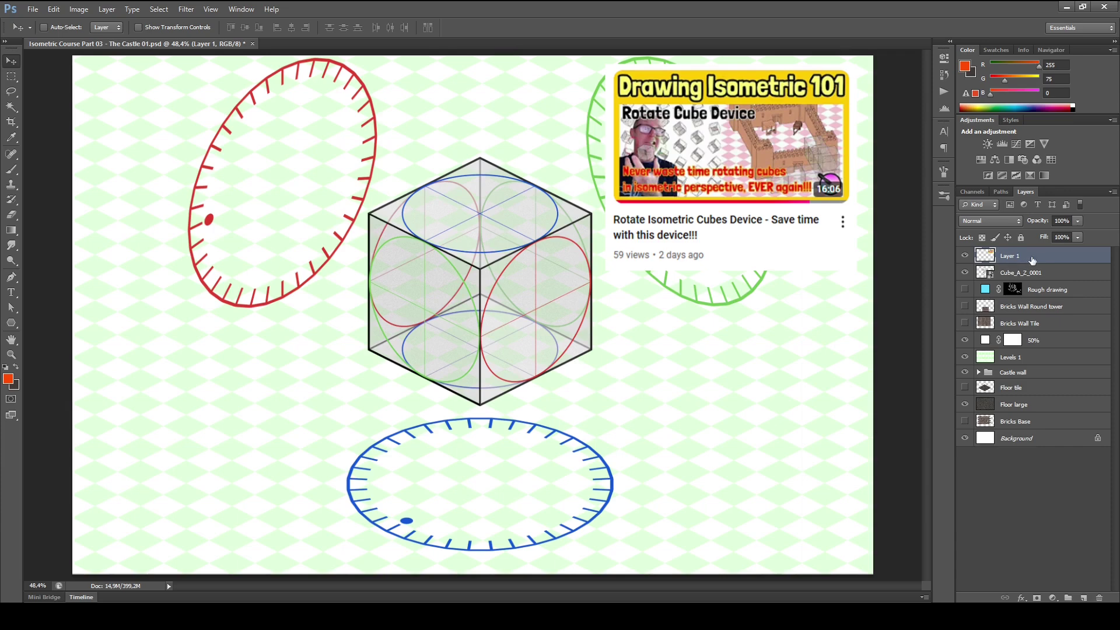
pyautogui.moveTo(1098, 595); pyautogui.dragTo(1099, 598)
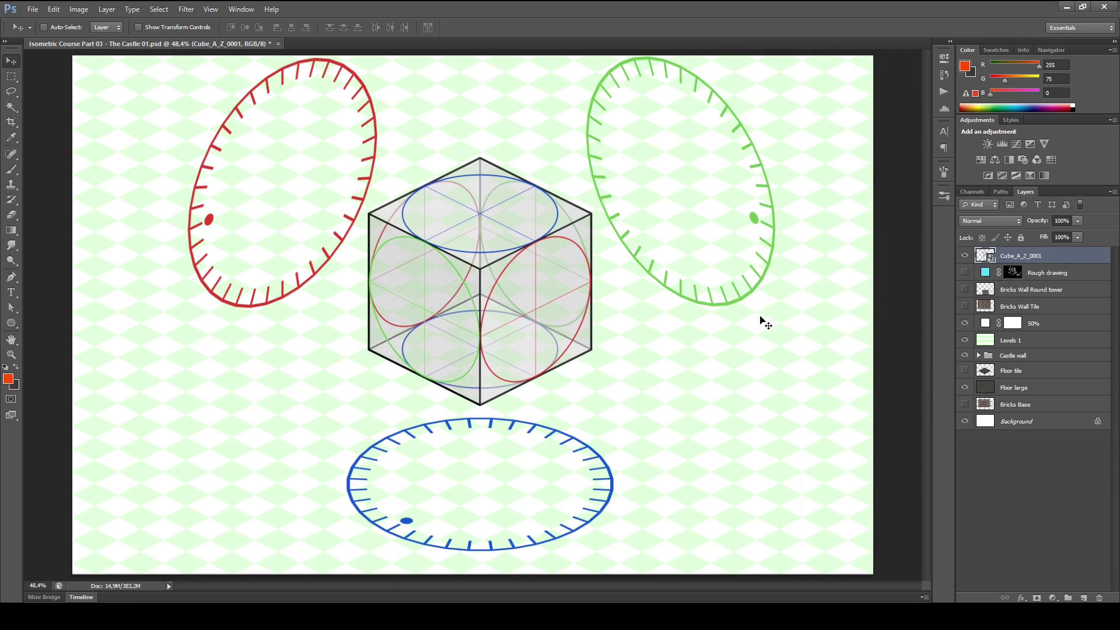
# - Rasterize the Cube_A_Z_0001 layer and draw a freehand lasso selection around the central cube only
pyautogui.rightClick(1036, 257)
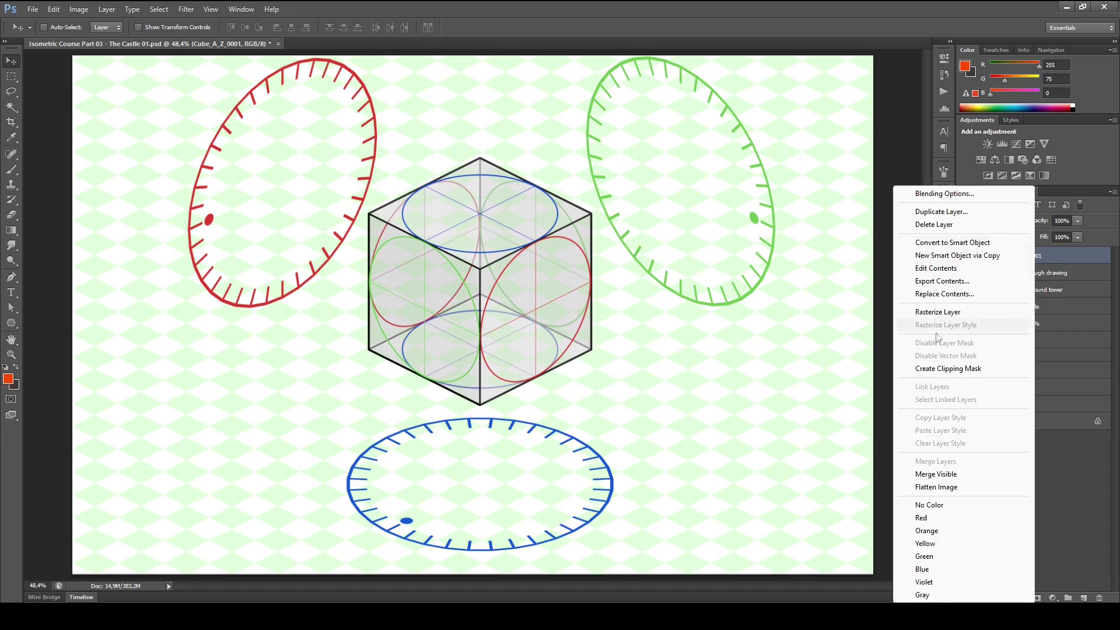
pyautogui.click(937, 312)
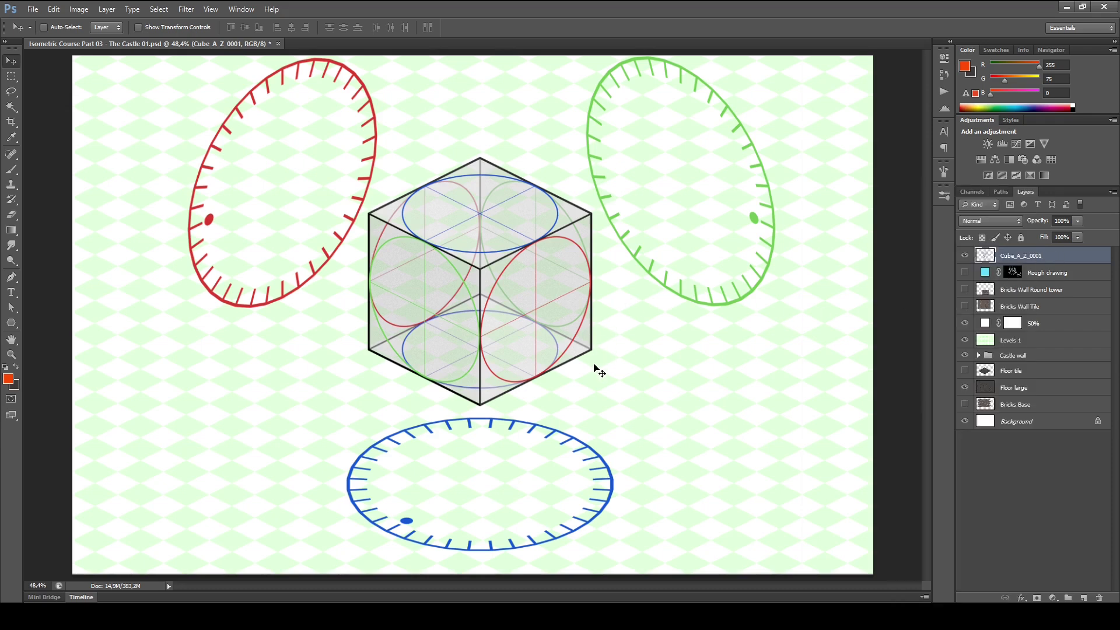
pyautogui.press('l')
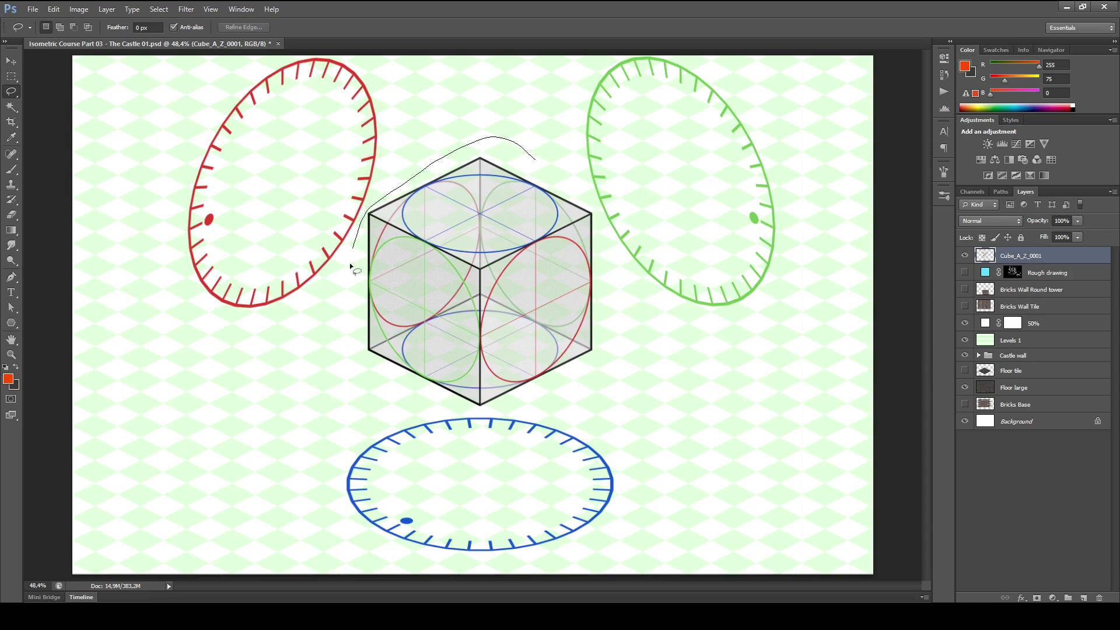
pyautogui.moveTo(350, 265)
pyautogui.mouseDown()
pyautogui.moveTo(360, 380)
pyautogui.moveTo(483, 413)
pyautogui.mouseUp()
pyautogui.moveTo(601, 251)
pyautogui.mouseDown()
pyautogui.moveTo(597, 220)
pyautogui.moveTo(539, 162)
pyautogui.mouseUp()
pyautogui.hotkey('ctrl', 'shift', 'u')
pyautogui.hotkey('ctrl', 'shift', 'i')
pyautogui.press('Delete')
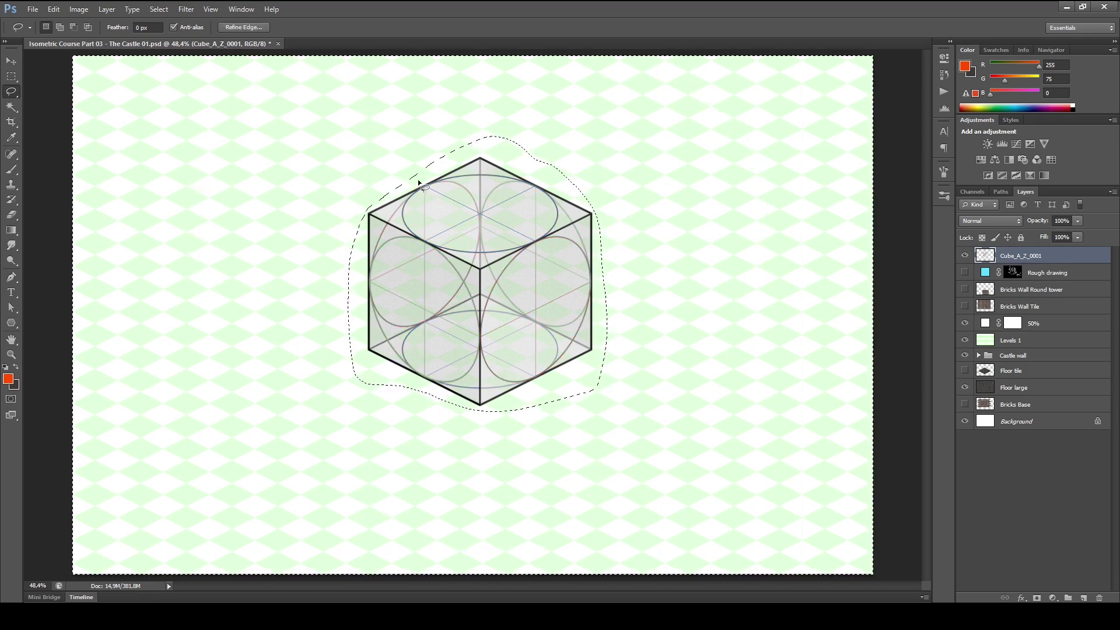
pyautogui.hotkey('ctrl', 'z')
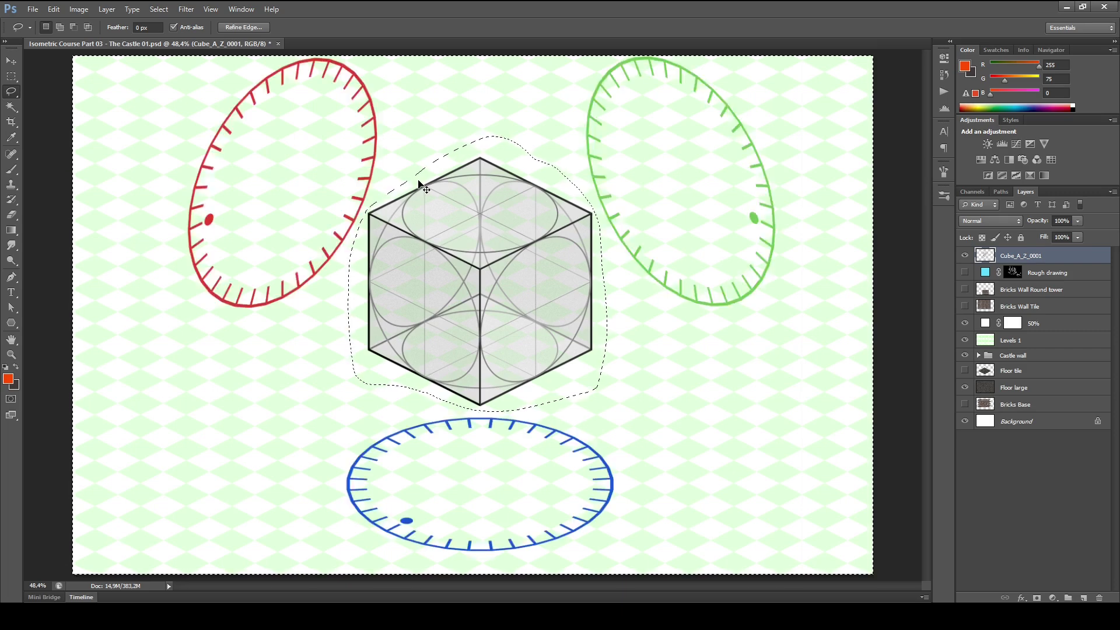
pyautogui.hotkey('ctrl', 'z')
pyautogui.hotkey('ctrl', 'alt', 'z')
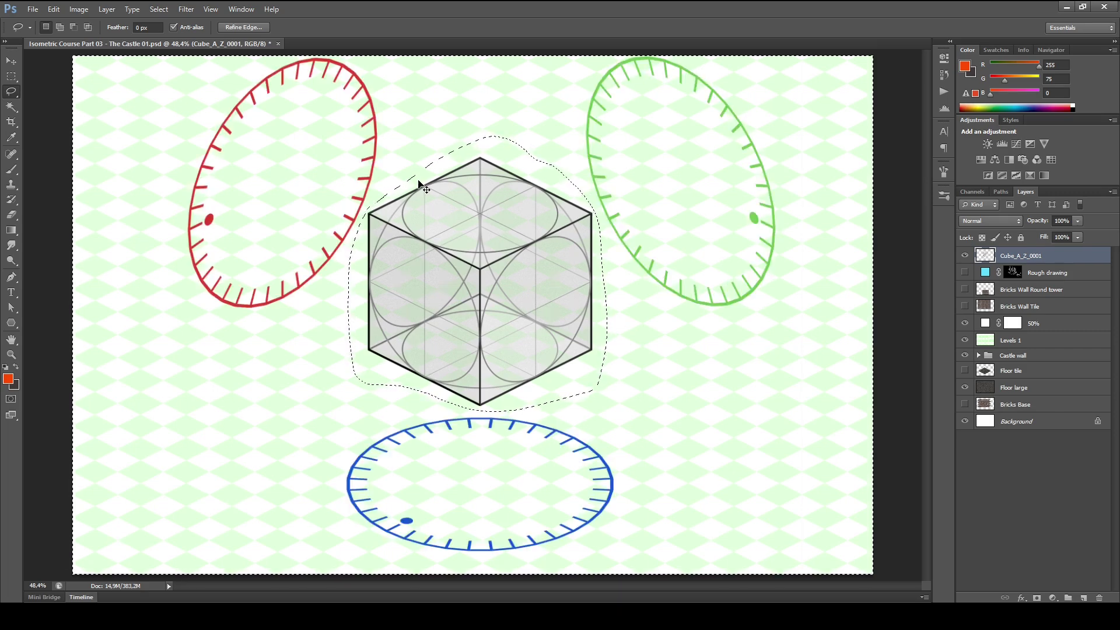
pyautogui.hotkey('ctrl', 'alt', 'z')
pyautogui.hotkey('ctrl', 'alt', 'z')
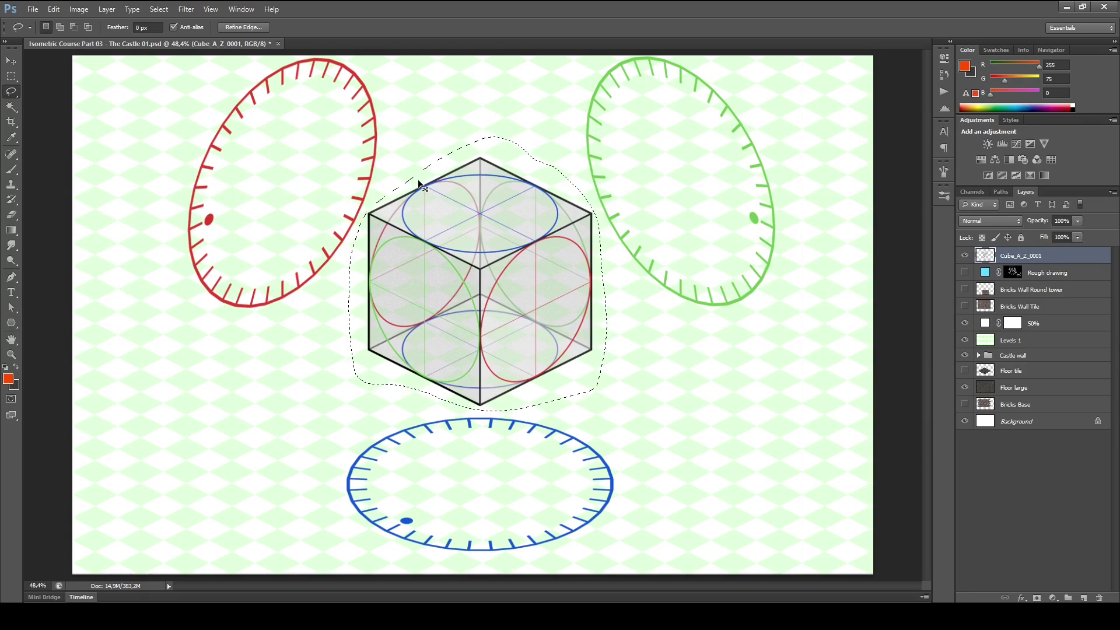
# - Erase the red, green and blue ellipses outside the cube by inverting the selection, and clear the selection
pyautogui.hotkey('ctrl', 'shift', 'i')
pyautogui.press('Delete')
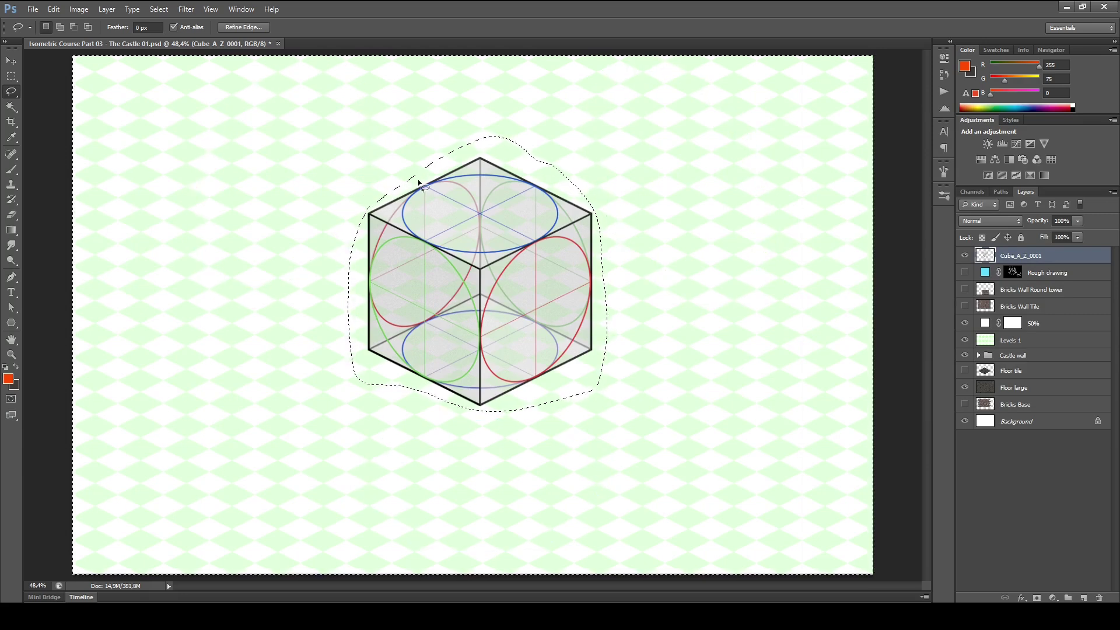
pyautogui.hotkey('ctrl', 'd')
# - Show the Rough drawing layer and make the Cube_A_Z_0001 layer active again
pyautogui.click(964, 273)
pyautogui.click(1028, 274)
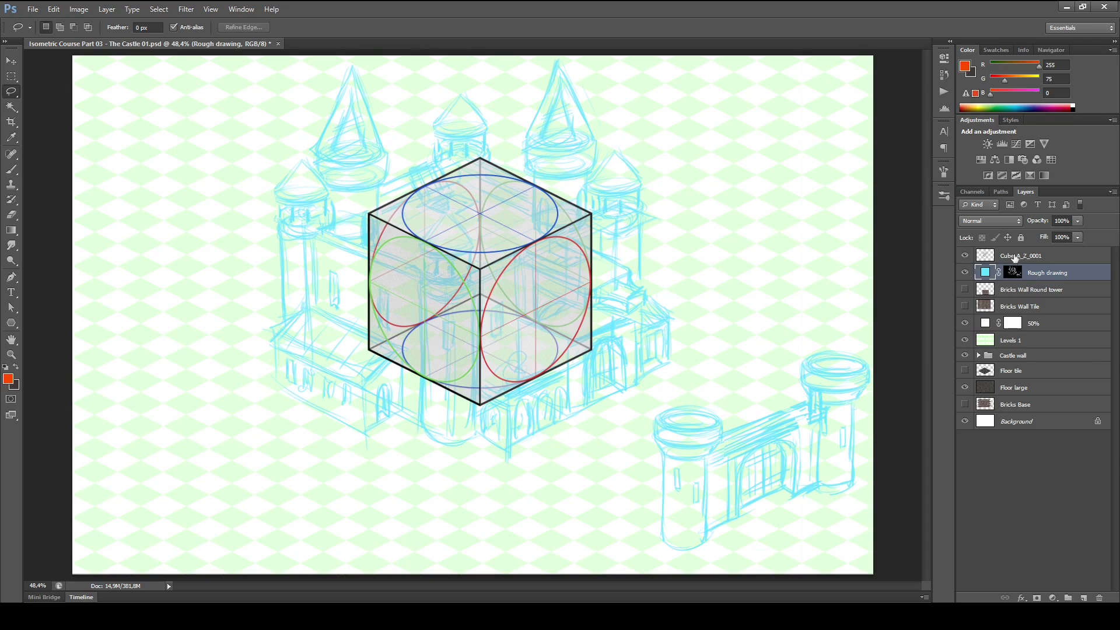
pyautogui.click(965, 257)
pyautogui.click(965, 256)
pyautogui.click(1044, 256)
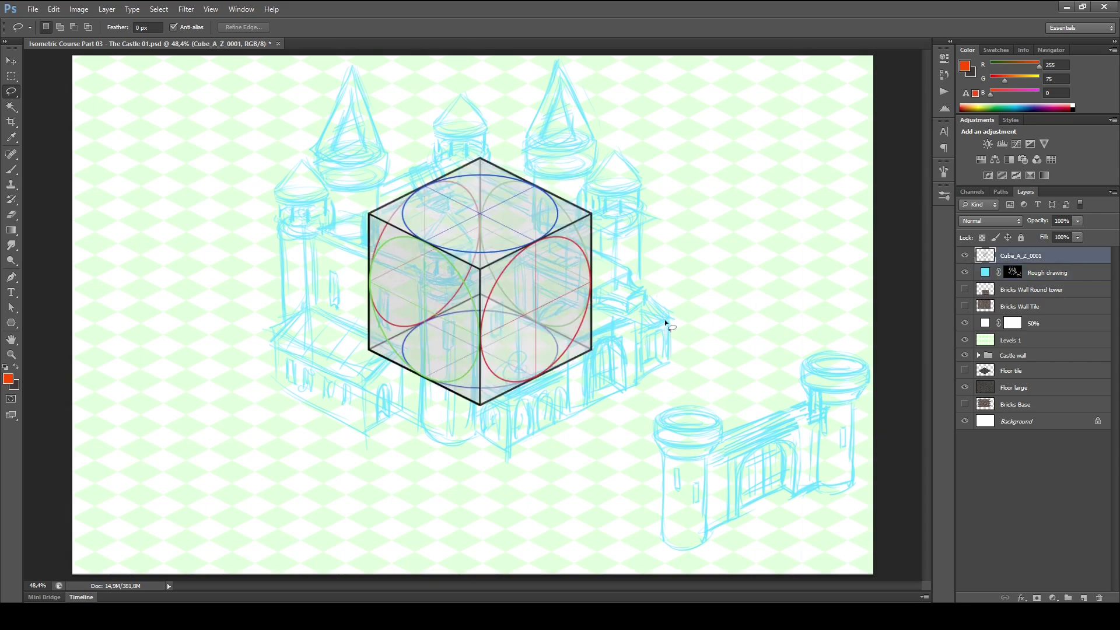
# - Move the cube onto the front round gate tower and scale it to about 30% so its ellipse fits the tower's base
pyautogui.press('v')
pyautogui.moveTo(525, 312)
pyautogui.mouseDown()
pyautogui.moveTo(720, 434)
pyautogui.moveTo(753, 439)
pyautogui.moveTo(680, 352)
pyautogui.mouseUp()
pyautogui.scroll(3, 748, 445)
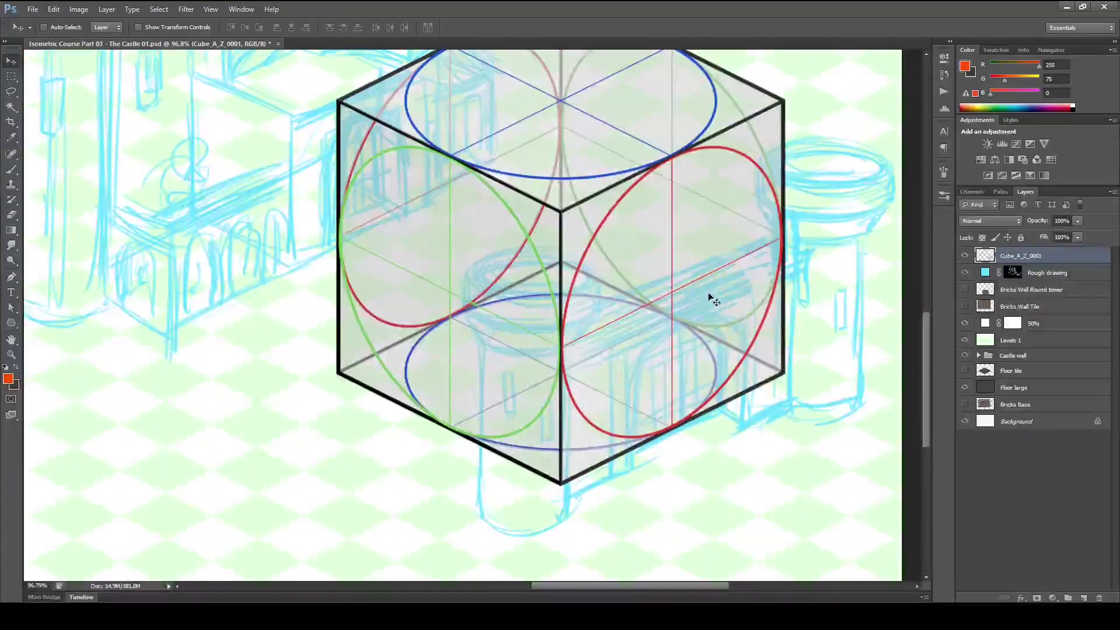
pyautogui.hotkey('ctrl', 't')
pyautogui.moveTo(789, 497); pyautogui.dragTo(657, 333)
pyautogui.moveTo(600, 275); pyautogui.dragTo(569, 465)
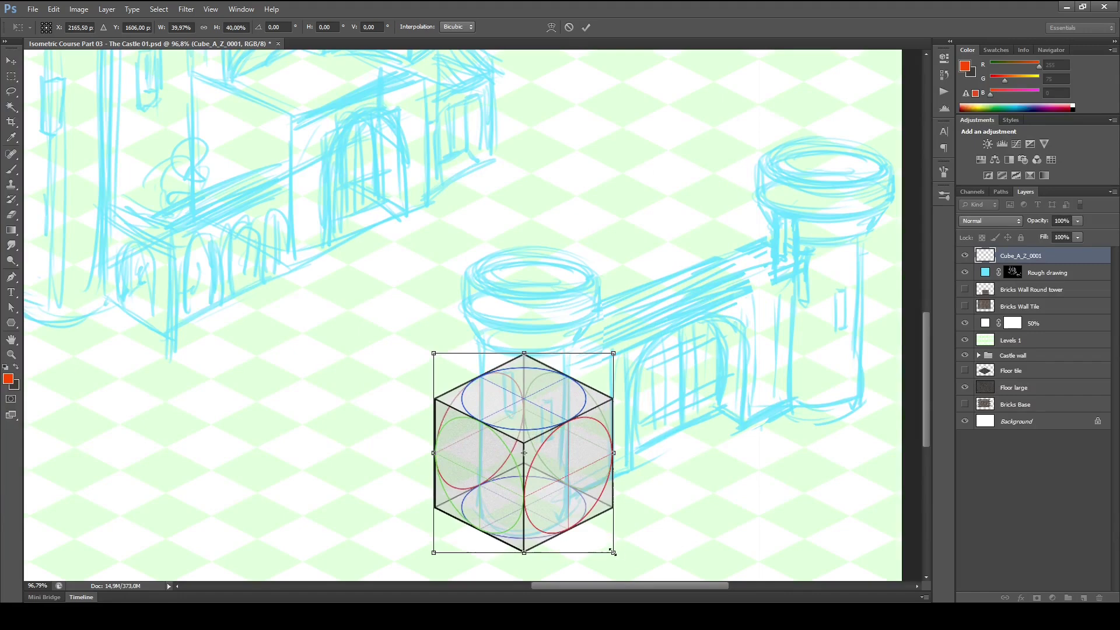
pyautogui.moveTo(613, 552); pyautogui.dragTo(589, 524)
pyautogui.moveTo(552, 489); pyautogui.dragTo(549, 509)
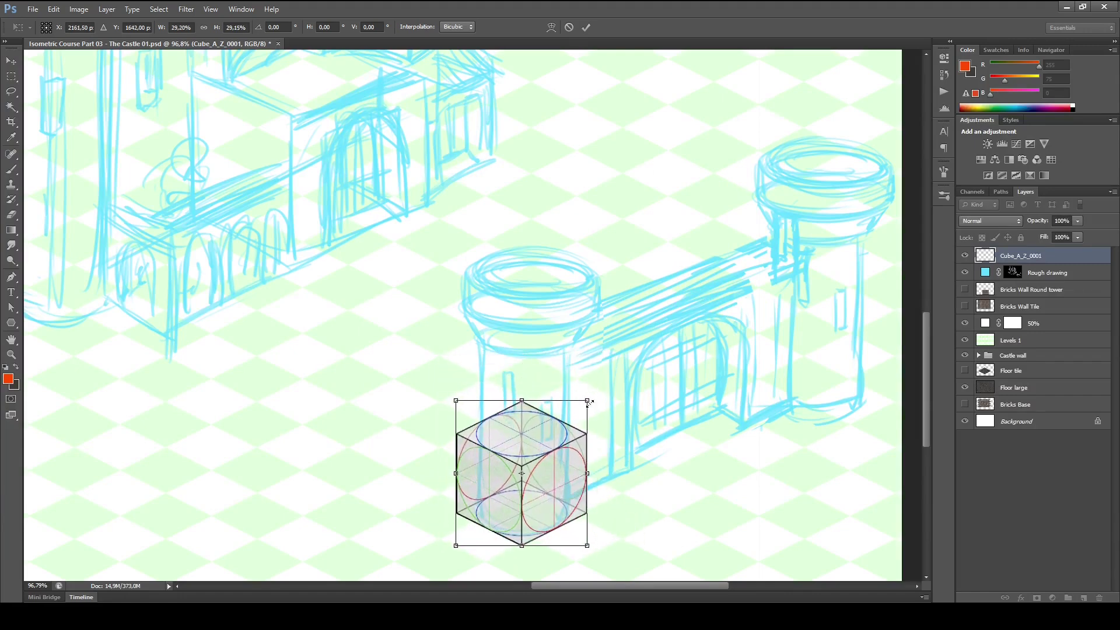
pyautogui.moveTo(588, 402); pyautogui.dragTo(596, 383)
pyautogui.moveTo(569, 475); pyautogui.dragTo(571, 495)
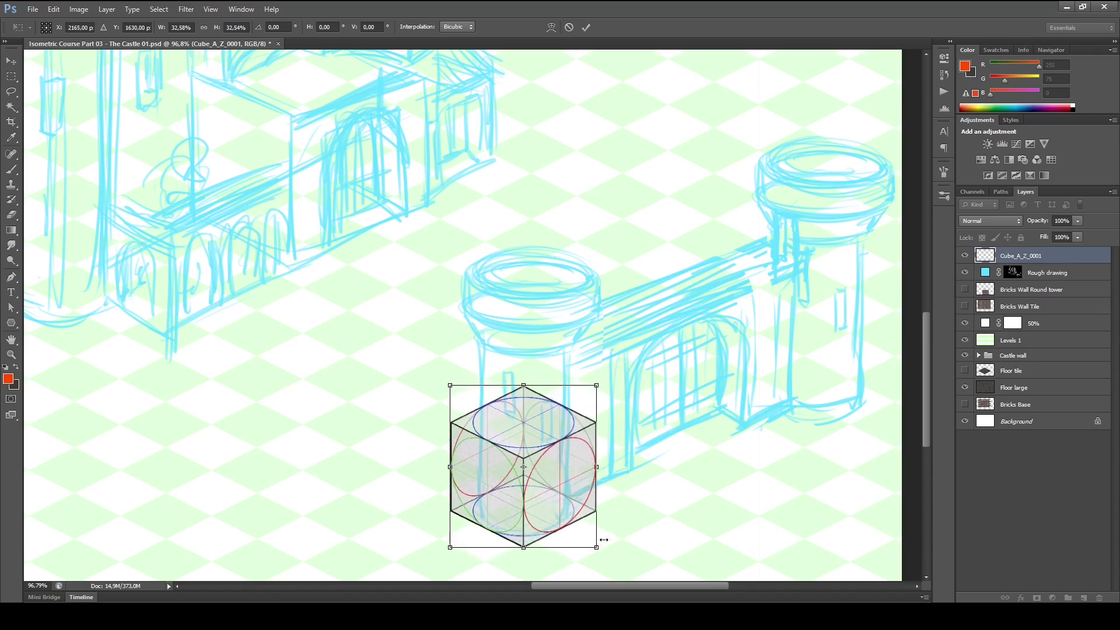
pyautogui.moveTo(597, 547); pyautogui.dragTo(591, 541)
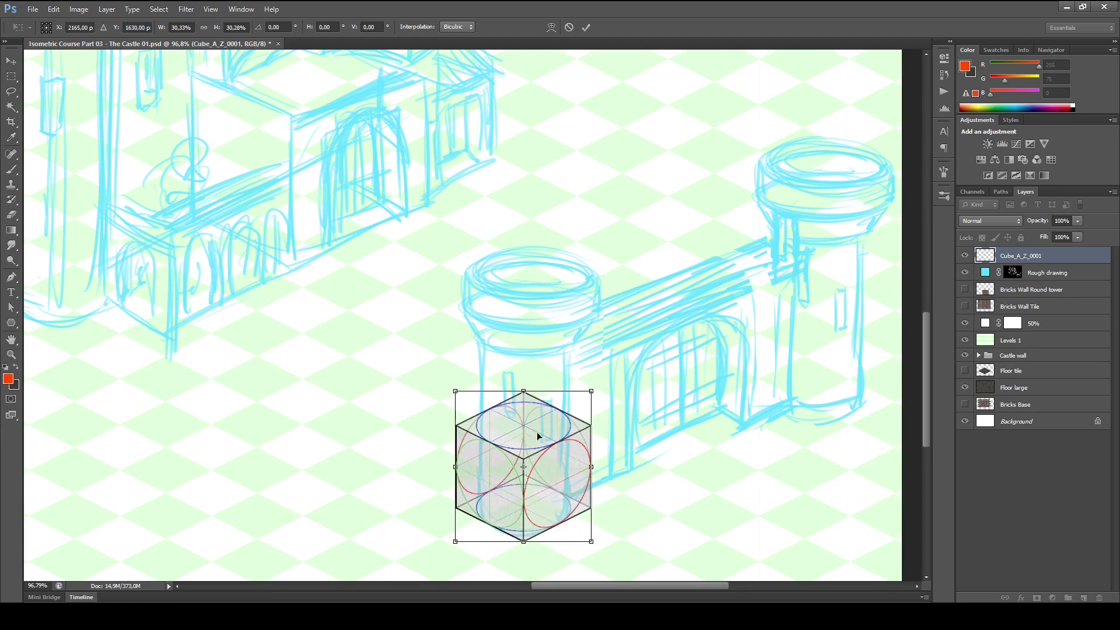
pyautogui.press('Return')
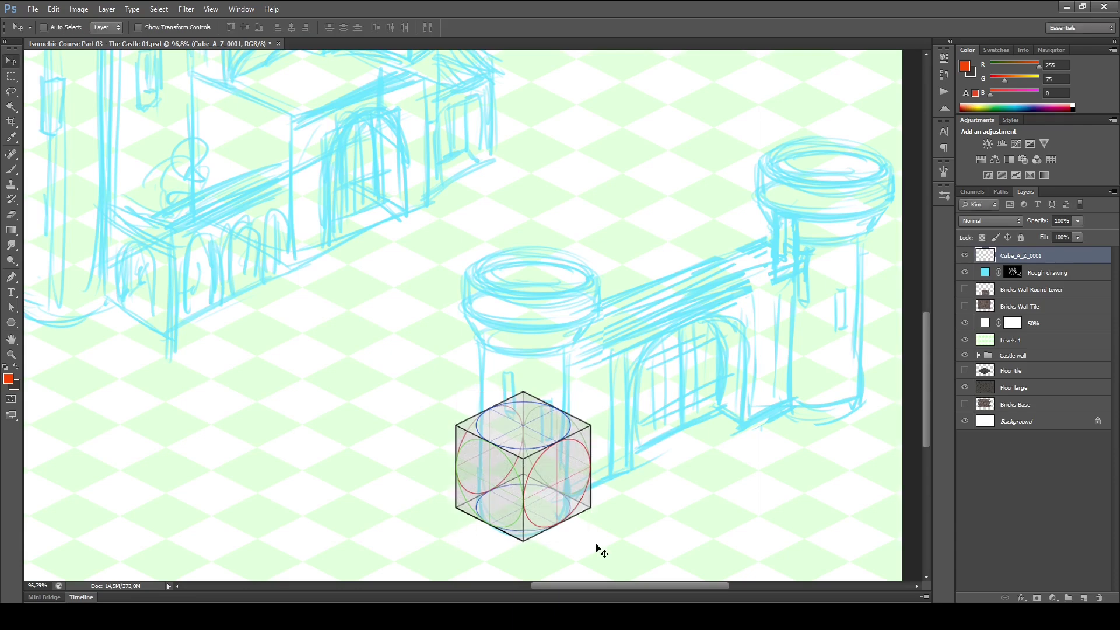
# - Duplicate the cube layer and stack the copy directly above the first cube with their edges aligned
pyautogui.hotkey('ctrl', 'j')
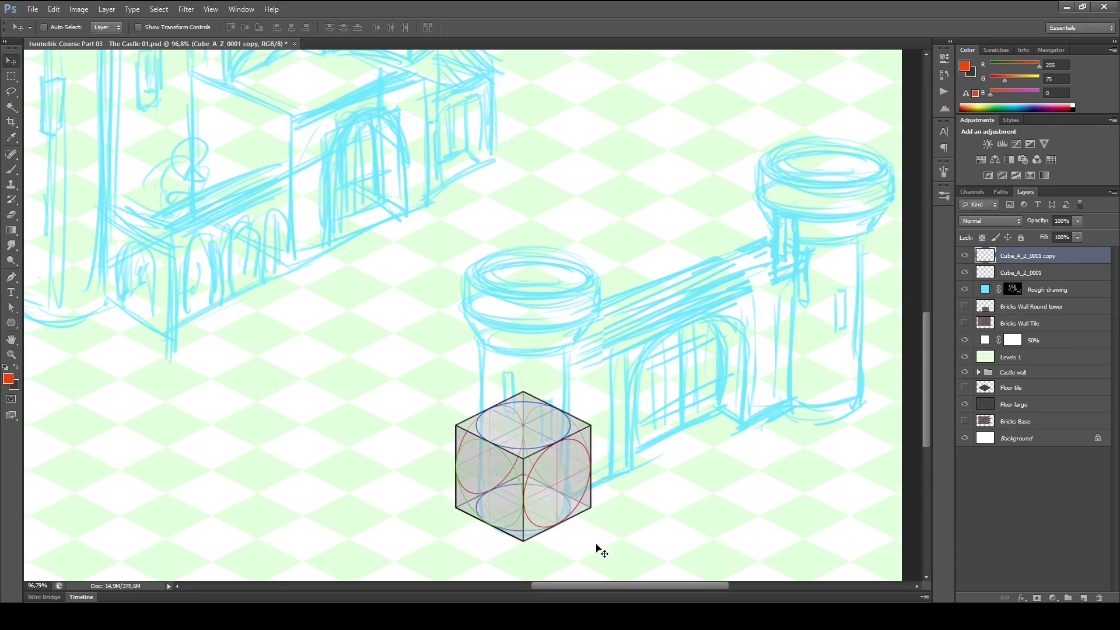
pyautogui.moveTo(575, 521); pyautogui.dragTo(589, 444)
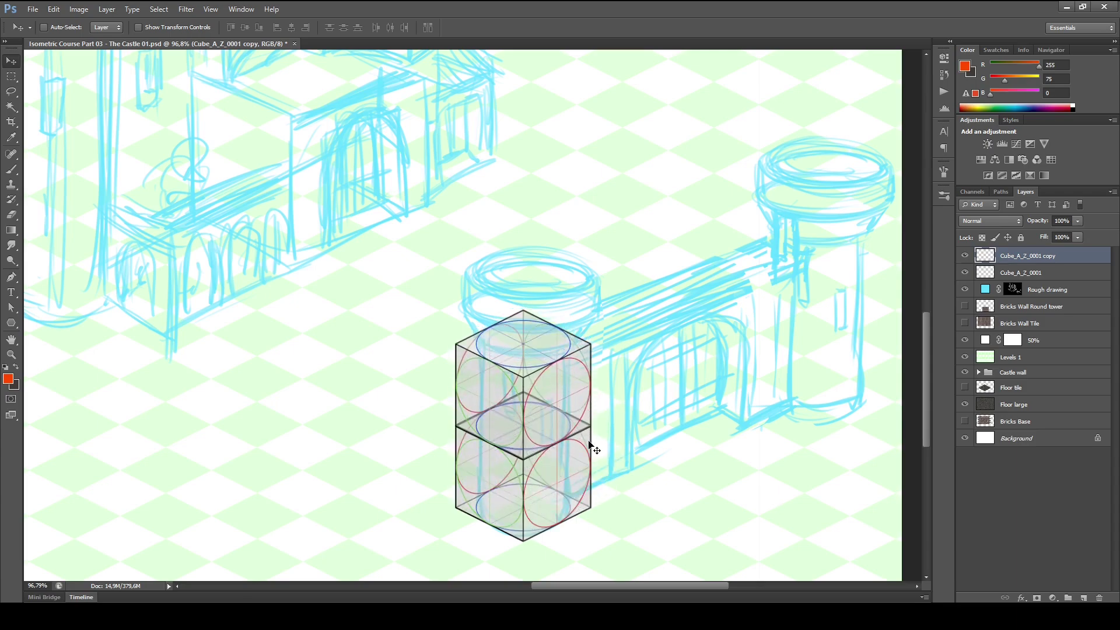
pyautogui.scroll(5, 589, 444)
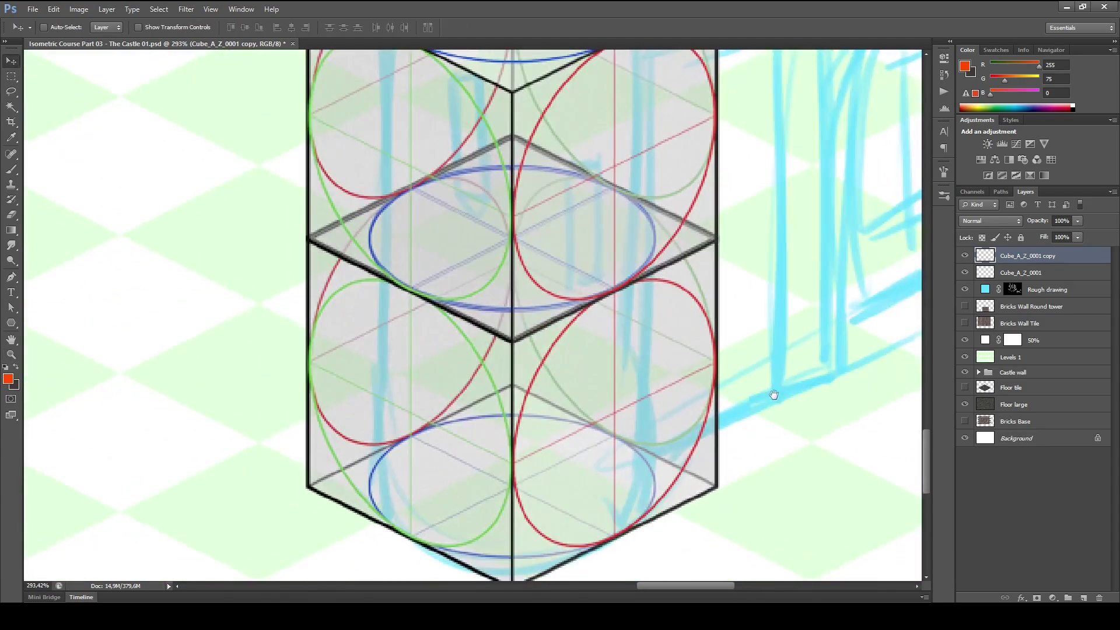
pyautogui.press('Up')
pyautogui.press('Up')
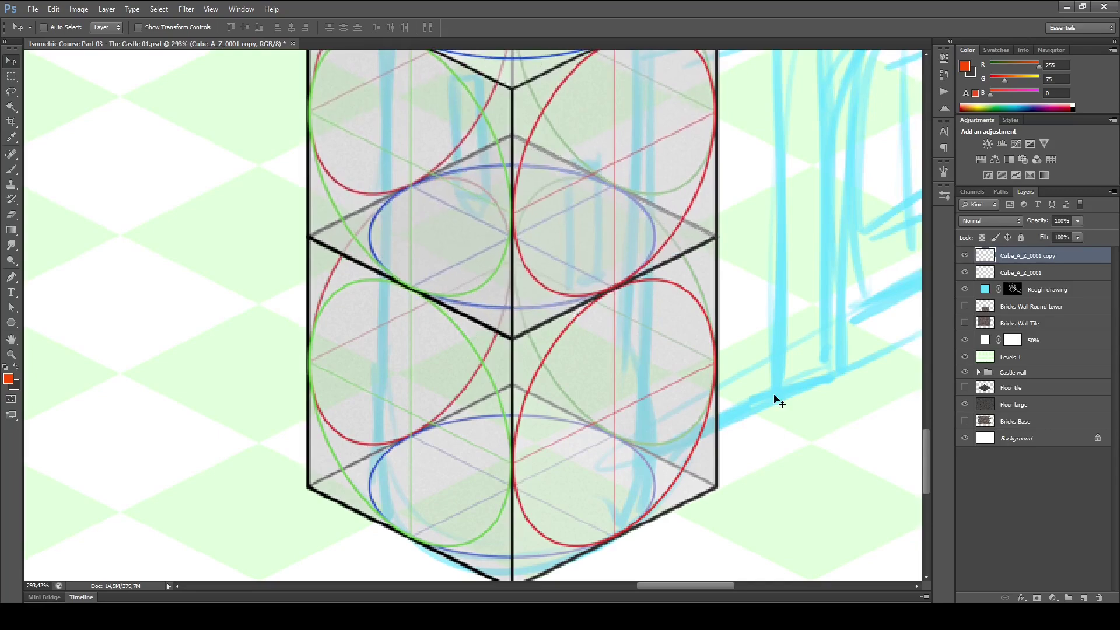
pyautogui.scroll(-5, 779, 402)
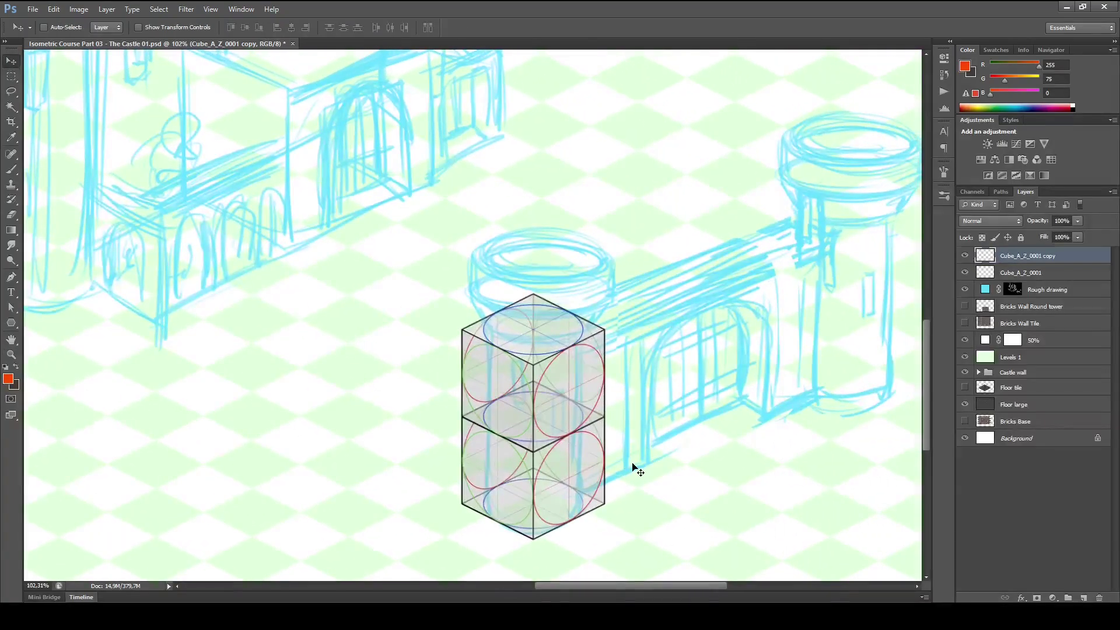
# - Duplicate the upper cube, enlarge the copy to about 140% for the tower's wider crown, and place it on top of the stack
pyautogui.hotkey('ctrl', 'j')
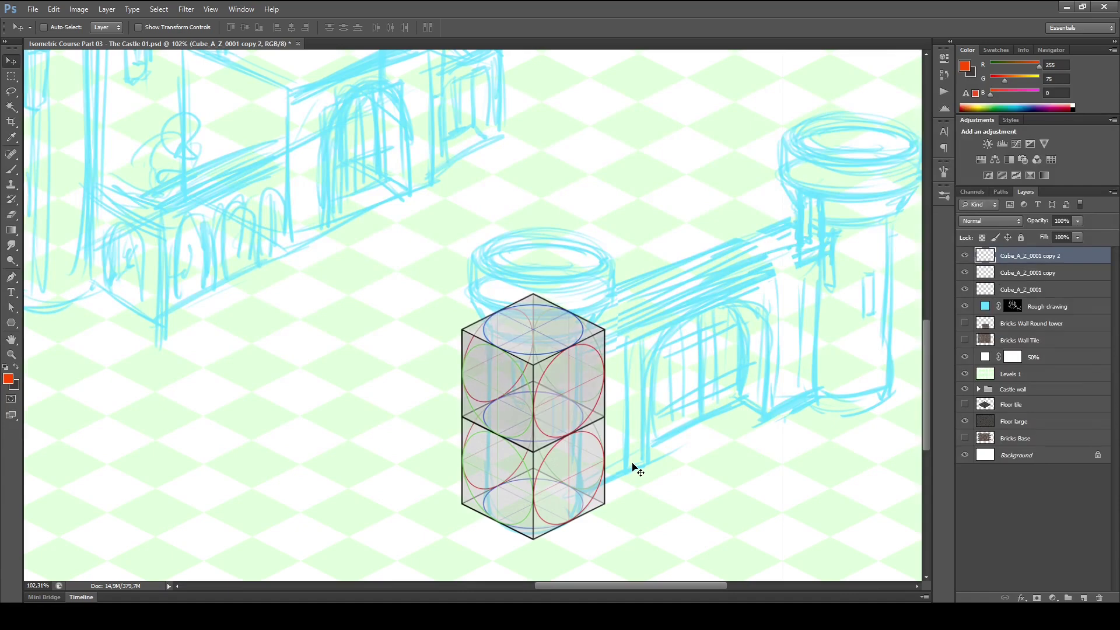
pyautogui.moveTo(570, 407); pyautogui.dragTo(572, 336)
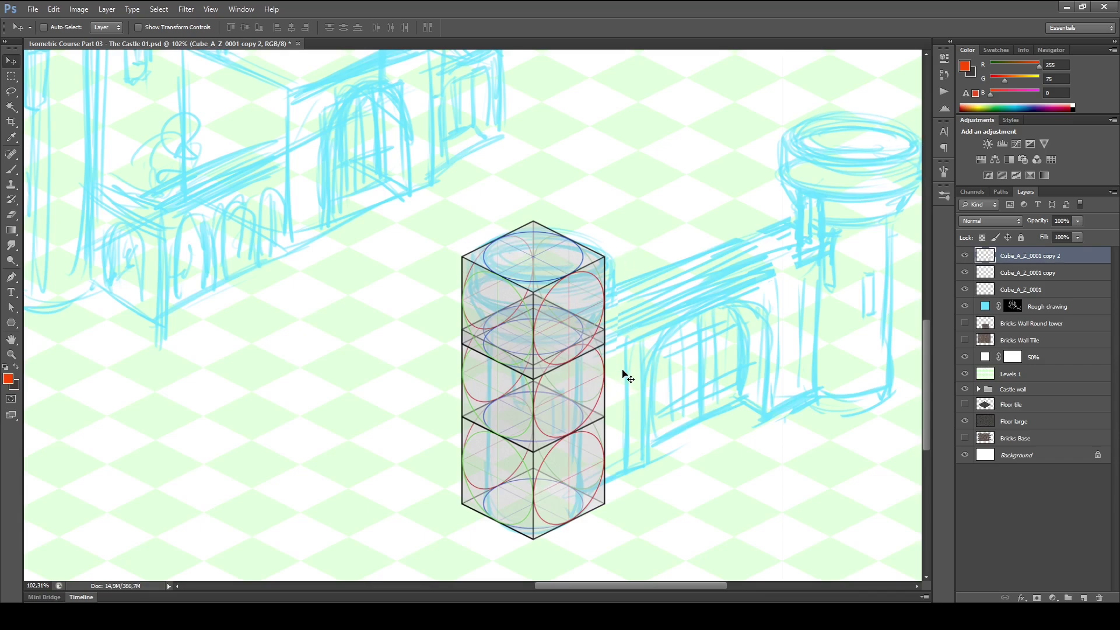
pyautogui.hotkey('ctrl', 't')
pyautogui.moveTo(608, 380); pyautogui.dragTo(651, 396)
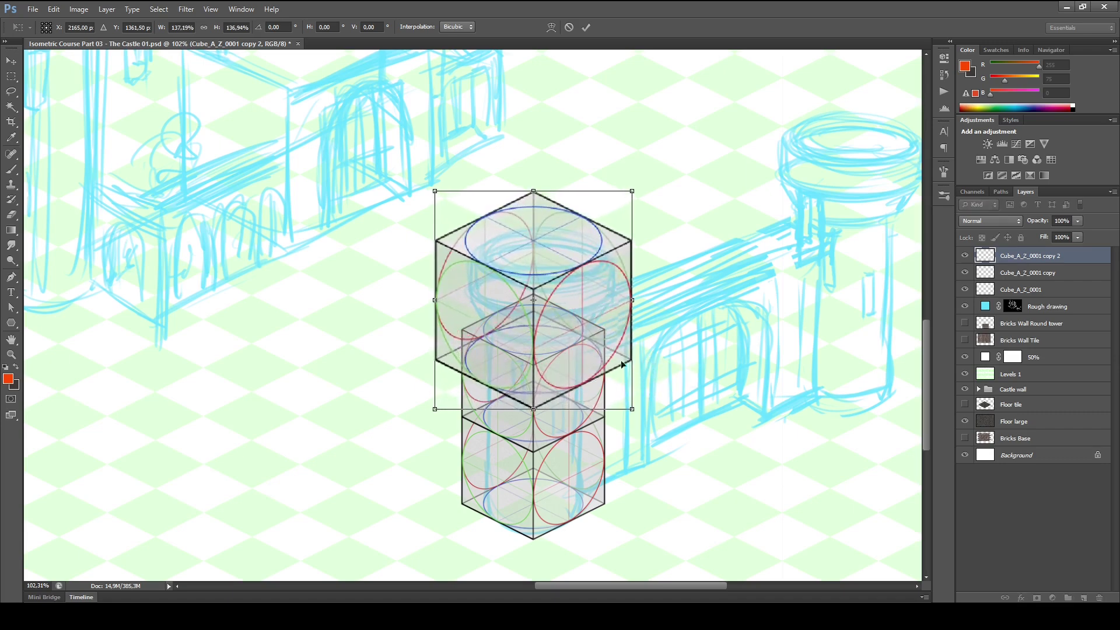
pyautogui.moveTo(590, 325); pyautogui.dragTo(594, 338)
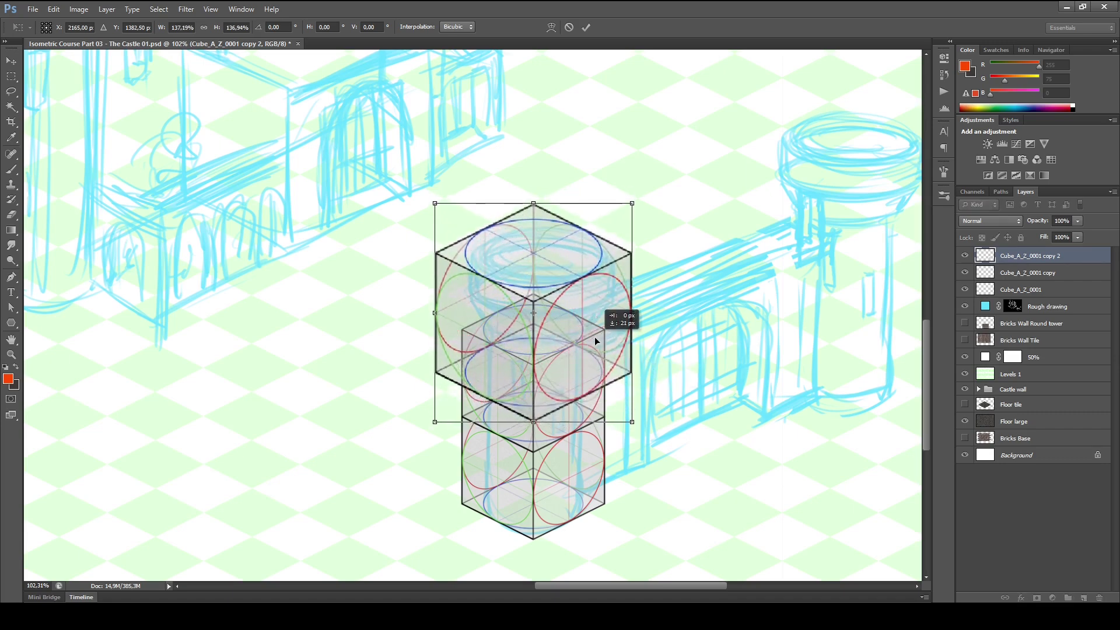
pyautogui.moveTo(634, 422); pyautogui.dragTo(636, 421)
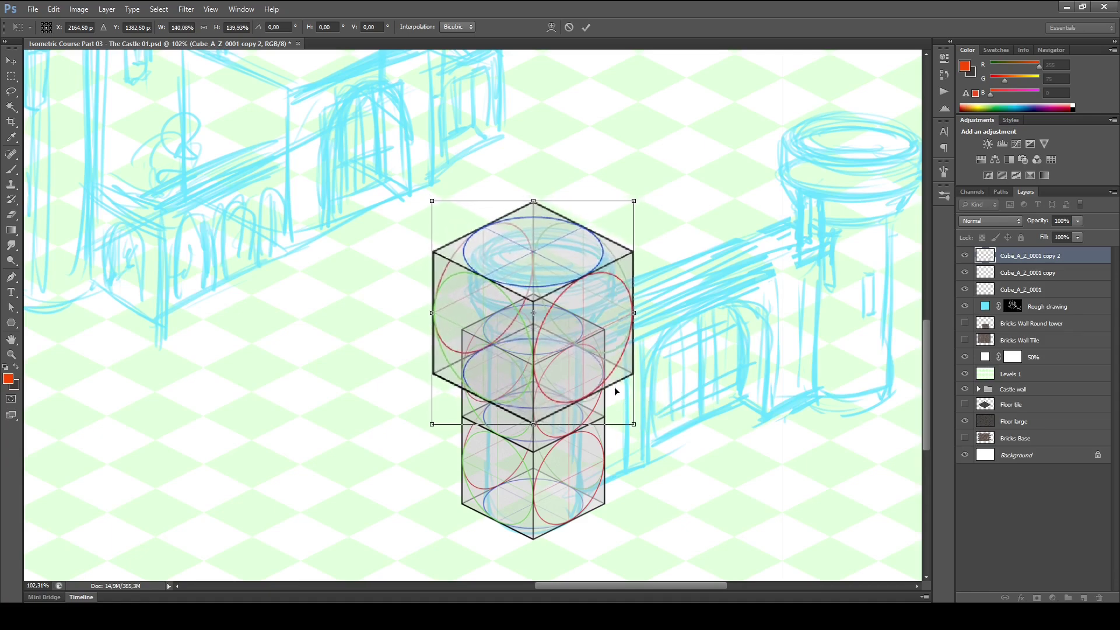
pyautogui.press('Return')
pyautogui.moveTo(570, 361); pyautogui.dragTo(573, 283)
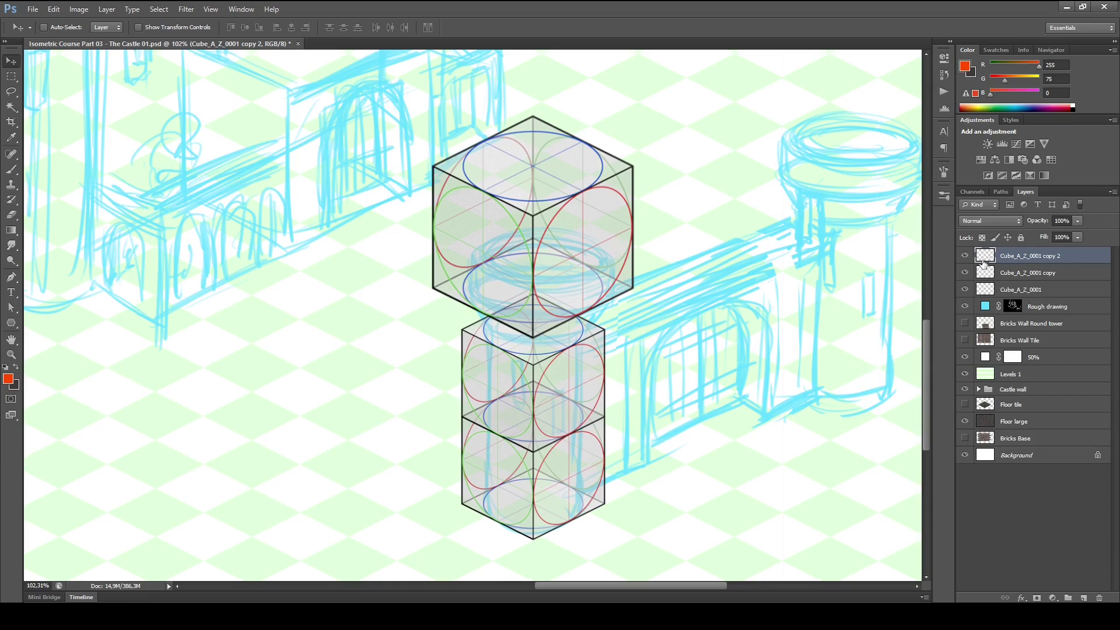
# - Merge the three cube layers into one and rename it "Tower guides"
pyautogui.keyDown('shift'); pyautogui.click(1030, 291); pyautogui.keyUp('shift')
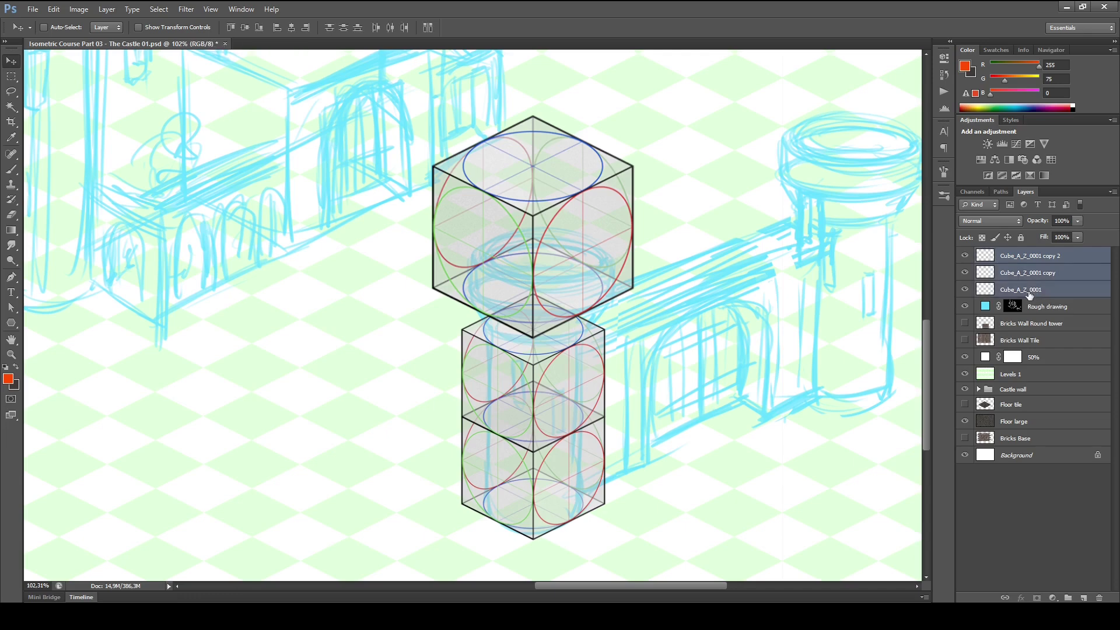
pyautogui.hotkey('ctrl', 'e')
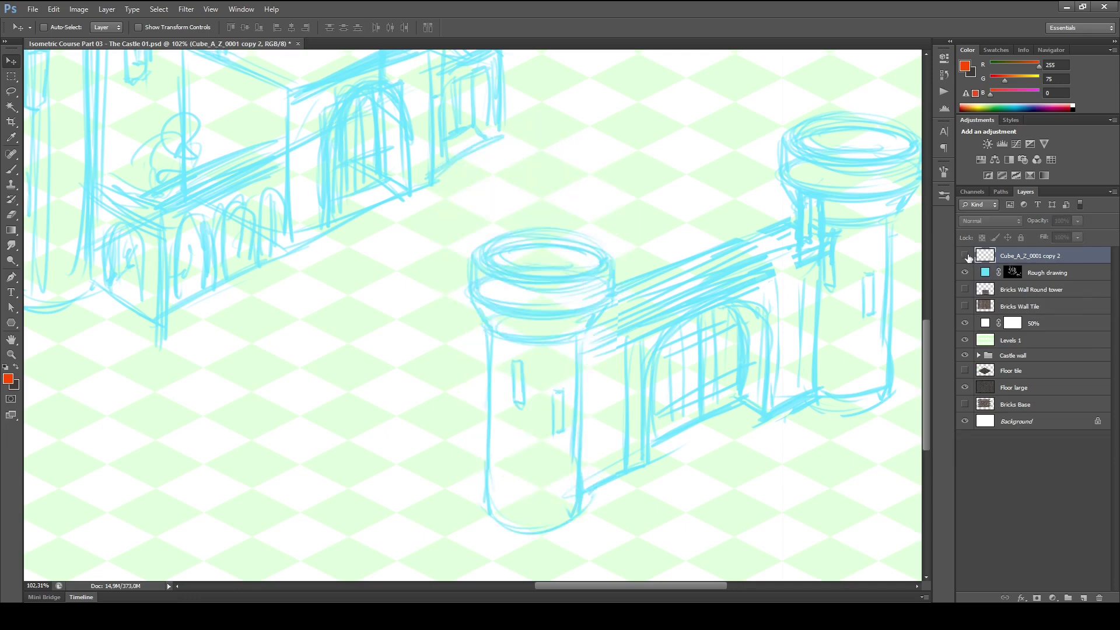
pyautogui.doubleClick(1023, 257)
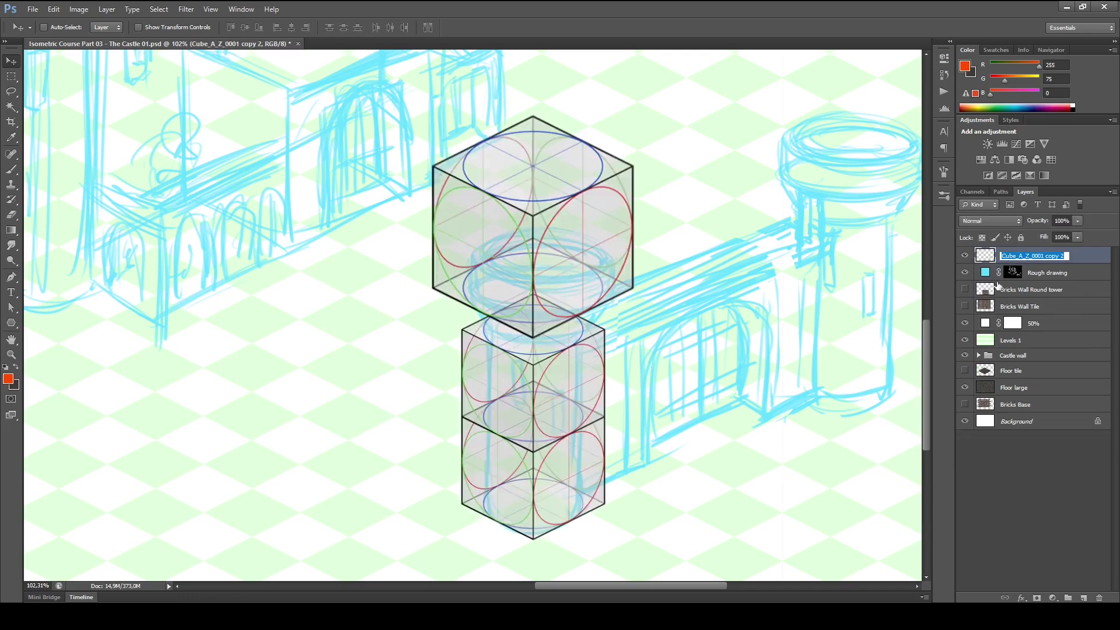
pyautogui.write('Tower guides')
pyautogui.press('Return')
# - Set the Tower guides layer to 38% opacity beneath the Rough drawing layer, and make Rough drawing active
pyautogui.moveTo(1037, 221)
pyautogui.mouseDown()
pyautogui.moveTo(1050, 234)
pyautogui.moveTo(1024, 279)
pyautogui.moveTo(1036, 295)
pyautogui.mouseUp()
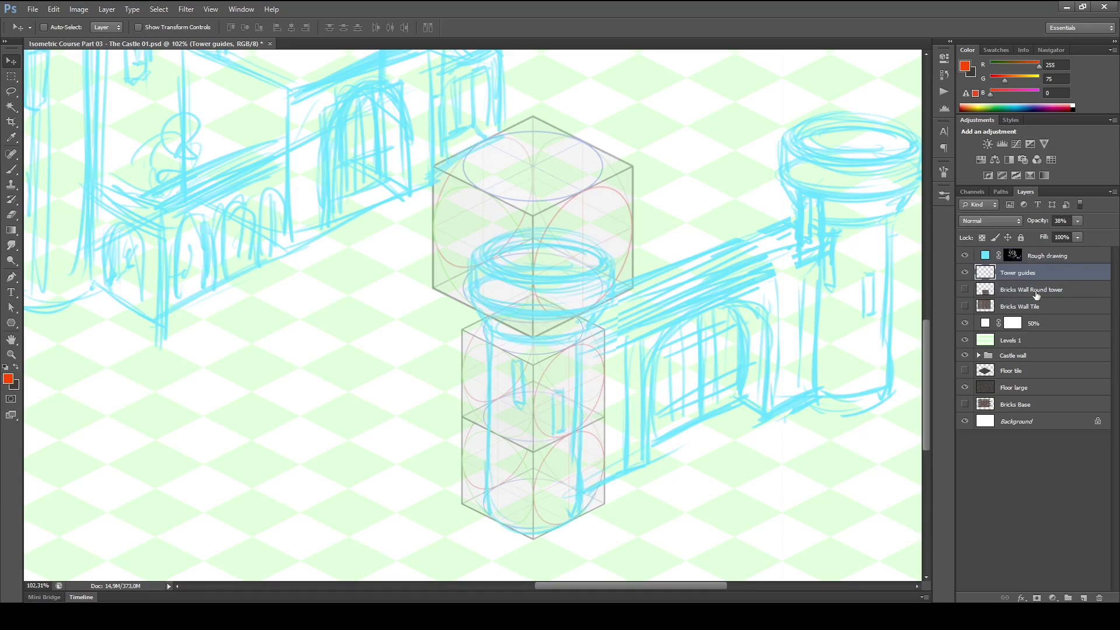
pyautogui.click(965, 256)
pyautogui.click(965, 255)
pyautogui.click(1046, 256)
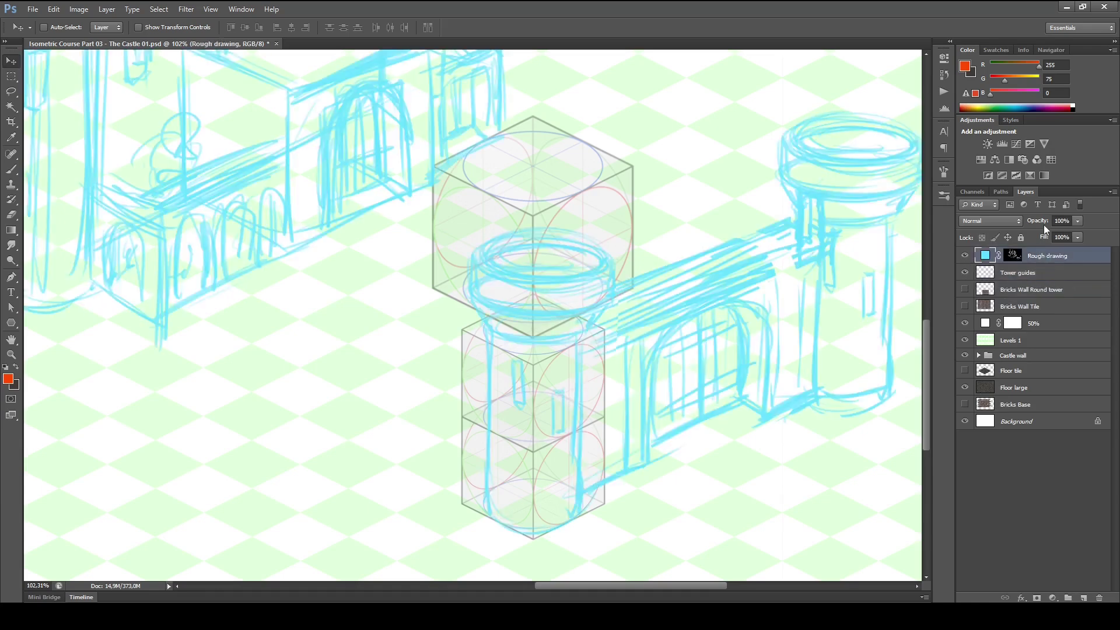
# - Lower the Rough drawing layer's opacity to 45% and toggle its visibility to compare the sketch with the cube guides
pyautogui.moveTo(1042, 222); pyautogui.dragTo(1030, 222)
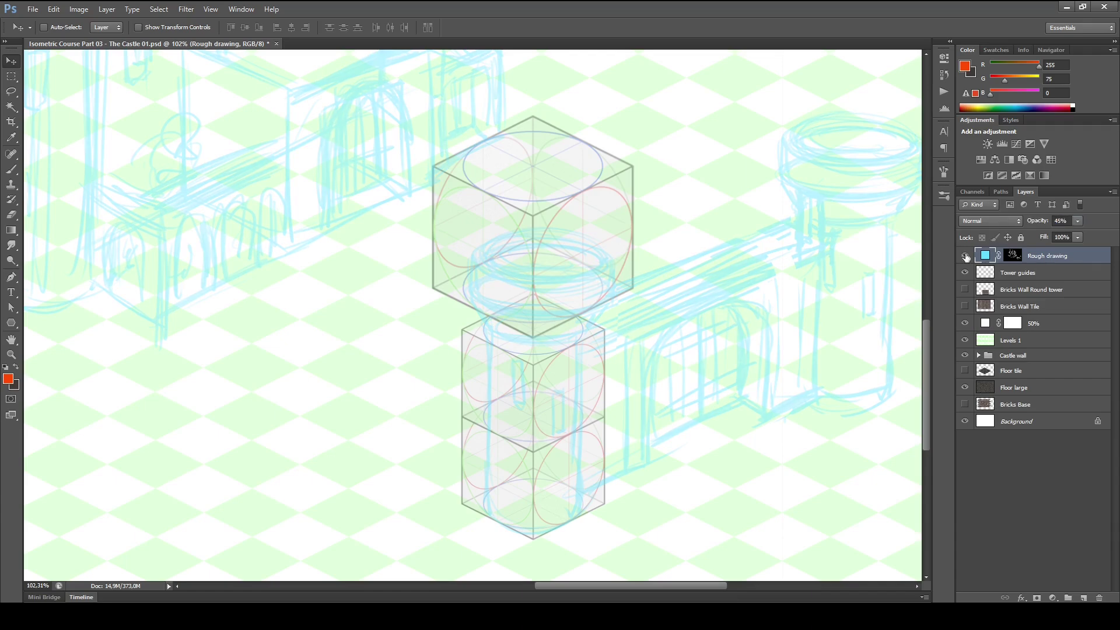
pyautogui.click(967, 256)
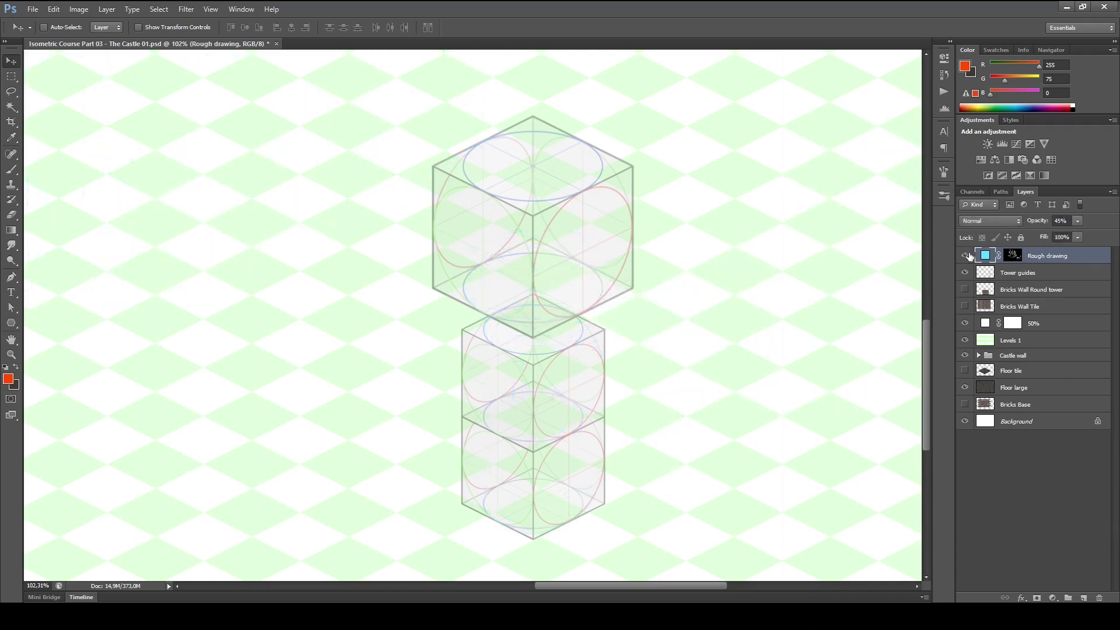
pyautogui.click(966, 255)
pyautogui.click(966, 255)
pyautogui.click(967, 256)
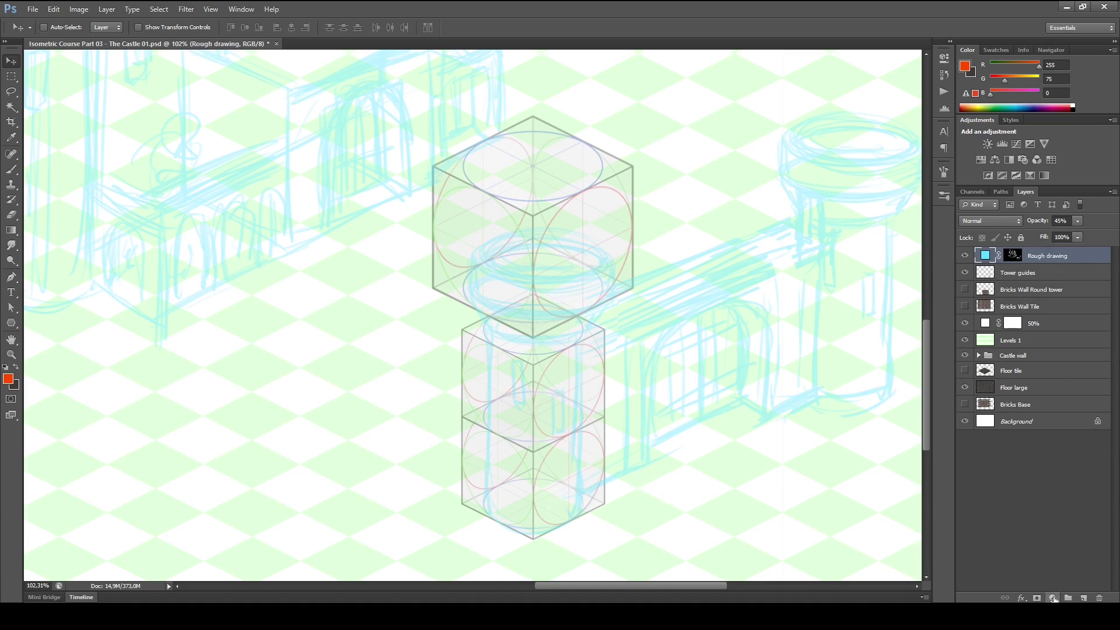
pyautogui.click(1054, 598)
pyautogui.click(1054, 595)
pyautogui.hotkey('ctrl', 'z')
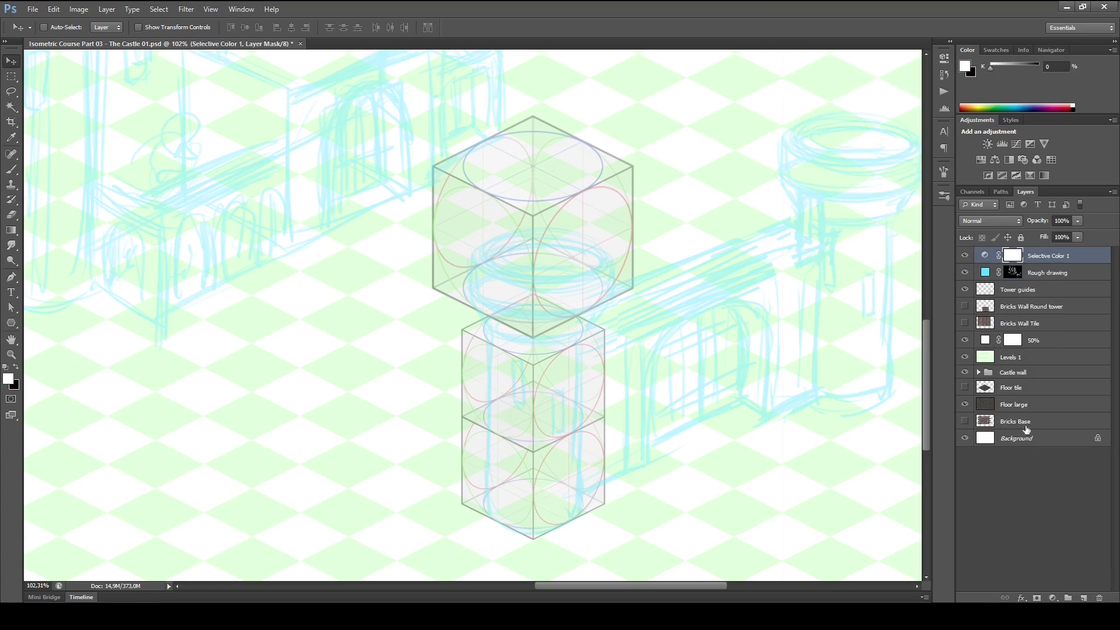
# - Add a black Solid Color fill layer above Rough drawing and invert its layer mask to hide the fill
pyautogui.click(1054, 598)
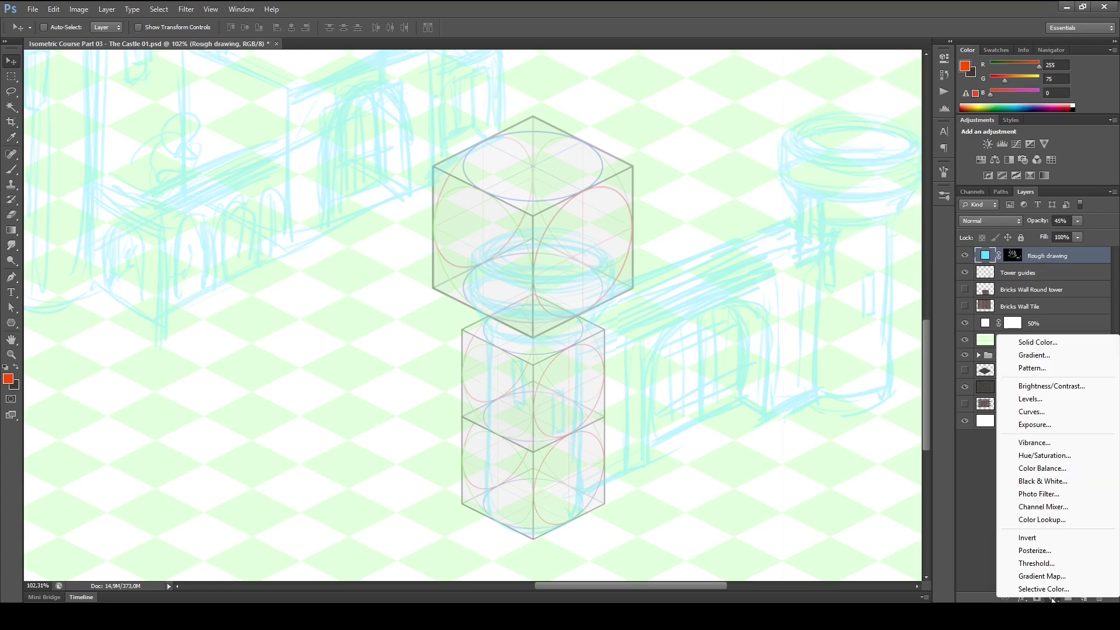
pyautogui.click(1038, 342)
pyautogui.click(800, 446)
pyautogui.click(1066, 274)
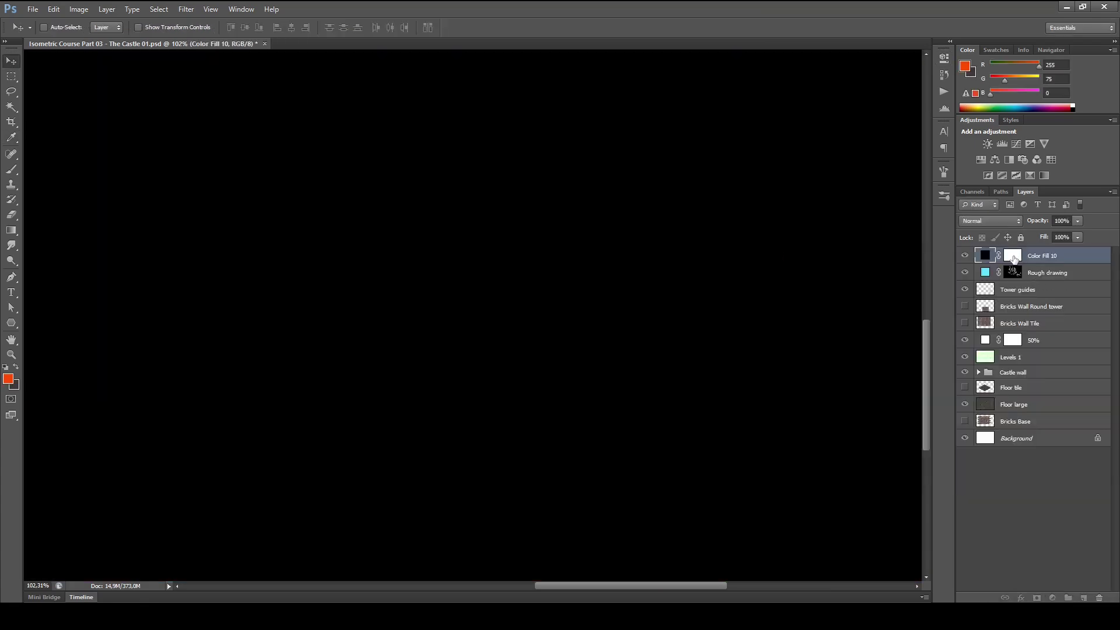
pyautogui.hotkey('ctrl', 'i')
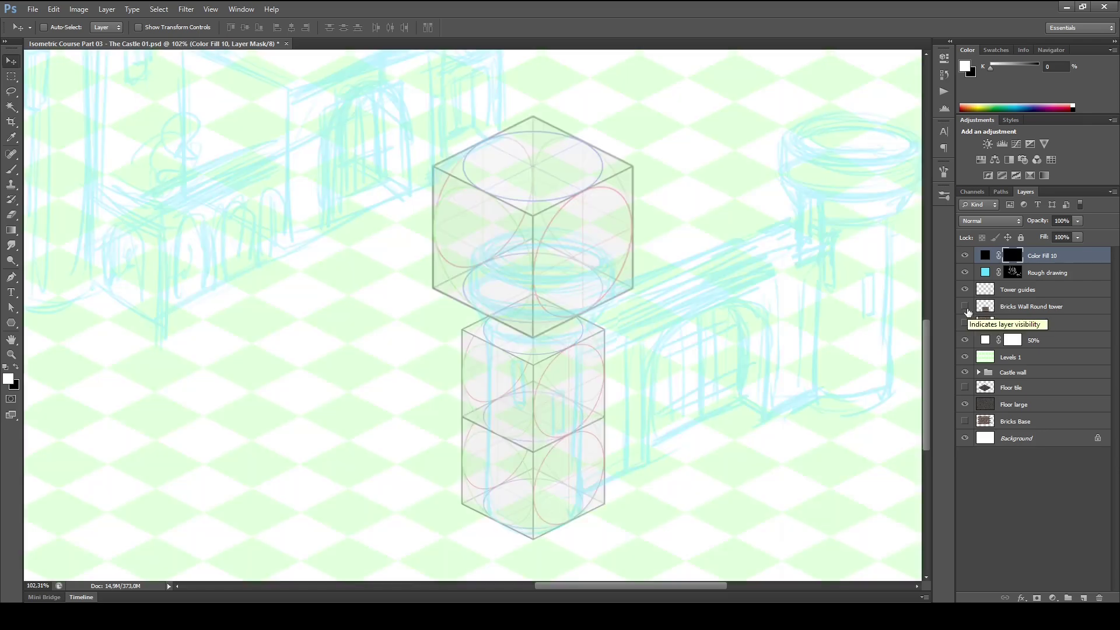
# - Try a 4 px brush stroke on the fill layer's mask at the upper edge of the tower shaft, and undo it
pyautogui.press('z')
pyautogui.moveTo(610, 471)
pyautogui.mouseDown()
pyautogui.moveTo(718, 400)
pyautogui.moveTo(713, 418)
pyautogui.mouseUp()
pyautogui.press('b')
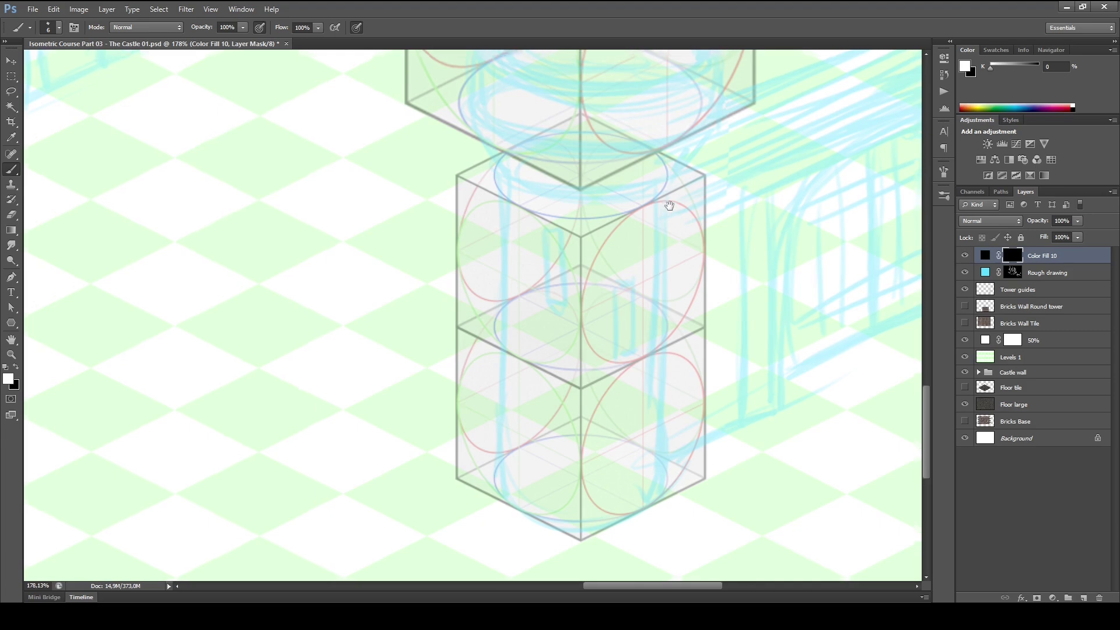
pyautogui.moveTo(668, 175); pyautogui.dragTo(665, 184)
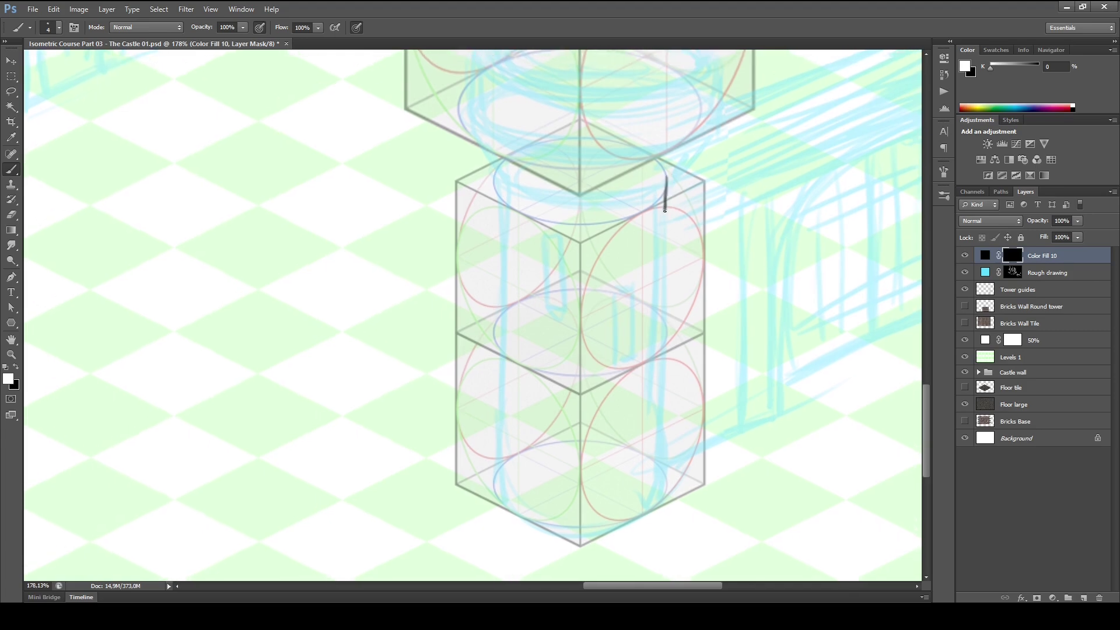
pyautogui.hotkey('ctrl', 'z')
# - Choose a fine tapered brush preset for the line work, trying strokes on the tower shaft and undoing them
pyautogui.click(945, 196)
pyautogui.scroll(-10, 931, 357)
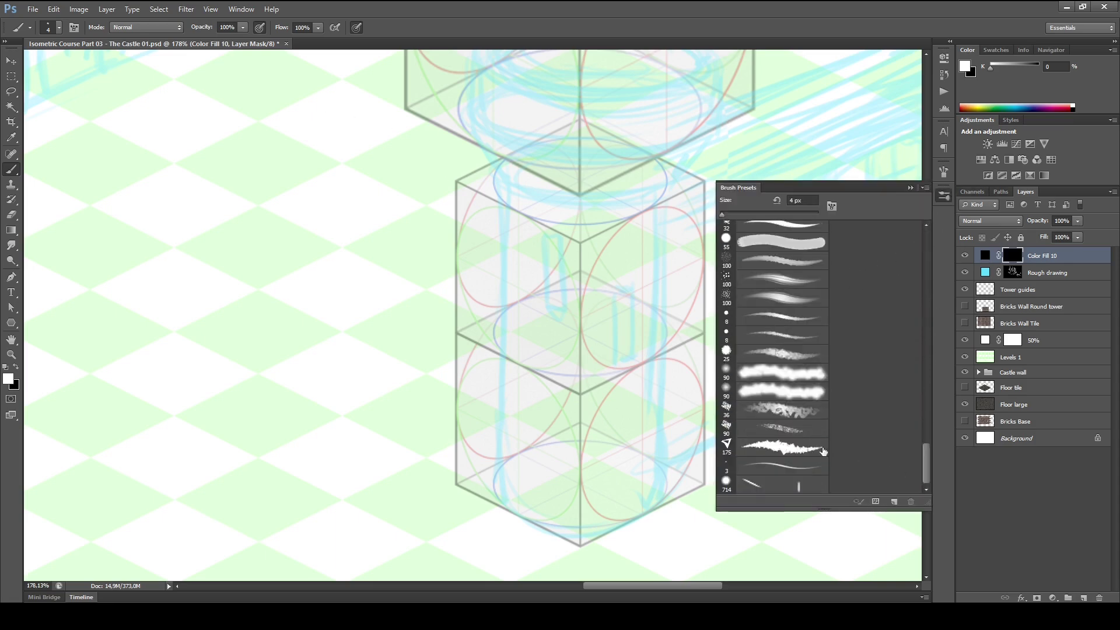
pyautogui.click(789, 334)
pyautogui.click(632, 333)
pyautogui.moveTo(632, 333)
pyautogui.mouseDown()
pyautogui.moveTo(633, 415)
pyautogui.moveTo(647, 460)
pyautogui.mouseUp()
pyautogui.hotkey('ctrl', 'z')
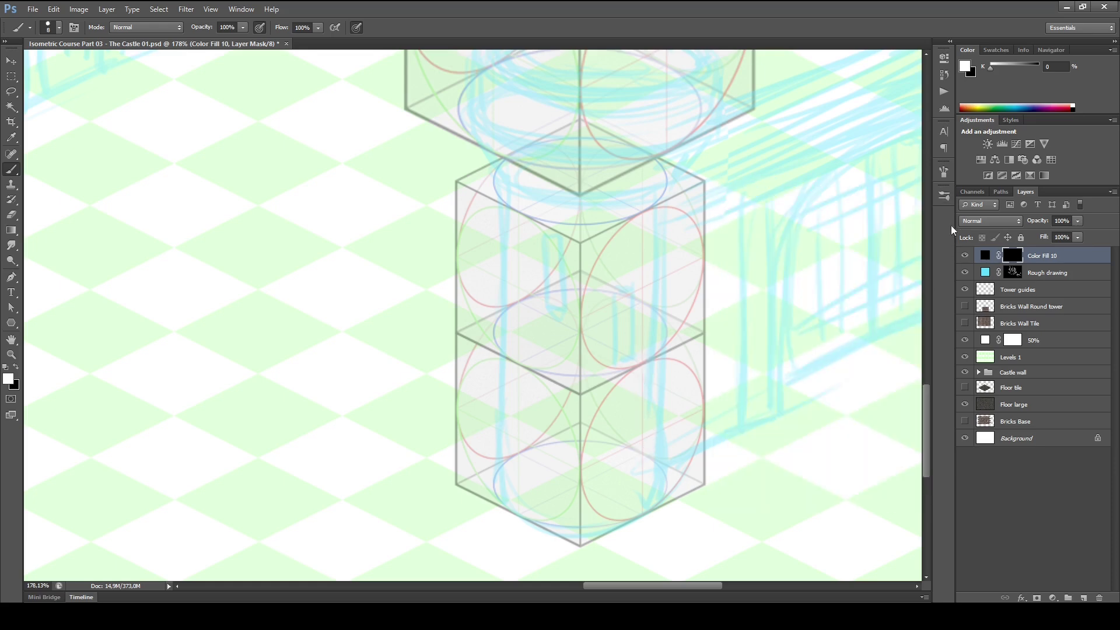
pyautogui.click(945, 194)
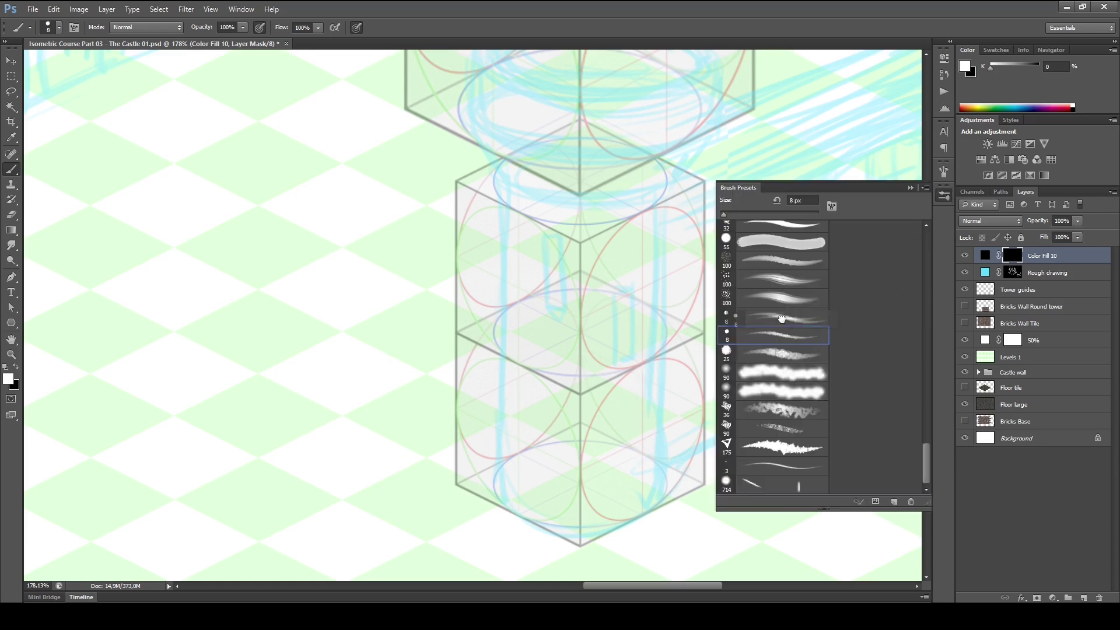
pyautogui.moveTo(644, 275); pyautogui.dragTo(652, 446)
pyautogui.hotkey('ctrl', 'z')
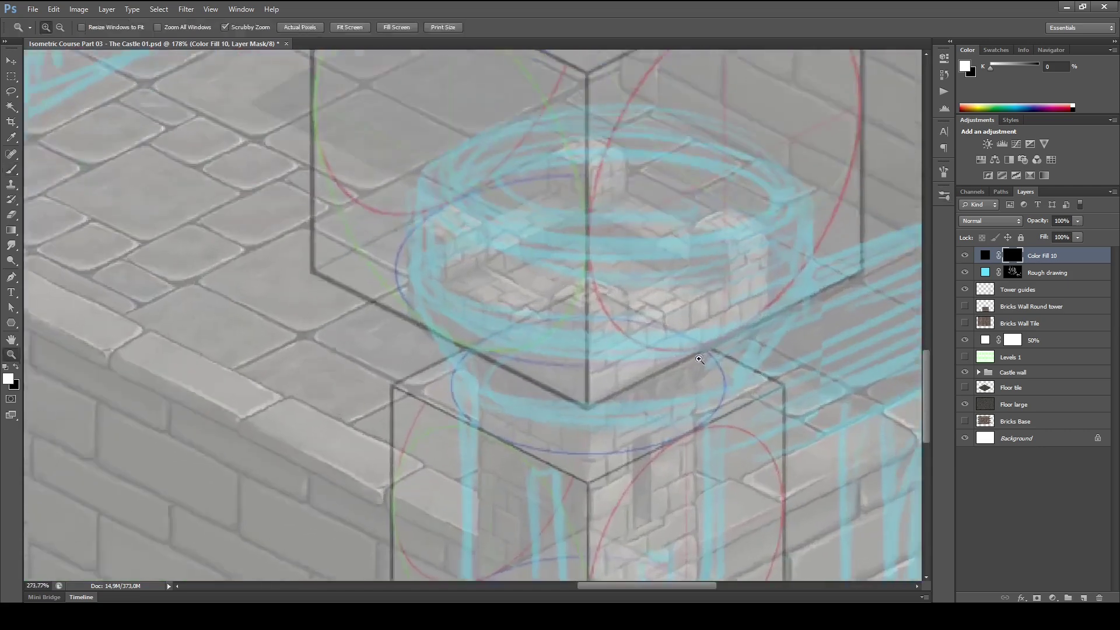
# - Hide the Rough drawing layer and trace the front half of the crown's lower ellipse along the blue guide
pyautogui.moveTo(691, 304); pyautogui.dragTo(707, 452)
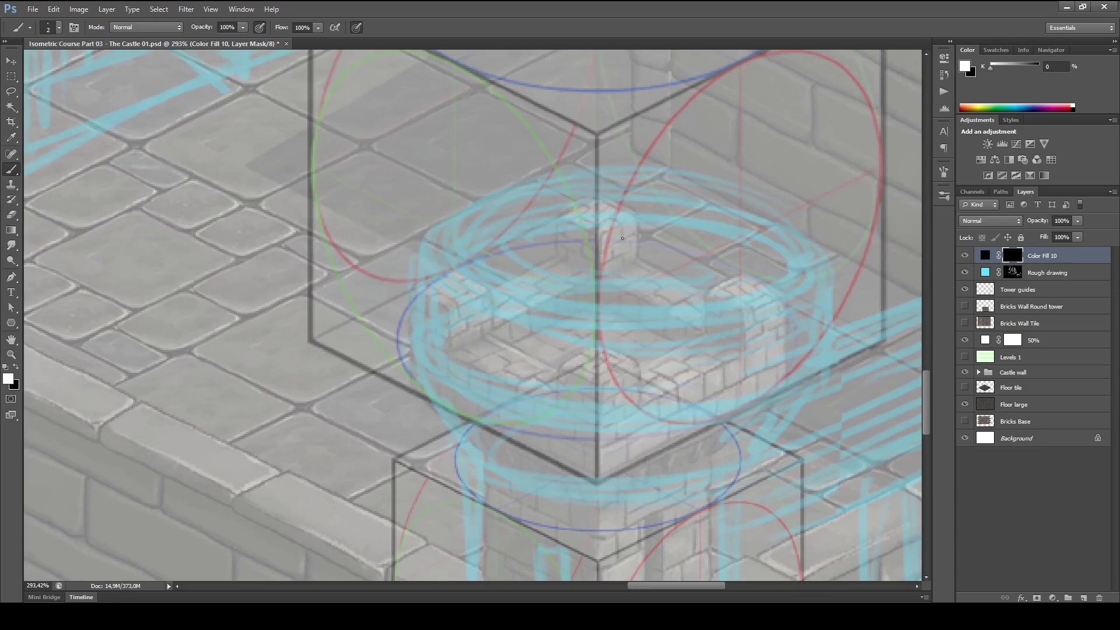
pyautogui.click(965, 273)
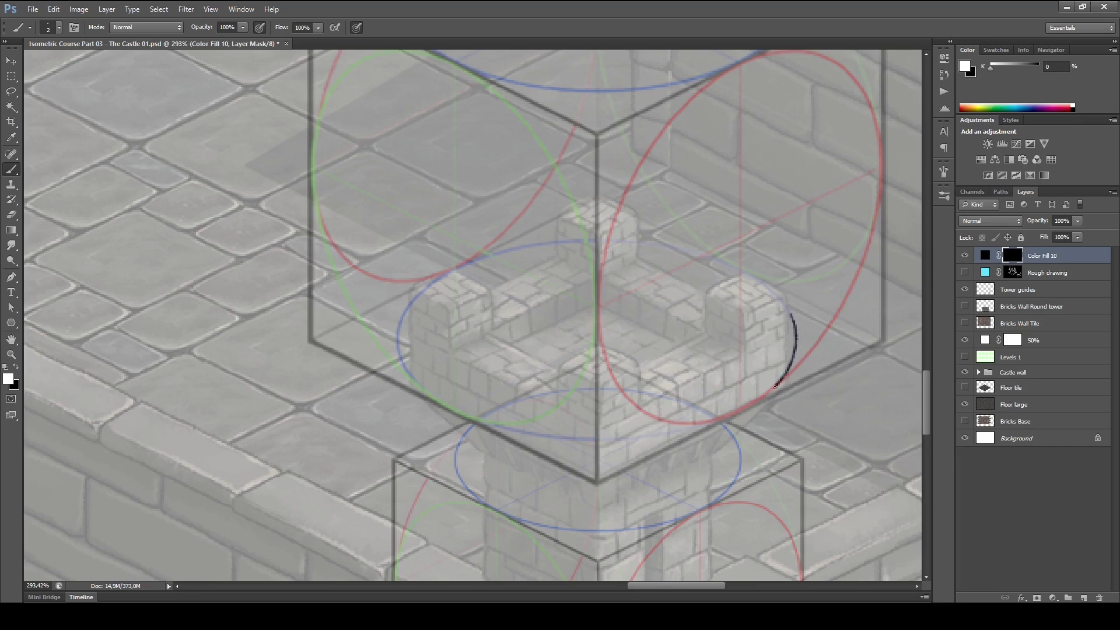
pyautogui.moveTo(775, 387)
pyautogui.mouseDown()
pyautogui.moveTo(691, 427)
pyautogui.moveTo(593, 437)
pyautogui.mouseUp()
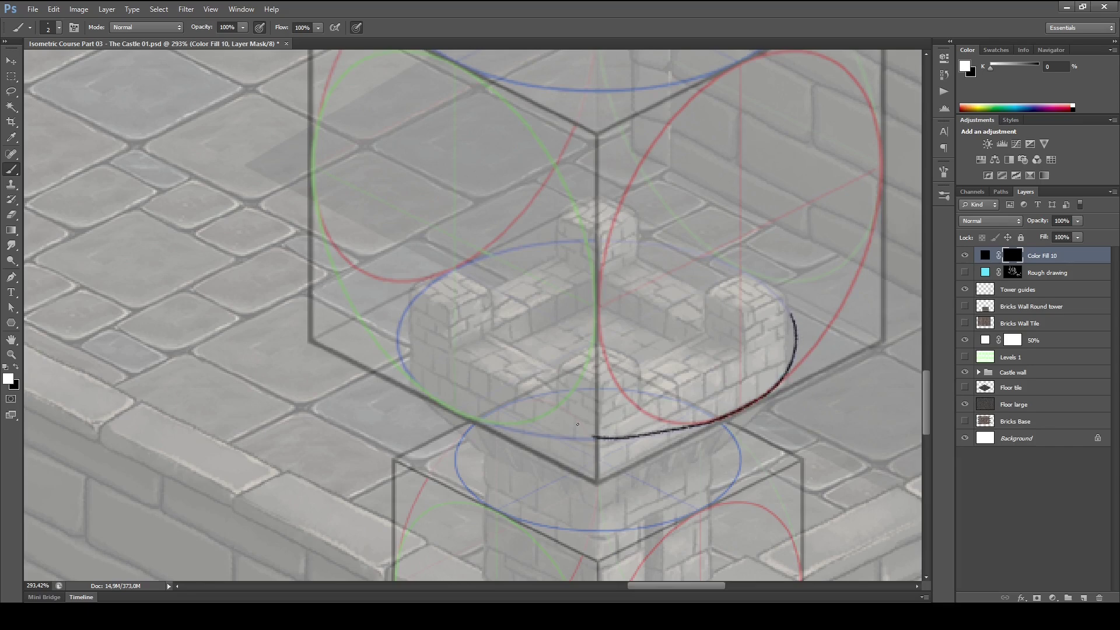
pyautogui.hotkey('ctrl', 'z')
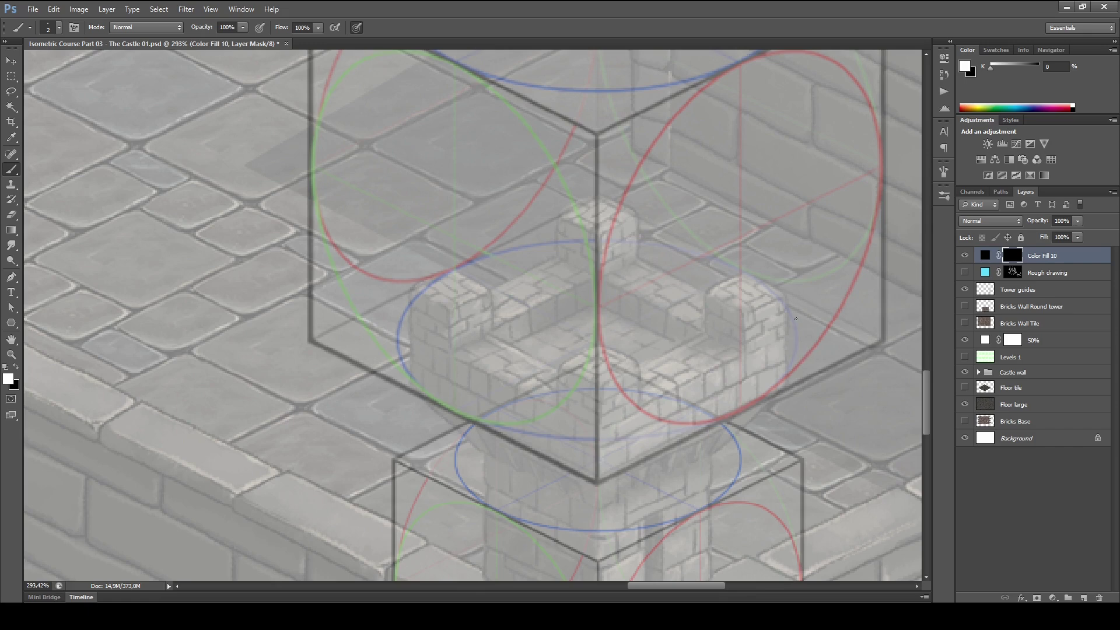
pyautogui.moveTo(769, 392); pyautogui.dragTo(731, 414)
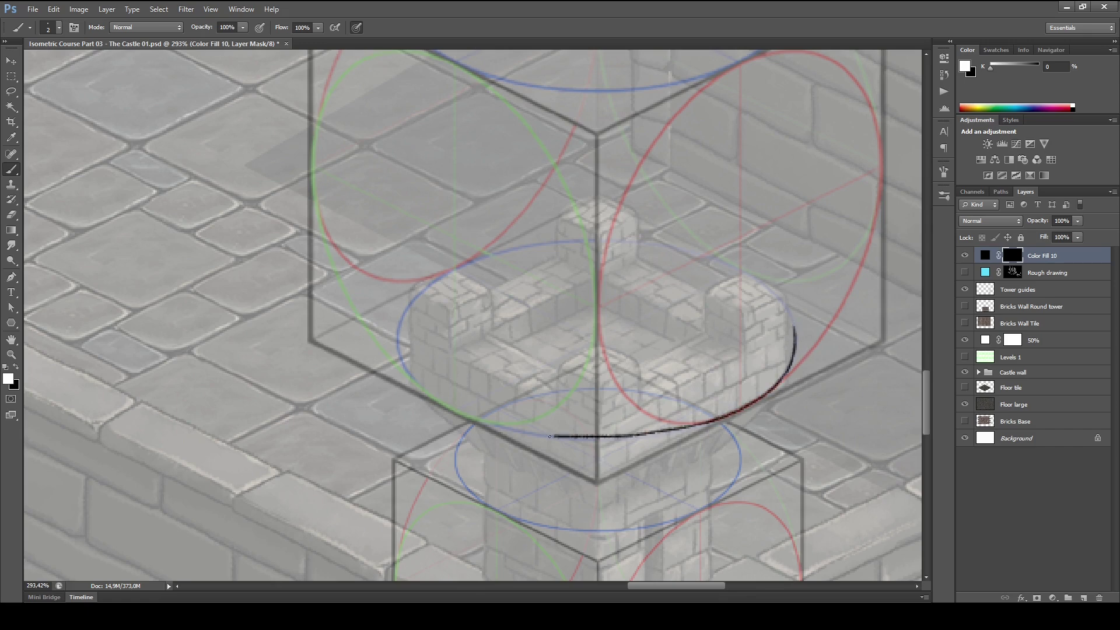
pyautogui.moveTo(502, 430); pyautogui.dragTo(421, 390)
# - Duplicate the Color Fill 10 layer and draw the ellipse's back half on the copy to close the outline
pyautogui.moveTo(704, 320)
pyautogui.mouseDown()
pyautogui.moveTo(644, 294)
pyautogui.moveTo(573, 284)
pyautogui.mouseUp()
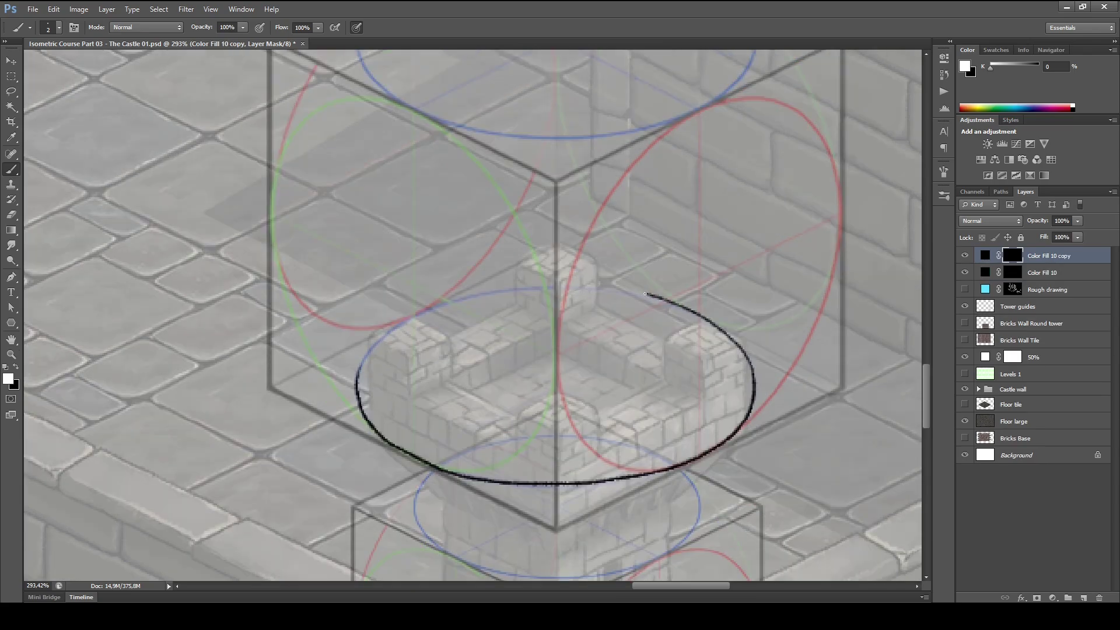
pyautogui.hotkey('ctrl', 'z')
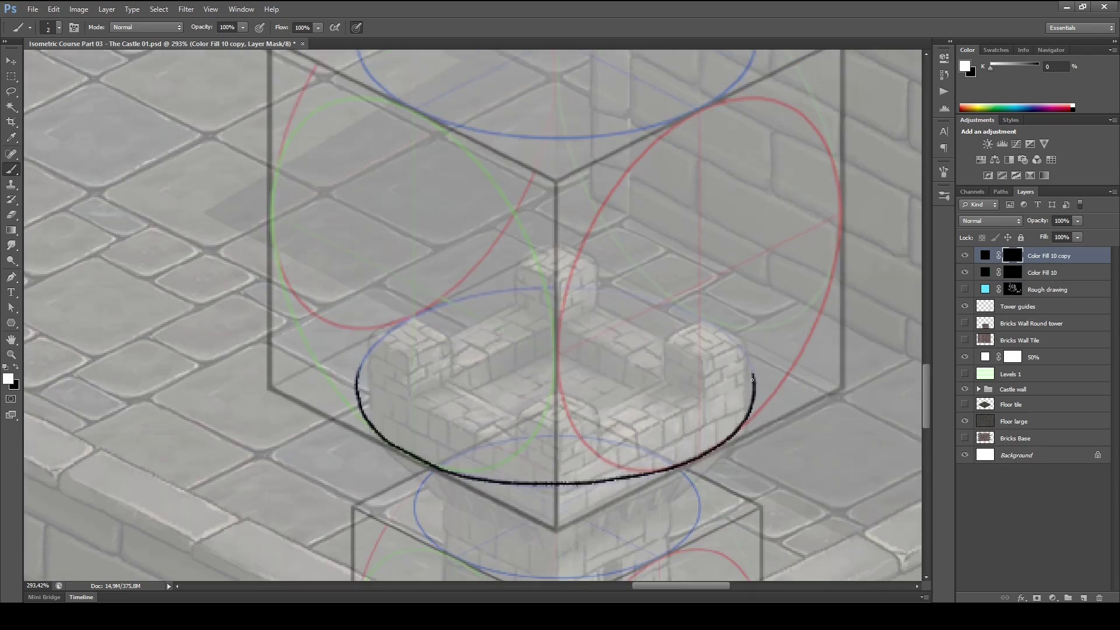
pyautogui.moveTo(743, 354)
pyautogui.mouseDown()
pyautogui.moveTo(649, 295)
pyautogui.moveTo(584, 286)
pyautogui.moveTo(451, 295)
pyautogui.moveTo(405, 308)
pyautogui.moveTo(369, 353)
pyautogui.moveTo(360, 399)
pyautogui.mouseUp()
pyautogui.hotkey('ctrl', 'z')
pyautogui.moveTo(733, 344)
pyautogui.mouseDown()
pyautogui.moveTo(649, 299)
pyautogui.moveTo(600, 292)
pyautogui.mouseUp()
pyautogui.moveTo(605, 291)
pyautogui.mouseDown()
pyautogui.moveTo(490, 286)
pyautogui.moveTo(439, 303)
pyautogui.moveTo(388, 331)
pyautogui.moveTo(356, 378)
pyautogui.mouseUp()
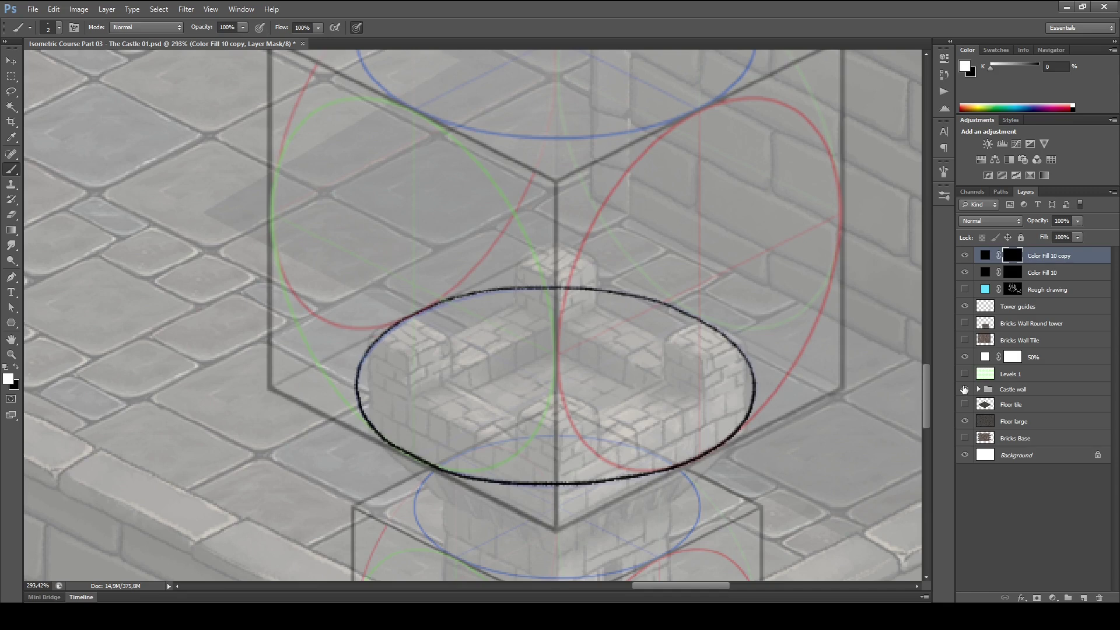
# - Move the closed ellipse straight up as the crown's rim, and connect it to the lower arc with vertical sides on Color Fill 10
pyautogui.press('v')
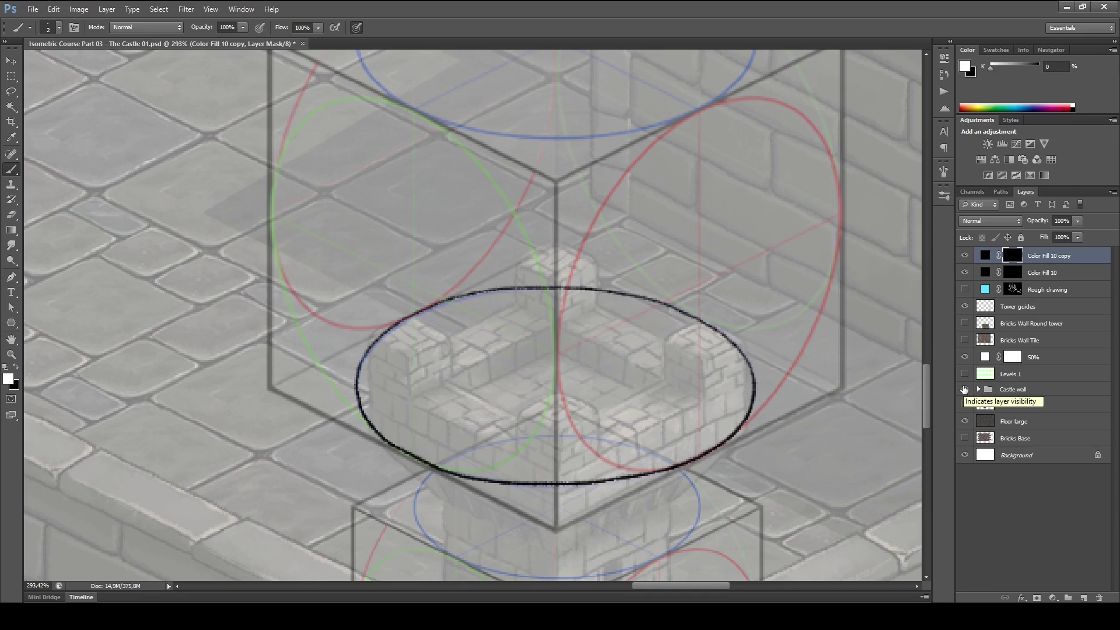
pyautogui.moveTo(671, 477)
pyautogui.mouseDown()
pyautogui.moveTo(683, 376)
pyautogui.moveTo(684, 389)
pyautogui.mouseUp()
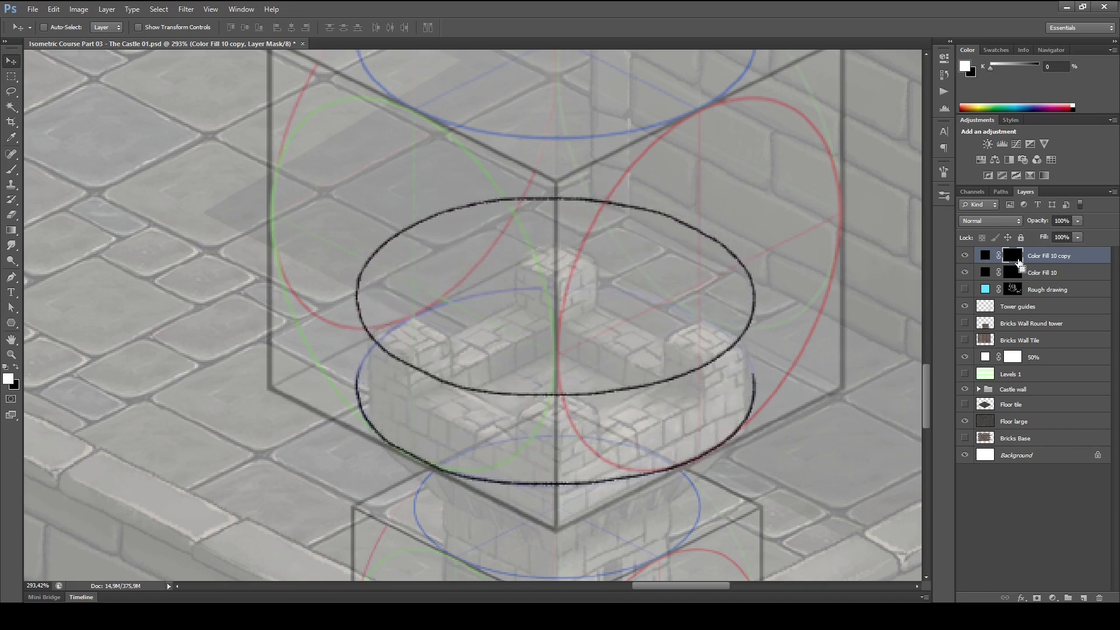
pyautogui.click(1018, 273)
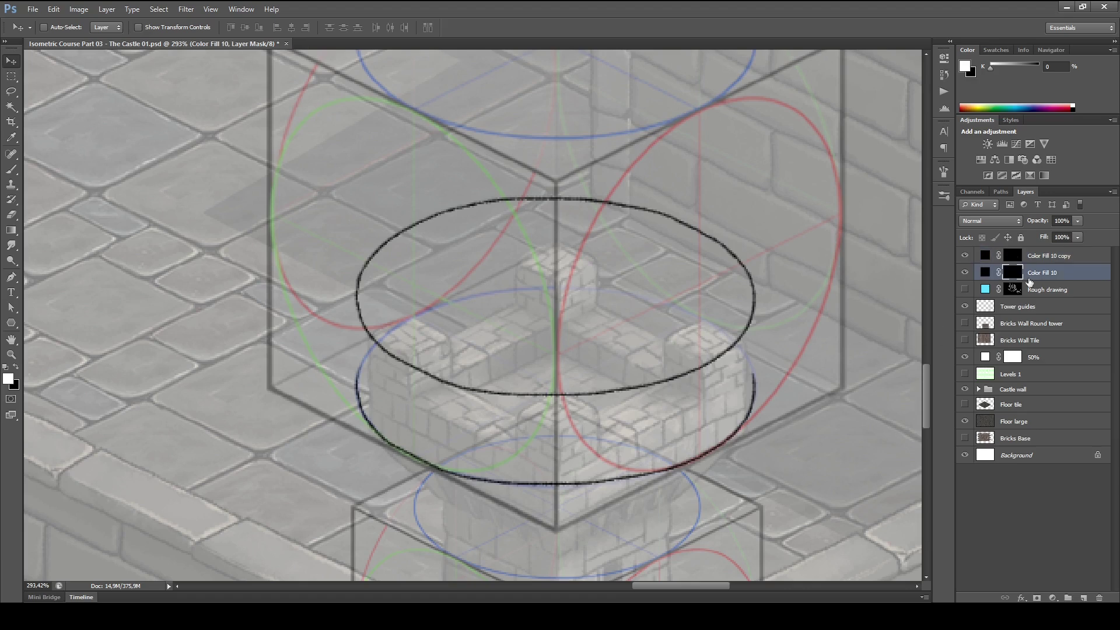
pyautogui.press('b')
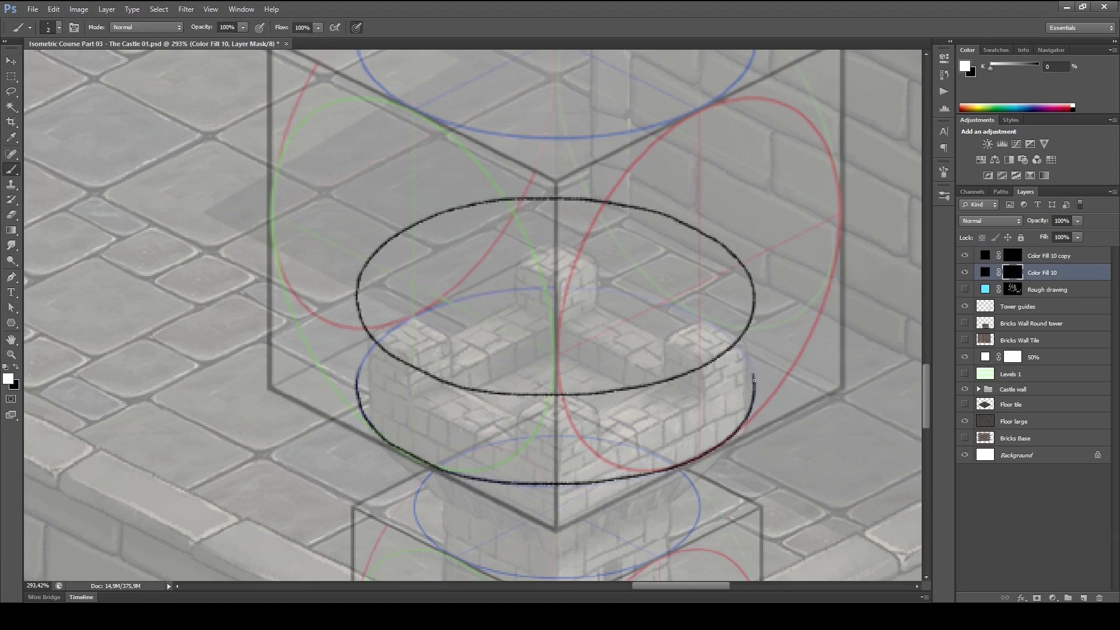
pyautogui.moveTo(754, 380); pyautogui.dragTo(756, 304)
pyautogui.moveTo(357, 382); pyautogui.dragTo(357, 291)
# - Trace the front half of the tower's base ellipse along the blue guide in the lowest cube
pyautogui.moveTo(722, 457)
pyautogui.mouseDown()
pyautogui.moveTo(700, 293)
pyautogui.moveTo(712, 401)
pyautogui.moveTo(742, 283)
pyautogui.moveTo(738, 273)
pyautogui.moveTo(721, 377)
pyautogui.moveTo(752, 169)
pyautogui.mouseUp()
pyautogui.moveTo(723, 476)
pyautogui.mouseDown()
pyautogui.moveTo(742, 248)
pyautogui.moveTo(737, 300)
pyautogui.mouseUp()
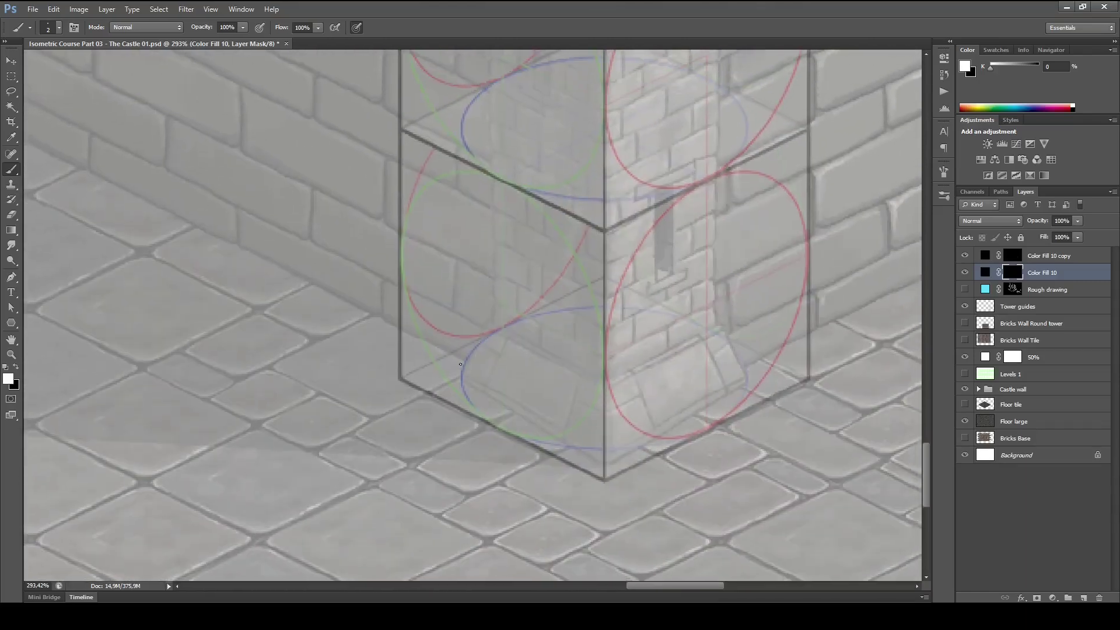
pyautogui.moveTo(460, 375)
pyautogui.mouseDown()
pyautogui.moveTo(477, 413)
pyautogui.moveTo(524, 440)
pyautogui.moveTo(634, 447)
pyautogui.mouseUp()
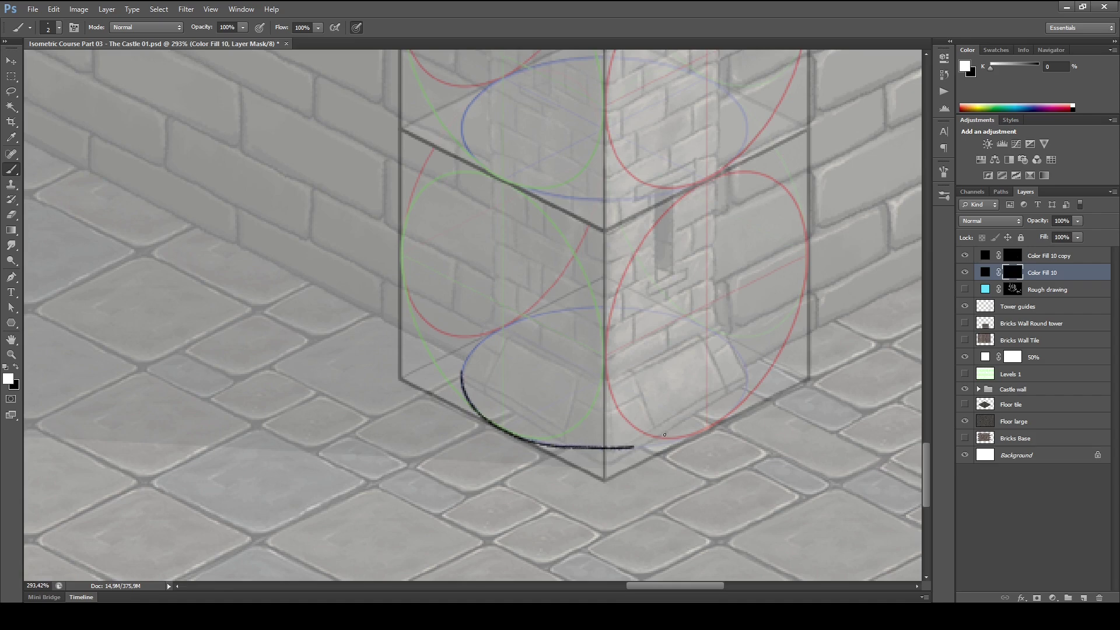
pyautogui.moveTo(747, 372)
pyautogui.mouseDown()
pyautogui.moveTo(740, 403)
pyautogui.moveTo(699, 432)
pyautogui.moveTo(624, 447)
pyautogui.mouseUp()
# - Clean up the front of the base arc where its two strokes meet, and redraw it as one smooth line
pyautogui.scroll(3, 652, 449)
pyautogui.hscroll(1, 652, 450)
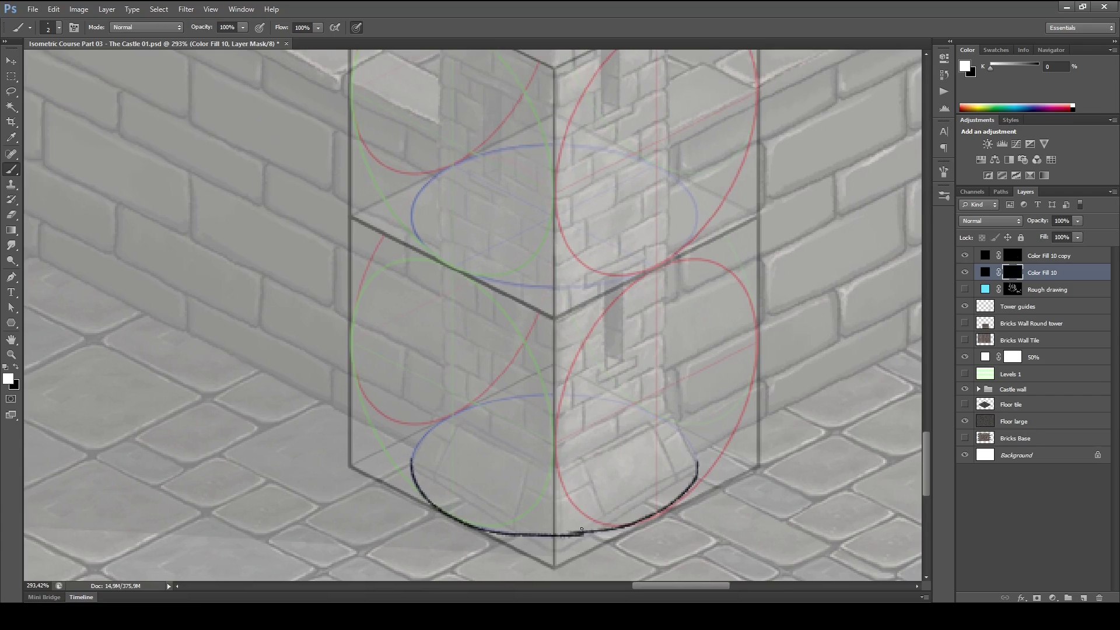
pyautogui.press('e')
pyautogui.moveTo(568, 529)
pyautogui.mouseDown()
pyautogui.moveTo(582, 530)
pyautogui.moveTo(560, 539)
pyautogui.moveTo(619, 528)
pyautogui.mouseUp()
pyautogui.press('b')
pyautogui.hotkey('ctrl', 'z')
pyautogui.moveTo(536, 534); pyautogui.dragTo(614, 528)
# - Draw the shaft's two vertical side lines from the base arc up to the top ellipse of the upper narrow cube
pyautogui.moveTo(739, 446); pyautogui.dragTo(691, 524)
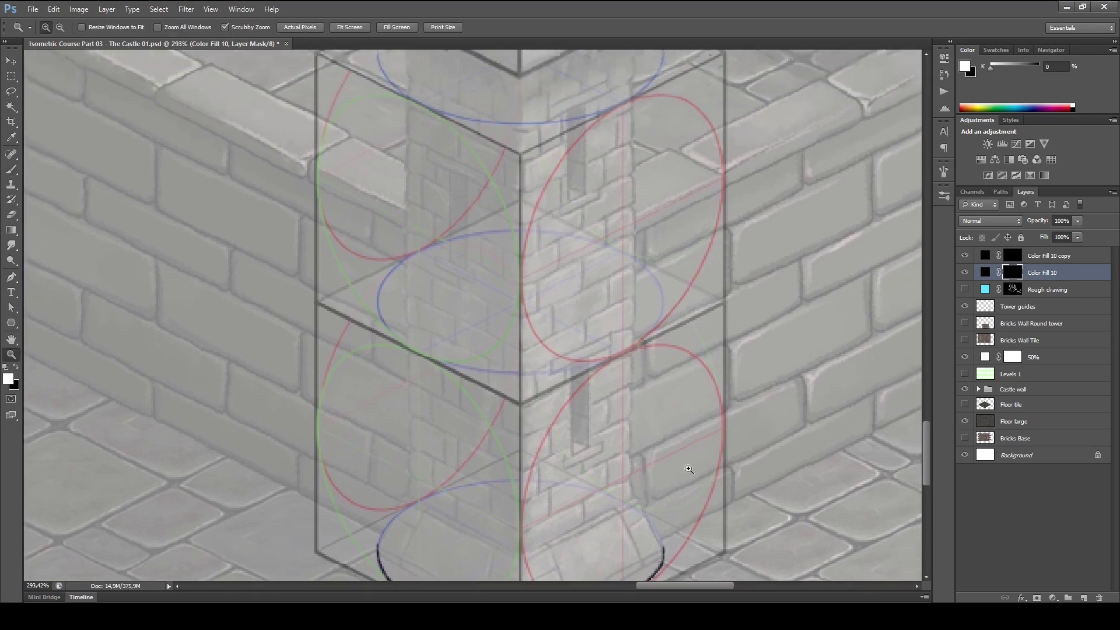
pyautogui.moveTo(692, 471); pyautogui.dragTo(682, 471)
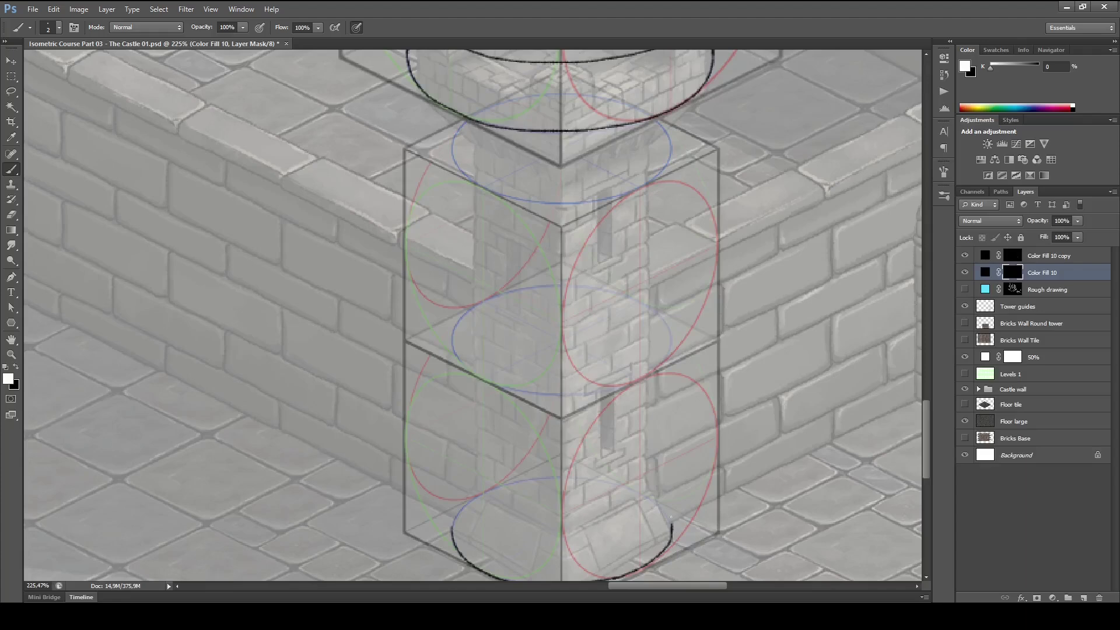
pyautogui.moveTo(670, 516); pyautogui.dragTo(675, 165)
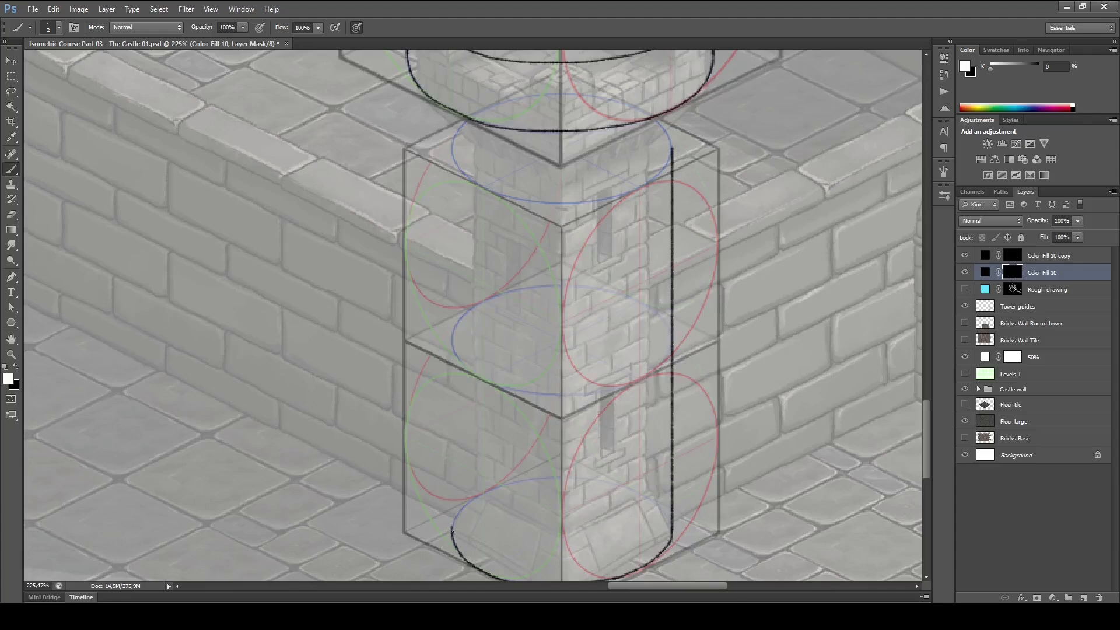
pyautogui.moveTo(450, 528); pyautogui.dragTo(452, 156)
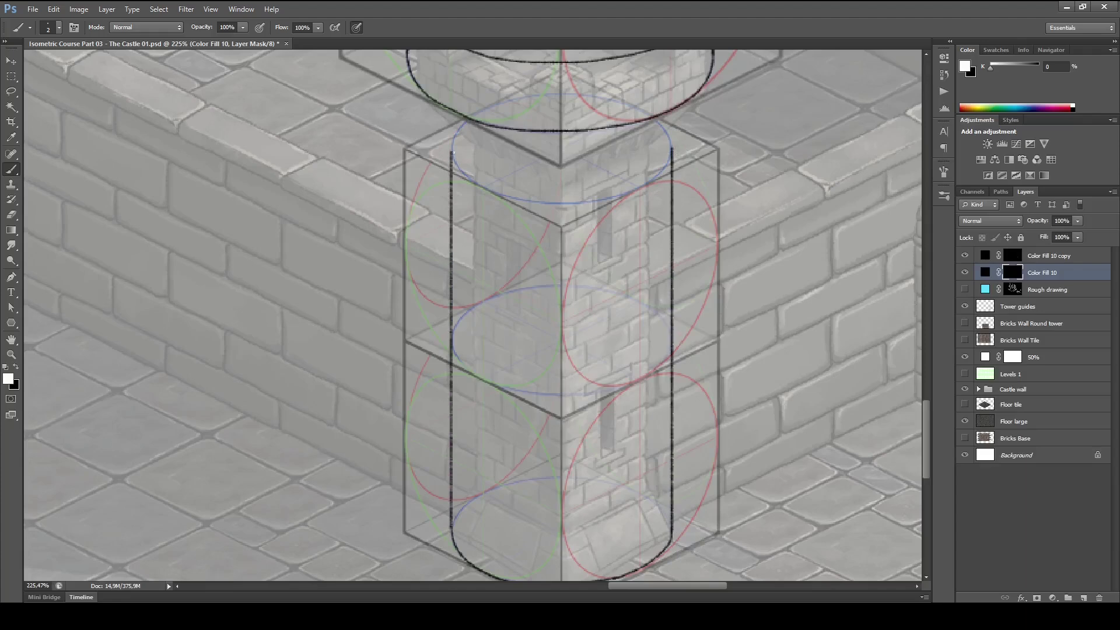
# - Draw slanted lines from the crown's lower sides to the shaft and trace the front arc of the shaft's top ellipse
pyautogui.moveTo(683, 176); pyautogui.dragTo(677, 320)
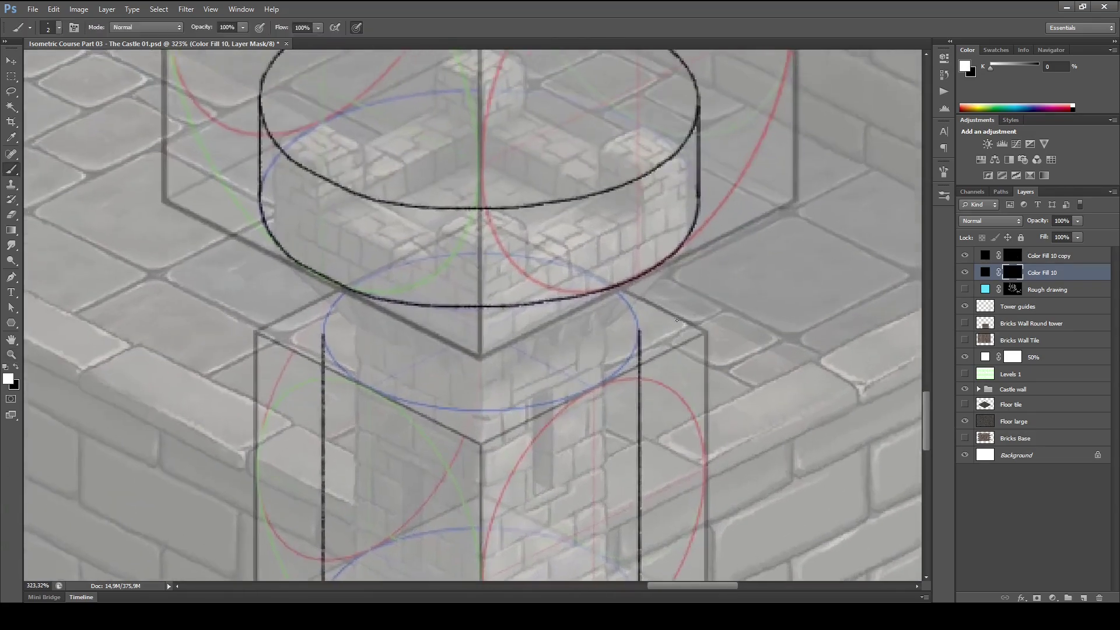
pyautogui.moveTo(697, 220); pyautogui.dragTo(639, 332)
pyautogui.moveTo(260, 219)
pyautogui.mouseDown()
pyautogui.moveTo(323, 334)
pyautogui.moveTo(367, 383)
pyautogui.moveTo(400, 399)
pyautogui.moveTo(475, 411)
pyautogui.moveTo(557, 402)
pyautogui.moveTo(599, 382)
pyautogui.moveTo(639, 332)
pyautogui.mouseUp()
pyautogui.scroll(-5, 648, 385)
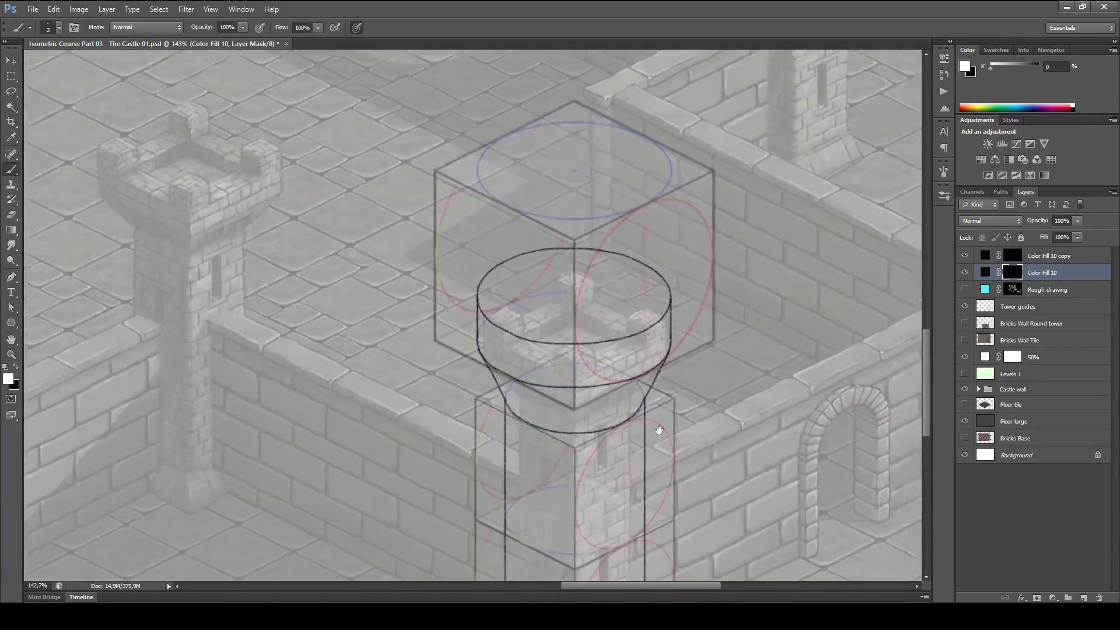
pyautogui.scroll(5, 659, 430)
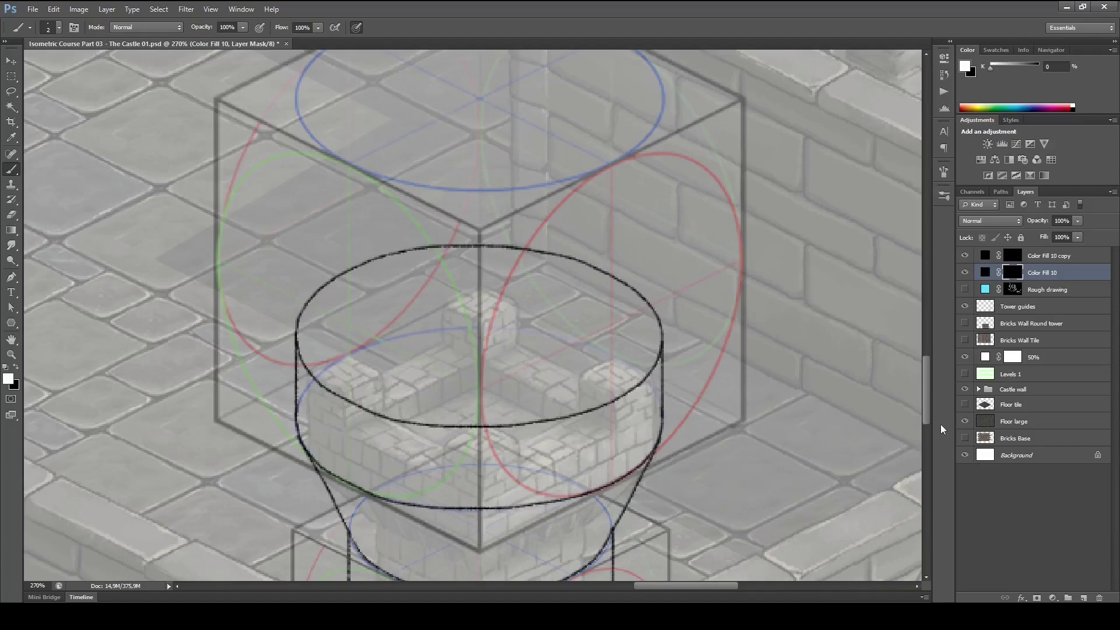
# - Copy the top cube's blue ellipse from the Tower guides layer onto its own layer and hide the Tower guides layer
pyautogui.moveTo(763, 292); pyautogui.dragTo(759, 385)
pyautogui.click(1035, 307)
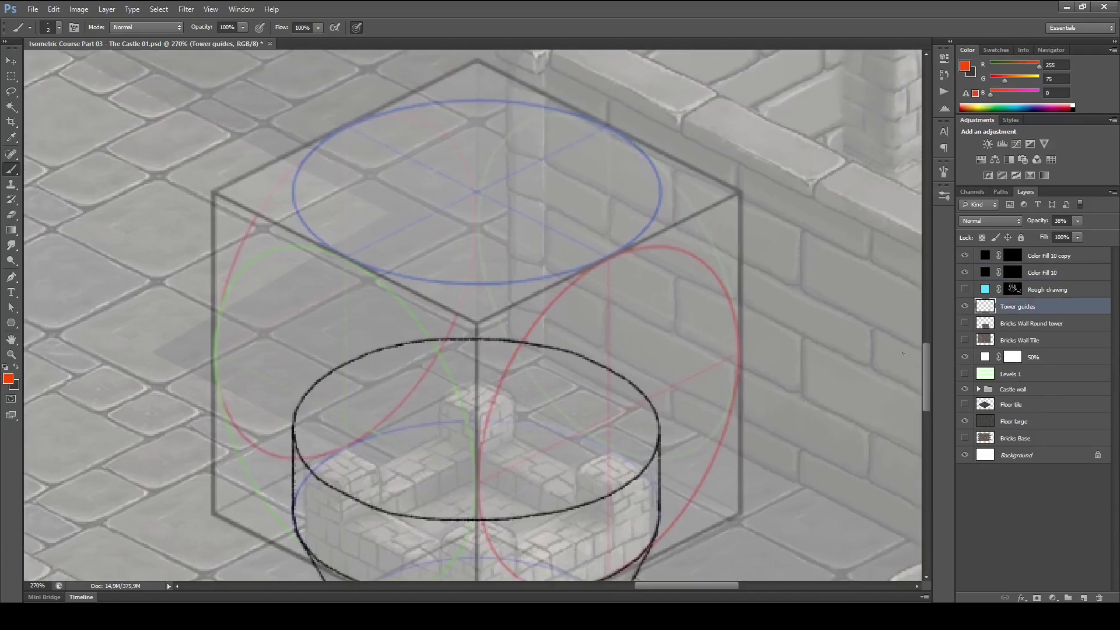
pyautogui.moveTo(672, 326); pyautogui.dragTo(688, 370)
pyautogui.press('l')
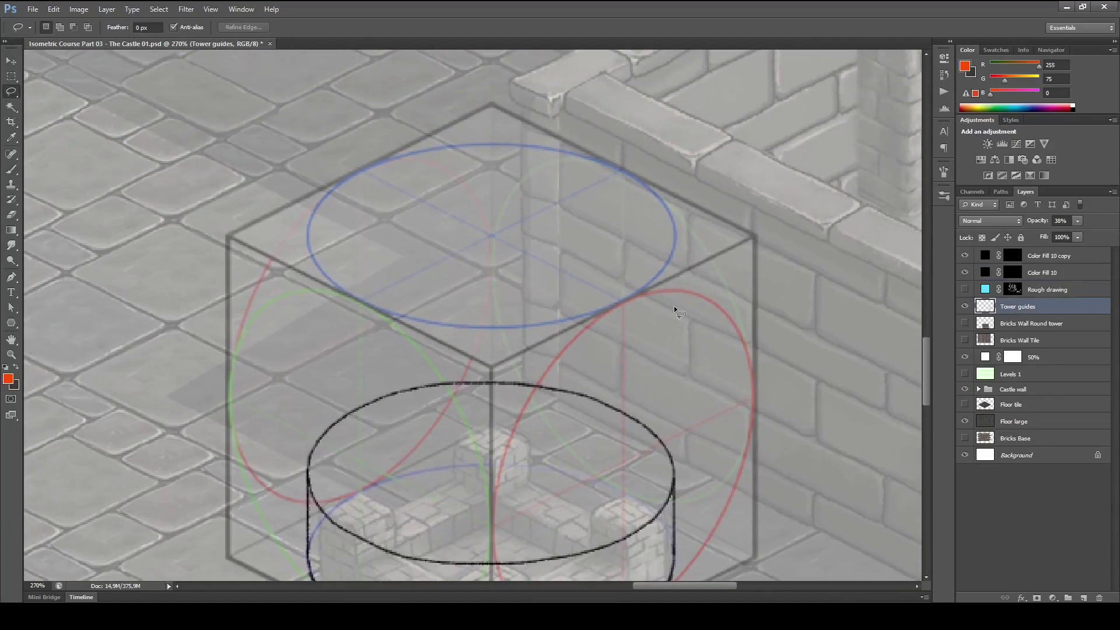
pyautogui.moveTo(502, 128)
pyautogui.mouseDown()
pyautogui.moveTo(290, 268)
pyautogui.moveTo(543, 344)
pyautogui.moveTo(662, 162)
pyautogui.moveTo(569, 140)
pyautogui.mouseUp()
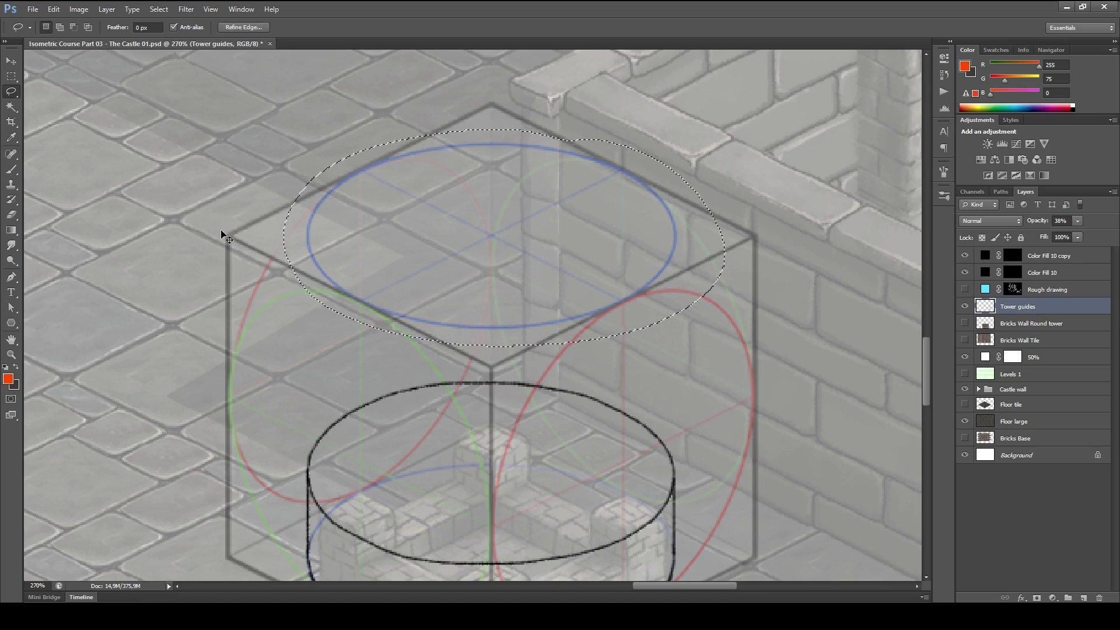
pyautogui.hotkey('ctrl', 'j')
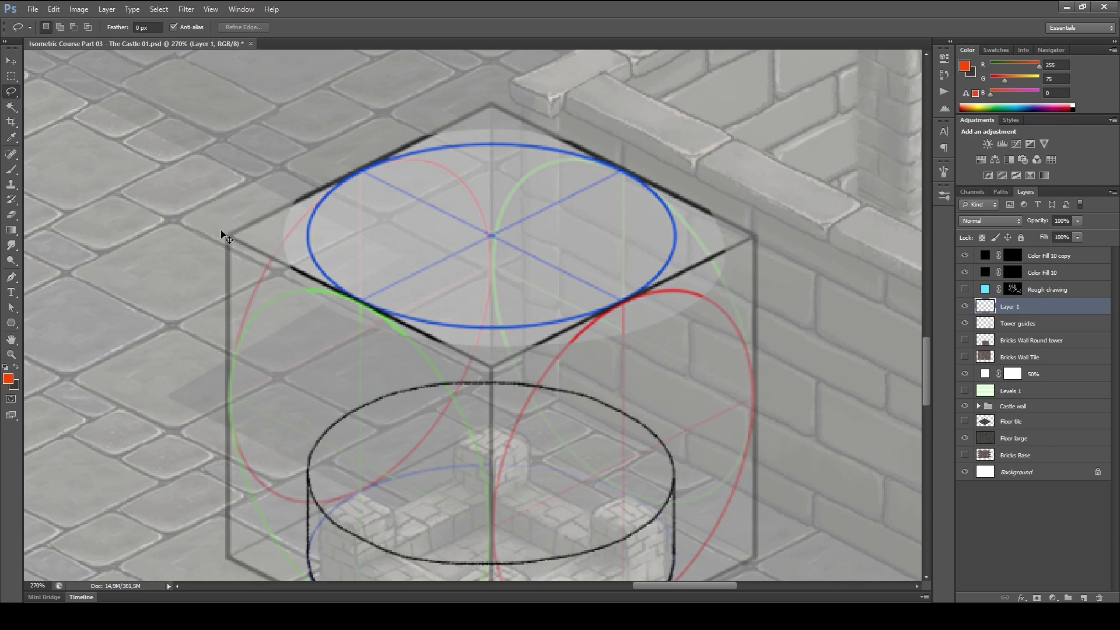
pyautogui.click(965, 323)
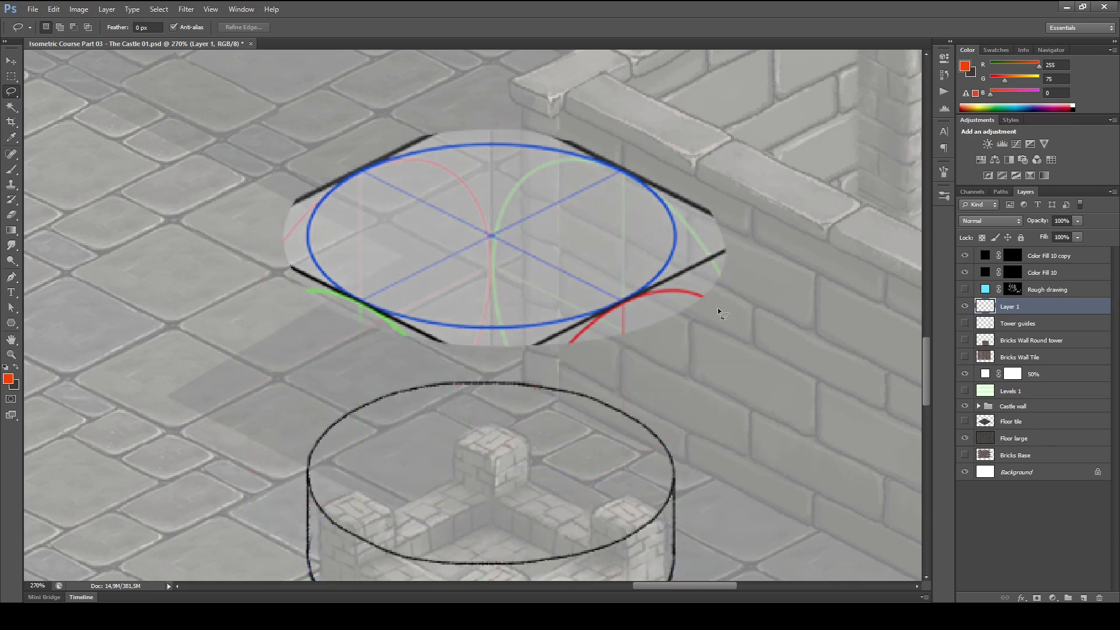
# - Scale the copied ellipse guide to about 77% and centre it inside the crown's top ellipse
pyautogui.hotkey('ctrl', 't')
pyautogui.moveTo(724, 128); pyautogui.dragTo(616, 183)
pyautogui.moveTo(565, 243); pyautogui.dragTo(593, 457)
pyautogui.scroll(-4, 594, 457)
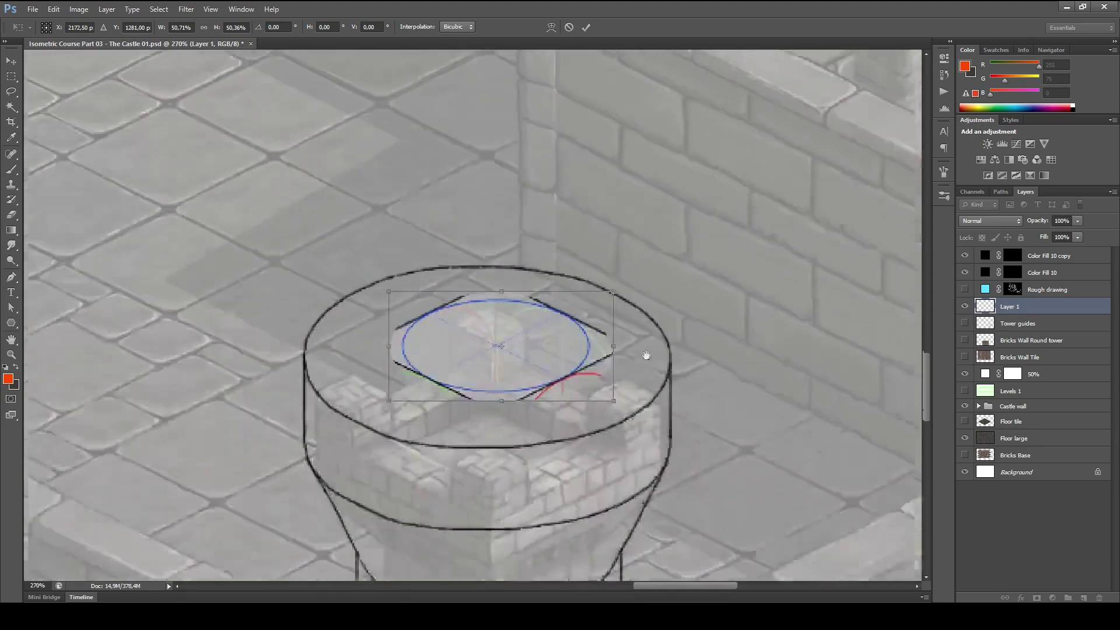
pyautogui.moveTo(616, 394); pyautogui.dragTo(666, 422)
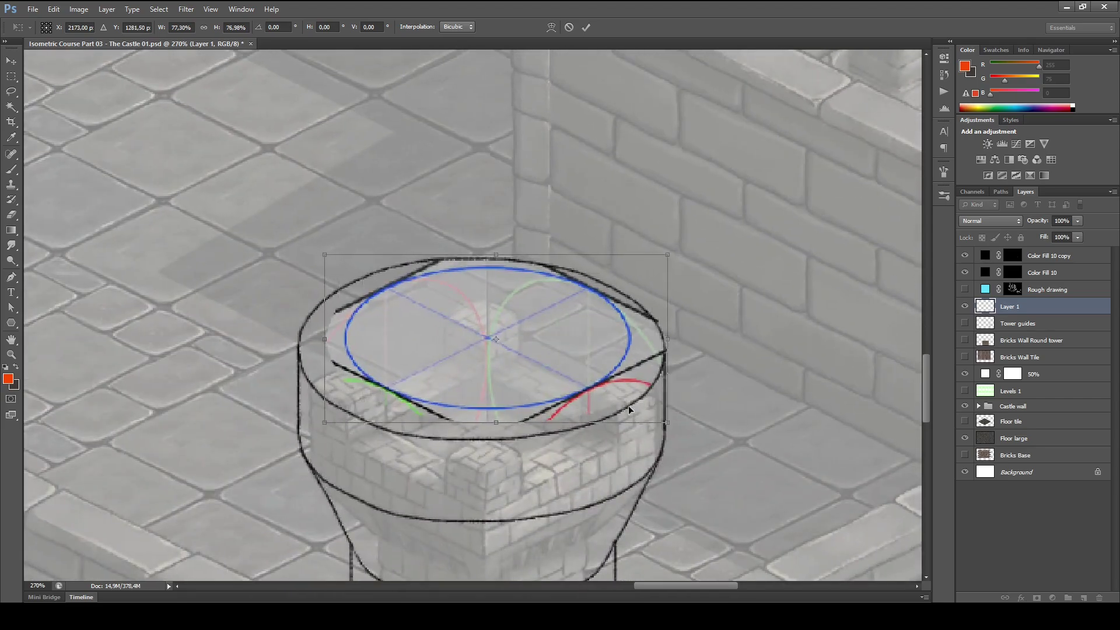
pyautogui.moveTo(575, 366); pyautogui.dragTo(600, 392)
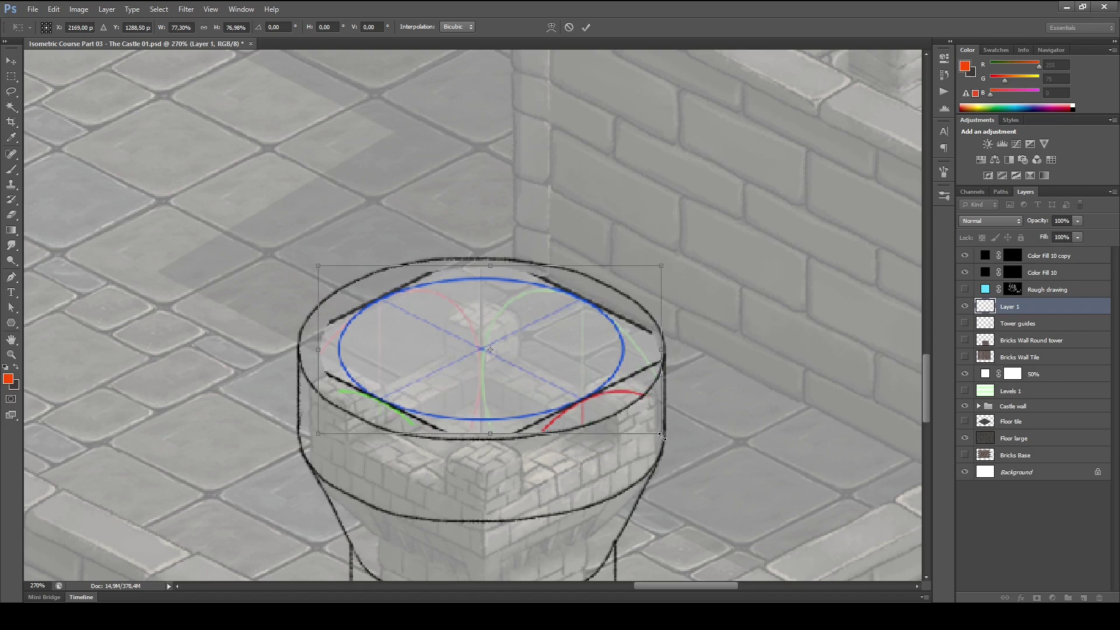
pyautogui.moveTo(661, 435); pyautogui.dragTo(663, 434)
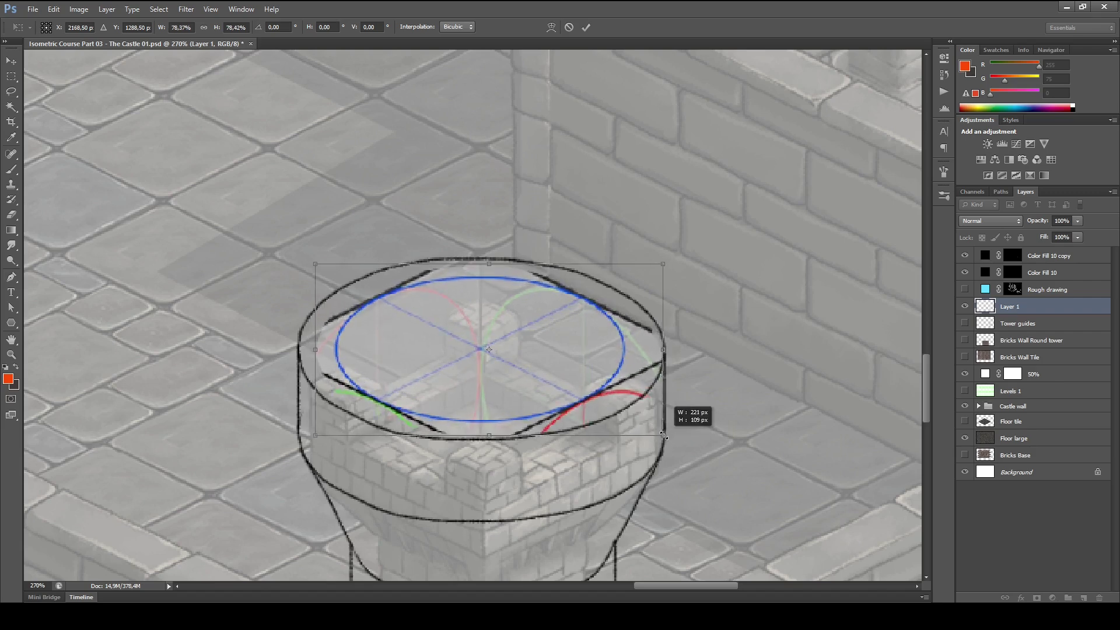
pyautogui.press('Return')
# - Duplicate the scaled ellipse guide, move the copy straight down to floor level, and set its opacity to 33%
pyautogui.press('l')
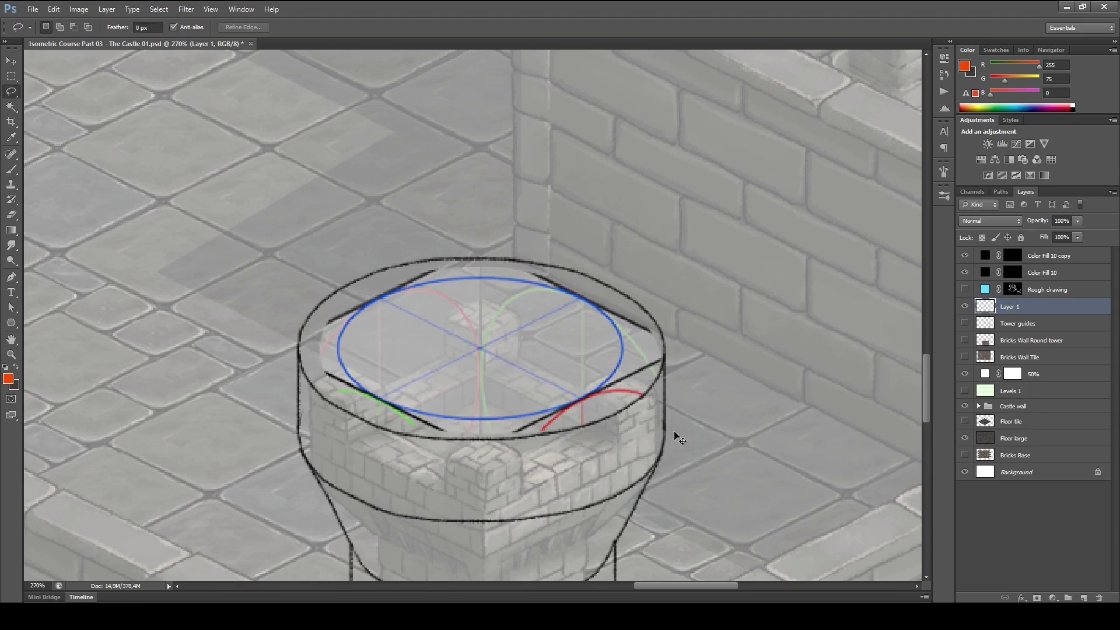
pyautogui.hotkey('ctrl', 'j')
pyautogui.press('v')
pyautogui.moveTo(544, 366); pyautogui.dragTo(545, 407)
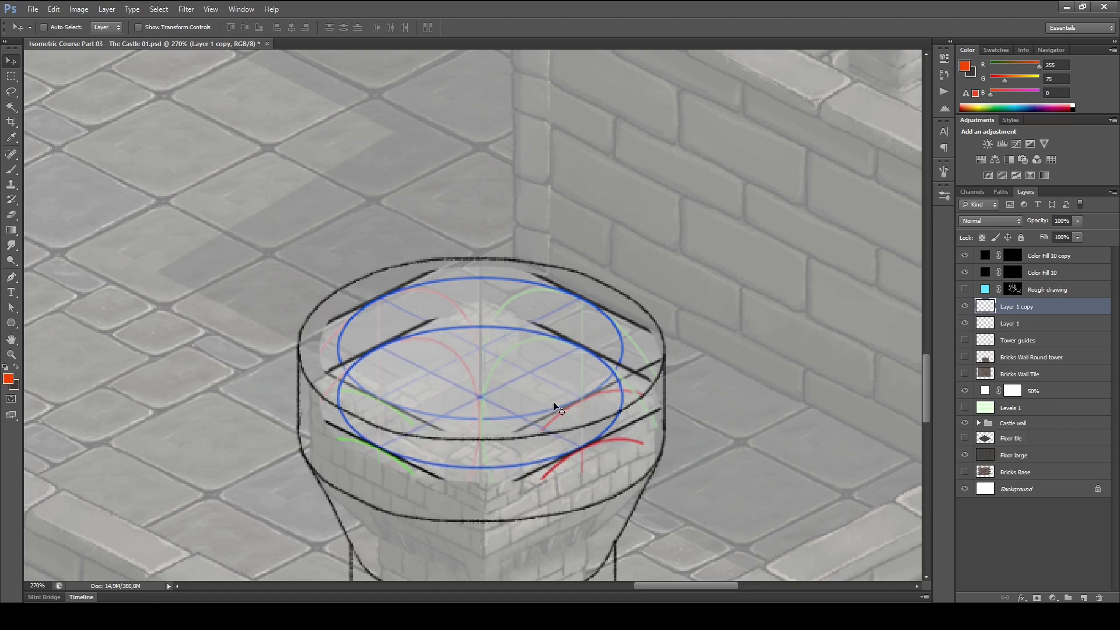
pyautogui.moveTo(1029, 227); pyautogui.dragTo(990, 227)
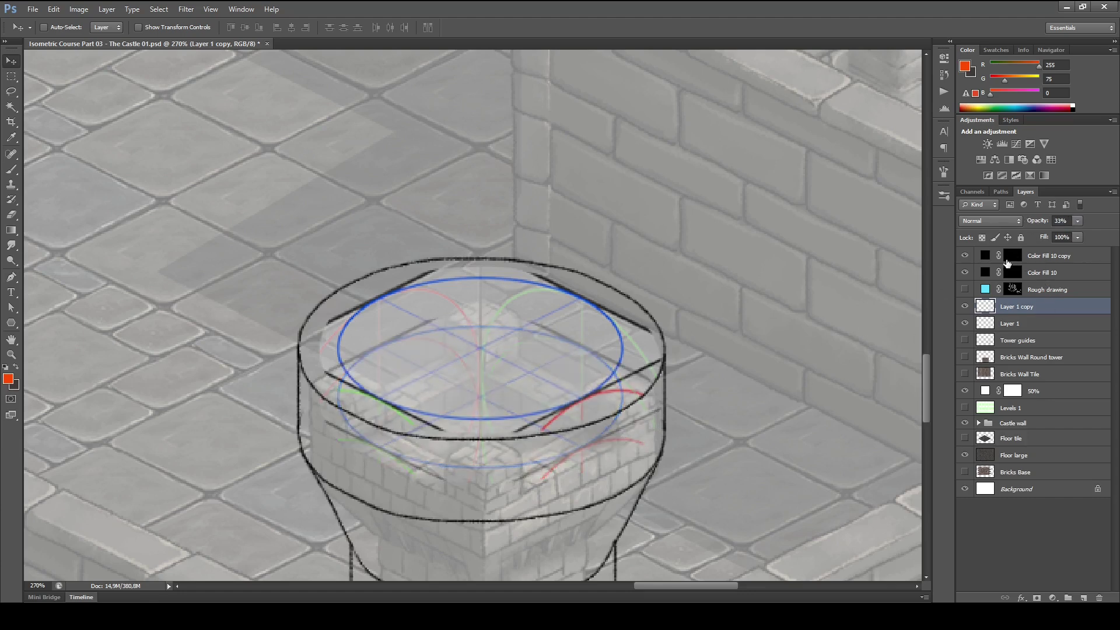
# - Trace the crown's inner rim in black along the upper blue ellipse guide on the Color Fill 10 mask
pyautogui.click(964, 257)
pyautogui.click(964, 256)
pyautogui.click(1012, 273)
pyautogui.press('z')
pyautogui.moveTo(558, 357)
pyautogui.mouseDown()
pyautogui.moveTo(592, 380)
pyautogui.moveTo(723, 402)
pyautogui.mouseUp()
pyautogui.press('b')
pyautogui.moveTo(531, 444); pyautogui.dragTo(491, 239)
pyautogui.moveTo(491, 239); pyautogui.dragTo(327, 358)
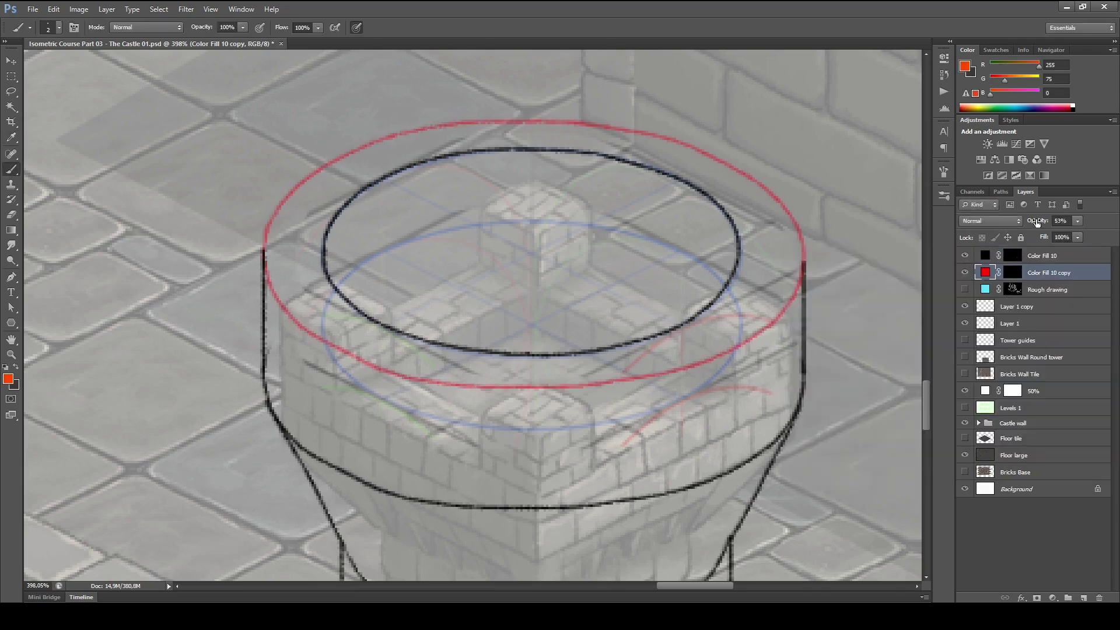
# - Redraw the crown's outer top ellipse in black over the red copy and trace the back arc of the recessed floor inside the rim
pyautogui.moveTo(805, 260)
pyautogui.mouseDown()
pyautogui.moveTo(432, 390)
pyautogui.moveTo(263, 248)
pyautogui.mouseUp()
pyautogui.moveTo(806, 257)
pyautogui.mouseDown()
pyautogui.moveTo(409, 131)
pyautogui.moveTo(263, 248)
pyautogui.mouseUp()
pyautogui.moveTo(722, 287)
pyautogui.mouseDown()
pyautogui.moveTo(387, 249)
pyautogui.moveTo(335, 290)
pyautogui.mouseUp()
pyautogui.moveTo(525, 280); pyautogui.dragTo(570, 288)
# - Rename the red Color Fill 10 copy layer to "Tower rough", keep it visible, and activate its mask
pyautogui.click(1014, 272)
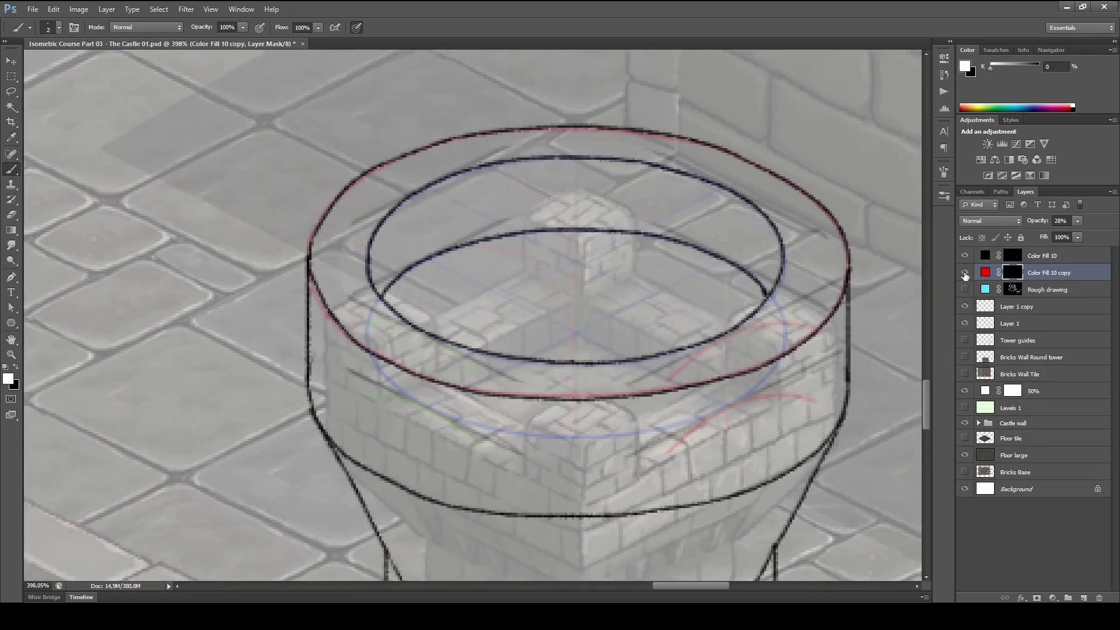
pyautogui.click(965, 272)
pyautogui.click(964, 272)
pyautogui.click(965, 273)
pyautogui.doubleClick(1041, 274)
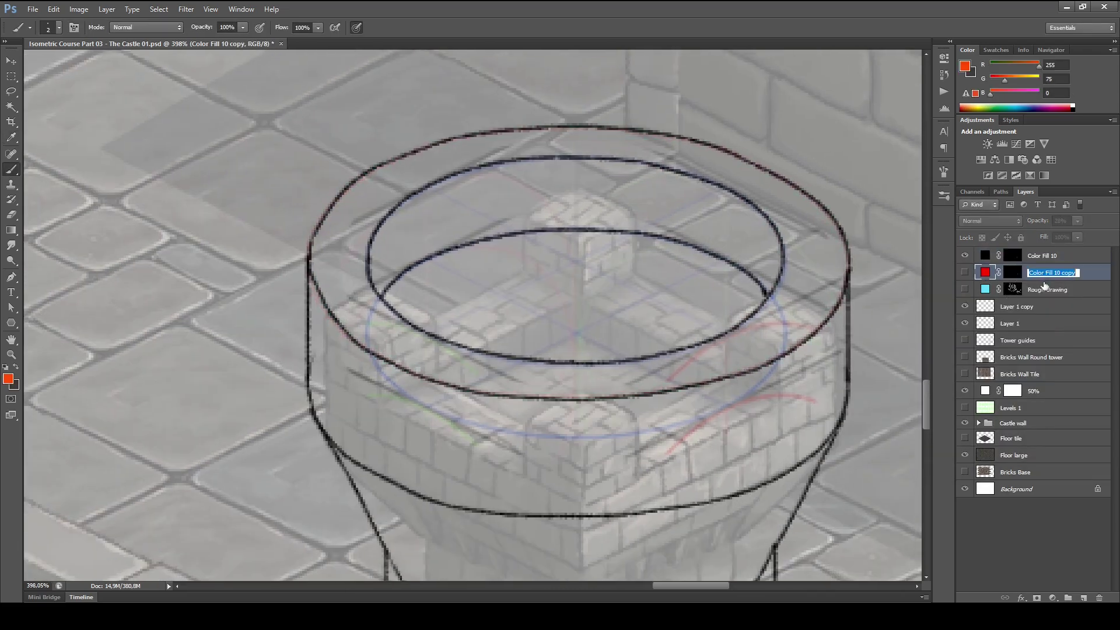
pyautogui.write('Top')
pyautogui.write('wer r')
pyautogui.write('ough')
pyautogui.press('Return')
pyautogui.click(965, 273)
pyautogui.click(1014, 273)
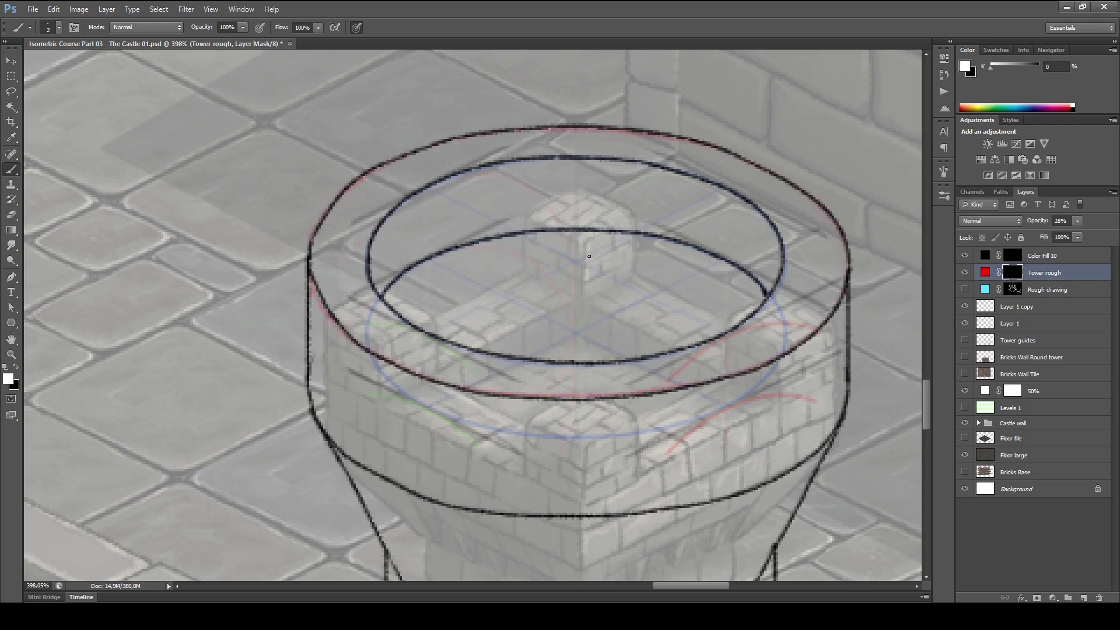
# - Sketch a planked trapdoor in isometric perspective with a thin edge in red on the tower's floor, undoing the last stray strokes
pyautogui.moveTo(618, 241); pyautogui.dragTo(513, 287)
pyautogui.moveTo(624, 239); pyautogui.dragTo(725, 287)
pyautogui.moveTo(723, 287); pyautogui.dragTo(609, 343)
pyautogui.moveTo(500, 292); pyautogui.dragTo(572, 332)
pyautogui.moveTo(652, 261); pyautogui.dragTo(551, 316)
pyautogui.moveTo(684, 276)
pyautogui.mouseDown()
pyautogui.moveTo(581, 328)
pyautogui.moveTo(724, 293)
pyautogui.mouseUp()
pyautogui.hotkey('ctrl', 'alt', 'z')
pyautogui.hotkey('ctrl', 'alt', 'z')
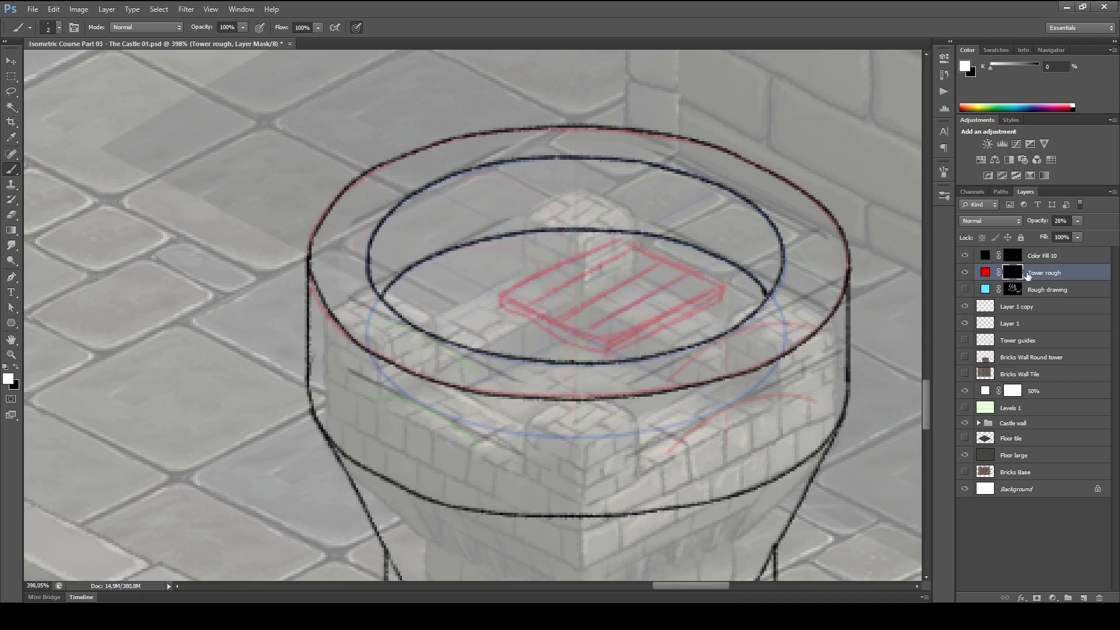
pyautogui.press('z')
pyautogui.moveTo(829, 337); pyautogui.dragTo(630, 350)
pyautogui.moveTo(819, 305)
pyautogui.mouseDown()
pyautogui.moveTo(543, 389)
pyautogui.moveTo(523, 510)
pyautogui.moveTo(776, 566)
pyautogui.mouseUp()
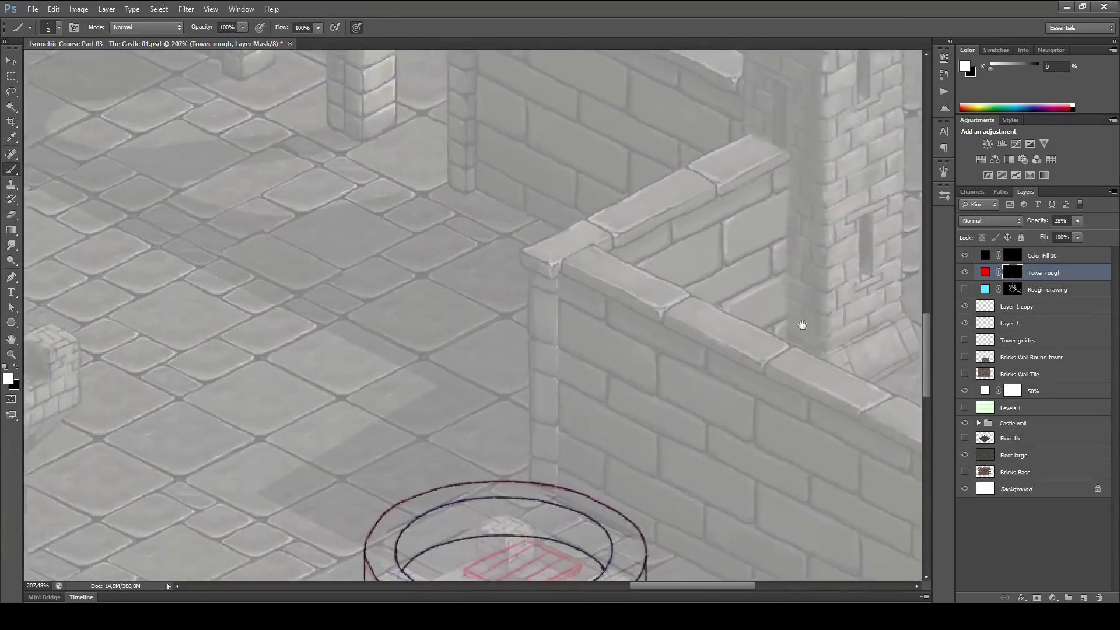
pyautogui.moveTo(803, 324)
pyautogui.mouseDown()
pyautogui.moveTo(608, 530)
pyautogui.moveTo(572, 458)
pyautogui.moveTo(710, 150)
pyautogui.mouseUp()
pyautogui.moveTo(525, 403); pyautogui.dragTo(682, 397)
pyautogui.moveTo(601, 367); pyautogui.dragTo(682, 277)
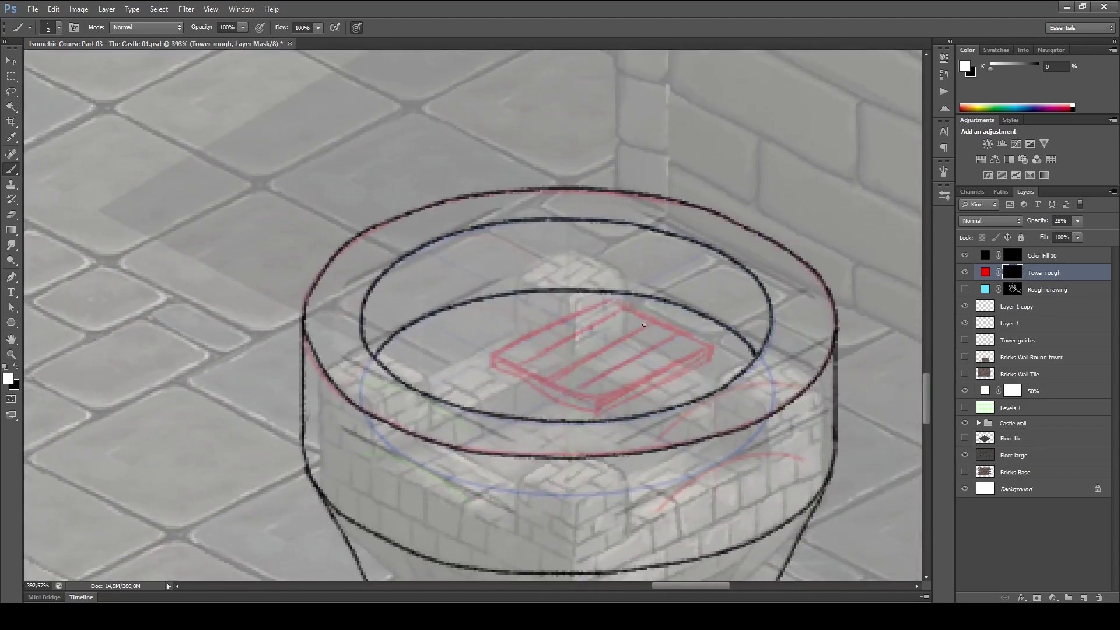
# - Sketch horizontal, vertical and two diagonal red guide lines through the centre of the crown's top ellipse, and reinforce them
pyautogui.moveTo(776, 366); pyautogui.dragTo(732, 342)
pyautogui.moveTo(263, 306)
pyautogui.mouseDown()
pyautogui.moveTo(242, 303)
pyautogui.moveTo(844, 299)
pyautogui.mouseUp()
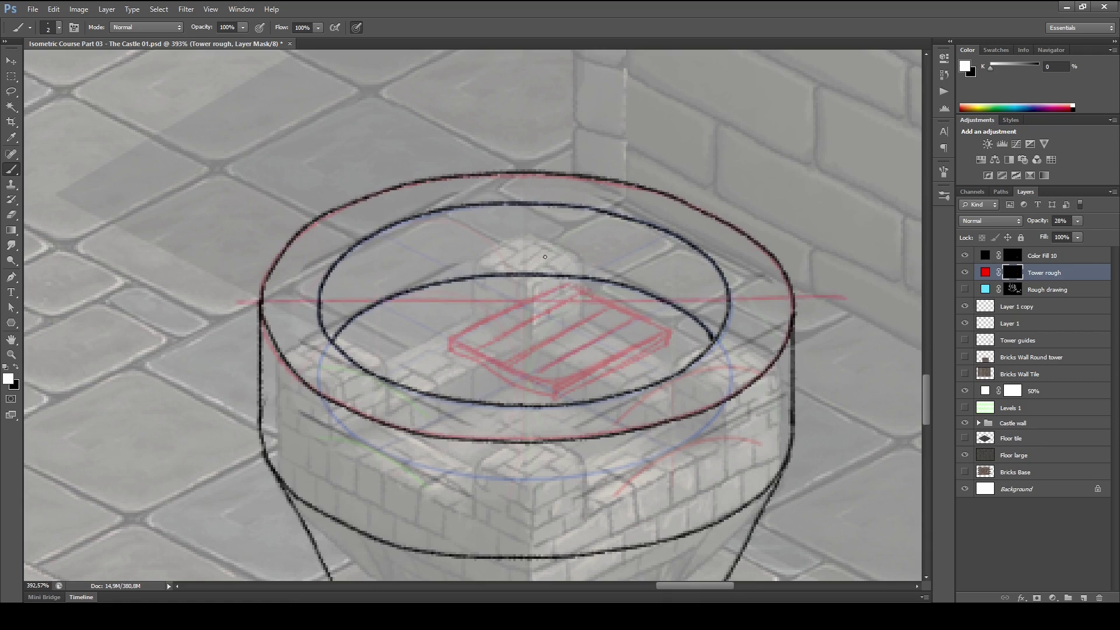
pyautogui.moveTo(516, 159); pyautogui.dragTo(518, 498)
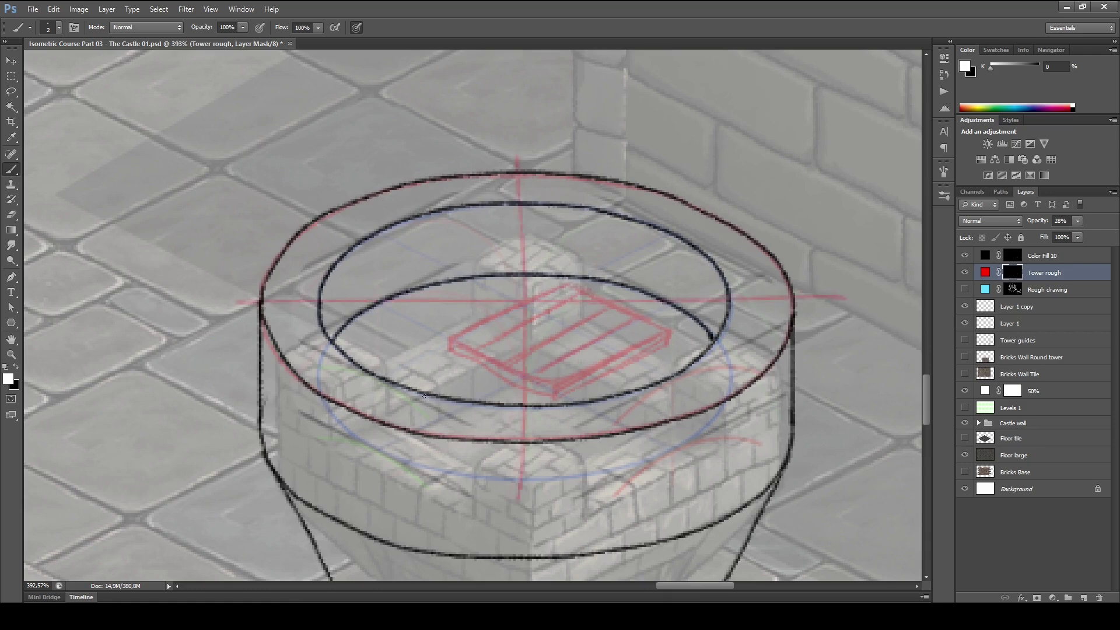
pyautogui.moveTo(314, 418); pyautogui.dragTo(718, 192)
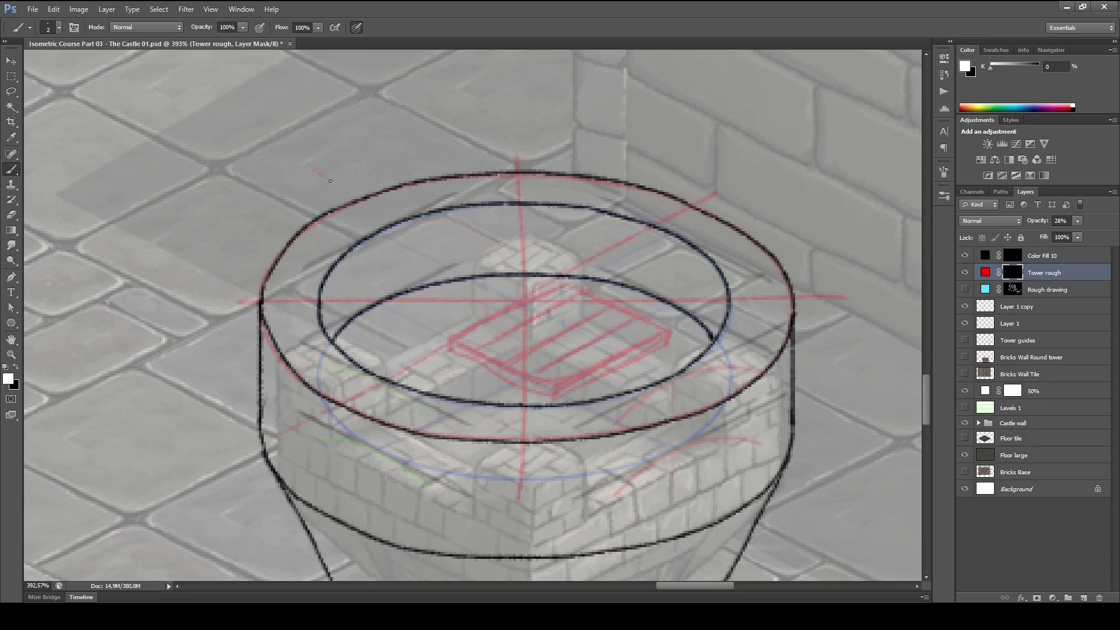
pyautogui.moveTo(287, 190); pyautogui.dragTo(771, 426)
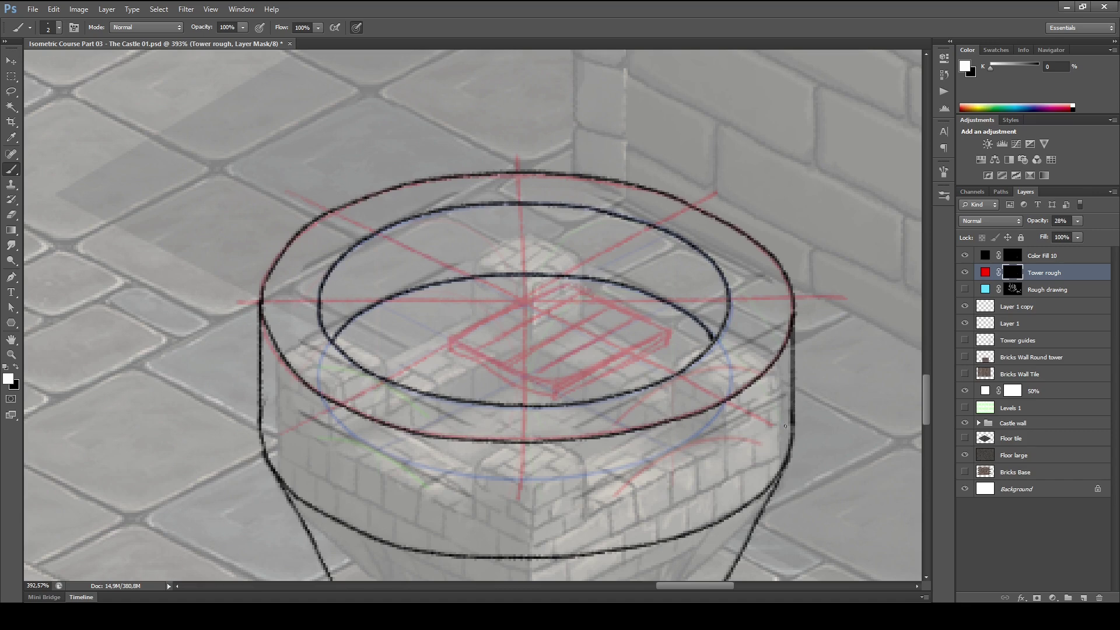
pyautogui.moveTo(274, 431); pyautogui.dragTo(736, 175)
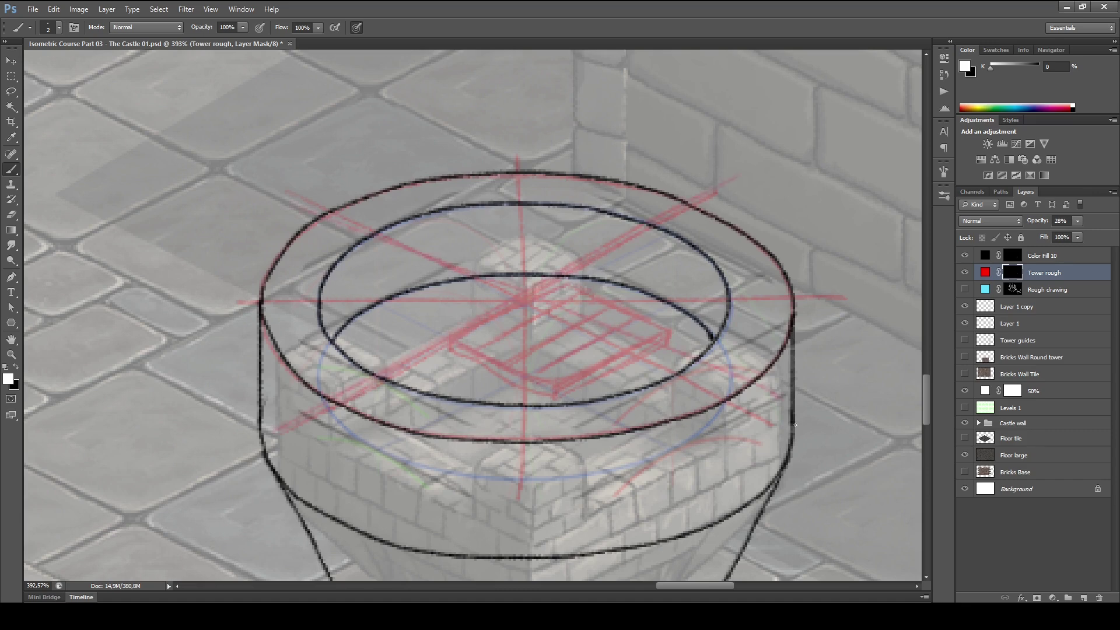
pyautogui.moveTo(509, 299); pyautogui.dragTo(308, 203)
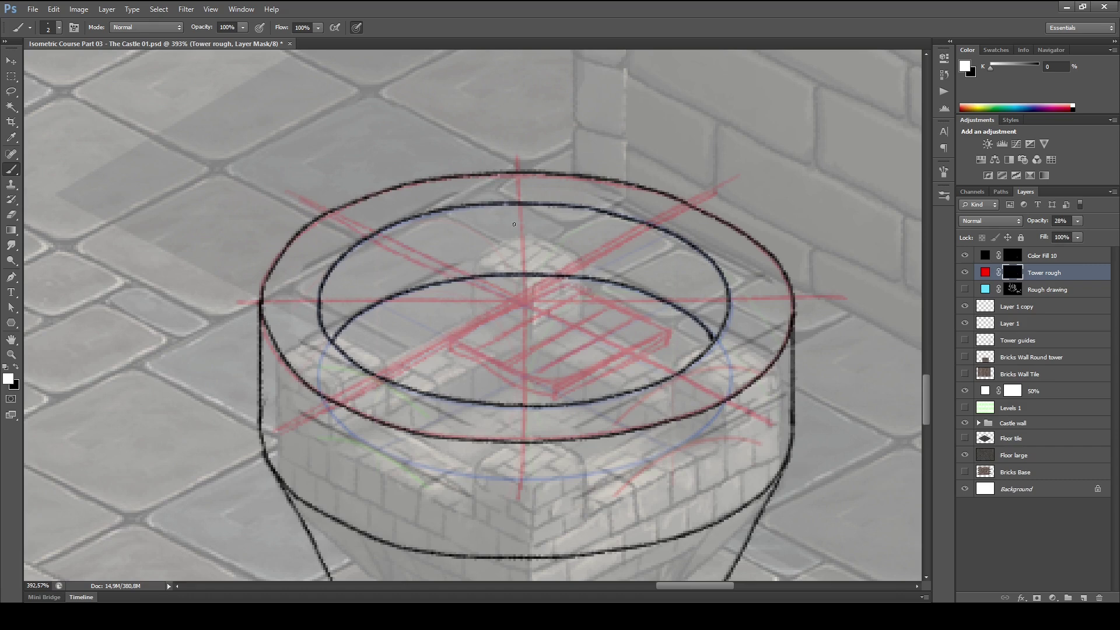
pyautogui.moveTo(522, 306); pyautogui.dragTo(522, 508)
pyautogui.moveTo(251, 306); pyautogui.dragTo(753, 298)
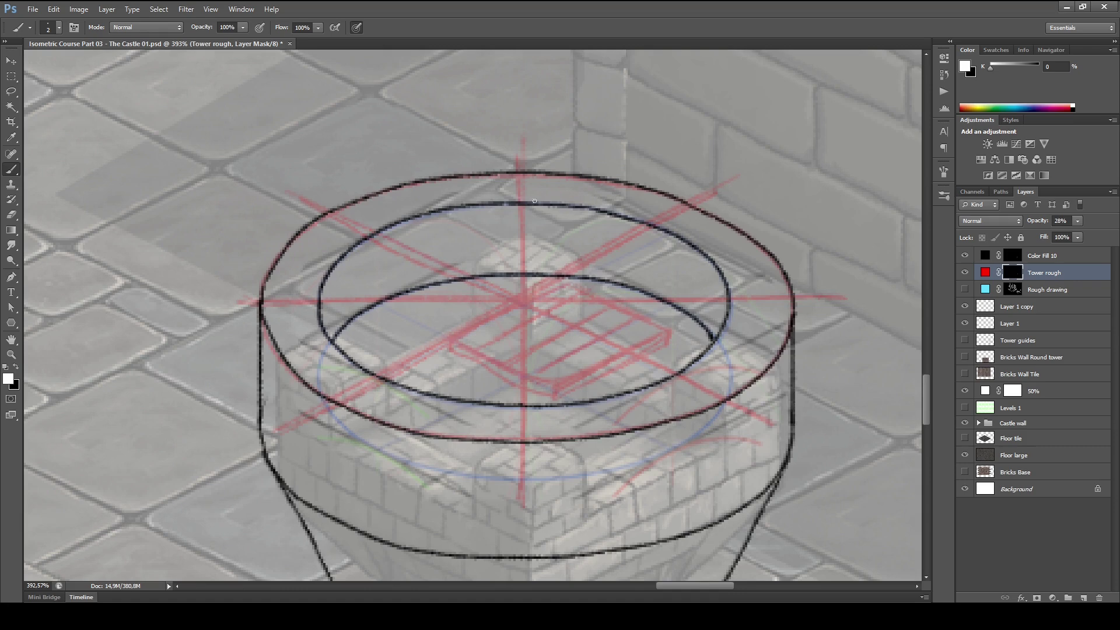
# - Mark the battlement edges with short red lines across the rim beside the guides, along its back and left side
pyautogui.moveTo(558, 182); pyautogui.dragTo(556, 201)
pyautogui.moveTo(392, 218); pyautogui.dragTo(365, 199)
pyautogui.moveTo(300, 237); pyautogui.dragTo(337, 251)
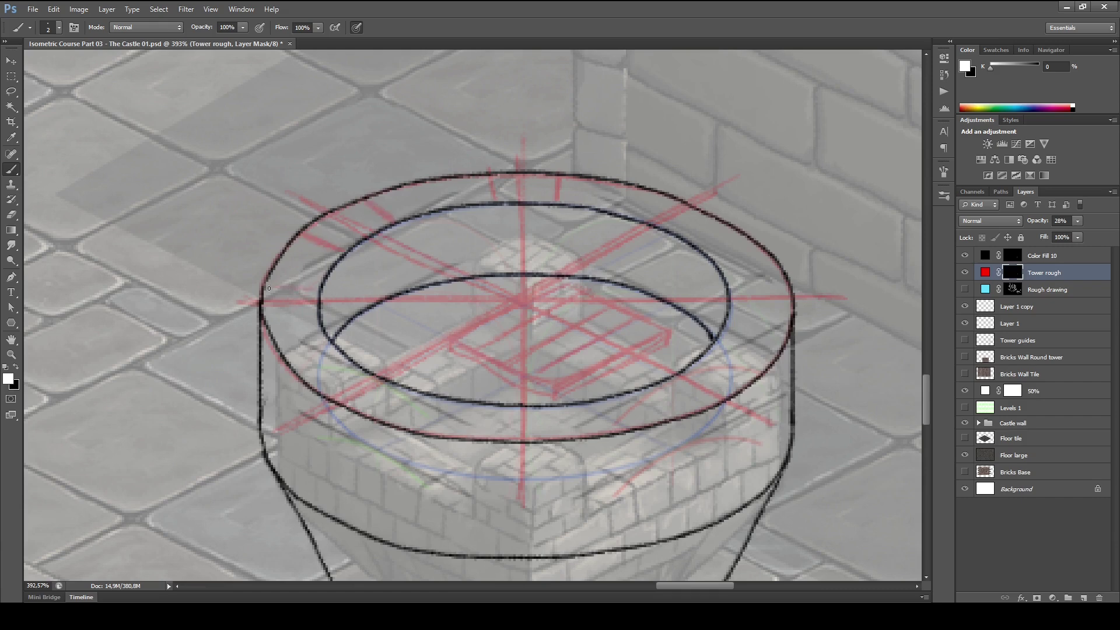
pyautogui.moveTo(319, 330)
pyautogui.mouseDown()
pyautogui.moveTo(293, 334)
pyautogui.moveTo(317, 337)
pyautogui.mouseUp()
pyautogui.moveTo(380, 416)
pyautogui.mouseDown()
pyautogui.moveTo(413, 397)
pyautogui.moveTo(316, 383)
pyautogui.mouseUp()
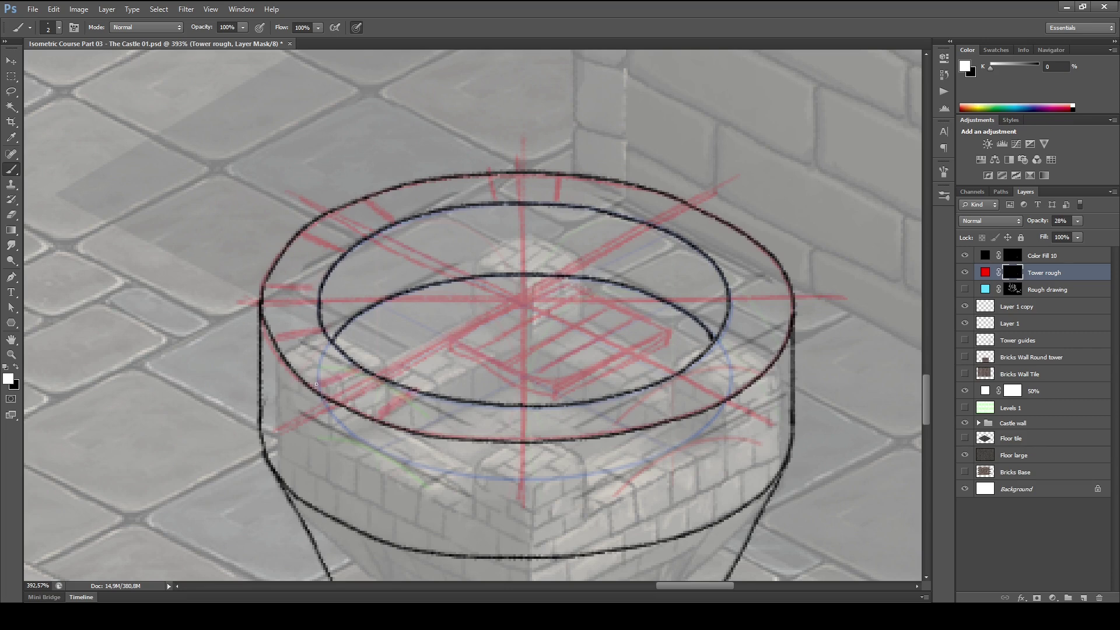
# - Mark the remaining battlement edges with short red lines across the rim at the front, right side and back right
pyautogui.moveTo(492, 407)
pyautogui.mouseDown()
pyautogui.moveTo(487, 438)
pyautogui.moveTo(476, 438)
pyautogui.mouseUp()
pyautogui.moveTo(564, 404); pyautogui.dragTo(571, 435)
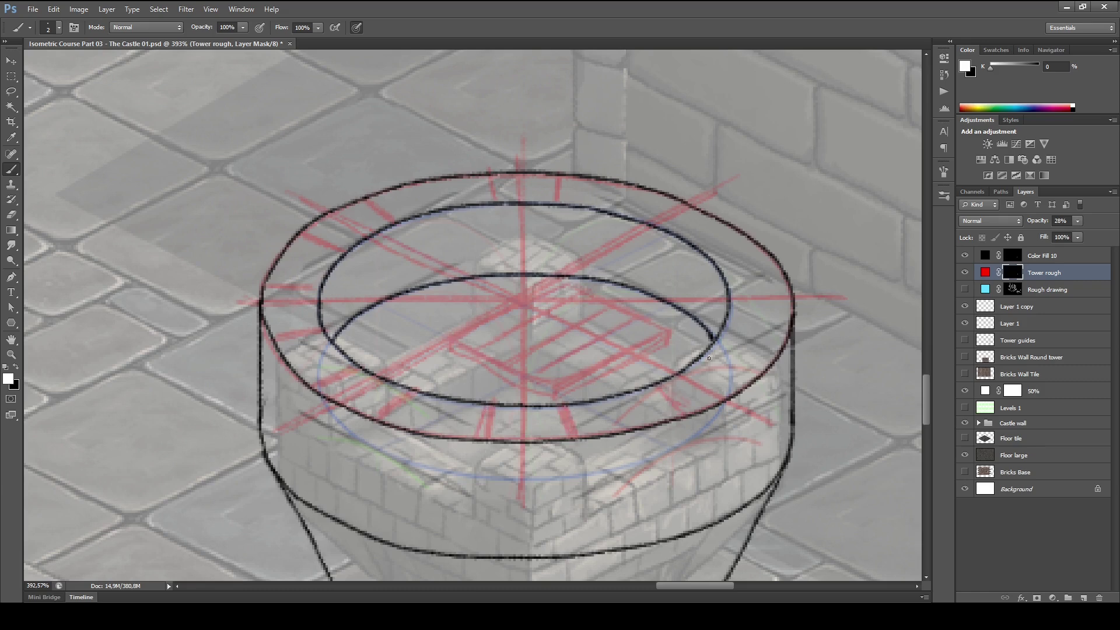
pyautogui.moveTo(708, 358); pyautogui.dragTo(750, 372)
pyautogui.moveTo(730, 312); pyautogui.dragTo(790, 316)
pyautogui.moveTo(730, 280); pyautogui.dragTo(780, 270)
pyautogui.moveTo(729, 316); pyautogui.dragTo(788, 323)
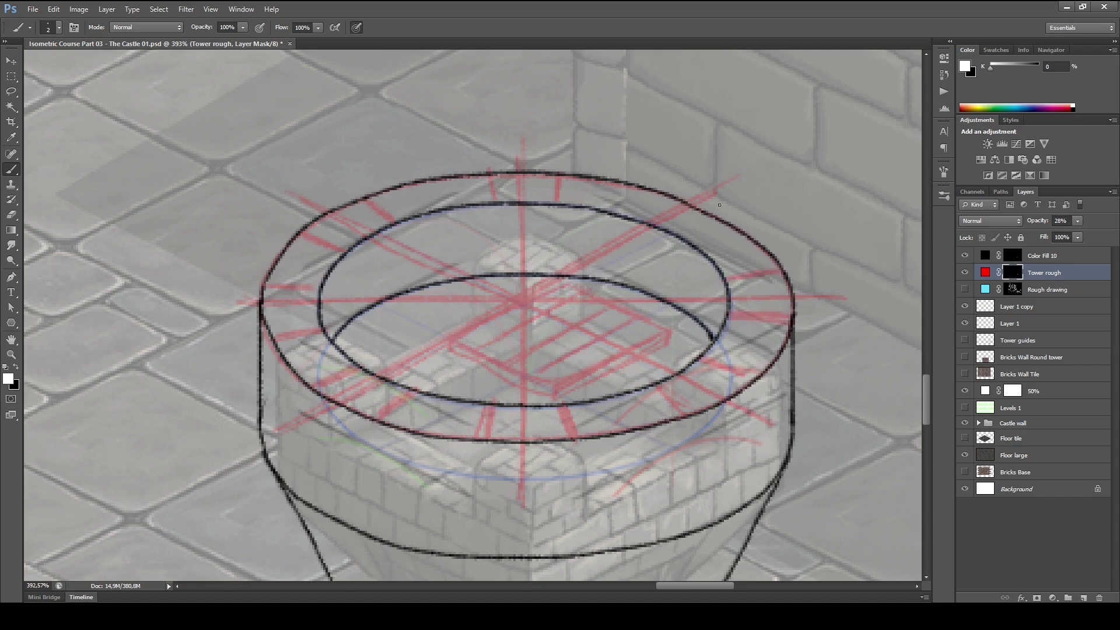
pyautogui.moveTo(712, 213)
pyautogui.mouseDown()
pyautogui.moveTo(674, 231)
pyautogui.moveTo(658, 195)
pyautogui.mouseUp()
# - Sketch the battlements' lower edge in red as an arc inside the back rim and an arc around the crown's outer front wall
pyautogui.moveTo(352, 290); pyautogui.dragTo(438, 247)
pyautogui.moveTo(528, 239)
pyautogui.mouseDown()
pyautogui.moveTo(588, 241)
pyautogui.moveTo(707, 298)
pyautogui.mouseUp()
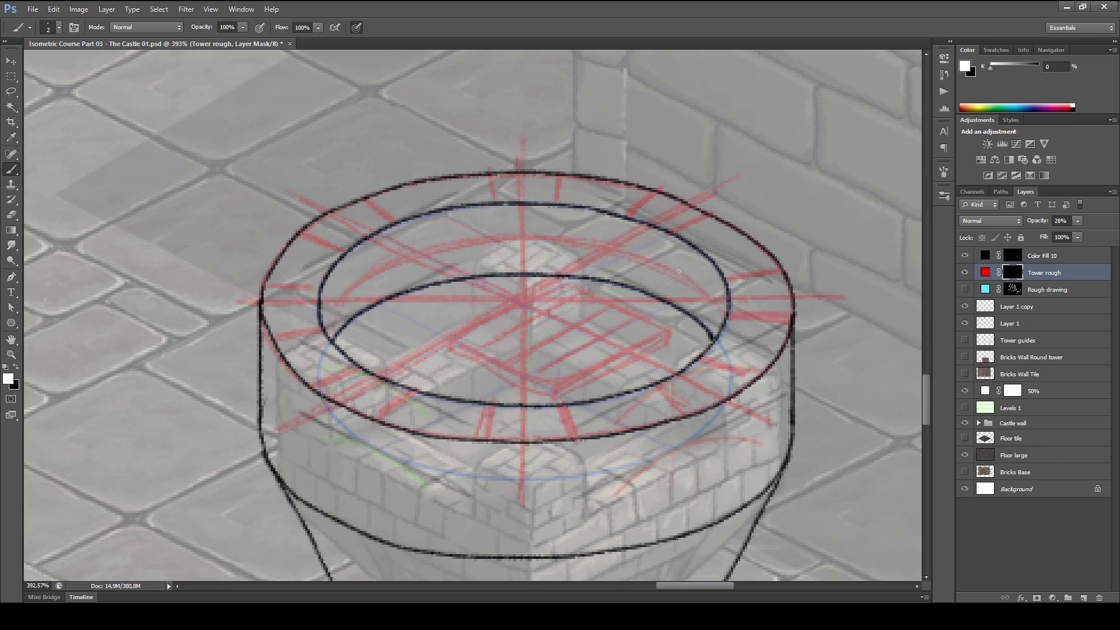
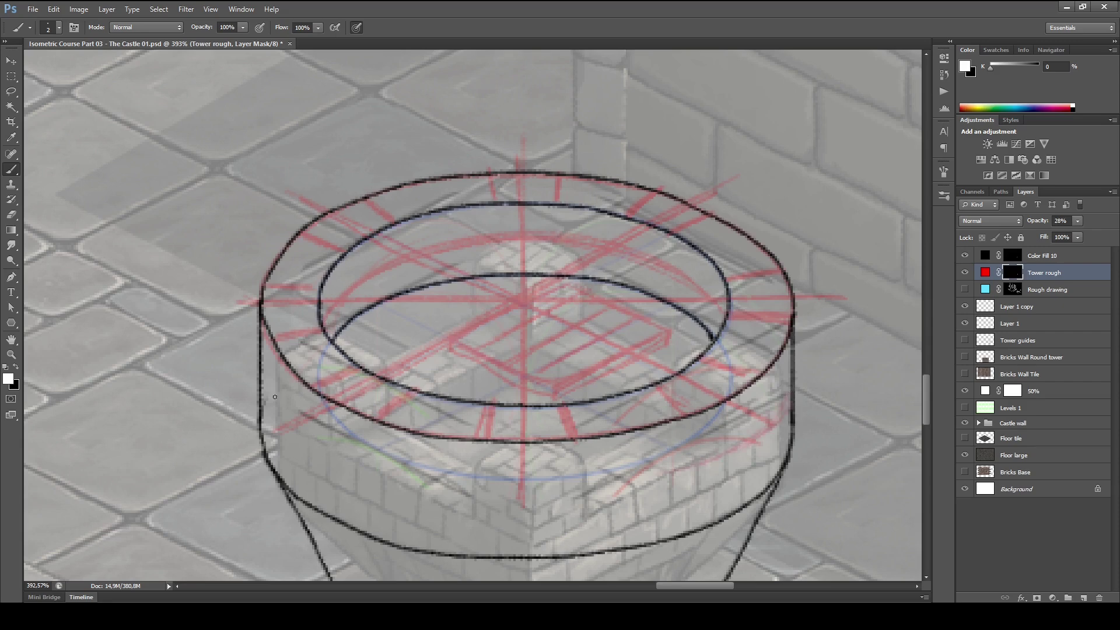
pyautogui.moveTo(317, 454)
pyautogui.mouseDown()
pyautogui.moveTo(458, 496)
pyautogui.moveTo(467, 485)
pyautogui.moveTo(707, 455)
pyautogui.moveTo(537, 495)
pyautogui.mouseUp()
pyautogui.moveTo(617, 487); pyautogui.dragTo(696, 468)
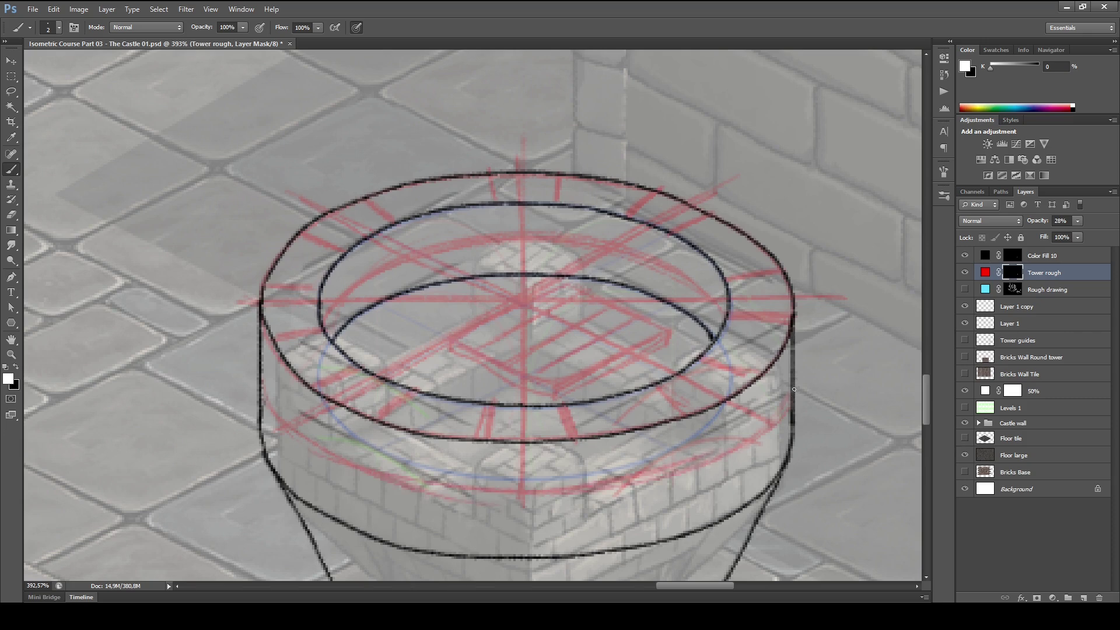
pyautogui.moveTo(787, 402)
pyautogui.mouseDown()
pyautogui.moveTo(637, 484)
pyautogui.moveTo(413, 501)
pyautogui.mouseUp()
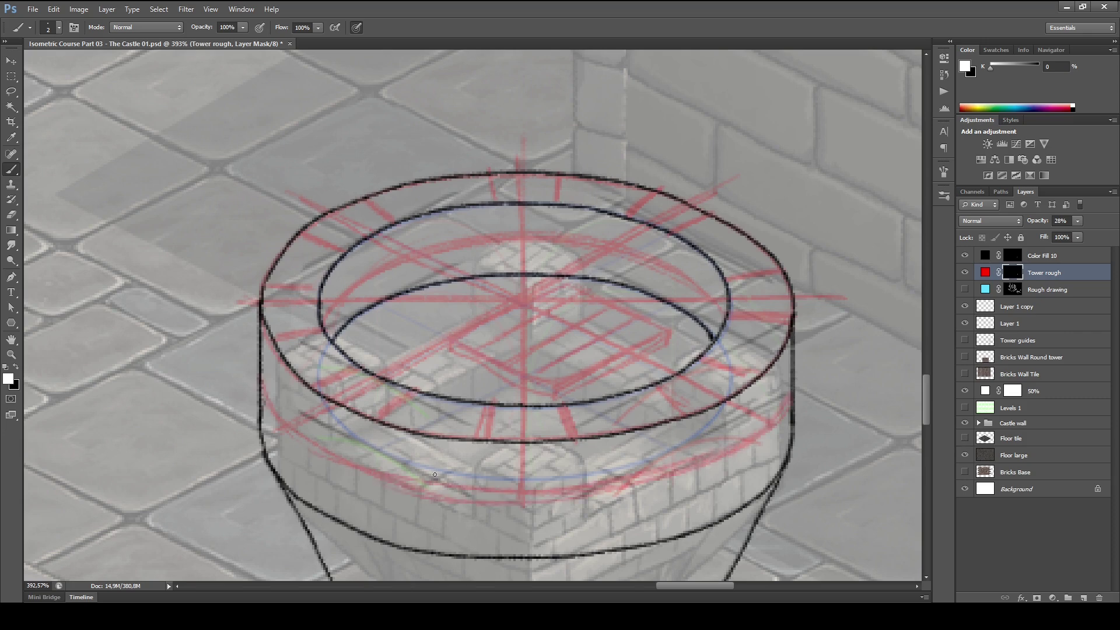
# - On the Color Fill 10 mask, ink the rim edge and outer vertical edges of the crown's front-left battlement gap
pyautogui.click(1013, 256)
pyautogui.moveTo(474, 417); pyautogui.dragTo(516, 382)
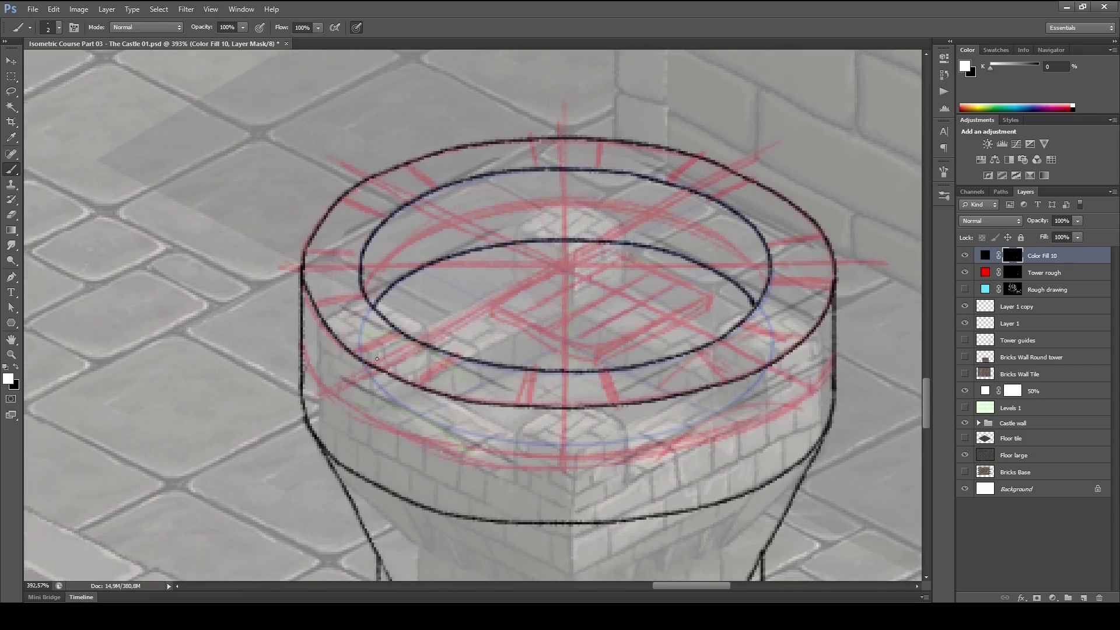
pyautogui.moveTo(385, 337); pyautogui.dragTo(359, 350)
pyautogui.moveTo(353, 352); pyautogui.dragTo(354, 403)
pyautogui.moveTo(419, 385)
pyautogui.mouseDown()
pyautogui.moveTo(420, 421)
pyautogui.moveTo(459, 356)
pyautogui.mouseUp()
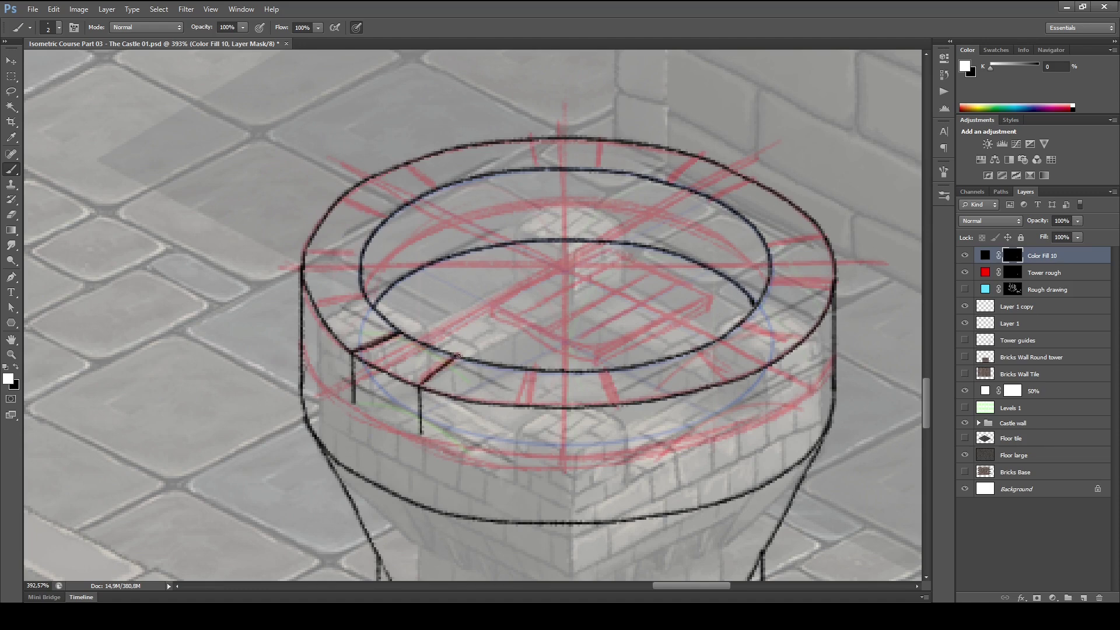
pyautogui.moveTo(402, 332); pyautogui.dragTo(402, 367)
pyautogui.moveTo(355, 403); pyautogui.dragTo(406, 377)
pyautogui.hotkey('ctrl', 'alt', 'z')
pyautogui.hotkey('ctrl', 'alt', 'z')
pyautogui.hotkey('ctrl', 'alt', 'z')
# - Erase the black rim lines inside the front-left, left and back-left battlement gaps with a size 4 eraser
pyautogui.press('e')
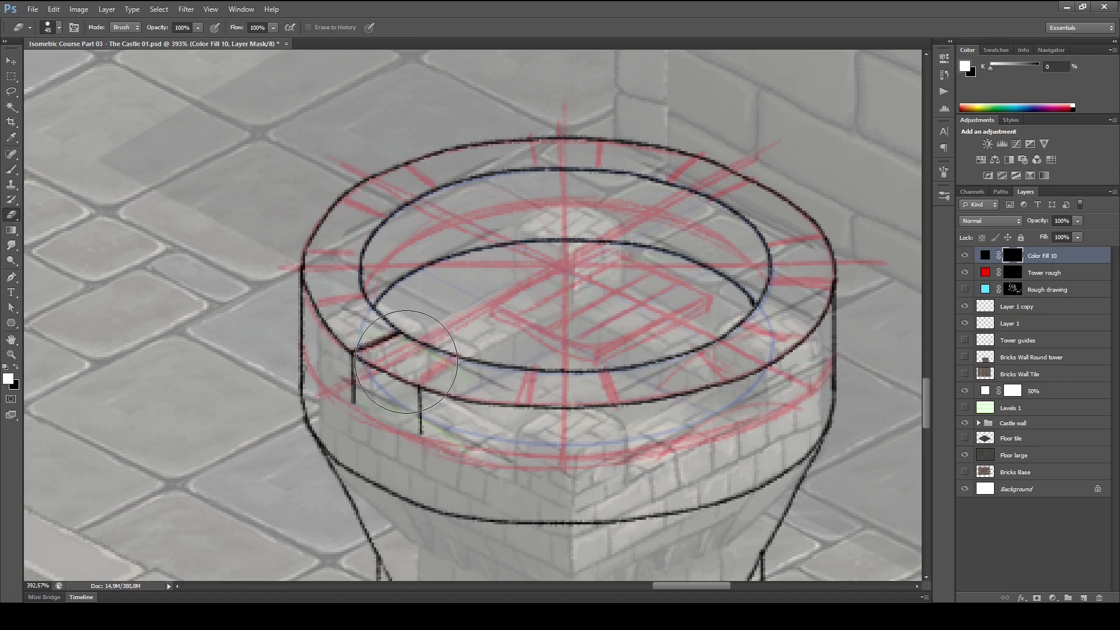
pyautogui.press('[')
pyautogui.press('[')
pyautogui.press('[')
pyautogui.press('[')
pyautogui.press('[')
pyautogui.press('[')
pyautogui.press('[')
pyautogui.press('[')
pyautogui.press('[')
pyautogui.moveTo(391, 377)
pyautogui.mouseDown()
pyautogui.moveTo(357, 358)
pyautogui.moveTo(416, 385)
pyautogui.moveTo(431, 347)
pyautogui.moveTo(403, 335)
pyautogui.mouseUp()
pyautogui.moveTo(302, 280)
pyautogui.mouseDown()
pyautogui.moveTo(330, 283)
pyautogui.moveTo(311, 298)
pyautogui.moveTo(301, 284)
pyautogui.moveTo(313, 259)
pyautogui.moveTo(370, 257)
pyautogui.moveTo(357, 261)
pyautogui.moveTo(357, 286)
pyautogui.mouseUp()
pyautogui.moveTo(360, 183)
pyautogui.mouseDown()
pyautogui.moveTo(352, 188)
pyautogui.moveTo(392, 216)
pyautogui.mouseUp()
pyautogui.moveTo(335, 186)
pyautogui.mouseDown()
pyautogui.moveTo(408, 211)
pyautogui.moveTo(391, 161)
pyautogui.moveTo(420, 171)
pyautogui.mouseUp()
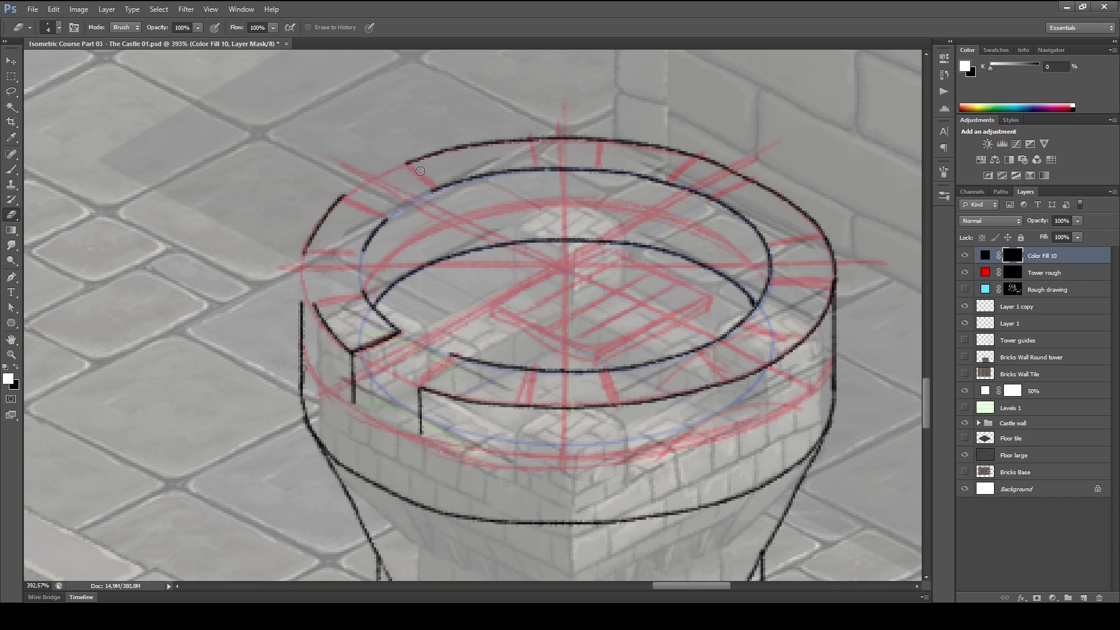
# - Erase the black rim lines inside the back, back-right, right, front-right and front battlement gaps
pyautogui.moveTo(538, 139)
pyautogui.mouseDown()
pyautogui.moveTo(551, 175)
pyautogui.moveTo(592, 126)
pyautogui.moveTo(592, 170)
pyautogui.mouseUp()
pyautogui.moveTo(738, 164)
pyautogui.mouseDown()
pyautogui.moveTo(693, 172)
pyautogui.moveTo(728, 158)
pyautogui.moveTo(732, 169)
pyautogui.moveTo(757, 166)
pyautogui.mouseUp()
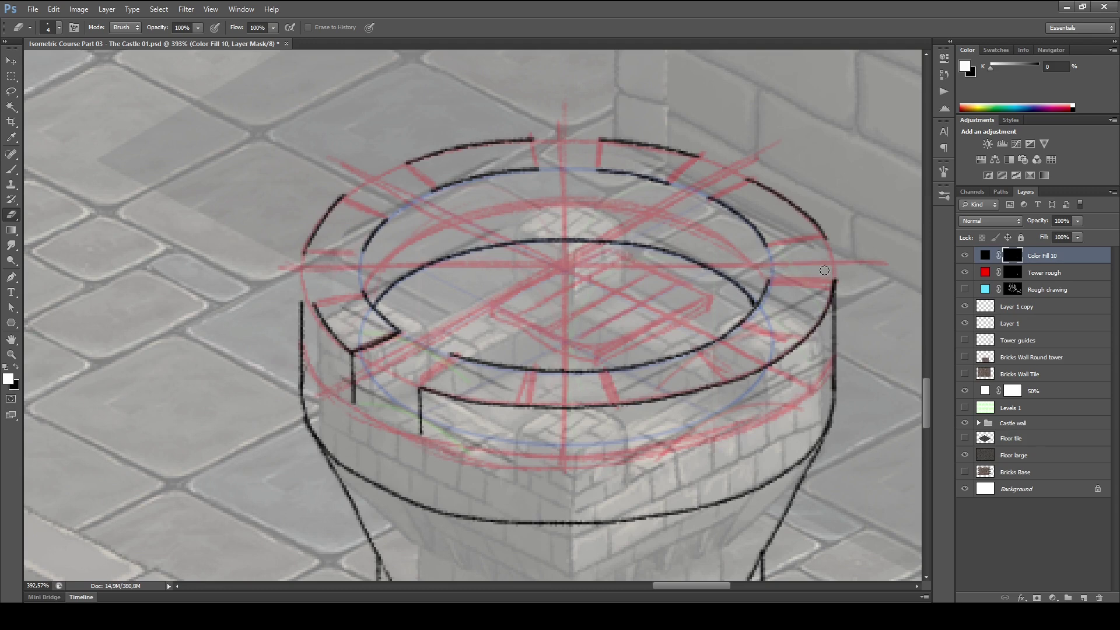
pyautogui.moveTo(768, 348)
pyautogui.mouseDown()
pyautogui.moveTo(724, 323)
pyautogui.moveTo(797, 356)
pyautogui.moveTo(742, 345)
pyautogui.moveTo(756, 364)
pyautogui.moveTo(748, 381)
pyautogui.moveTo(714, 358)
pyautogui.moveTo(713, 323)
pyautogui.moveTo(700, 362)
pyautogui.moveTo(593, 390)
pyautogui.moveTo(614, 427)
pyautogui.moveTo(599, 404)
pyautogui.moveTo(592, 432)
pyautogui.moveTo(580, 434)
pyautogui.moveTo(560, 373)
pyautogui.mouseUp()
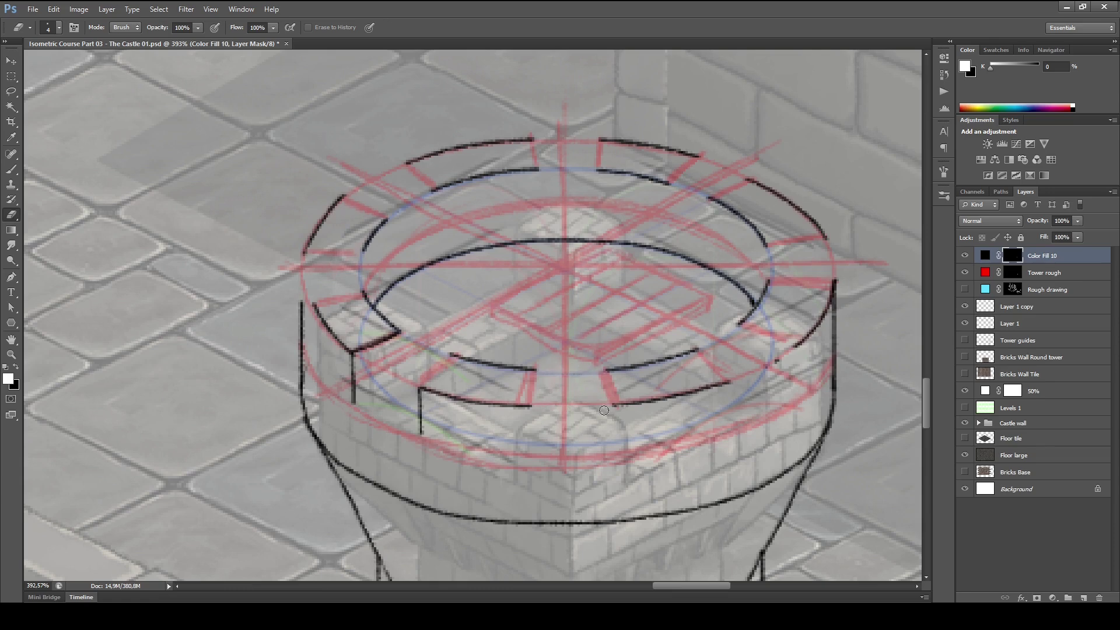
pyautogui.moveTo(604, 410); pyautogui.dragTo(619, 409)
# - Complete the front-left battlement gap in black with its second rim edge, inner vertical edge and curved lower edge
pyautogui.press('b')
pyautogui.moveTo(454, 353); pyautogui.dragTo(427, 377)
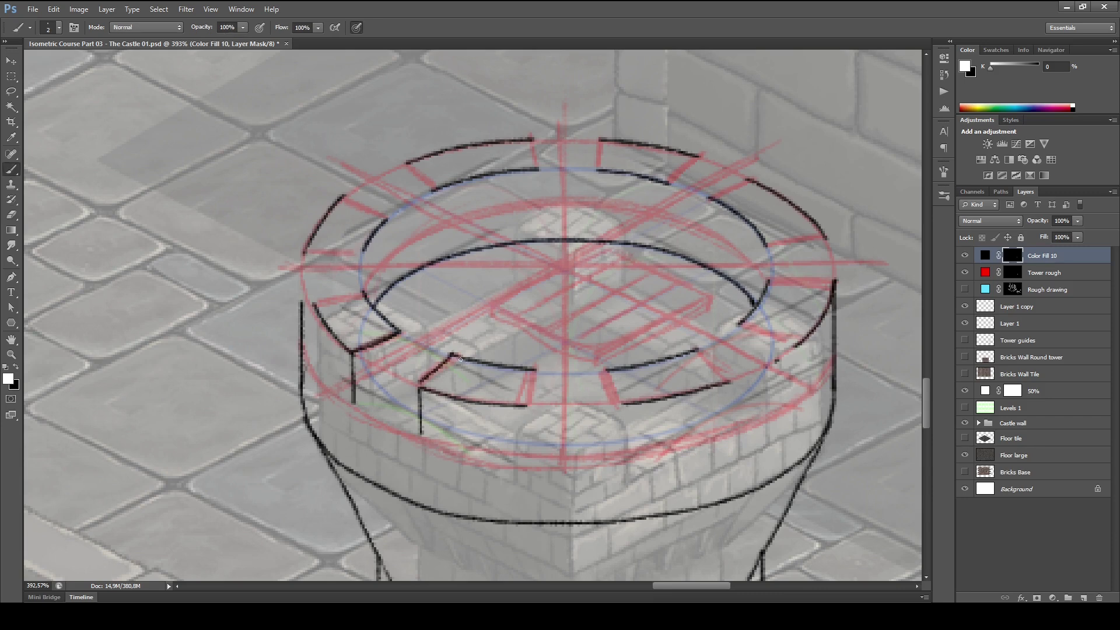
pyautogui.hotkey('ctrl', 'z')
pyautogui.press('e')
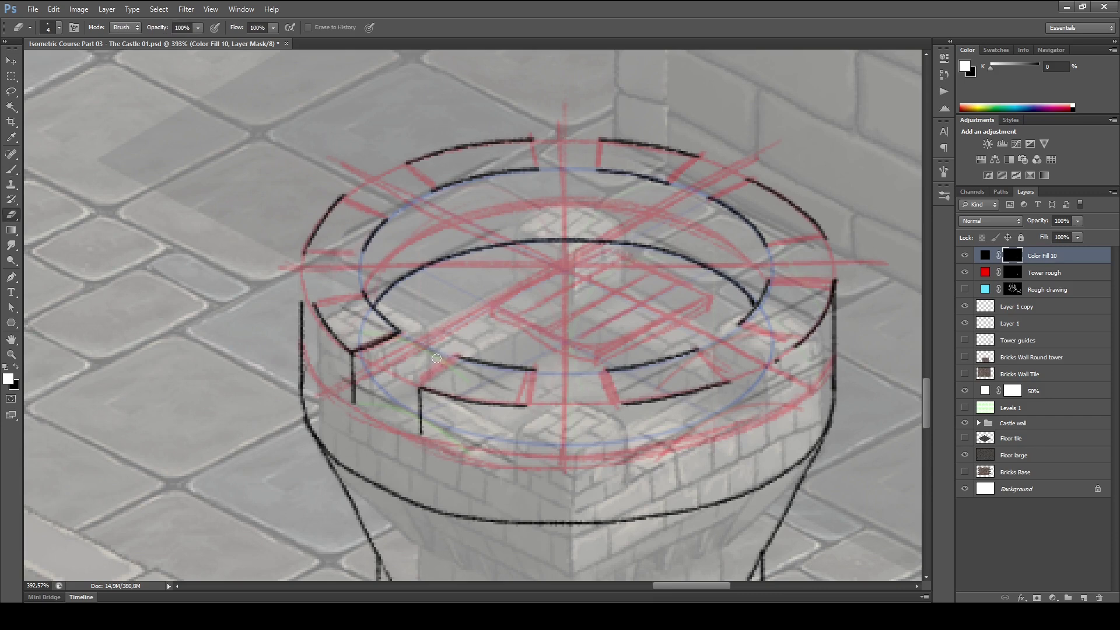
pyautogui.press('b')
pyautogui.moveTo(458, 355); pyautogui.dragTo(423, 383)
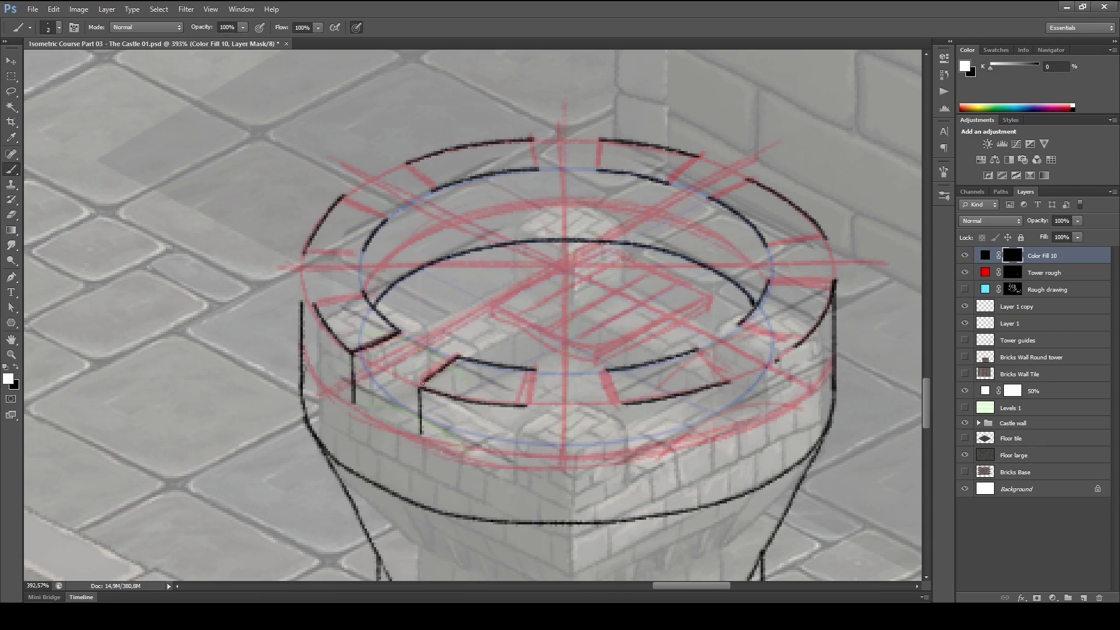
pyautogui.moveTo(404, 334); pyautogui.dragTo(404, 363)
pyautogui.moveTo(366, 413); pyautogui.dragTo(417, 434)
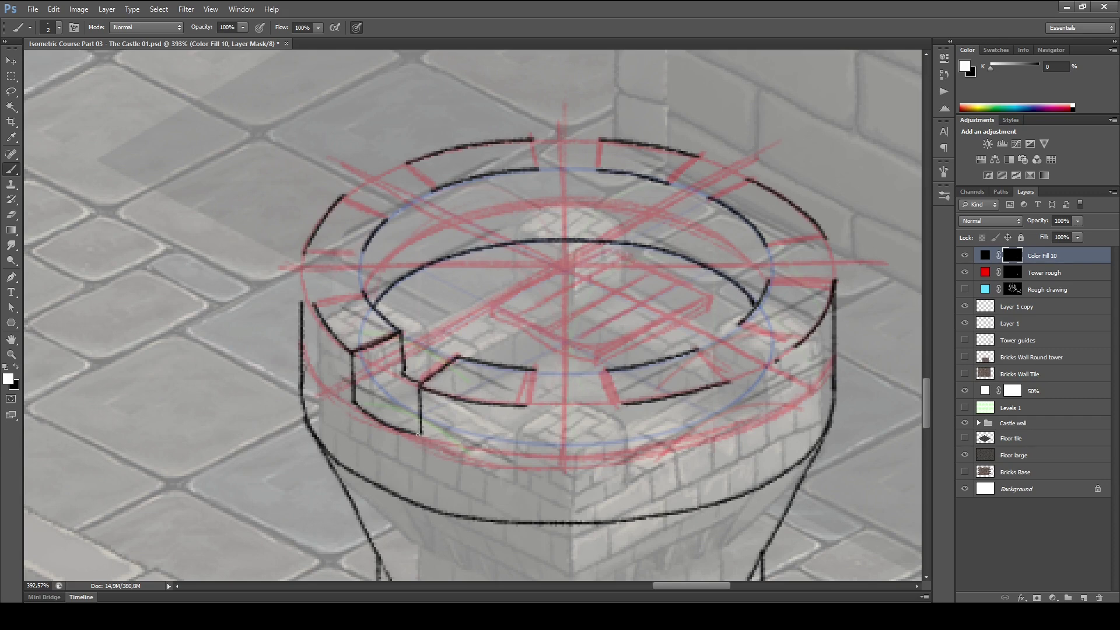
# - Ink the front battlement gap with its vertical edges, curved lower edge, rim edges and receding inner lines
pyautogui.moveTo(524, 428); pyautogui.dragTo(525, 459)
pyautogui.moveTo(614, 401); pyautogui.dragTo(614, 445)
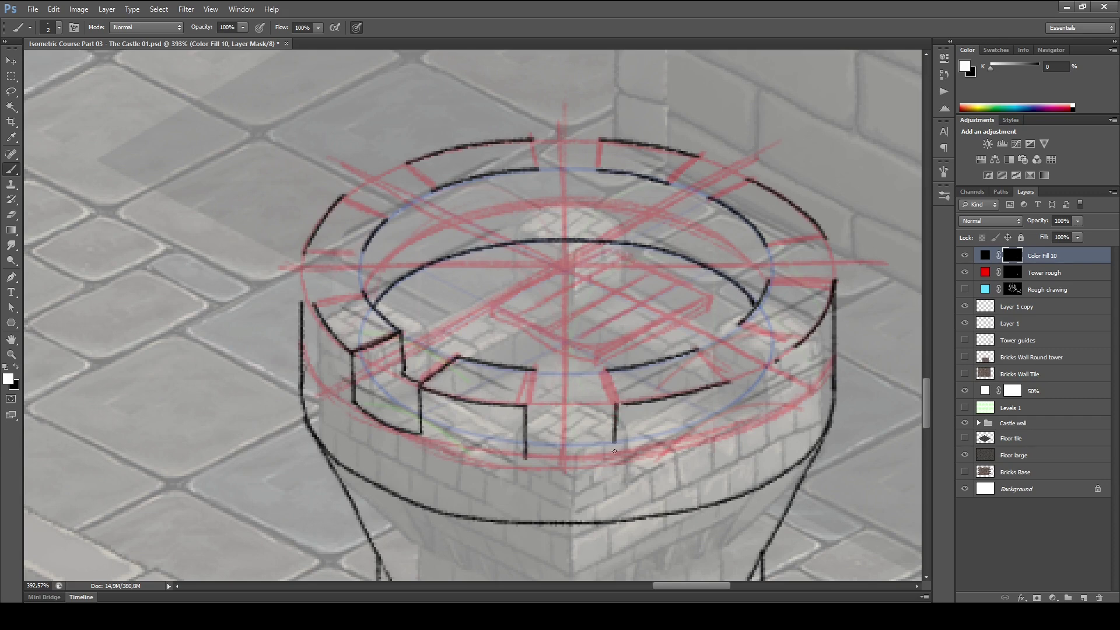
pyautogui.moveTo(525, 459); pyautogui.dragTo(615, 458)
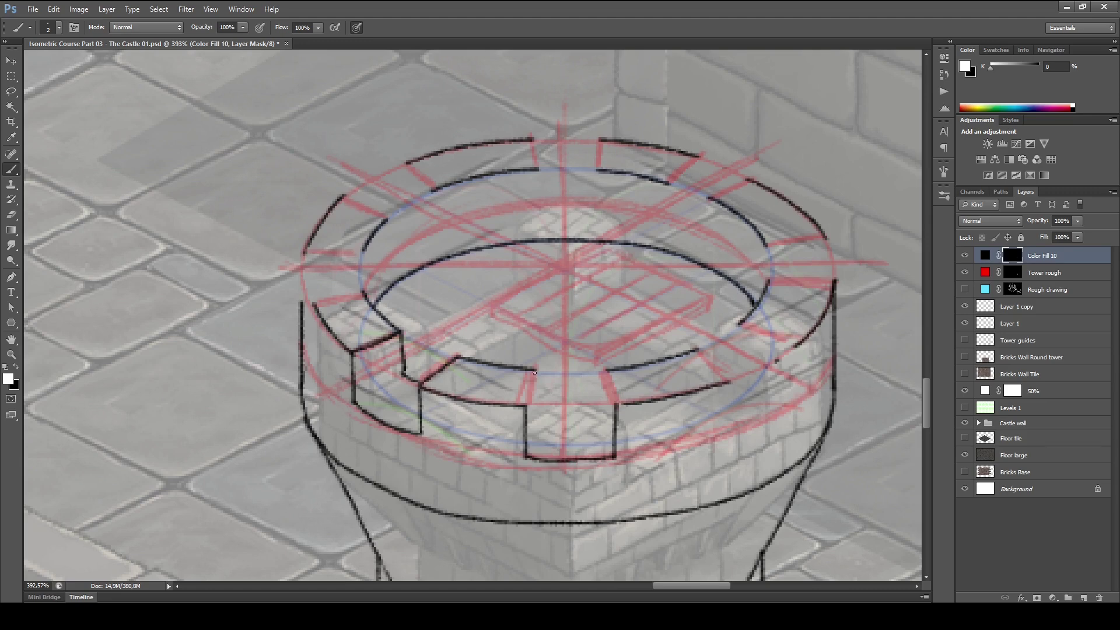
pyautogui.moveTo(534, 372); pyautogui.dragTo(525, 404)
pyautogui.moveTo(603, 374)
pyautogui.mouseDown()
pyautogui.moveTo(617, 404)
pyautogui.moveTo(600, 409)
pyautogui.mouseUp()
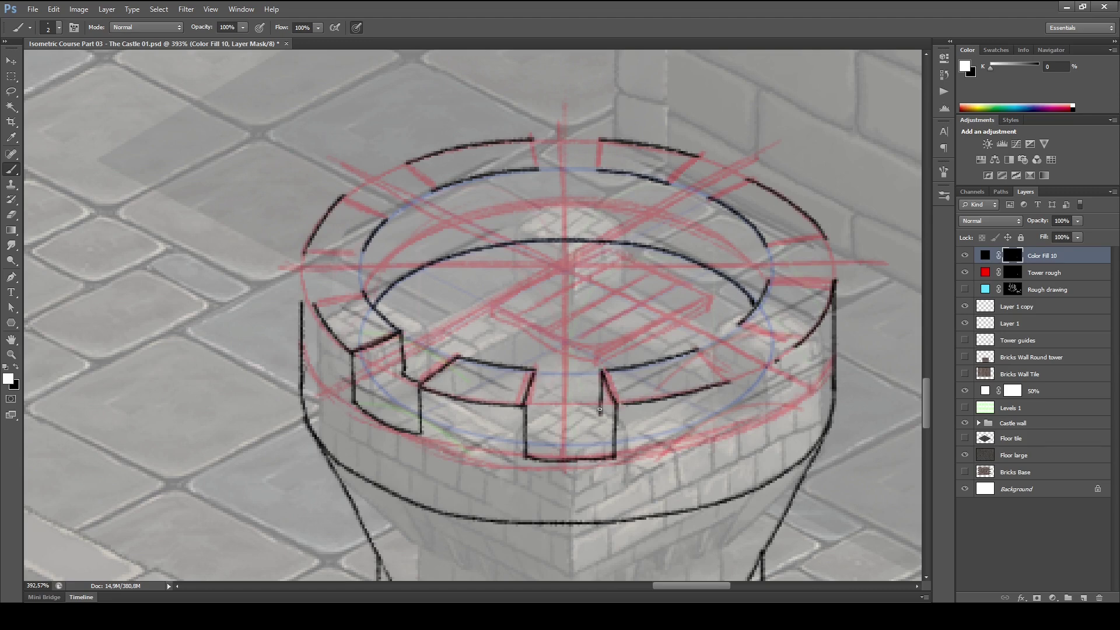
pyautogui.moveTo(541, 372)
pyautogui.mouseDown()
pyautogui.moveTo(550, 423)
pyautogui.moveTo(542, 412)
pyautogui.moveTo(591, 420)
pyautogui.moveTo(539, 424)
pyautogui.moveTo(541, 414)
pyautogui.moveTo(528, 456)
pyautogui.mouseUp()
pyautogui.moveTo(601, 413); pyautogui.dragTo(616, 455)
# - Ink the front-right battlement gap with its rim edges, outer vertical edges and lower edge
pyautogui.moveTo(697, 348); pyautogui.dragTo(730, 382)
pyautogui.moveTo(730, 382)
pyautogui.mouseDown()
pyautogui.moveTo(730, 431)
pyautogui.moveTo(796, 403)
pyautogui.mouseUp()
pyautogui.moveTo(795, 346); pyautogui.dragTo(796, 402)
pyautogui.moveTo(740, 324); pyautogui.dragTo(795, 346)
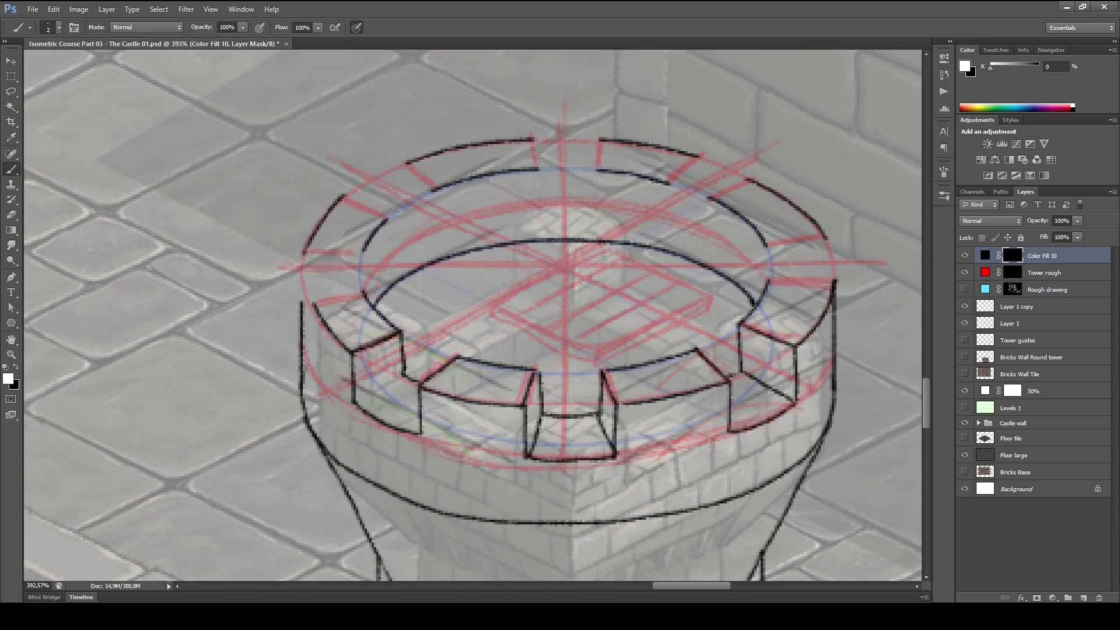
# - Ink the rim, vertical and lower edges of the battlement gaps at the back-right, back and back-left of the crown
pyautogui.moveTo(725, 198)
pyautogui.mouseDown()
pyautogui.moveTo(788, 345)
pyautogui.moveTo(773, 344)
pyautogui.mouseUp()
pyautogui.moveTo(762, 302); pyautogui.dragTo(733, 331)
pyautogui.moveTo(733, 331); pyautogui.dragTo(733, 364)
pyautogui.moveTo(527, 355); pyautogui.dragTo(738, 295)
pyautogui.moveTo(672, 256); pyautogui.dragTo(673, 296)
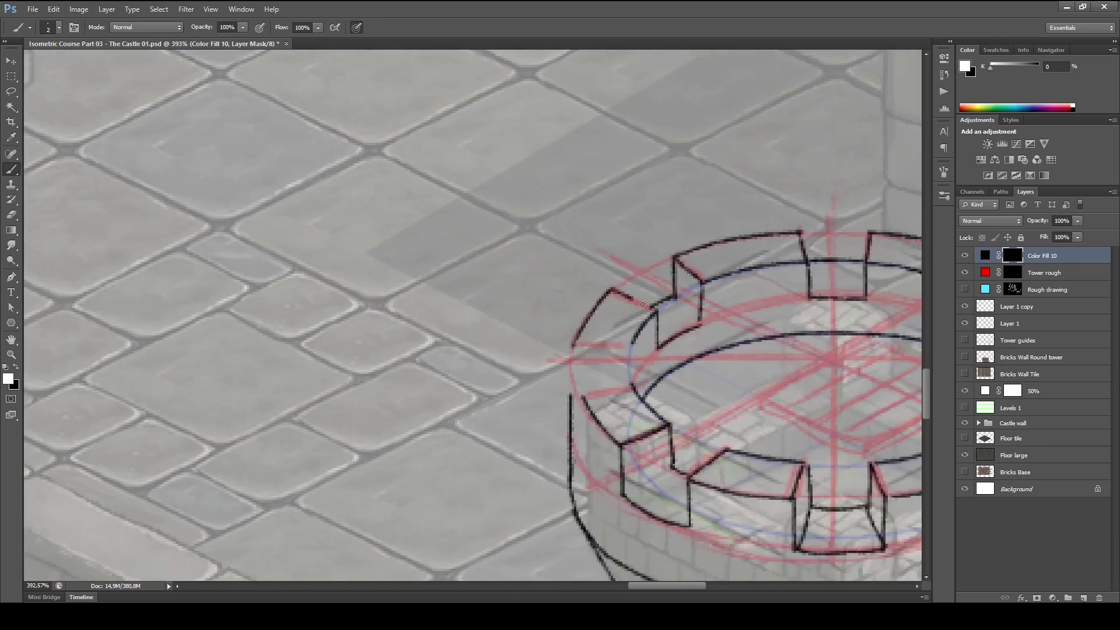
# - Ink the edges of the remaining battlement gaps at the left and right sides of the crown
pyautogui.moveTo(642, 379); pyautogui.dragTo(659, 320)
pyautogui.moveTo(599, 335); pyautogui.dragTo(649, 325)
pyautogui.moveTo(588, 281); pyautogui.dragTo(597, 392)
pyautogui.moveTo(587, 333); pyautogui.dragTo(597, 392)
pyautogui.moveTo(589, 325); pyautogui.dragTo(644, 324)
pyautogui.moveTo(729, 362); pyautogui.dragTo(485, 326)
pyautogui.scroll(-4, 486, 326)
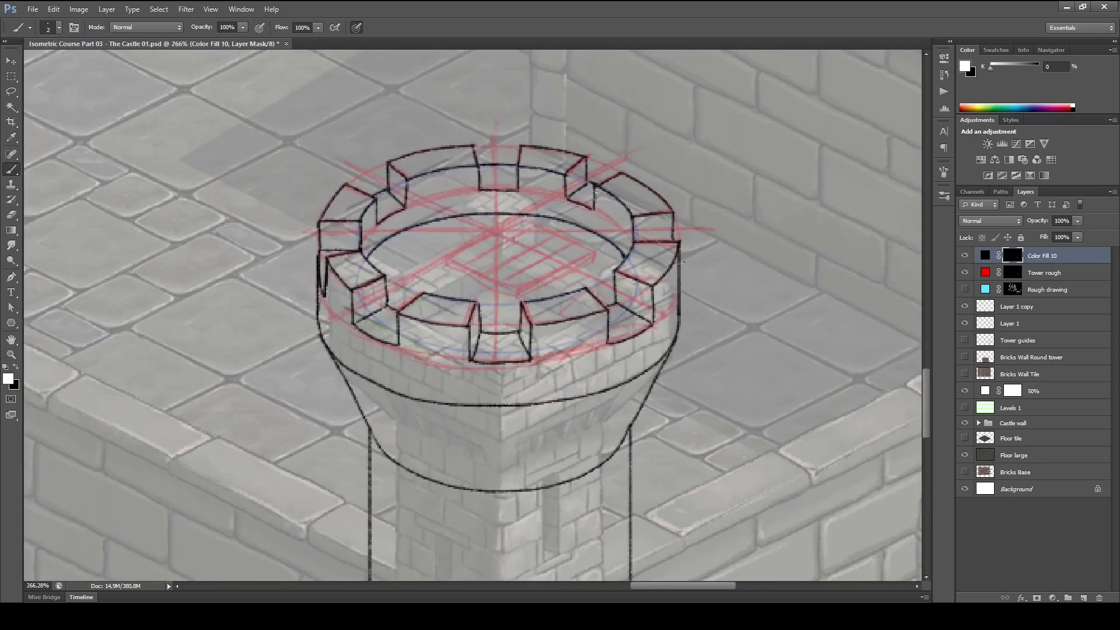
# - Hide the Tower rough layer and review the clean black outline of the whole tower
pyautogui.moveTo(694, 297); pyautogui.dragTo(775, 320)
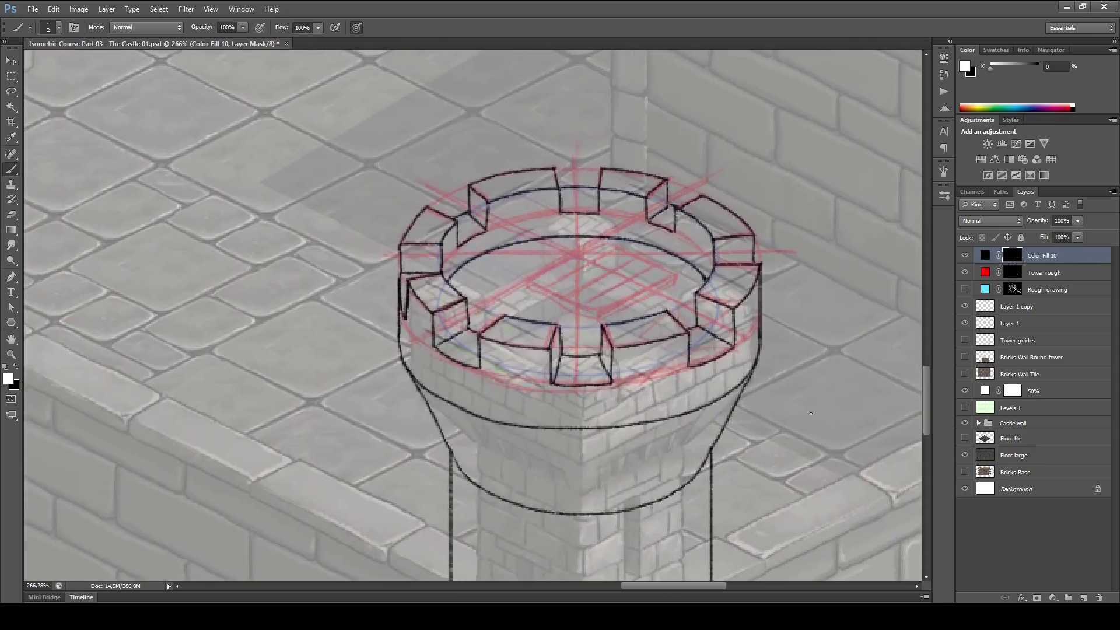
pyautogui.scroll(-4, 794, 389)
pyautogui.scroll(1, 759, 350)
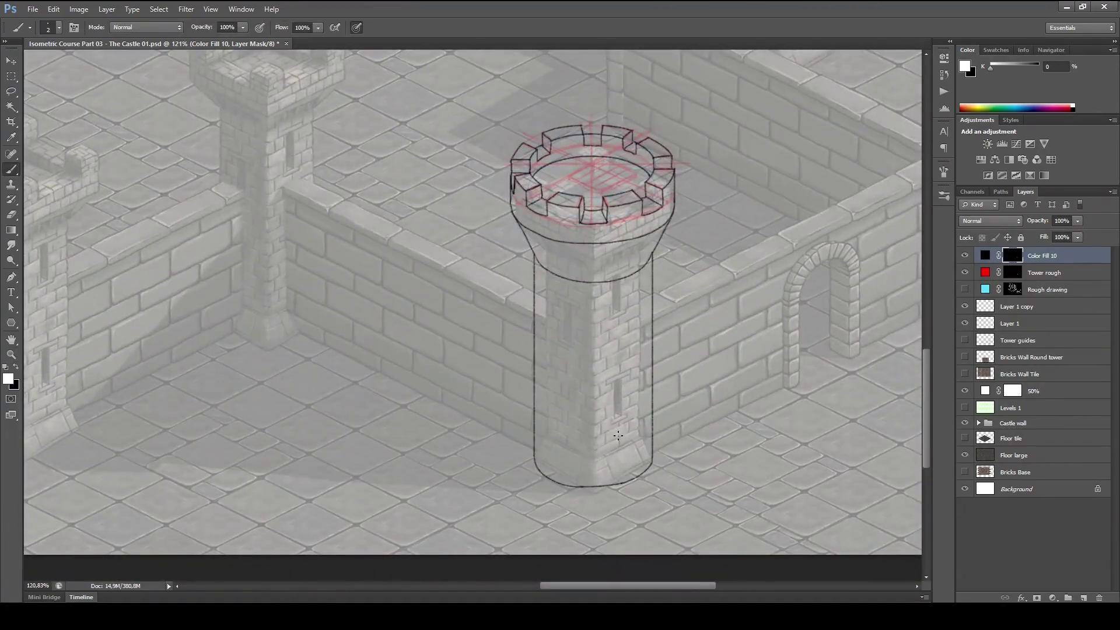
pyautogui.scroll(2, 687, 392)
pyautogui.moveTo(669, 340)
pyautogui.mouseDown()
pyautogui.moveTo(689, 328)
pyautogui.moveTo(689, 390)
pyautogui.moveTo(680, 384)
pyautogui.moveTo(708, 387)
pyautogui.mouseUp()
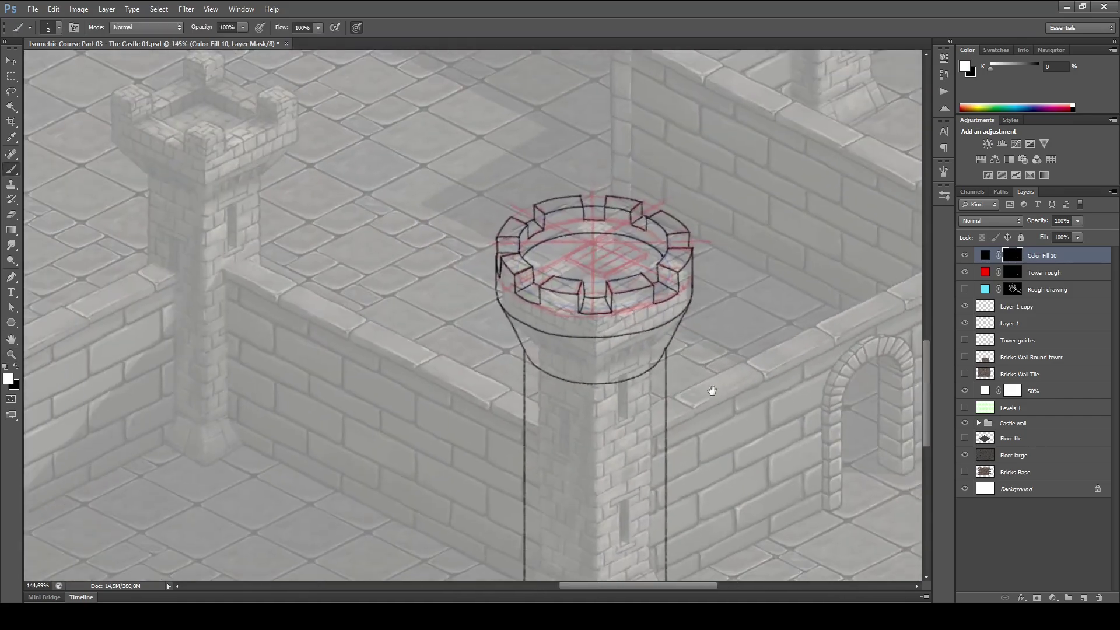
pyautogui.click(964, 272)
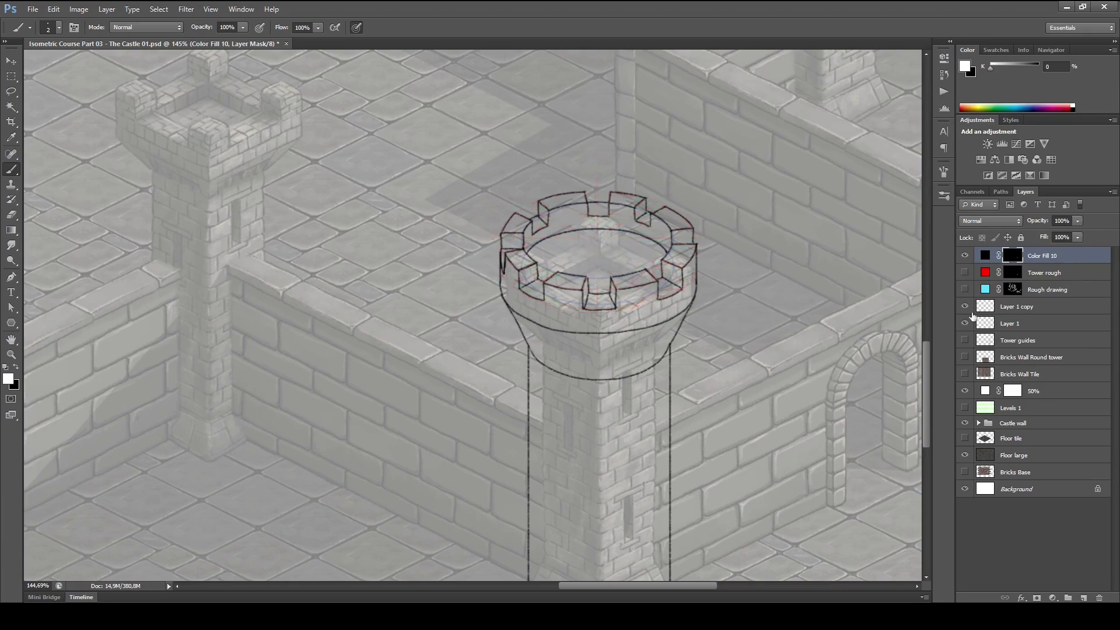
pyautogui.moveTo(736, 403); pyautogui.dragTo(716, 407)
pyautogui.moveTo(706, 420); pyautogui.dragTo(683, 364)
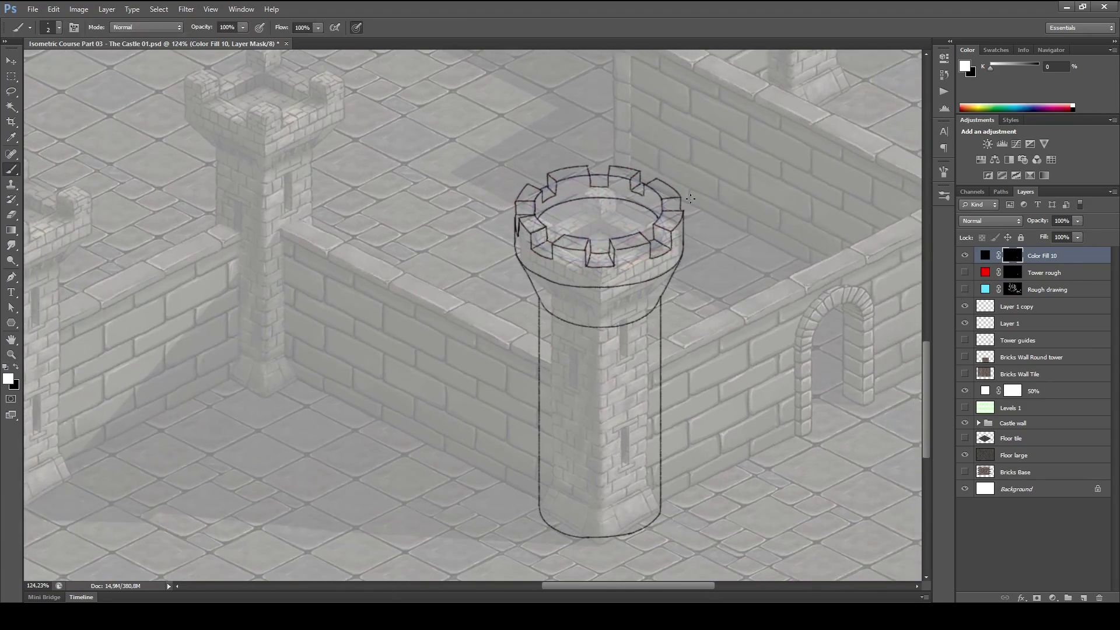
pyautogui.moveTo(701, 411); pyautogui.dragTo(695, 397)
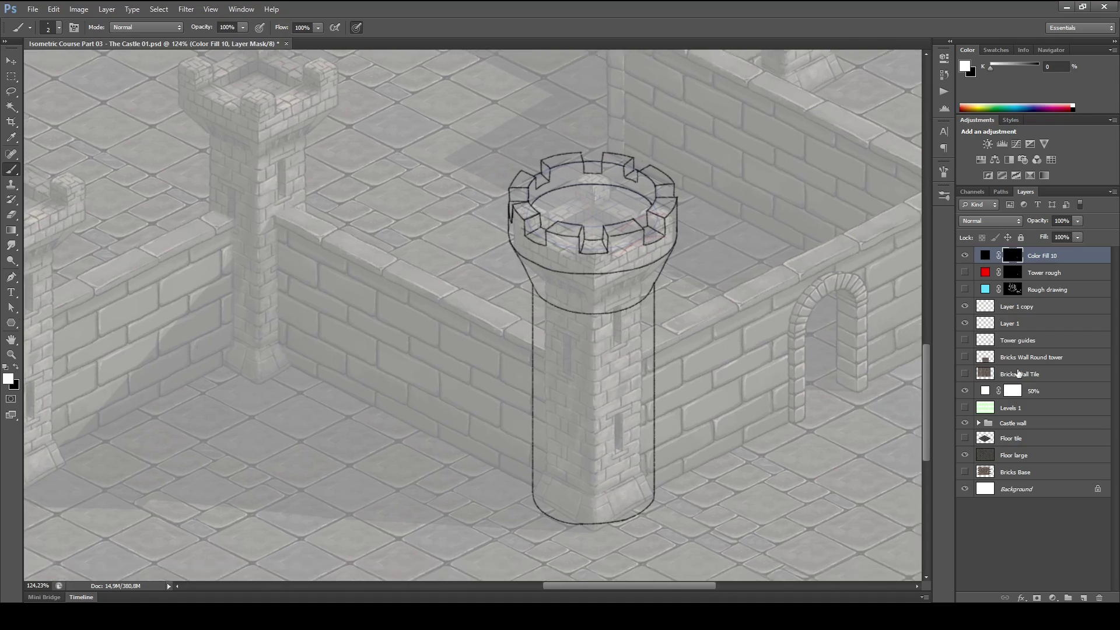
# - Show the Bricks Wall Round tower layer and move its brick texture so that it covers the round tower outline
pyautogui.click(965, 357)
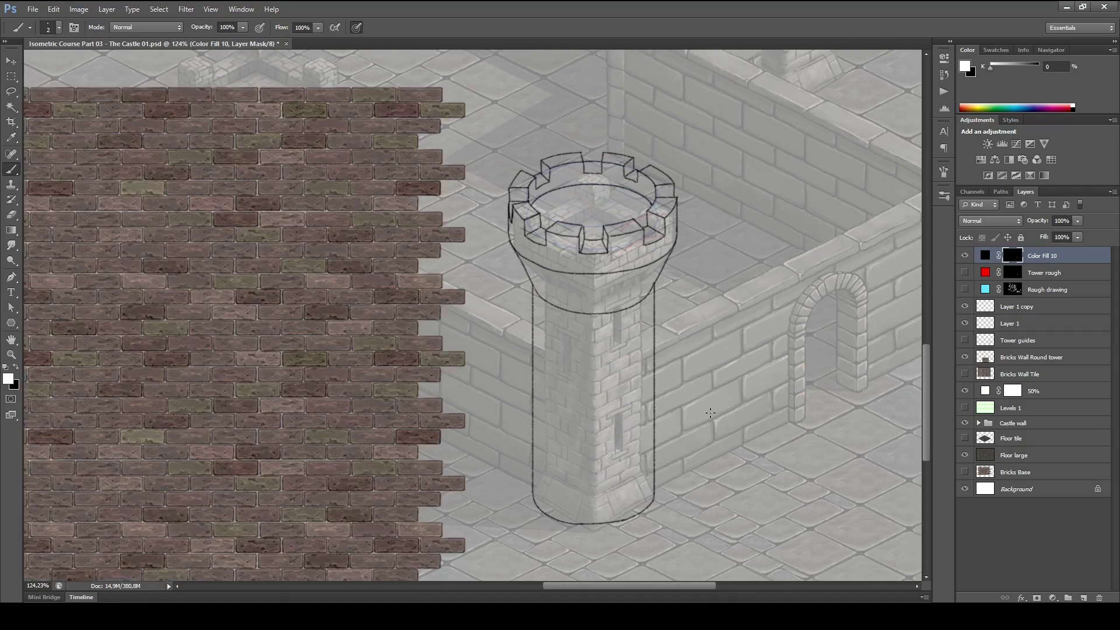
pyautogui.moveTo(665, 411); pyautogui.dragTo(770, 403)
pyautogui.click(1027, 357)
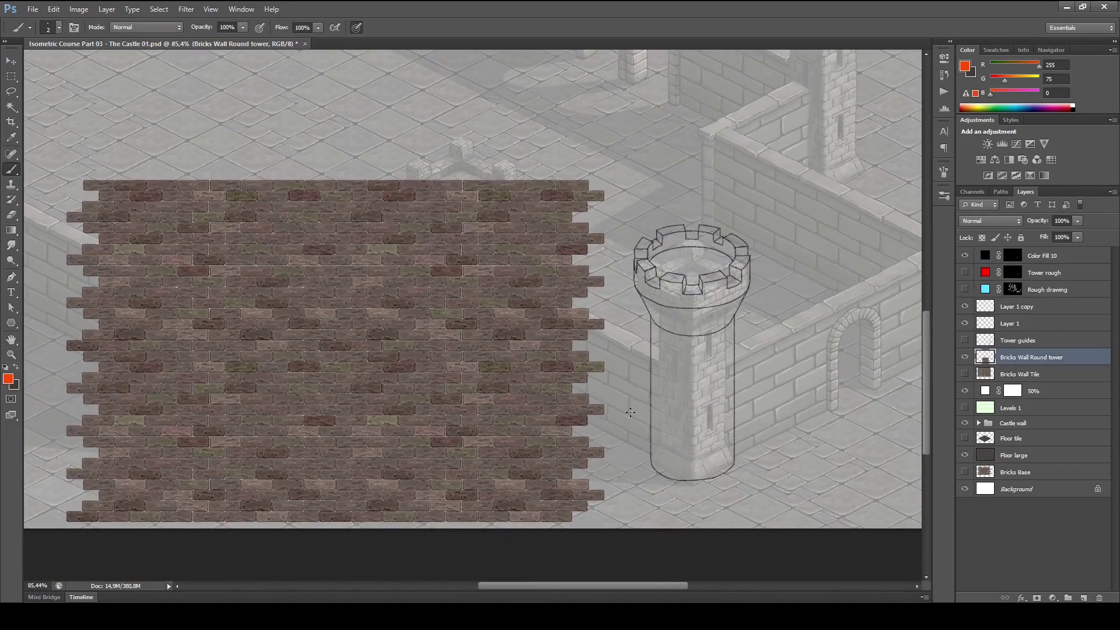
pyautogui.press('v')
pyautogui.moveTo(415, 434)
pyautogui.mouseDown()
pyautogui.moveTo(762, 408)
pyautogui.moveTo(643, 371)
pyautogui.mouseUp()
pyautogui.moveTo(627, 372); pyautogui.dragTo(701, 406)
pyautogui.scroll(-3, 700, 390)
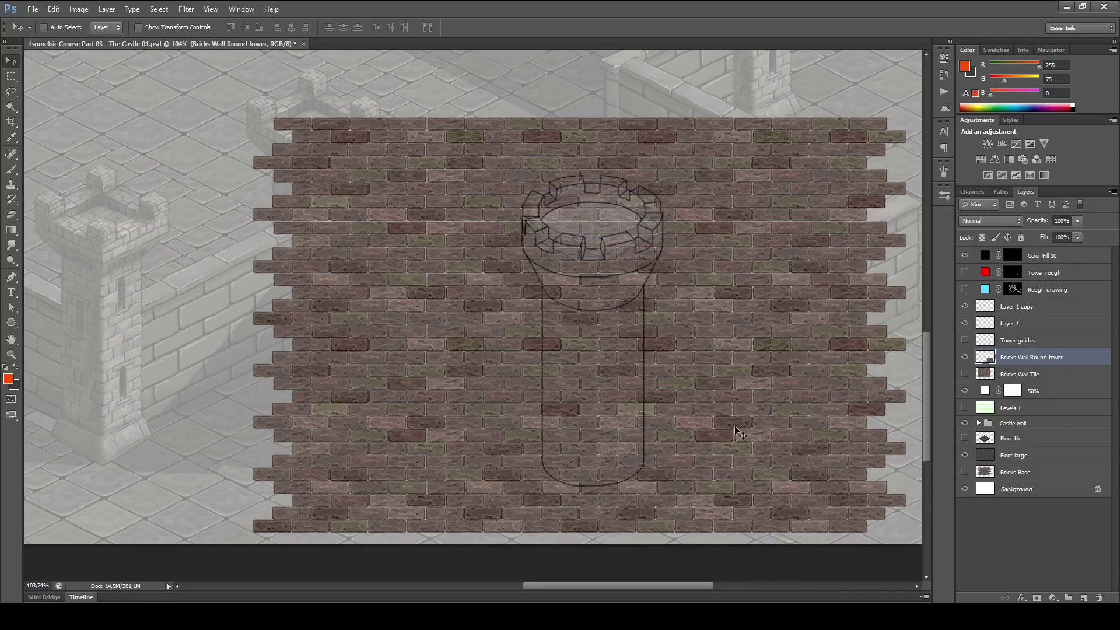
pyautogui.moveTo(733, 425); pyautogui.dragTo(737, 378)
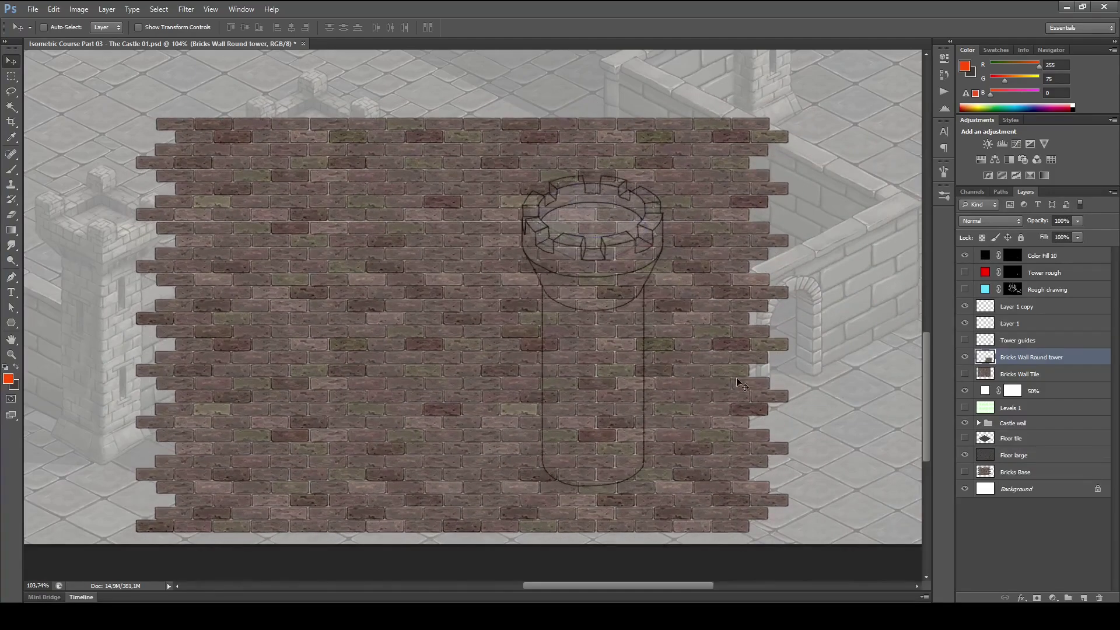
# - Copy a rectangular area of bricks around the tower shaft to a new layer and hide Bricks Wall Round tower
pyautogui.press('m')
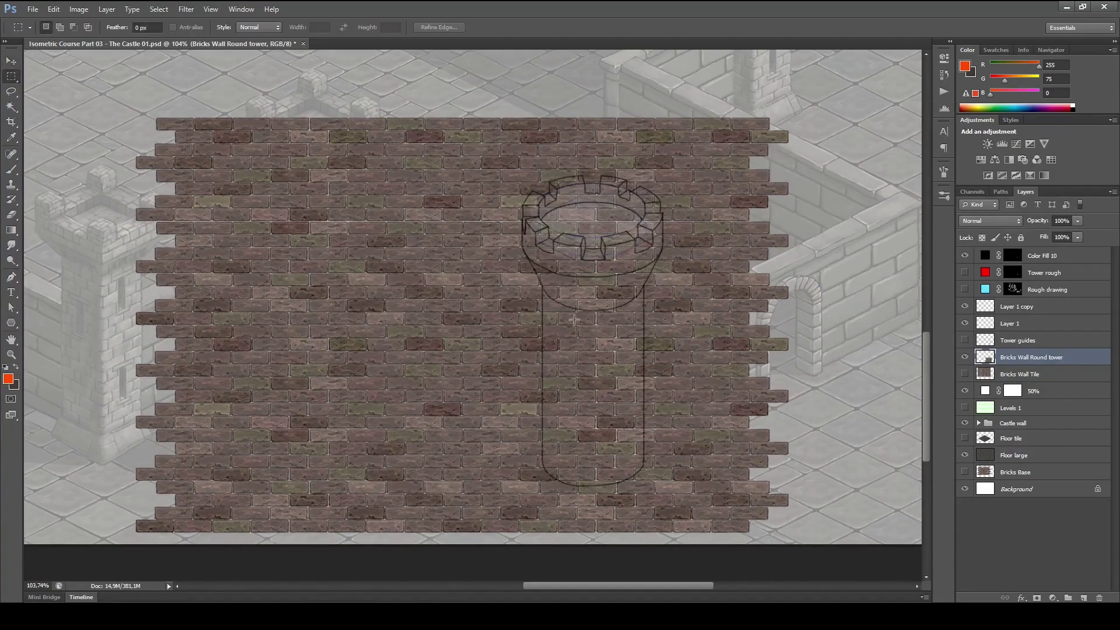
pyautogui.moveTo(468, 247); pyautogui.dragTo(710, 503)
pyautogui.doubleClick(1020, 359)
pyautogui.press('Return')
pyautogui.hotkey('ctrl', 'j')
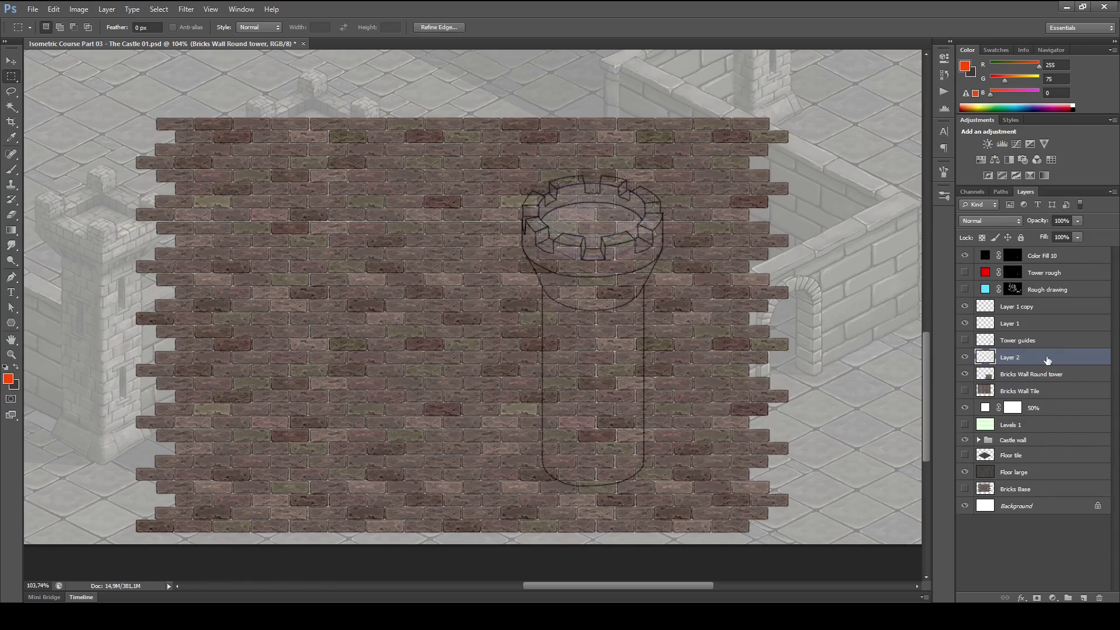
pyautogui.click(965, 374)
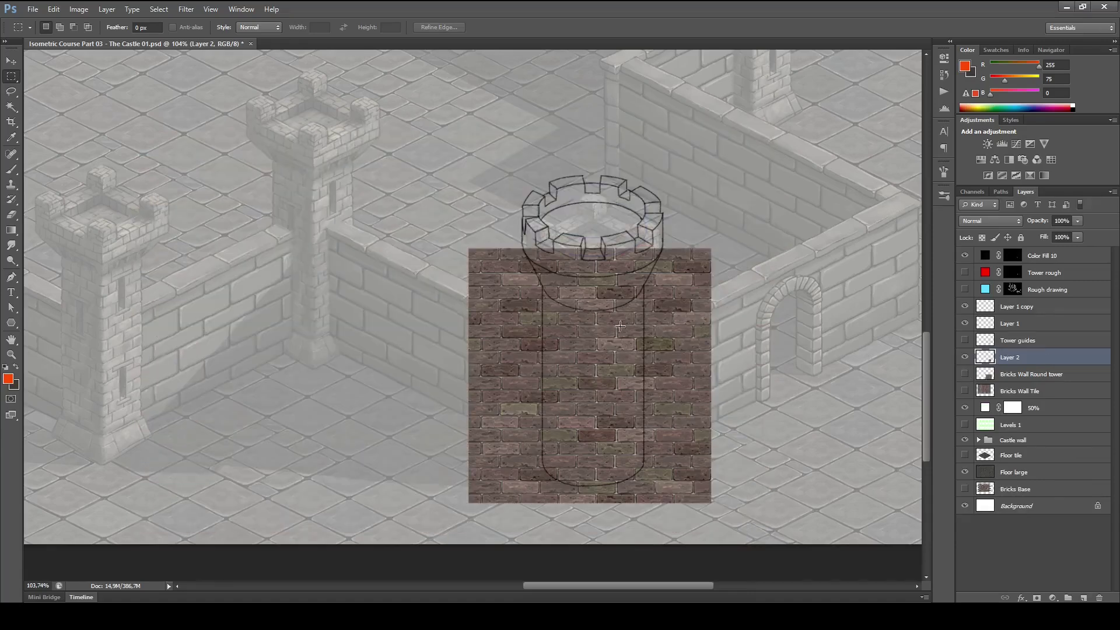
pyautogui.click(965, 357)
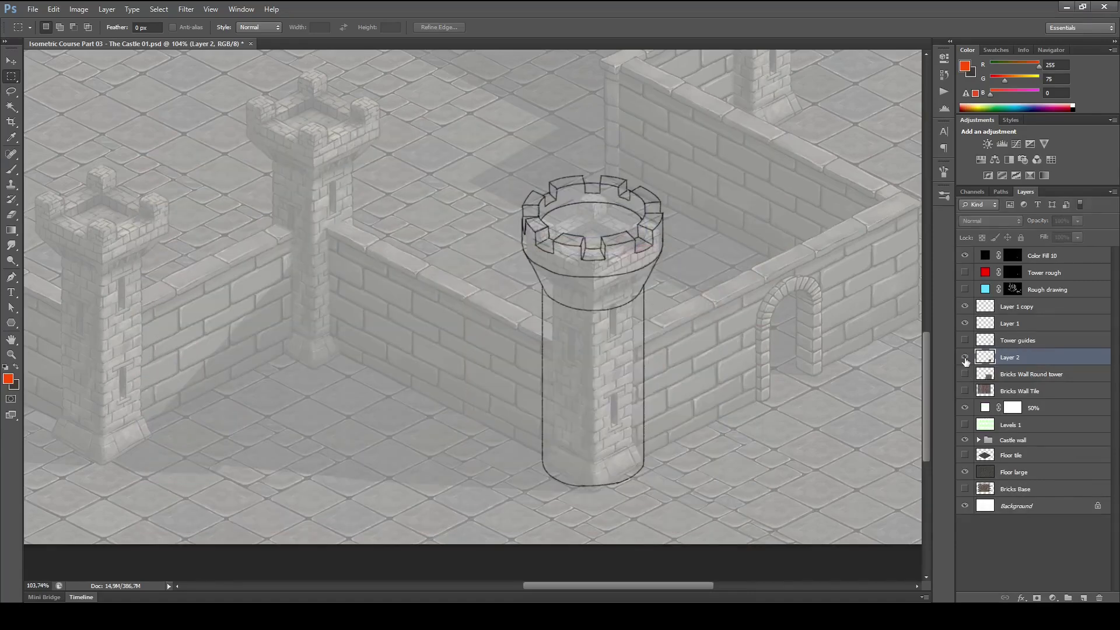
pyautogui.click(965, 357)
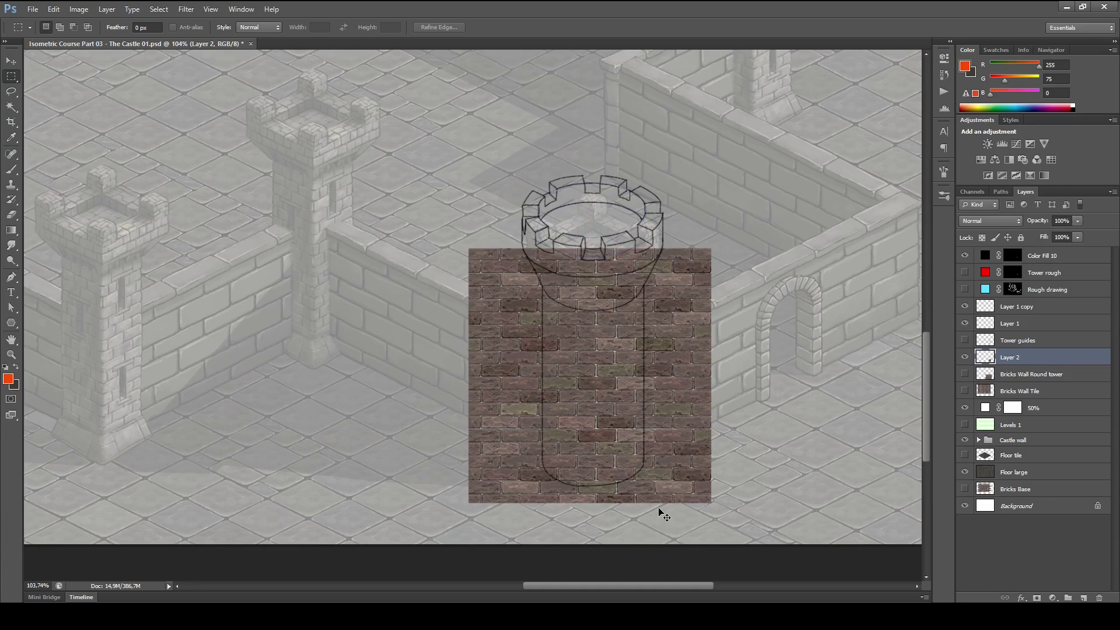
# - Start a warp on Layer 2's brick rectangle and bow the brick rows downward to suggest a rounded surface
pyautogui.hotkey('ctrl', 't')
pyautogui.rightClick(667, 413)
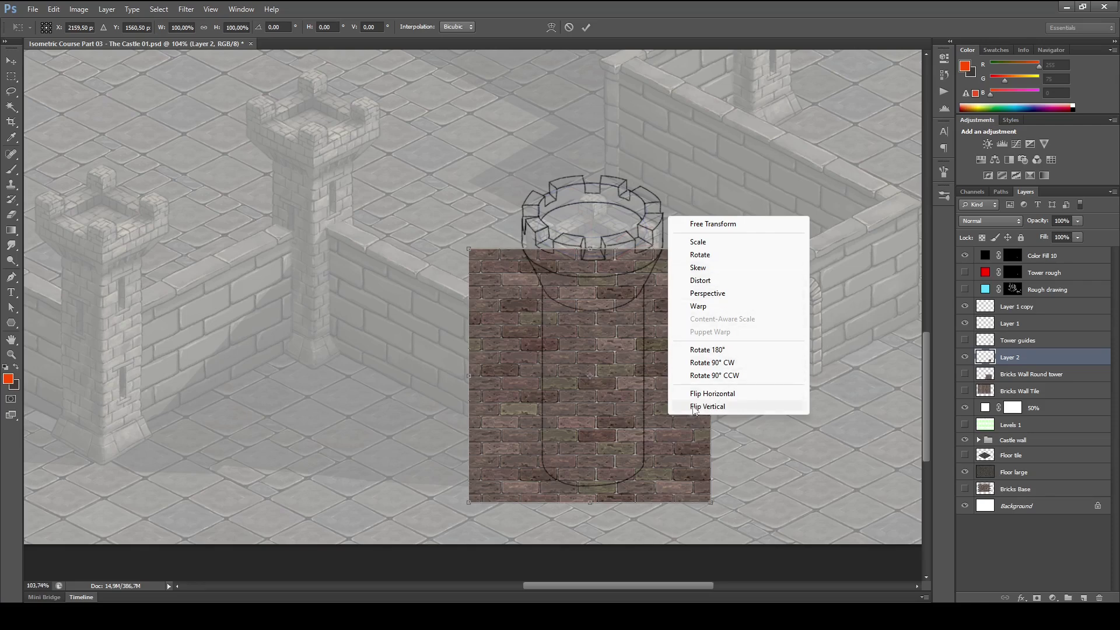
pyautogui.click(698, 306)
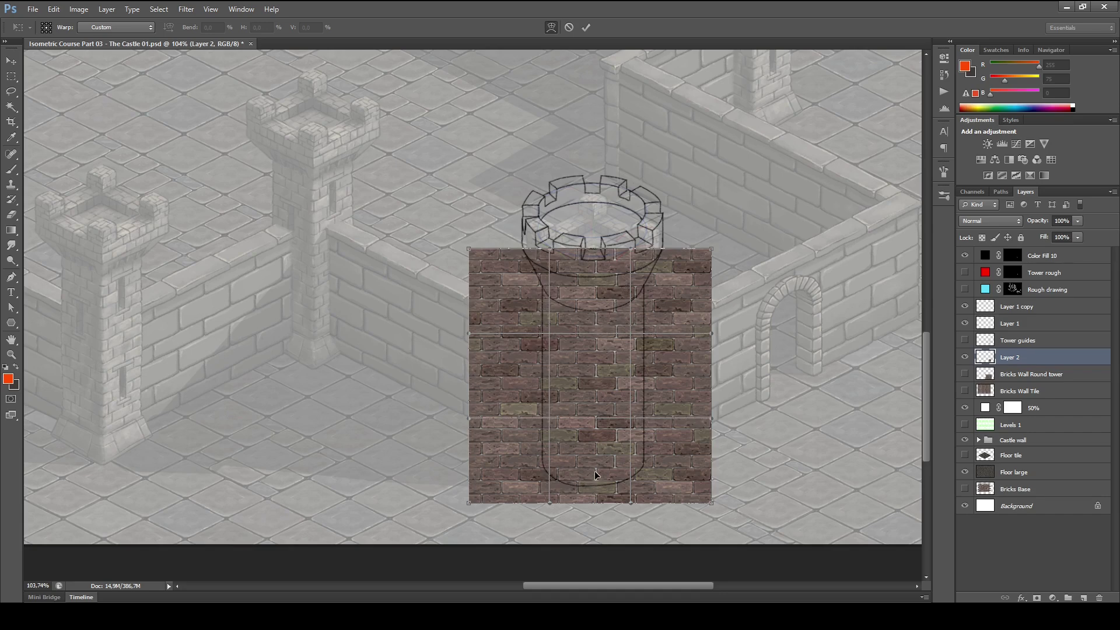
pyautogui.moveTo(594, 471); pyautogui.dragTo(601, 314)
pyautogui.moveTo(595, 476); pyautogui.dragTo(586, 520)
# - Pull the left corners and left edge of the brick warp inward toward the tower's crown width, keeping that side nearly vertical
pyautogui.moveTo(470, 500); pyautogui.dragTo(485, 490)
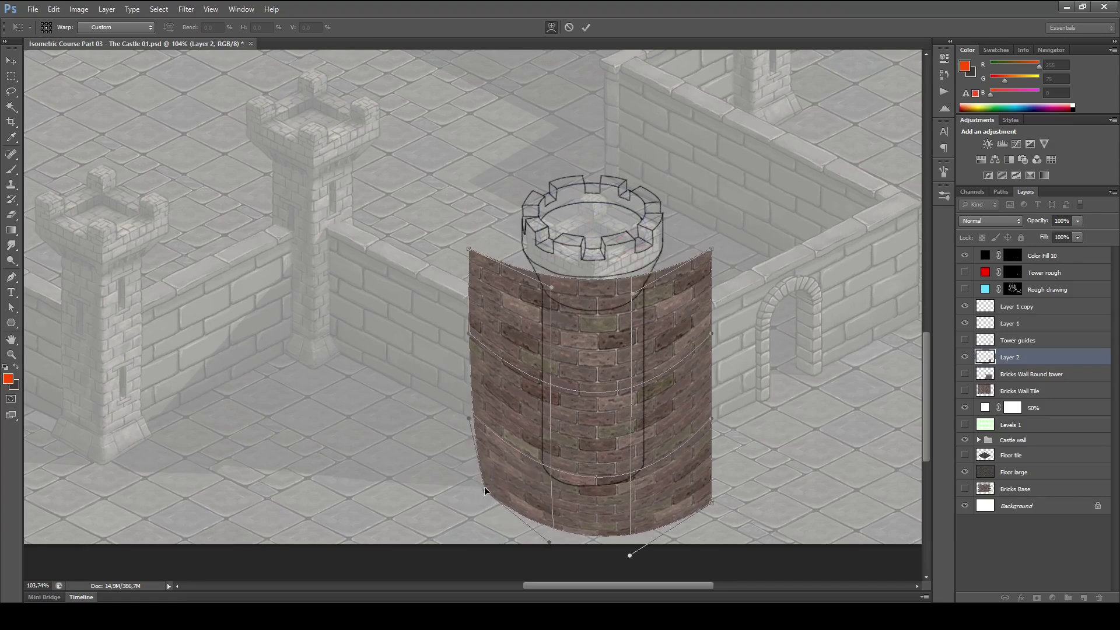
pyautogui.moveTo(474, 262); pyautogui.dragTo(500, 236)
pyautogui.moveTo(470, 403); pyautogui.dragTo(494, 399)
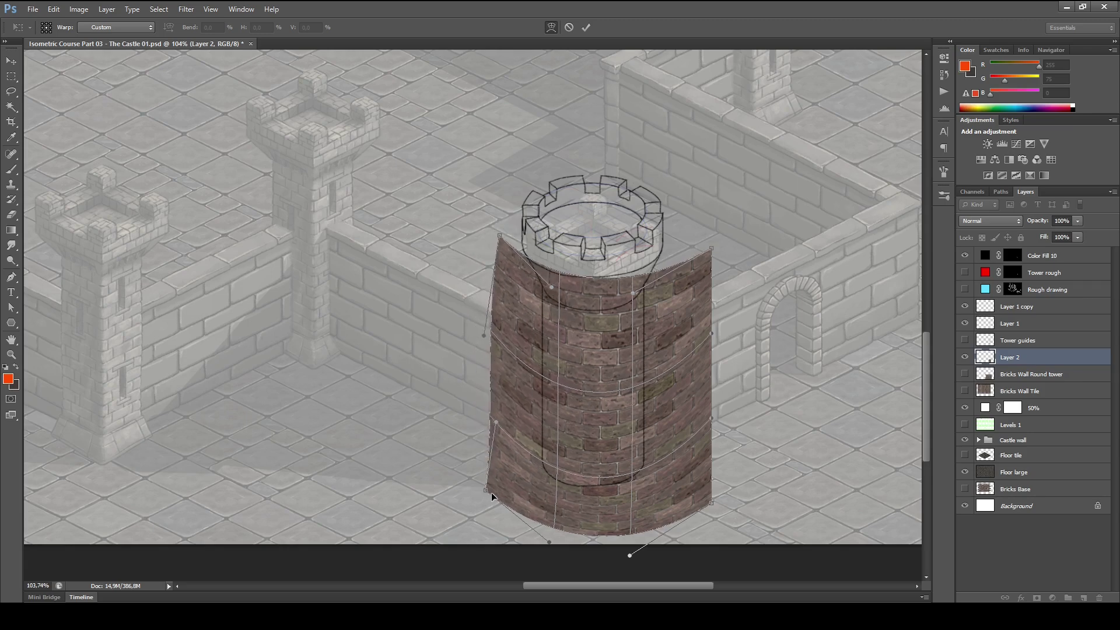
pyautogui.moveTo(492, 492); pyautogui.dragTo(500, 490)
pyautogui.moveTo(501, 387); pyautogui.dragTo(509, 358)
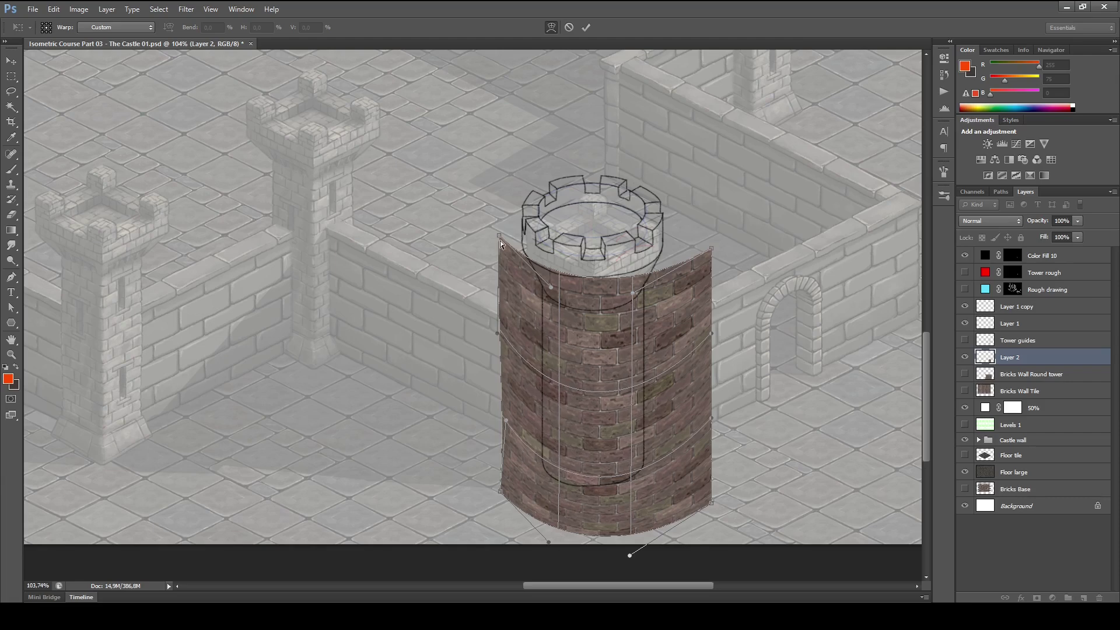
pyautogui.moveTo(499, 236); pyautogui.dragTo(521, 232)
pyautogui.moveTo(507, 330); pyautogui.dragTo(518, 330)
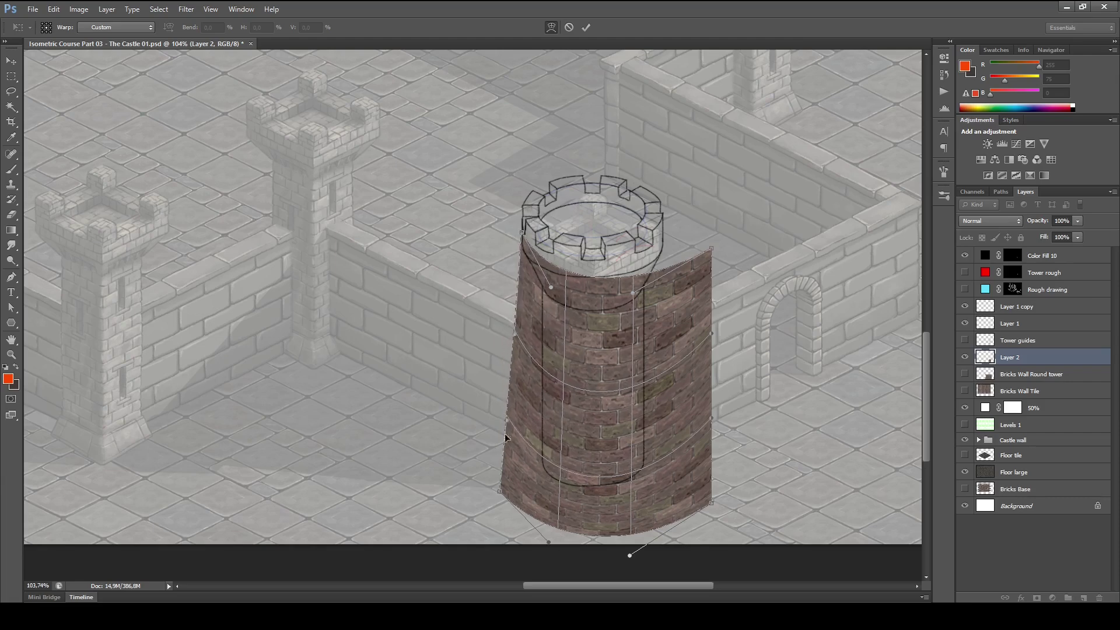
pyautogui.moveTo(505, 433); pyautogui.dragTo(514, 442)
pyautogui.moveTo(504, 489); pyautogui.dragTo(515, 467)
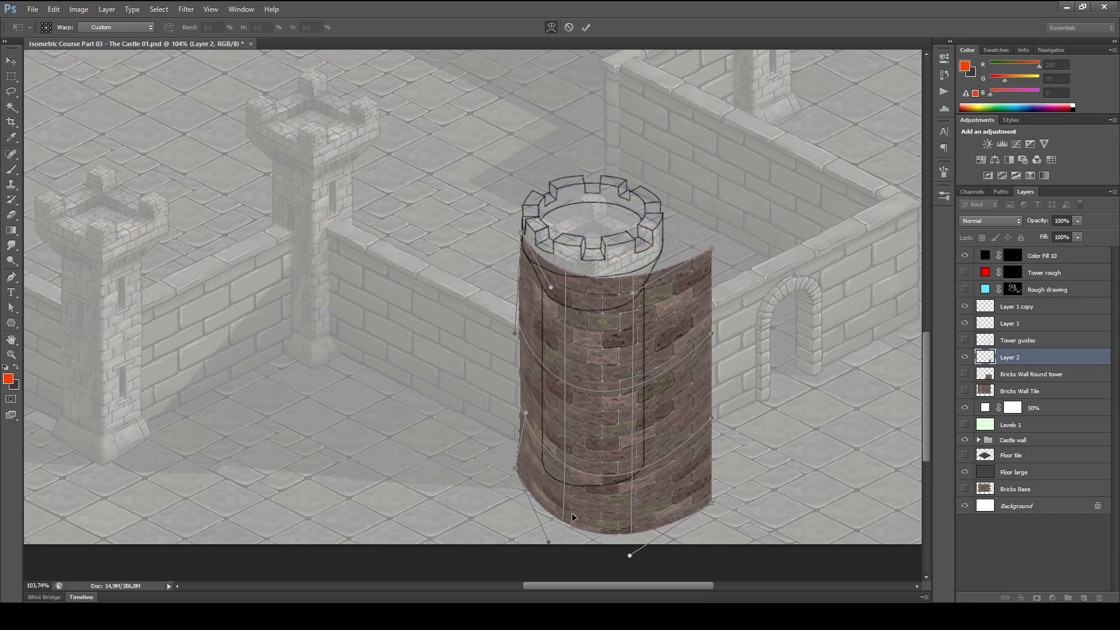
# - Bring the right corners and bulging right edge of the brick warp inward to mirror the left side
pyautogui.moveTo(572, 513); pyautogui.dragTo(562, 513)
pyautogui.moveTo(712, 502); pyautogui.dragTo(679, 485)
pyautogui.moveTo(709, 251); pyautogui.dragTo(681, 240)
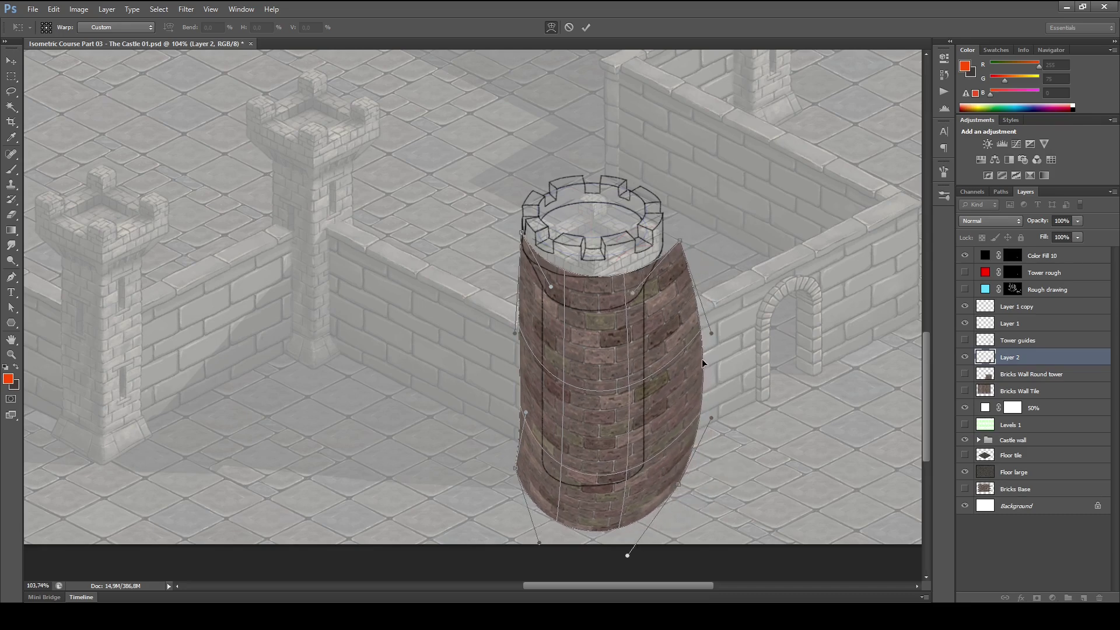
pyautogui.moveTo(699, 356); pyautogui.dragTo(677, 363)
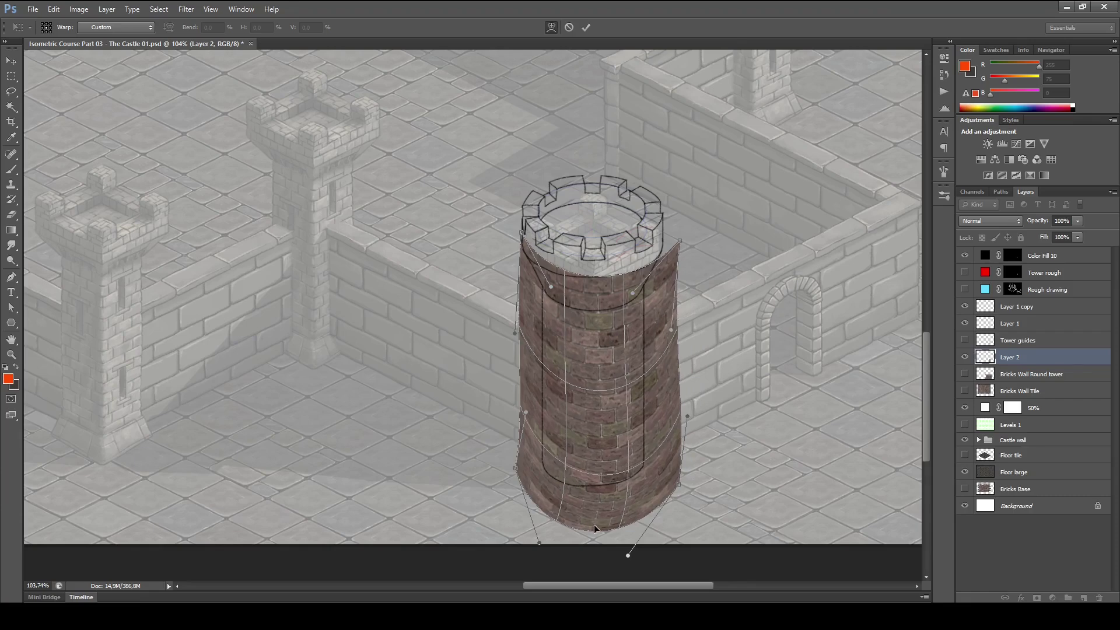
# - Reshape the bottom edge of the warped bricks into an even, symmetrical curve below the tower base
pyautogui.moveTo(593, 524); pyautogui.dragTo(510, 482)
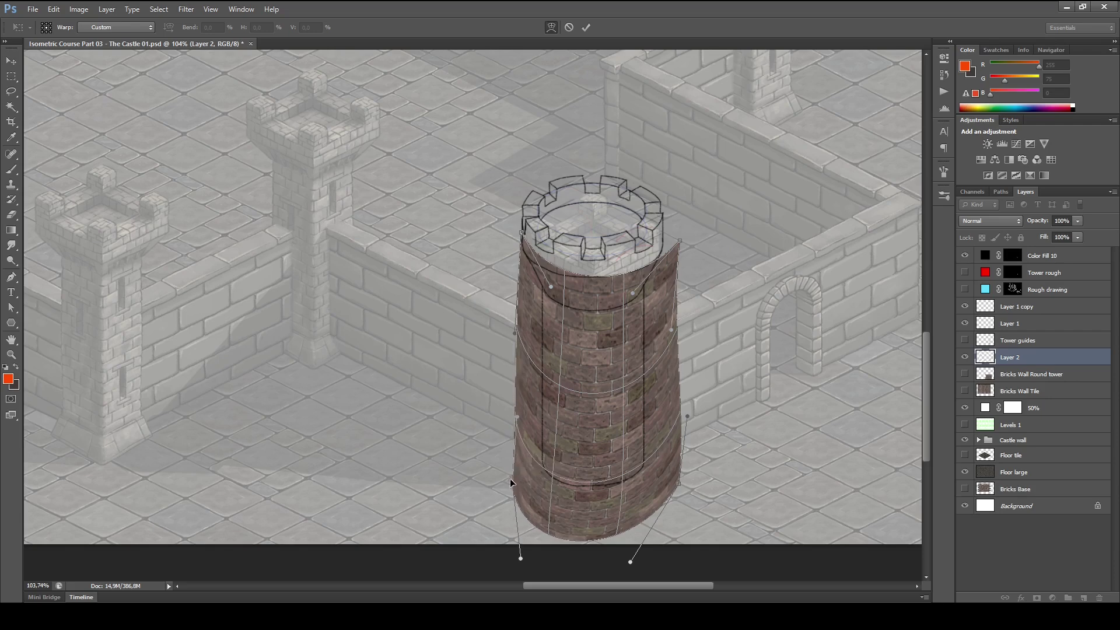
pyautogui.moveTo(679, 484); pyautogui.dragTo(668, 486)
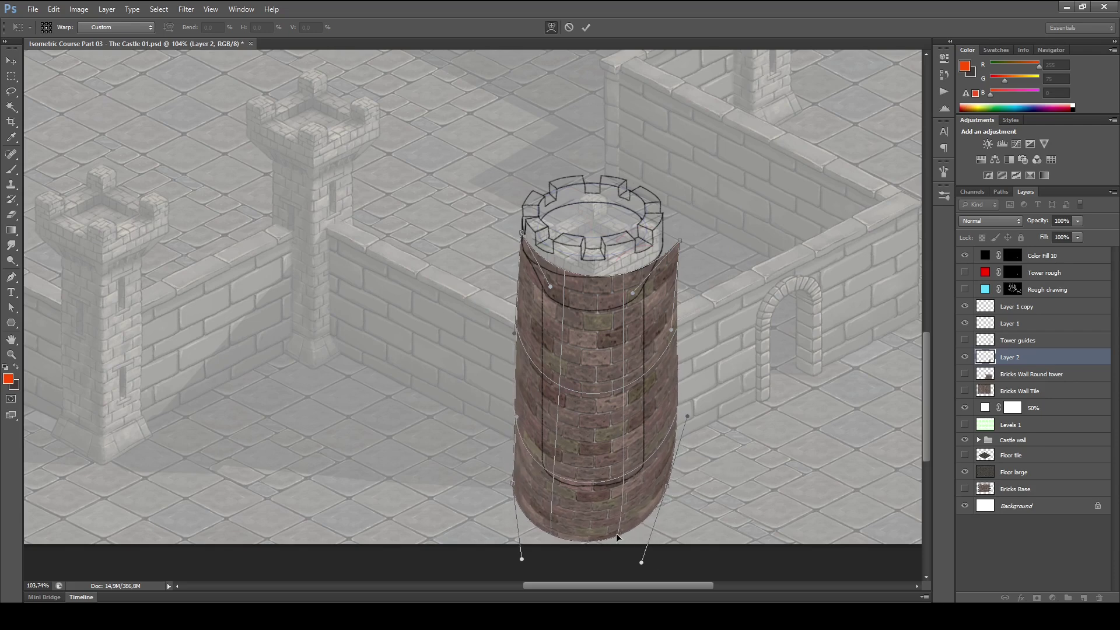
pyautogui.moveTo(616, 534); pyautogui.dragTo(554, 533)
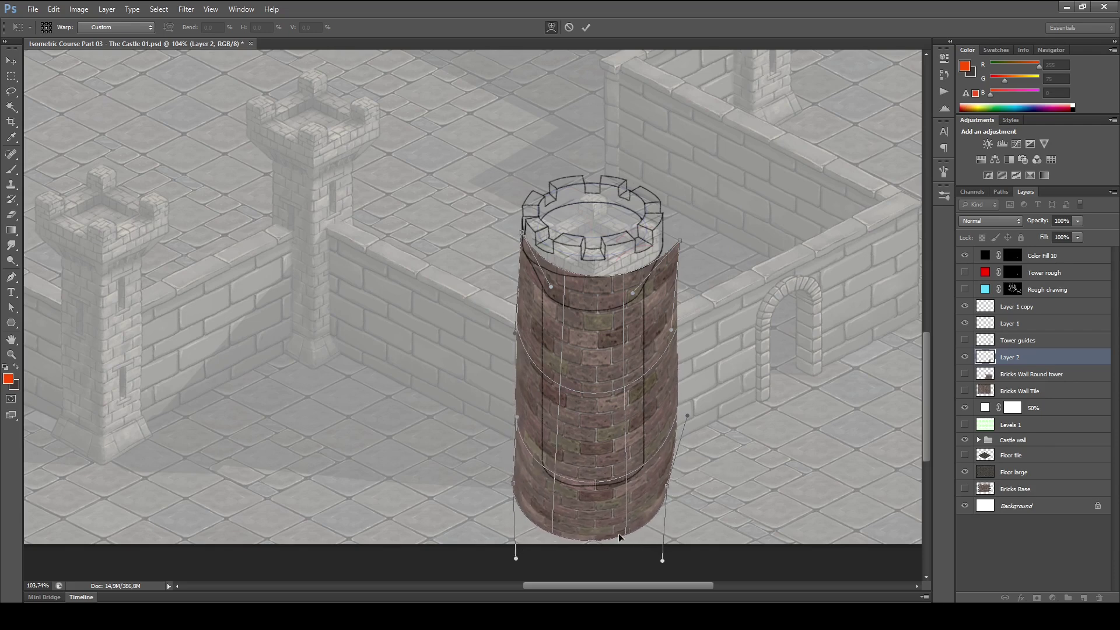
pyautogui.moveTo(622, 533); pyautogui.dragTo(624, 534)
# - Even out the curvature of the brick rows and both side edges in the lower part of the shaft
pyautogui.moveTo(574, 498); pyautogui.dragTo(550, 472)
pyautogui.moveTo(519, 422); pyautogui.dragTo(531, 426)
pyautogui.moveTo(588, 453); pyautogui.dragTo(586, 457)
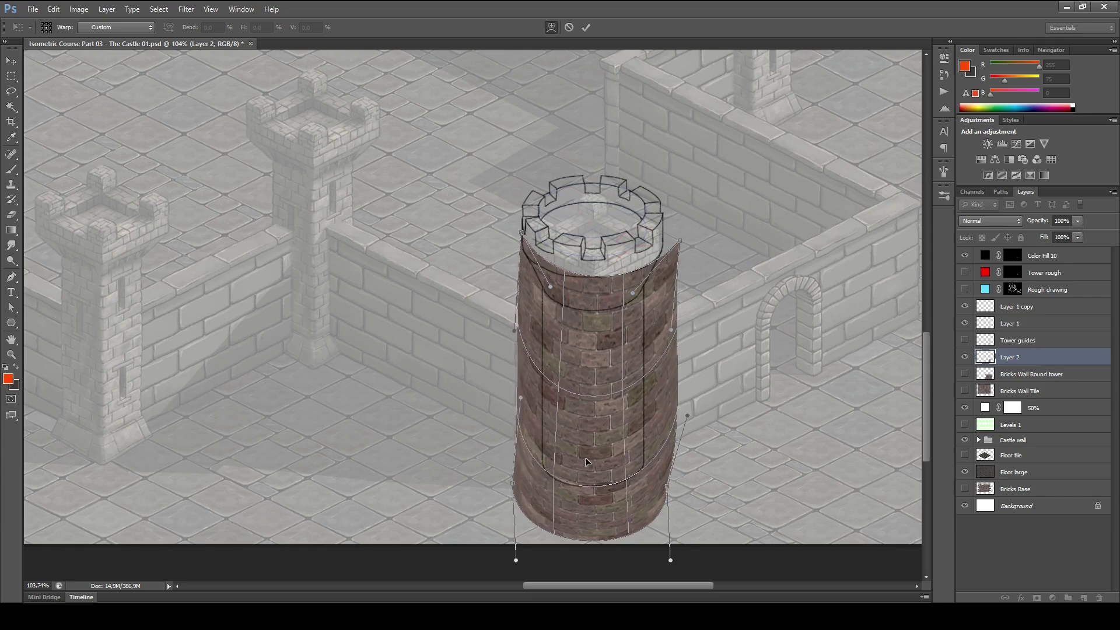
pyautogui.moveTo(674, 411); pyautogui.dragTo(674, 407)
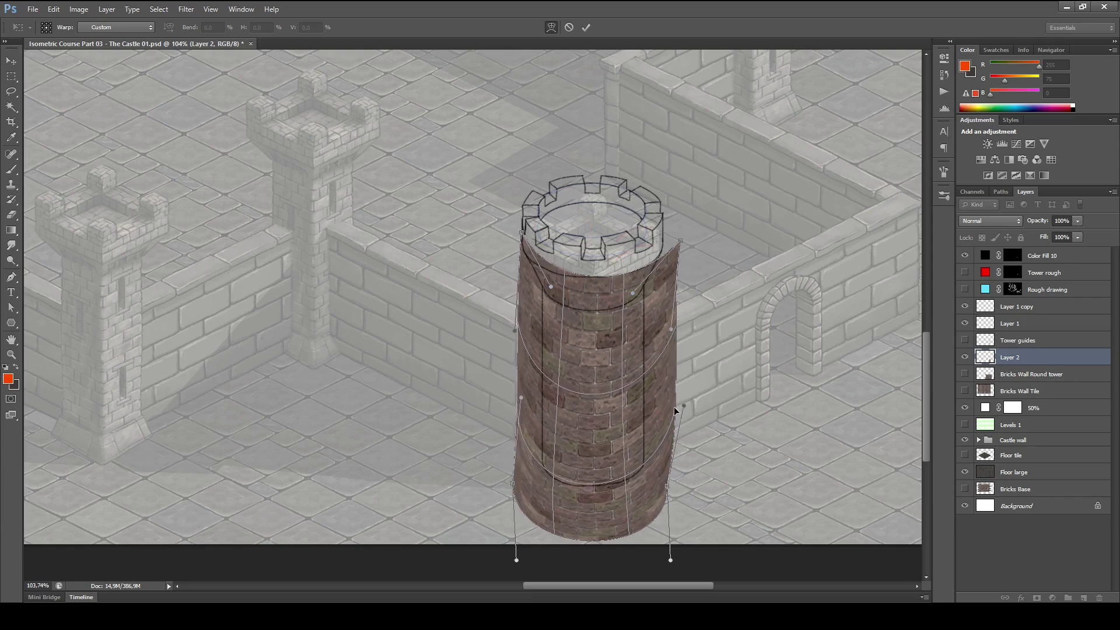
pyautogui.moveTo(645, 472); pyautogui.dragTo(629, 469)
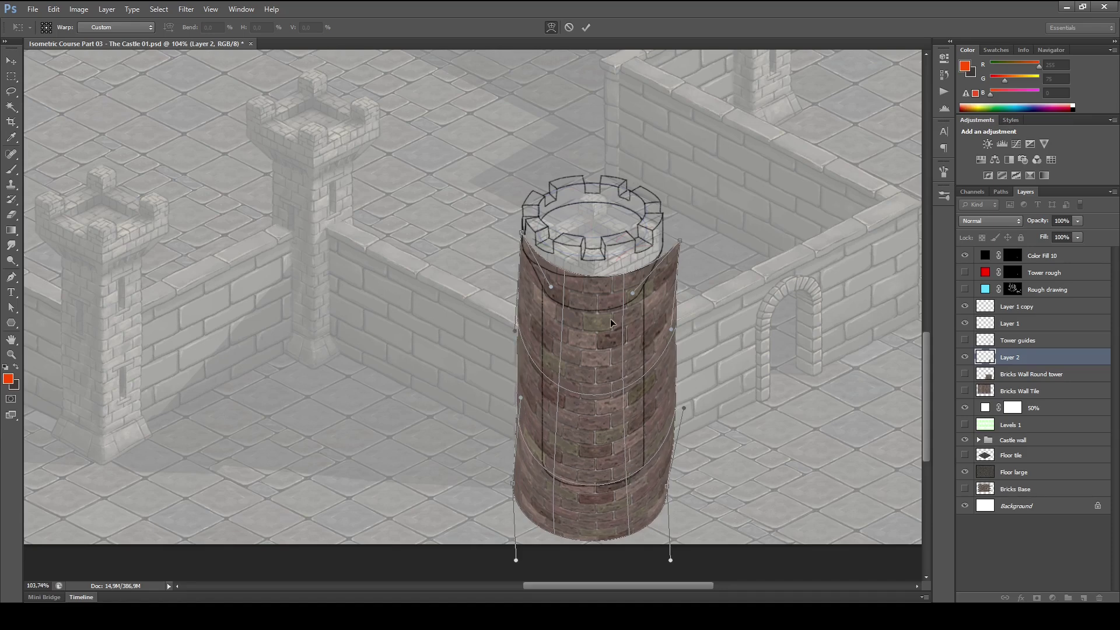
# - Adjust the upper corners and top curve of the brick warp to follow the rounded underside of the crown
pyautogui.moveTo(561, 278); pyautogui.dragTo(558, 282)
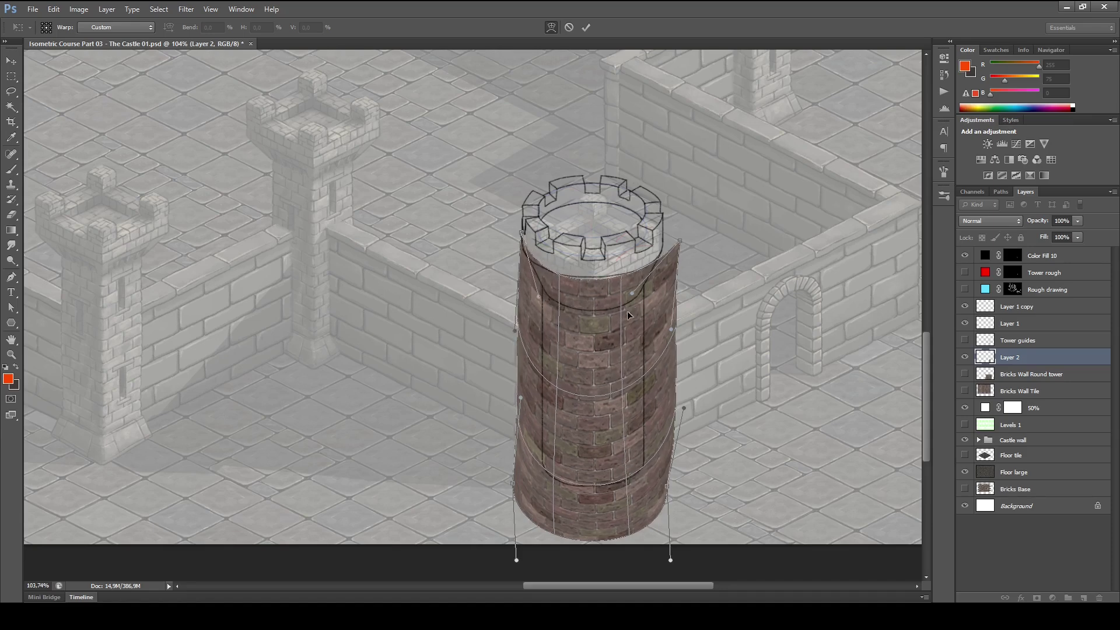
pyautogui.moveTo(523, 238); pyautogui.dragTo(527, 227)
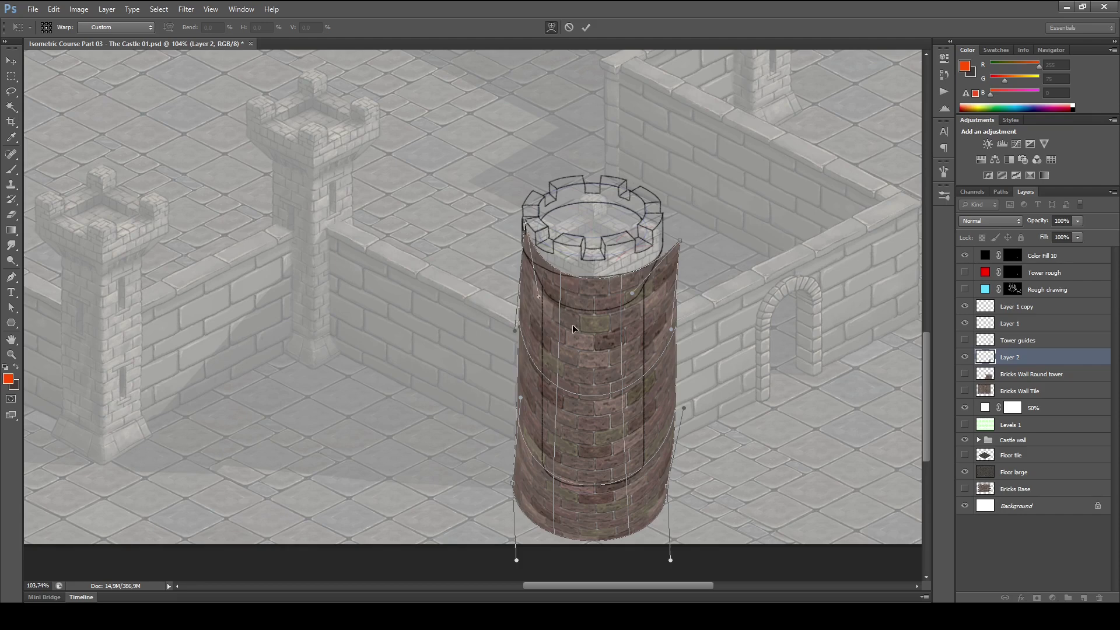
pyautogui.moveTo(573, 326); pyautogui.dragTo(570, 323)
pyautogui.moveTo(649, 305); pyautogui.dragTo(648, 299)
pyautogui.moveTo(680, 241); pyautogui.dragTo(670, 236)
pyautogui.moveTo(631, 290); pyautogui.dragTo(645, 312)
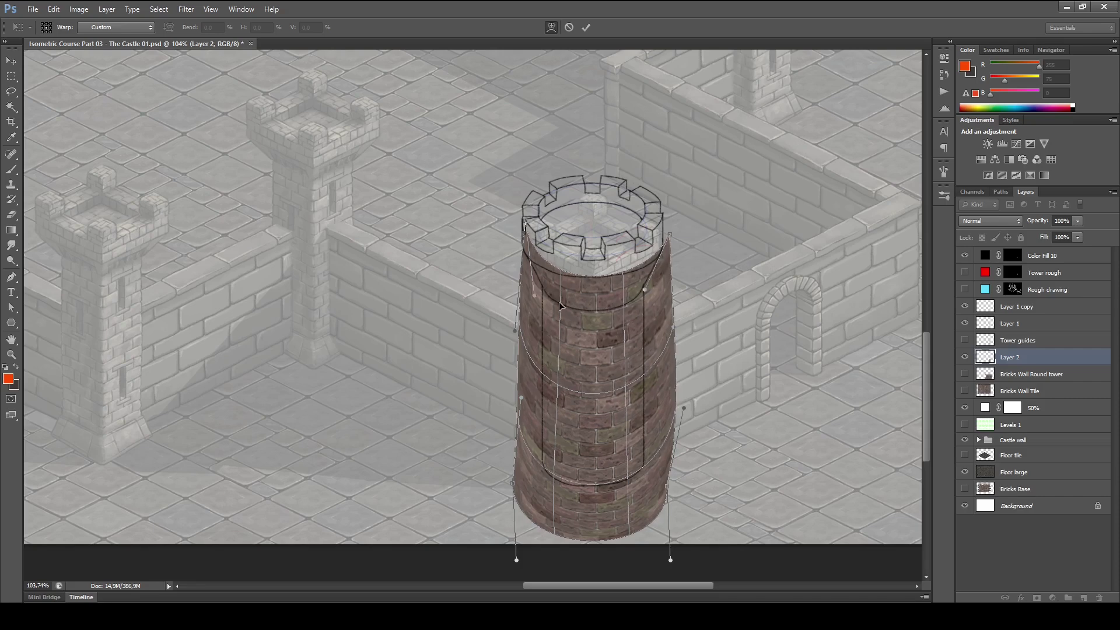
pyautogui.moveTo(563, 307); pyautogui.dragTo(548, 284)
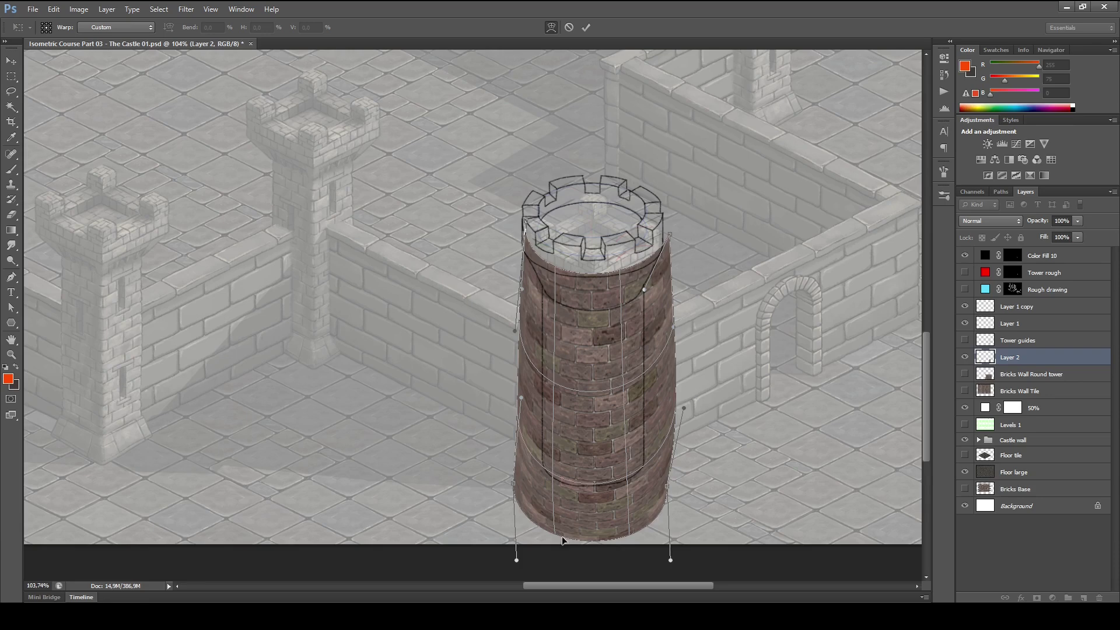
# - Narrow the lower half of the brick warp on both sides so that it tapers less toward the base
pyautogui.moveTo(563, 540); pyautogui.dragTo(559, 534)
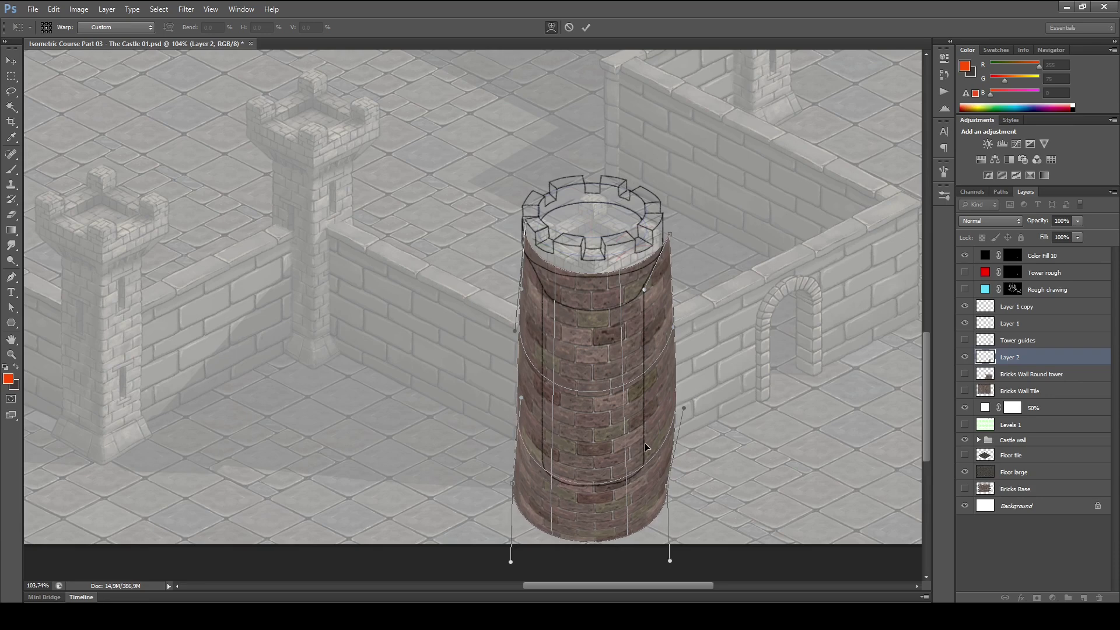
pyautogui.moveTo(669, 395); pyautogui.dragTo(615, 473)
pyautogui.moveTo(622, 356)
pyautogui.mouseDown()
pyautogui.moveTo(621, 337)
pyautogui.moveTo(563, 332)
pyautogui.moveTo(625, 344)
pyautogui.mouseUp()
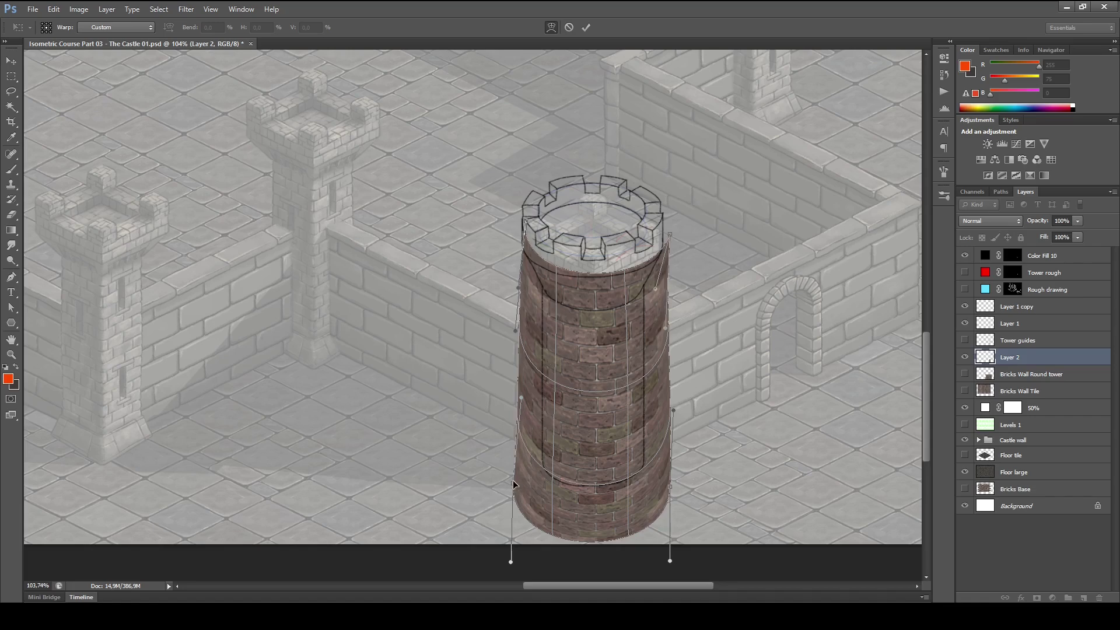
pyautogui.moveTo(513, 484); pyautogui.dragTo(519, 483)
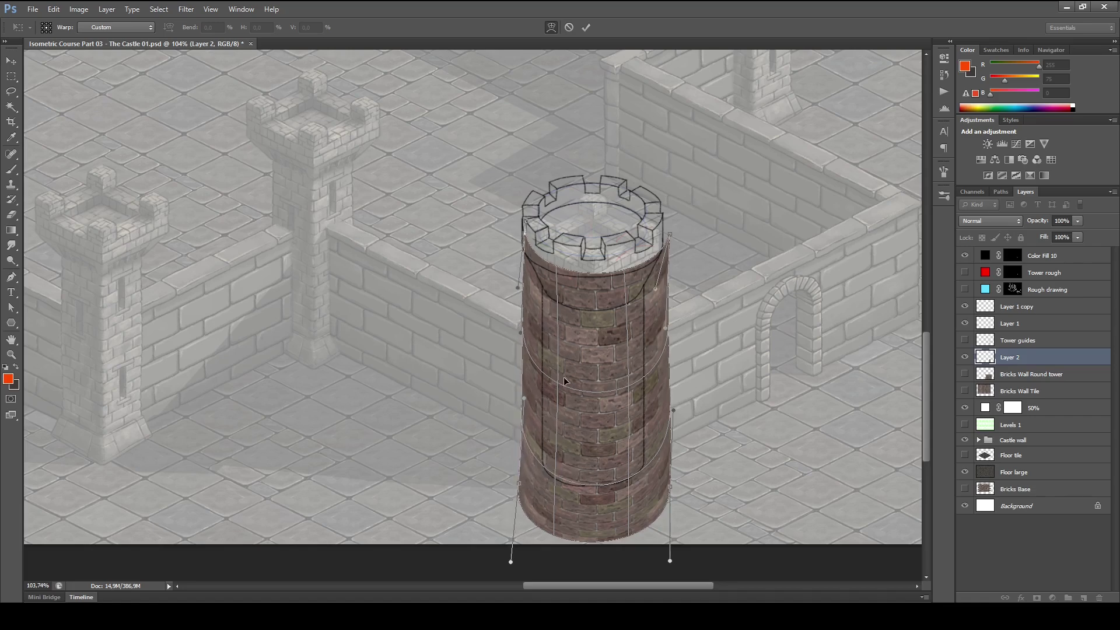
pyautogui.moveTo(667, 397); pyautogui.dragTo(662, 395)
pyautogui.moveTo(666, 491); pyautogui.dragTo(635, 469)
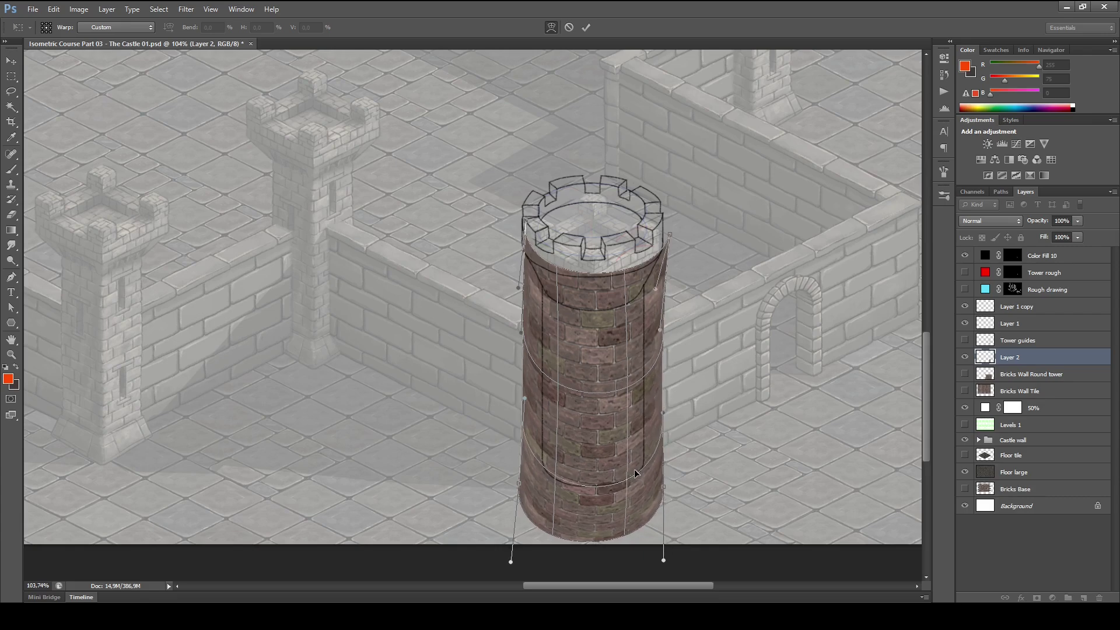
# - Raise both bottom corners of the brick warp and straighten its sides into an upright cylinder with a rounded base
pyautogui.moveTo(615, 518); pyautogui.dragTo(621, 519)
pyautogui.moveTo(565, 468)
pyautogui.mouseDown()
pyautogui.moveTo(559, 442)
pyautogui.moveTo(563, 457)
pyautogui.mouseUp()
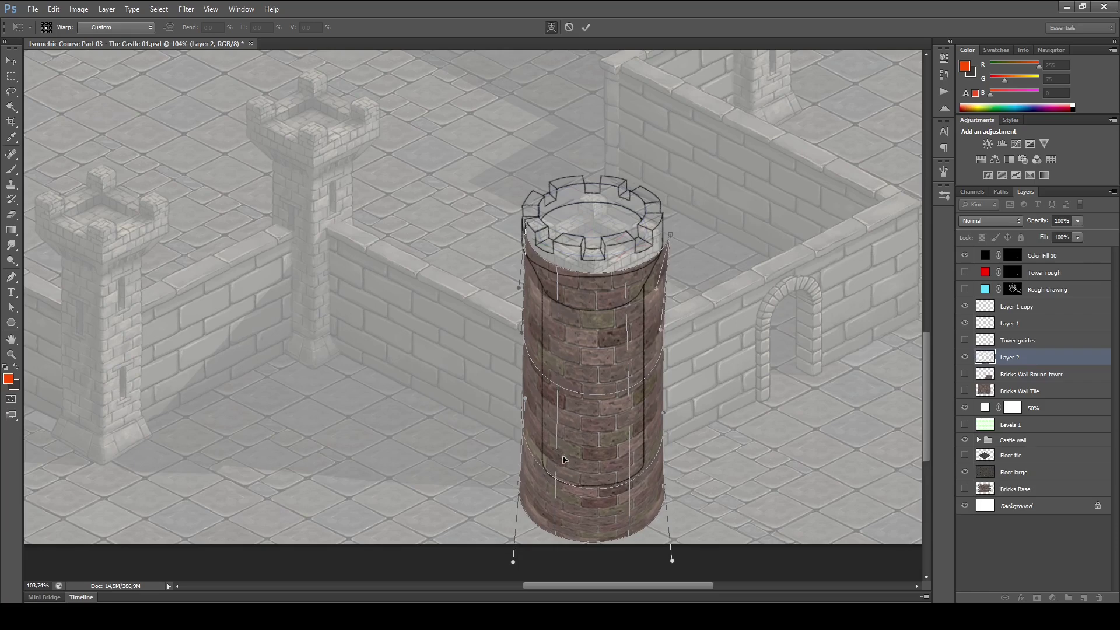
pyautogui.moveTo(527, 415); pyautogui.dragTo(528, 408)
pyautogui.moveTo(520, 484); pyautogui.dragTo(525, 464)
pyautogui.moveTo(663, 486); pyautogui.dragTo(663, 471)
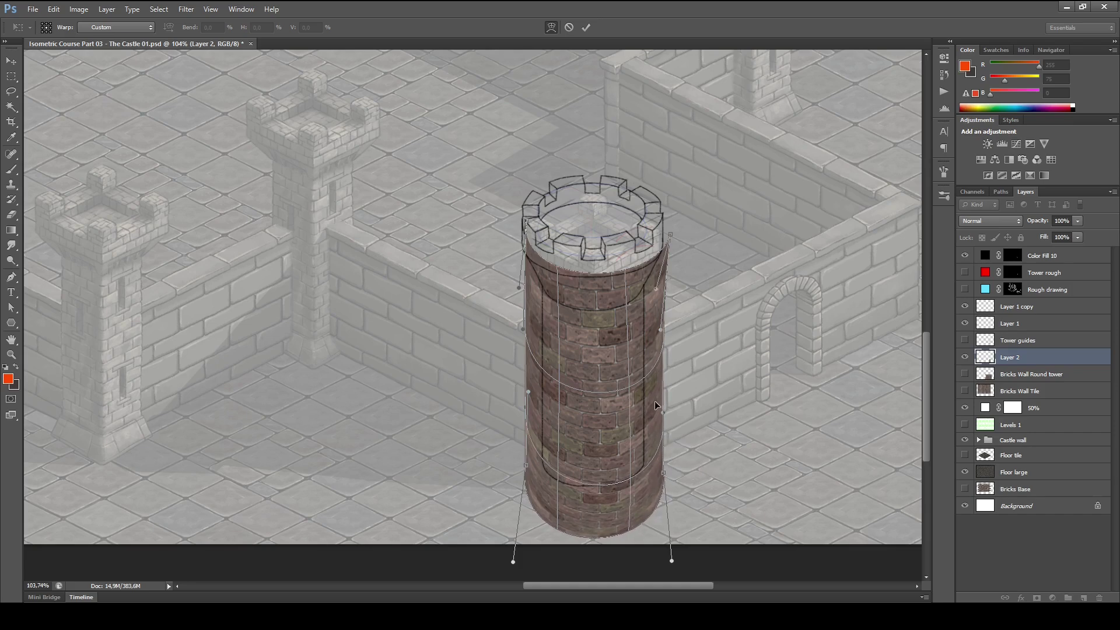
pyautogui.moveTo(654, 412); pyautogui.dragTo(653, 412)
pyautogui.moveTo(568, 461); pyautogui.dragTo(552, 460)
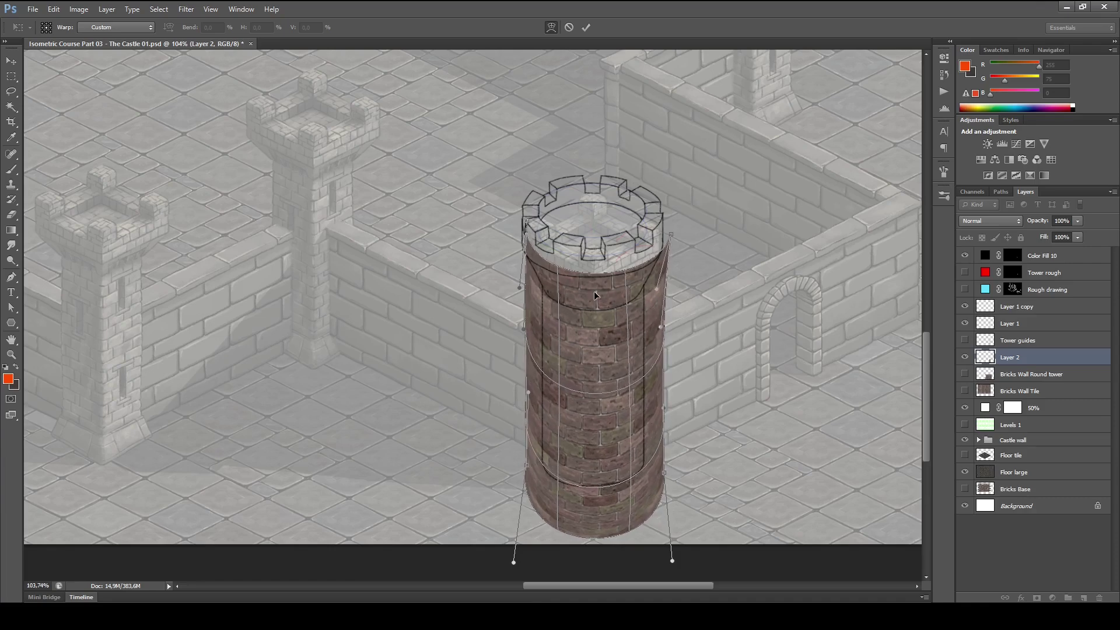
# - Raise the top corners of the brick warp to the crown's side edges, fine-tune the curves and apply the warp
pyautogui.moveTo(594, 295); pyautogui.dragTo(595, 298)
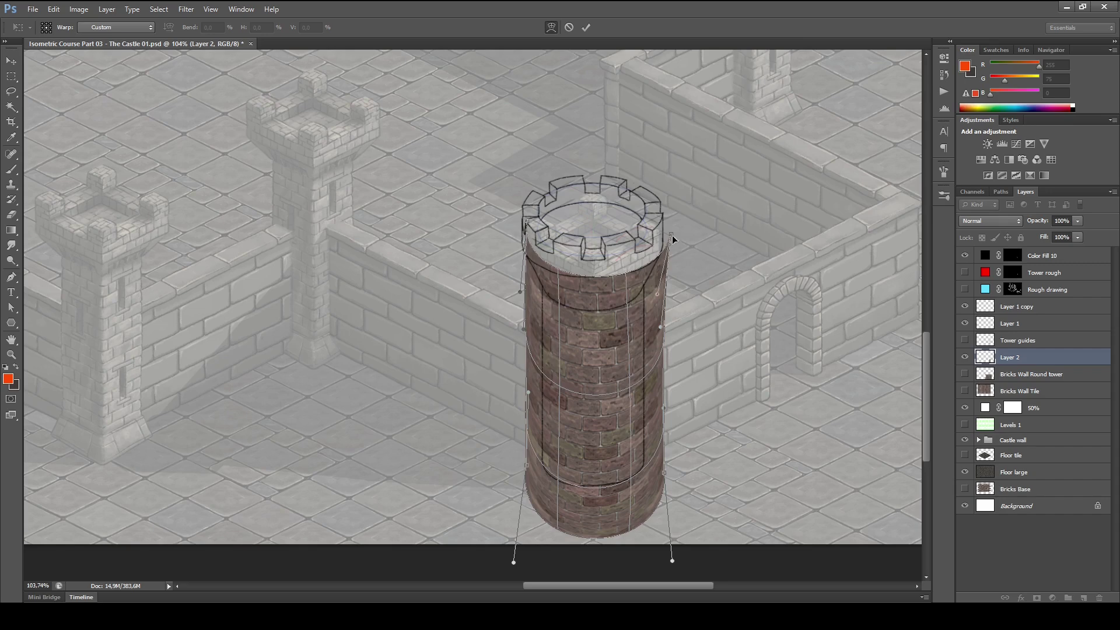
pyautogui.moveTo(672, 237); pyautogui.dragTo(665, 212)
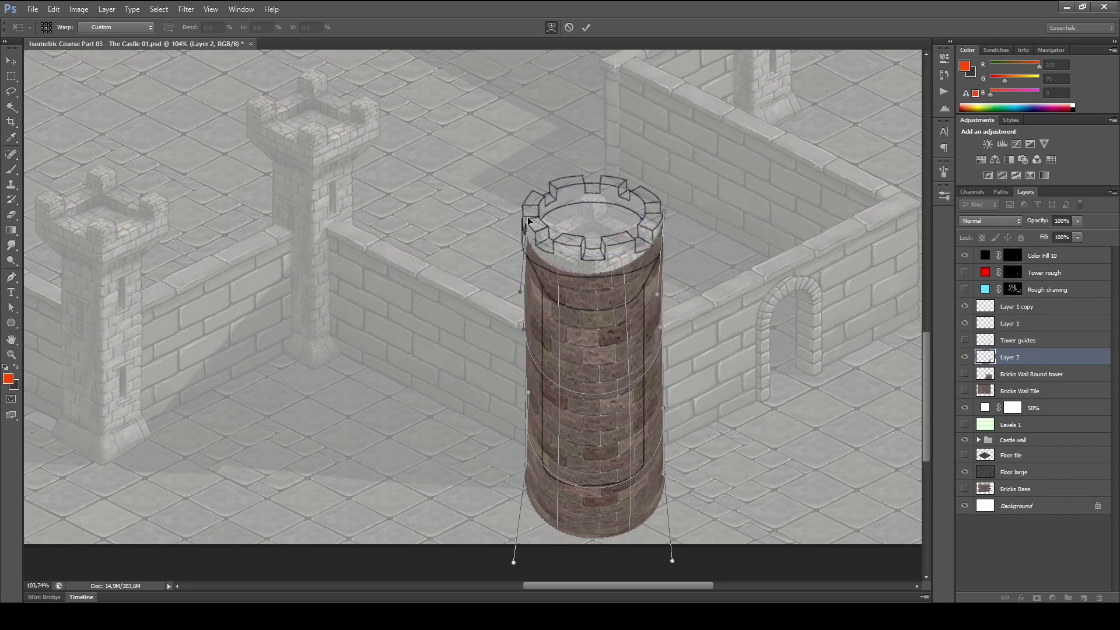
pyautogui.moveTo(532, 222); pyautogui.dragTo(535, 212)
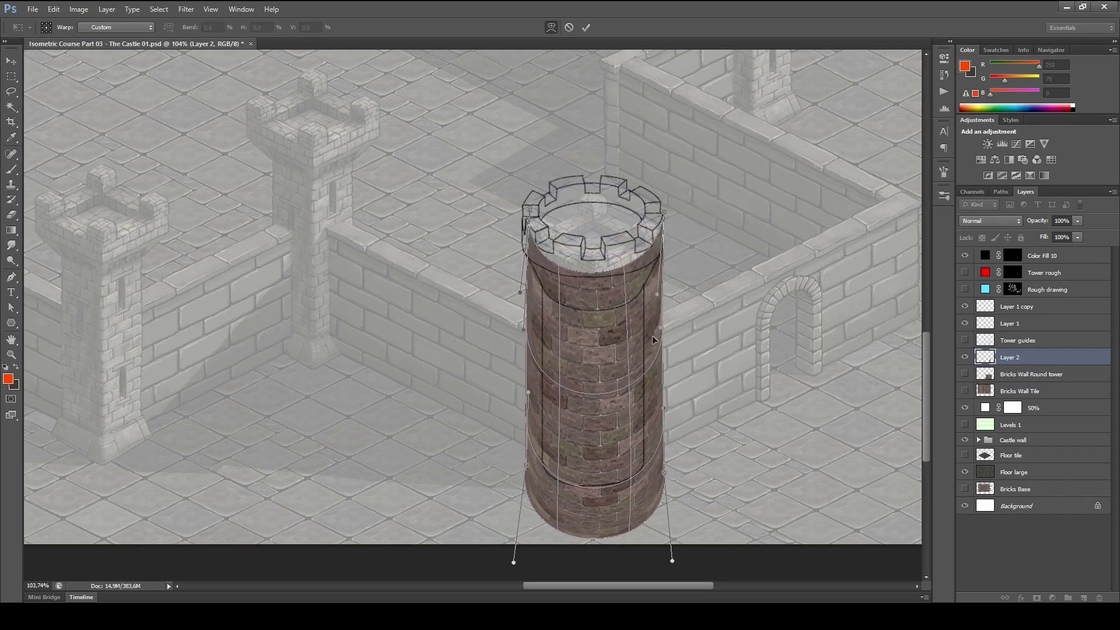
pyautogui.moveTo(623, 290); pyautogui.dragTo(612, 292)
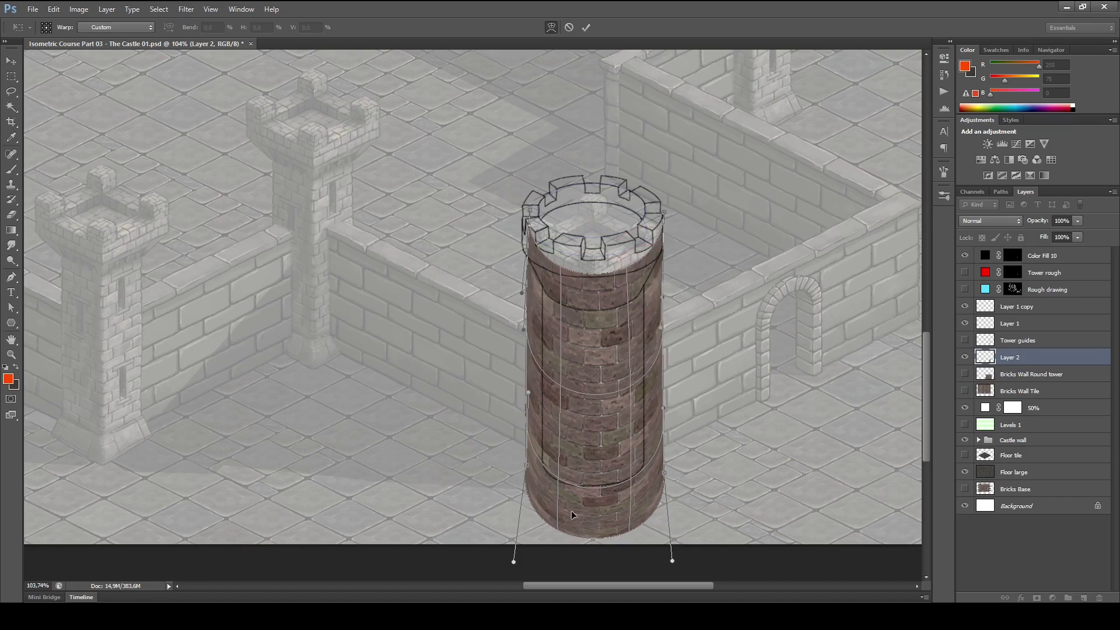
pyautogui.moveTo(550, 491); pyautogui.dragTo(606, 496)
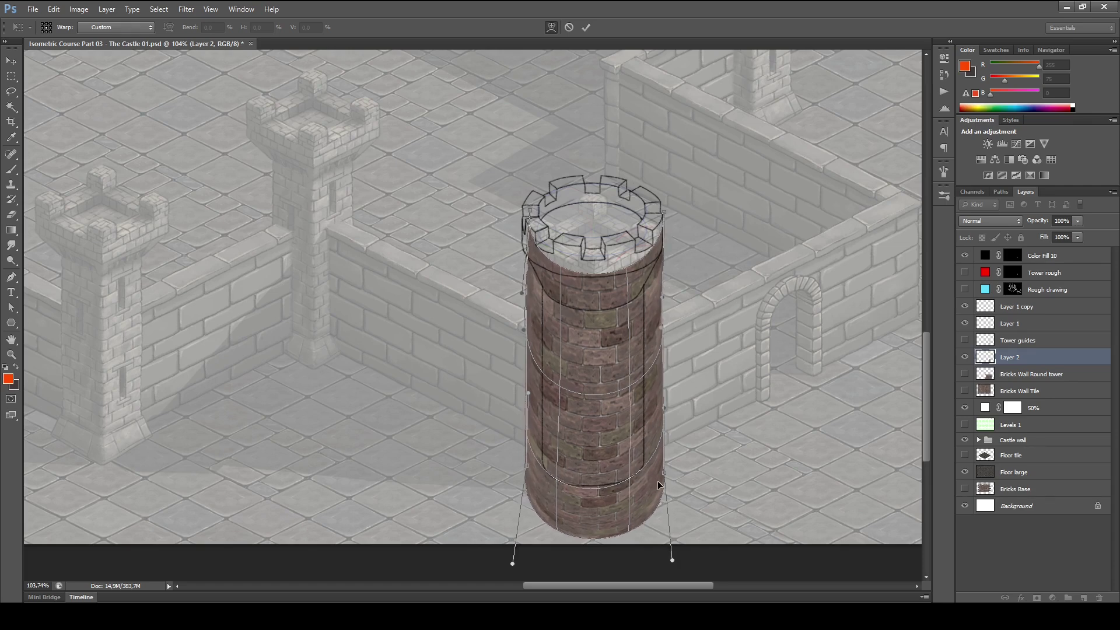
pyautogui.press('Return')
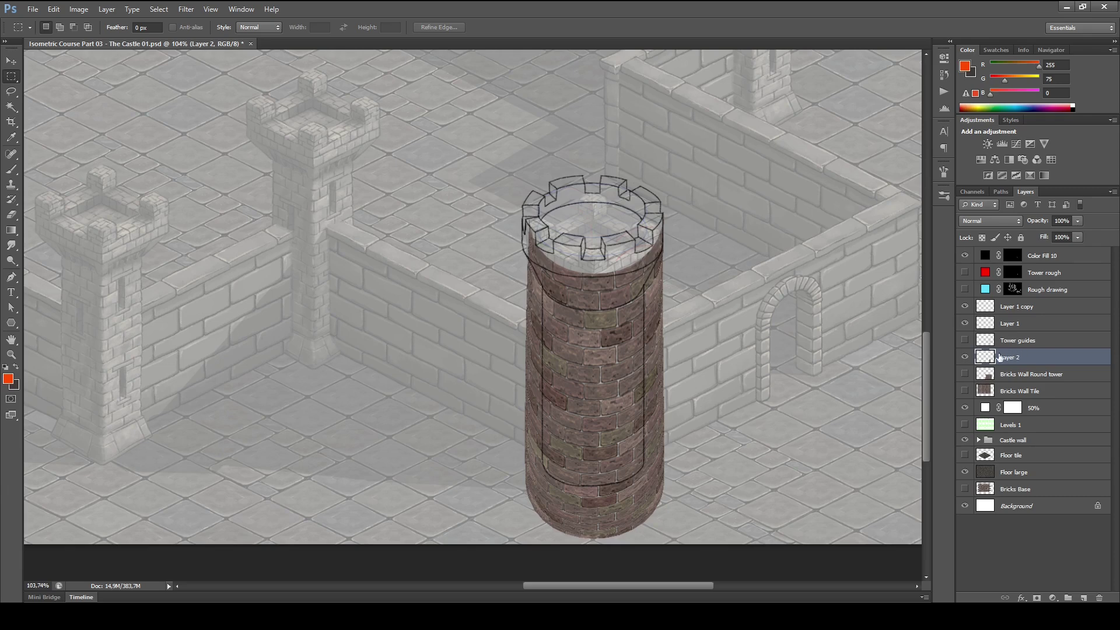
# - Compare the tower with Layer 2 hidden and shown, and add a layer mask to Layer 2
pyautogui.click(965, 357)
pyautogui.click(965, 357)
pyautogui.click(965, 356)
pyautogui.click(965, 357)
pyautogui.click(1038, 598)
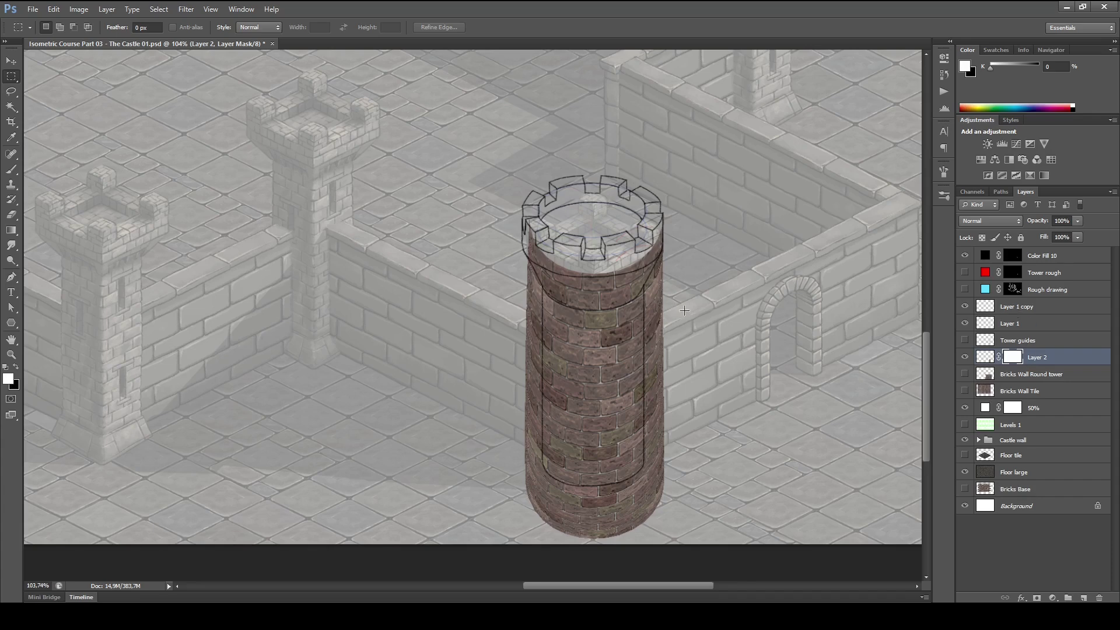
# - Set the eraser size to 62 px and hide bricks overlapping the tower's crown on Layer 2's mask
pyautogui.press('e')
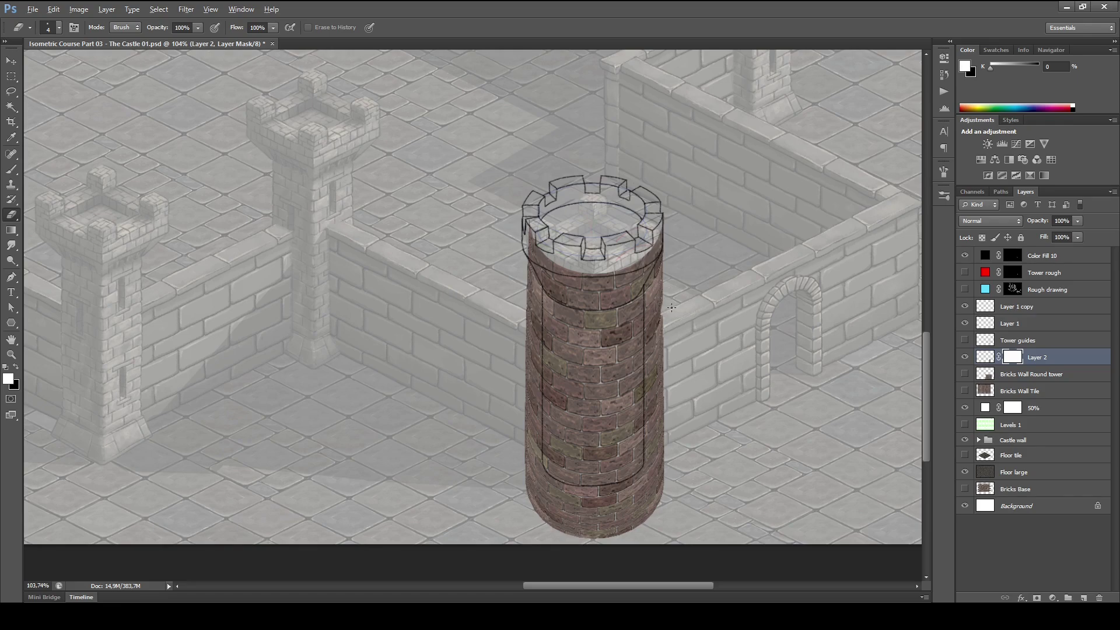
pyautogui.keyDown('alt'); pyautogui.rightClick(671, 308); pyautogui.keyUp('alt')
pyautogui.moveTo(682, 284)
pyautogui.mouseDown()
pyautogui.moveTo(669, 290)
pyautogui.moveTo(658, 265)
pyautogui.mouseUp()
pyautogui.hotkey('ctrl', 'space')
pyautogui.moveTo(474, 188)
pyautogui.mouseDown()
pyautogui.moveTo(473, 221)
pyautogui.moveTo(507, 295)
pyautogui.moveTo(548, 313)
pyautogui.moveTo(622, 294)
pyautogui.mouseUp()
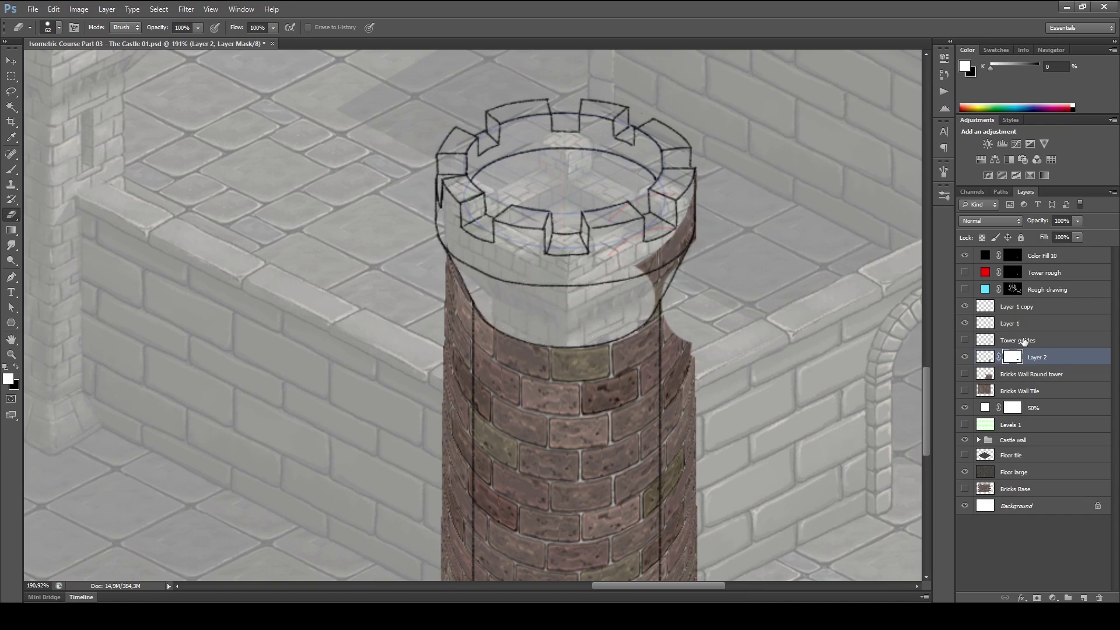
# - Inspect Layer 2's mask on its own, and try hiding and restoring a patch of bricks on the shaft
pyautogui.keyDown('alt'); pyautogui.click(1013, 359); pyautogui.keyUp('alt')
pyautogui.keyDown('alt'); pyautogui.click(1014, 359); pyautogui.keyUp('alt')
pyautogui.moveTo(584, 435)
pyautogui.mouseDown()
pyautogui.moveTo(629, 430)
pyautogui.moveTo(633, 460)
pyautogui.mouseUp()
pyautogui.press('x')
pyautogui.moveTo(615, 391)
pyautogui.mouseDown()
pyautogui.moveTo(671, 441)
pyautogui.moveTo(653, 441)
pyautogui.mouseUp()
pyautogui.press('space')
pyautogui.moveTo(674, 489); pyautogui.dragTo(715, 315)
pyautogui.press('space')
pyautogui.moveTo(745, 254); pyautogui.dragTo(727, 338)
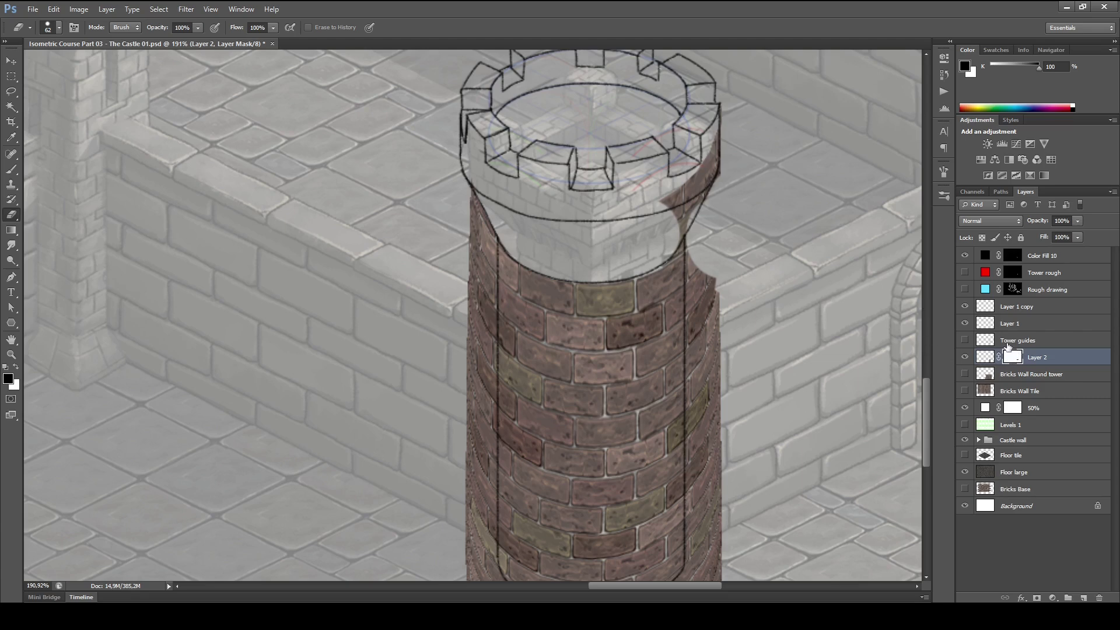
# - Hide the remaining bricks over the crown's right side and restore those at the top of the shaft on Layer 2's mask
pyautogui.moveTo(698, 157); pyautogui.dragTo(645, 222)
pyautogui.press('x')
pyautogui.moveTo(710, 141)
pyautogui.mouseDown()
pyautogui.moveTo(625, 219)
pyautogui.moveTo(658, 202)
pyautogui.moveTo(644, 219)
pyautogui.moveTo(661, 211)
pyautogui.moveTo(710, 188)
pyautogui.mouseUp()
pyautogui.press('x')
pyautogui.moveTo(676, 303)
pyautogui.mouseDown()
pyautogui.moveTo(727, 240)
pyautogui.moveTo(627, 291)
pyautogui.moveTo(671, 210)
pyautogui.mouseUp()
pyautogui.press('x')
pyautogui.moveTo(698, 152)
pyautogui.mouseDown()
pyautogui.moveTo(587, 245)
pyautogui.moveTo(624, 219)
pyautogui.moveTo(601, 250)
pyautogui.moveTo(659, 221)
pyautogui.mouseUp()
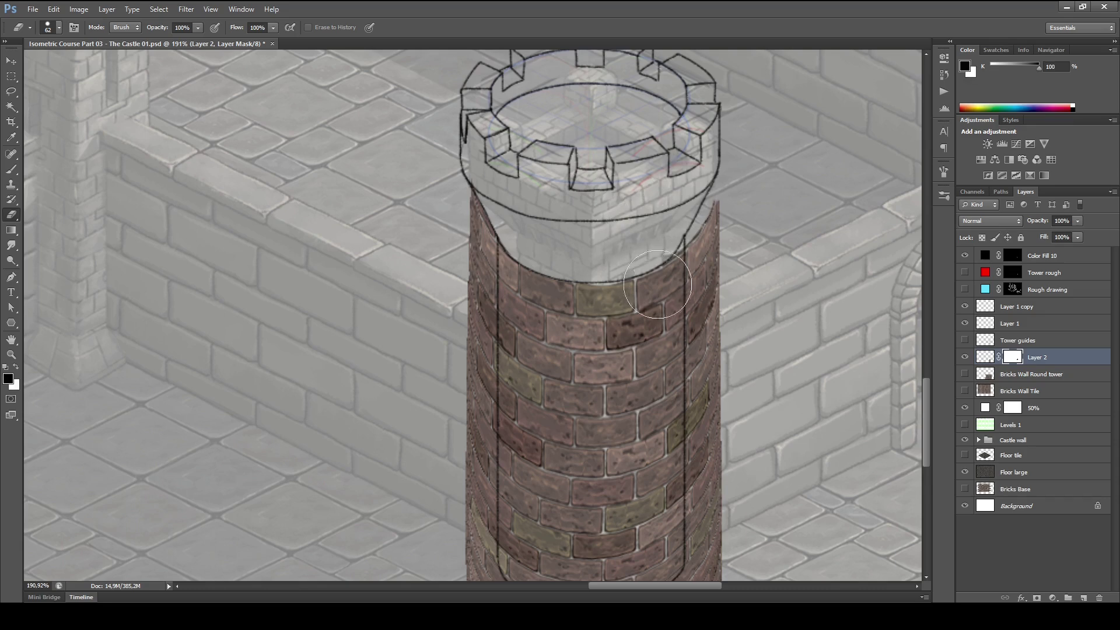
# - Try alternately hiding and restoring the bricks below the crown's right side with the Eraser on Layer 2's mask
pyautogui.press('x')
pyautogui.press('x')
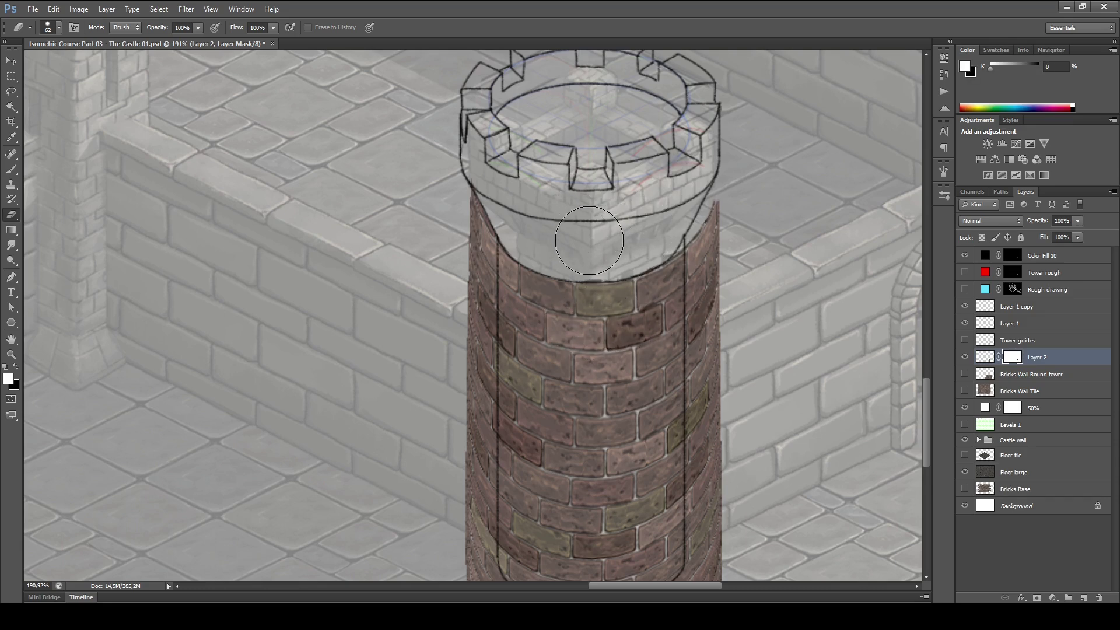
pyautogui.press('x')
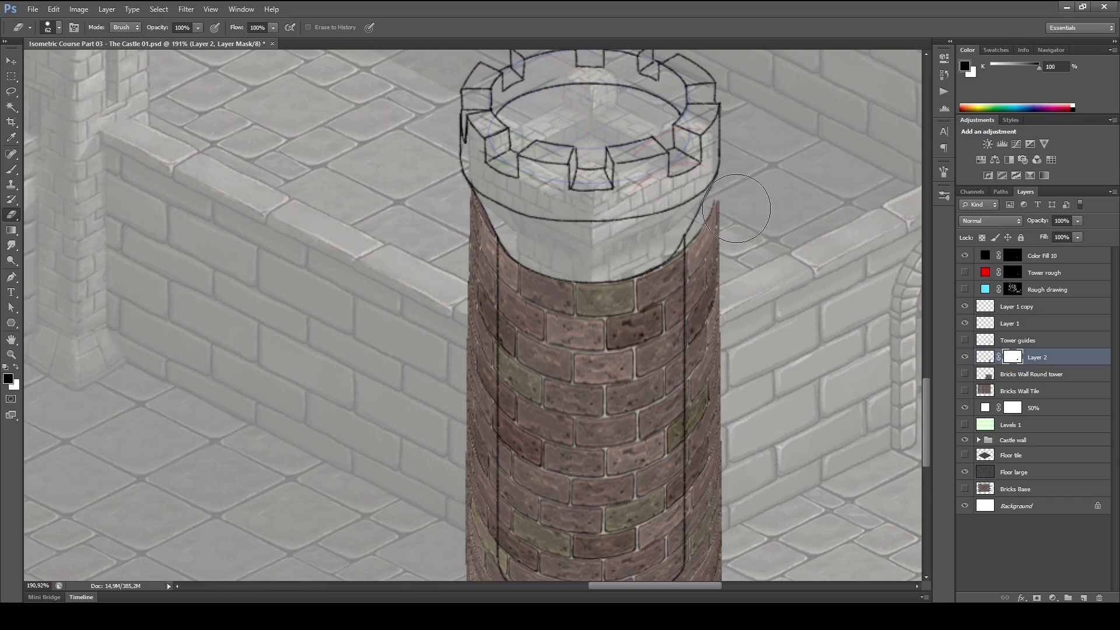
pyautogui.moveTo(729, 196); pyautogui.dragTo(722, 236)
pyautogui.press('x')
pyautogui.moveTo(700, 287)
pyautogui.mouseDown()
pyautogui.moveTo(730, 233)
pyautogui.moveTo(695, 291)
pyautogui.mouseUp()
pyautogui.press('x')
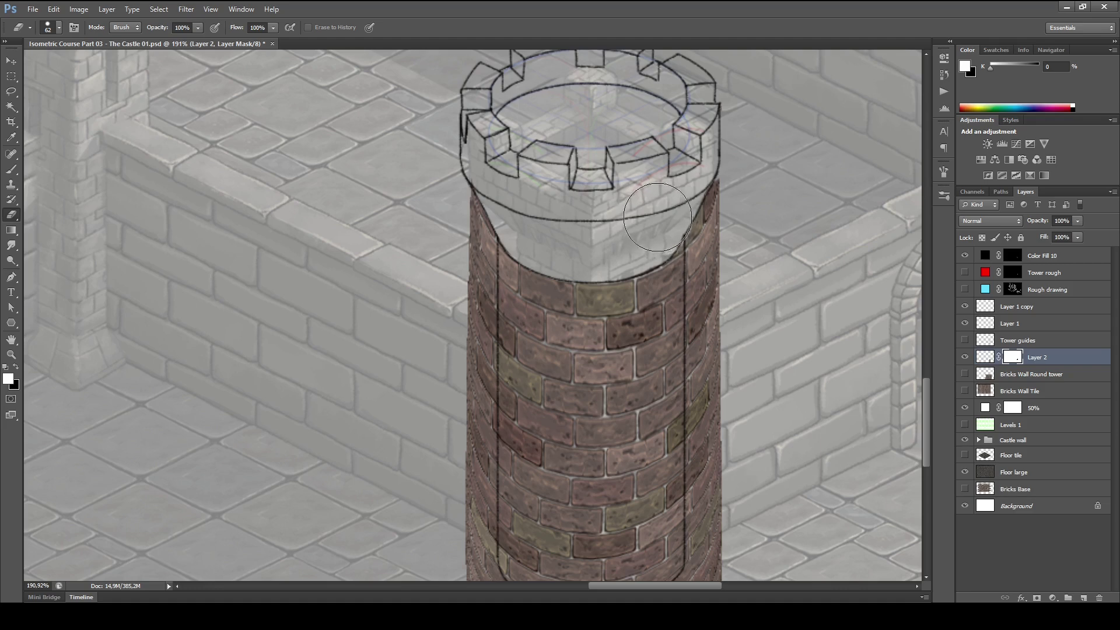
pyautogui.press('x')
pyautogui.moveTo(720, 204); pyautogui.dragTo(697, 286)
pyautogui.press('x')
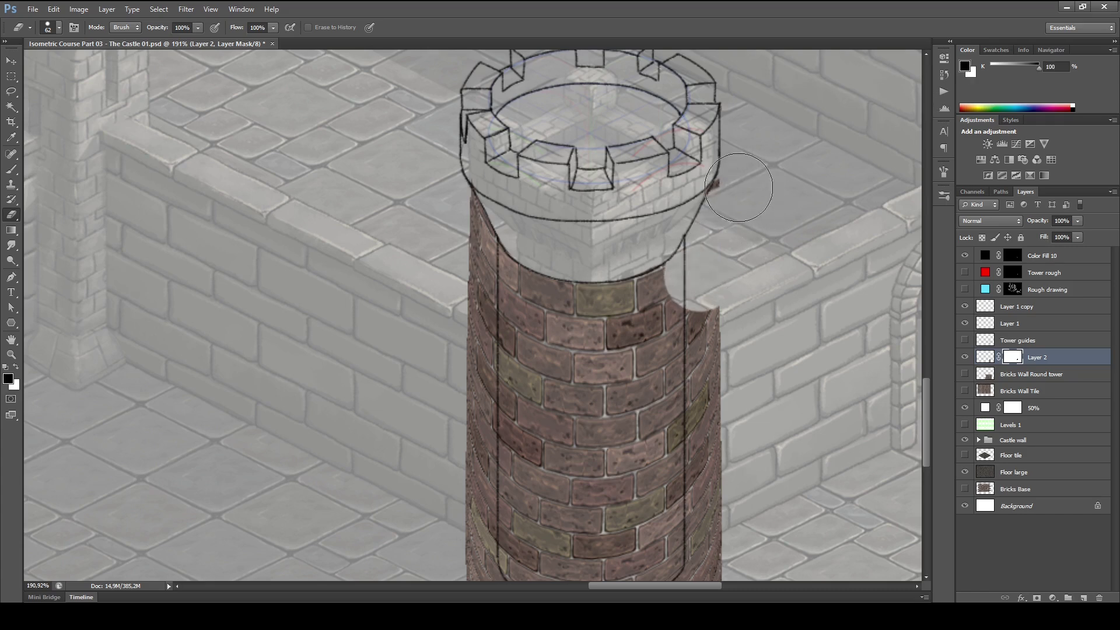
pyautogui.moveTo(639, 360)
pyautogui.mouseDown()
pyautogui.moveTo(657, 255)
pyautogui.moveTo(693, 251)
pyautogui.moveTo(669, 207)
pyautogui.mouseUp()
# - Try the Brush tool on Layer 2's mask and return to the Eraser
pyautogui.press('b')
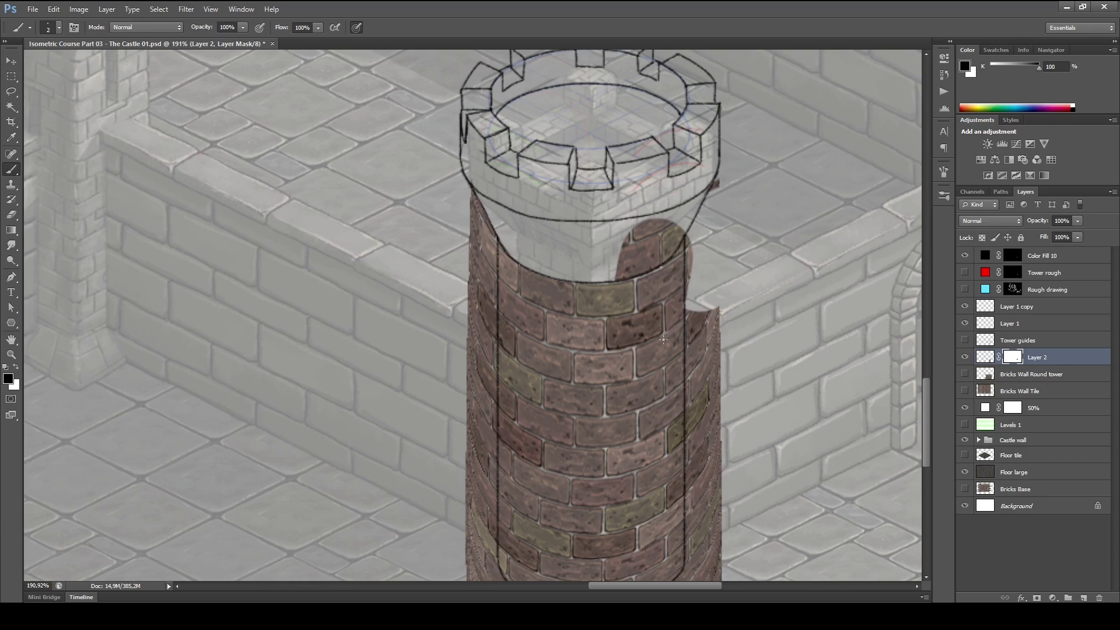
pyautogui.keyDown('alt'); pyautogui.rightClick(672, 347); pyautogui.keyUp('alt')
pyautogui.moveTo(652, 323)
pyautogui.mouseDown()
pyautogui.moveTo(638, 368)
pyautogui.moveTo(619, 371)
pyautogui.moveTo(641, 315)
pyautogui.moveTo(630, 343)
pyautogui.moveTo(641, 353)
pyautogui.moveTo(665, 320)
pyautogui.mouseUp()
pyautogui.press('x')
pyautogui.press('e')
pyautogui.press('x')
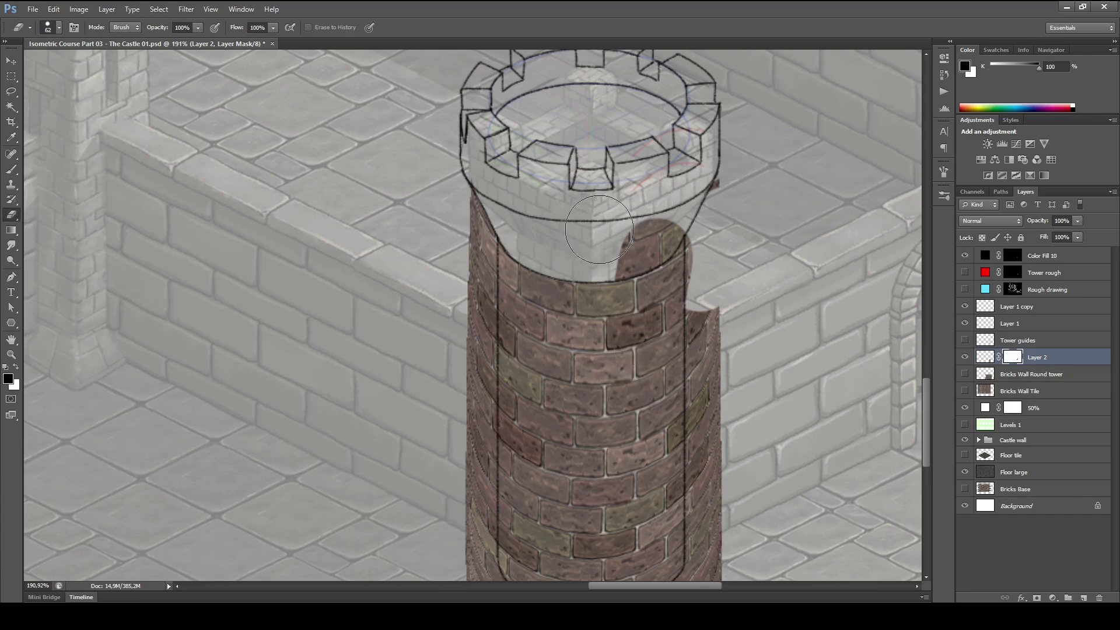
# - Mask out the bricks over the crown and outside the shaft's right edge just below it, restoring the shaft's bricks
pyautogui.moveTo(595, 234)
pyautogui.mouseDown()
pyautogui.moveTo(619, 229)
pyautogui.moveTo(576, 216)
pyautogui.moveTo(612, 237)
pyautogui.moveTo(608, 223)
pyautogui.moveTo(610, 246)
pyautogui.moveTo(667, 218)
pyautogui.mouseUp()
pyautogui.press('x')
pyautogui.press('x')
pyautogui.moveTo(677, 302); pyautogui.dragTo(706, 239)
pyautogui.press('x')
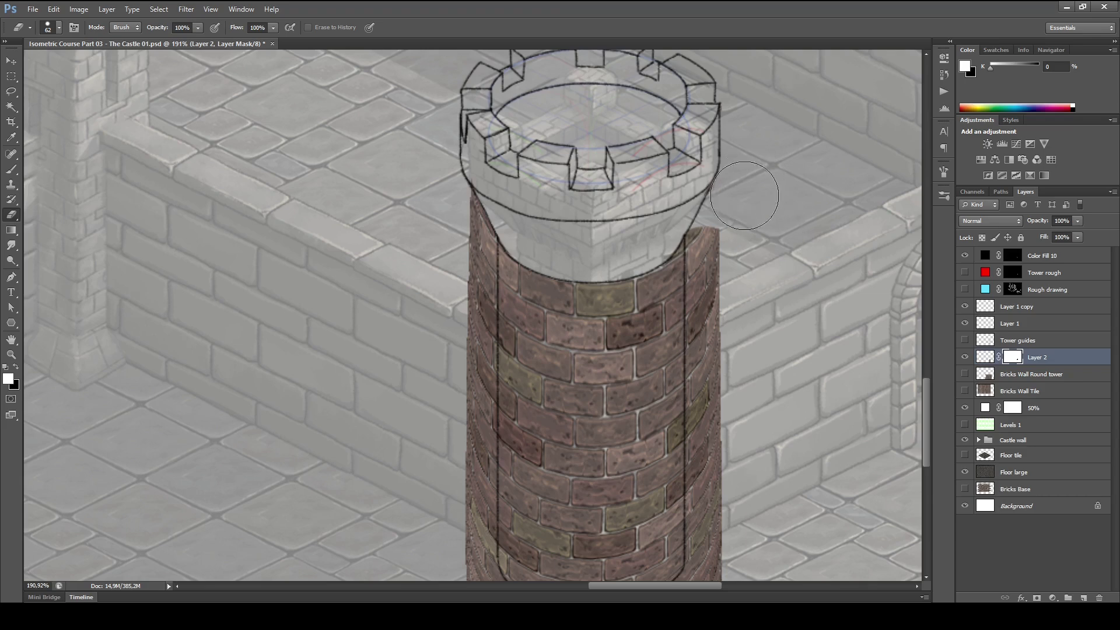
pyautogui.moveTo(750, 175); pyautogui.dragTo(719, 256)
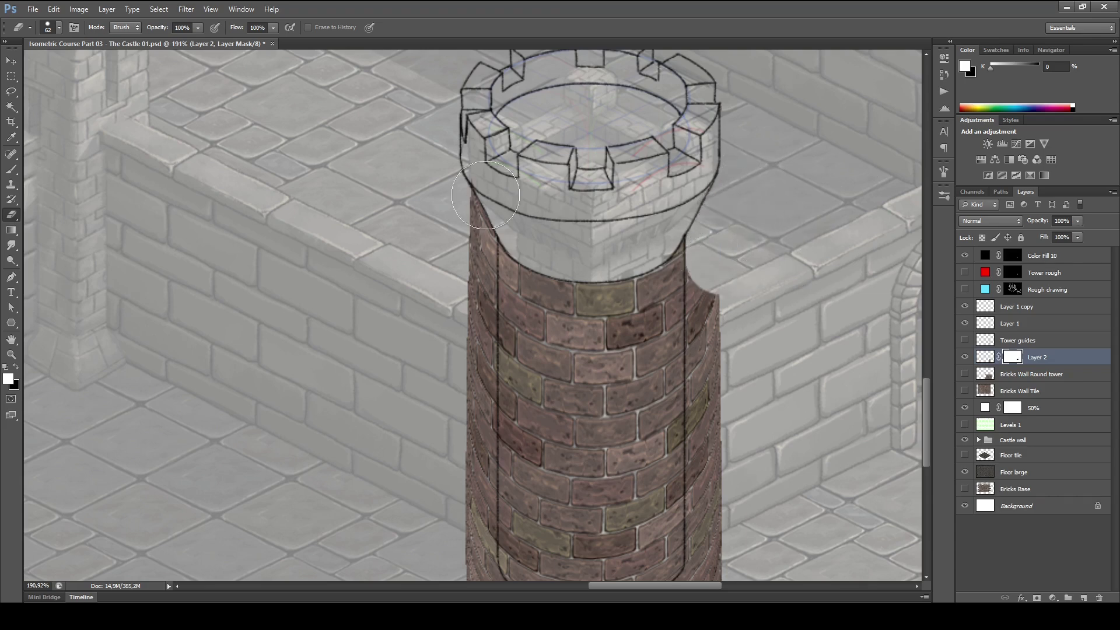
# - Hide the bricks outside the shaft's left outline from the crown down to near the base on Layer 2's mask
pyautogui.moveTo(455, 180)
pyautogui.mouseDown()
pyautogui.moveTo(455, 235)
pyautogui.moveTo(467, 274)
pyautogui.mouseUp()
pyautogui.moveTo(458, 237); pyautogui.dragTo(469, 338)
pyautogui.moveTo(508, 411); pyautogui.dragTo(551, 238)
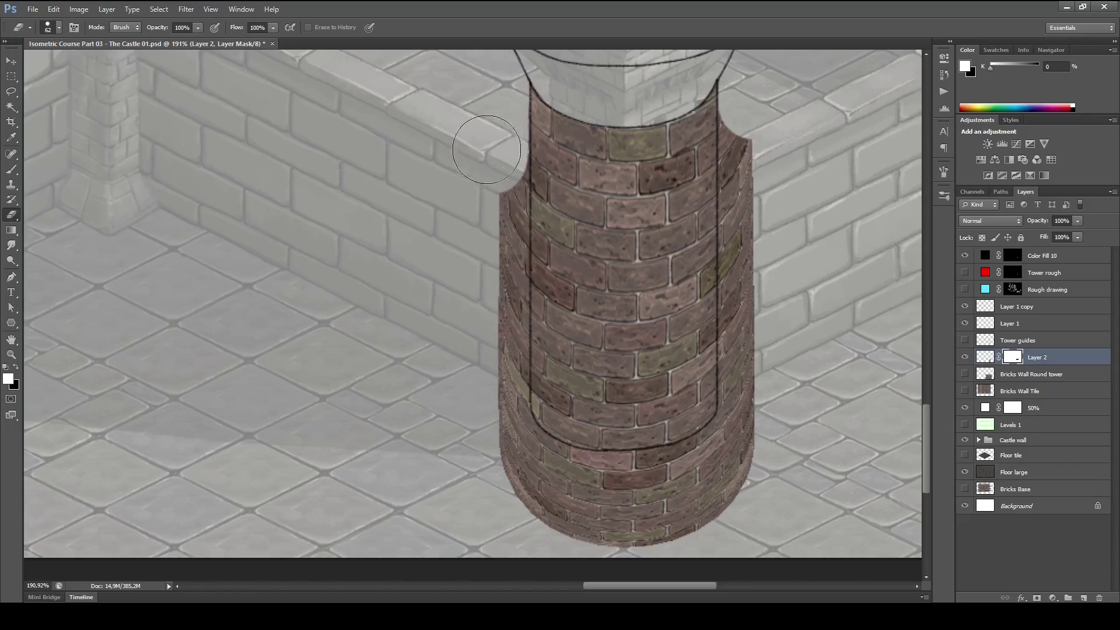
pyautogui.moveTo(488, 148)
pyautogui.mouseDown()
pyautogui.moveTo(491, 351)
pyautogui.moveTo(475, 280)
pyautogui.moveTo(480, 350)
pyautogui.moveTo(506, 397)
pyautogui.mouseUp()
pyautogui.press('x')
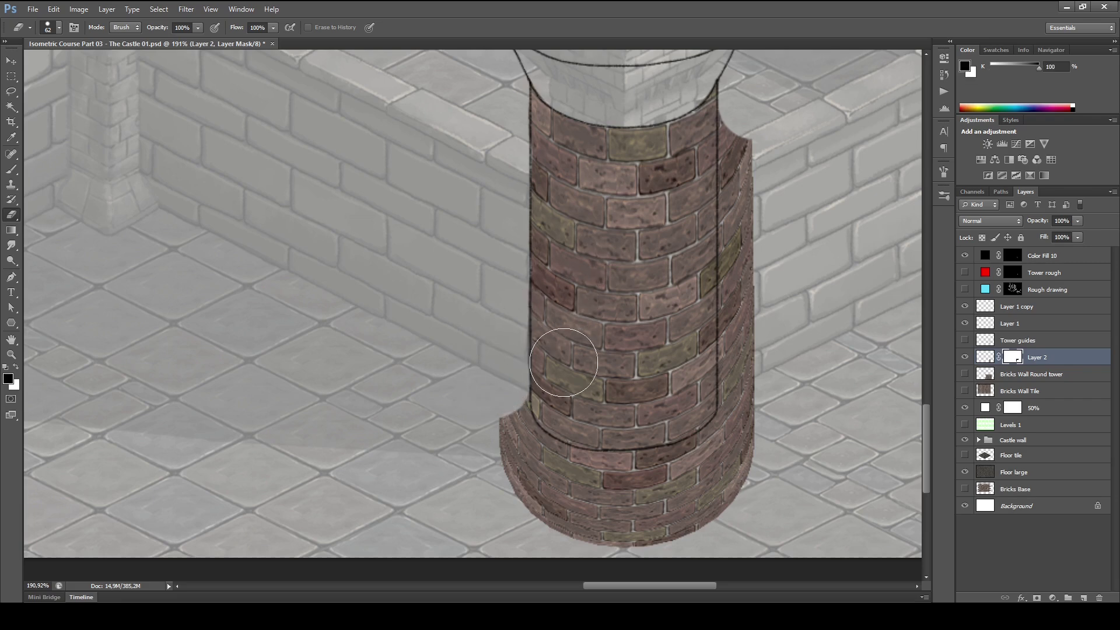
pyautogui.press('x')
# - Hide the bricks outside the shaft's right outline along its upper half, restoring the patch erased from the middle
pyautogui.moveTo(784, 384); pyautogui.dragTo(697, 401)
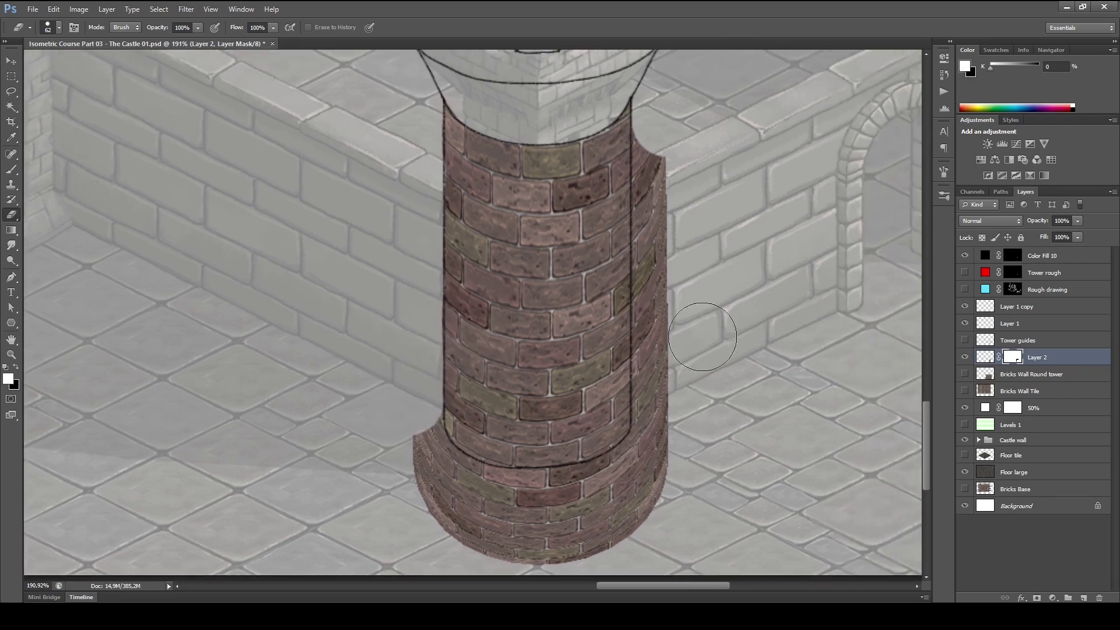
pyautogui.moveTo(666, 129); pyautogui.dragTo(668, 203)
pyautogui.moveTo(589, 282)
pyautogui.mouseDown()
pyautogui.moveTo(562, 268)
pyautogui.moveTo(587, 310)
pyautogui.moveTo(566, 307)
pyautogui.mouseUp()
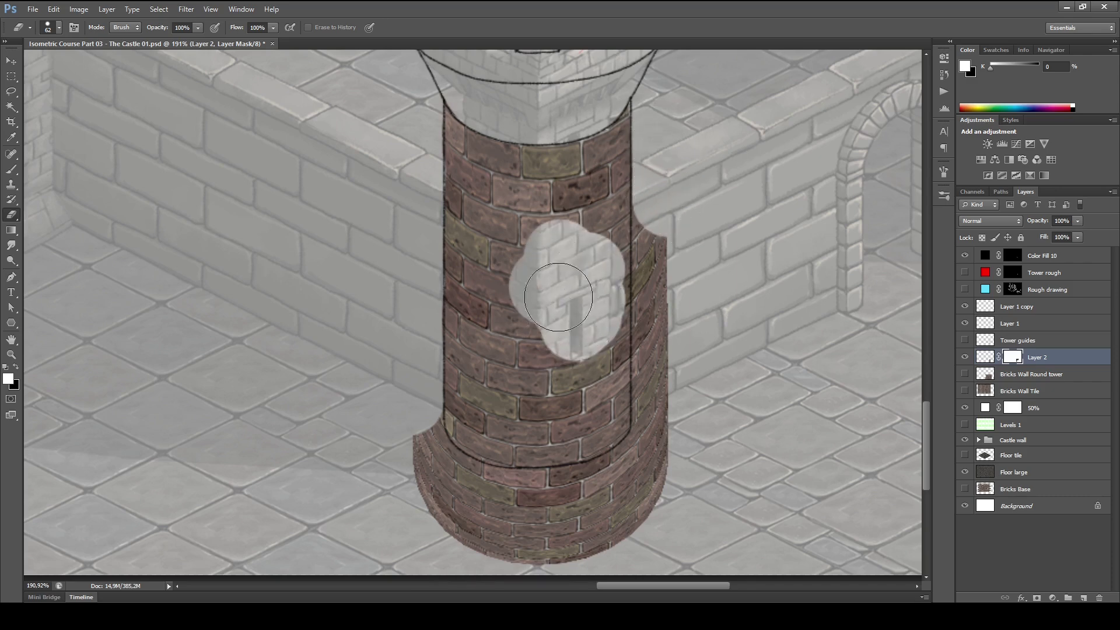
pyautogui.press('x')
pyautogui.moveTo(528, 233)
pyautogui.mouseDown()
pyautogui.moveTo(575, 292)
pyautogui.moveTo(604, 283)
pyautogui.moveTo(590, 267)
pyautogui.moveTo(598, 312)
pyautogui.mouseUp()
pyautogui.press('x')
pyautogui.moveTo(665, 201); pyautogui.dragTo(668, 226)
pyautogui.press('x')
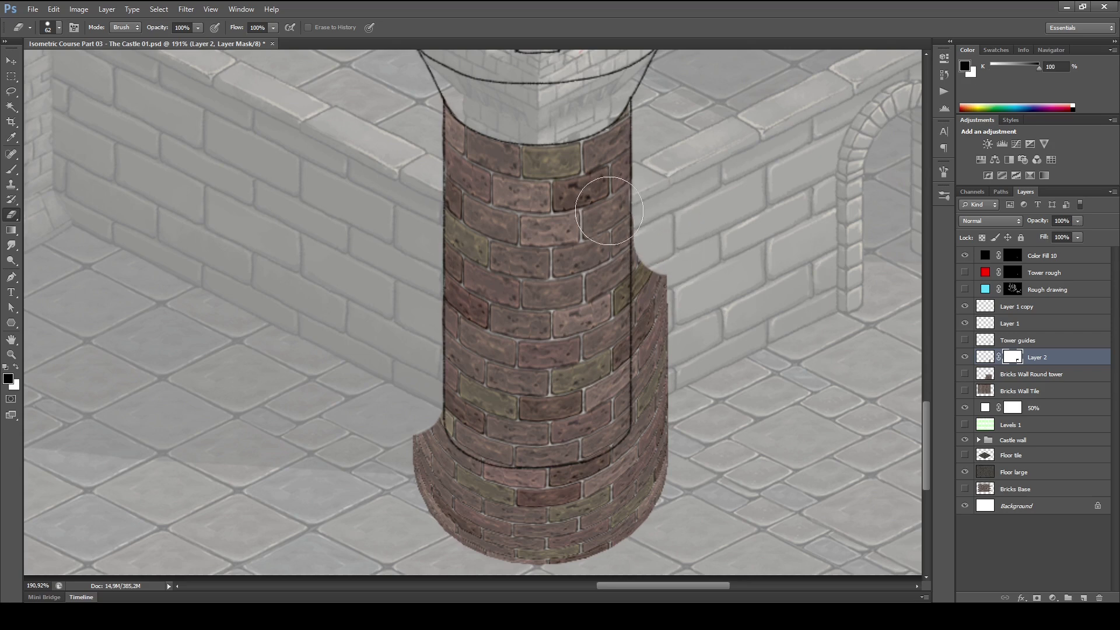
# - Hide the excess bricks along the shaft's lower right edge and around its rounded base on Layer 2's mask
pyautogui.moveTo(711, 300); pyautogui.dragTo(722, 230)
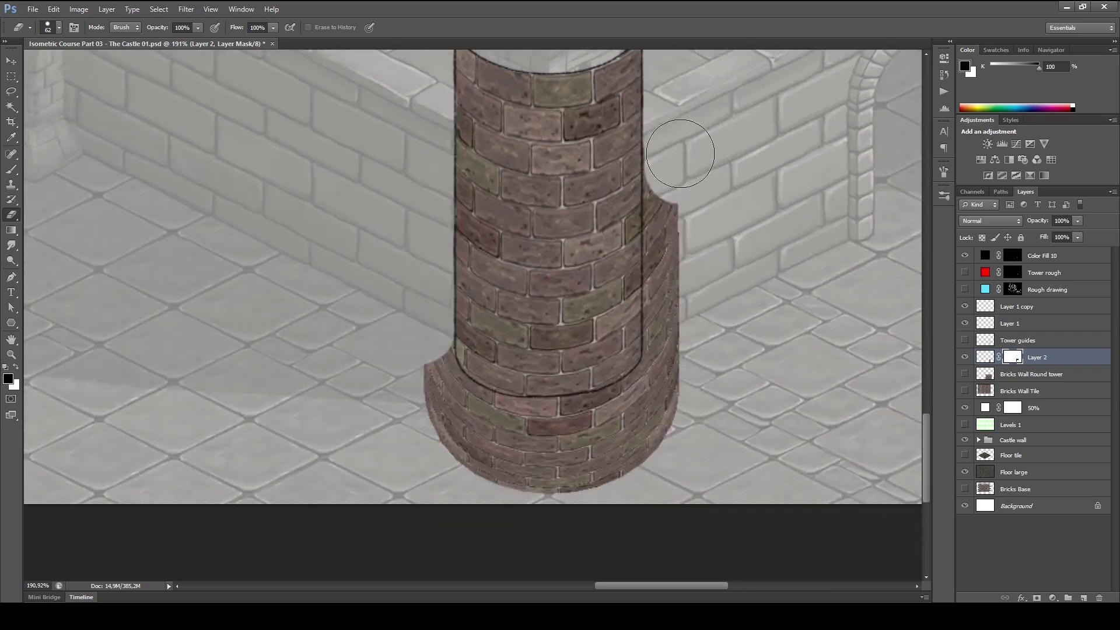
pyautogui.press('x')
pyautogui.moveTo(677, 169); pyautogui.dragTo(677, 250)
pyautogui.moveTo(676, 168)
pyautogui.mouseDown()
pyautogui.moveTo(673, 402)
pyautogui.moveTo(627, 457)
pyautogui.mouseUp()
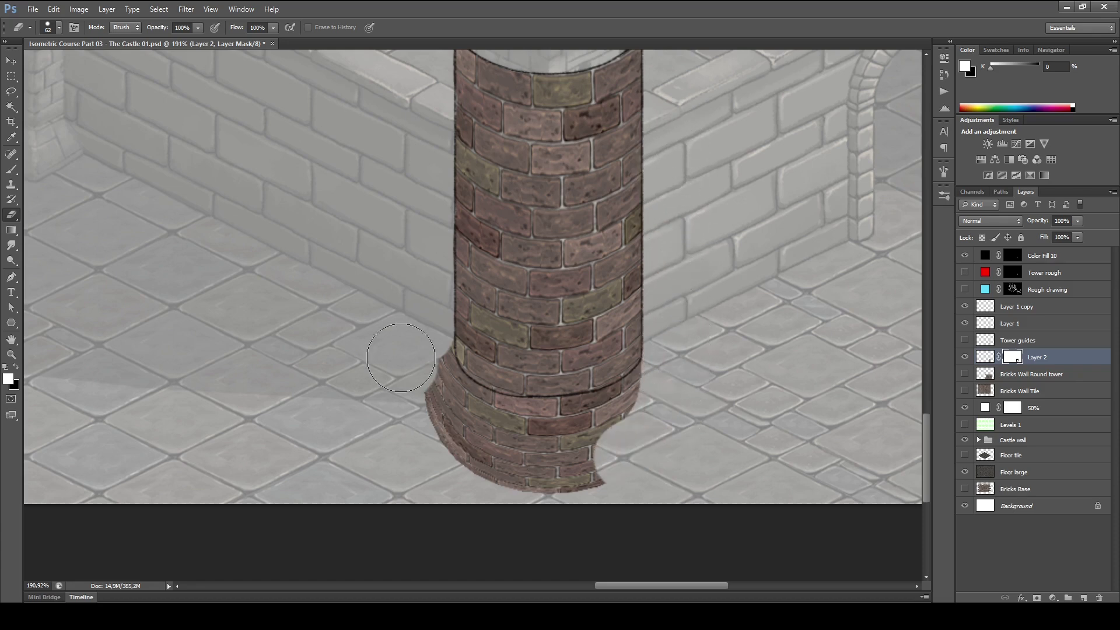
pyautogui.moveTo(408, 337)
pyautogui.mouseDown()
pyautogui.moveTo(445, 405)
pyautogui.moveTo(416, 382)
pyautogui.moveTo(435, 403)
pyautogui.moveTo(513, 434)
pyautogui.moveTo(598, 428)
pyautogui.moveTo(652, 404)
pyautogui.moveTo(580, 449)
pyautogui.moveTo(458, 465)
pyautogui.mouseUp()
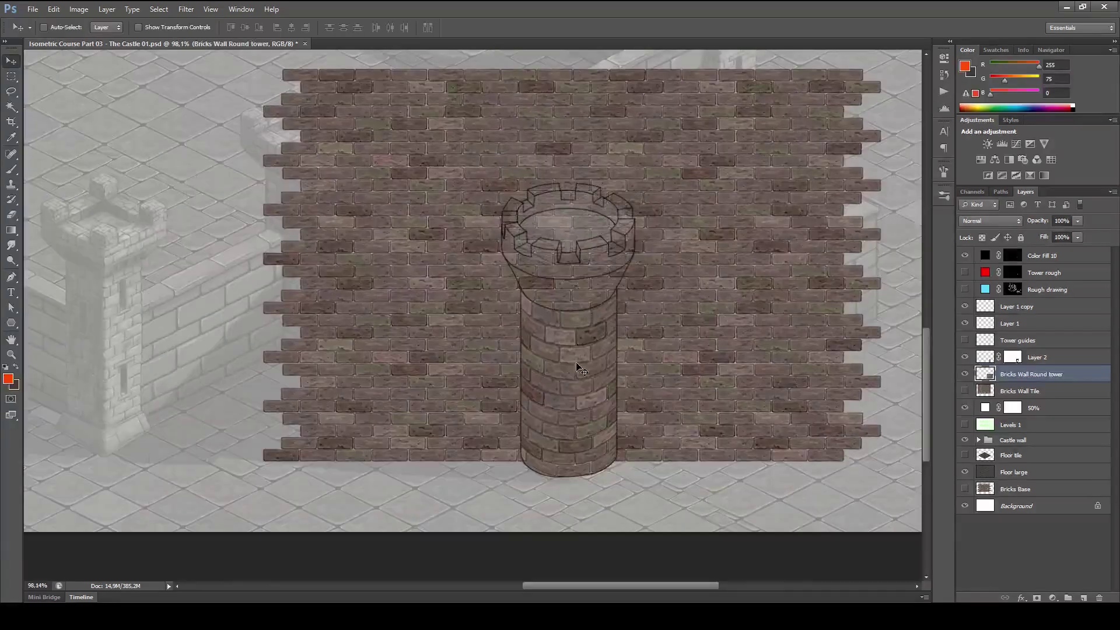
# - Copy a rectangular section of the flat brick wall around the crown to a new layer and hide the Bricks Wall Round tower layer
pyautogui.moveTo(757, 327); pyautogui.dragTo(745, 352)
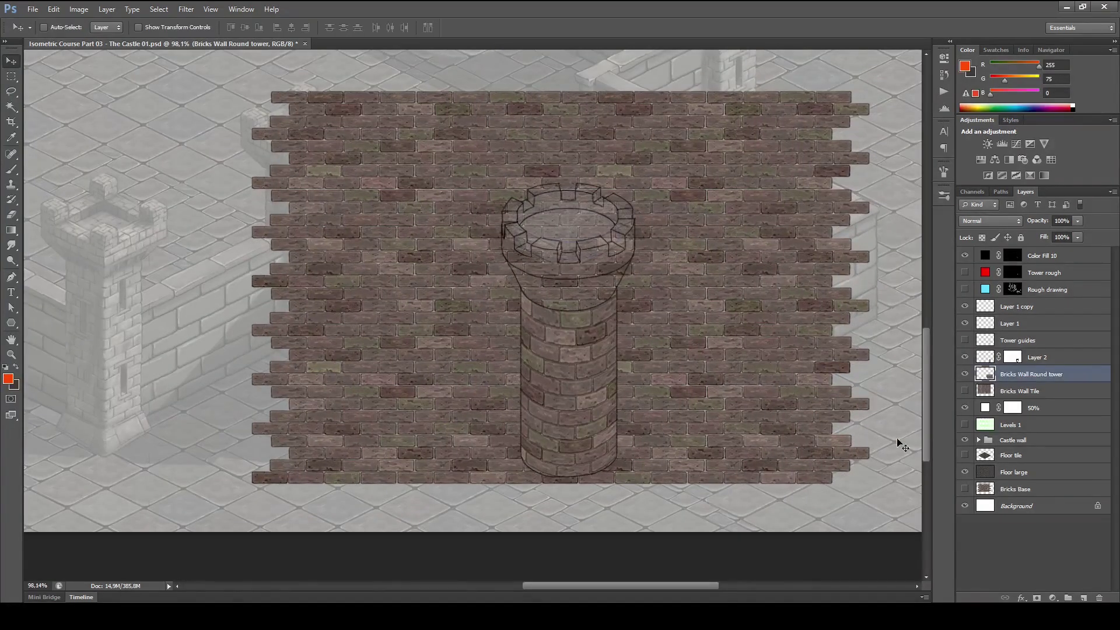
pyautogui.press('m')
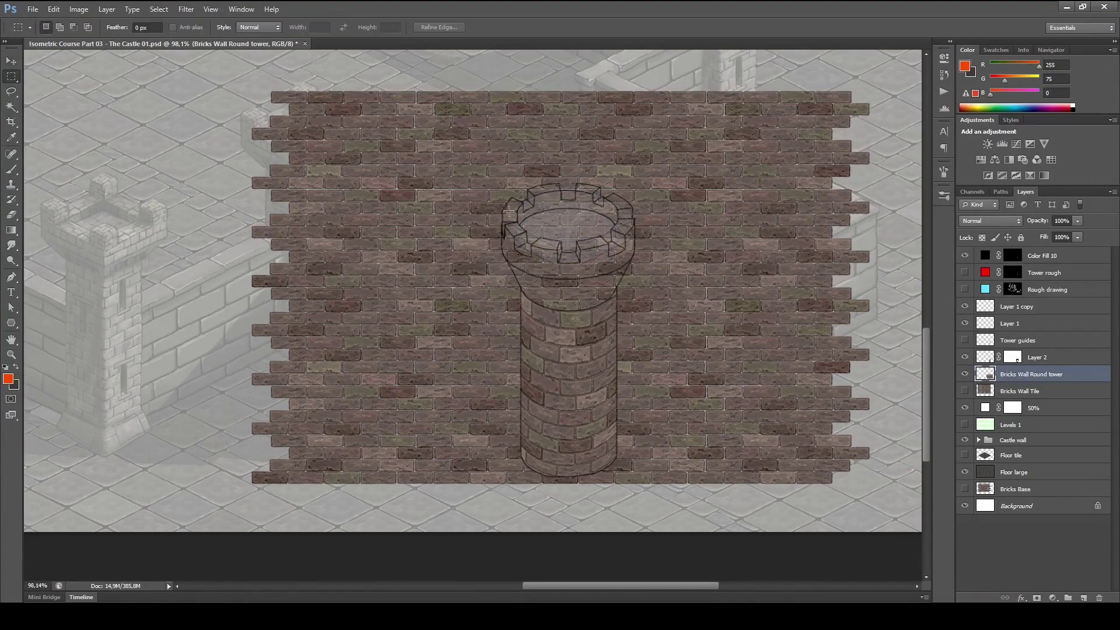
pyautogui.moveTo(427, 146); pyautogui.dragTo(725, 308)
pyautogui.hotkey('ctrl', 'j')
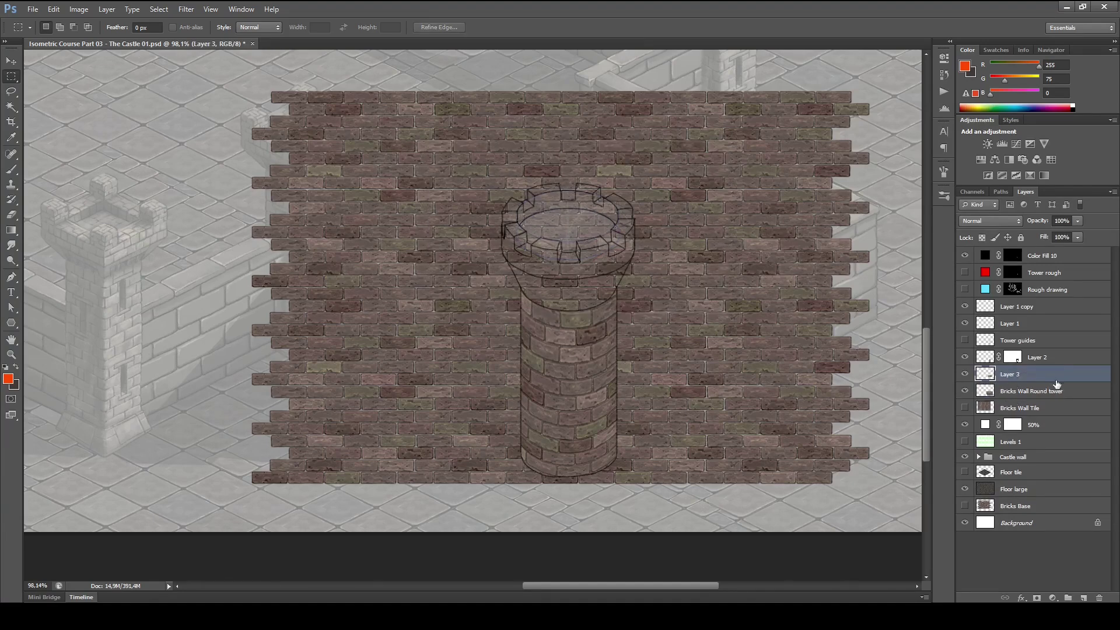
pyautogui.click(964, 391)
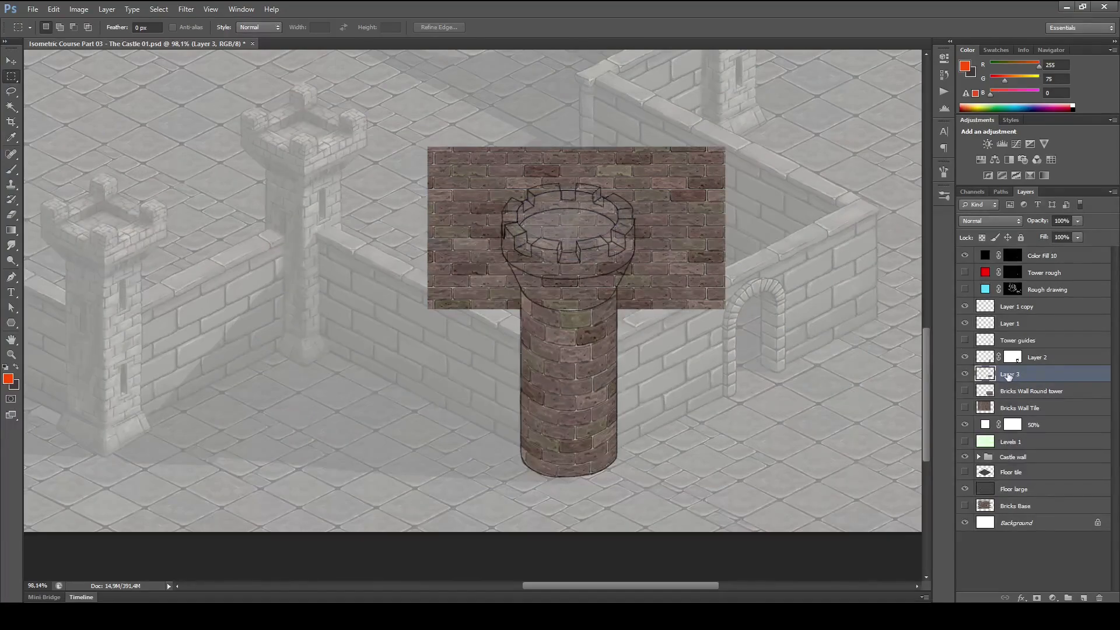
# - Start a Warp on the copied brick section and bend its middle and top edge downward to follow the crown's curve
pyautogui.moveTo(677, 321); pyautogui.dragTo(676, 343)
pyautogui.moveTo(666, 341); pyautogui.dragTo(813, 452)
pyautogui.moveTo(813, 452); pyautogui.dragTo(632, 364)
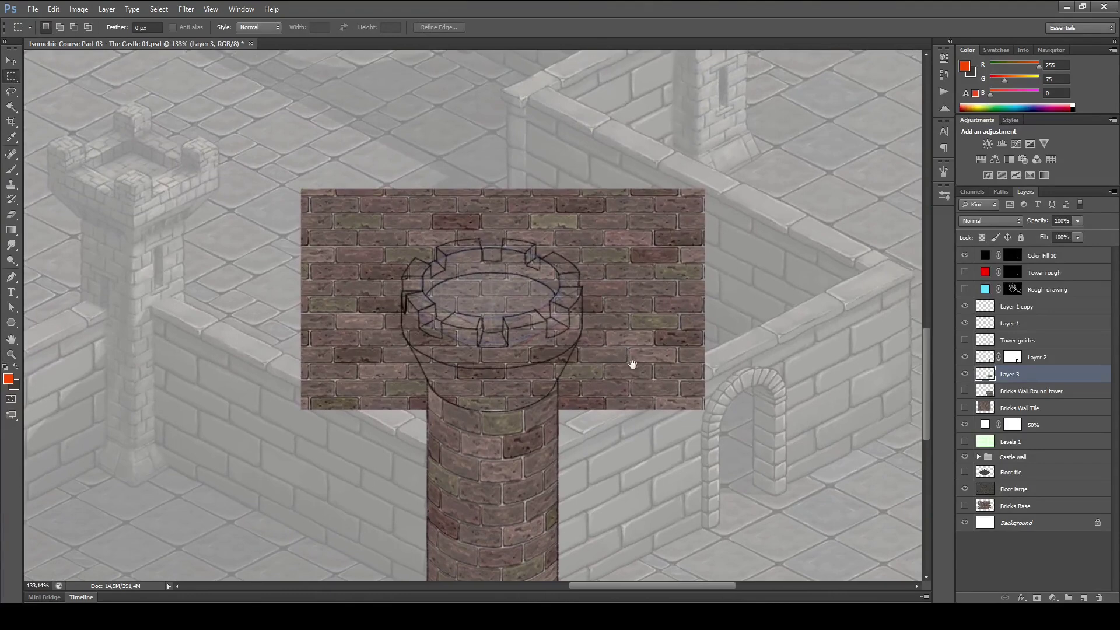
pyautogui.hotkey('ctrl', 't')
pyautogui.rightClick(631, 338)
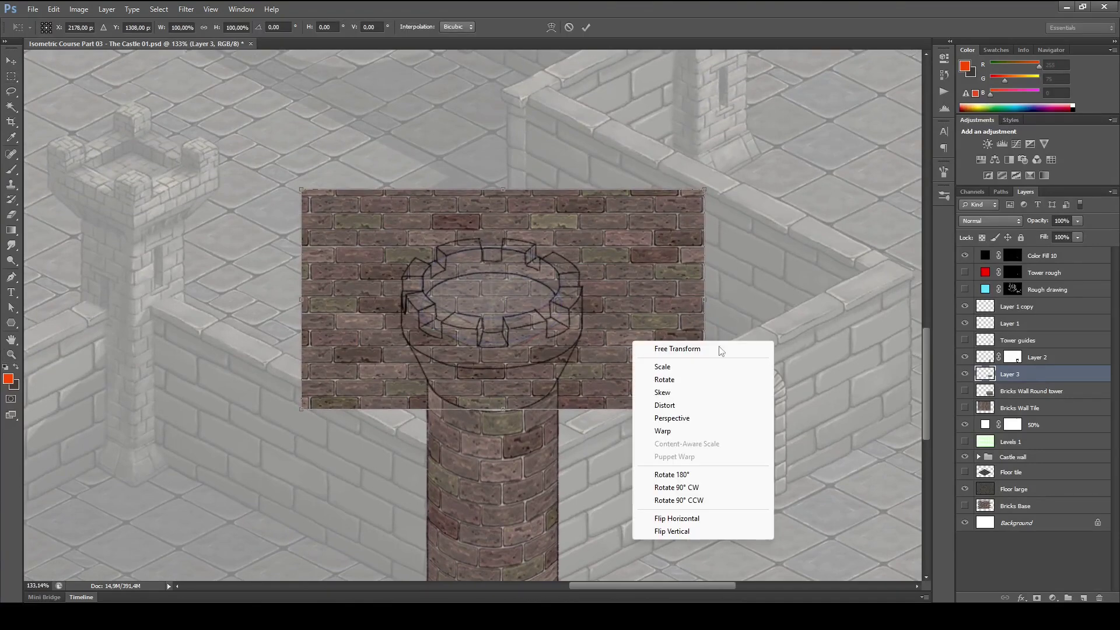
pyautogui.click(688, 431)
pyautogui.moveTo(604, 395); pyautogui.dragTo(514, 407)
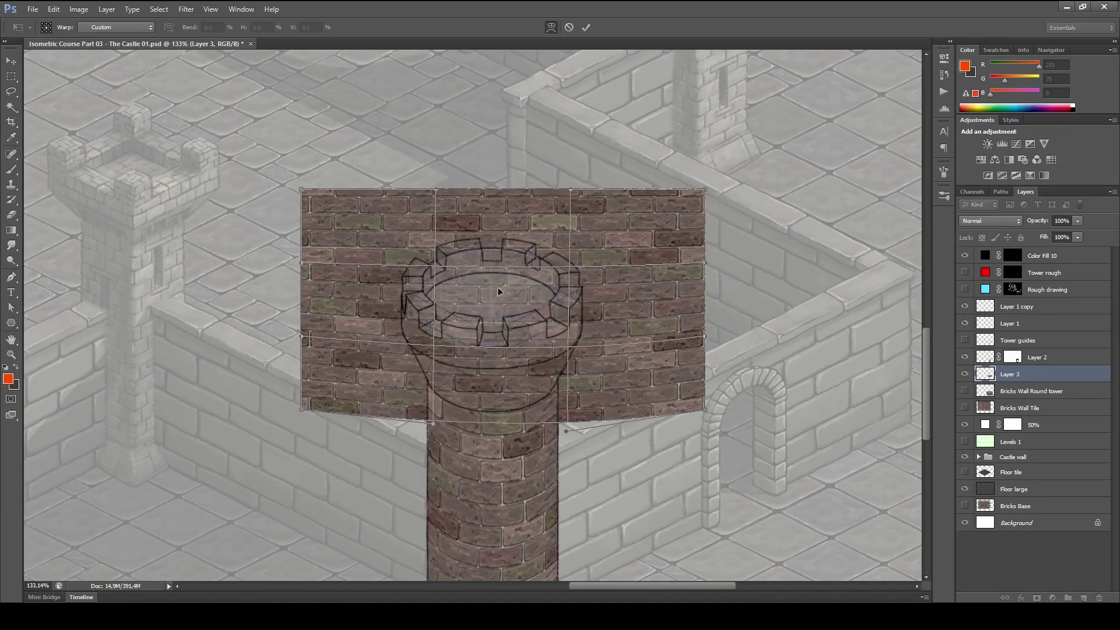
pyautogui.moveTo(495, 285); pyautogui.dragTo(495, 304)
pyautogui.moveTo(506, 217); pyautogui.dragTo(444, 330)
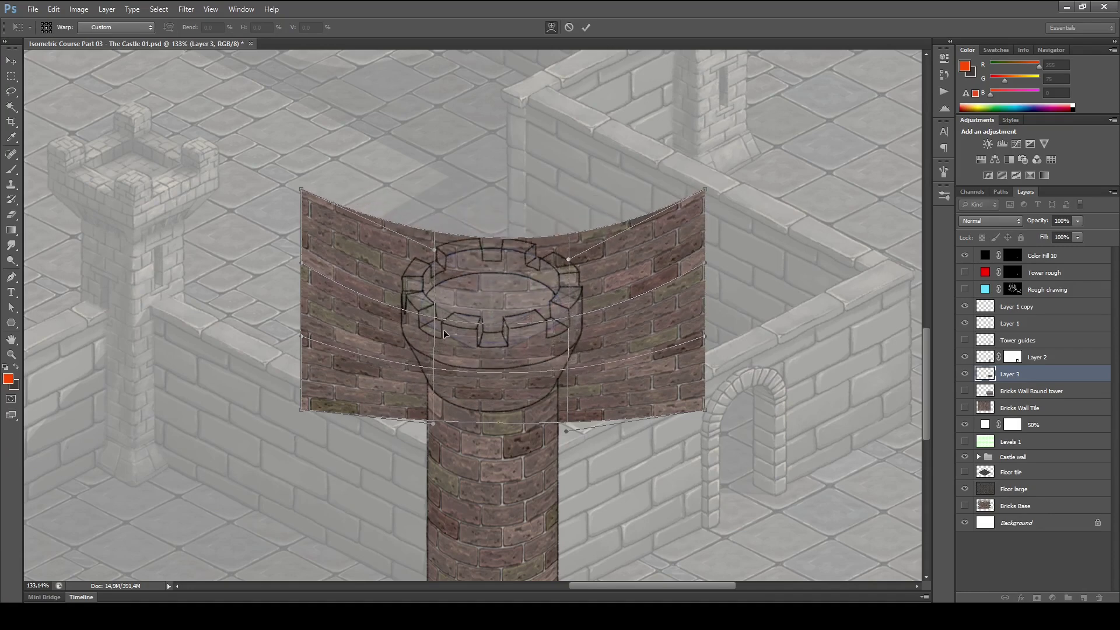
# - Pull the brick warp's lower left corner and whole right side inward toward the crown's outline
pyautogui.moveTo(317, 319); pyautogui.dragTo(338, 300)
pyautogui.moveTo(319, 395); pyautogui.dragTo(350, 357)
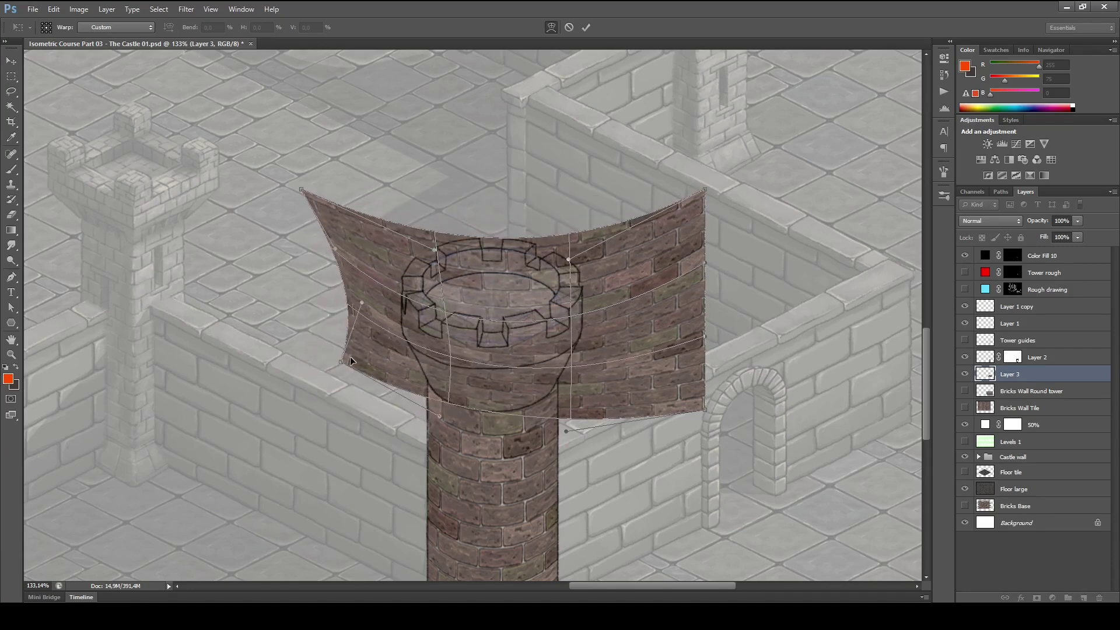
pyautogui.moveTo(510, 360); pyautogui.dragTo(469, 402)
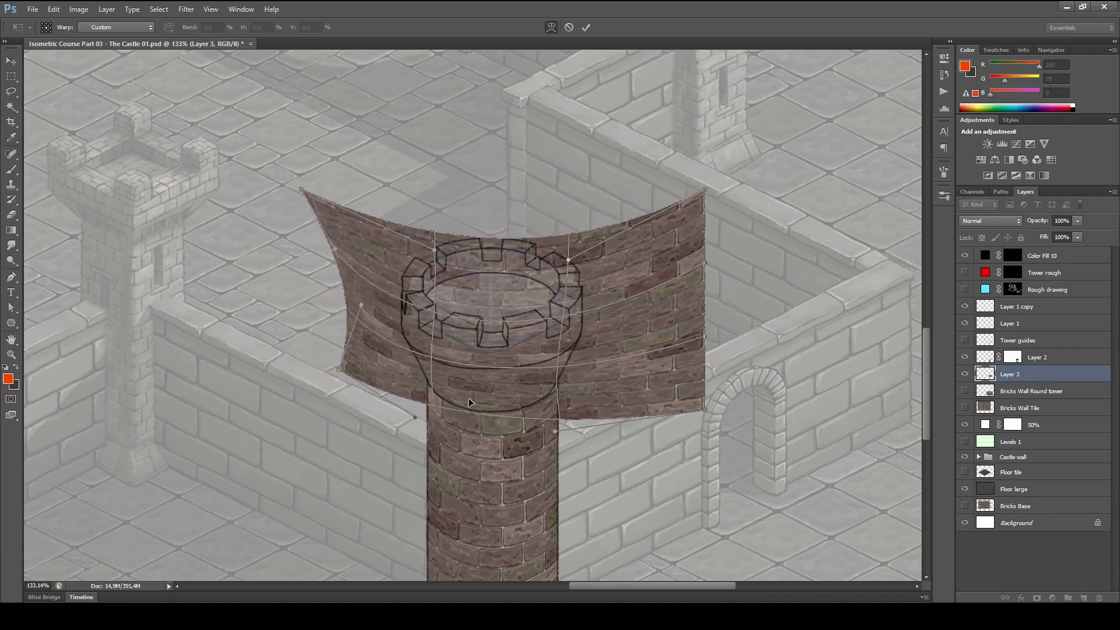
pyautogui.moveTo(688, 220); pyautogui.dragTo(641, 171)
pyautogui.moveTo(684, 302); pyautogui.dragTo(620, 311)
pyautogui.moveTo(653, 401); pyautogui.dragTo(604, 401)
pyautogui.moveTo(530, 370); pyautogui.dragTo(544, 362)
pyautogui.moveTo(633, 414); pyautogui.dragTo(591, 409)
pyautogui.moveTo(630, 195); pyautogui.dragTo(593, 191)
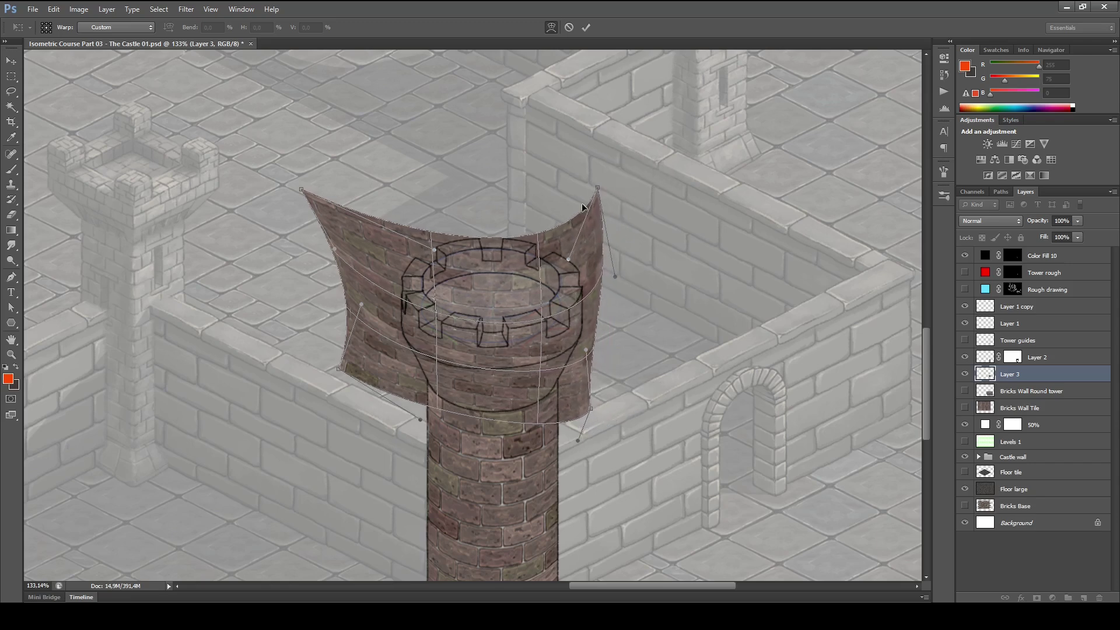
pyautogui.moveTo(300, 189); pyautogui.dragTo(391, 182)
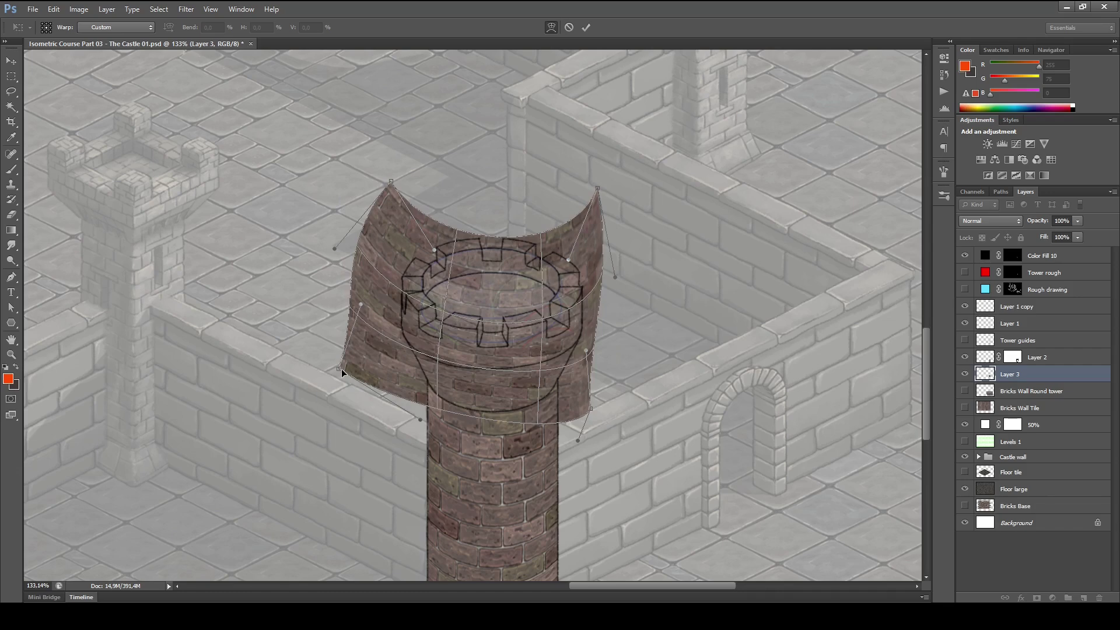
pyautogui.moveTo(340, 368); pyautogui.dragTo(376, 380)
pyautogui.moveTo(362, 282); pyautogui.dragTo(390, 283)
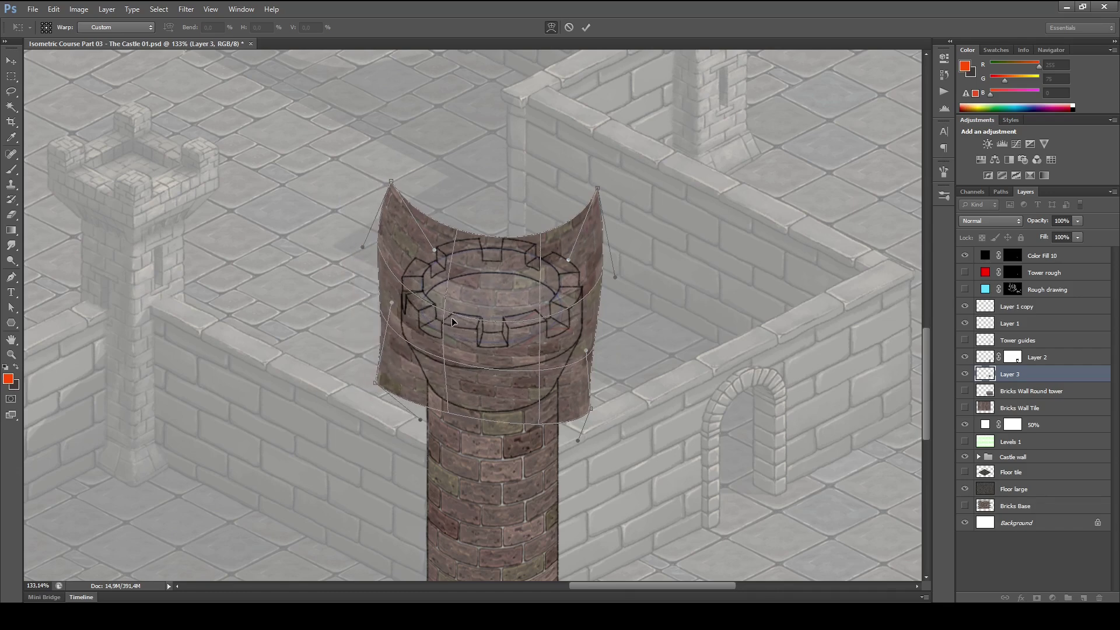
pyautogui.moveTo(457, 249); pyautogui.dragTo(439, 230)
pyautogui.moveTo(392, 184); pyautogui.dragTo(473, 167)
pyautogui.moveTo(465, 252); pyautogui.dragTo(423, 316)
pyautogui.moveTo(453, 407); pyautogui.dragTo(431, 409)
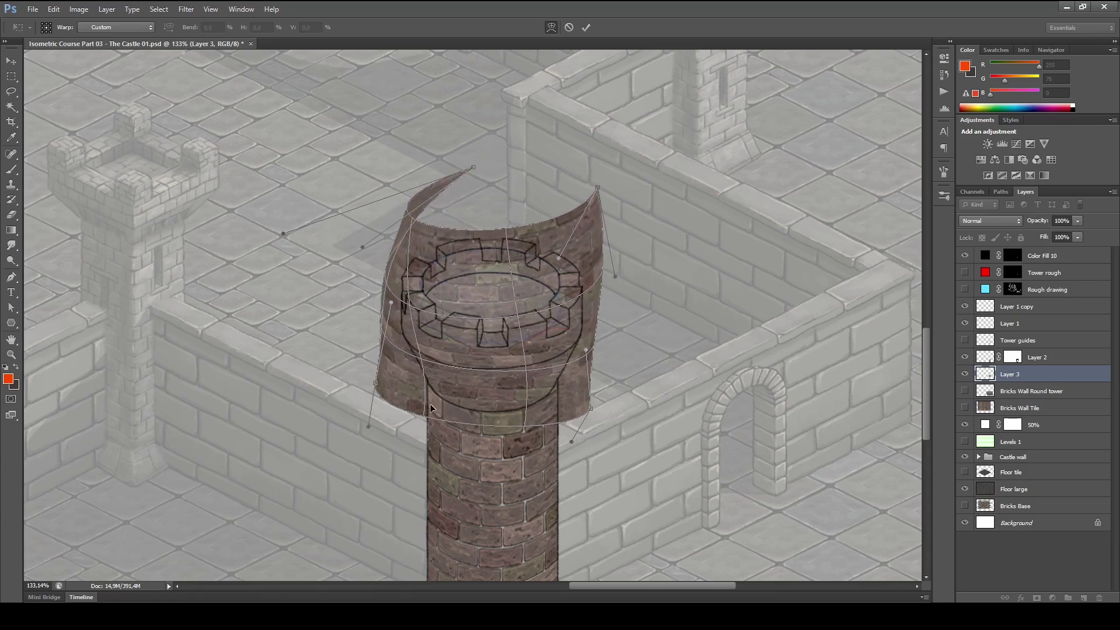
pyautogui.moveTo(377, 385); pyautogui.dragTo(407, 408)
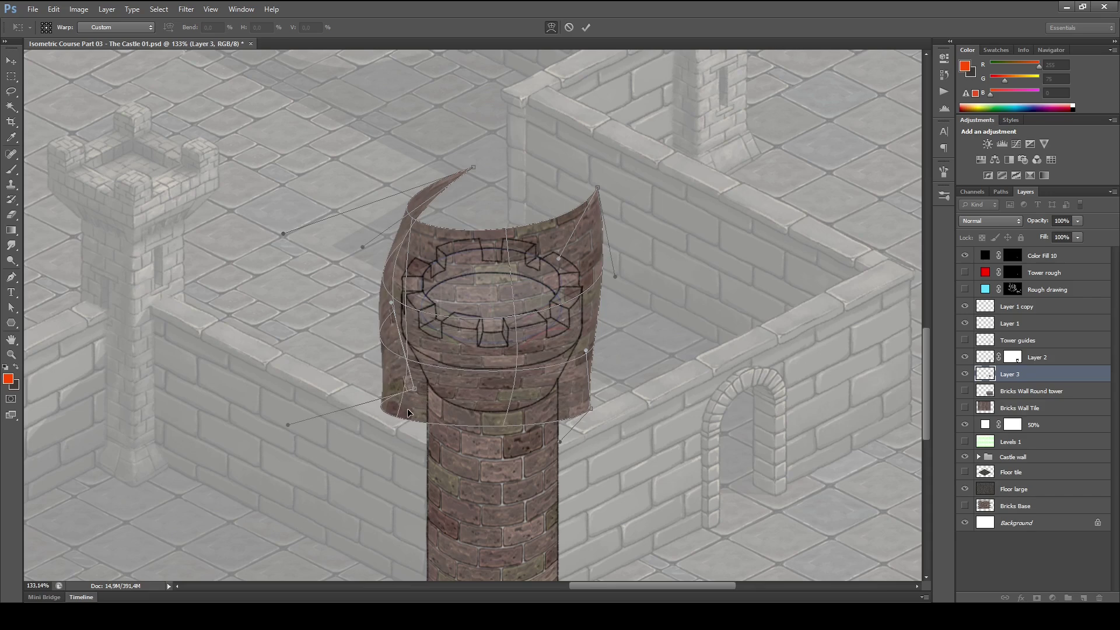
pyautogui.moveTo(421, 338); pyautogui.dragTo(400, 335)
pyautogui.moveTo(402, 414); pyautogui.dragTo(411, 416)
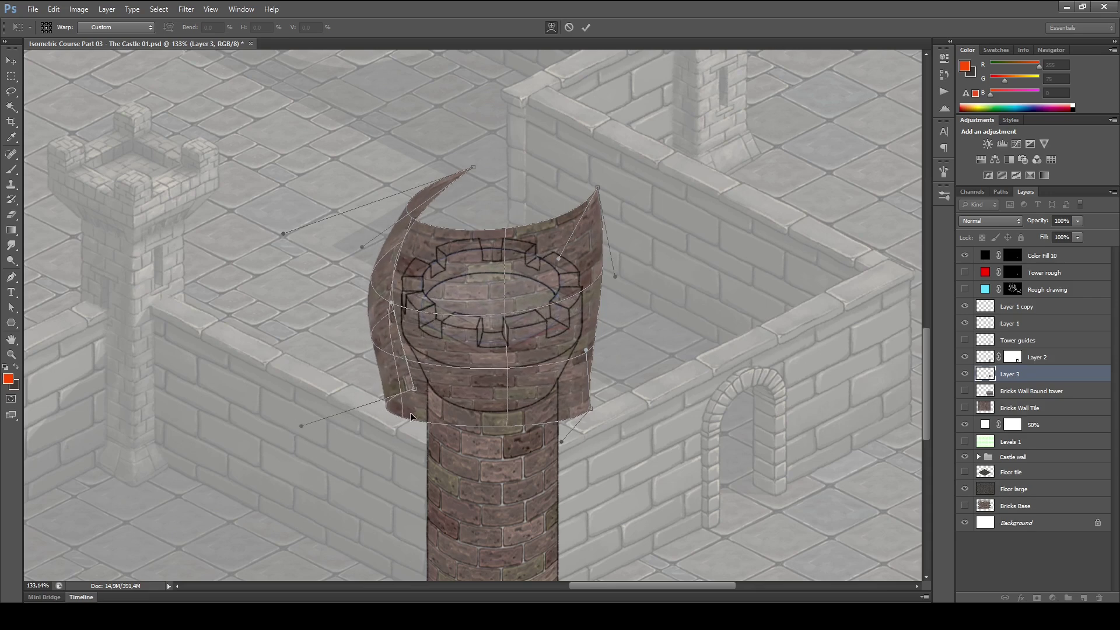
pyautogui.moveTo(402, 326)
pyautogui.mouseDown()
pyautogui.moveTo(389, 286)
pyautogui.moveTo(385, 315)
pyautogui.mouseUp()
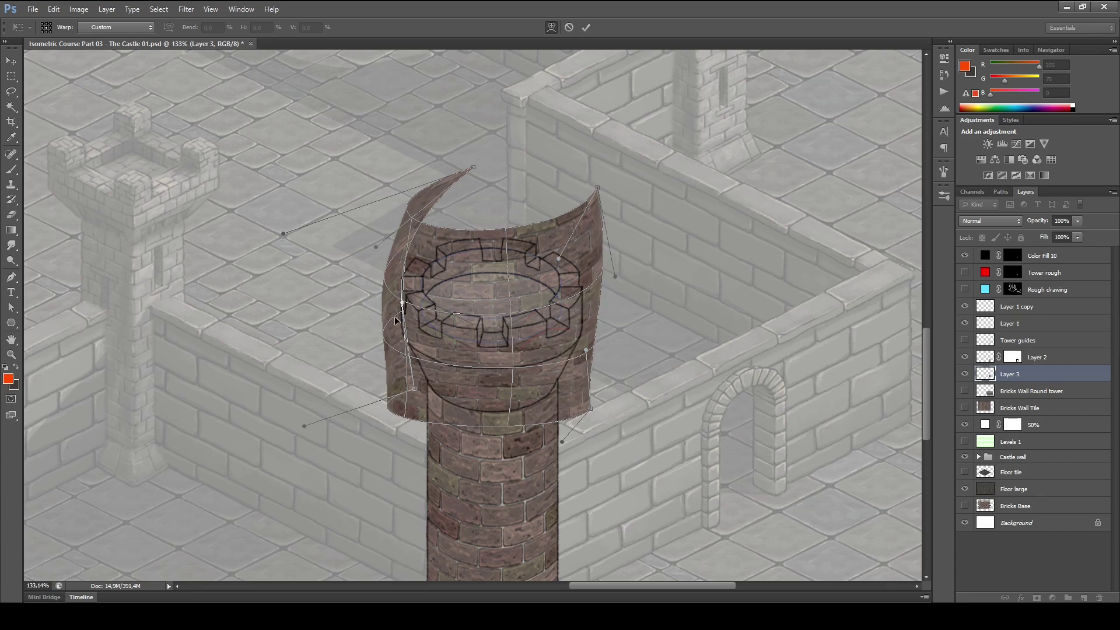
pyautogui.hotkey('ctrl', 'z')
pyautogui.hotkey('ctrl', 'z')
pyautogui.hotkey('ctrl', 'z')
pyautogui.hotkey('ctrl', 'z')
pyautogui.hotkey('ctrl', 'z')
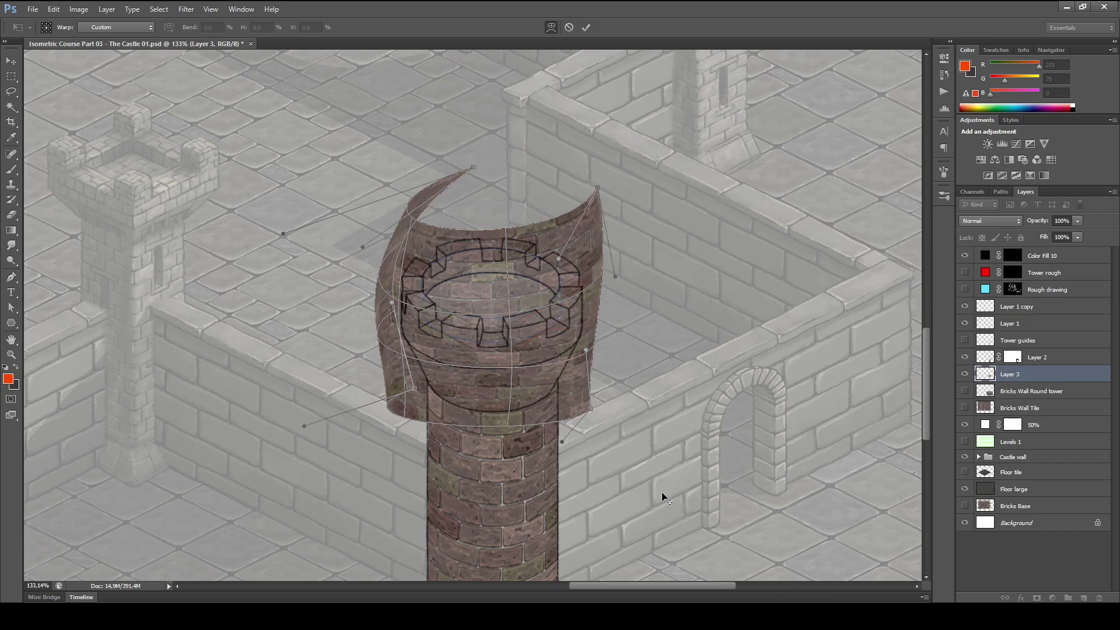
pyautogui.press('Escape')
# - Start a fresh Warp on the flat brick section and bend its middle and top edge downward into a shallow curve
pyautogui.hotkey('ctrl', 't')
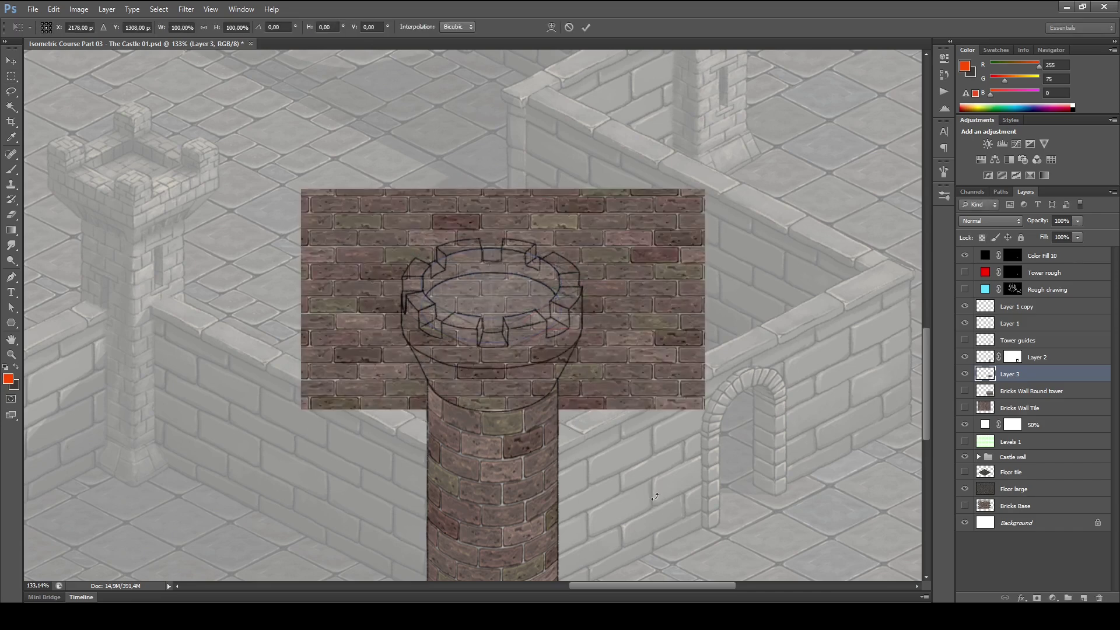
pyautogui.rightClick(646, 324)
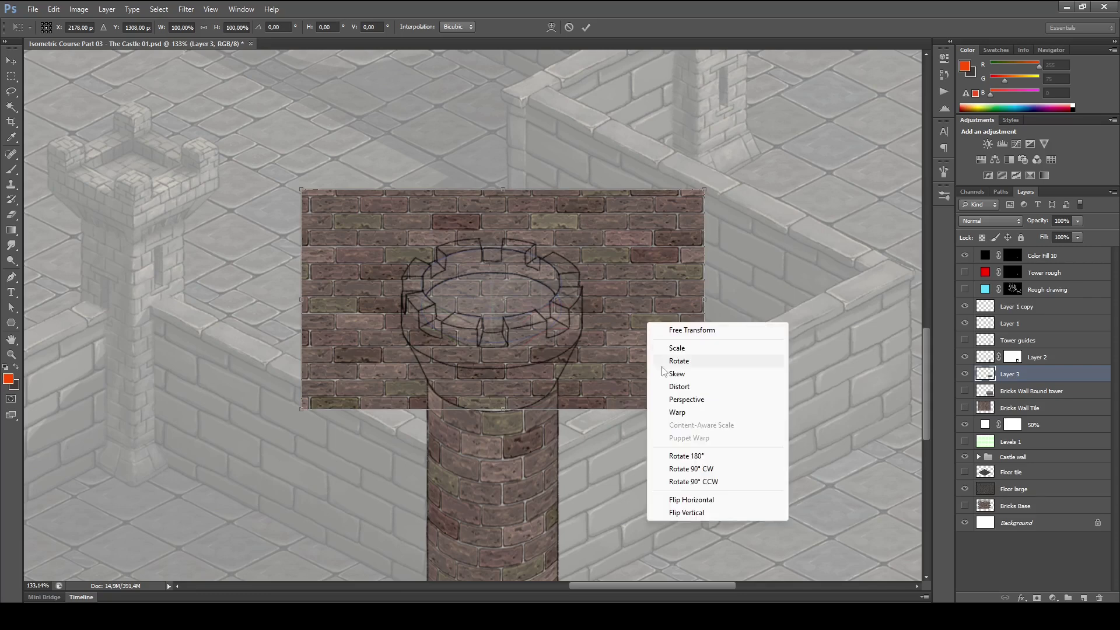
pyautogui.click(678, 413)
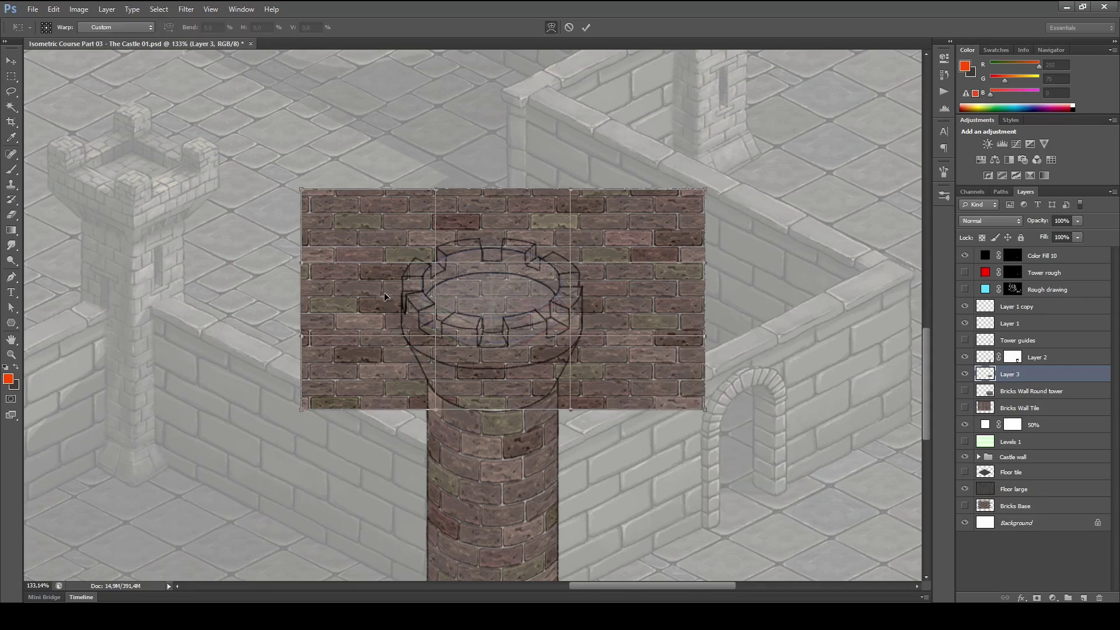
pyautogui.moveTo(495, 338); pyautogui.dragTo(503, 428)
pyautogui.moveTo(499, 250); pyautogui.dragTo(499, 268)
# - Pull the brick warp's upper left and lower left corners inward and curve its left side toward the crown
pyautogui.moveTo(334, 342); pyautogui.dragTo(426, 177)
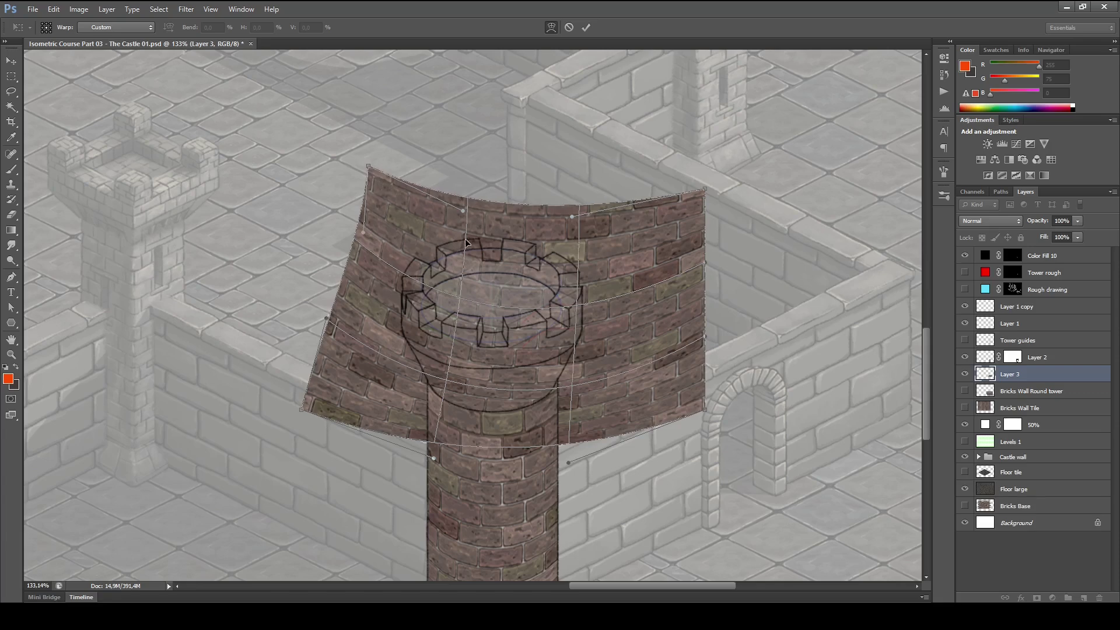
pyautogui.moveTo(465, 242); pyautogui.dragTo(432, 233)
pyautogui.moveTo(309, 400); pyautogui.dragTo(361, 391)
pyautogui.moveTo(433, 406); pyautogui.dragTo(418, 408)
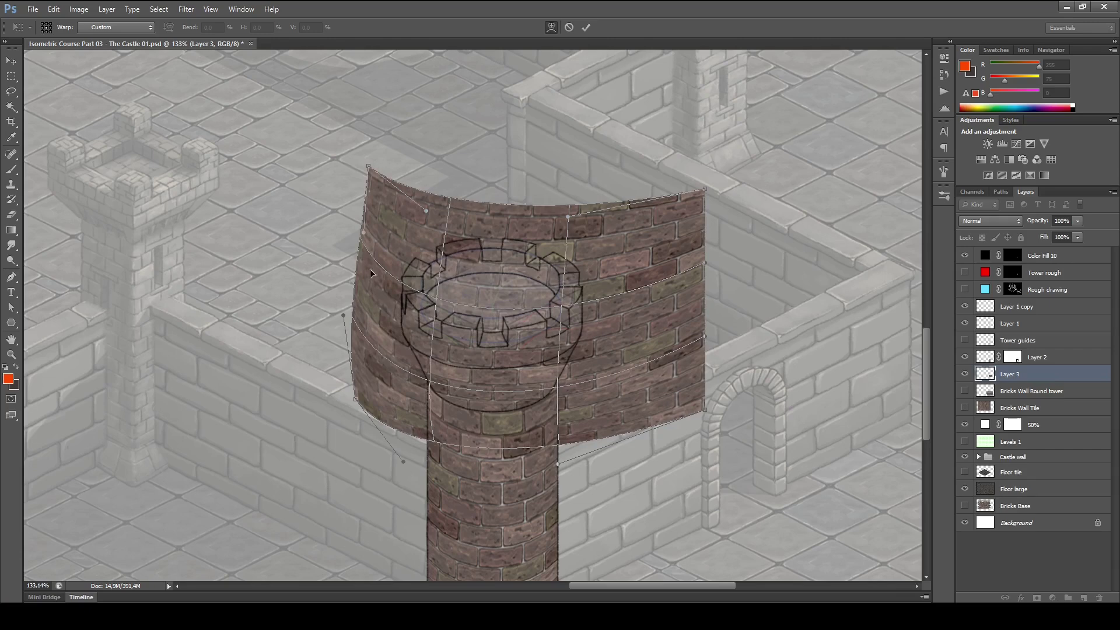
pyautogui.moveTo(370, 269); pyautogui.dragTo(373, 237)
pyautogui.moveTo(356, 400); pyautogui.dragTo(369, 373)
pyautogui.moveTo(410, 340); pyautogui.dragTo(425, 362)
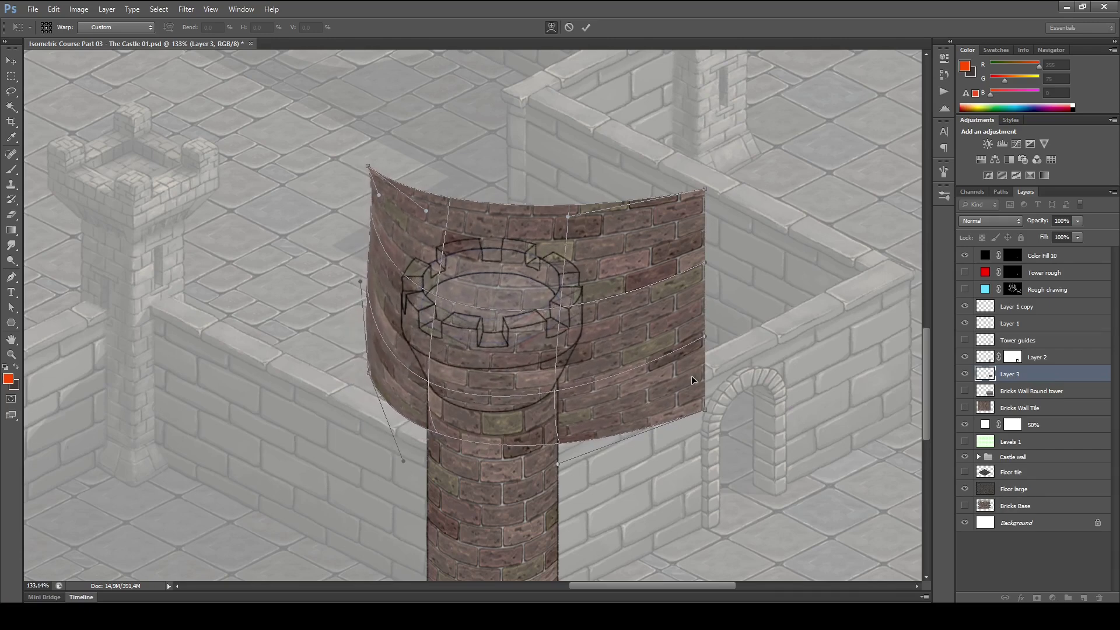
# - Pull the brick warp's right corners and side inward and even out the brick rows across the crown
pyautogui.moveTo(691, 377); pyautogui.dragTo(667, 341)
pyautogui.moveTo(676, 400); pyautogui.dragTo(659, 411)
pyautogui.moveTo(704, 189); pyautogui.dragTo(659, 196)
pyautogui.moveTo(657, 268); pyautogui.dragTo(640, 280)
pyautogui.moveTo(507, 369); pyautogui.dragTo(528, 369)
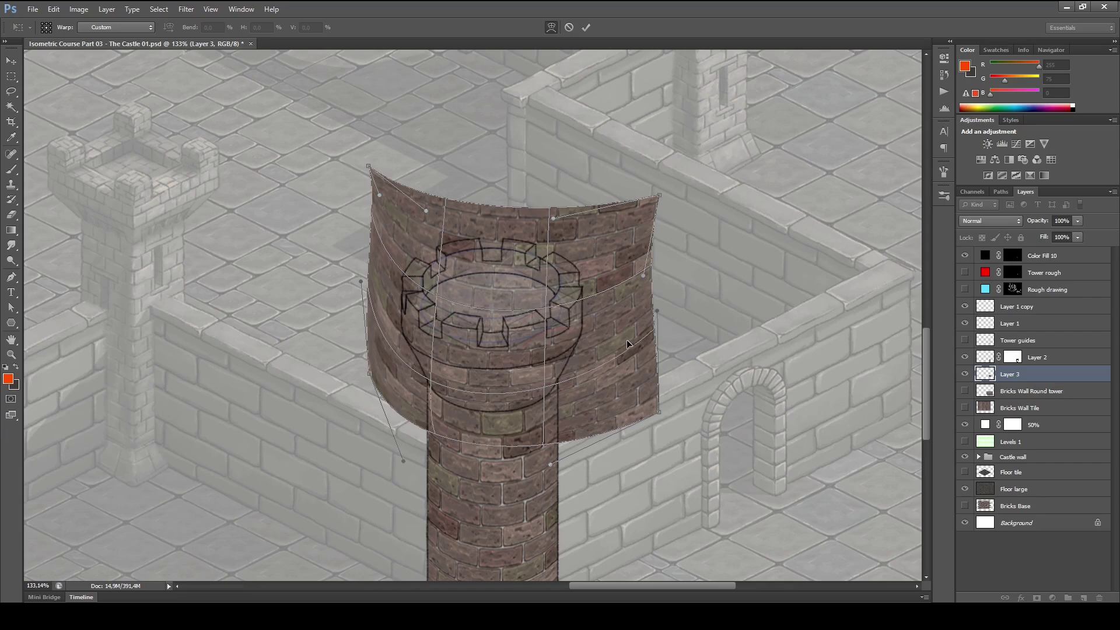
pyautogui.moveTo(627, 340); pyautogui.dragTo(626, 335)
pyautogui.moveTo(407, 354); pyautogui.dragTo(409, 357)
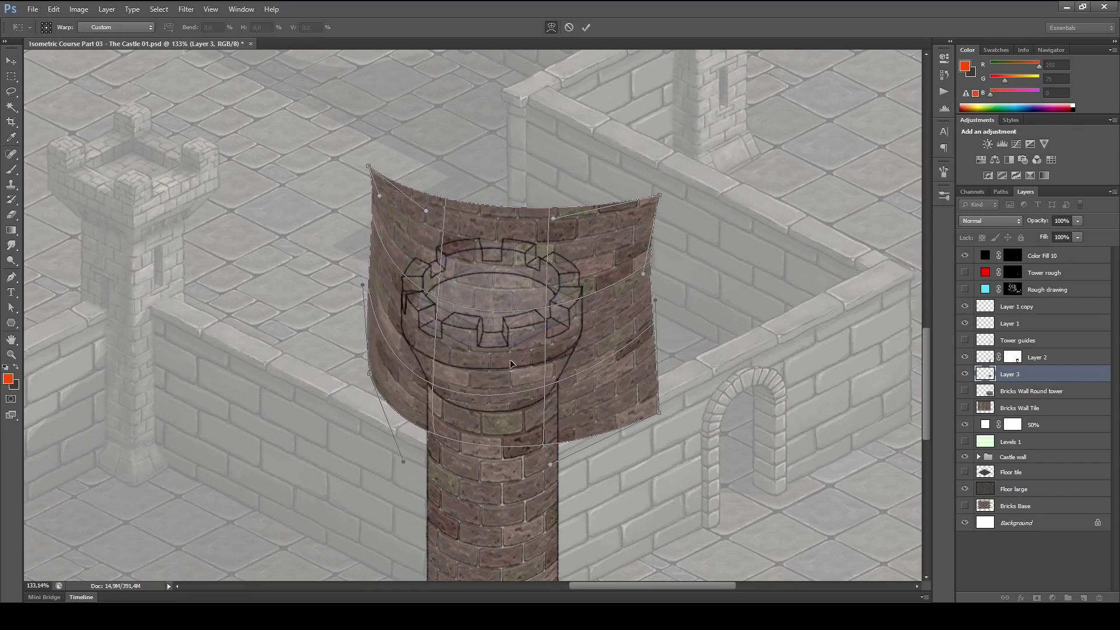
pyautogui.moveTo(578, 344); pyautogui.dragTo(578, 342)
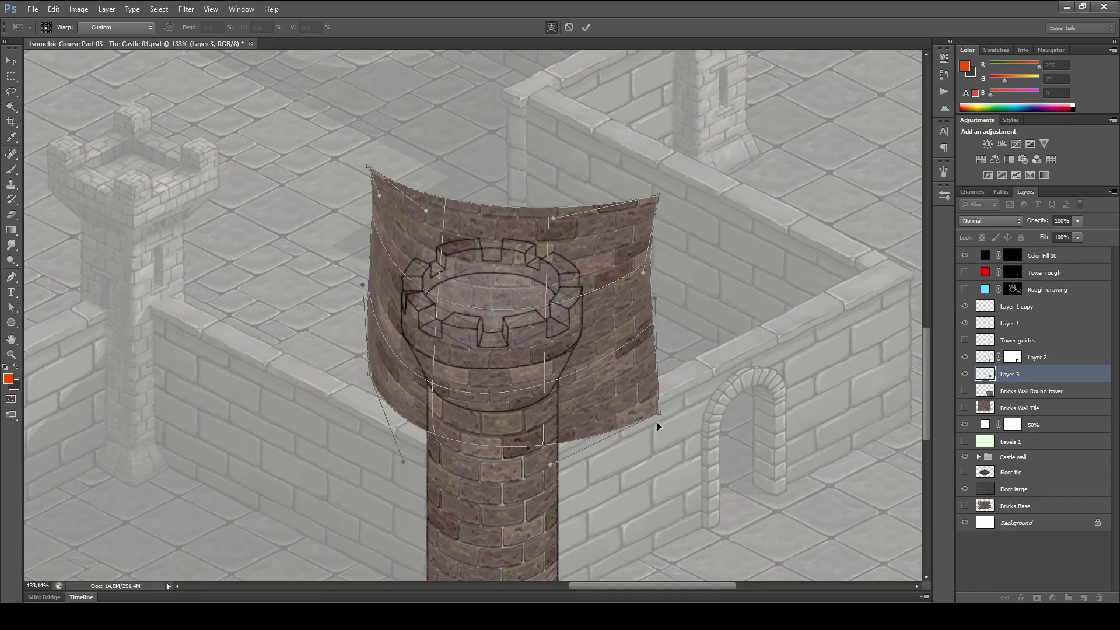
pyautogui.moveTo(658, 412); pyautogui.dragTo(630, 401)
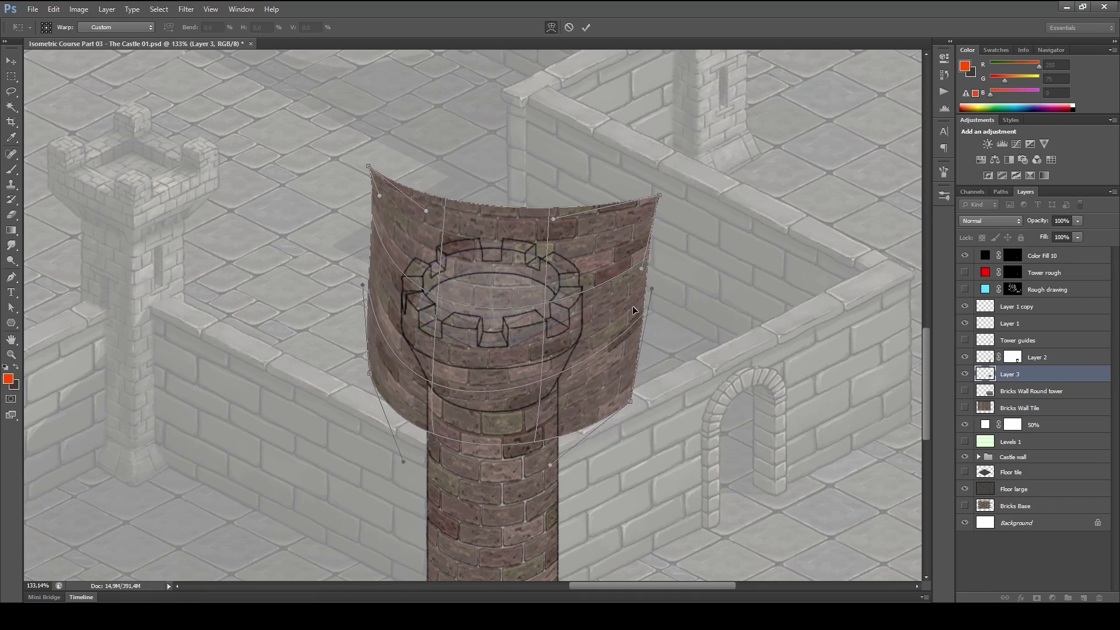
# - Narrow the brick warp on both sides, raise its two upper corners to steepen the curve, and apply the warp
pyautogui.moveTo(544, 349); pyautogui.dragTo(432, 407)
pyautogui.moveTo(369, 165); pyautogui.dragTo(390, 162)
pyautogui.moveTo(660, 195); pyautogui.dragTo(623, 178)
pyautogui.moveTo(630, 401); pyautogui.dragTo(618, 400)
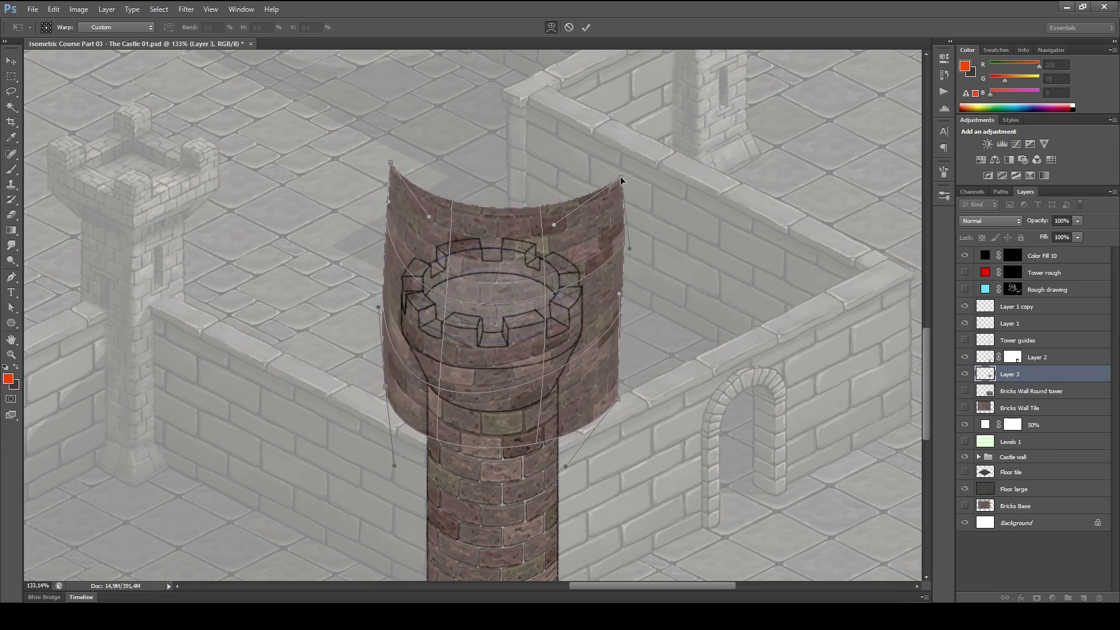
pyautogui.moveTo(622, 179); pyautogui.dragTo(615, 115)
pyautogui.moveTo(390, 163); pyautogui.dragTo(398, 133)
pyautogui.moveTo(565, 467); pyautogui.dragTo(580, 407)
pyautogui.press('Return')
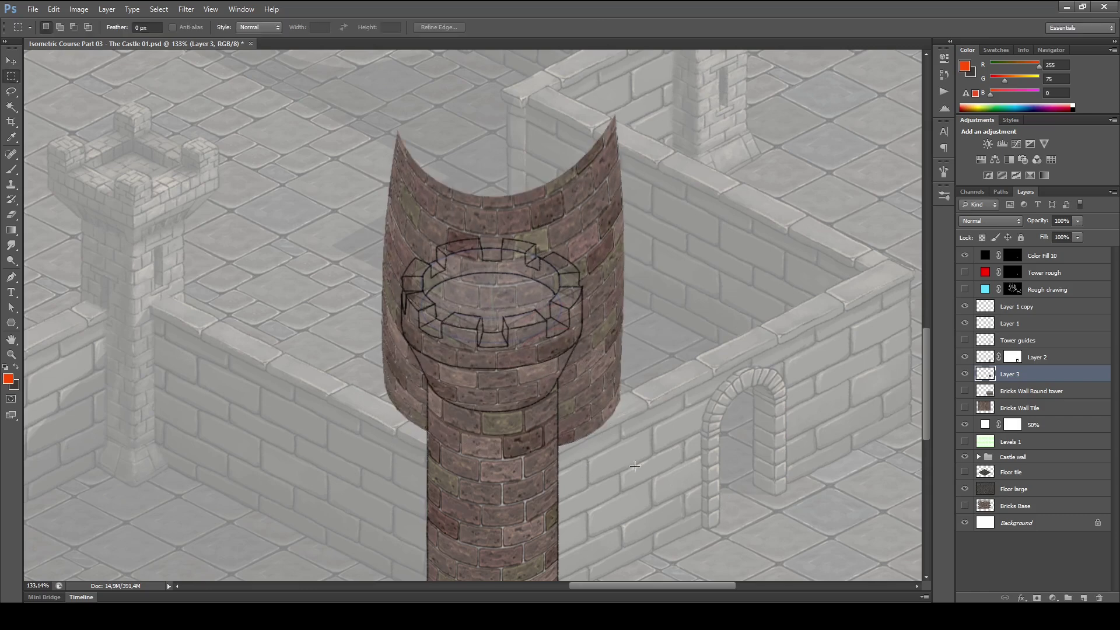
# - Add a layer mask to Layer 3 and invert it to hide all of the warped crown bricks
pyautogui.click(1038, 599)
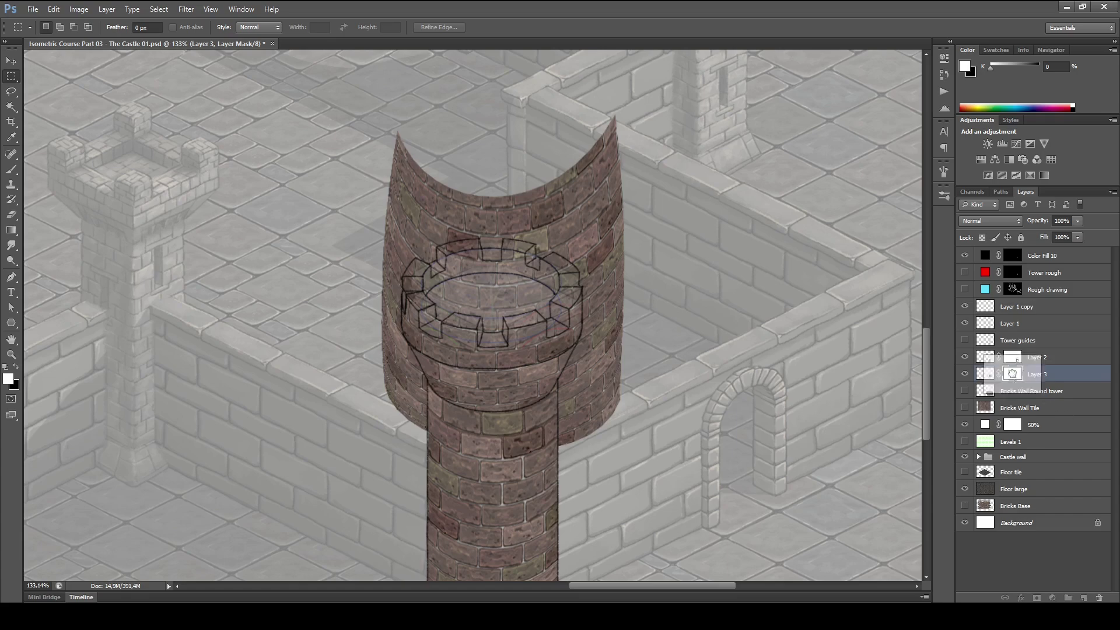
pyautogui.hotkey('ctrl', 'i')
pyautogui.press('z')
pyautogui.moveTo(523, 344); pyautogui.dragTo(655, 392)
pyautogui.moveTo(711, 368); pyautogui.dragTo(691, 369)
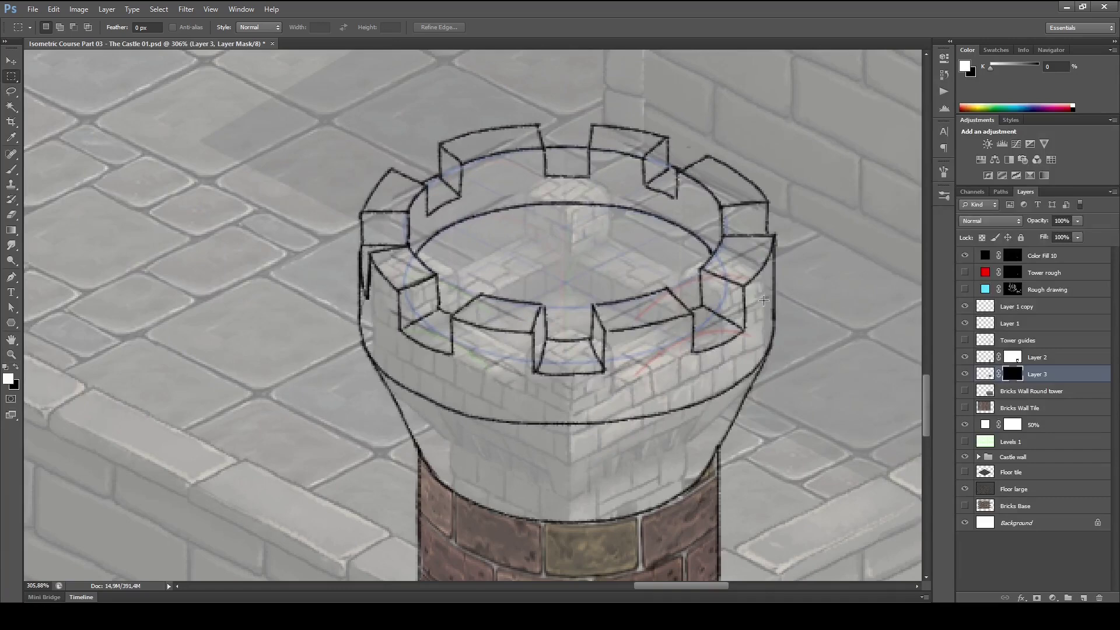
# - Reveal the bricks on Layer 3's mask along the crown's outer front band and merlon faces using a small Eraser brush
pyautogui.press('e')
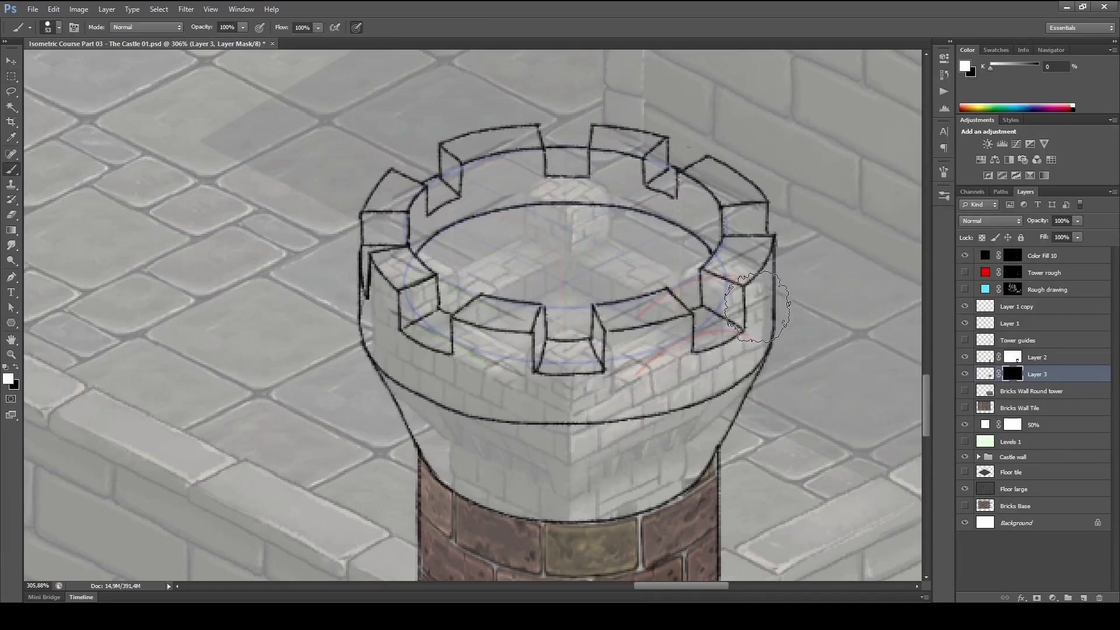
pyautogui.press('[')
pyautogui.press('[')
pyautogui.press('[')
pyautogui.press('[')
pyautogui.press('[')
pyautogui.press('[')
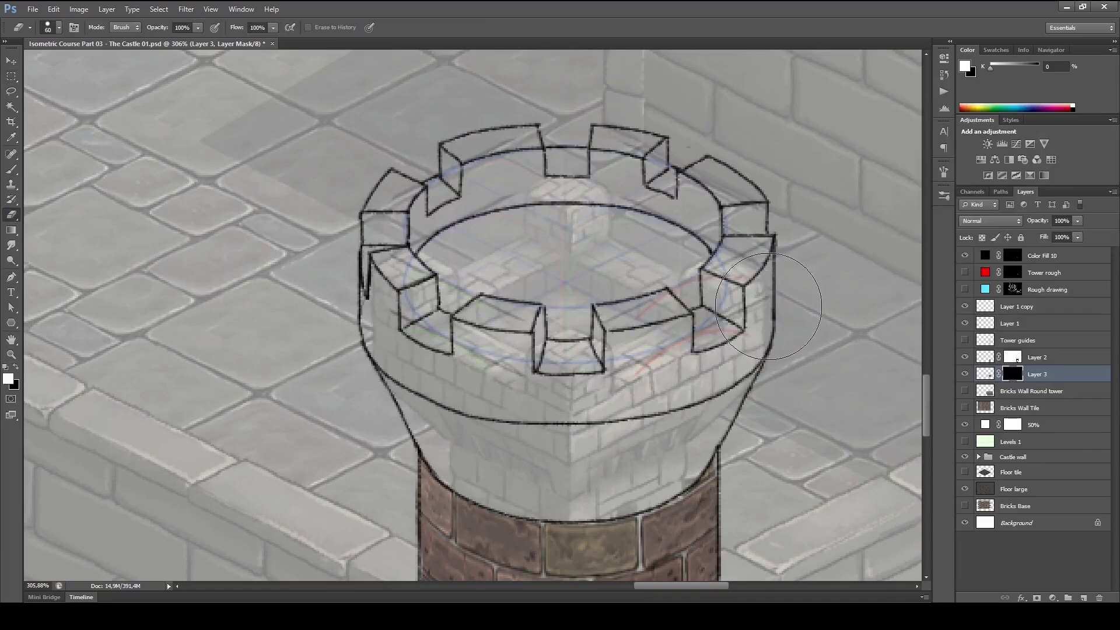
pyautogui.press('x')
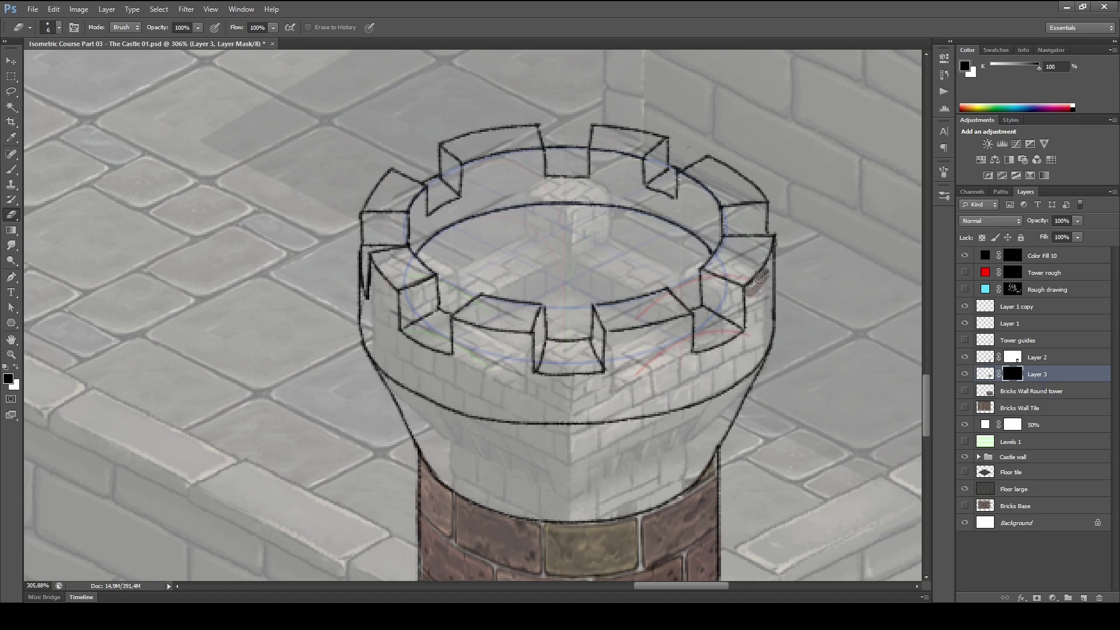
pyautogui.moveTo(768, 257)
pyautogui.mouseDown()
pyautogui.moveTo(765, 342)
pyautogui.moveTo(641, 364)
pyautogui.mouseUp()
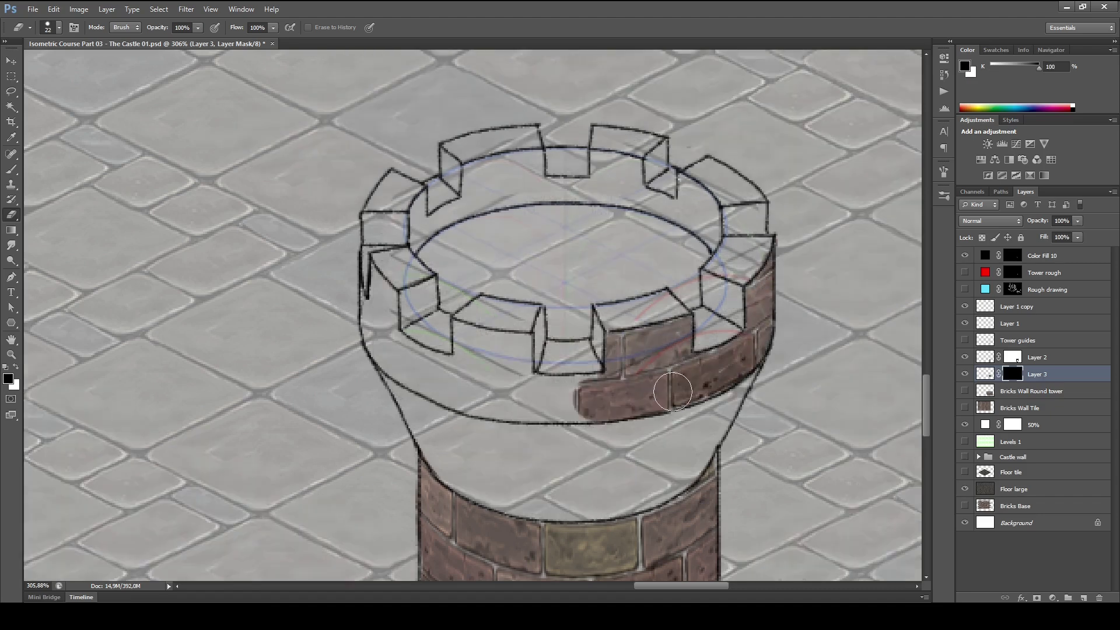
pyautogui.moveTo(671, 388); pyautogui.dragTo(460, 344)
pyautogui.press('x')
pyautogui.moveTo(451, 292)
pyautogui.mouseDown()
pyautogui.moveTo(403, 373)
pyautogui.moveTo(654, 402)
pyautogui.mouseUp()
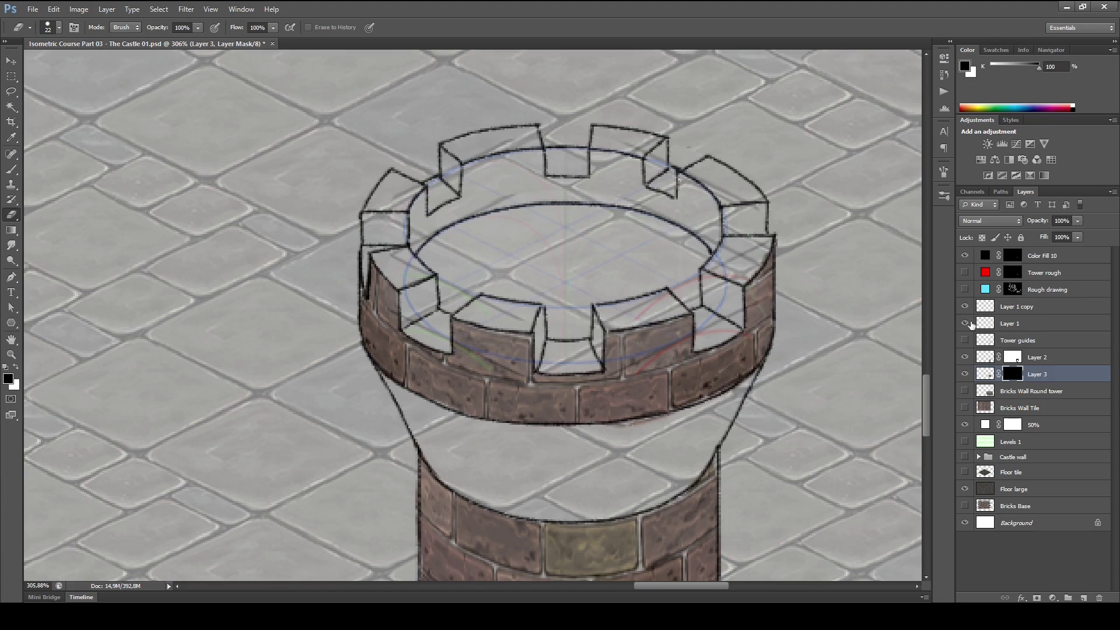
# - Delete the guide layers Layer 1 copy, Layer 1 and Tower guides
pyautogui.click(1044, 308)
pyautogui.keyDown('shift'); pyautogui.click(1038, 325); pyautogui.keyUp('shift')
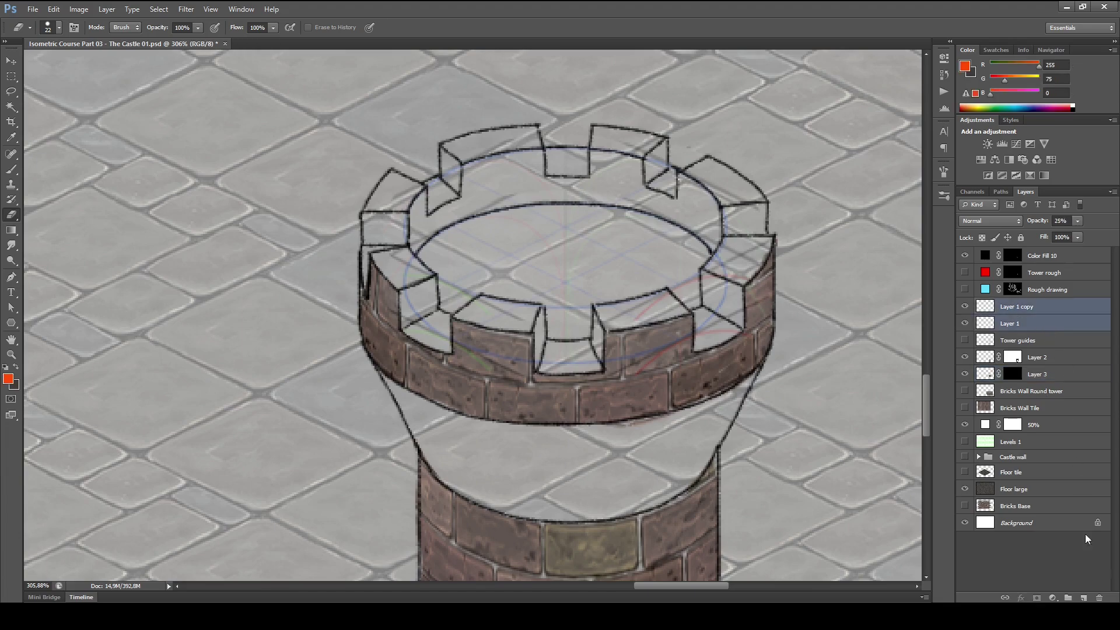
pyautogui.click(1099, 597)
pyautogui.moveTo(791, 400)
pyautogui.mouseDown()
pyautogui.moveTo(724, 405)
pyautogui.moveTo(759, 385)
pyautogui.moveTo(727, 395)
pyautogui.moveTo(736, 479)
pyautogui.mouseUp()
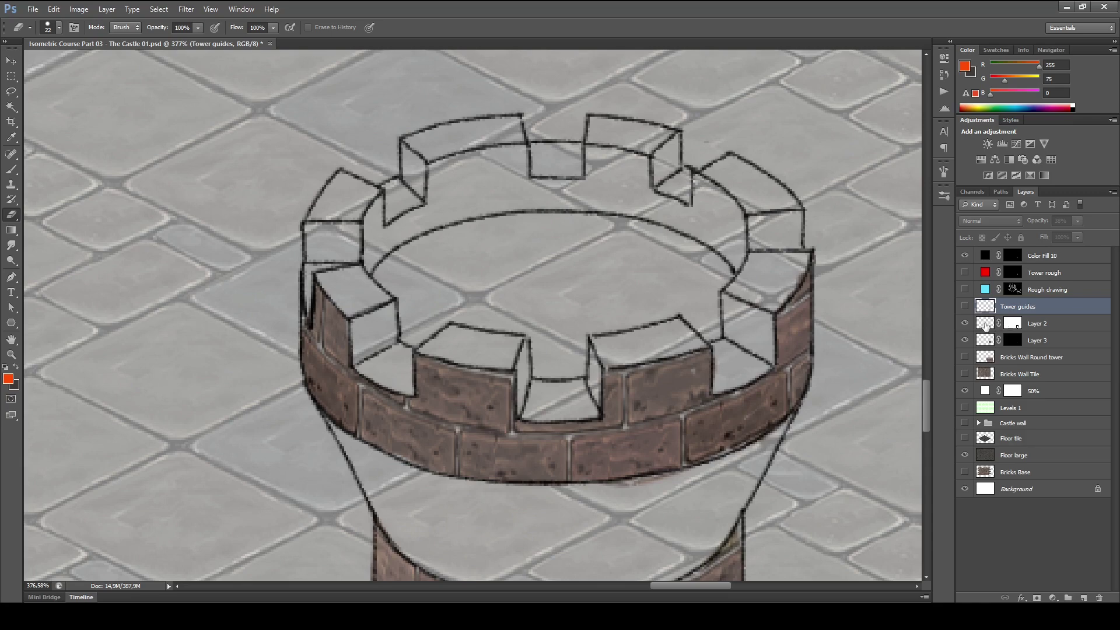
pyautogui.click(964, 307)
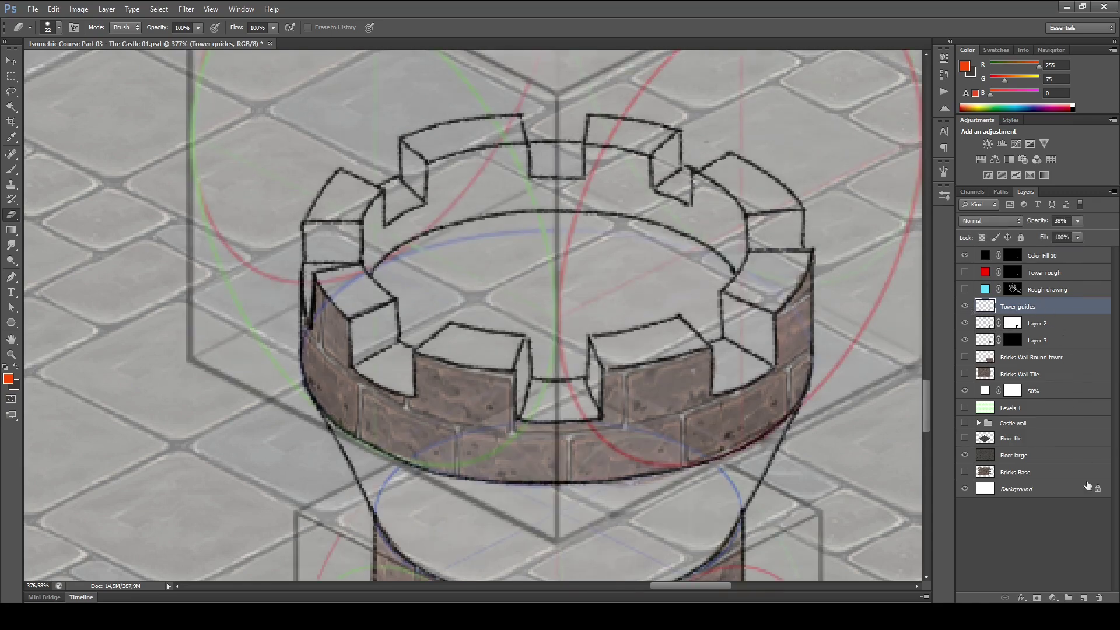
pyautogui.click(1100, 598)
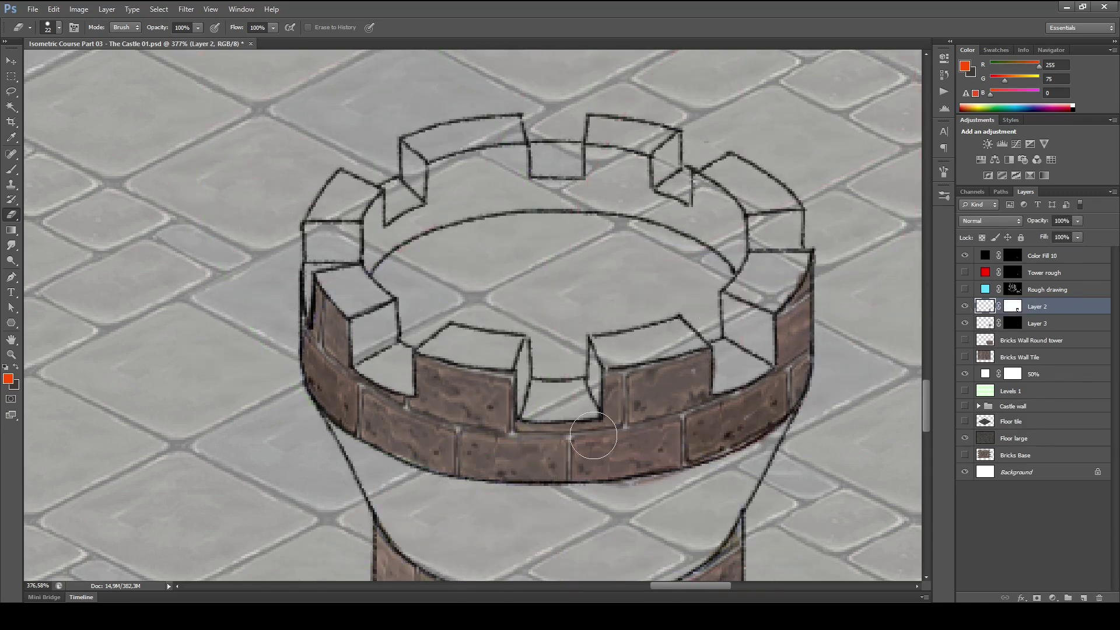
# - Check which bricks belong to Layer 3 by toggling its visibility, and merge Layer 2 and Layer 3 into one layer
pyautogui.scroll(-5, 593, 435)
pyautogui.scroll(5, 629, 358)
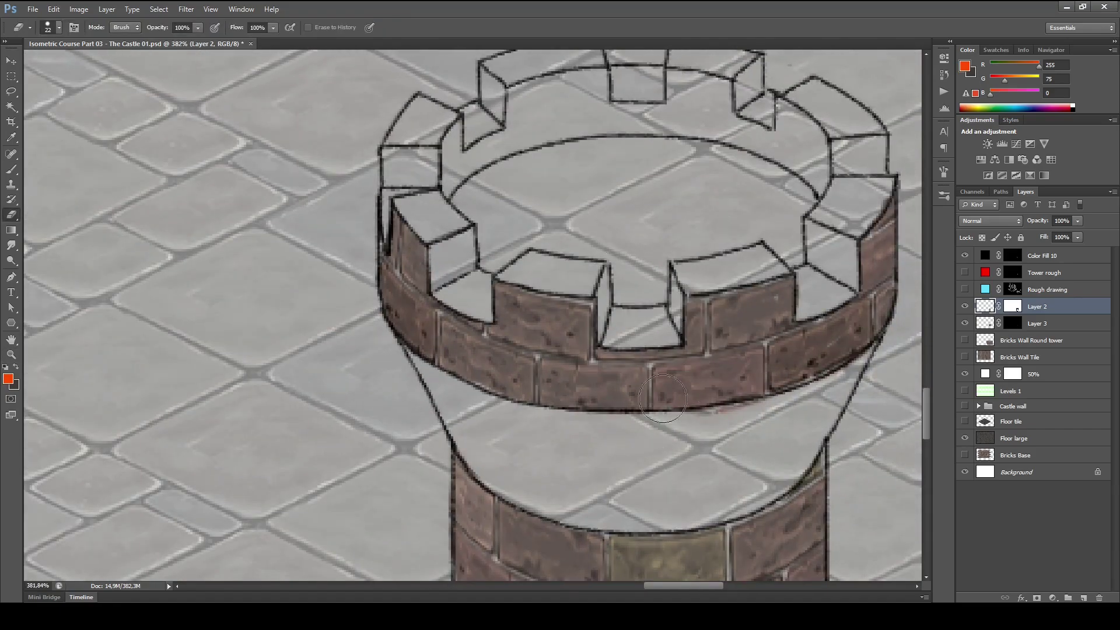
pyautogui.moveTo(780, 448); pyautogui.dragTo(751, 432)
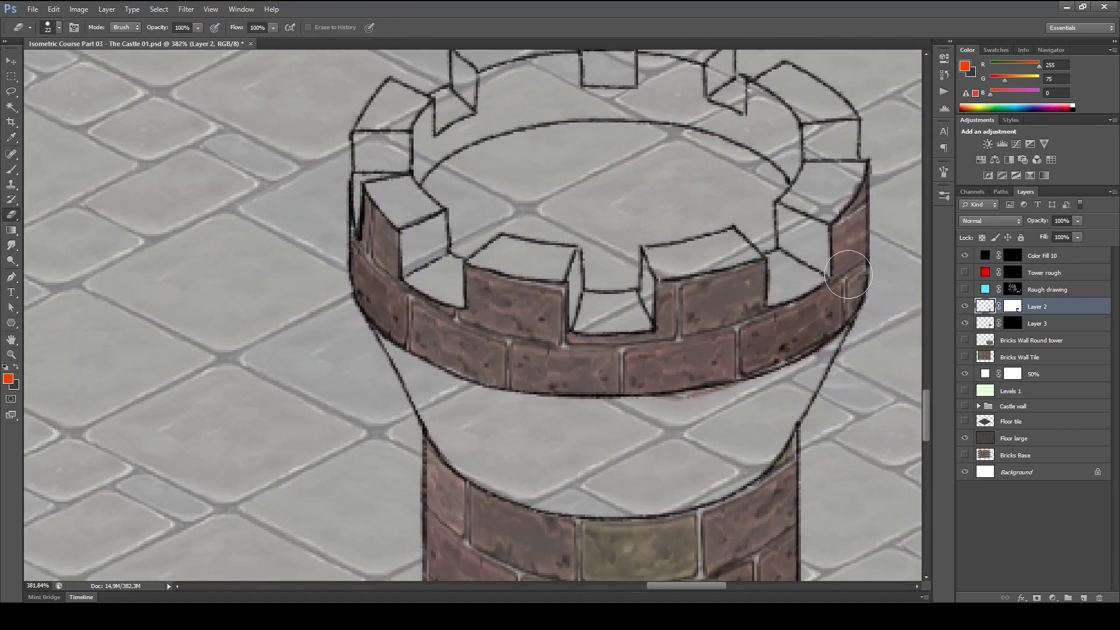
pyautogui.click(965, 322)
pyautogui.click(966, 322)
pyautogui.click(965, 323)
pyautogui.click(966, 322)
pyautogui.keyDown('shift'); pyautogui.click(1060, 324); pyautogui.keyUp('shift')
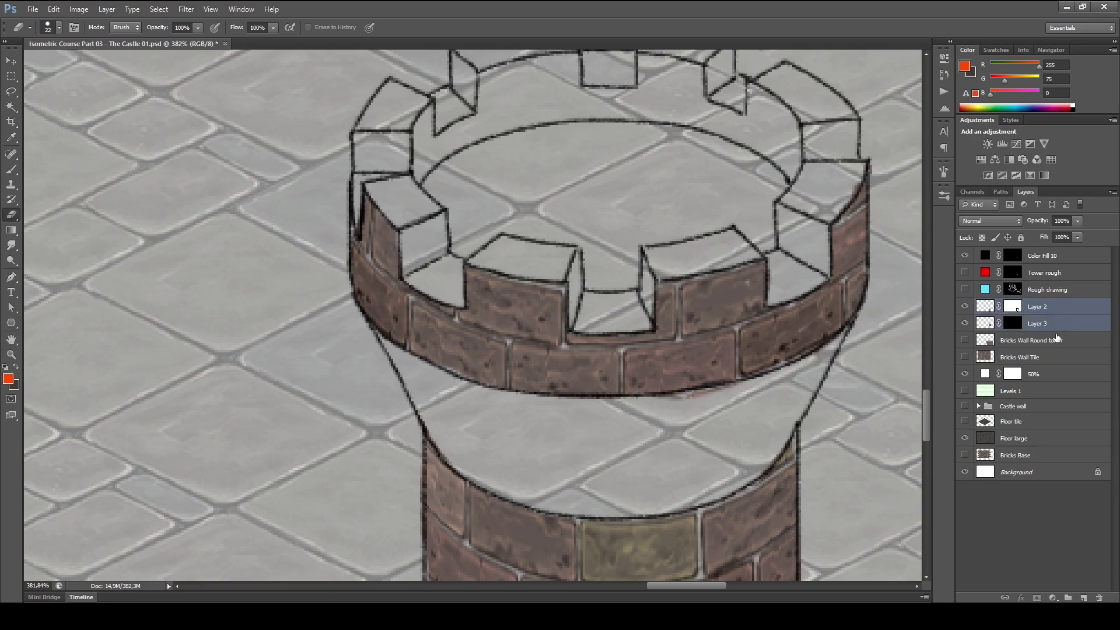
pyautogui.hotkey('ctrl', 'e')
pyautogui.press('z')
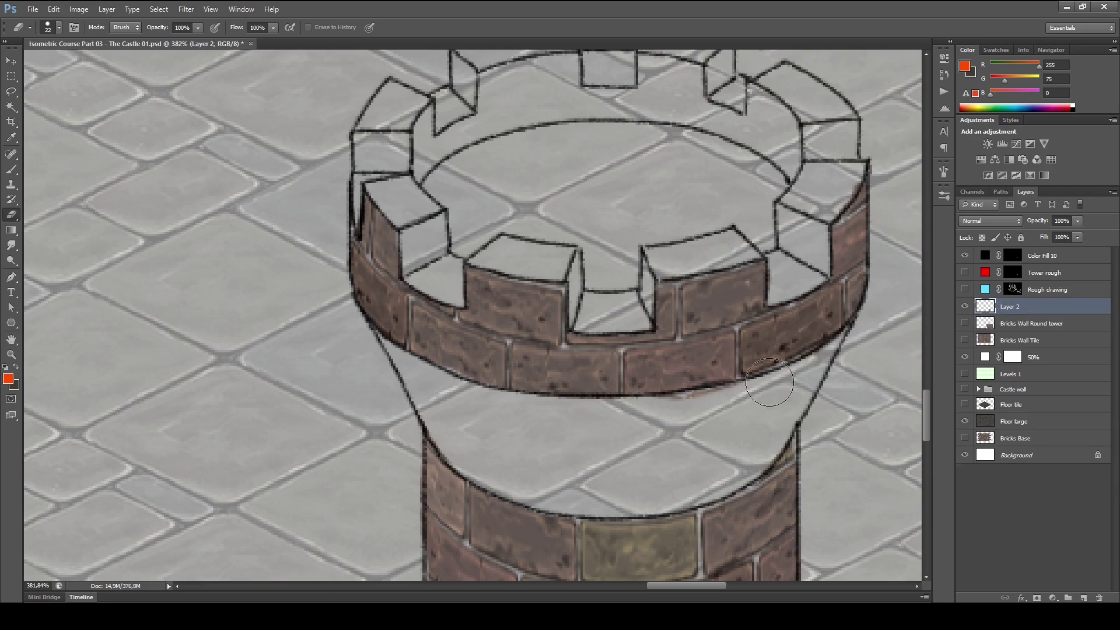
pyautogui.moveTo(755, 434); pyautogui.dragTo(703, 393)
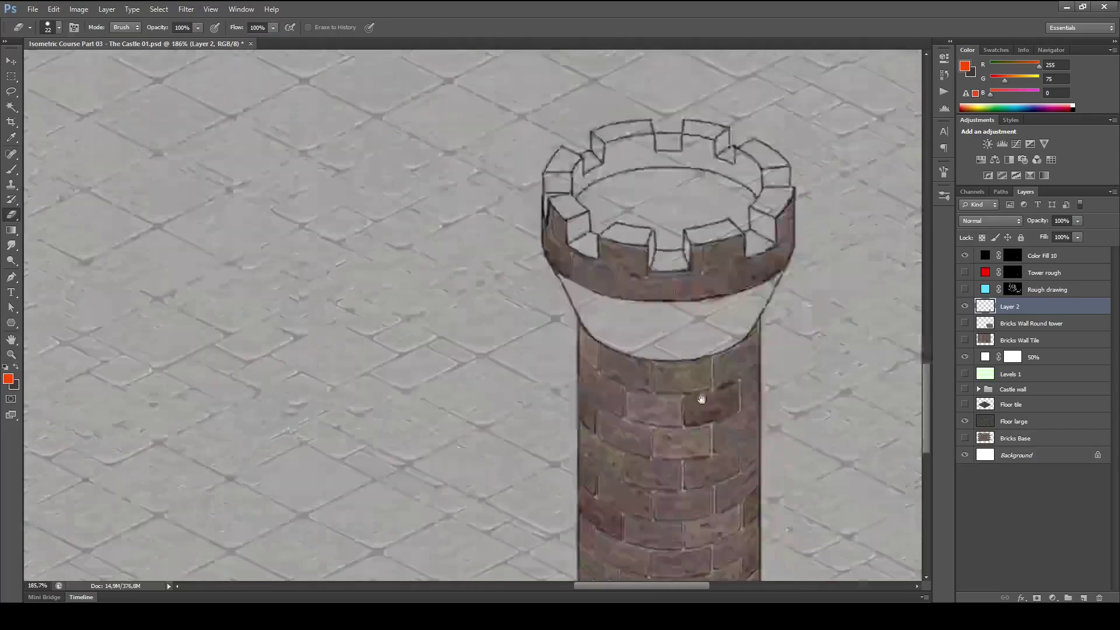
# - Sample a brown brick tone from the crown, outline the tapered band beneath it with the Lasso tool, and fill it on Layer 2
pyautogui.scroll(-5, 697, 315)
pyautogui.scroll(5, 686, 361)
pyautogui.press('e')
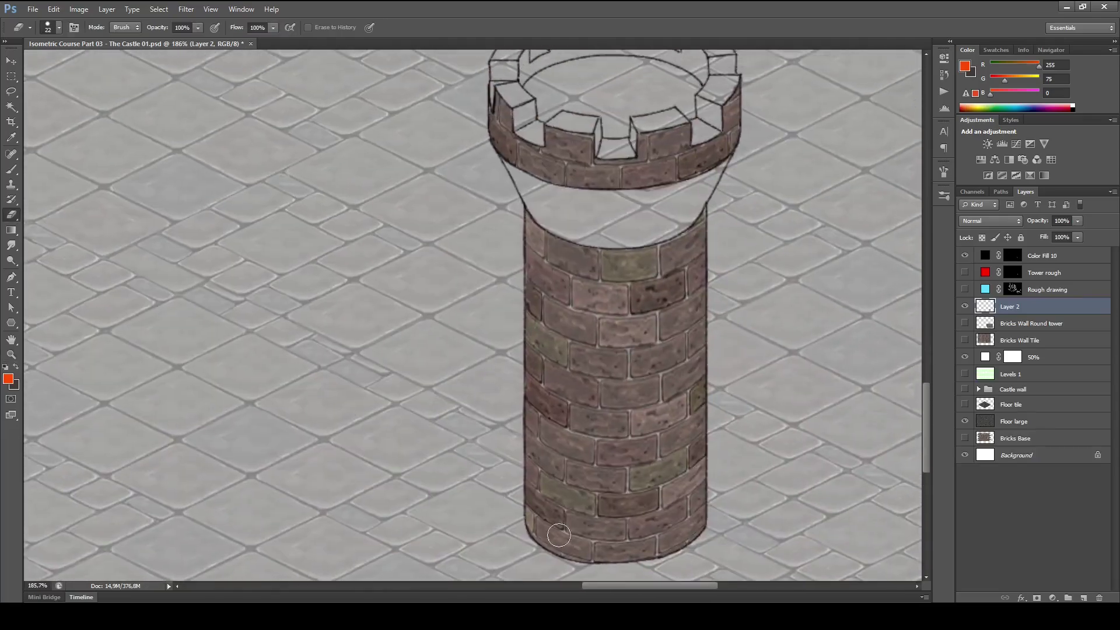
pyautogui.press('z')
pyautogui.moveTo(676, 331)
pyautogui.mouseDown()
pyautogui.moveTo(718, 333)
pyautogui.moveTo(723, 374)
pyautogui.moveTo(659, 390)
pyautogui.moveTo(680, 380)
pyautogui.mouseUp()
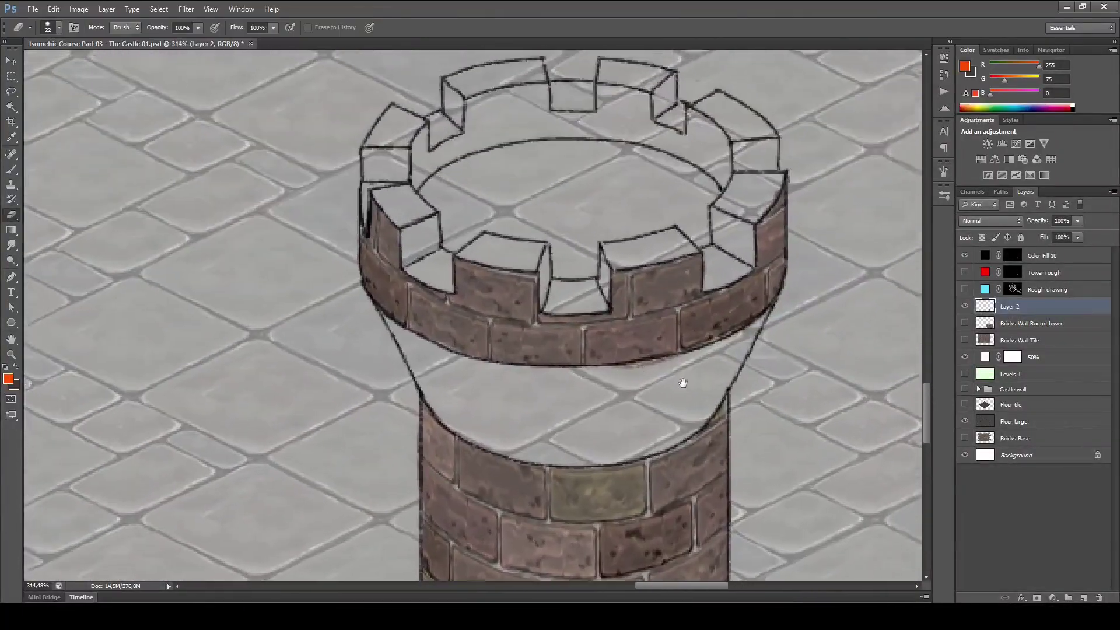
pyautogui.press('e')
pyautogui.press('b')
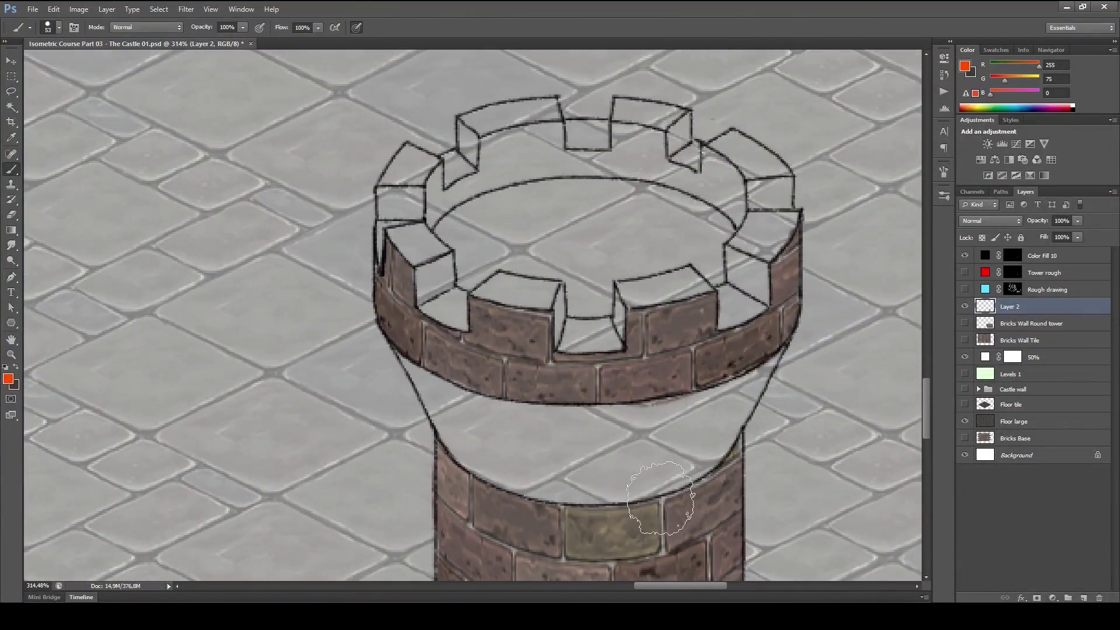
pyautogui.press('[')
pyautogui.keyDown('alt'); pyautogui.click(682, 372); pyautogui.keyUp('alt')
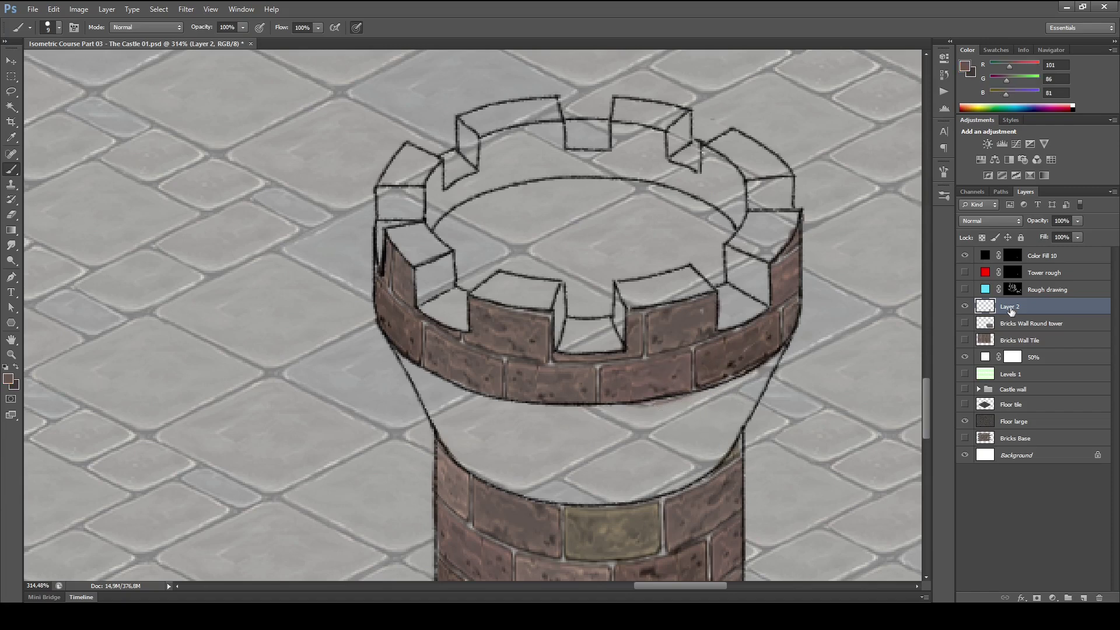
pyautogui.press('l')
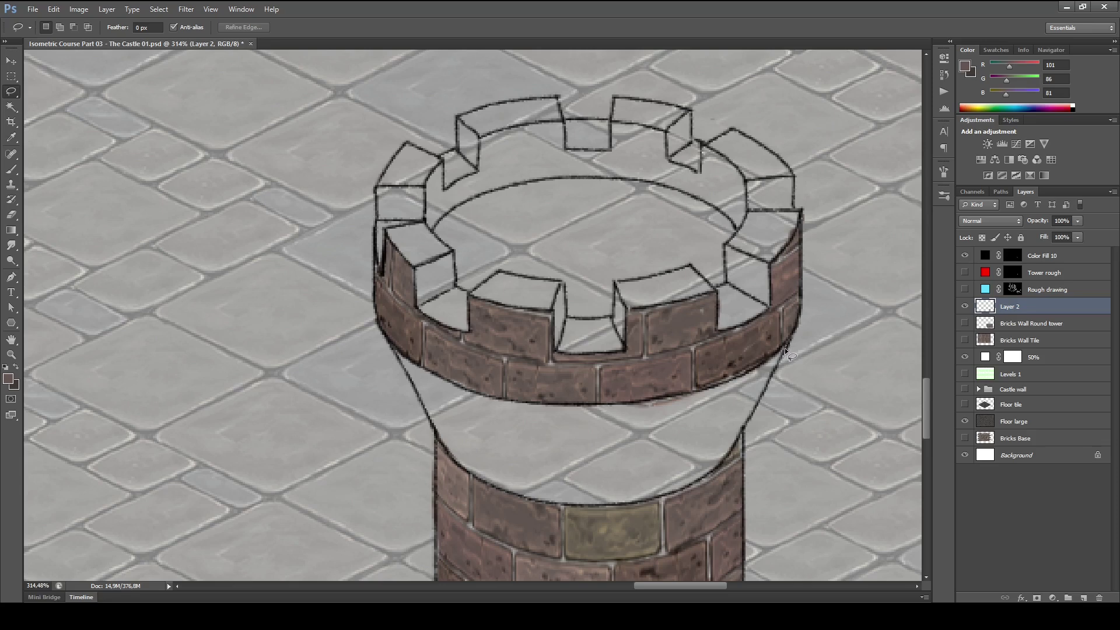
pyautogui.moveTo(728, 453); pyautogui.dragTo(390, 341)
pyautogui.press('b')
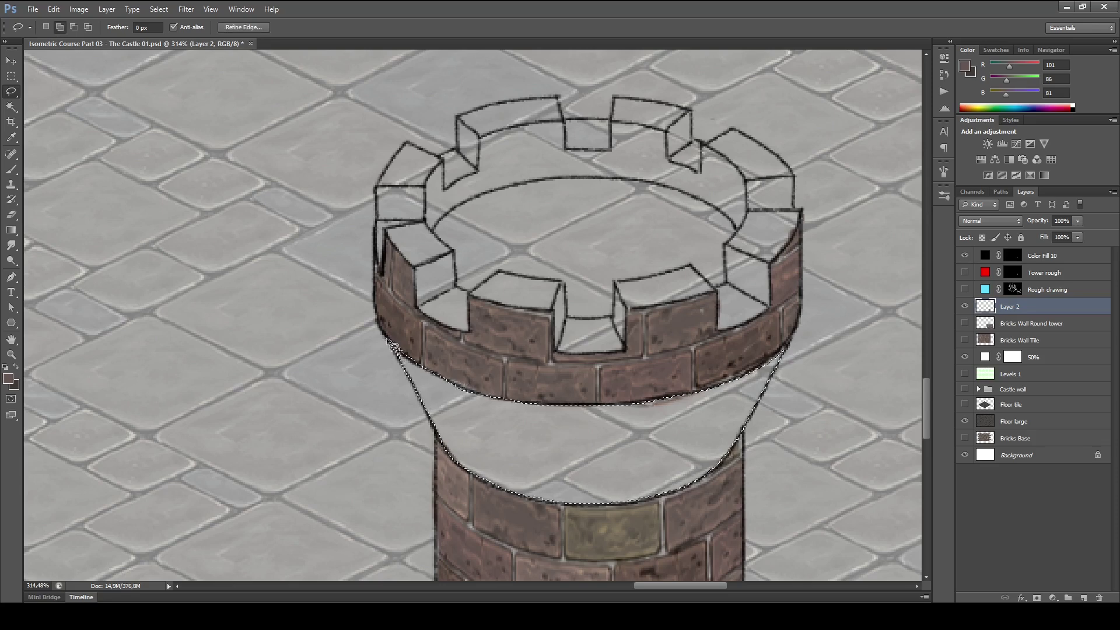
pyautogui.hotkey('alt', 'BackSpace')
# - Shade the filled tapered band with curved horizontal strokes and a lighter ledge line across its middle, and clear the selection
pyautogui.moveTo(537, 458)
pyautogui.mouseDown()
pyautogui.moveTo(435, 419)
pyautogui.moveTo(729, 432)
pyautogui.mouseUp()
pyautogui.moveTo(389, 344); pyautogui.dragTo(765, 366)
pyautogui.hotkey('ctrl', 'd')
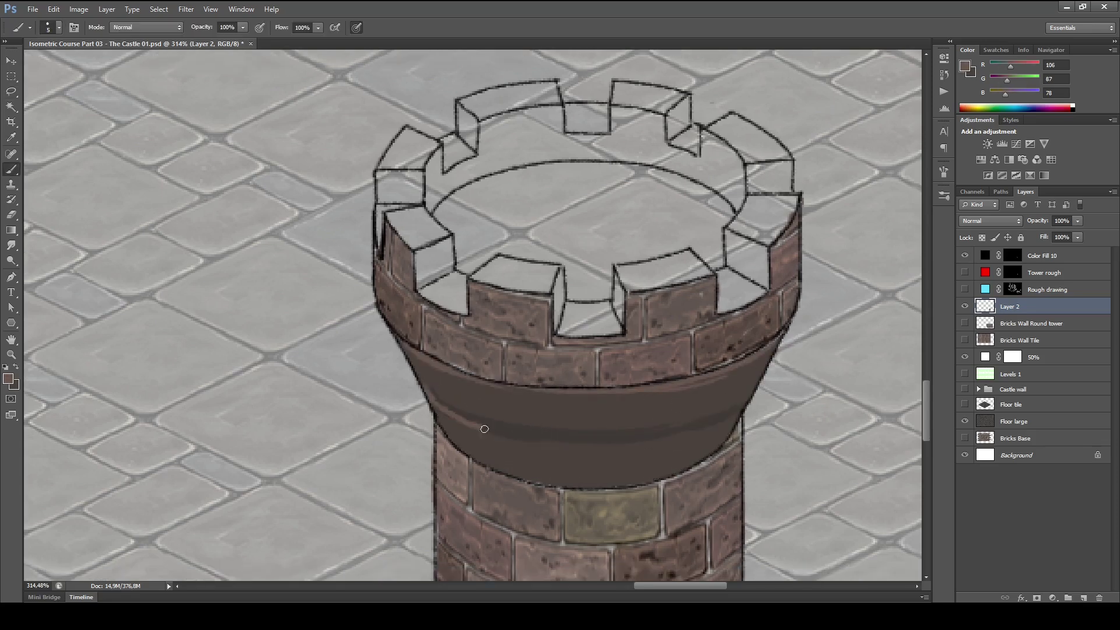
pyautogui.moveTo(431, 409); pyautogui.dragTo(752, 394)
# - Paint thin dark brown mortar lines with a small brush, dividing the tapered band into two courses of individual bricks
pyautogui.click(9, 379)
pyautogui.scroll(2, 846, 460)
pyautogui.press('[')
pyautogui.press('[')
pyautogui.press('[')
pyautogui.moveTo(239, 346)
pyautogui.mouseDown()
pyautogui.moveTo(628, 400)
pyautogui.moveTo(694, 372)
pyautogui.mouseUp()
pyautogui.moveTo(521, 543); pyautogui.dragTo(537, 525)
pyautogui.moveTo(439, 344); pyautogui.dragTo(443, 405)
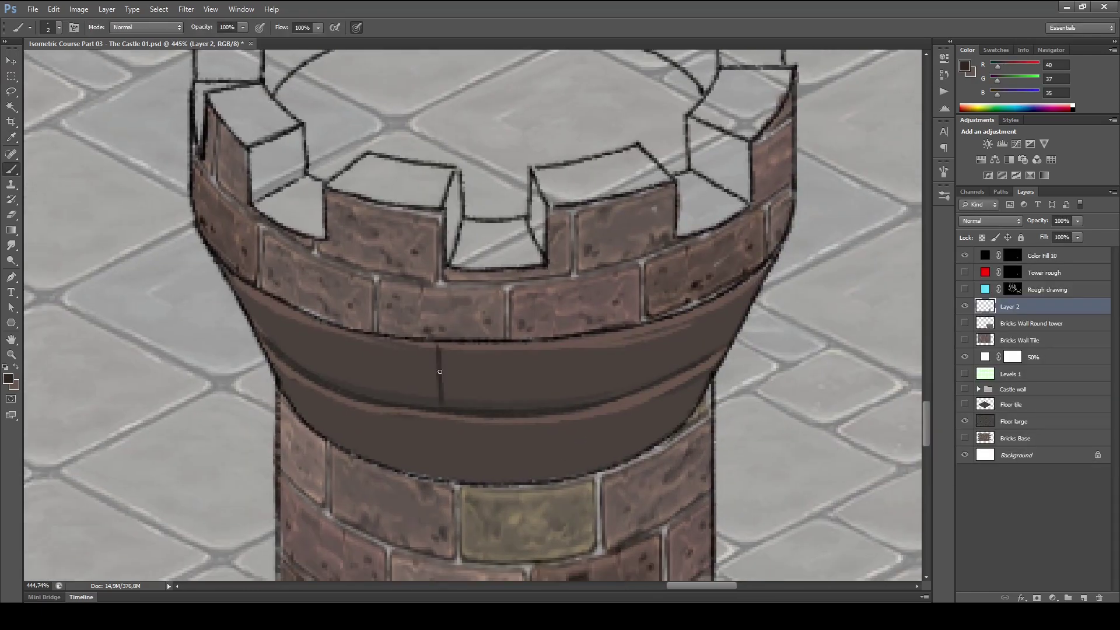
pyautogui.moveTo(308, 317); pyautogui.dragTo(321, 377)
pyautogui.moveTo(582, 339); pyautogui.dragTo(578, 405)
pyautogui.moveTo(701, 306); pyautogui.dragTo(685, 368)
pyautogui.moveTo(636, 394); pyautogui.dragTo(621, 461)
# - Sample a lighter brown and paint the faces and edges of the tapered band's bricks, turning on pressure-controlled opacity for the brush
pyautogui.keyDown('alt'); pyautogui.click(697, 402); pyautogui.keyUp('alt')
pyautogui.press(']')
pyautogui.press(']')
pyautogui.press(']')
pyautogui.press(']')
pyautogui.moveTo(671, 338); pyautogui.dragTo(595, 385)
pyautogui.moveTo(327, 344); pyautogui.dragTo(572, 397)
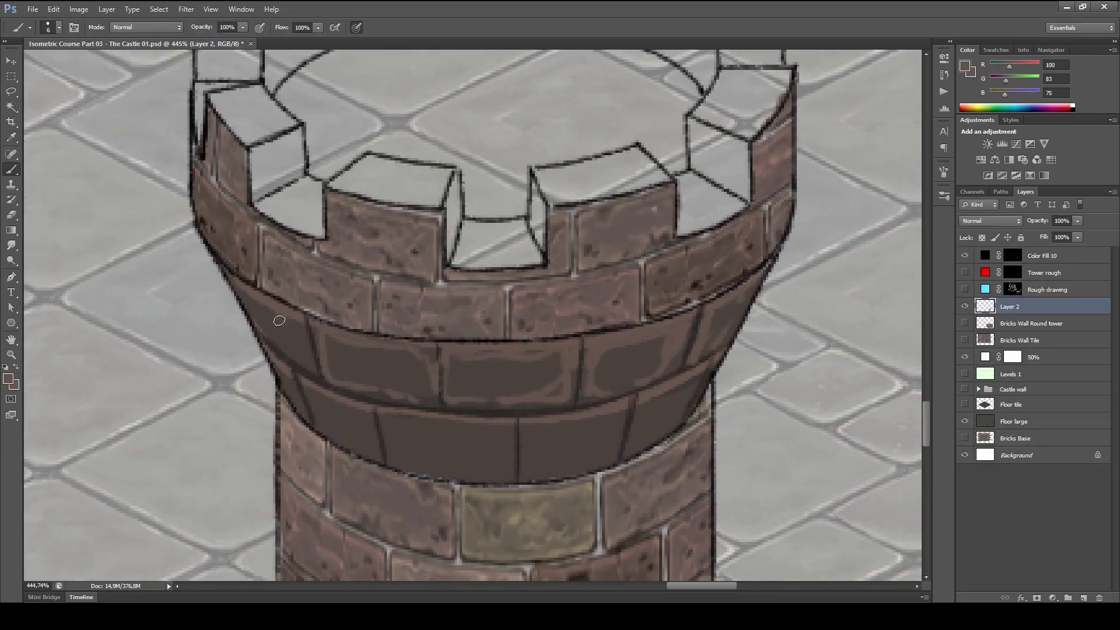
pyautogui.moveTo(274, 315)
pyautogui.mouseDown()
pyautogui.moveTo(525, 467)
pyautogui.moveTo(657, 370)
pyautogui.moveTo(338, 423)
pyautogui.mouseUp()
pyautogui.click(260, 27)
pyautogui.press(']')
pyautogui.press(']')
pyautogui.press(']')
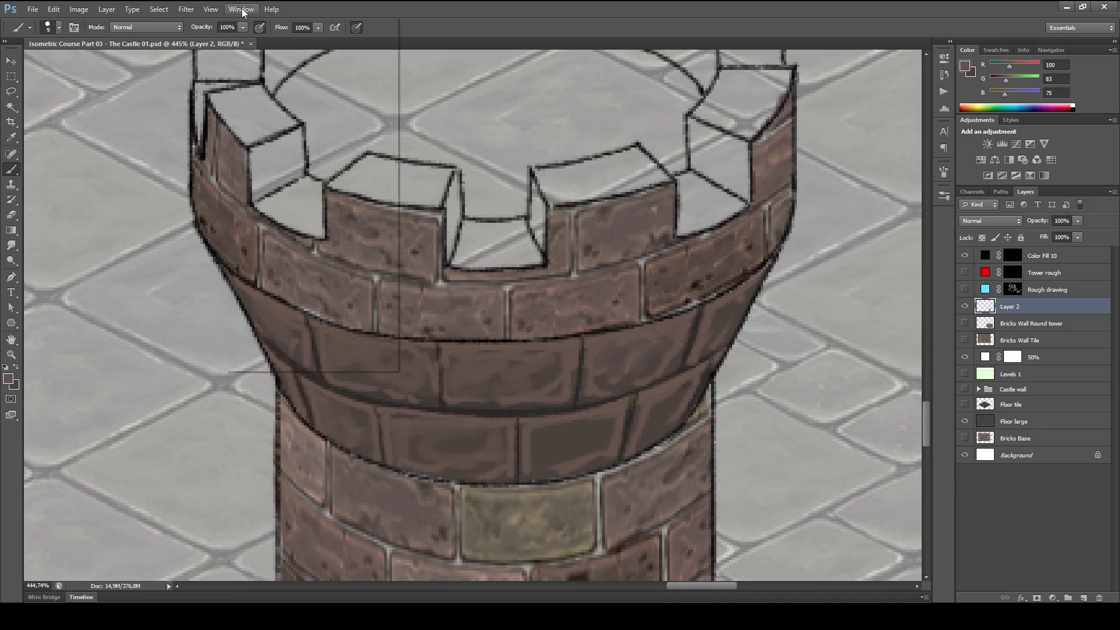
# - Open a second window of the same document and place it beside the main canvas with the whole tower in view
pyautogui.click(242, 9)
pyautogui.click(444, 280)
pyautogui.moveTo(588, 428); pyautogui.dragTo(260, 548)
pyautogui.scroll(4, 168, 298)
pyautogui.click(695, 350)
# - Paint warm, lighter pinkish-brown highlights over the faces and edges of both brick courses in the tapered band
pyautogui.moveTo(549, 446); pyautogui.dragTo(597, 437)
pyautogui.moveTo(545, 394)
pyautogui.mouseDown()
pyautogui.moveTo(628, 394)
pyautogui.moveTo(659, 359)
pyautogui.moveTo(776, 344)
pyautogui.mouseUp()
pyautogui.keyDown('alt'); pyautogui.click(627, 327); pyautogui.keyUp('alt')
pyautogui.press('[')
pyautogui.press('[')
pyautogui.press('[')
pyautogui.press('[')
pyautogui.press('[')
pyautogui.moveTo(379, 335); pyautogui.dragTo(428, 336)
pyautogui.moveTo(449, 424); pyautogui.dragTo(495, 460)
pyautogui.moveTo(525, 432); pyautogui.dragTo(477, 423)
pyautogui.moveTo(609, 434); pyautogui.dragTo(700, 408)
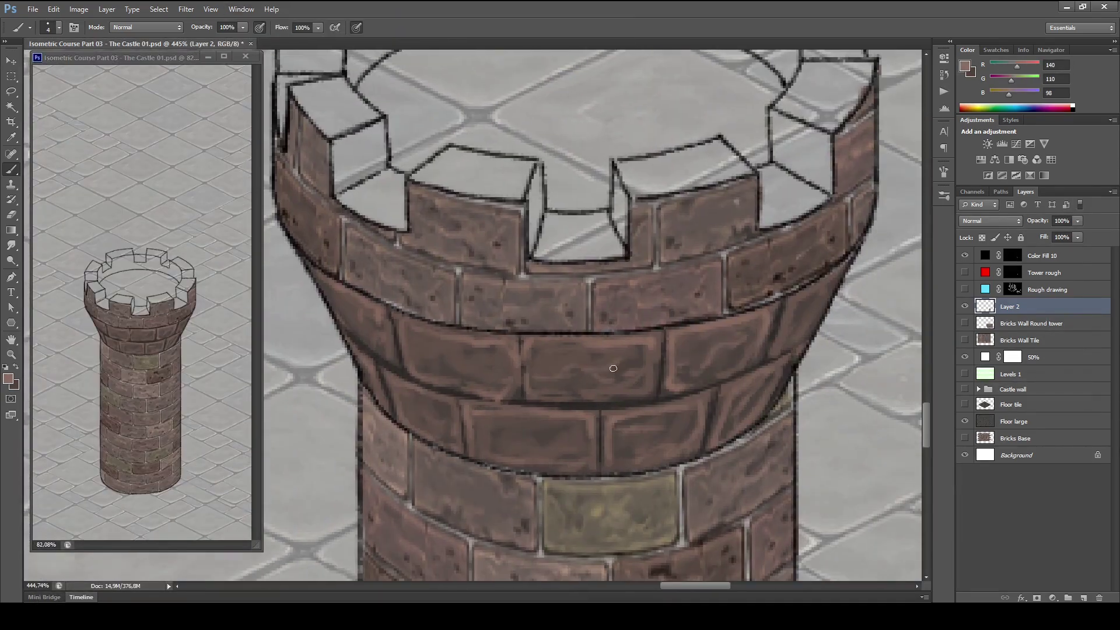
# - Choose a near-black brush color and deepen the joints between the tapered band's bricks with a smaller brush
pyautogui.press('x')
pyautogui.click(8, 379)
pyautogui.click(815, 408)
pyautogui.click(1071, 273)
pyautogui.press('[')
pyautogui.press('[')
pyautogui.moveTo(664, 332); pyautogui.dragTo(599, 473)
pyautogui.moveTo(525, 374)
pyautogui.mouseDown()
pyautogui.moveTo(616, 380)
pyautogui.moveTo(609, 401)
pyautogui.mouseUp()
pyautogui.moveTo(515, 329); pyautogui.dragTo(518, 367)
pyautogui.moveTo(792, 331); pyautogui.dragTo(791, 365)
# - Add cracks, pits and small highlights to the tapered band's bricks, alternating between the dark and light brush colors
pyautogui.press('x')
pyautogui.moveTo(687, 431)
pyautogui.mouseDown()
pyautogui.moveTo(655, 480)
pyautogui.moveTo(657, 466)
pyautogui.mouseUp()
pyautogui.moveTo(680, 443)
pyautogui.mouseDown()
pyautogui.moveTo(609, 440)
pyautogui.moveTo(589, 423)
pyautogui.mouseUp()
pyautogui.press('x')
pyautogui.click(524, 451)
pyautogui.click(488, 383)
pyautogui.press('x')
pyautogui.press('x')
# - Examine the brickwork from the crown down to the tower's base, toggling Layer 2's visibility to compare
pyautogui.scroll(-4, 610, 437)
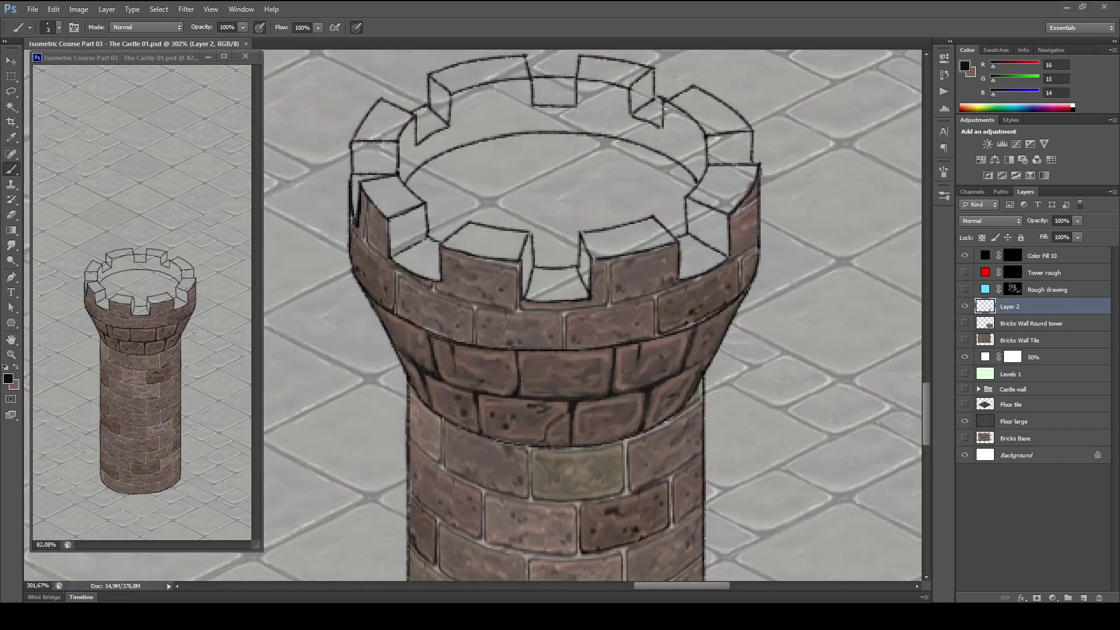
pyautogui.moveTo(785, 409); pyautogui.dragTo(689, 286)
pyautogui.moveTo(694, 427); pyautogui.dragTo(682, 291)
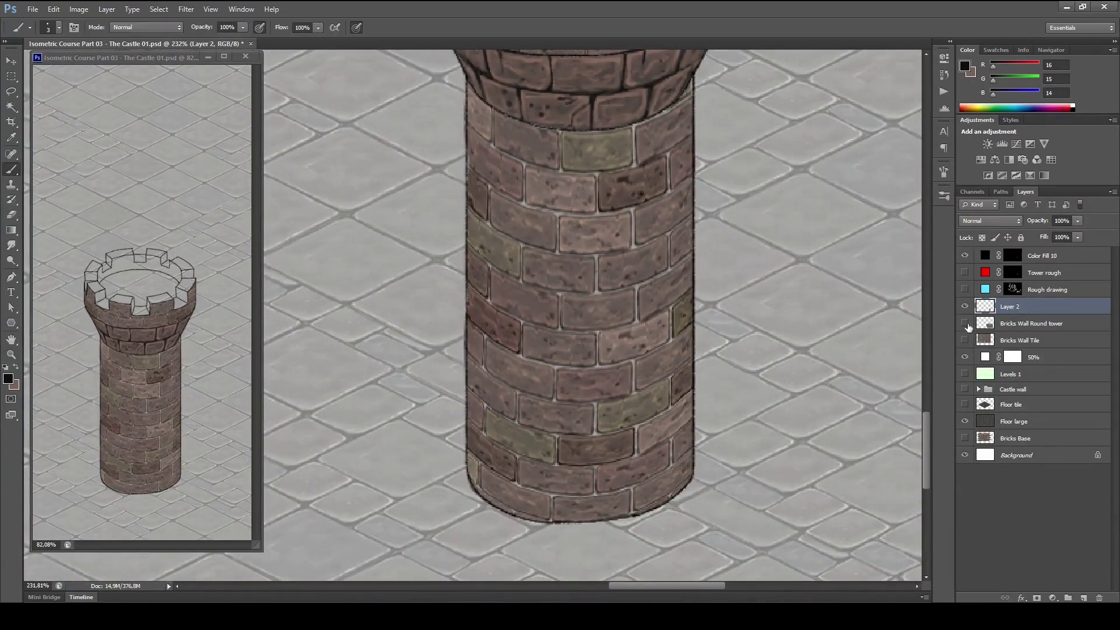
pyautogui.click(965, 307)
pyautogui.click(965, 306)
pyautogui.moveTo(703, 243); pyautogui.dragTo(694, 260)
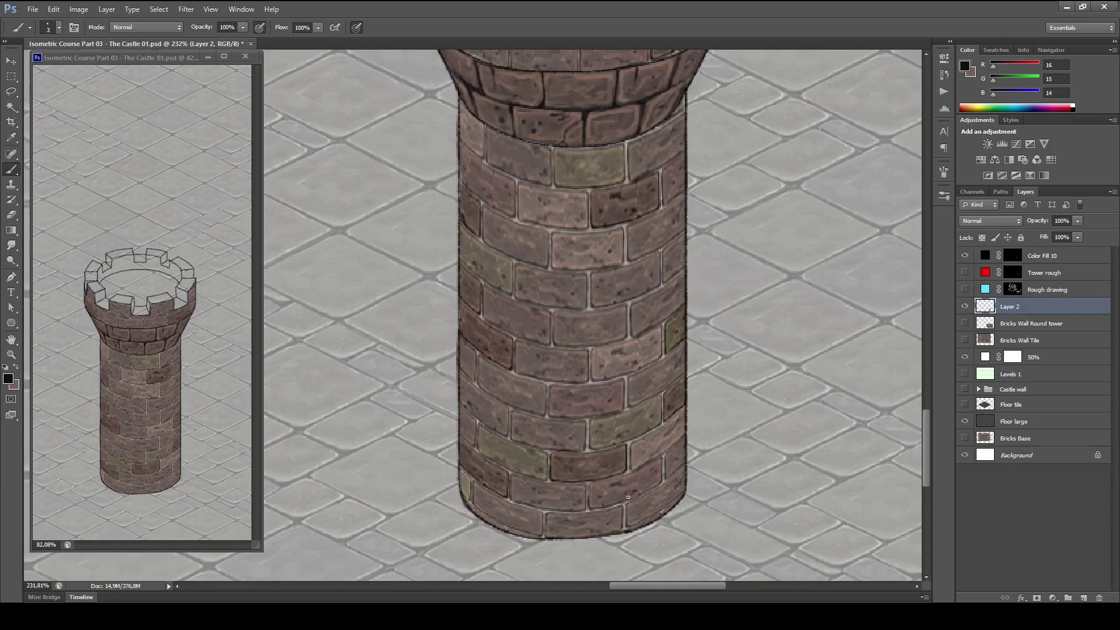
pyautogui.moveTo(709, 435)
pyautogui.mouseDown()
pyautogui.moveTo(712, 453)
pyautogui.moveTo(713, 433)
pyautogui.mouseUp()
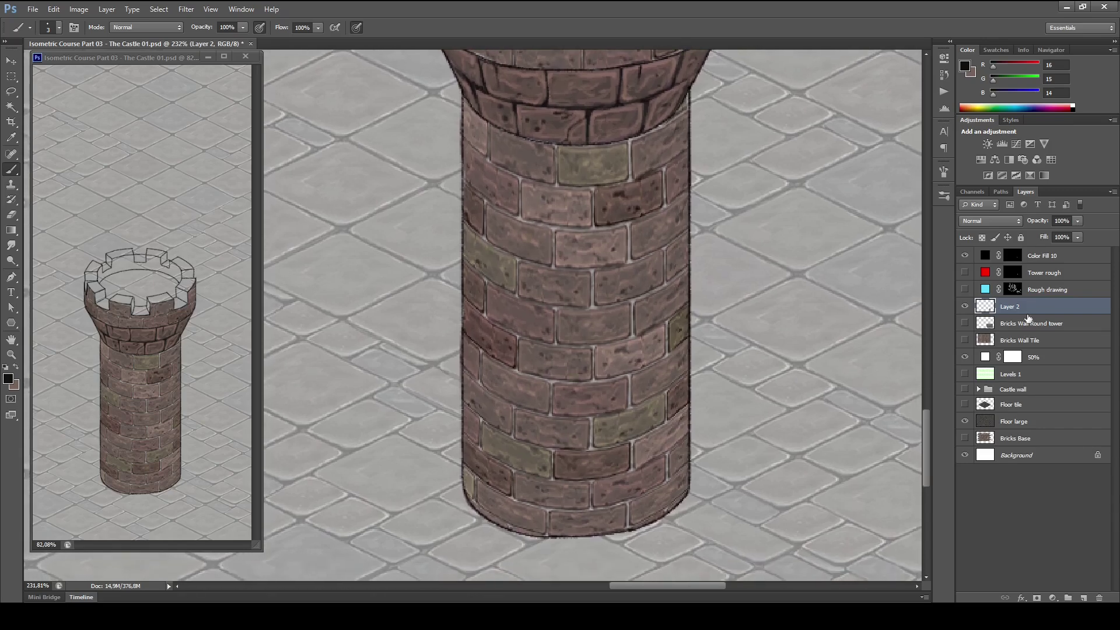
# - View the Color Fill 10 layer mask on its own and select the tower's whole silhouette using the Magic Wand tool
pyautogui.keyDown('alt'); pyautogui.click(1012, 254); pyautogui.keyUp('alt')
pyautogui.scroll(-3, 764, 291)
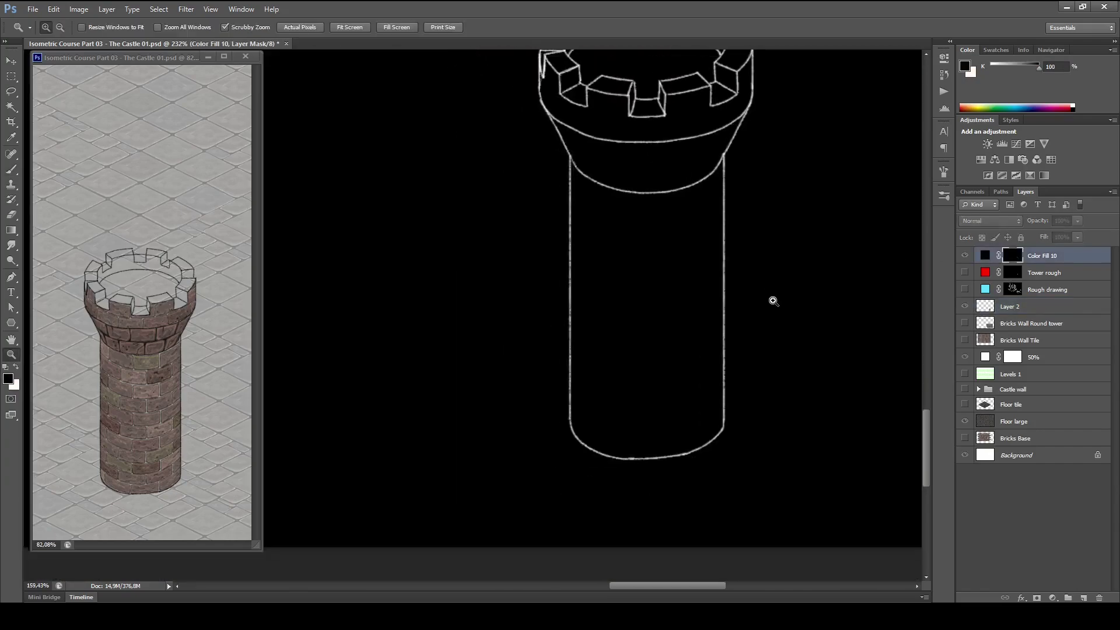
pyautogui.moveTo(732, 387)
pyautogui.mouseDown()
pyautogui.moveTo(710, 413)
pyautogui.moveTo(715, 394)
pyautogui.mouseUp()
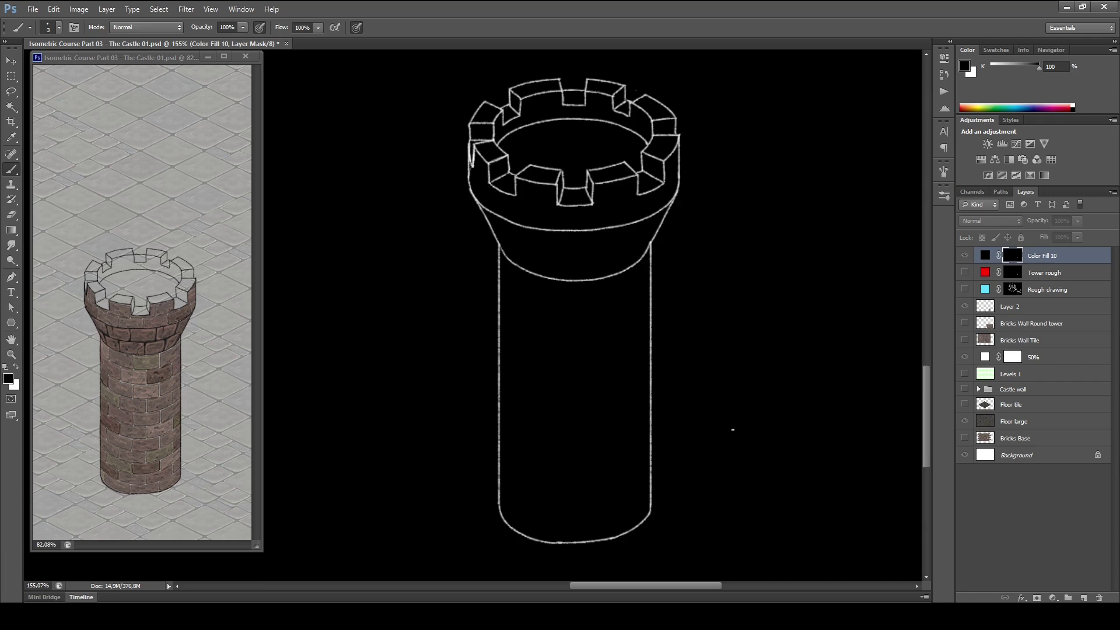
pyautogui.press('w')
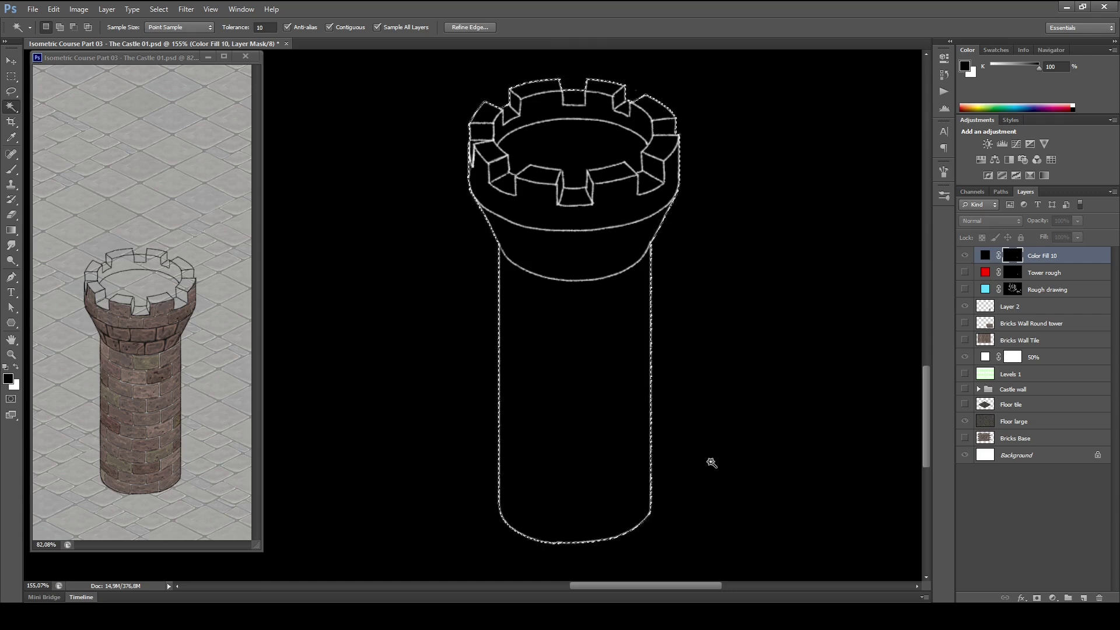
pyautogui.scroll(5, 642, 239)
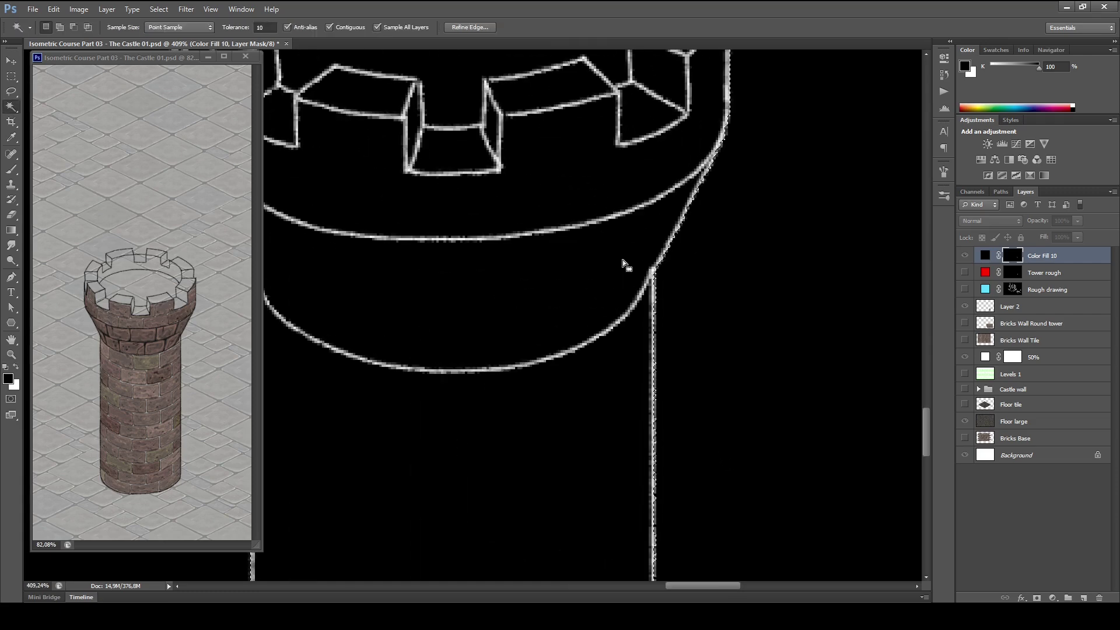
pyautogui.click(161, 9)
pyautogui.moveTo(257, 143)
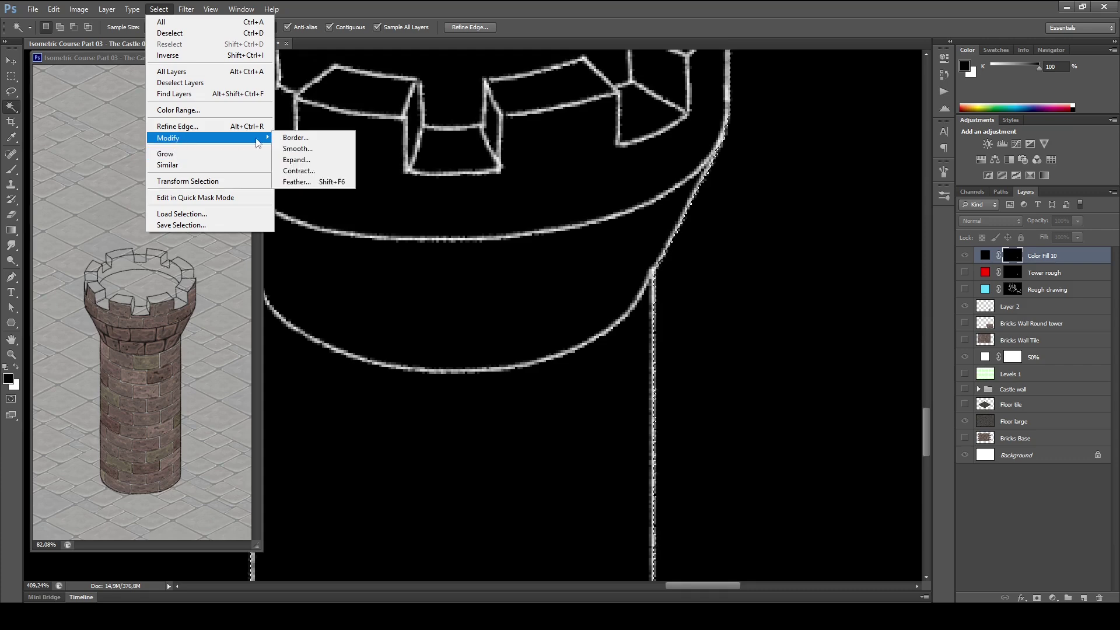
pyautogui.click(318, 171)
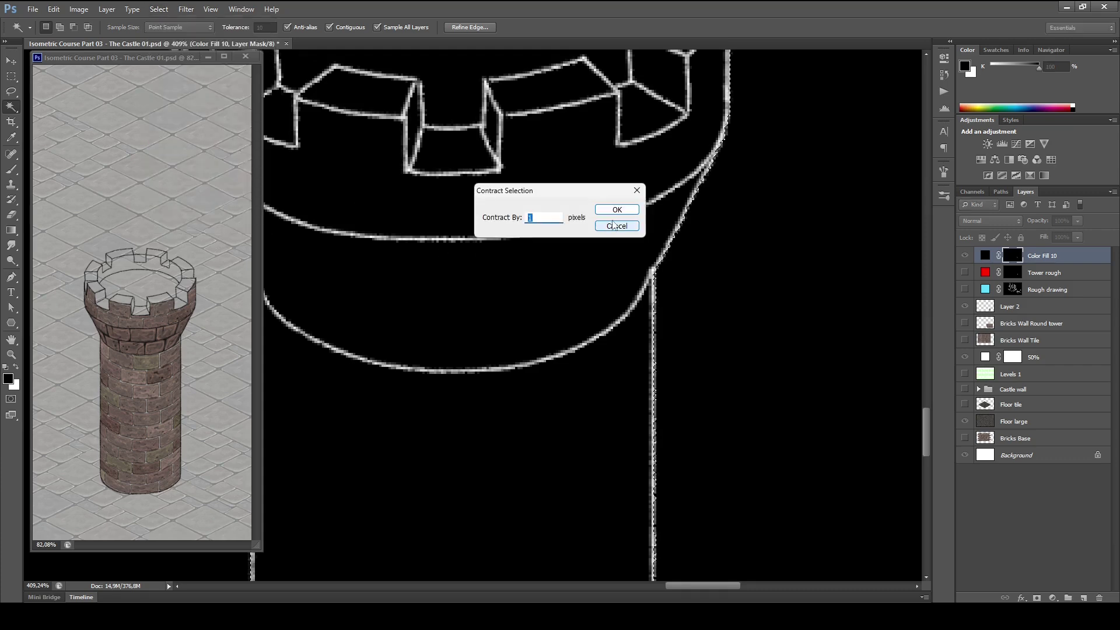
pyautogui.click(614, 226)
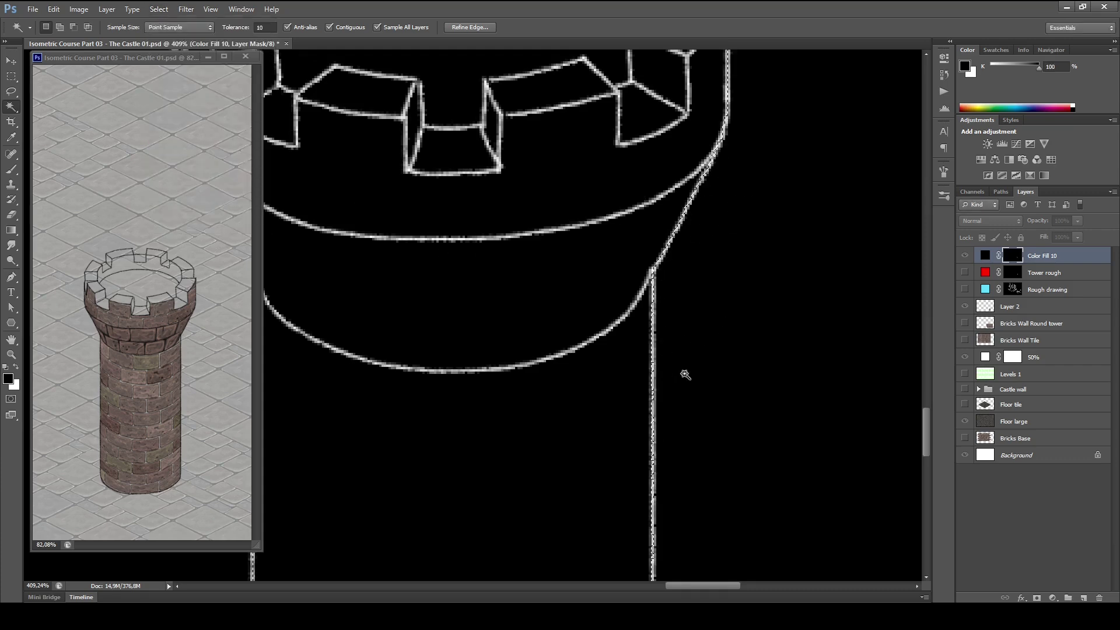
# - Leave the mask view, move Layer 2 directly beneath Color Fill 10, and toggle its visibility to compare the bricks with the selection
pyautogui.scroll(-5, 671, 382)
pyautogui.scroll(3, 698, 345)
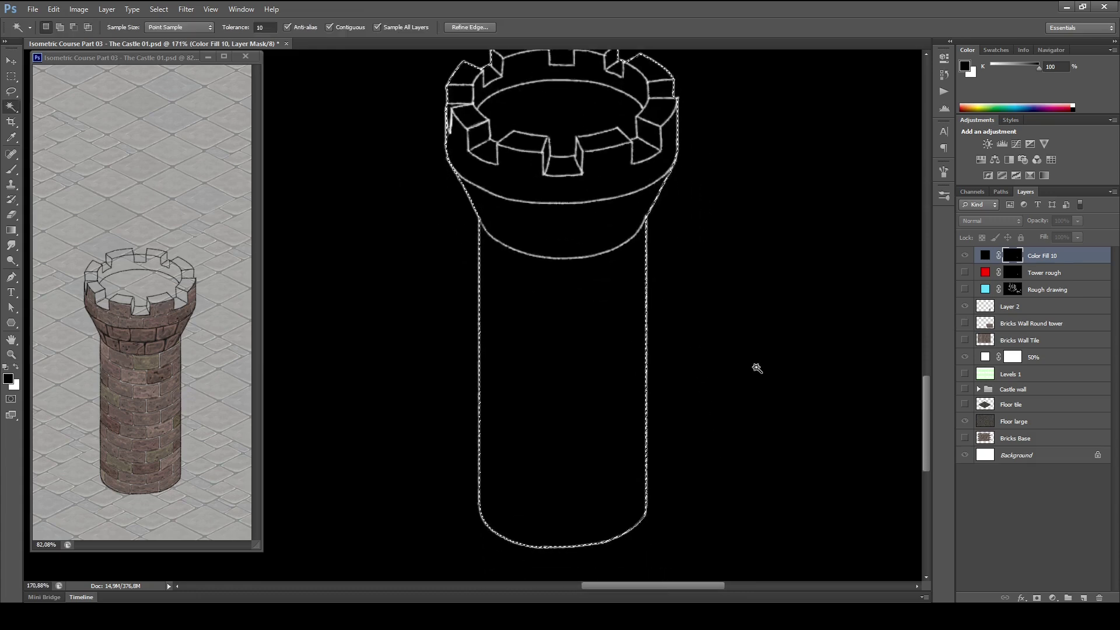
pyautogui.moveTo(754, 368); pyautogui.dragTo(749, 371)
pyautogui.keyDown('alt'); pyautogui.click(1014, 257); pyautogui.keyUp('alt')
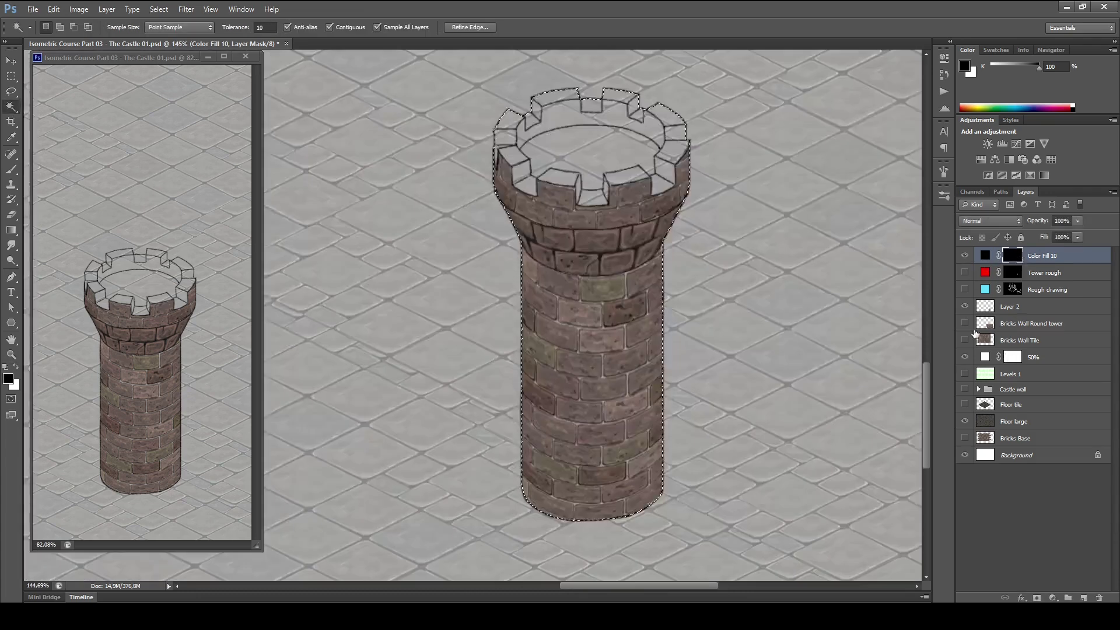
pyautogui.moveTo(1016, 307); pyautogui.dragTo(1011, 276)
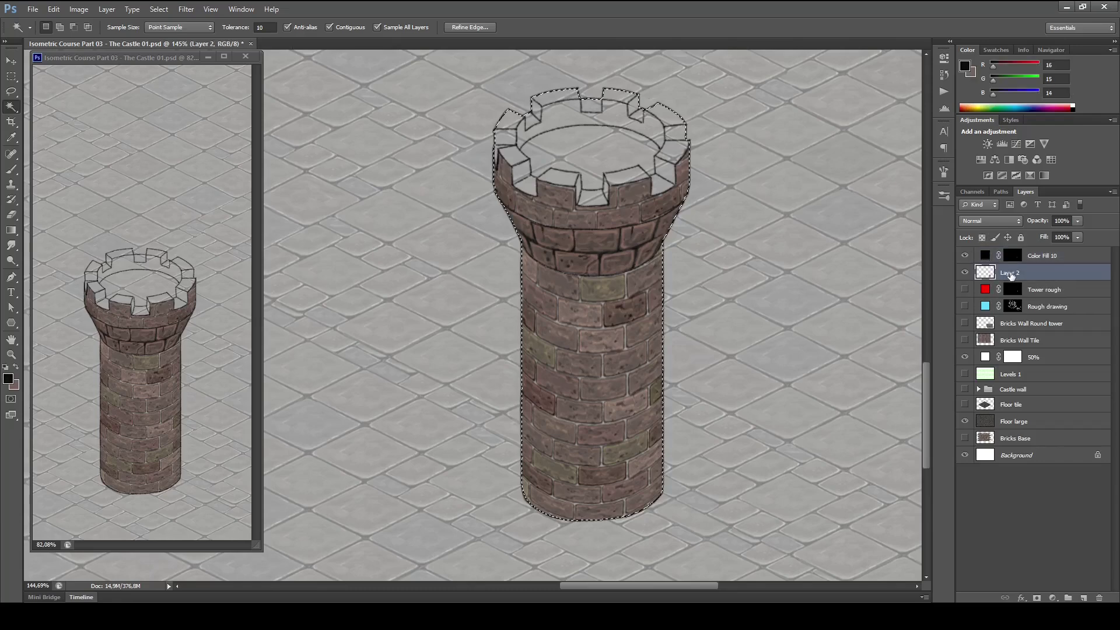
pyautogui.click(965, 272)
pyautogui.click(965, 273)
pyautogui.click(965, 272)
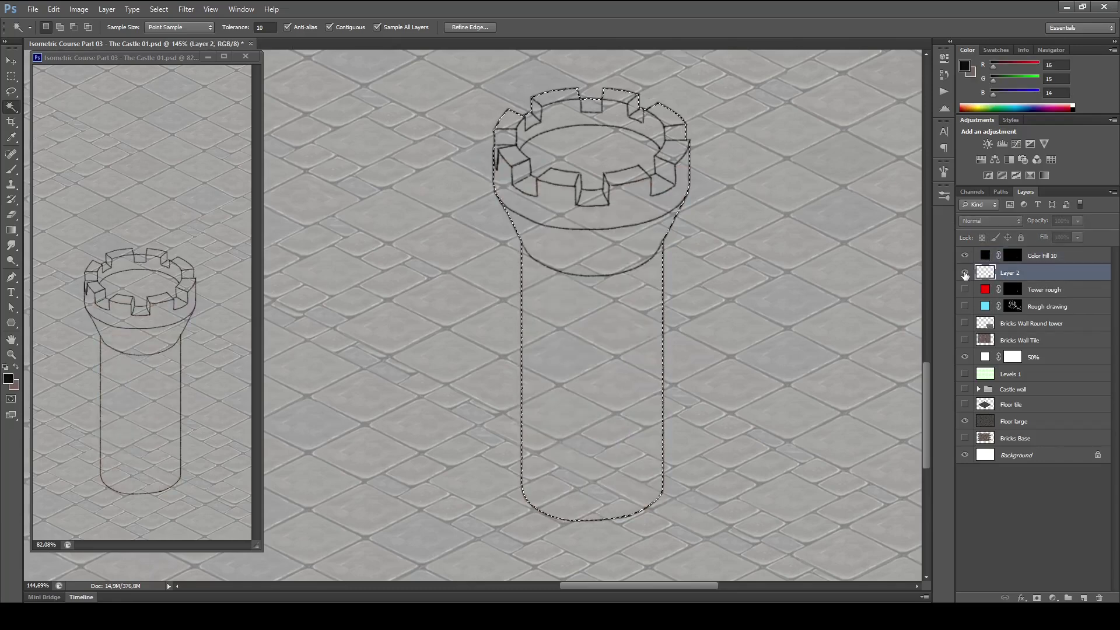
pyautogui.click(965, 273)
# - Add a Solid Color fill layer from the tower selection directly above Tower rough
pyautogui.click(994, 294)
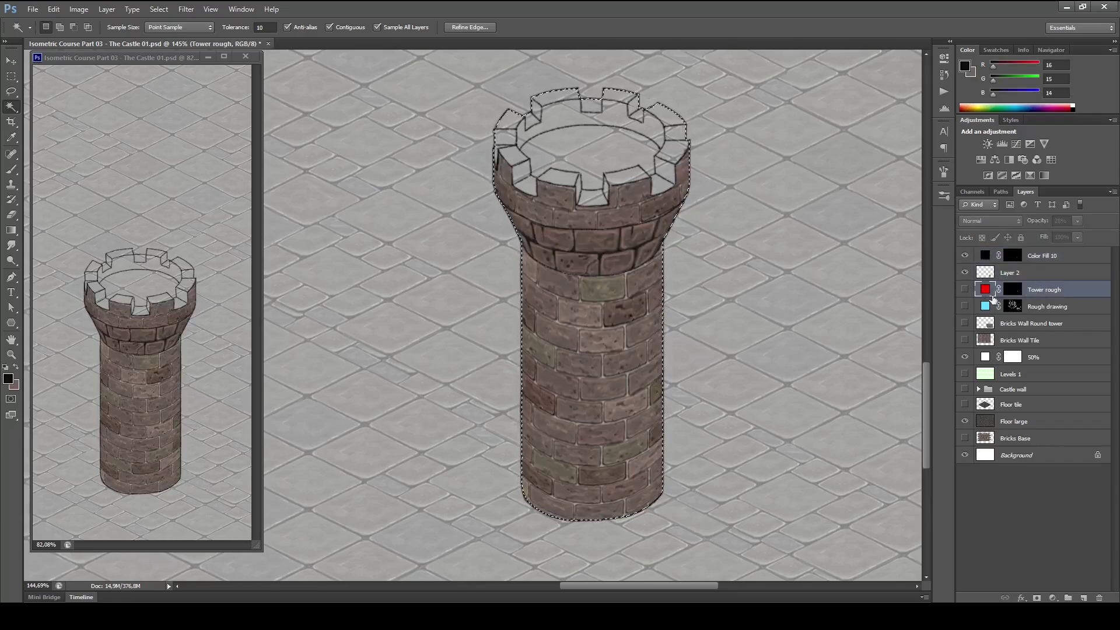
pyautogui.click(1053, 598)
pyautogui.click(1033, 345)
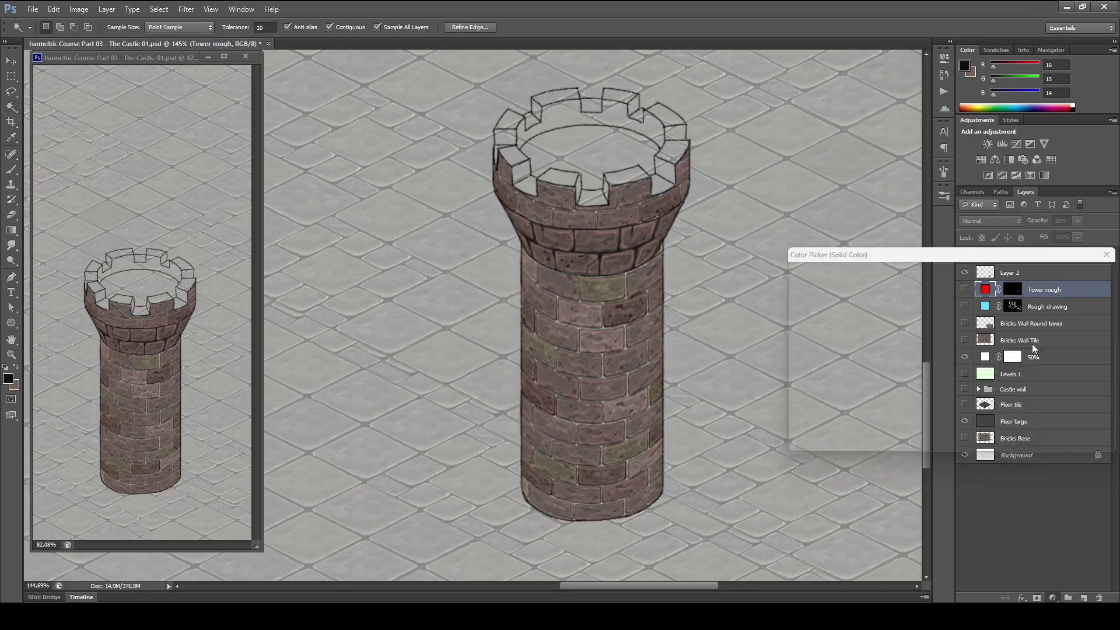
# - Try orange, teal, green, blue and cyan as the fill color behind the tower's bricks
pyautogui.moveTo(819, 410)
pyautogui.mouseDown()
pyautogui.moveTo(827, 374)
pyautogui.moveTo(809, 385)
pyautogui.moveTo(803, 422)
pyautogui.moveTo(941, 284)
pyautogui.mouseUp()
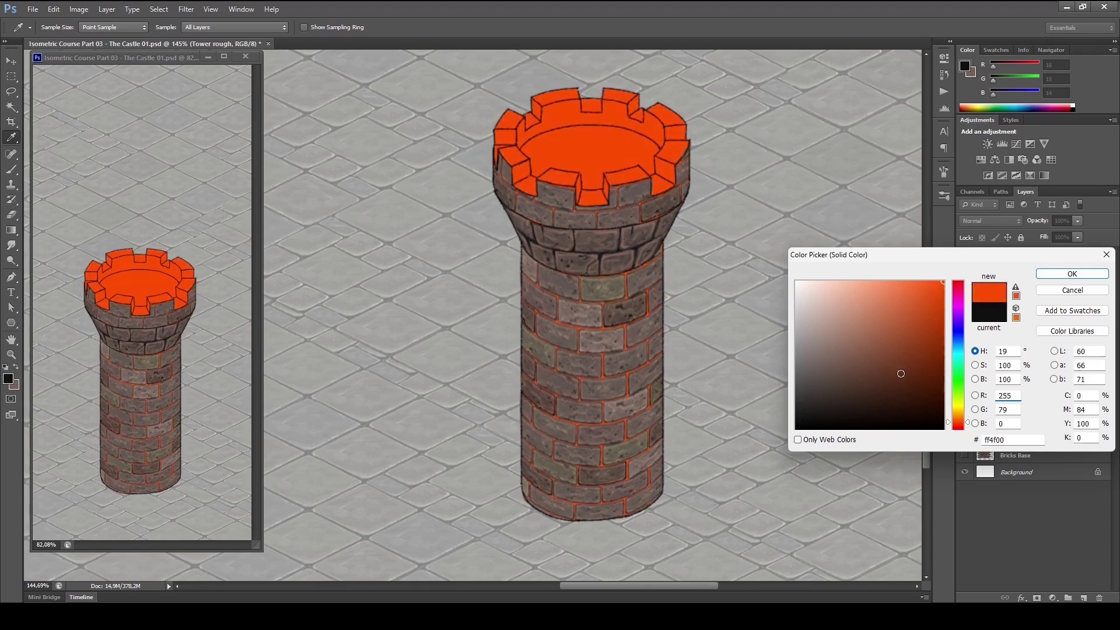
pyautogui.click(840, 300)
pyautogui.moveTo(960, 420); pyautogui.dragTo(961, 354)
pyautogui.click(897, 352)
pyautogui.click(959, 398)
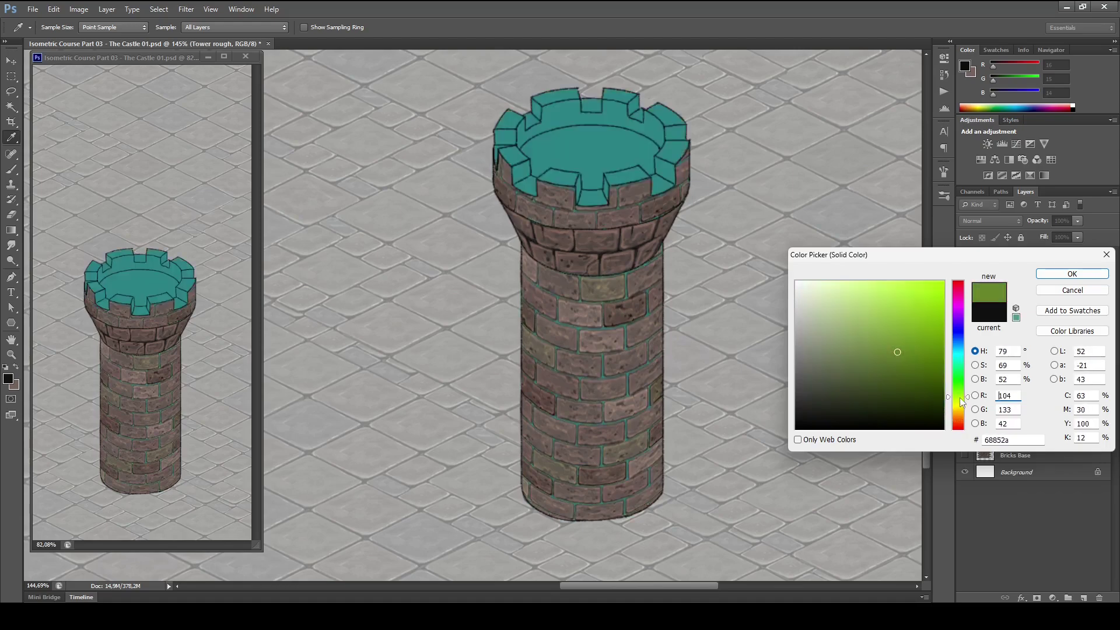
pyautogui.click(959, 330)
pyautogui.click(921, 292)
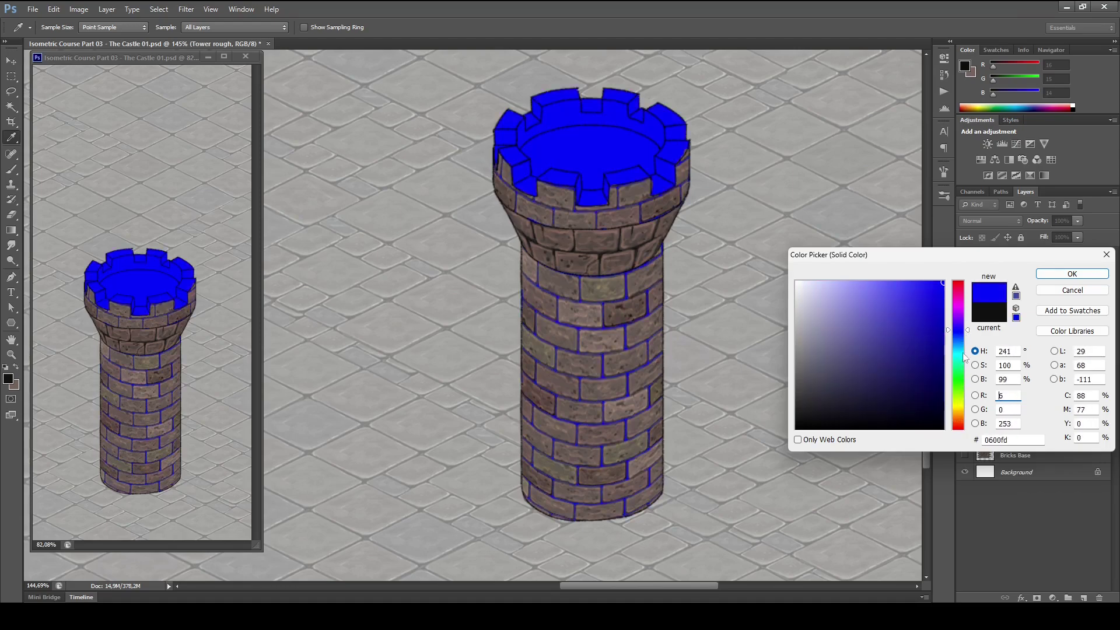
pyautogui.click(959, 355)
pyautogui.click(840, 284)
pyautogui.click(894, 281)
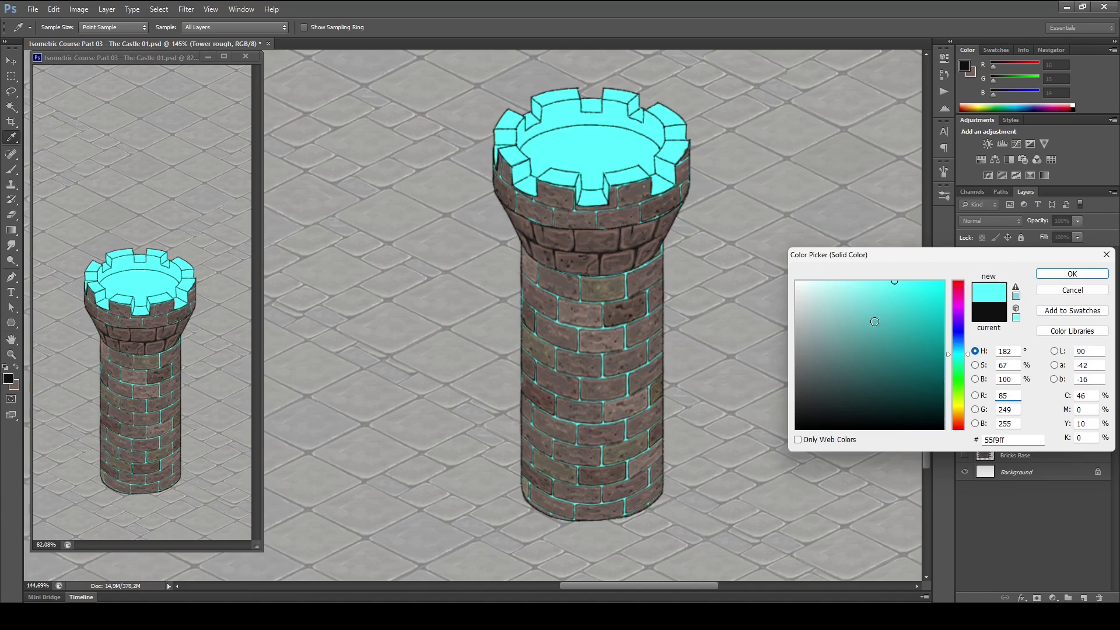
pyautogui.click(897, 282)
# - Set the new Solid Color layer behind the bricks to black and accept the color
pyautogui.moveTo(962, 354); pyautogui.dragTo(961, 416)
pyautogui.click(831, 380)
pyautogui.moveTo(831, 380); pyautogui.dragTo(808, 417)
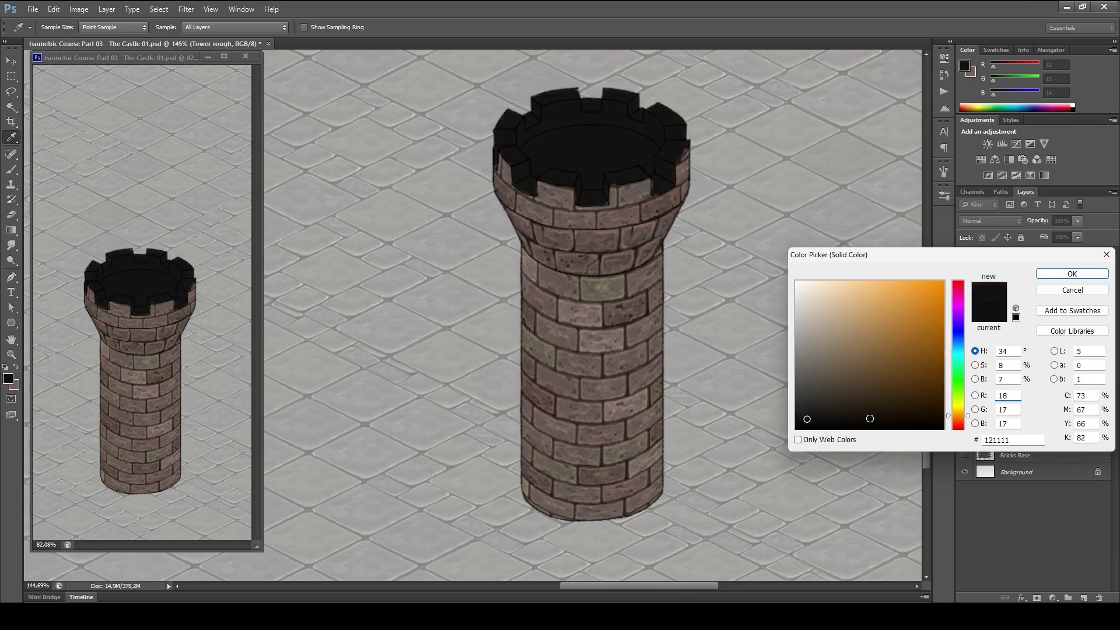
pyautogui.click(798, 428)
pyautogui.click(1072, 274)
pyautogui.press('w')
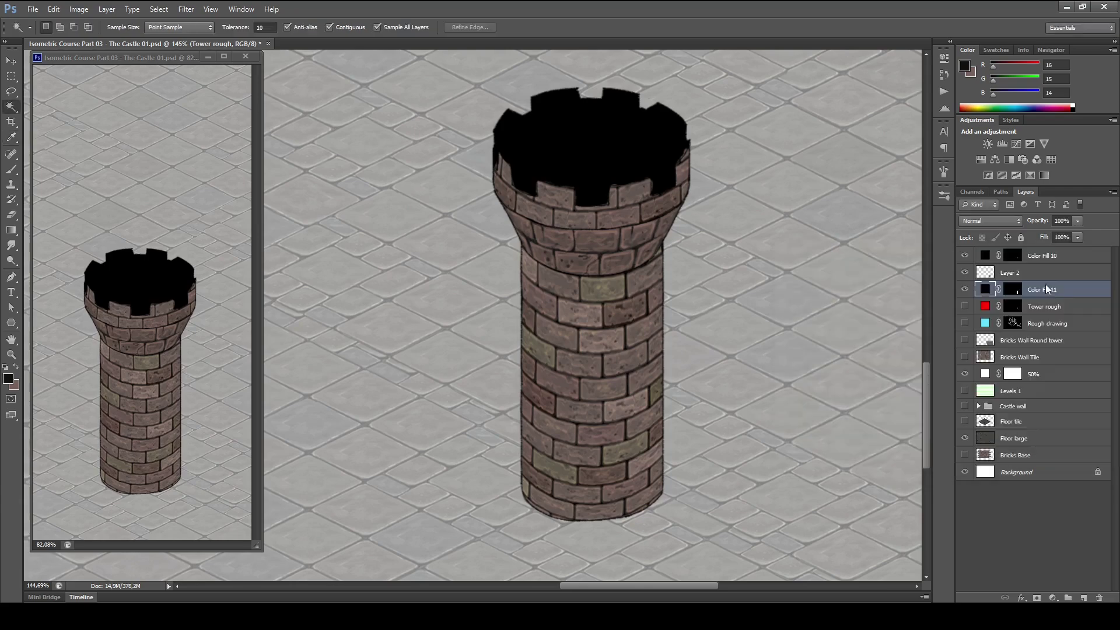
pyautogui.moveTo(610, 349); pyautogui.dragTo(596, 276)
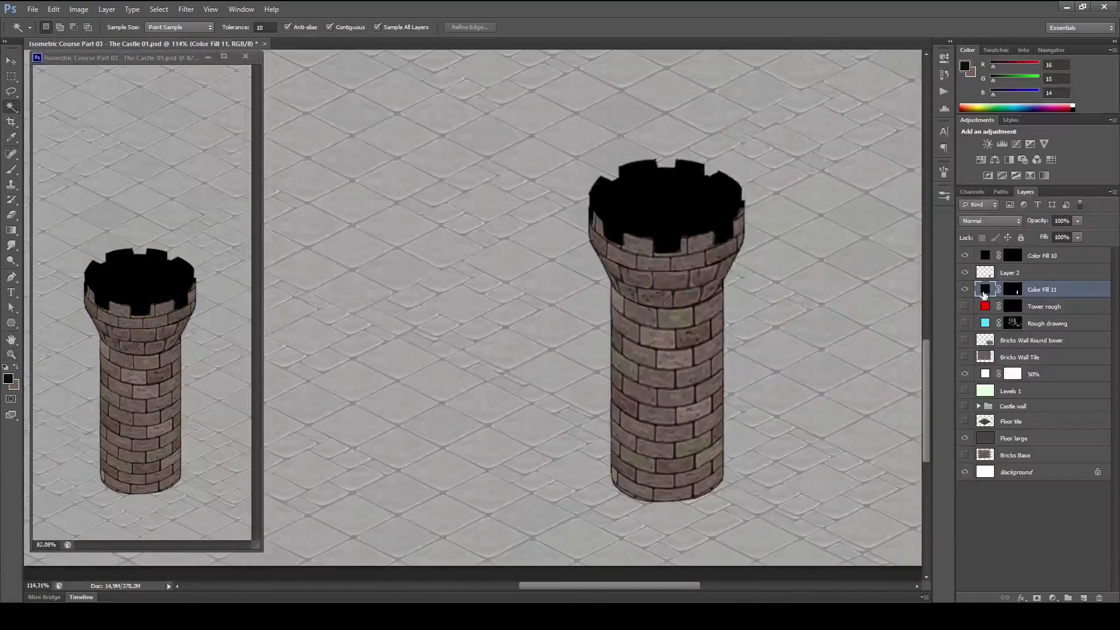
# - Toggle the visibility of Color Fill 11 and Layer 2 to compare the bricks with the black fill behind them
pyautogui.click(967, 289)
pyautogui.click(967, 287)
pyautogui.click(966, 273)
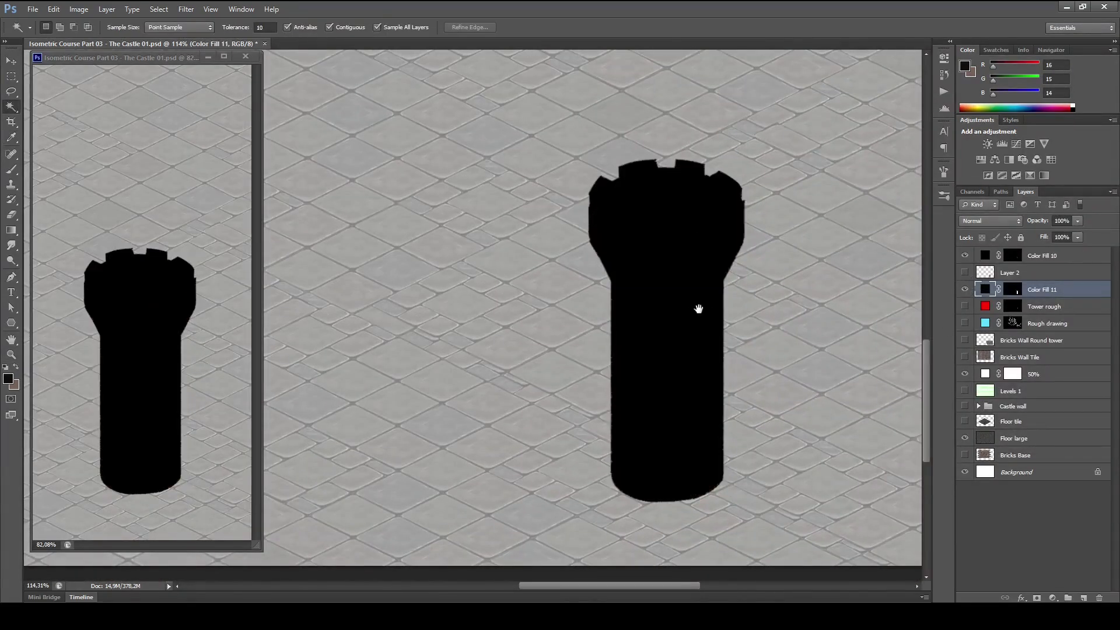
pyautogui.click(965, 272)
# - Rename Layer 2 as "Bricks paint"
pyautogui.click(1015, 273)
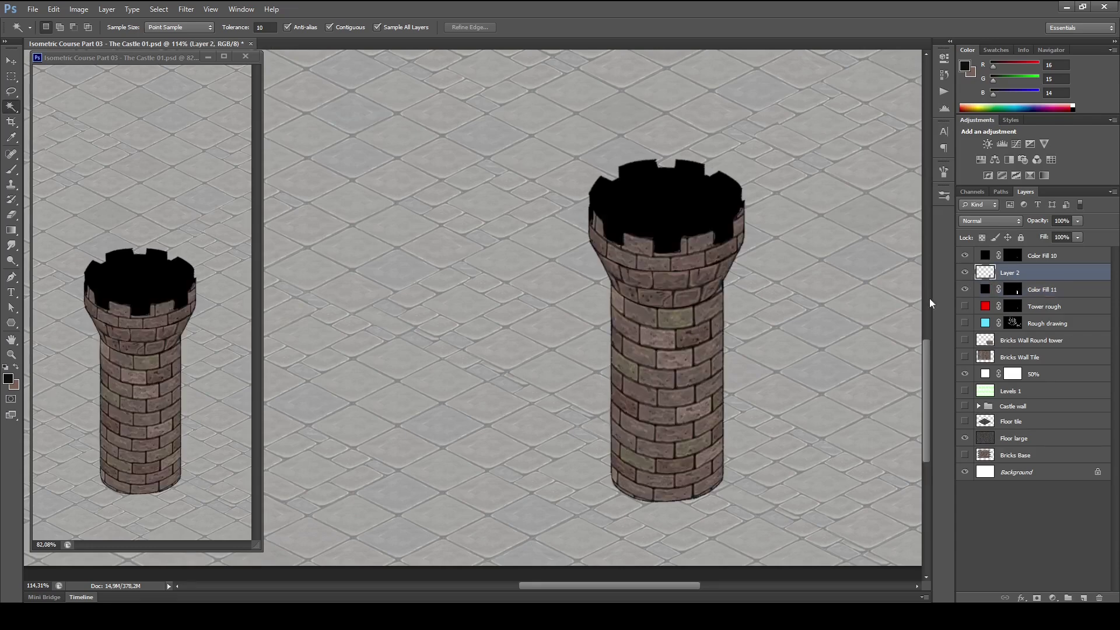
pyautogui.doubleClick(1010, 273)
pyautogui.write('Bricks paint')
pyautogui.press('Return')
# - Examine the tower's crown up close with the black Color Fill 11 layer hidden and shown
pyautogui.moveTo(675, 264); pyautogui.dragTo(682, 467)
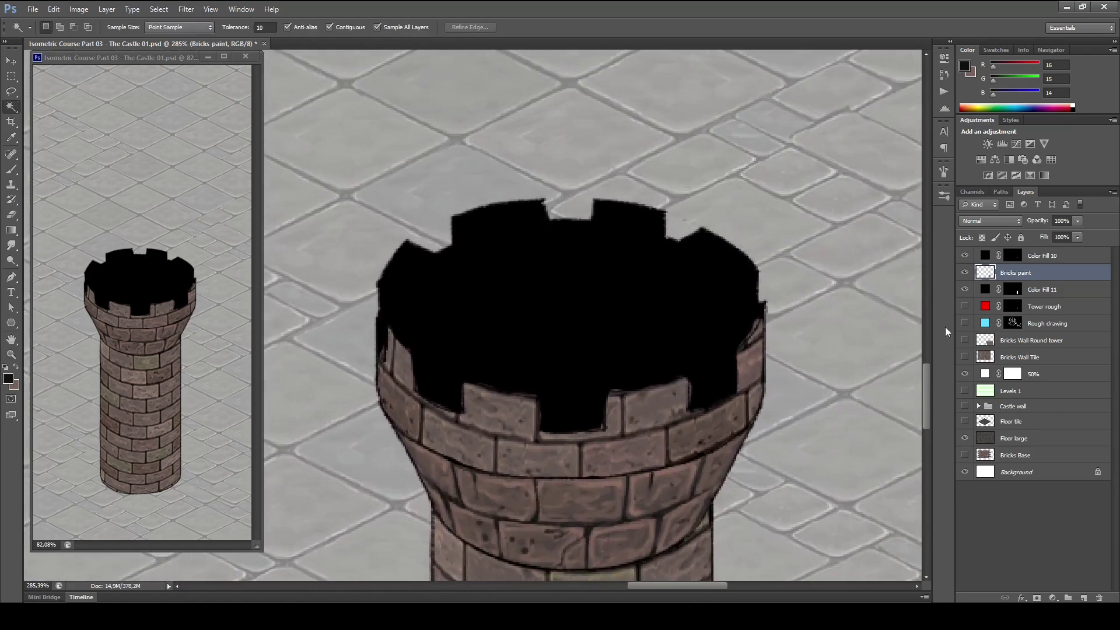
pyautogui.click(967, 293)
pyautogui.click(967, 293)
pyautogui.click(966, 293)
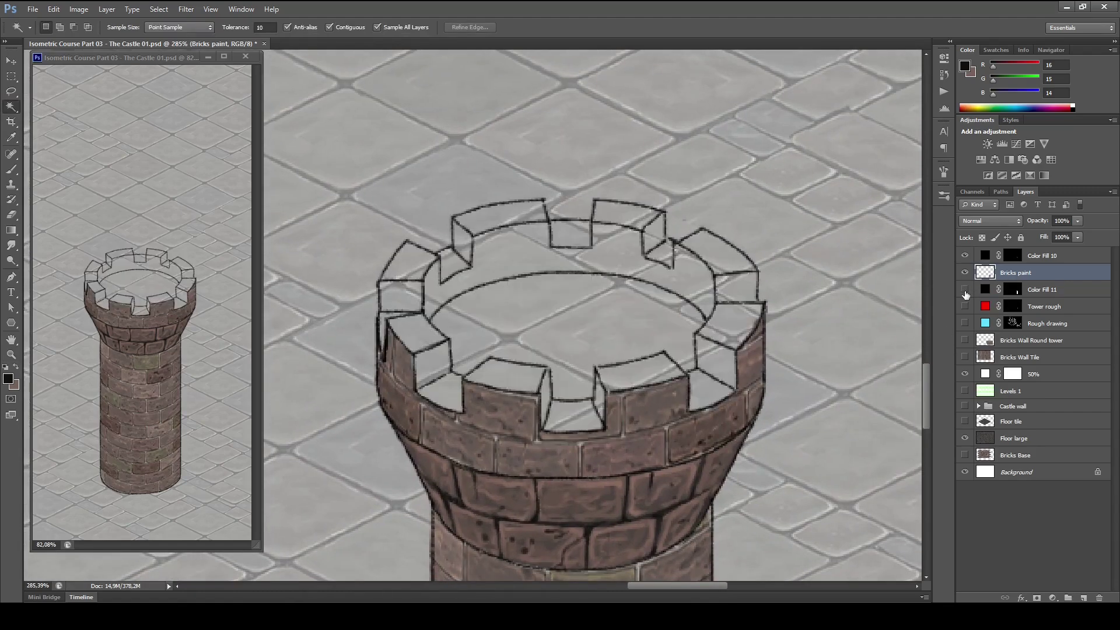
pyautogui.click(965, 293)
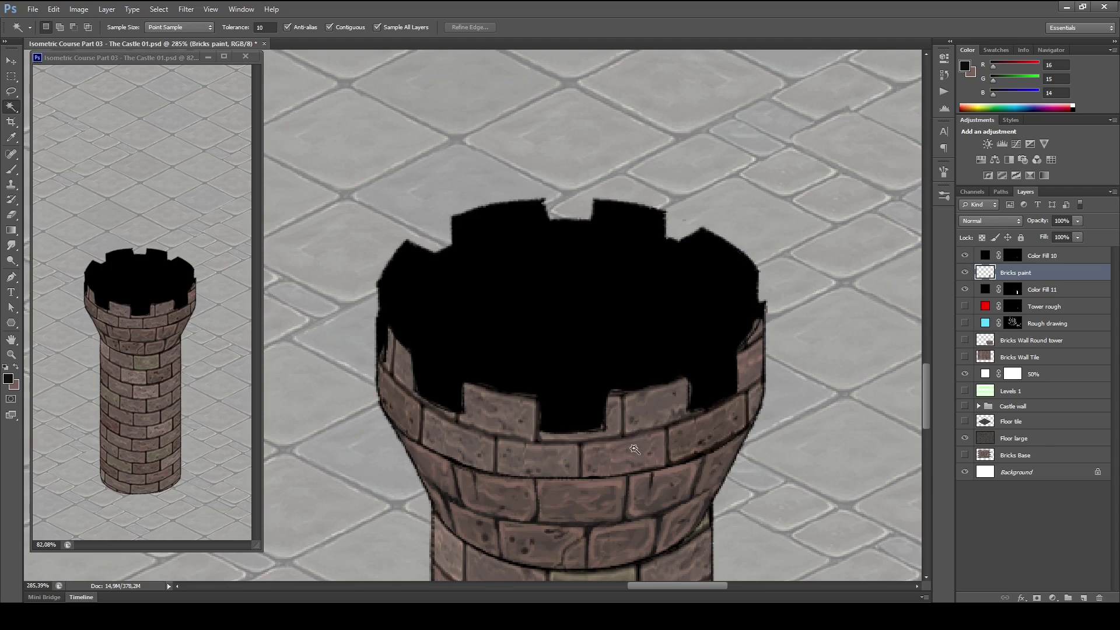
pyautogui.press('l')
pyautogui.moveTo(420, 427)
pyautogui.mouseDown()
pyautogui.moveTo(588, 476)
pyautogui.moveTo(770, 286)
pyautogui.moveTo(396, 220)
pyautogui.moveTo(385, 379)
pyautogui.mouseUp()
pyautogui.click(1013, 289)
pyautogui.click(965, 289)
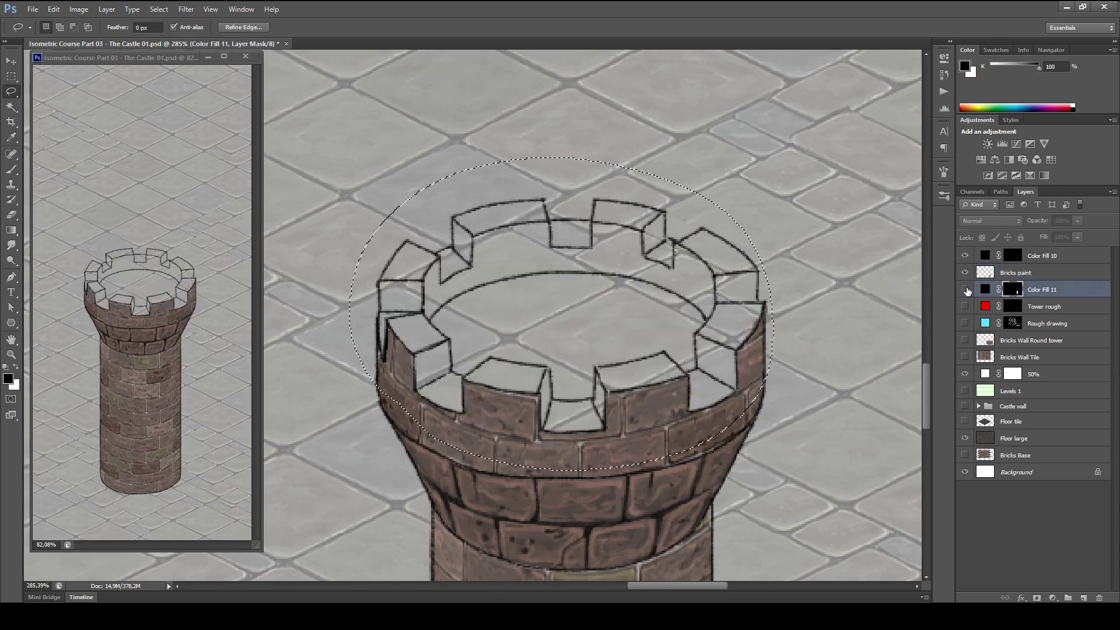
pyautogui.click(966, 290)
# - Rename the Color Fill 11 layer as "Bricks cement"
pyautogui.doubleClick(1043, 289)
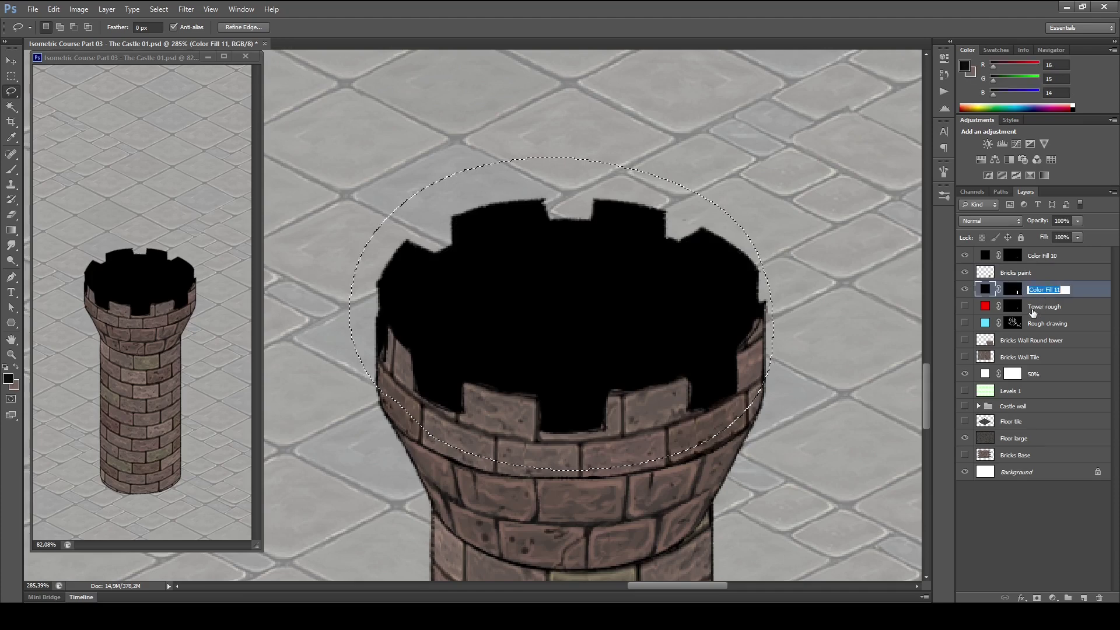
pyautogui.write('Bricks')
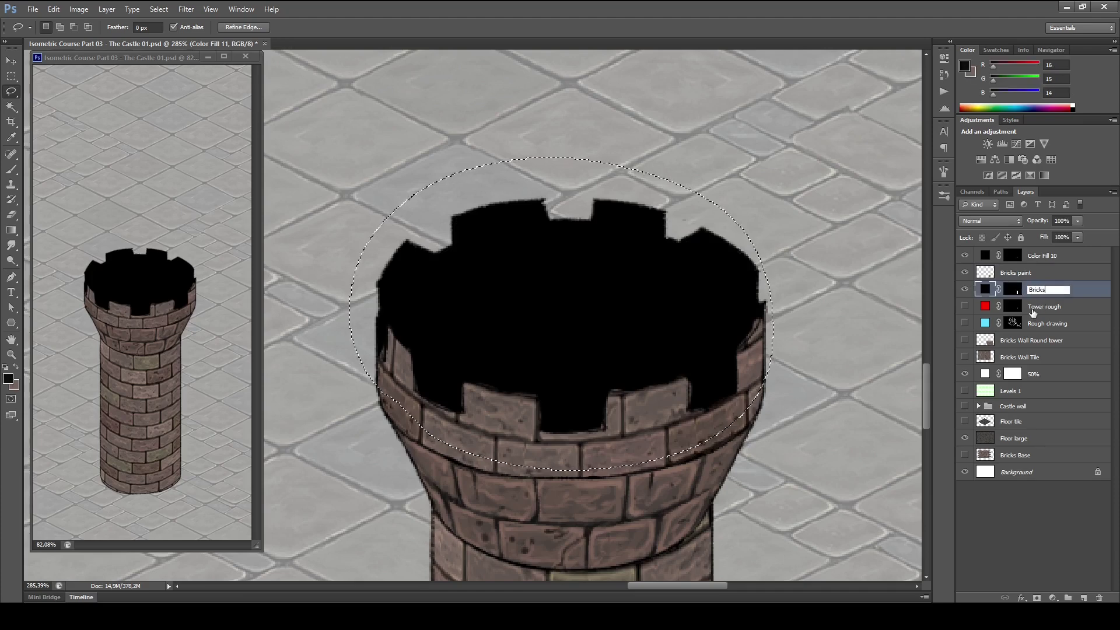
pyautogui.write(' c')
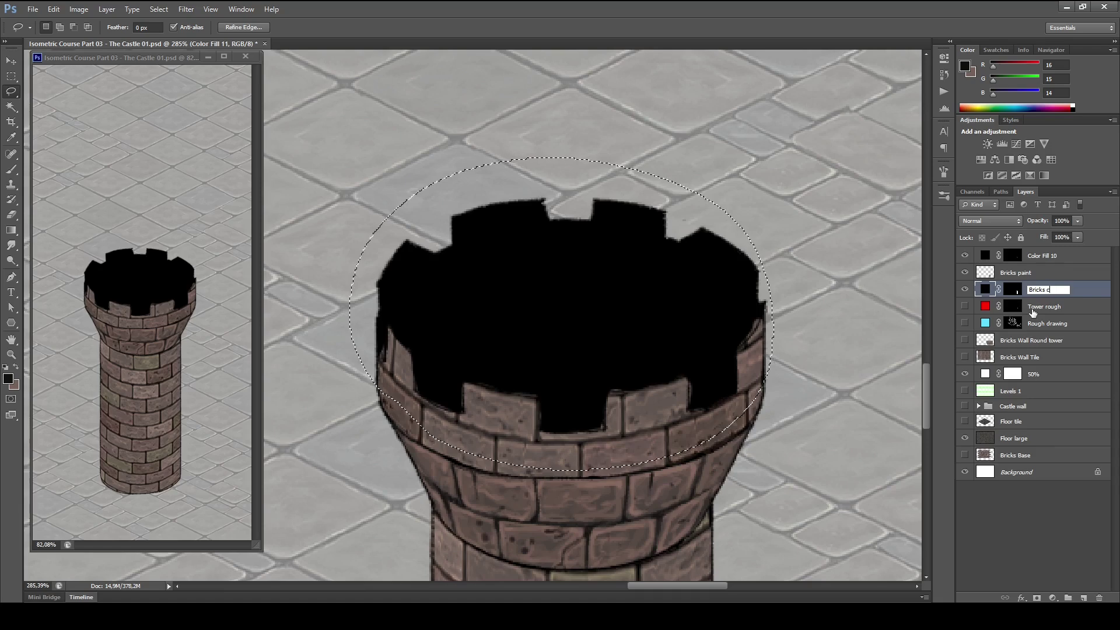
pyautogui.write('ement')
pyautogui.press('Return')
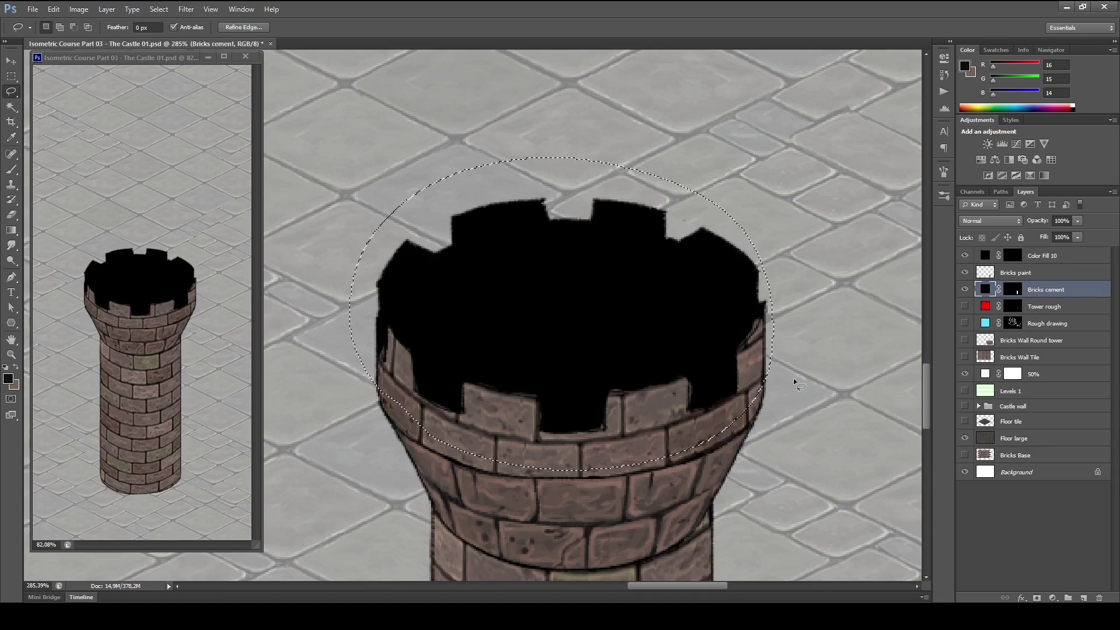
# - Clear the selection and set the Bricks cement fill color to dusty red #be6e6e
pyautogui.hotkey('ctrl', 'd')
pyautogui.doubleClick(985, 288)
pyautogui.click(868, 317)
pyautogui.click(1059, 279)
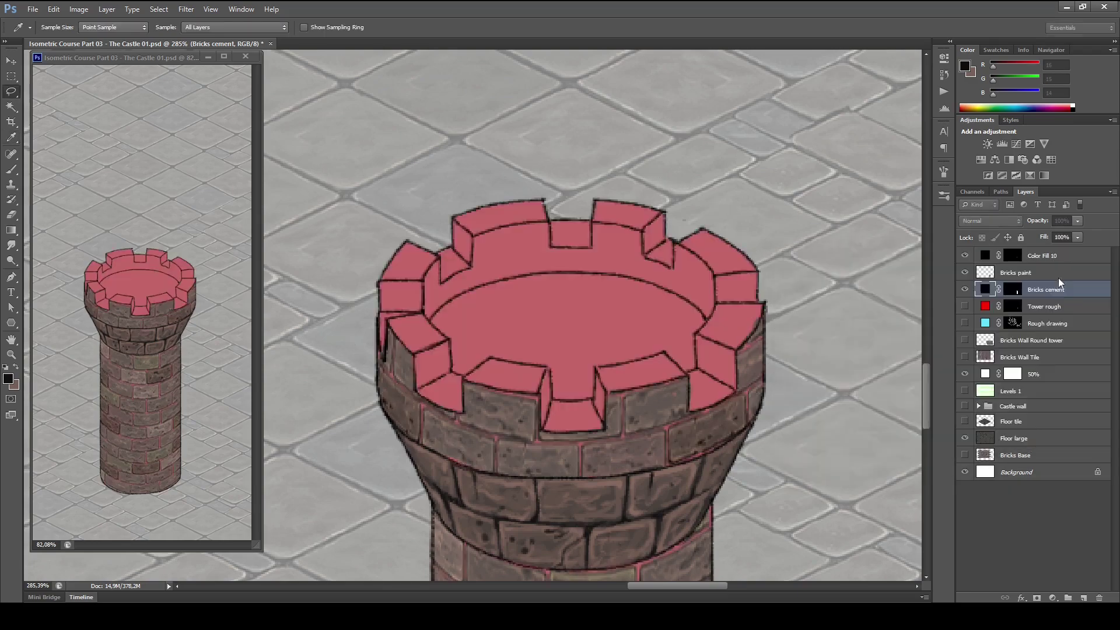
# - Target the Bricks cement mask and lasso the crown's open interior, tracing the upper edge of the front battlement bricks
pyautogui.click(1012, 288)
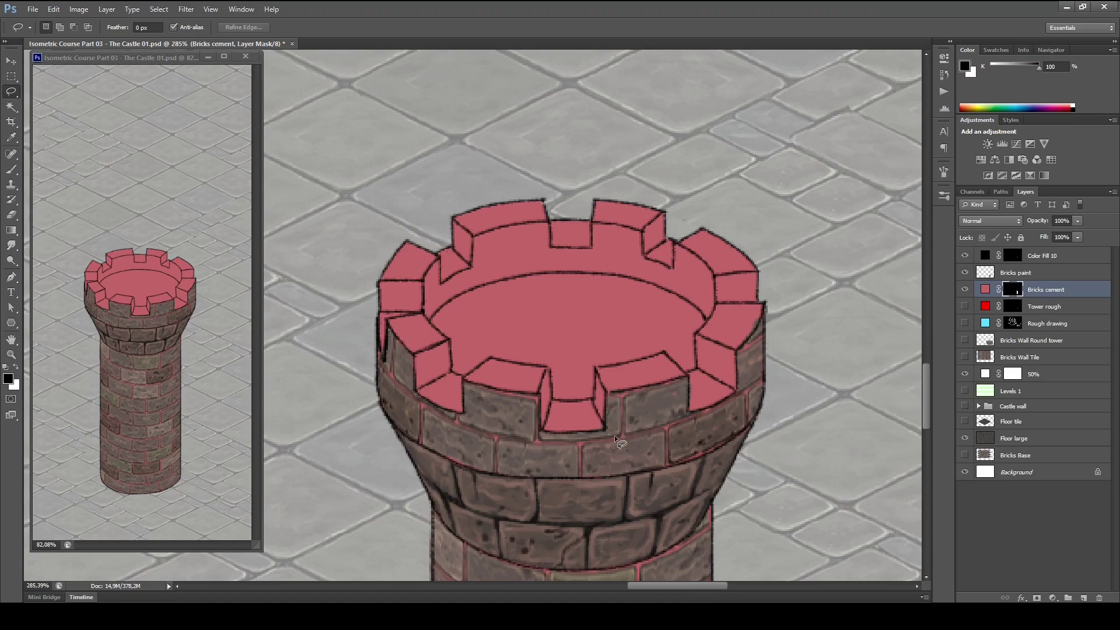
pyautogui.moveTo(600, 381)
pyautogui.mouseDown()
pyautogui.moveTo(603, 428)
pyautogui.moveTo(570, 434)
pyautogui.moveTo(546, 431)
pyautogui.moveTo(522, 391)
pyautogui.moveTo(466, 382)
pyautogui.moveTo(461, 415)
pyautogui.moveTo(429, 407)
pyautogui.moveTo(388, 320)
pyautogui.moveTo(382, 361)
pyautogui.moveTo(356, 232)
pyautogui.moveTo(558, 115)
pyautogui.moveTo(834, 219)
pyautogui.moveTo(829, 366)
pyautogui.mouseUp()
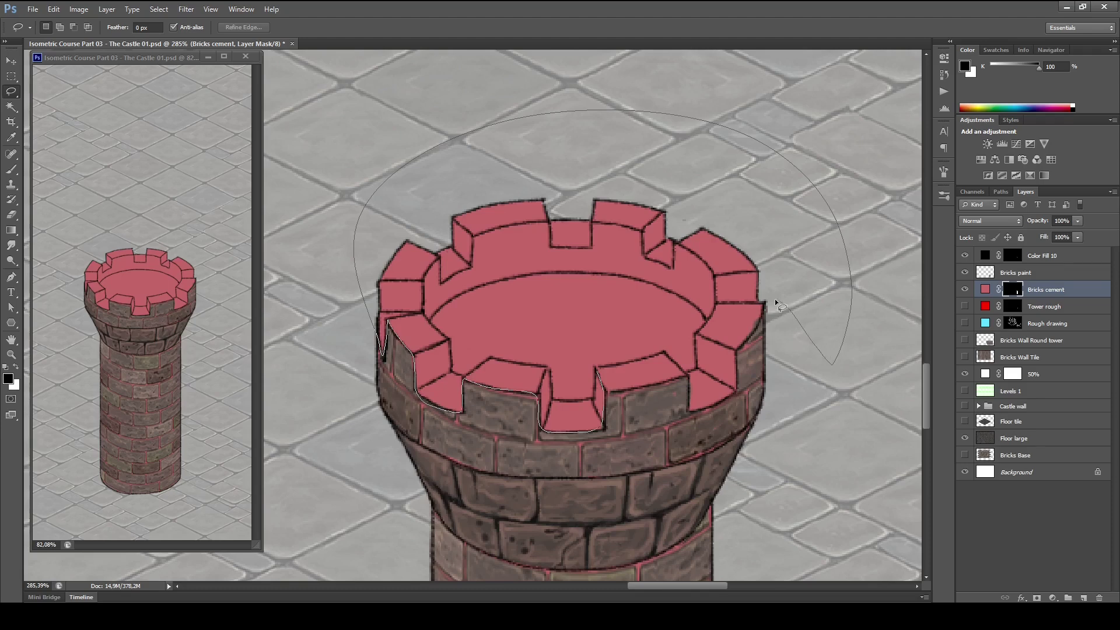
pyautogui.moveTo(762, 312)
pyautogui.mouseDown()
pyautogui.moveTo(736, 348)
pyautogui.moveTo(735, 387)
pyautogui.moveTo(713, 405)
pyautogui.moveTo(687, 407)
pyautogui.moveTo(685, 375)
pyautogui.moveTo(607, 393)
pyautogui.moveTo(609, 370)
pyautogui.mouseUp()
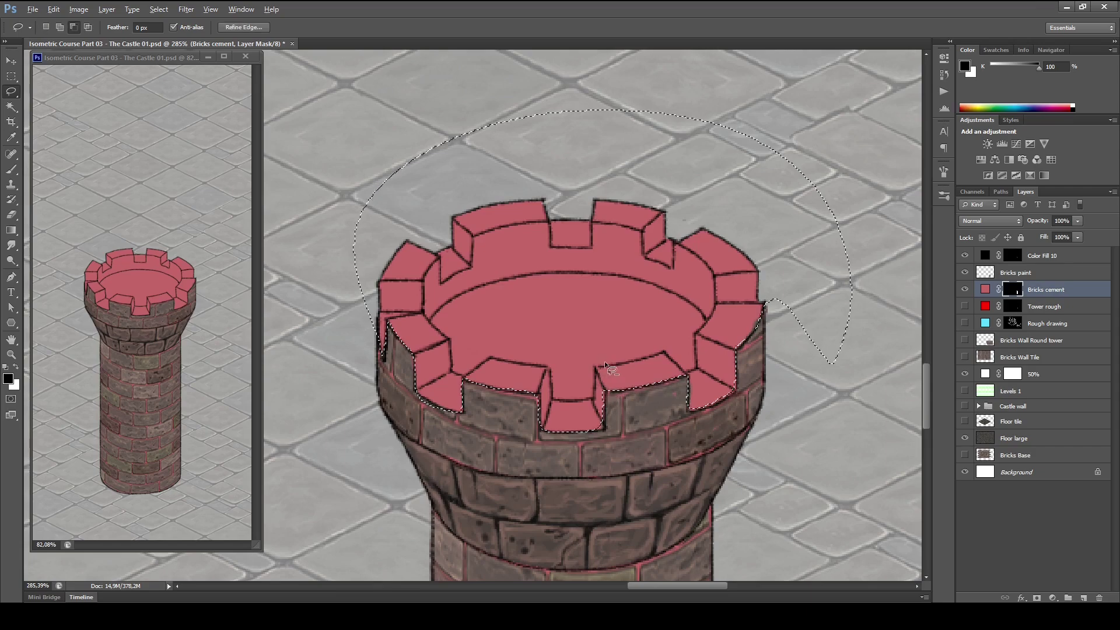
# - Fill the selected crown interior with black on the Bricks cement mask, clear the selection, and save the file
pyautogui.hotkey('ctrl', 'BackSpace')
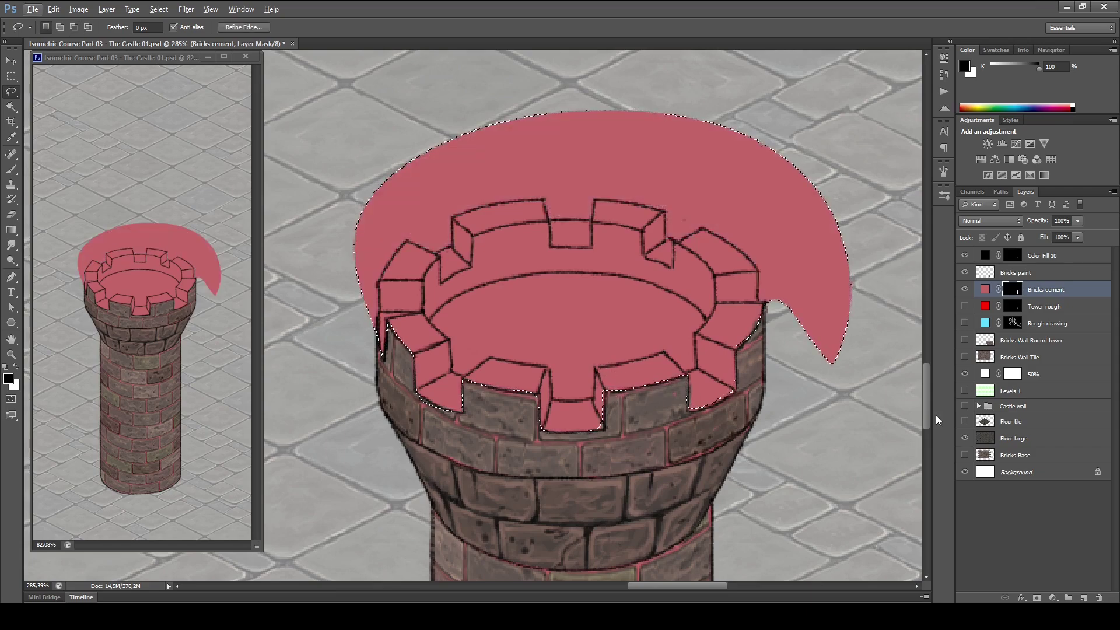
pyautogui.hotkey('ctrl', 'z')
pyautogui.press('x')
pyautogui.hotkey('alt', 'BackSpace')
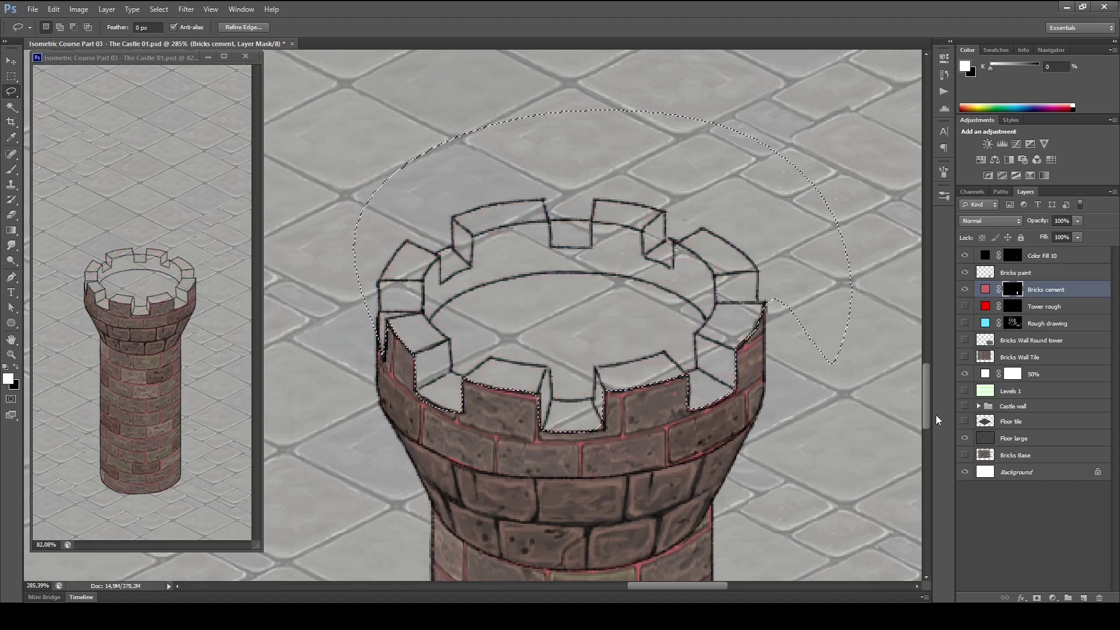
pyautogui.hotkey('ctrl', 'd')
pyautogui.hotkey('ctrl', 's')
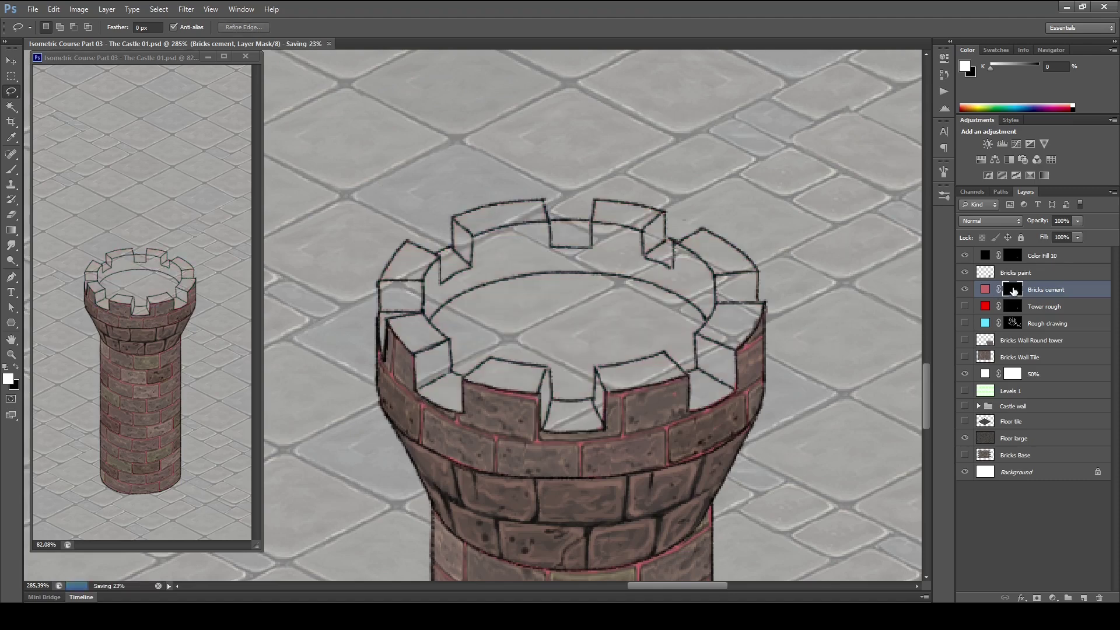
# - Set the Bricks cement fill color to black and check the mortar lines around the crown and shaft
pyautogui.doubleClick(985, 290)
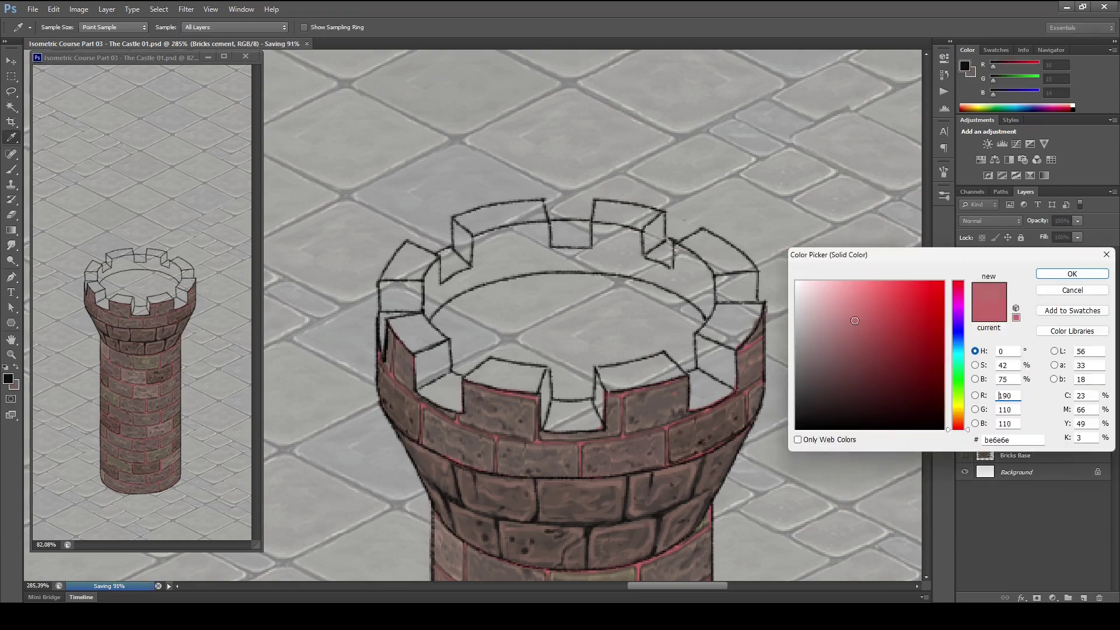
pyautogui.moveTo(805, 421); pyautogui.dragTo(778, 446)
pyautogui.click(1066, 274)
pyautogui.press('l')
pyautogui.scroll(-5, 802, 341)
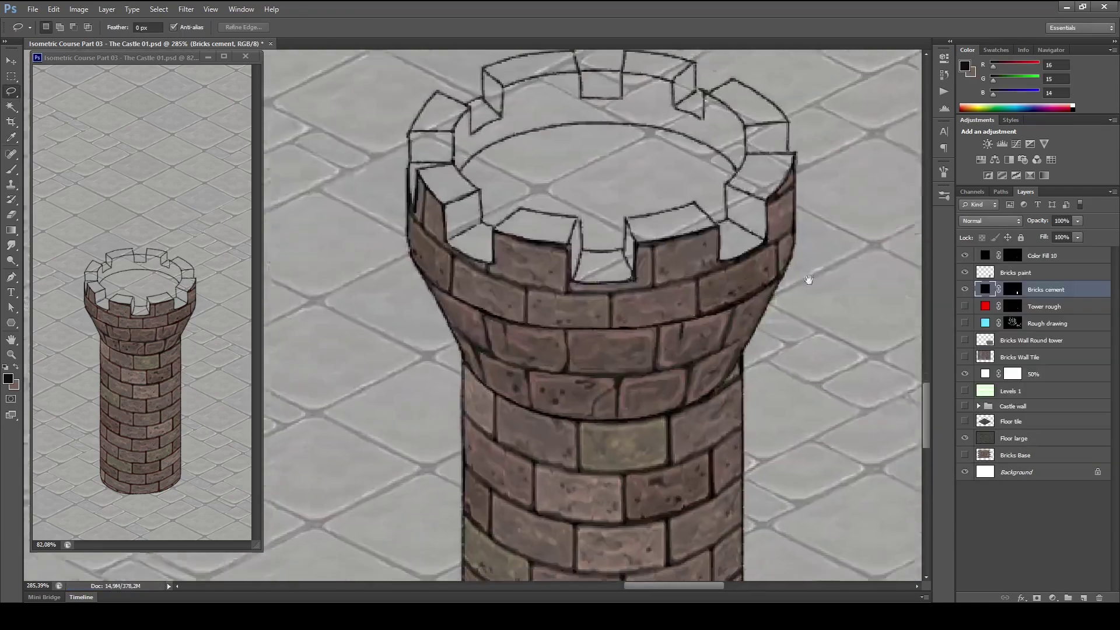
pyautogui.scroll(5, 706, 395)
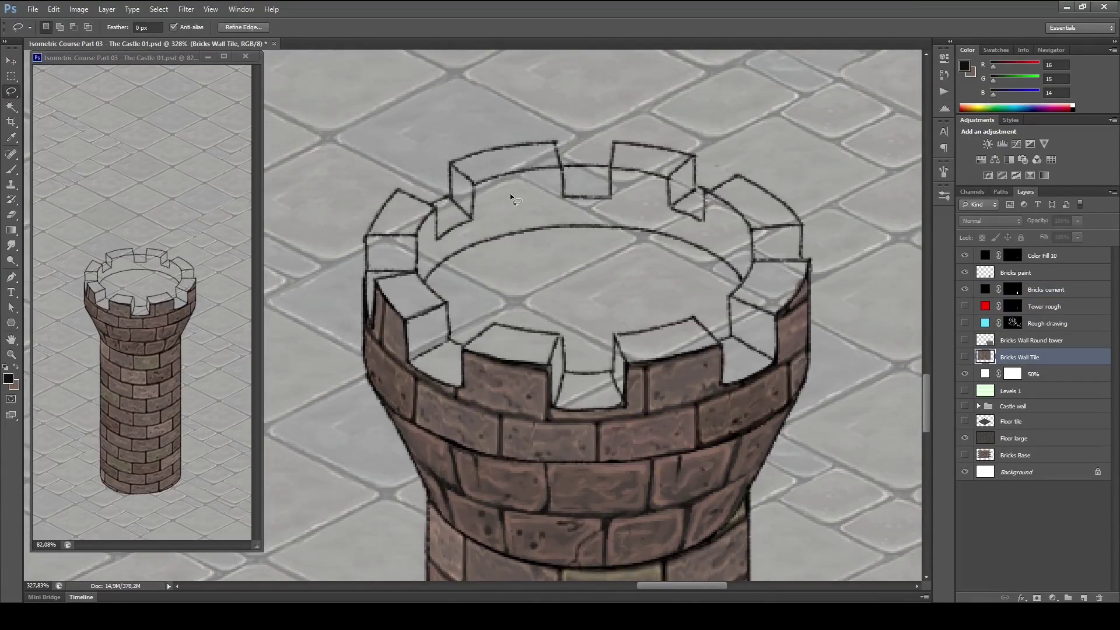
# - On the Bricks paint layer, lasso the tower's inner floor, following its curved back edge and the inner outlines of the front battlements
pyautogui.press('b')
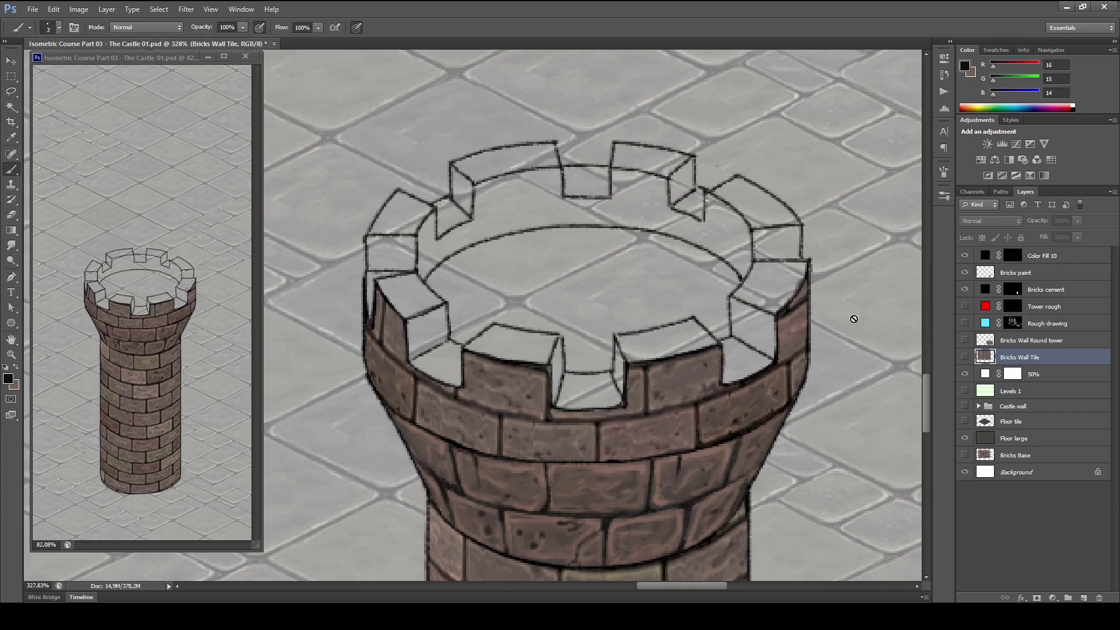
pyautogui.click(1008, 273)
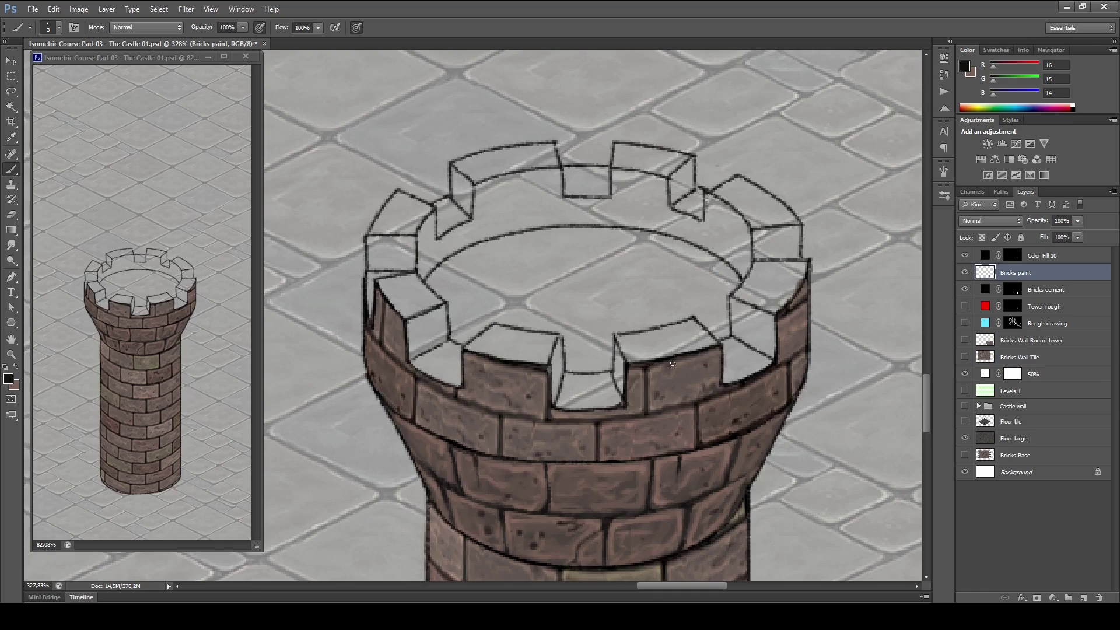
pyautogui.press('l')
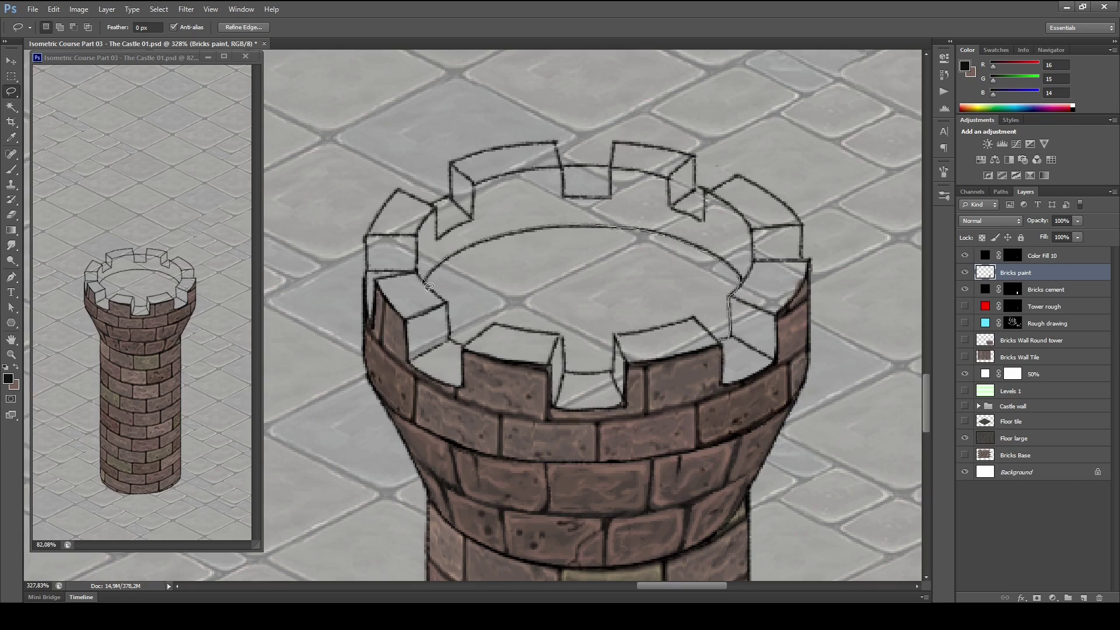
pyautogui.moveTo(449, 328)
pyautogui.mouseDown()
pyautogui.moveTo(463, 349)
pyautogui.moveTo(491, 326)
pyautogui.moveTo(553, 337)
pyautogui.mouseUp()
pyautogui.moveTo(693, 319)
pyautogui.mouseDown()
pyautogui.moveTo(714, 342)
pyautogui.moveTo(727, 336)
pyautogui.moveTo(722, 355)
pyautogui.moveTo(699, 318)
pyautogui.mouseUp()
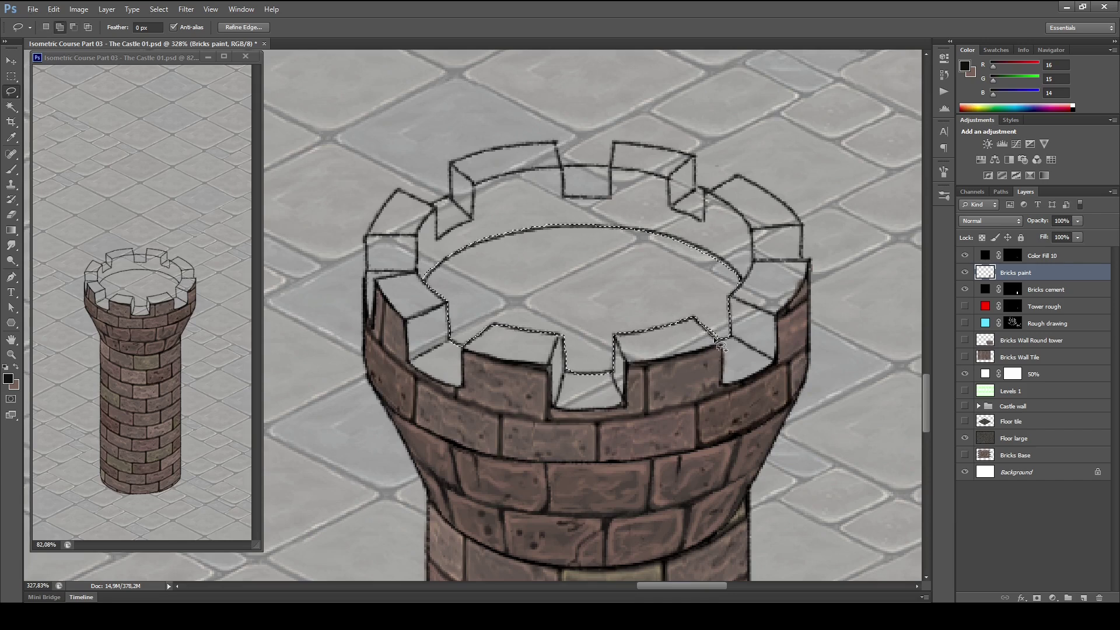
pyautogui.press('alt')
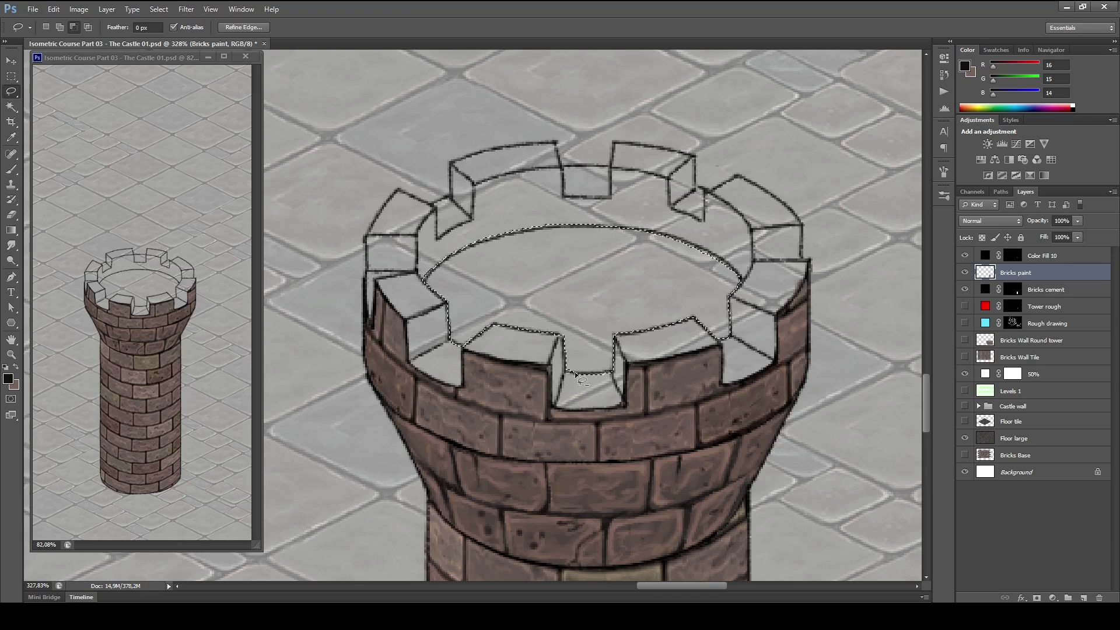
# - Switch to the Brush tool and set the foreground colour to reddish brown #a05228
pyautogui.press('shift')
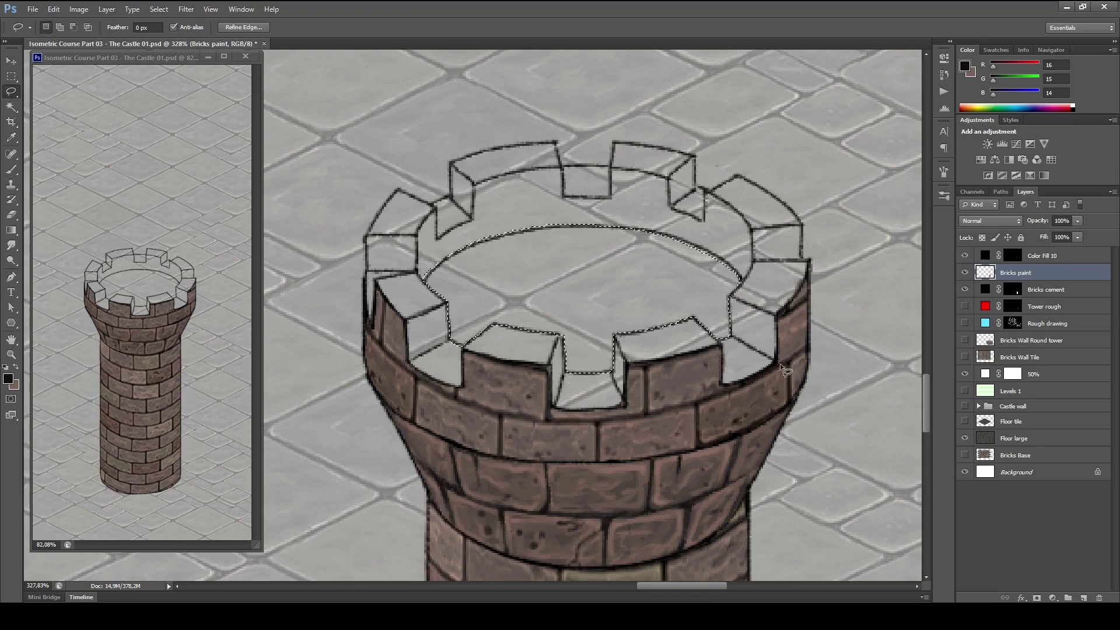
pyautogui.press('shift')
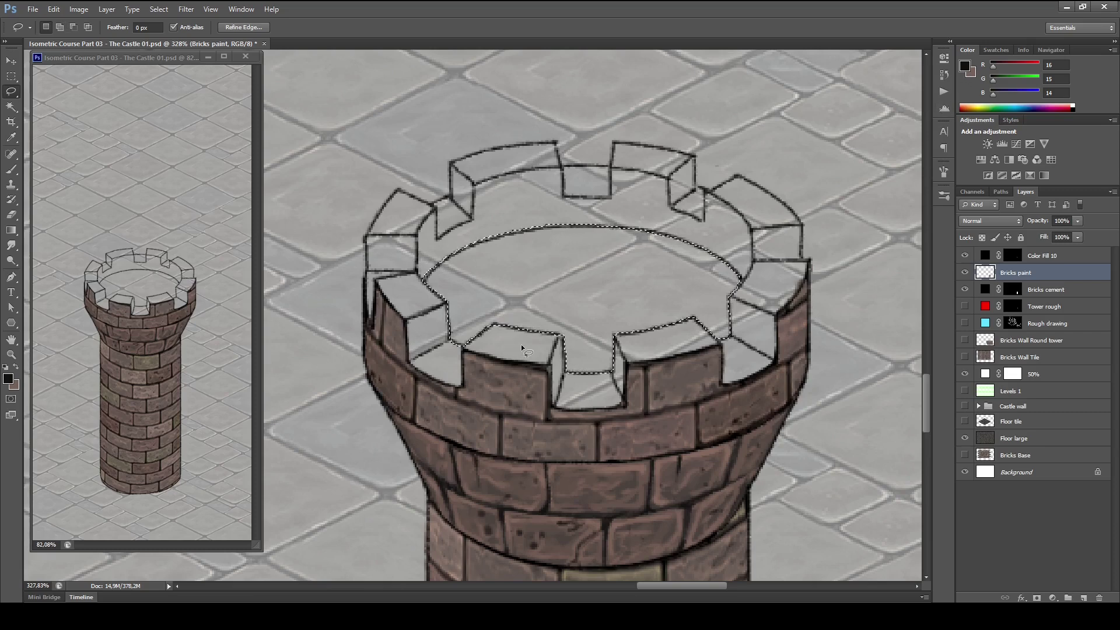
pyautogui.press('b')
pyautogui.keyDown('alt'); pyautogui.click(698, 307); pyautogui.keyUp('alt')
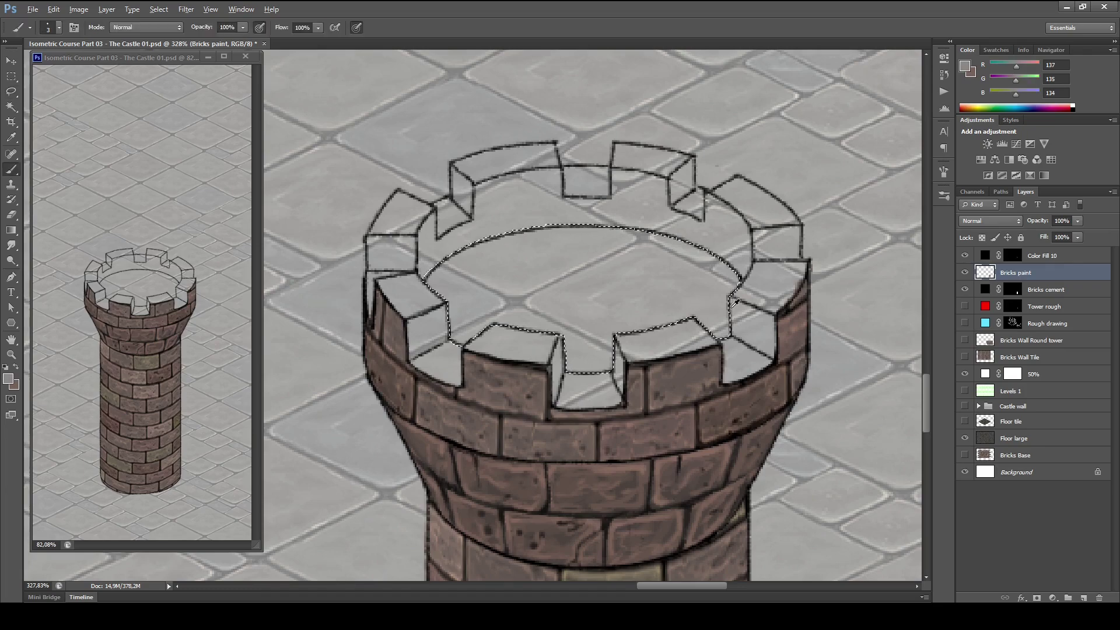
pyautogui.click(964, 67)
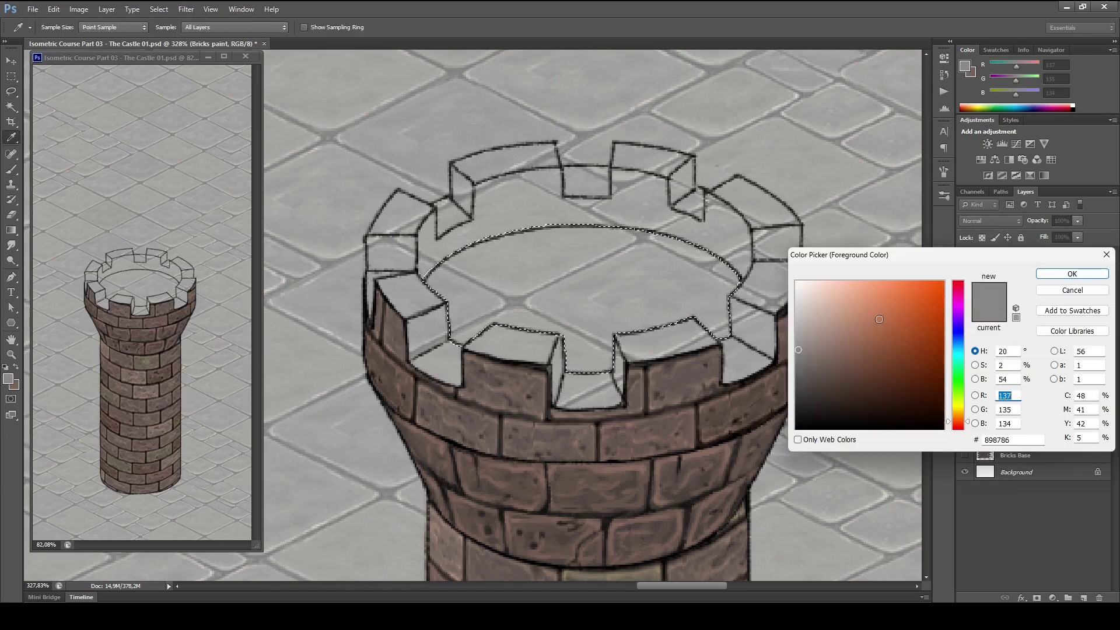
pyautogui.click(895, 329)
pyautogui.moveTo(866, 343); pyautogui.dragTo(877, 340)
pyautogui.click(959, 417)
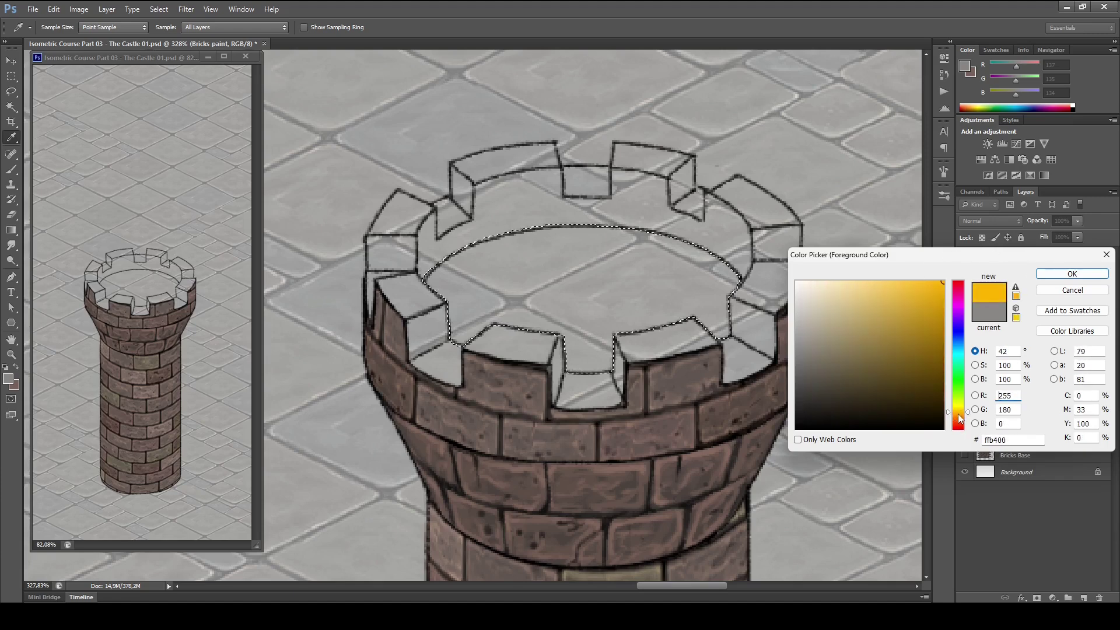
pyautogui.moveTo(958, 415); pyautogui.dragTo(960, 418)
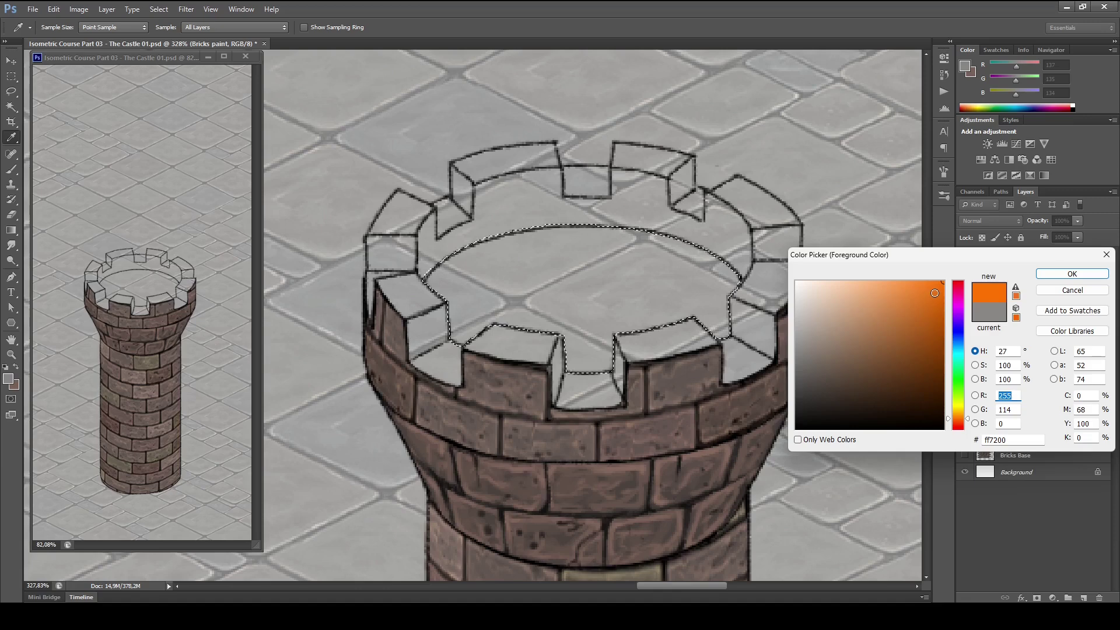
pyautogui.moveTo(934, 293)
pyautogui.mouseDown()
pyautogui.moveTo(945, 352)
pyautogui.moveTo(929, 354)
pyautogui.mouseUp()
pyautogui.moveTo(901, 353); pyautogui.dragTo(922, 328)
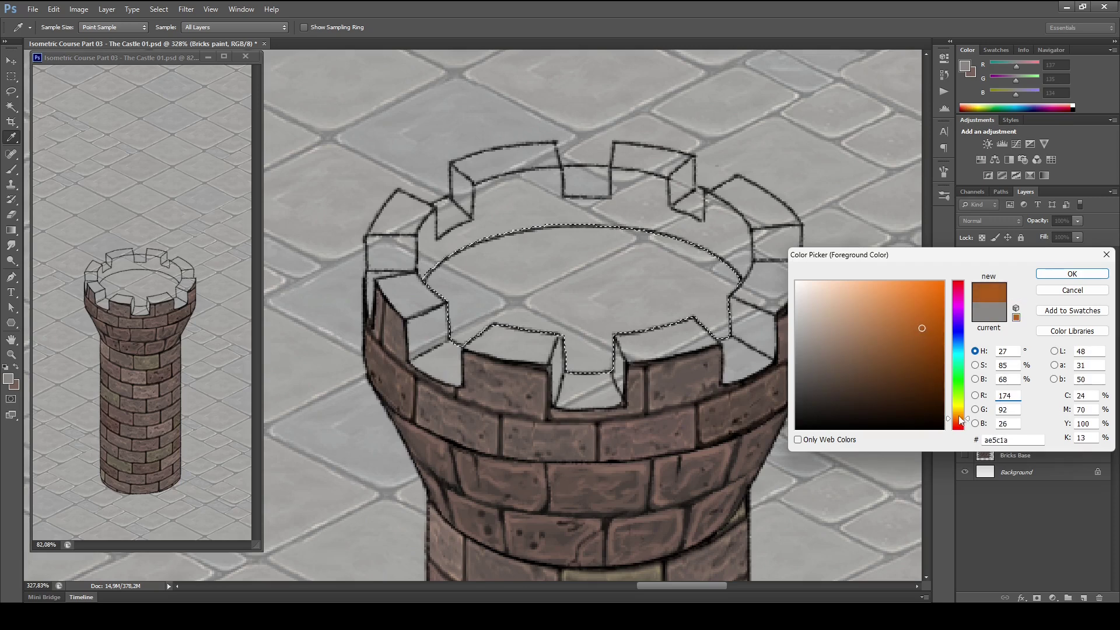
pyautogui.click(960, 423)
pyautogui.moveTo(959, 423); pyautogui.dragTo(959, 420)
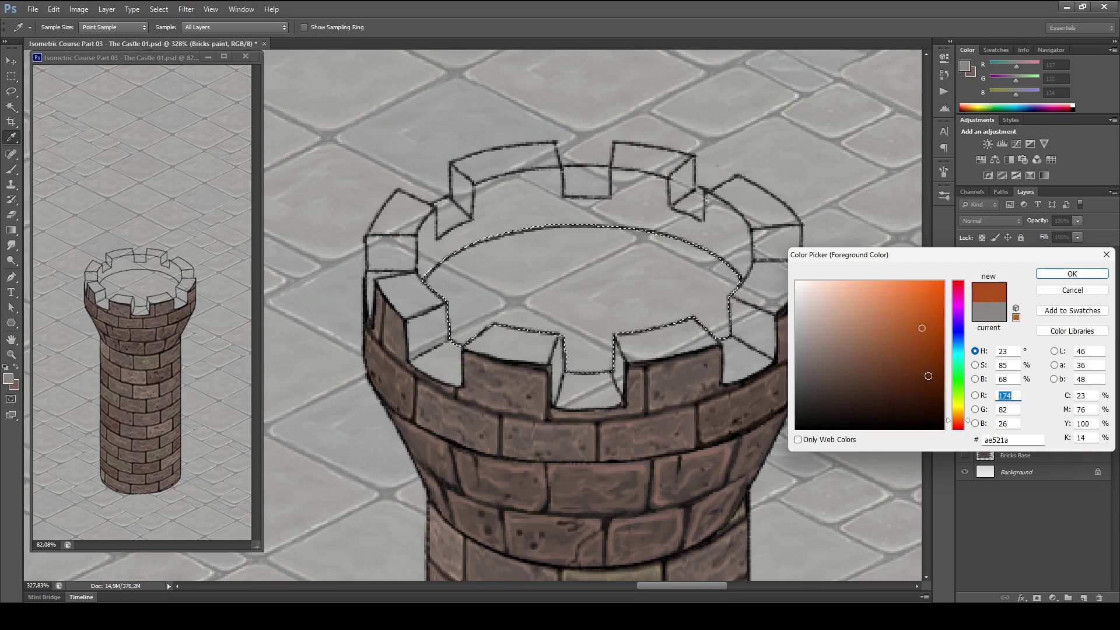
pyautogui.moveTo(920, 330); pyautogui.dragTo(920, 327)
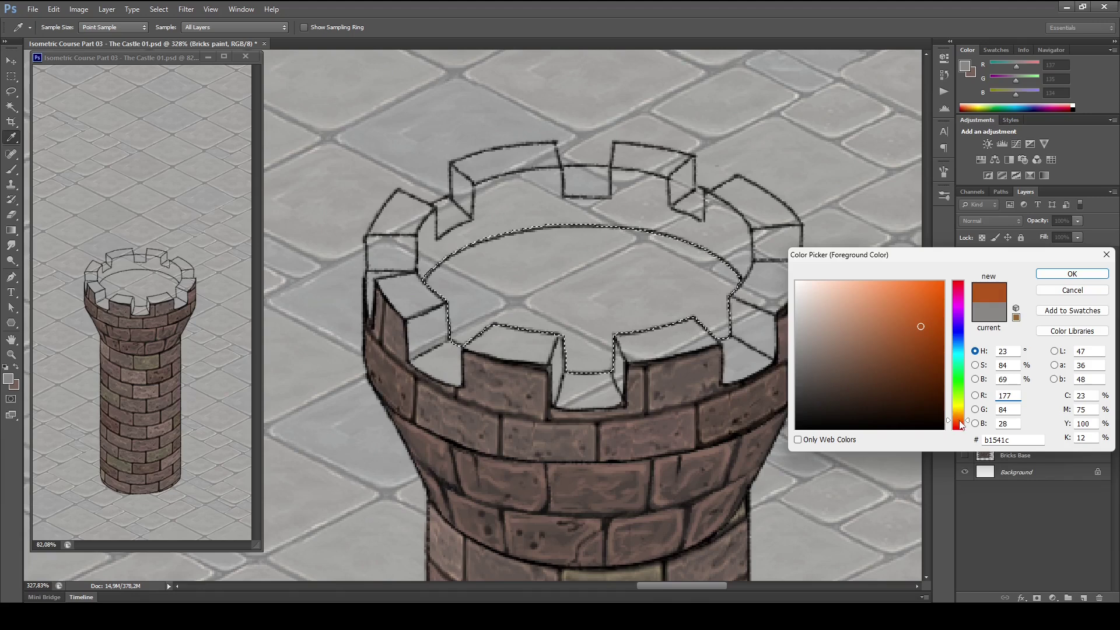
pyautogui.click(959, 421)
pyautogui.click(909, 329)
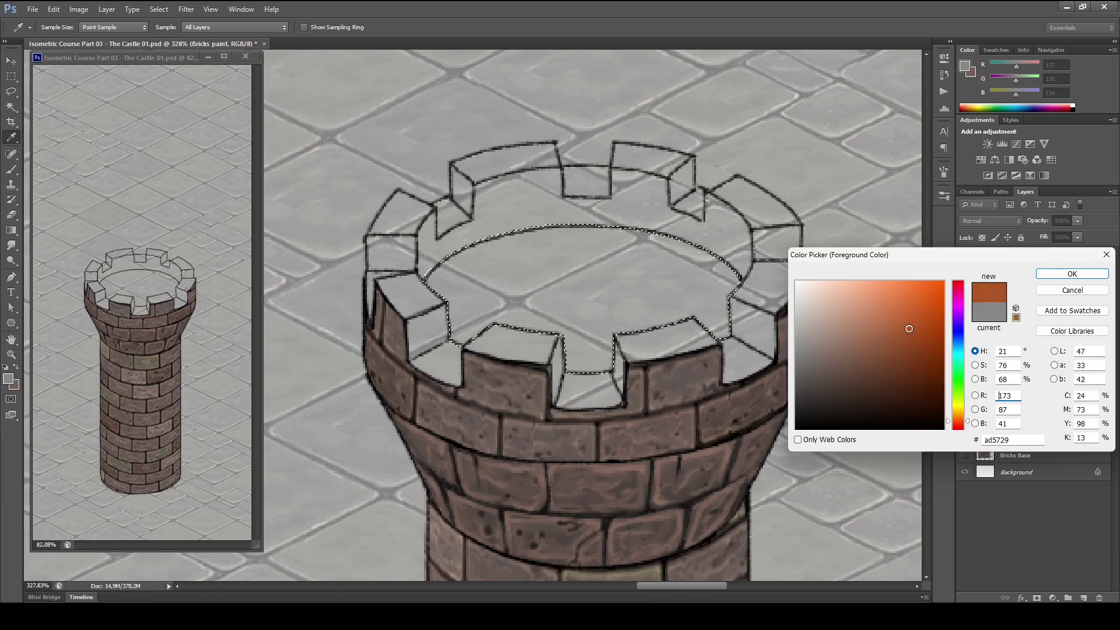
pyautogui.moveTo(909, 328); pyautogui.dragTo(907, 337)
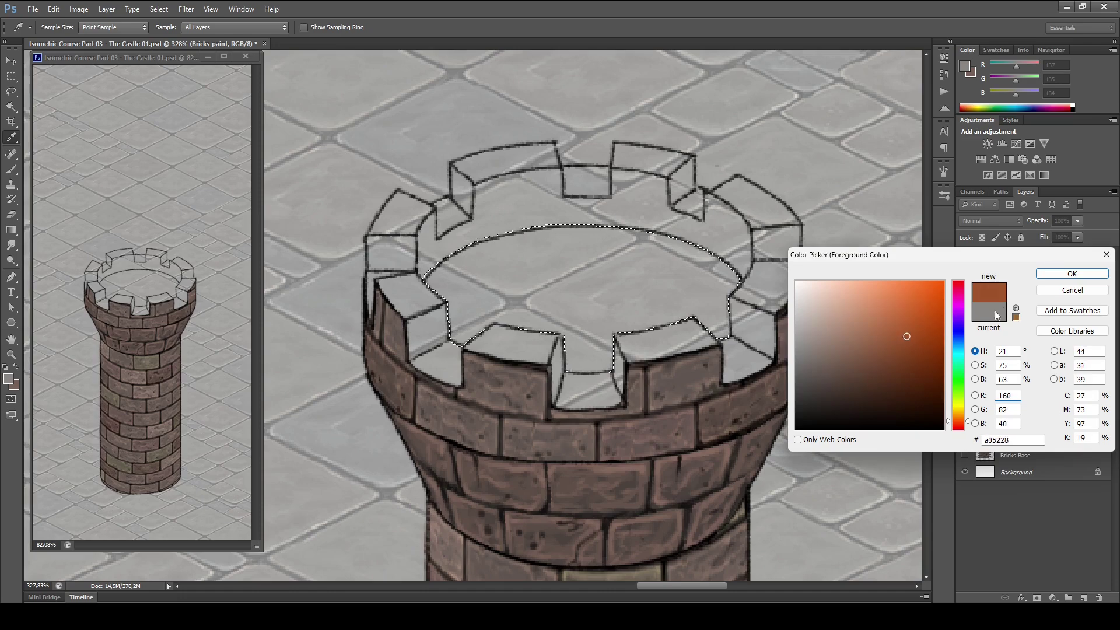
pyautogui.click(1088, 276)
# - Fill the selected floor area inside the tower's battlements with the reddish brown, and deselect it
pyautogui.moveTo(671, 306)
pyautogui.mouseDown()
pyautogui.moveTo(715, 310)
pyautogui.moveTo(583, 327)
pyautogui.moveTo(647, 265)
pyautogui.moveTo(420, 291)
pyautogui.moveTo(467, 250)
pyautogui.moveTo(717, 257)
pyautogui.moveTo(500, 331)
pyautogui.mouseUp()
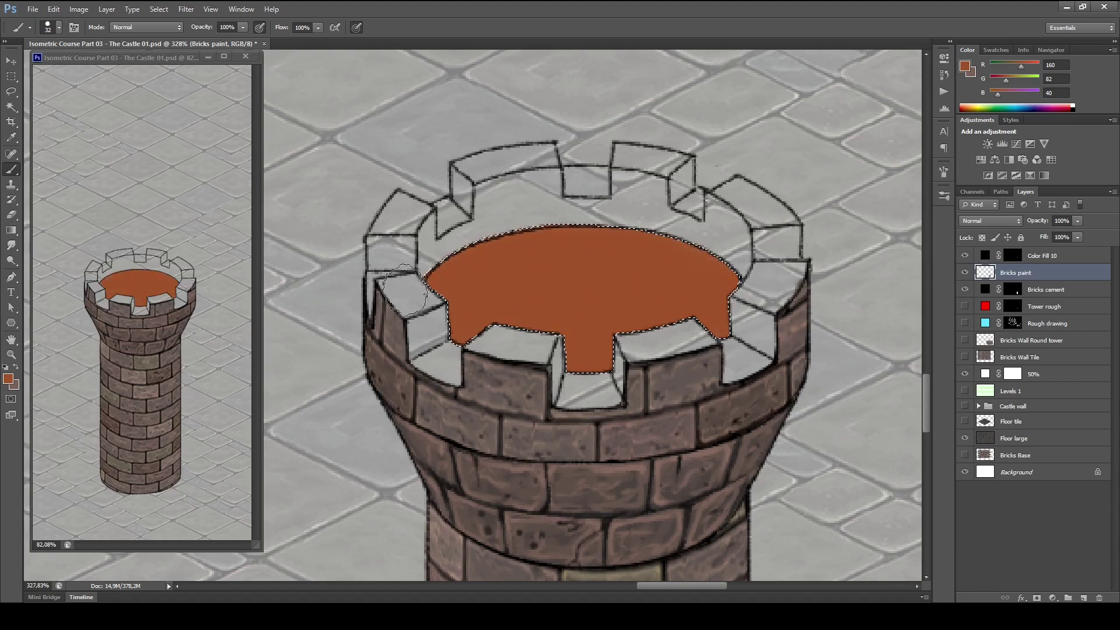
pyautogui.hotkey('ctrl', 'd')
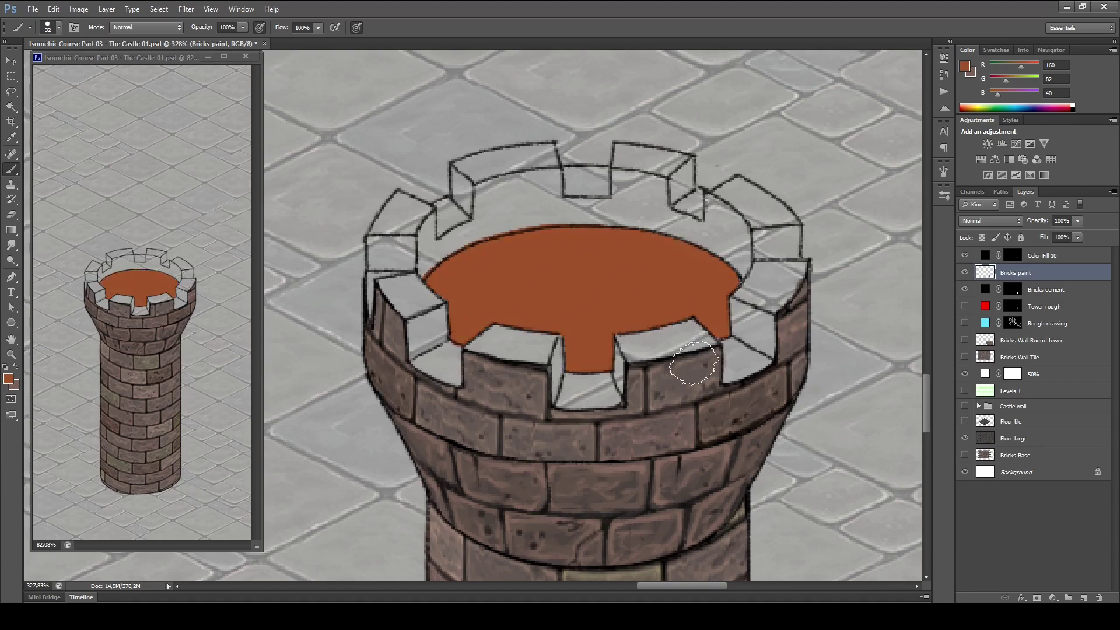
# - Set the brush colour to dark brown (RGB 128, 68, 35) and paint diagonal wood-grain streaks across the tower floor
pyautogui.click(965, 68)
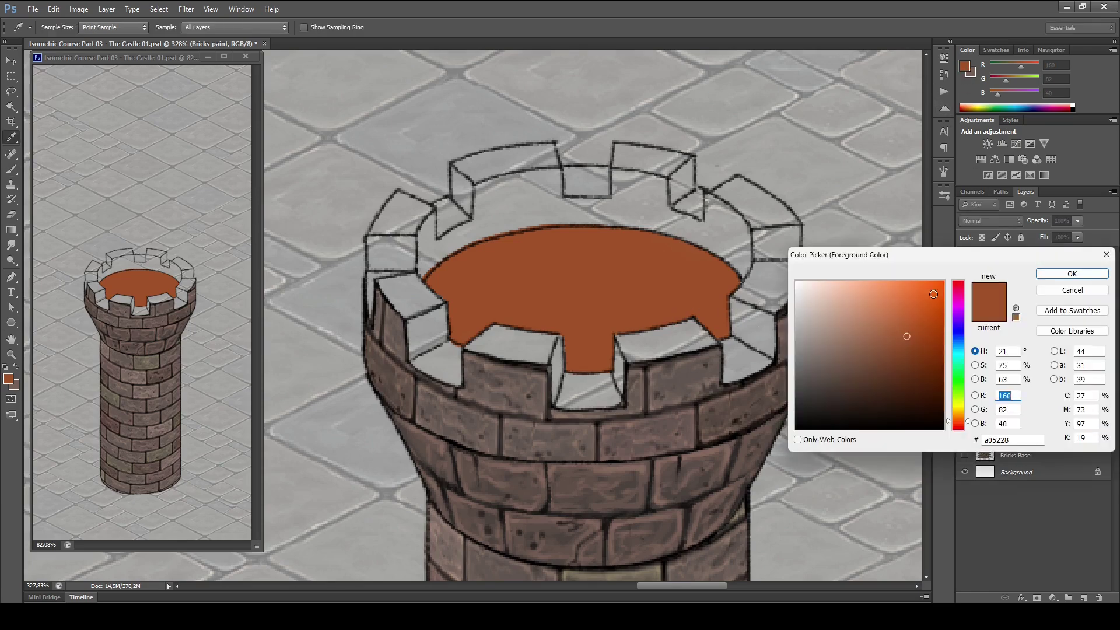
pyautogui.moveTo(907, 337); pyautogui.dragTo(903, 355)
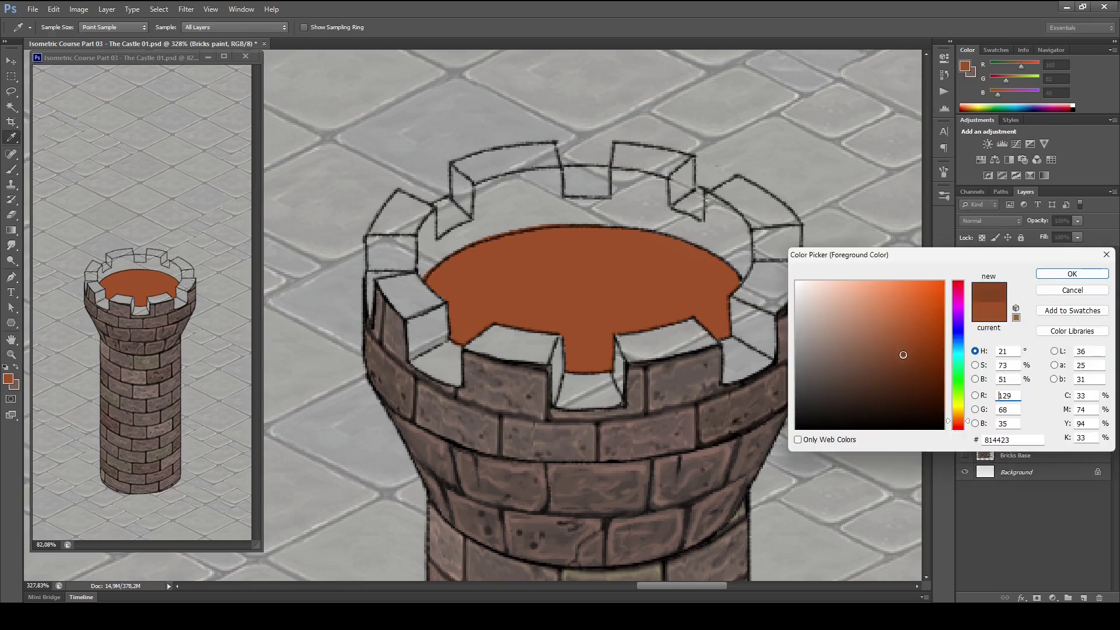
pyautogui.click(1073, 274)
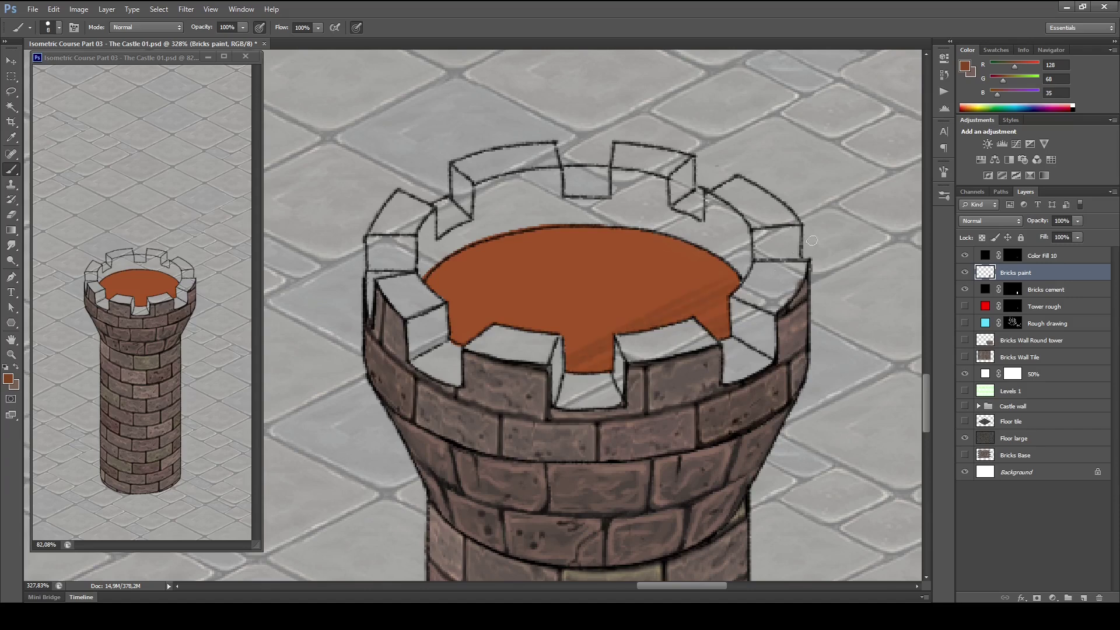
pyautogui.moveTo(560, 332)
pyautogui.mouseDown()
pyautogui.moveTo(625, 299)
pyautogui.moveTo(525, 327)
pyautogui.mouseUp()
pyautogui.moveTo(346, 405); pyautogui.dragTo(725, 234)
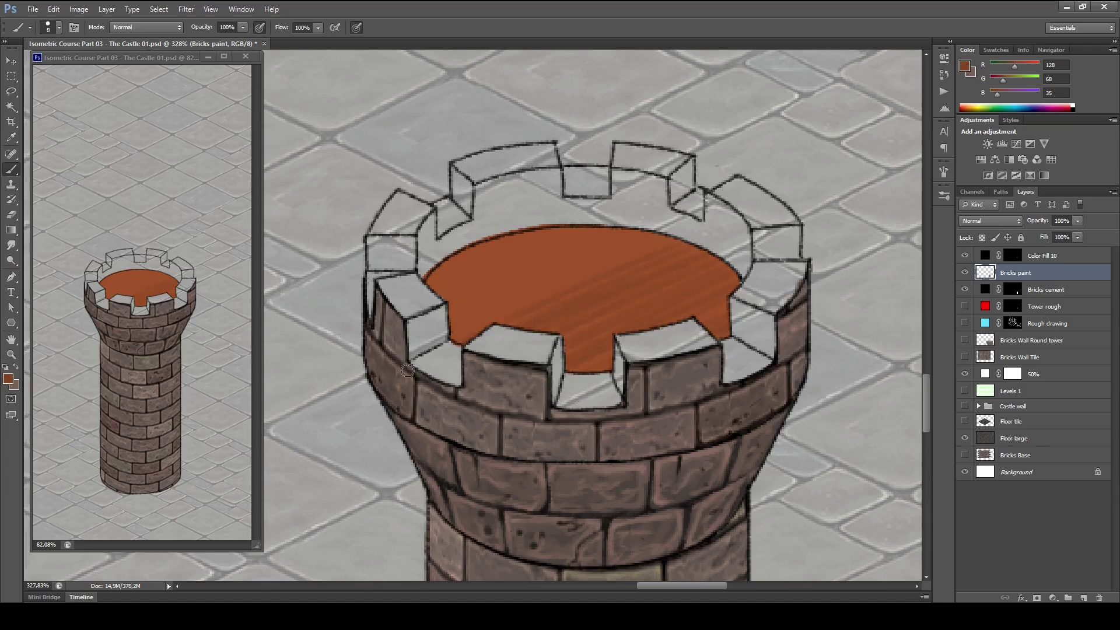
pyautogui.moveTo(406, 370); pyautogui.dragTo(641, 256)
pyautogui.moveTo(495, 311); pyautogui.dragTo(635, 228)
pyautogui.moveTo(364, 354); pyautogui.dragTo(687, 195)
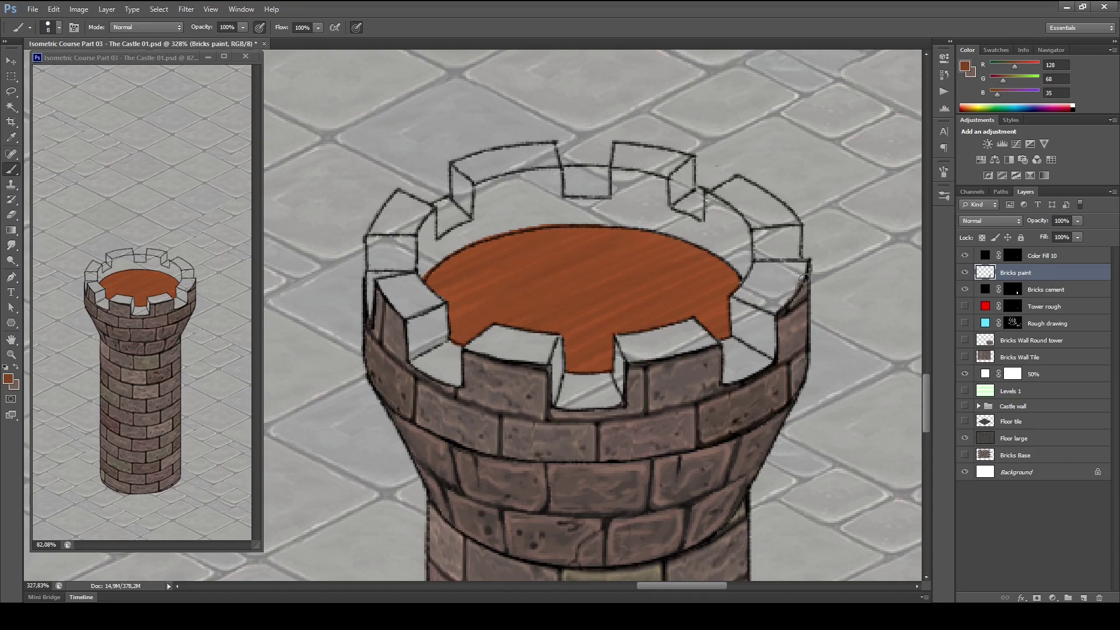
# - Set the brush colour to light orange #ca6f40 and the brush opacity to 37%
pyautogui.keyDown('alt'); pyautogui.click(868, 265); pyautogui.keyUp('alt')
pyautogui.click(964, 65)
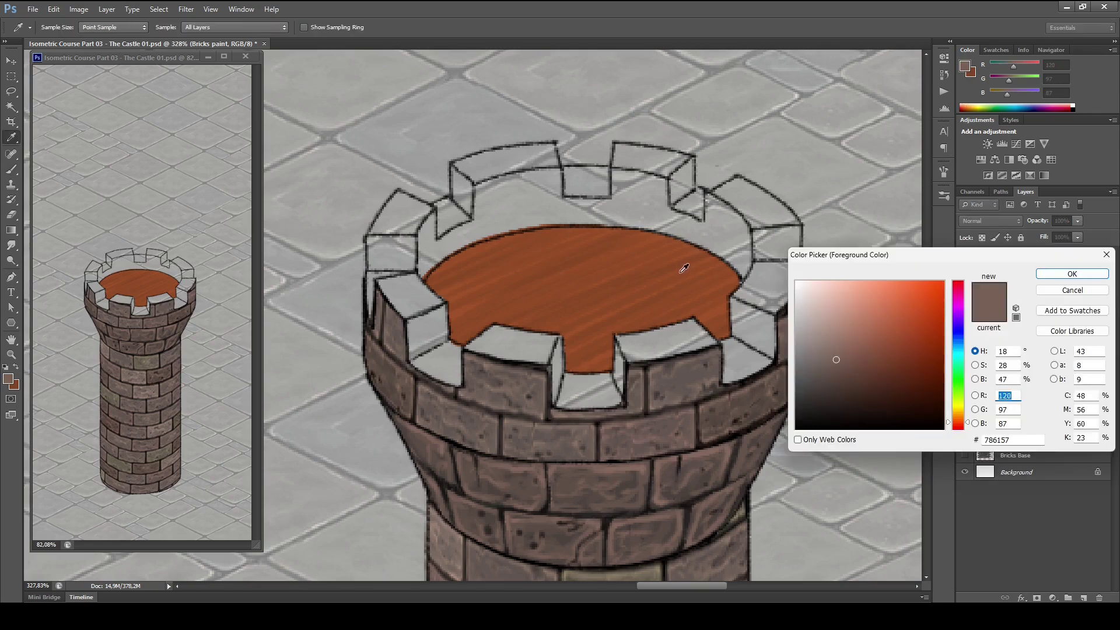
pyautogui.click(686, 254)
pyautogui.moveTo(902, 338); pyautogui.dragTo(899, 310)
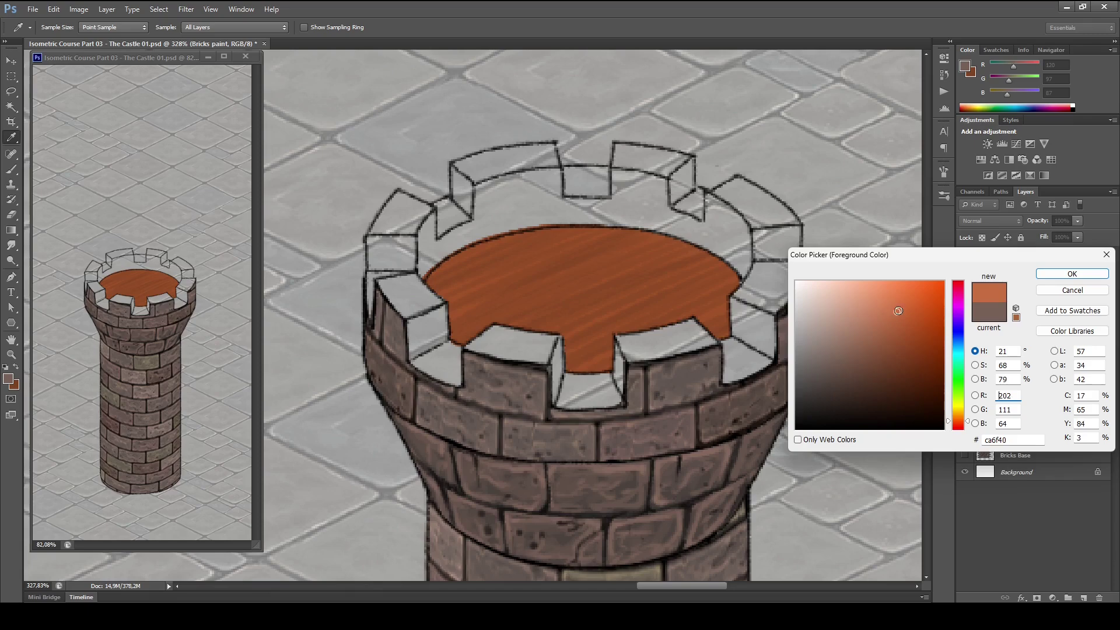
pyautogui.click(1072, 274)
pyautogui.press('b')
pyautogui.click(241, 27)
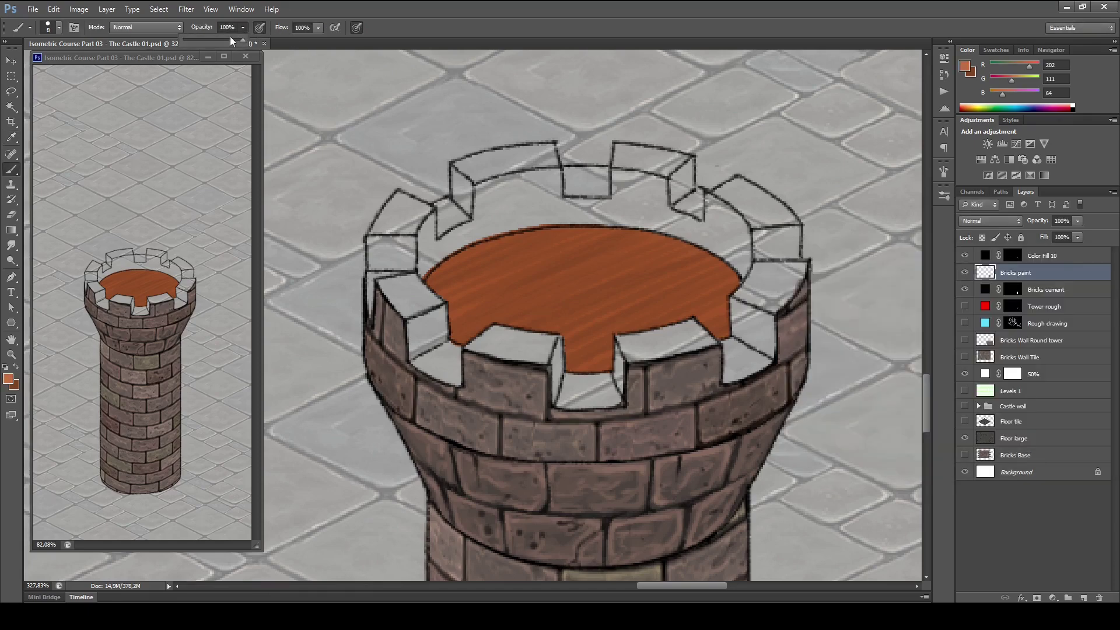
pyautogui.moveTo(201, 44); pyautogui.dragTo(205, 45)
# - Paint light orange grain streaks diagonally across the wooden floor, and reduce the brush size to 3
pyautogui.moveTo(593, 260)
pyautogui.mouseDown()
pyautogui.moveTo(460, 307)
pyautogui.moveTo(549, 269)
pyautogui.mouseUp()
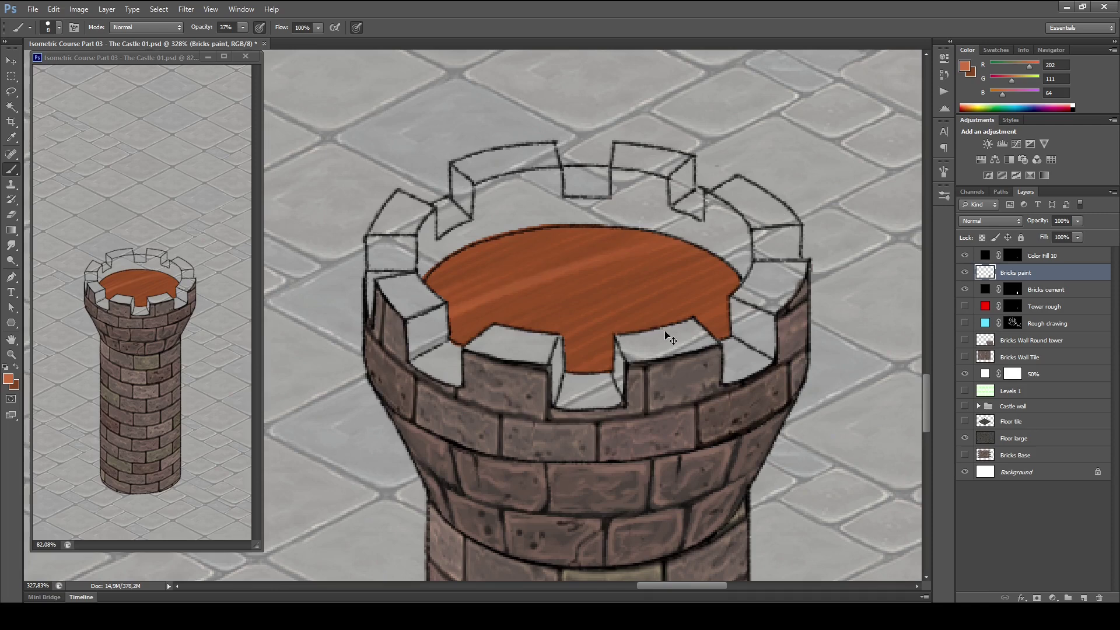
pyautogui.hotkey('ctrl', 'z')
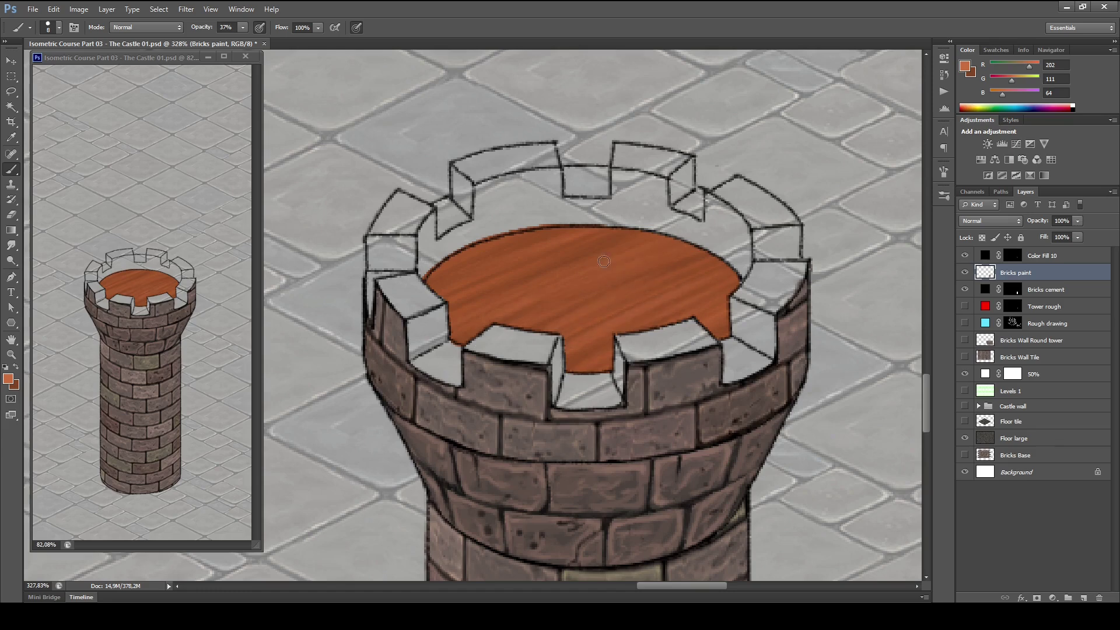
pyautogui.moveTo(495, 294); pyautogui.dragTo(635, 222)
pyautogui.moveTo(414, 271); pyautogui.dragTo(753, 177)
pyautogui.press('[')
pyautogui.press('[')
pyautogui.press('[')
pyautogui.press('[')
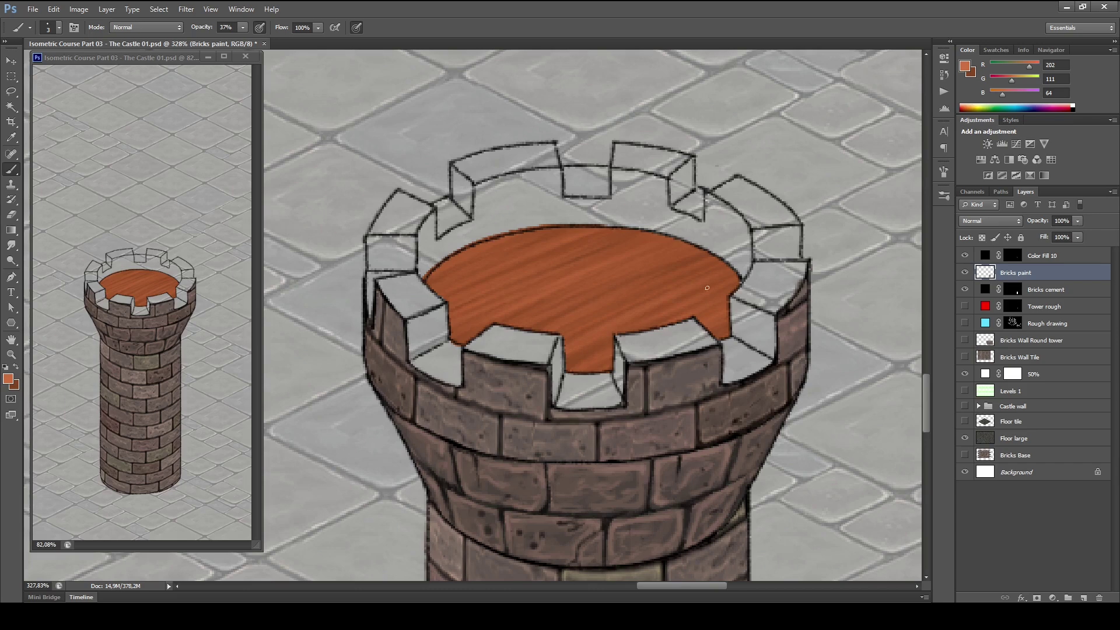
# - Add fine diagonal dark grain lines to the floor with a thin brush in dark brown #5e341d at 75% opacity
pyautogui.keyDown('alt'); pyautogui.click(467, 352); pyautogui.keyUp('alt')
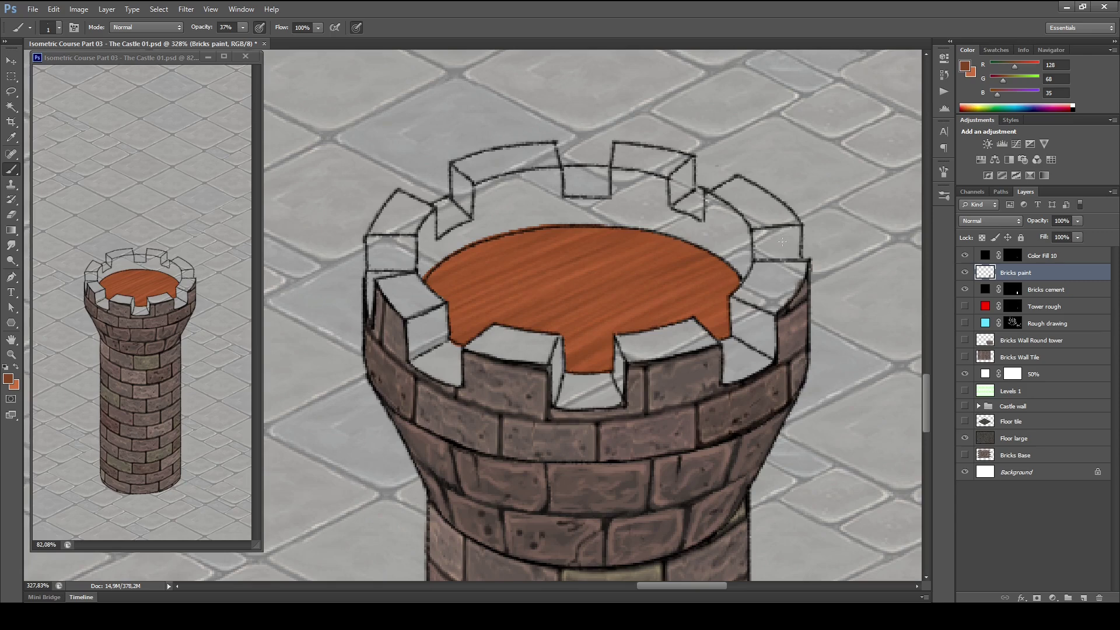
pyautogui.click(243, 28)
pyautogui.click(536, 277)
pyautogui.click(966, 67)
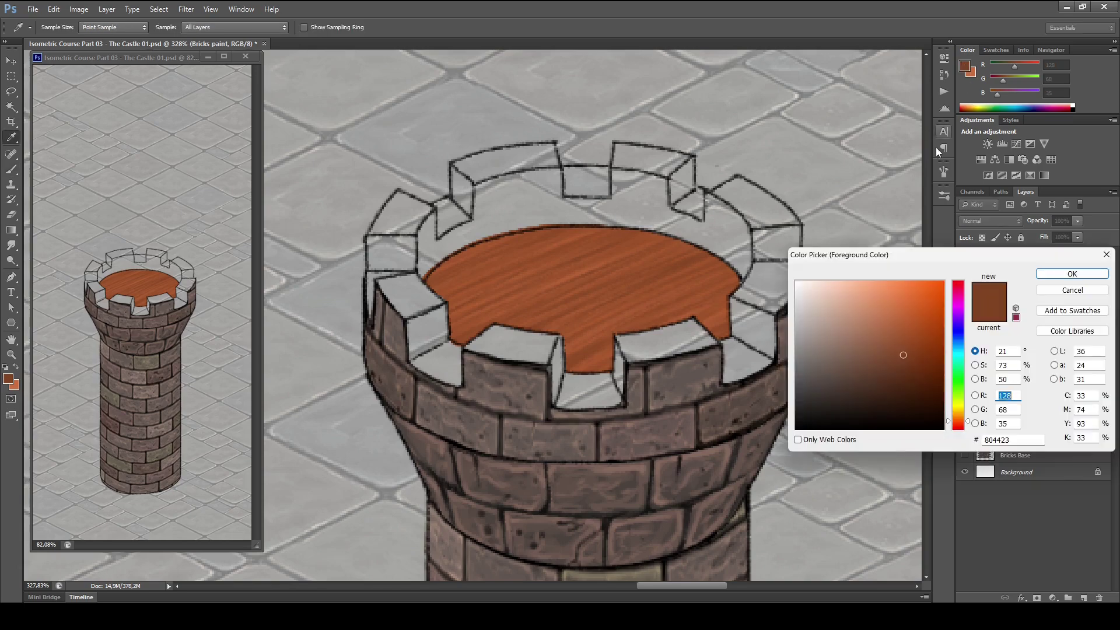
pyautogui.click(899, 374)
pyautogui.click(1068, 274)
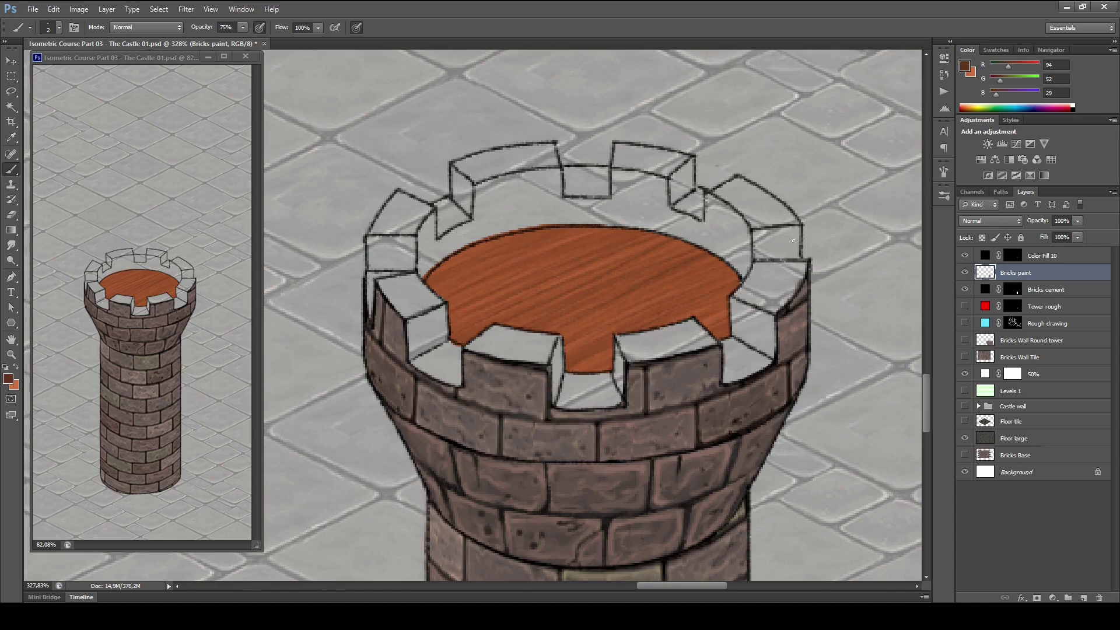
# - Set the brush to black at 100% opacity, with pressure-controlled opacity turned off
pyautogui.click(965, 66)
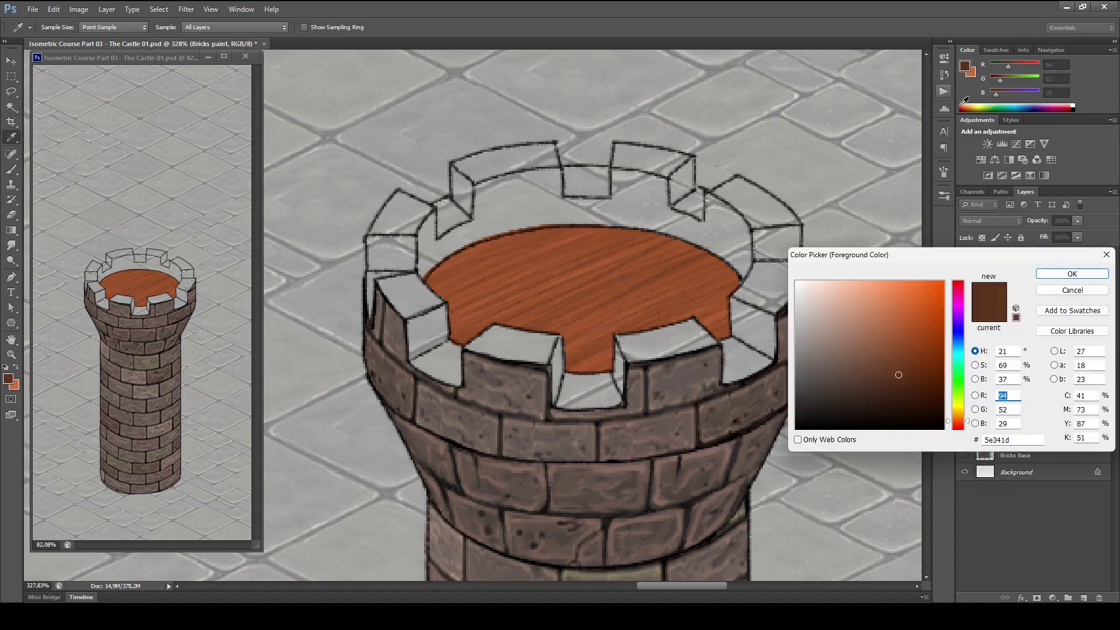
pyautogui.click(796, 429)
pyautogui.click(1071, 274)
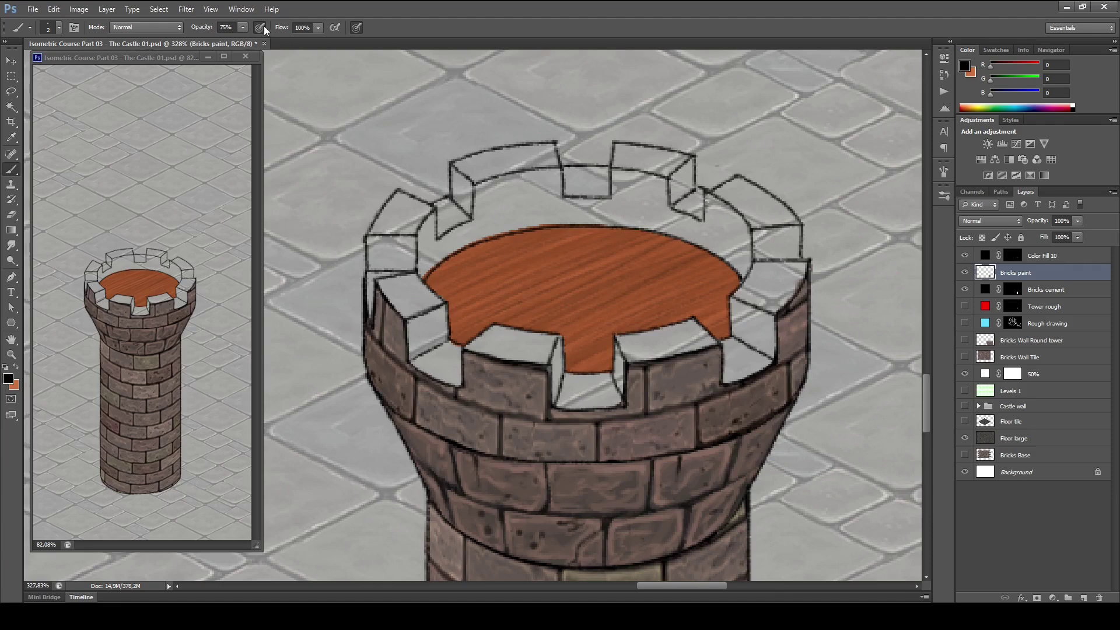
pyautogui.click(242, 27)
pyautogui.moveTo(242, 41); pyautogui.dragTo(258, 41)
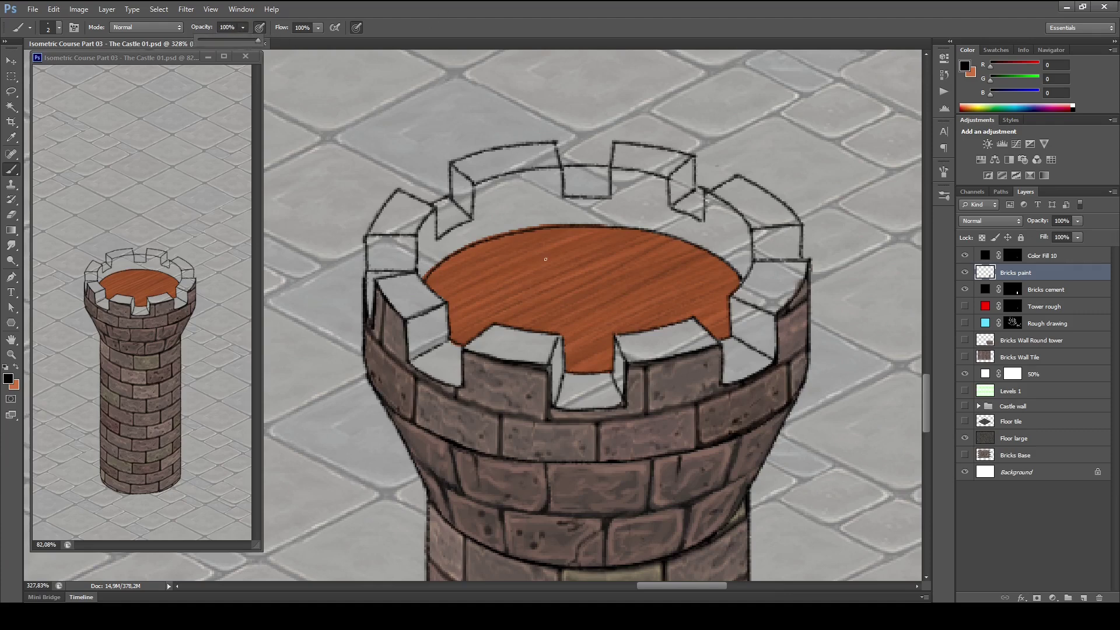
pyautogui.click(266, 29)
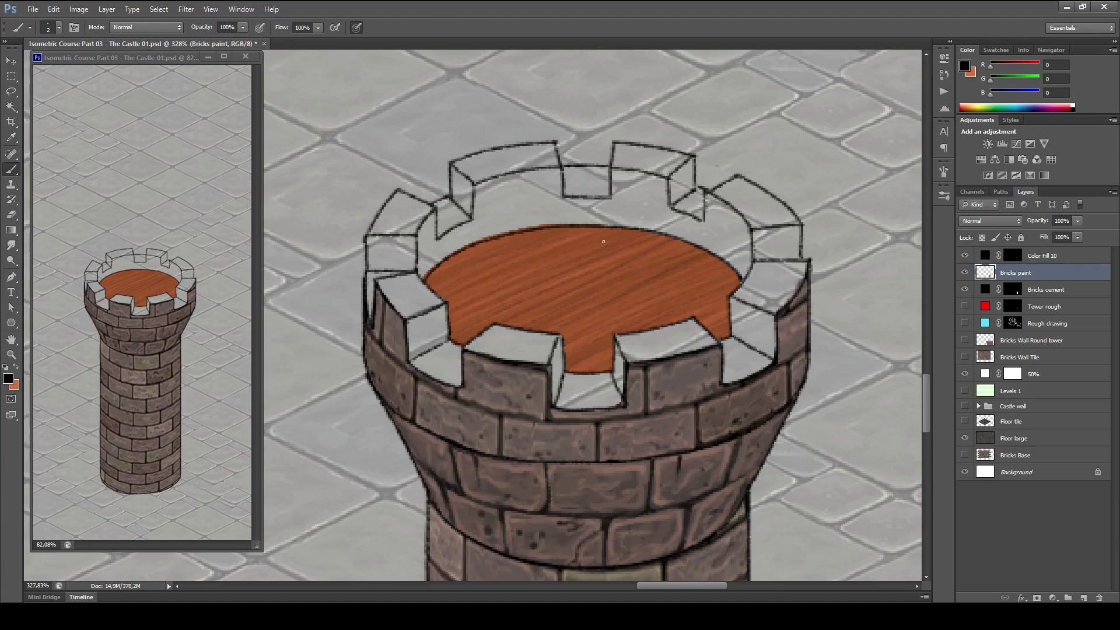
# - Paint thin black diagonal seams across the wooden floor to divide it into parallel planks
pyautogui.moveTo(621, 229); pyautogui.dragTo(448, 303)
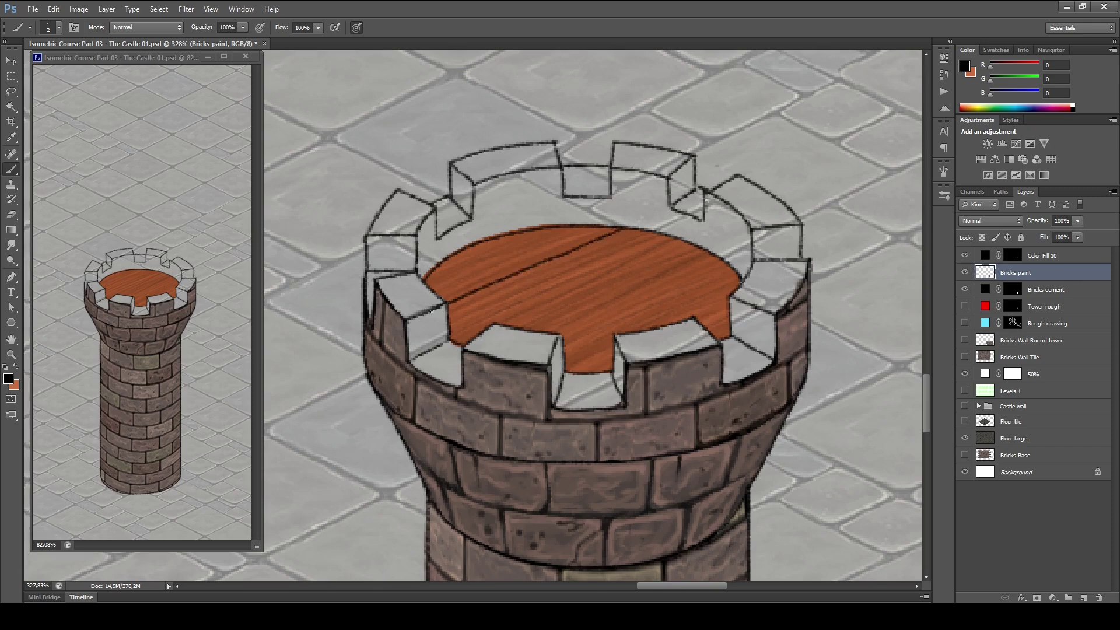
pyautogui.moveTo(579, 223)
pyautogui.mouseDown()
pyautogui.moveTo(387, 298)
pyautogui.moveTo(426, 282)
pyautogui.mouseUp()
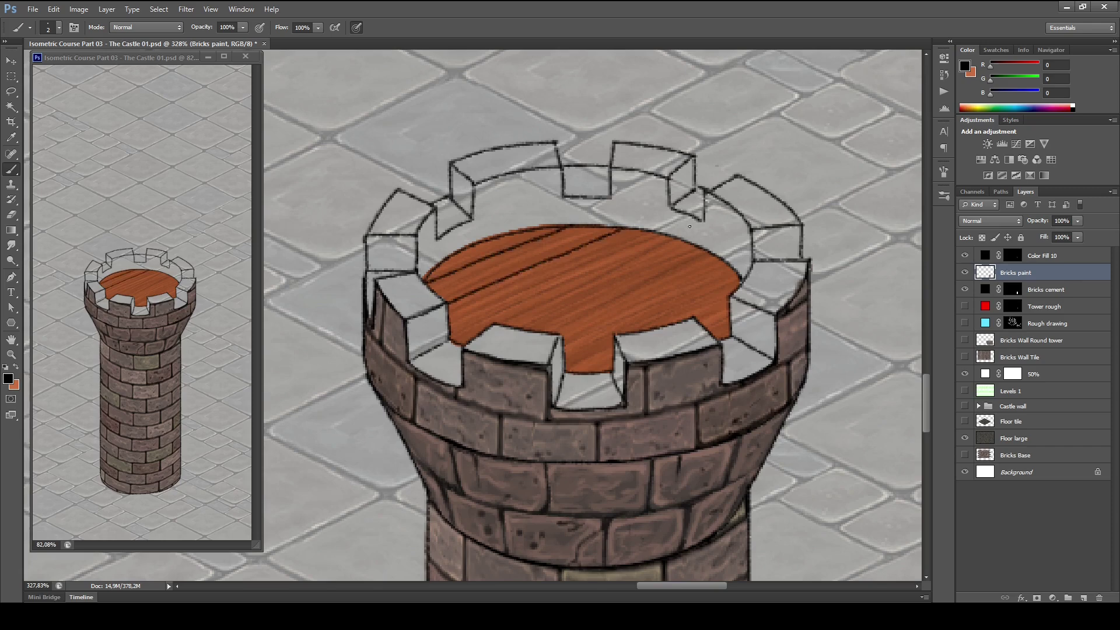
pyautogui.moveTo(688, 238); pyautogui.dragTo(453, 326)
pyautogui.hotkey('ctrl', 'z')
pyautogui.moveTo(685, 241); pyautogui.dragTo(451, 341)
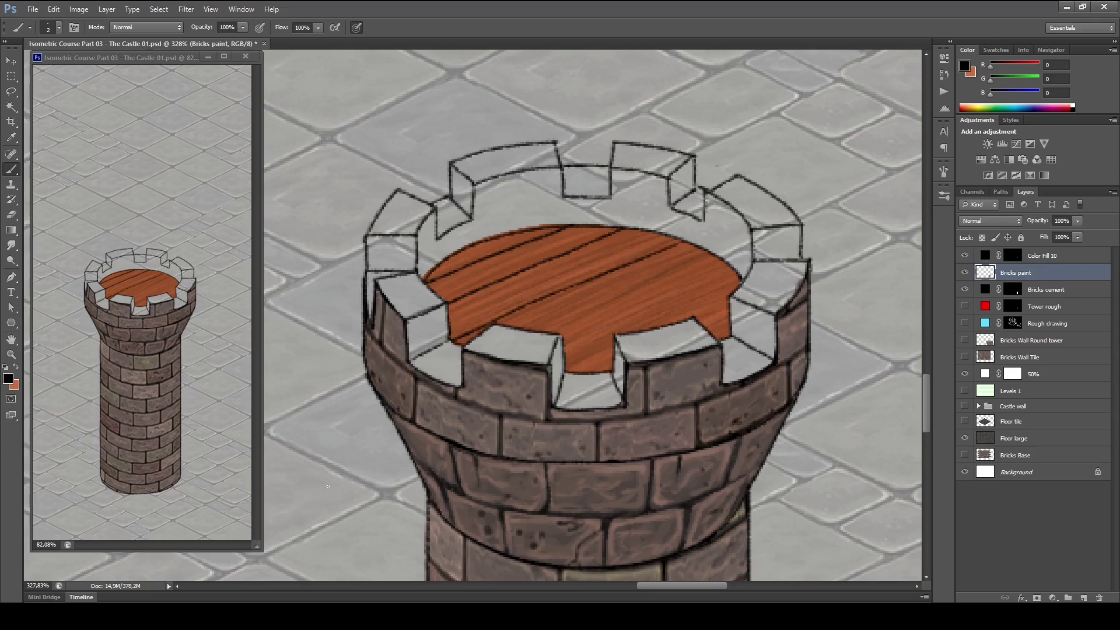
pyautogui.moveTo(719, 253); pyautogui.dragTo(541, 333)
pyautogui.hotkey('ctrl', 'z')
pyautogui.moveTo(725, 263); pyautogui.dragTo(550, 333)
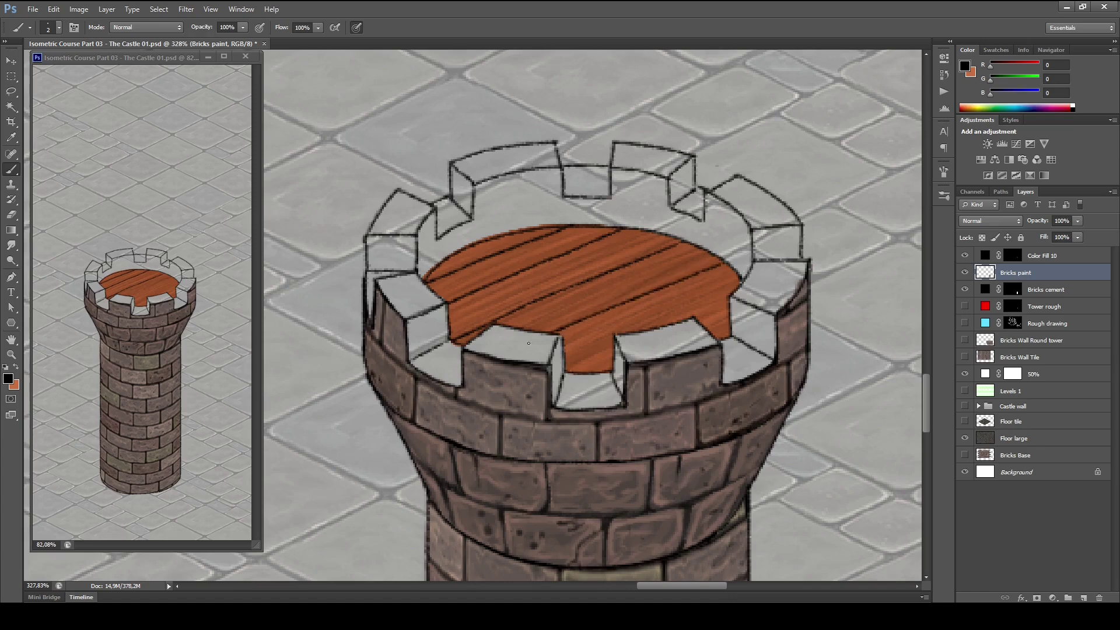
pyautogui.hotkey('ctrl', 'z')
pyautogui.moveTo(726, 263); pyautogui.dragTo(563, 336)
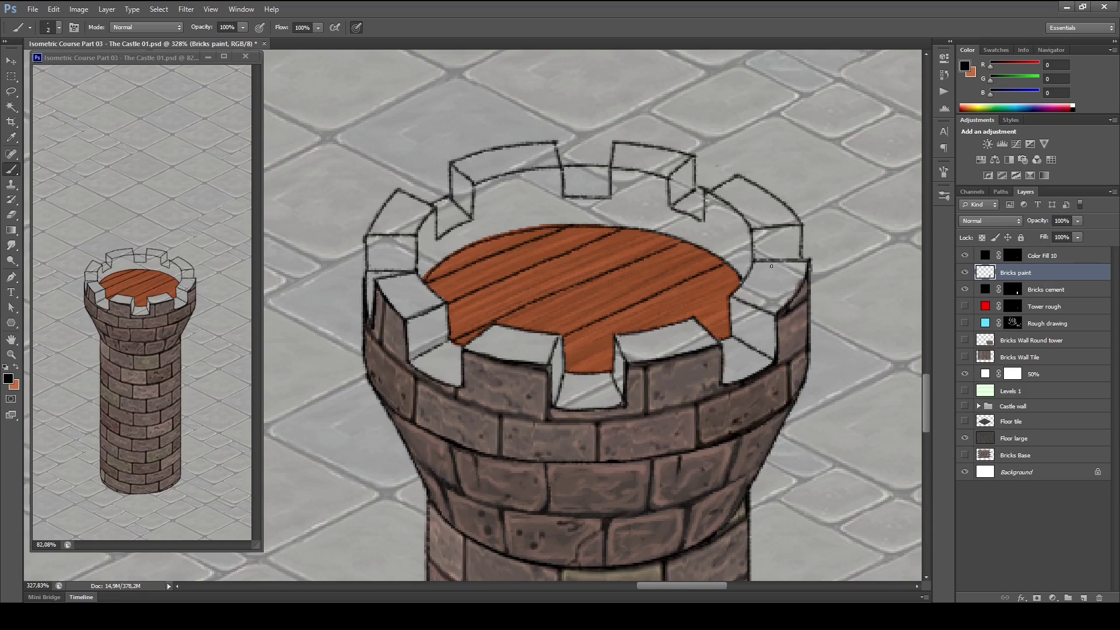
pyautogui.moveTo(738, 282); pyautogui.dragTo(567, 369)
pyautogui.hotkey('ctrl', 'z')
pyautogui.moveTo(730, 301); pyautogui.dragTo(582, 372)
pyautogui.hotkey('ctrl', 'z')
pyautogui.moveTo(729, 301); pyautogui.dragTo(578, 371)
pyautogui.moveTo(732, 325); pyautogui.dragTo(711, 336)
# - Set the brush colour to light yellow-orange #e8a24f
pyautogui.press('x')
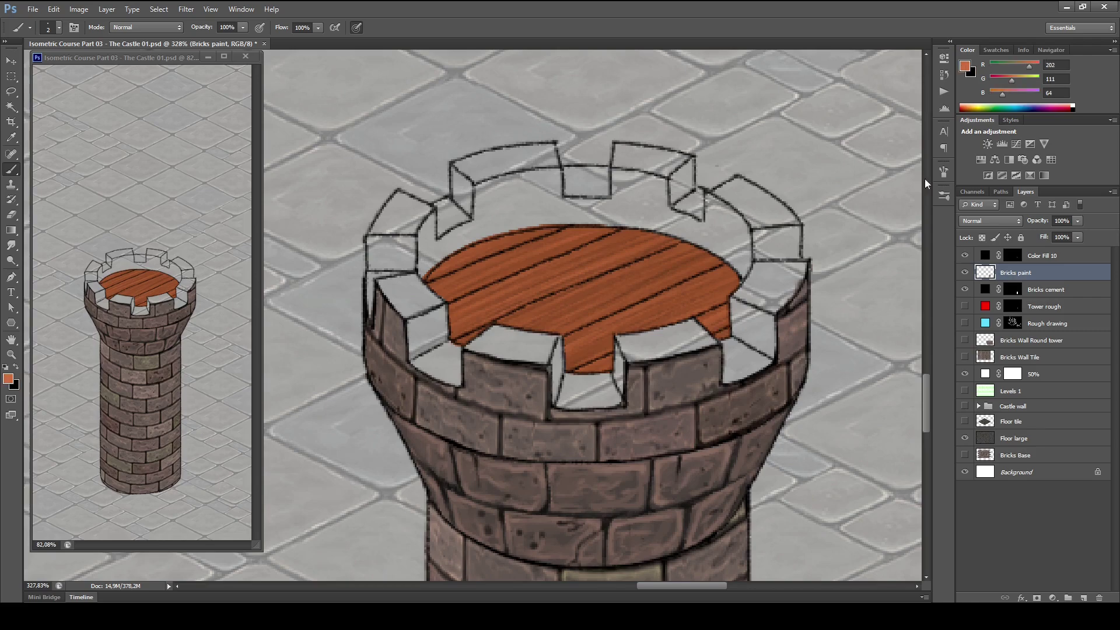
pyautogui.click(965, 67)
pyautogui.click(893, 294)
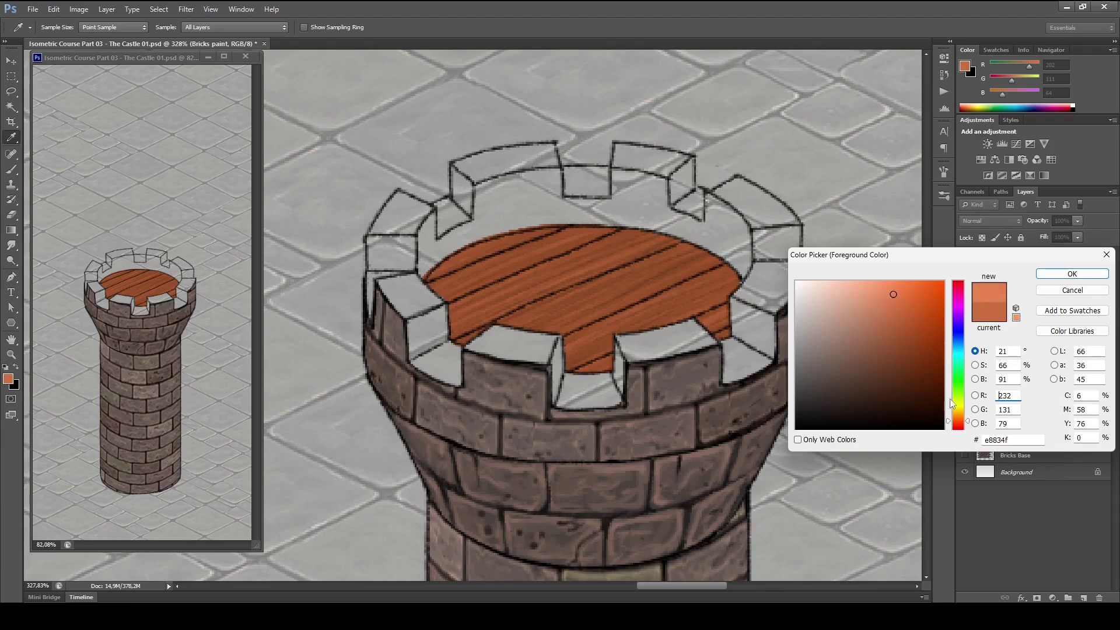
pyautogui.moveTo(959, 421); pyautogui.dragTo(958, 416)
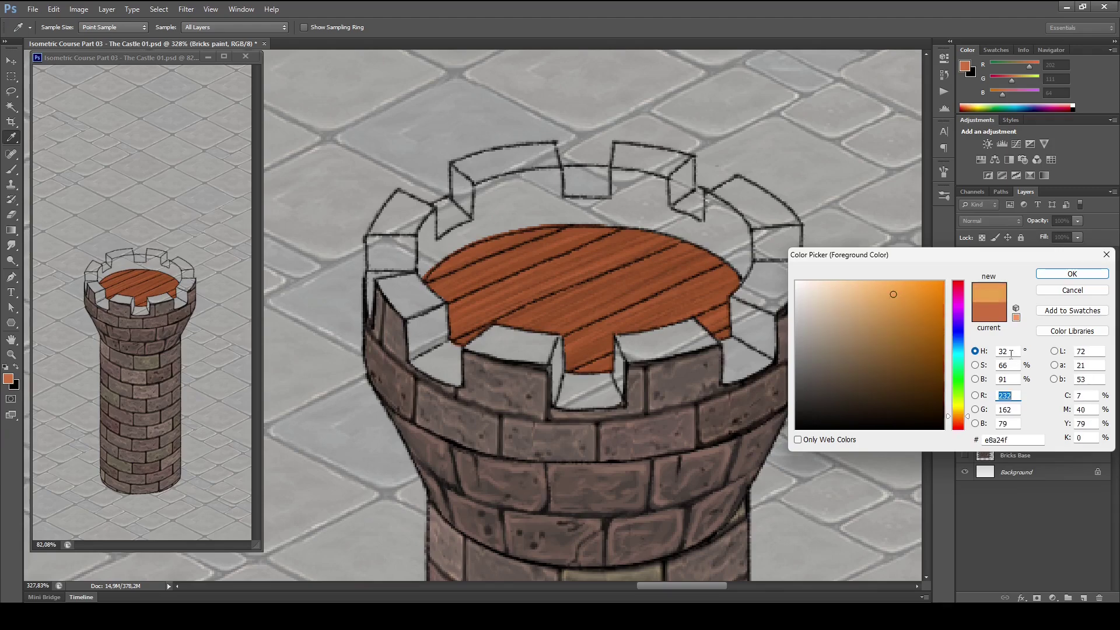
pyautogui.click(1061, 278)
# - Paint light yellow-orange highlights along the plank seams and add matching grain streaks across the wooden floor
pyautogui.moveTo(692, 315); pyautogui.dragTo(560, 372)
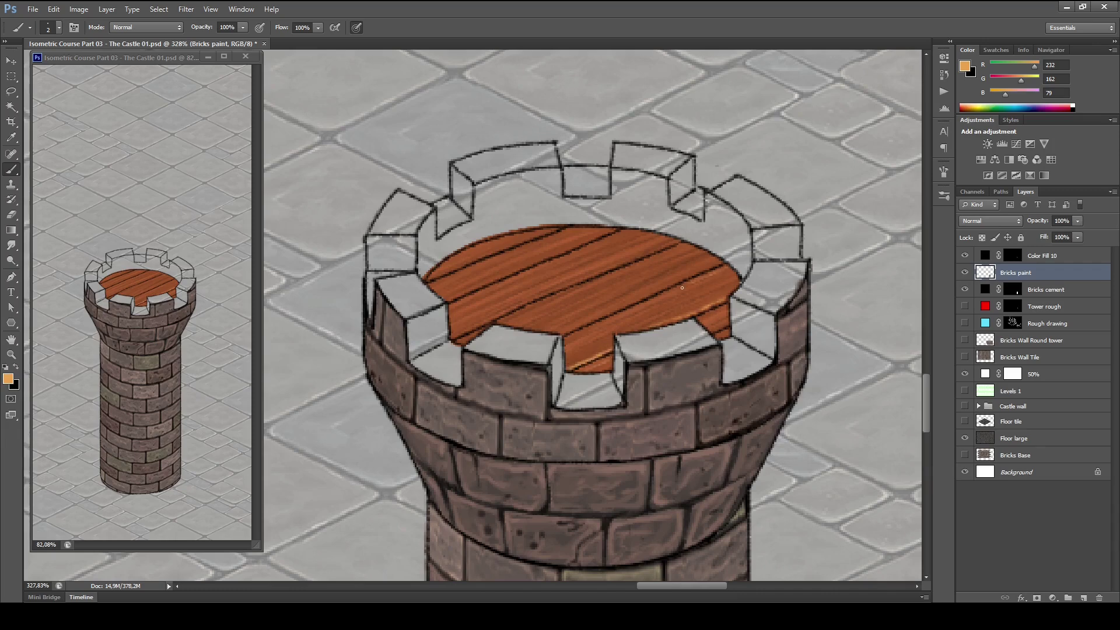
pyautogui.moveTo(708, 265); pyautogui.dragTo(554, 333)
pyautogui.moveTo(644, 259); pyautogui.dragTo(454, 339)
pyautogui.moveTo(612, 267); pyautogui.dragTo(459, 329)
pyautogui.moveTo(598, 241); pyautogui.dragTo(449, 303)
pyautogui.moveTo(587, 239)
pyautogui.mouseDown()
pyautogui.moveTo(443, 298)
pyautogui.moveTo(531, 244)
pyautogui.moveTo(426, 287)
pyautogui.mouseUp()
pyautogui.moveTo(513, 245); pyautogui.dragTo(433, 274)
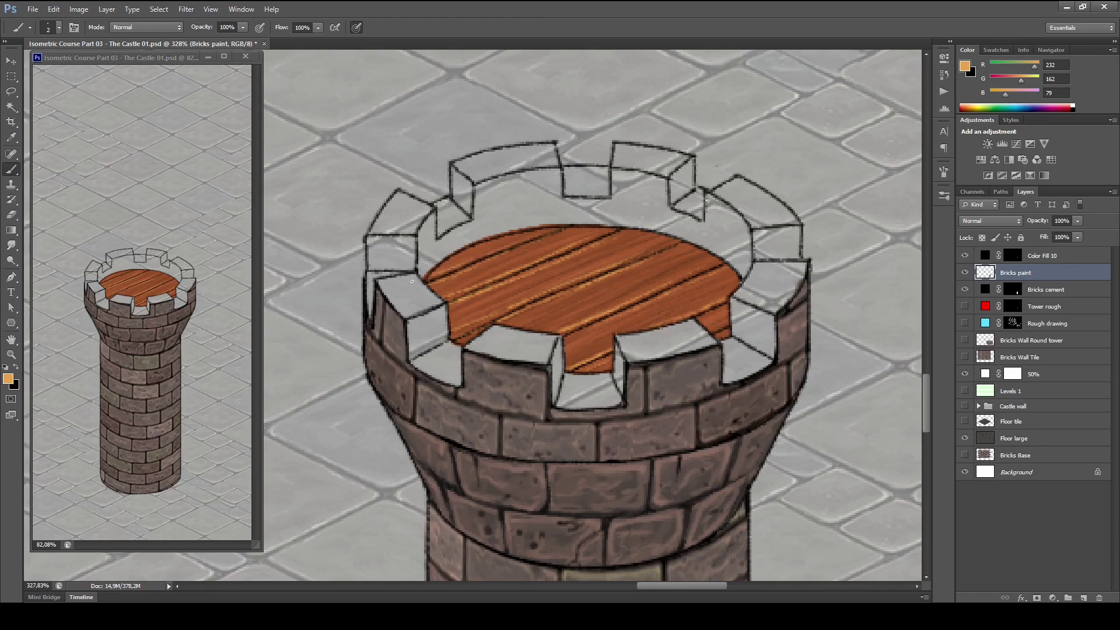
pyautogui.moveTo(586, 236); pyautogui.dragTo(496, 273)
pyautogui.moveTo(566, 271); pyautogui.dragTo(445, 322)
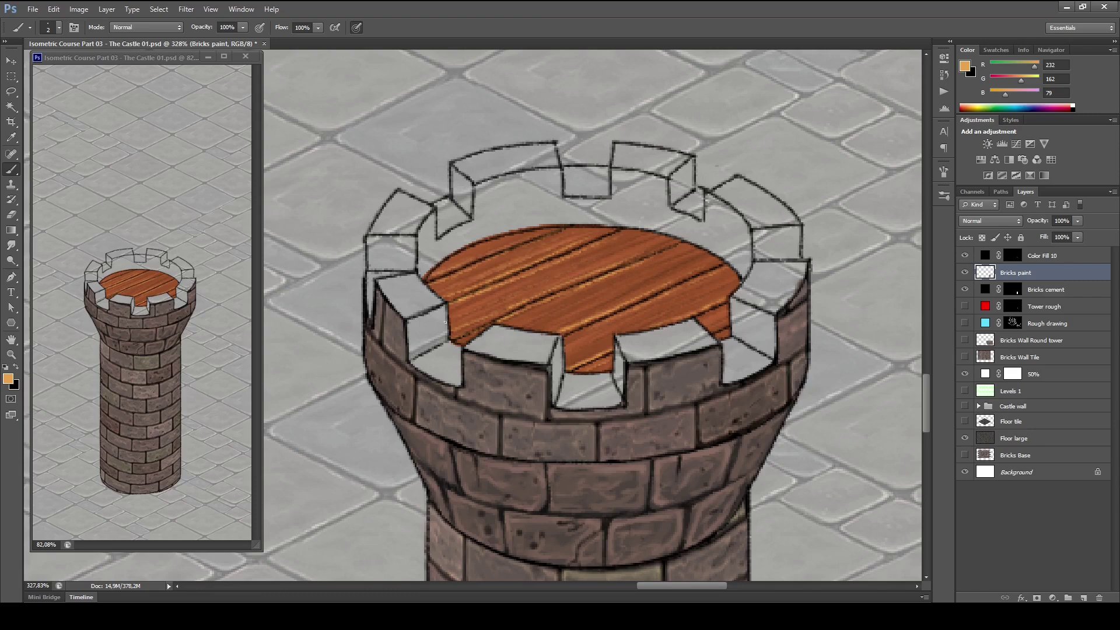
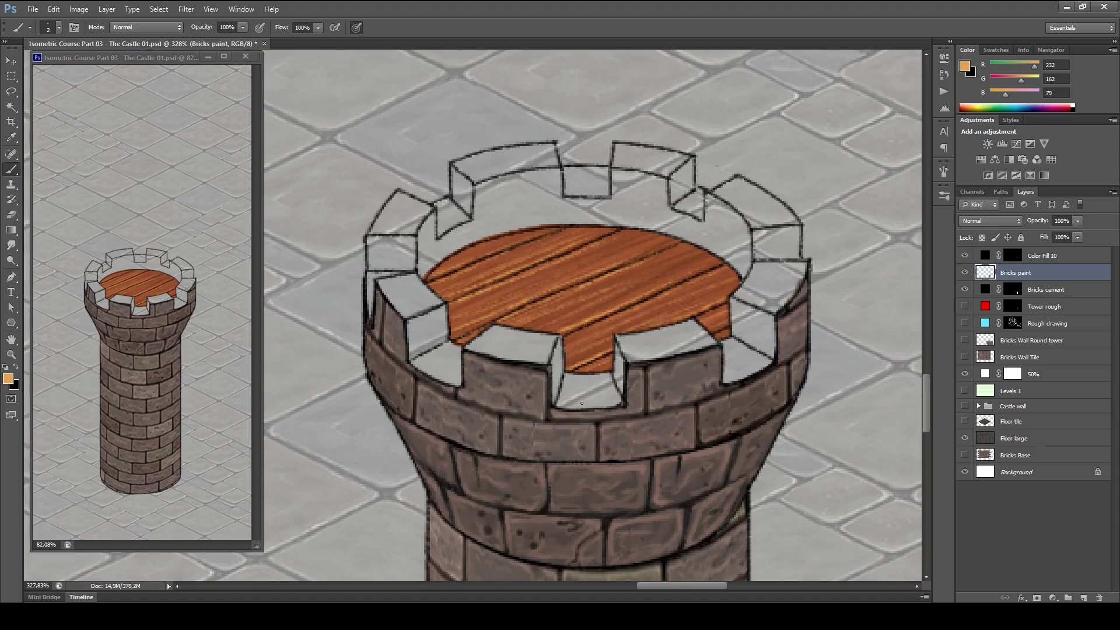
# - Set the other brush colour, black, to dark brown #55280f
pyautogui.press('x')
pyautogui.click(964, 66)
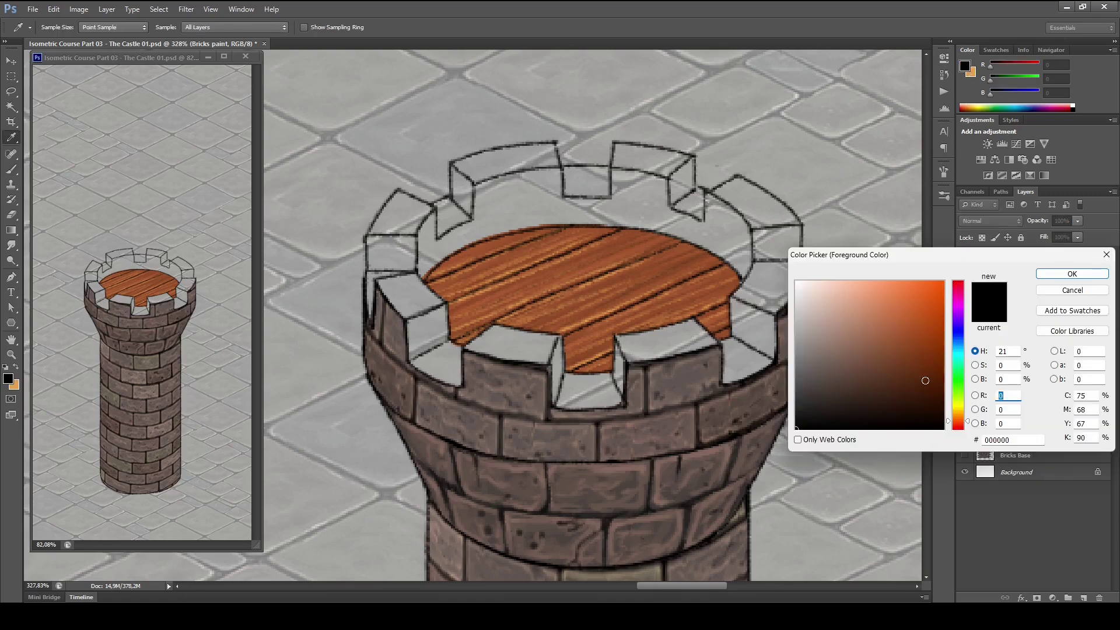
pyautogui.moveTo(925, 380)
pyautogui.mouseDown()
pyautogui.moveTo(918, 360)
pyautogui.moveTo(911, 369)
pyautogui.mouseUp()
pyautogui.press('Return')
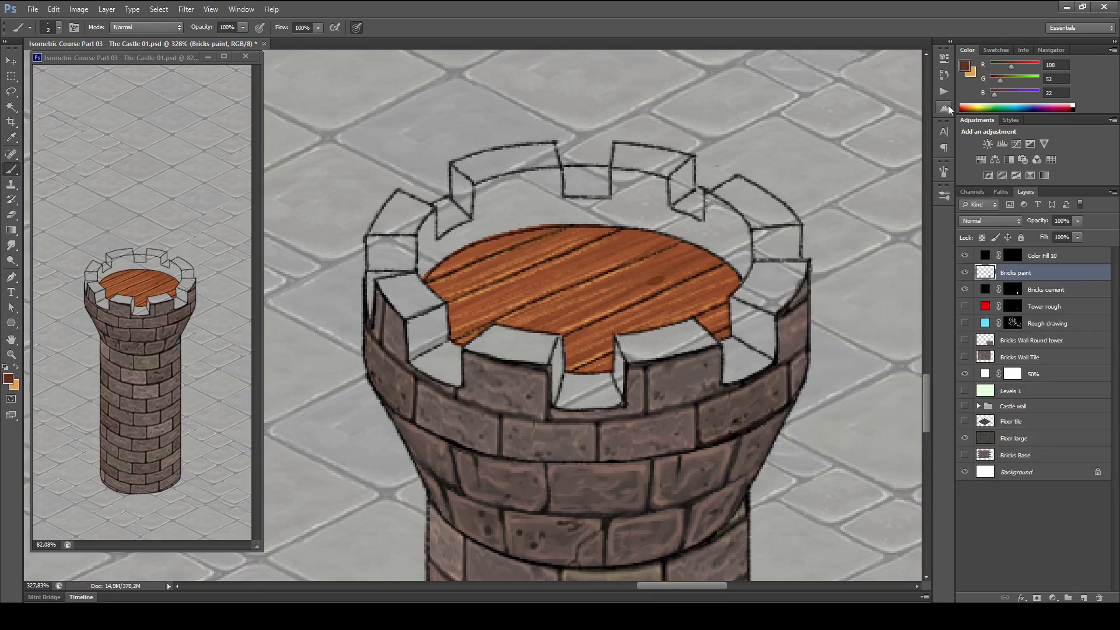
pyautogui.click(965, 66)
pyautogui.moveTo(912, 369); pyautogui.dragTo(917, 380)
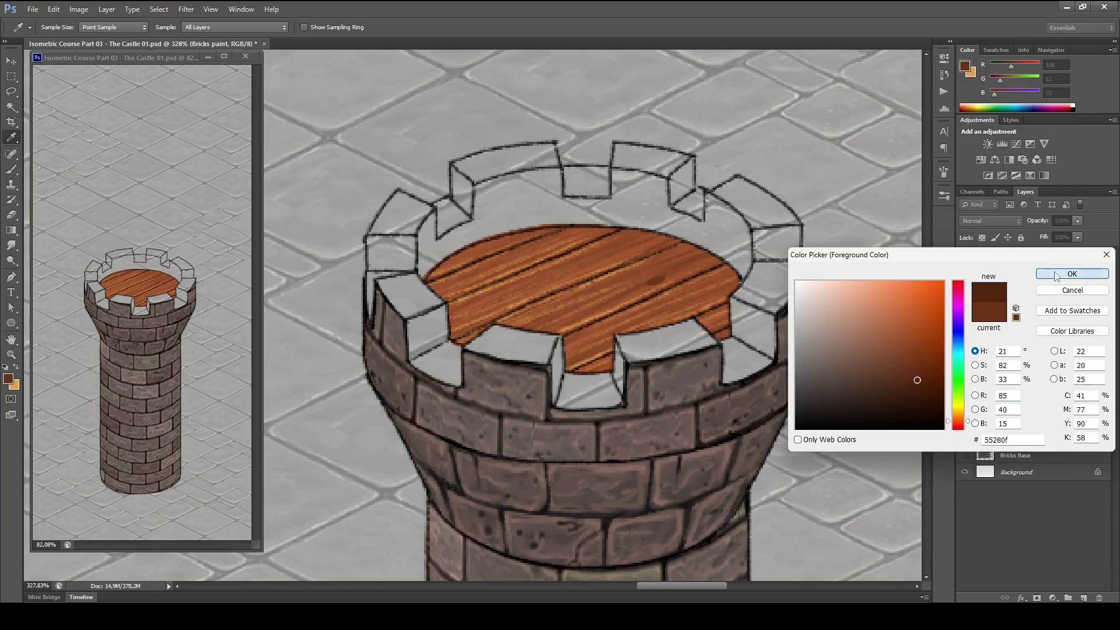
pyautogui.click(1072, 274)
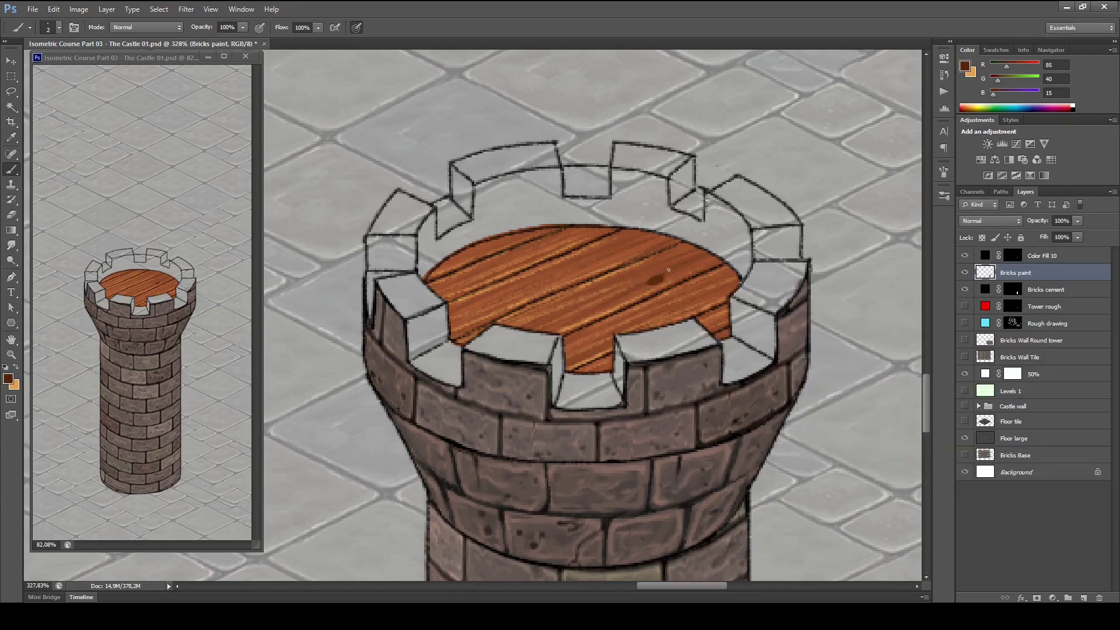
# - Paint dark brown wood knots with curved grain lines around them on the middle planks of the floor
pyautogui.moveTo(669, 269)
pyautogui.mouseDown()
pyautogui.moveTo(626, 291)
pyautogui.moveTo(690, 276)
pyautogui.moveTo(637, 292)
pyautogui.moveTo(711, 256)
pyautogui.moveTo(634, 288)
pyautogui.moveTo(658, 264)
pyautogui.mouseUp()
pyautogui.moveTo(592, 302)
pyautogui.mouseDown()
pyautogui.moveTo(607, 292)
pyautogui.moveTo(621, 304)
pyautogui.moveTo(641, 297)
pyautogui.moveTo(549, 322)
pyautogui.moveTo(589, 318)
pyautogui.mouseUp()
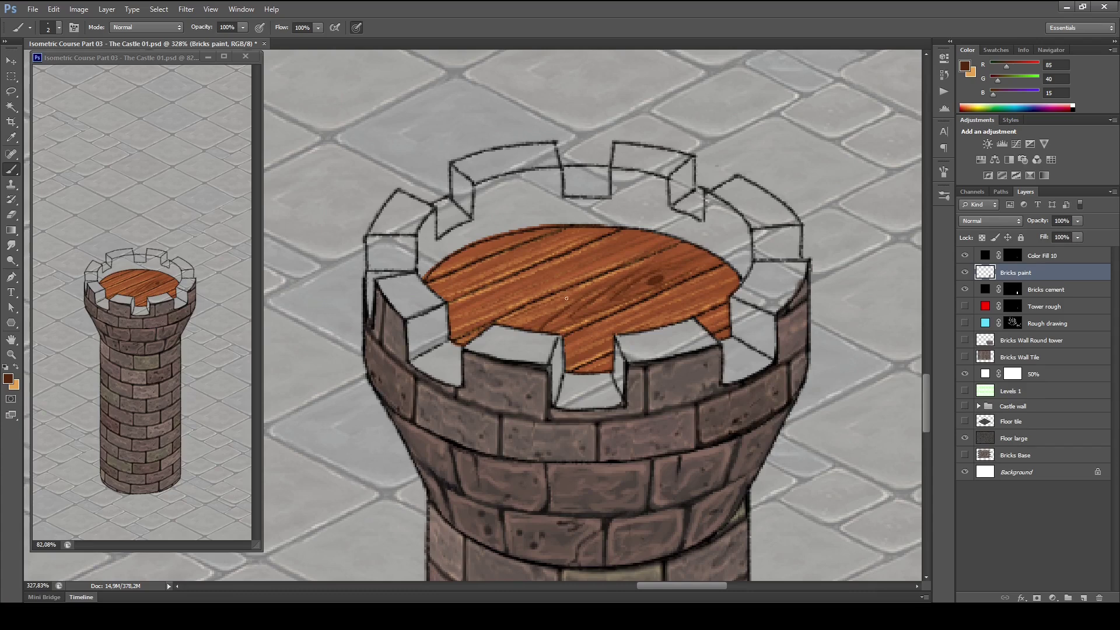
pyautogui.moveTo(495, 295)
pyautogui.mouseDown()
pyautogui.moveTo(519, 278)
pyautogui.moveTo(472, 300)
pyautogui.moveTo(517, 291)
pyautogui.moveTo(465, 307)
pyautogui.moveTo(550, 264)
pyautogui.moveTo(461, 315)
pyautogui.mouseUp()
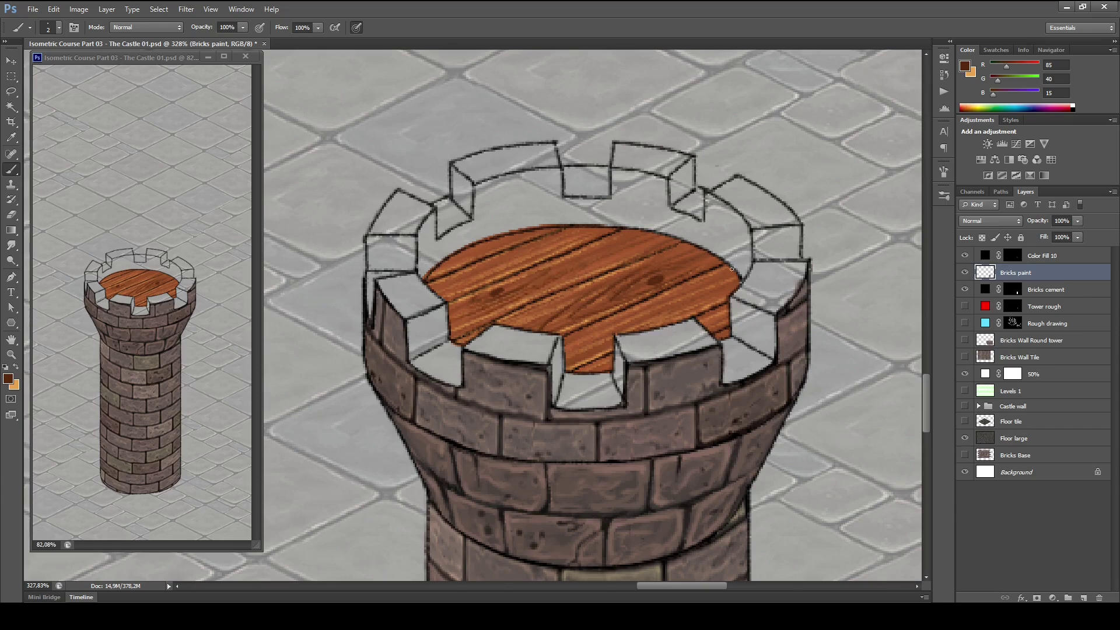
# - Add light yellow-orange highlights to the plank ends along the far edge of the wooden floor
pyautogui.hotkey('ctrl', '0')
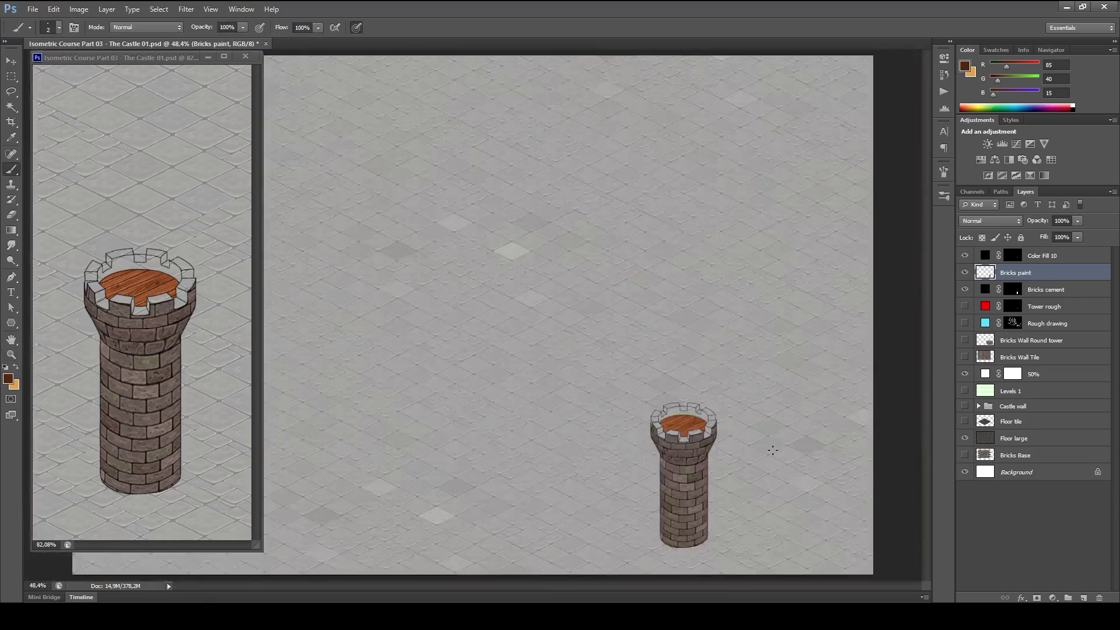
pyautogui.press('z')
pyautogui.moveTo(719, 425); pyautogui.dragTo(719, 425)
pyautogui.moveTo(698, 360); pyautogui.dragTo(686, 327)
pyautogui.moveTo(651, 293); pyautogui.dragTo(693, 294)
pyautogui.press('x')
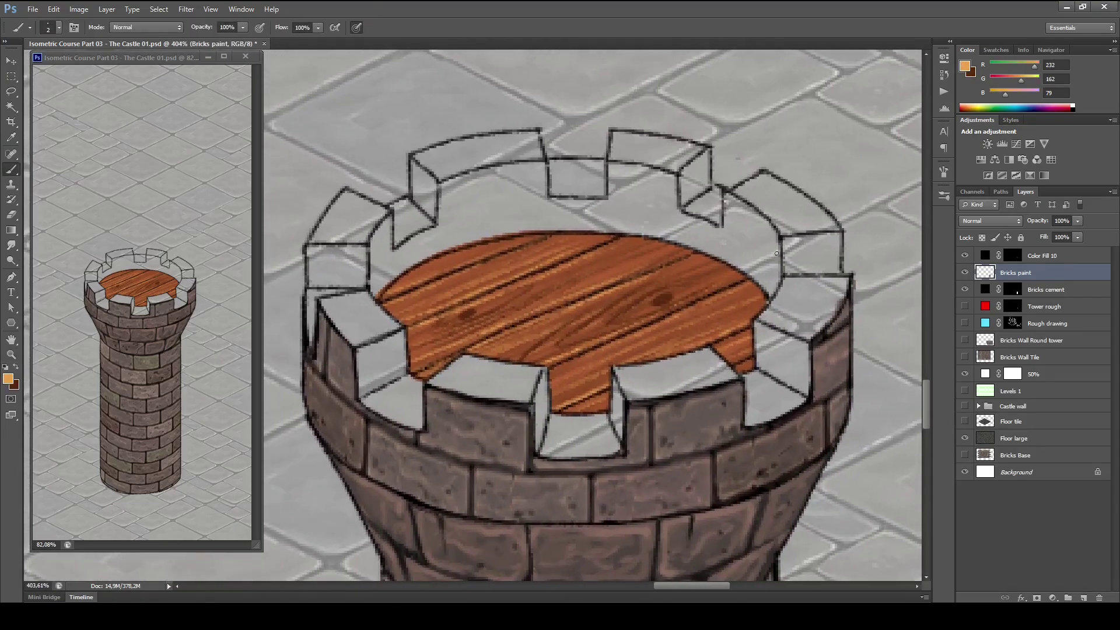
pyautogui.moveTo(738, 277)
pyautogui.mouseDown()
pyautogui.moveTo(682, 302)
pyautogui.moveTo(703, 296)
pyautogui.mouseUp()
pyautogui.moveTo(678, 249); pyautogui.dragTo(642, 266)
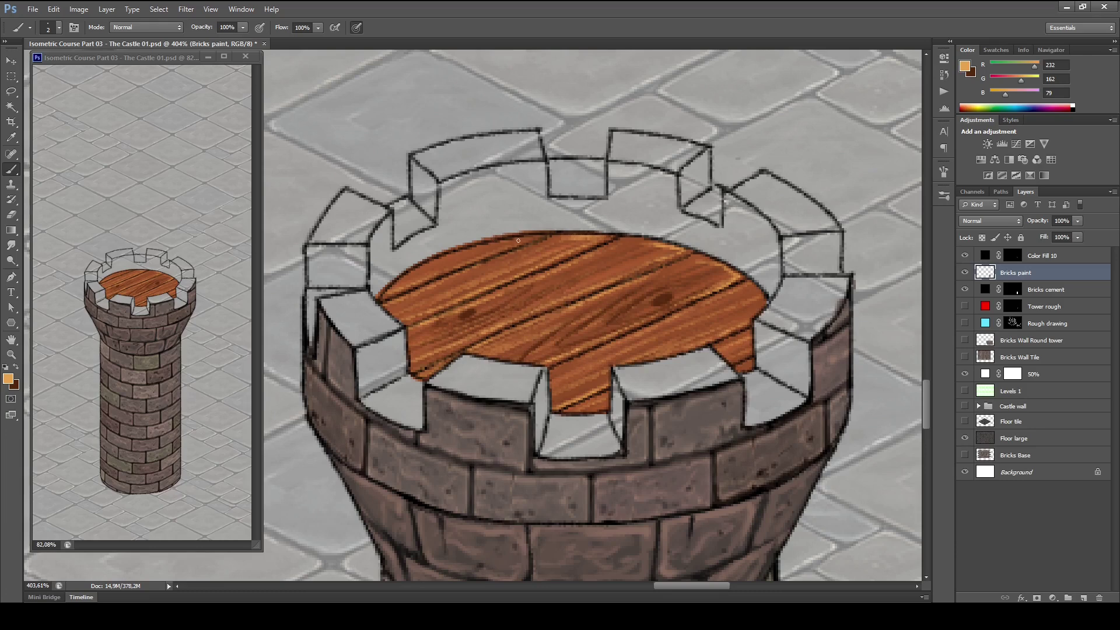
pyautogui.moveTo(518, 240); pyautogui.dragTo(429, 266)
pyautogui.hotkey('ctrl', 'shift', 'alt', 'n')
pyautogui.hotkey('ctrl', 't')
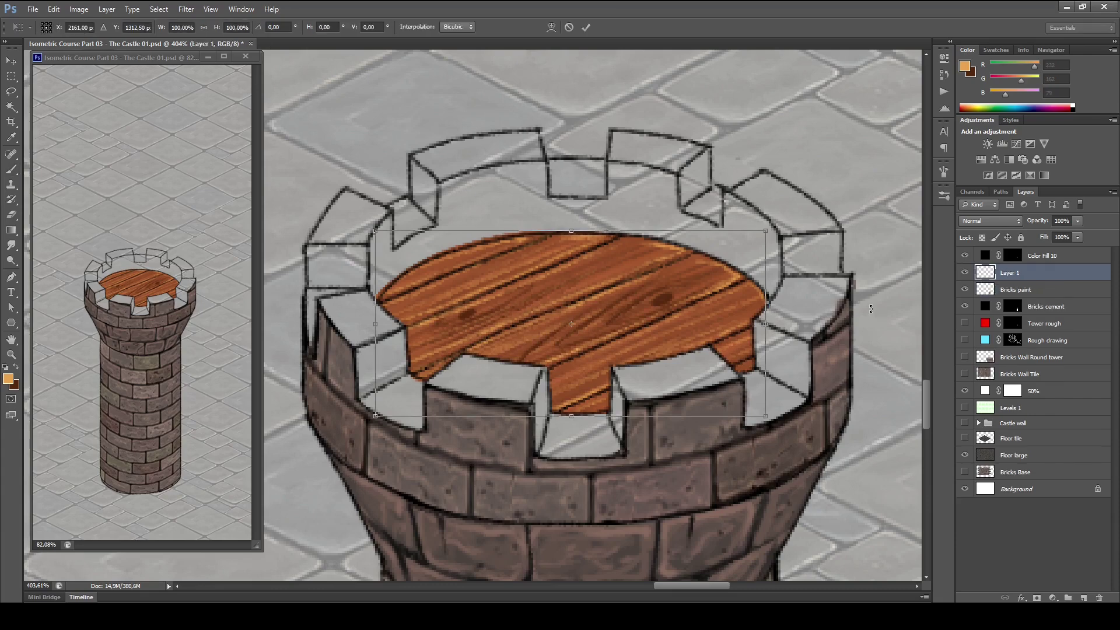
pyautogui.moveTo(763, 414); pyautogui.dragTo(692, 382)
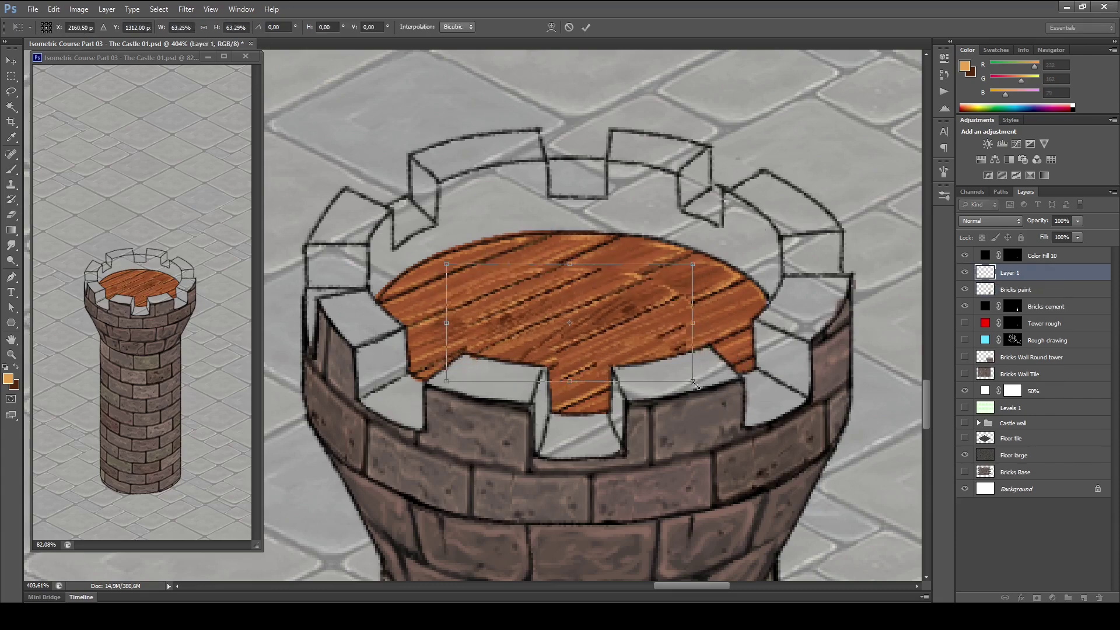
pyautogui.press('Escape')
pyautogui.hotkey('ctrl', 'z')
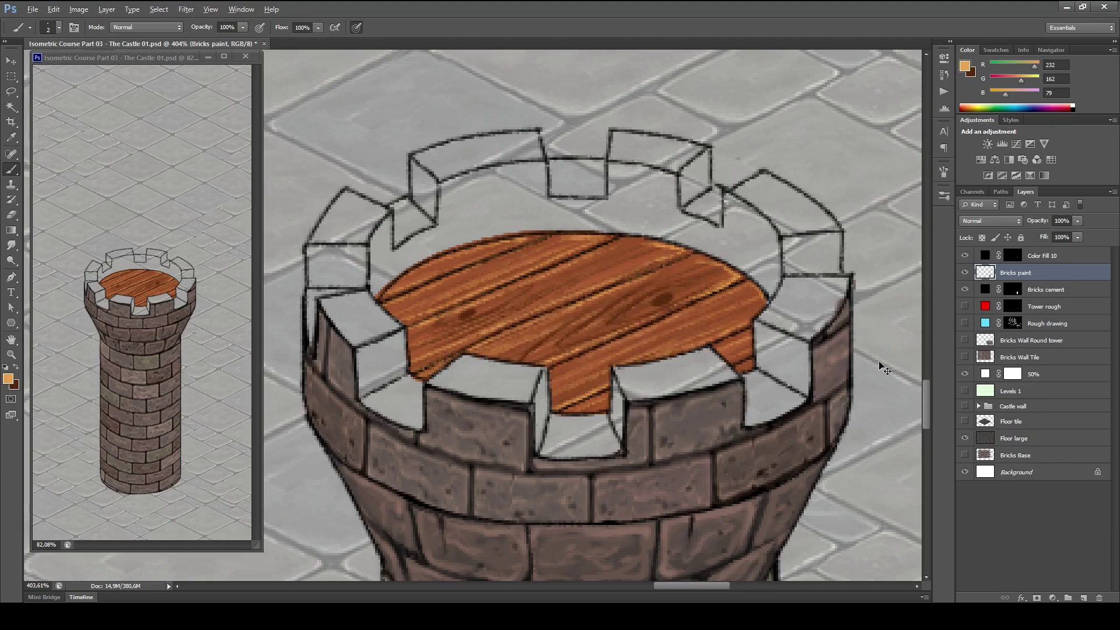
pyautogui.hotkey('ctrl', 'alt', 'z')
# - Reselect the wooden floor area and copy it from Bricks paint onto a new layer
pyautogui.press('z')
pyautogui.scroll(-5, 713, 392)
pyautogui.scroll(8, 703, 350)
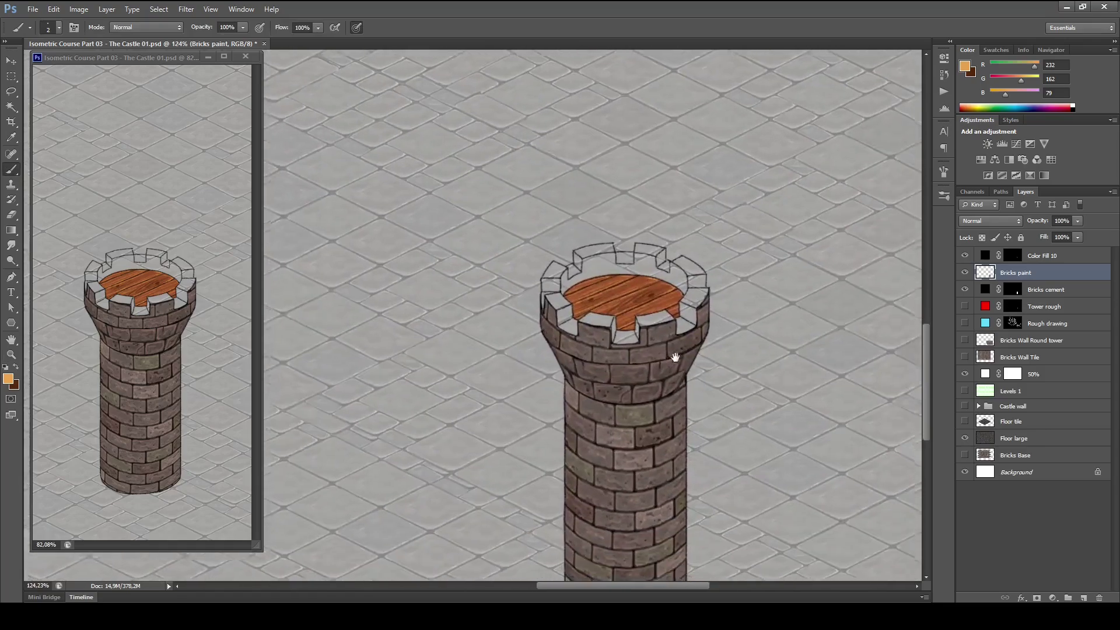
pyautogui.press('b')
pyautogui.scroll(-3, 706, 350)
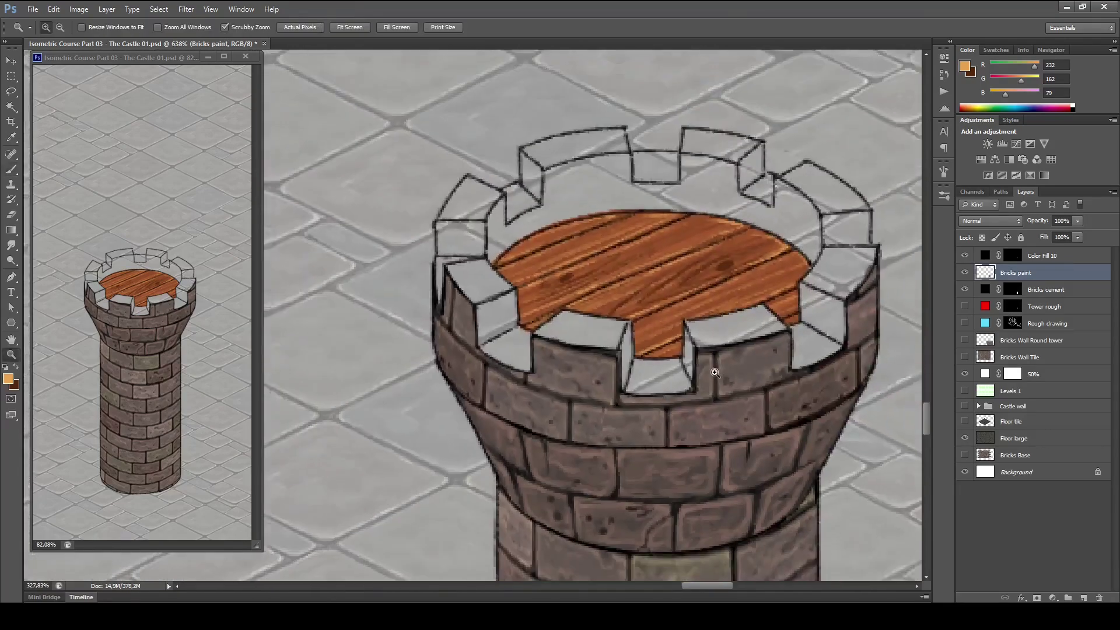
pyautogui.hotkey('ctrl', 'd')
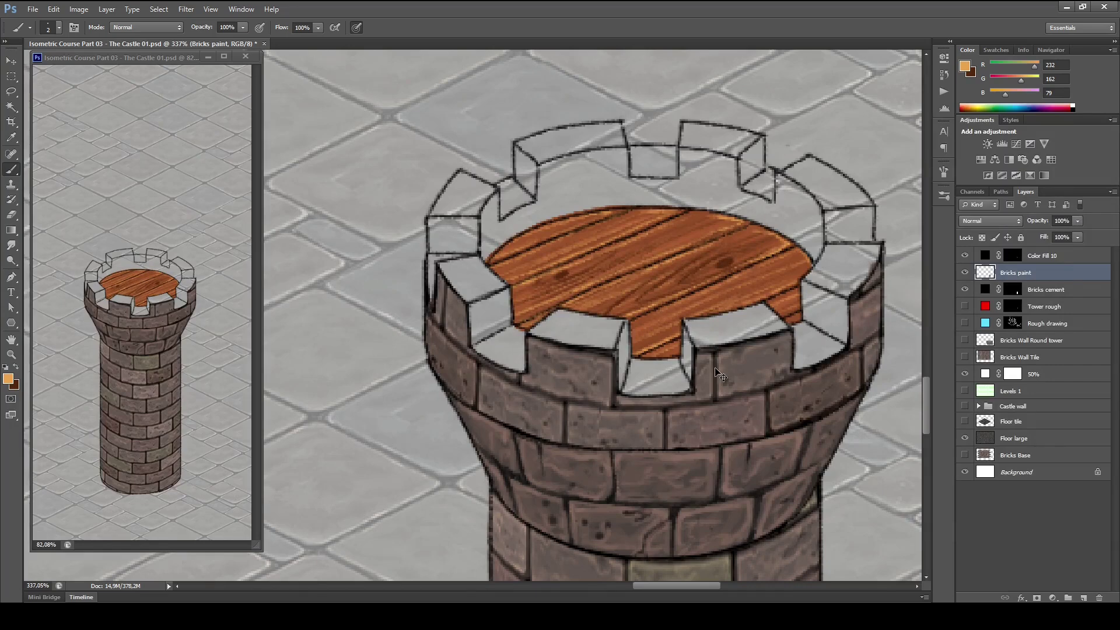
pyautogui.hotkey('ctrl', 'shift', 'd')
pyautogui.hotkey('ctrl', 'j')
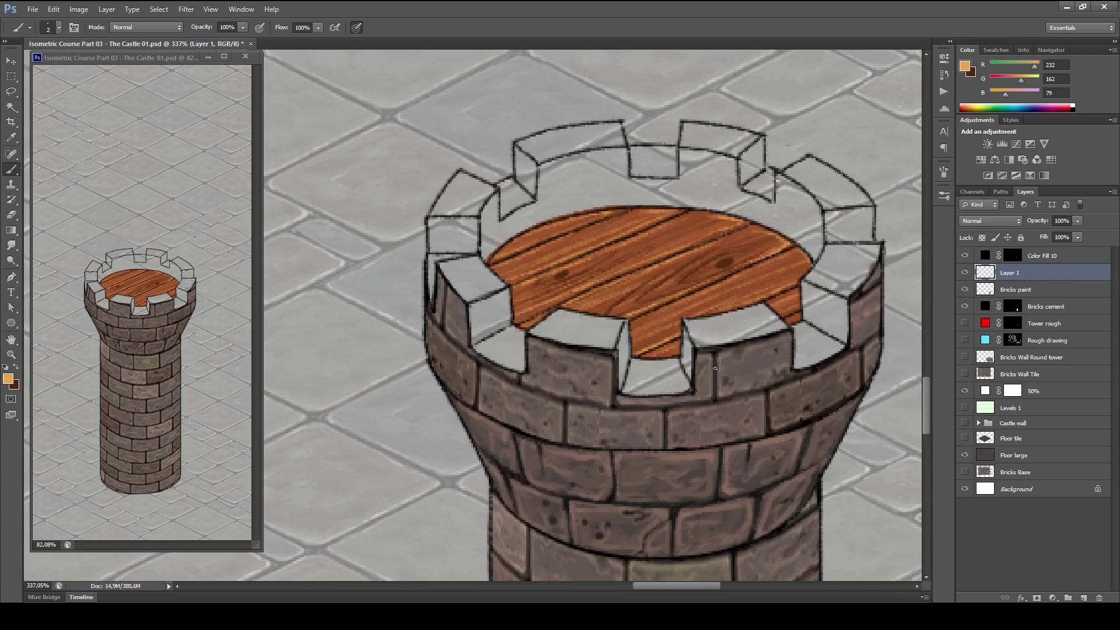
# - Scale the copied floor to about 84%, shift it slightly up, and flip it vertically
pyautogui.hotkey('ctrl', 't')
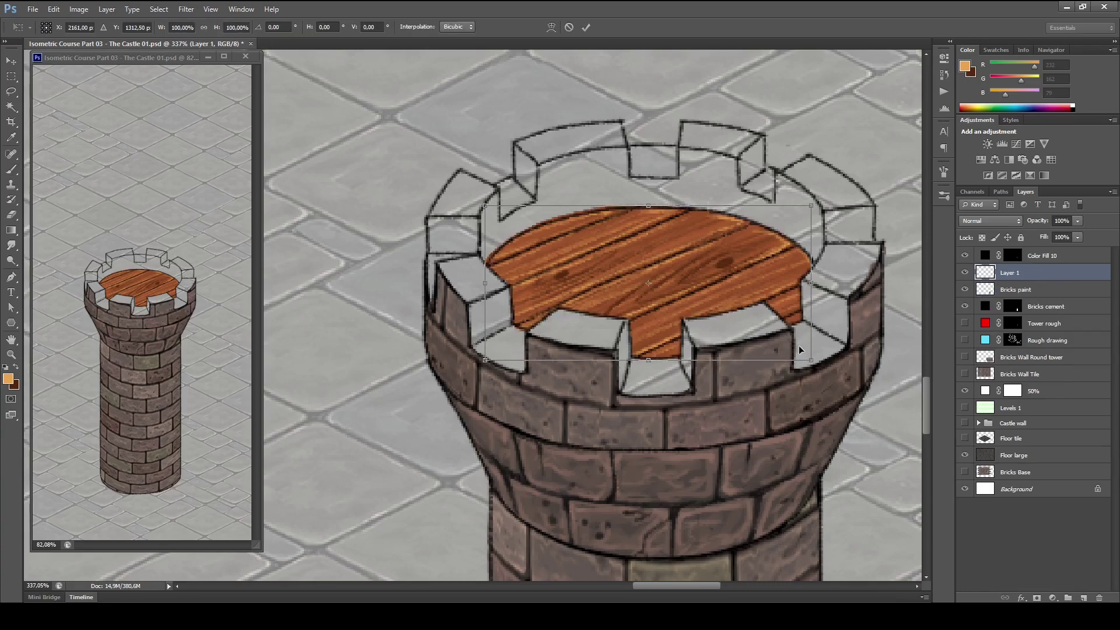
pyautogui.moveTo(815, 364); pyautogui.dragTo(785, 340)
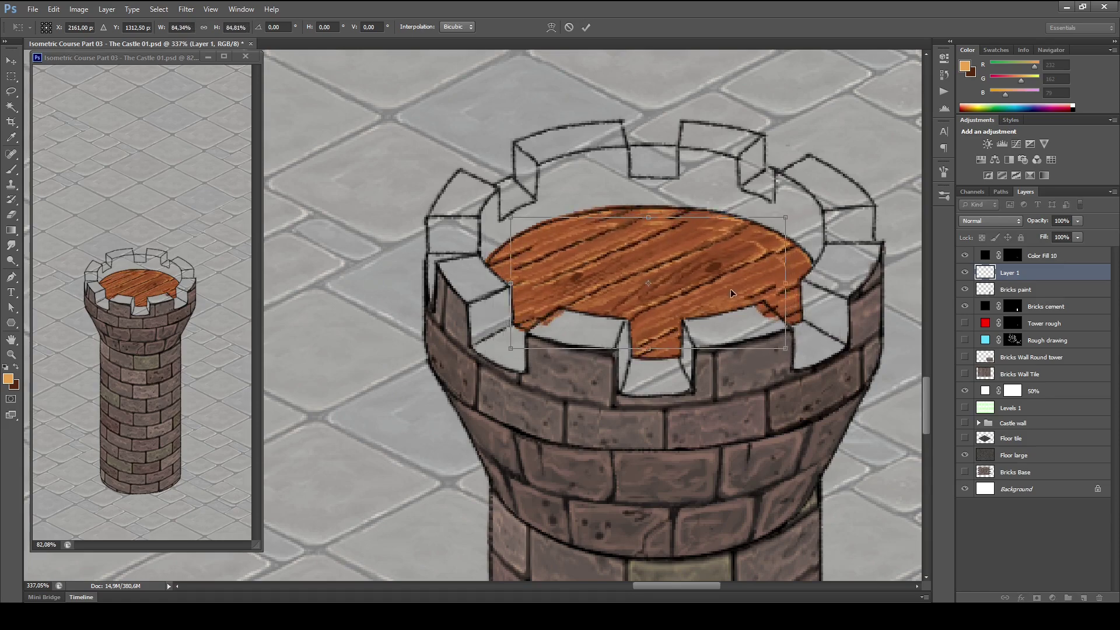
pyautogui.rightClick(783, 329)
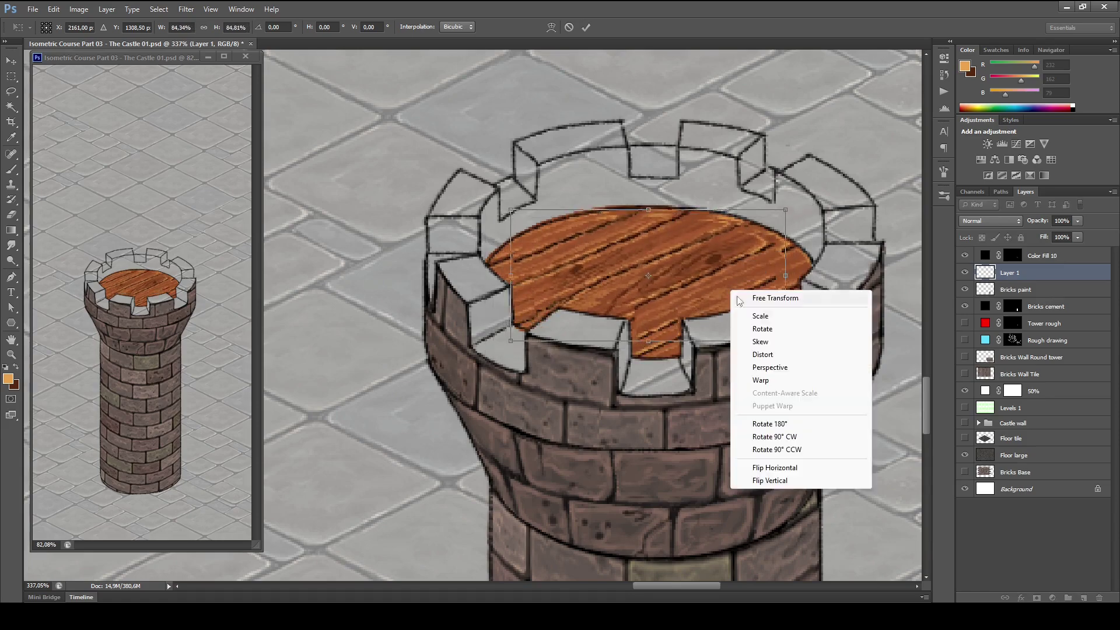
pyautogui.click(775, 481)
pyautogui.press('Return')
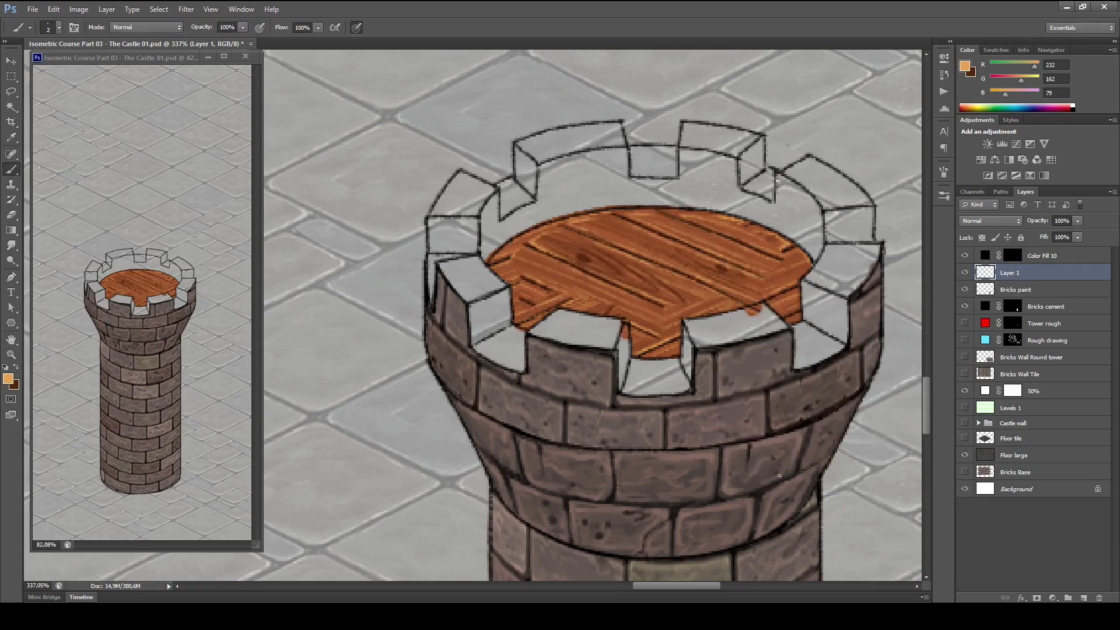
# - Erase the flipped floor copy along plank seams to leave crossing planks over the original floor, and nudge the copy slightly up and right
pyautogui.press('z')
pyautogui.moveTo(690, 288); pyautogui.dragTo(750, 335)
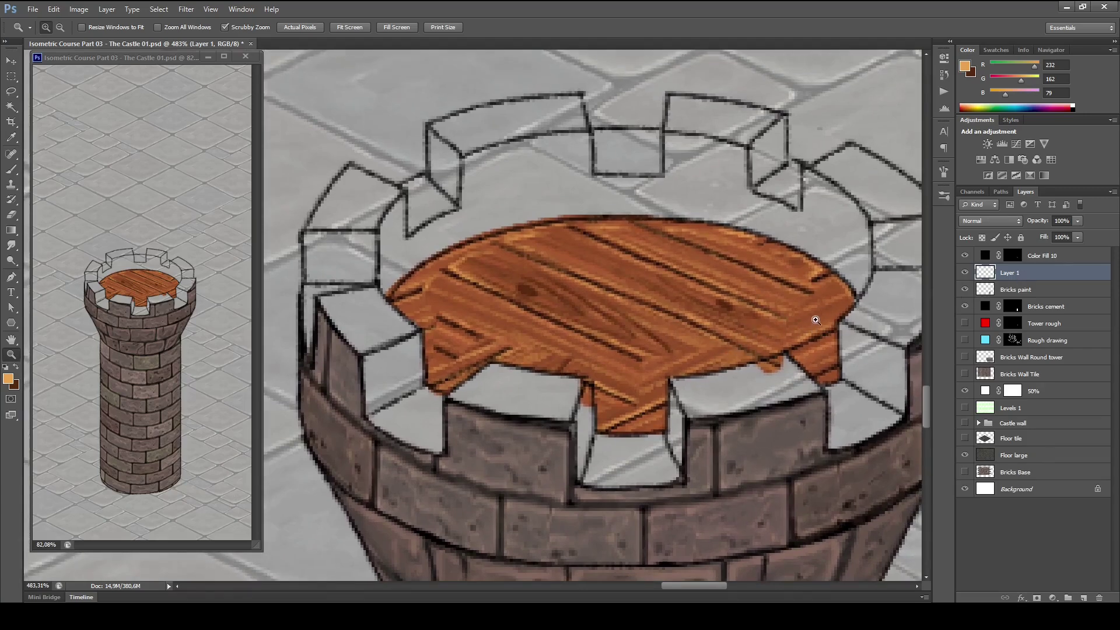
pyautogui.press('e')
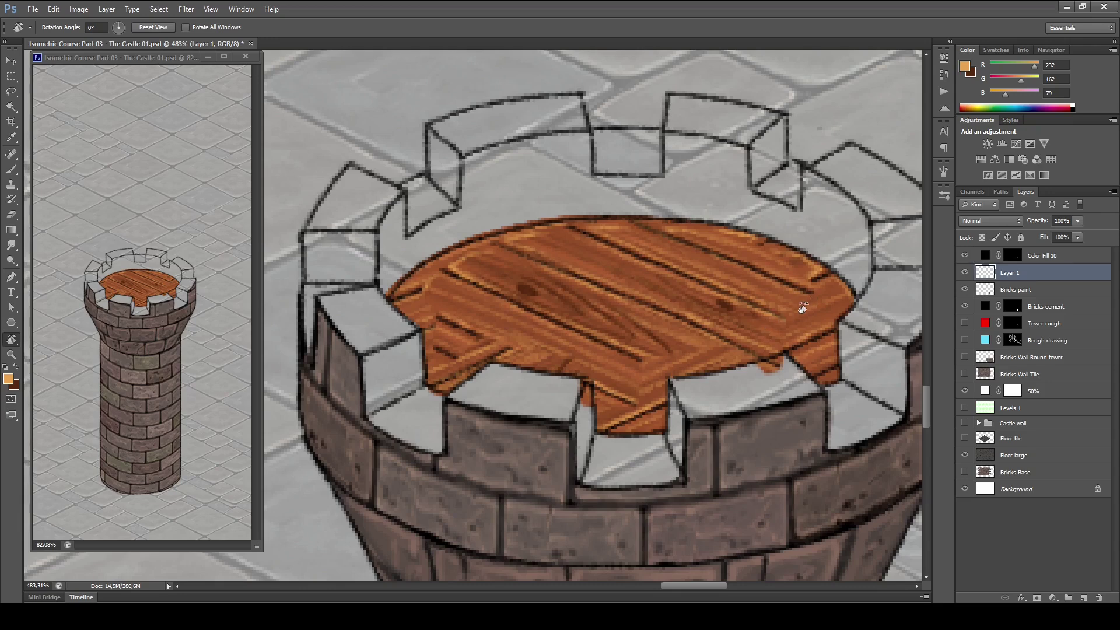
pyautogui.moveTo(819, 296); pyautogui.dragTo(590, 420)
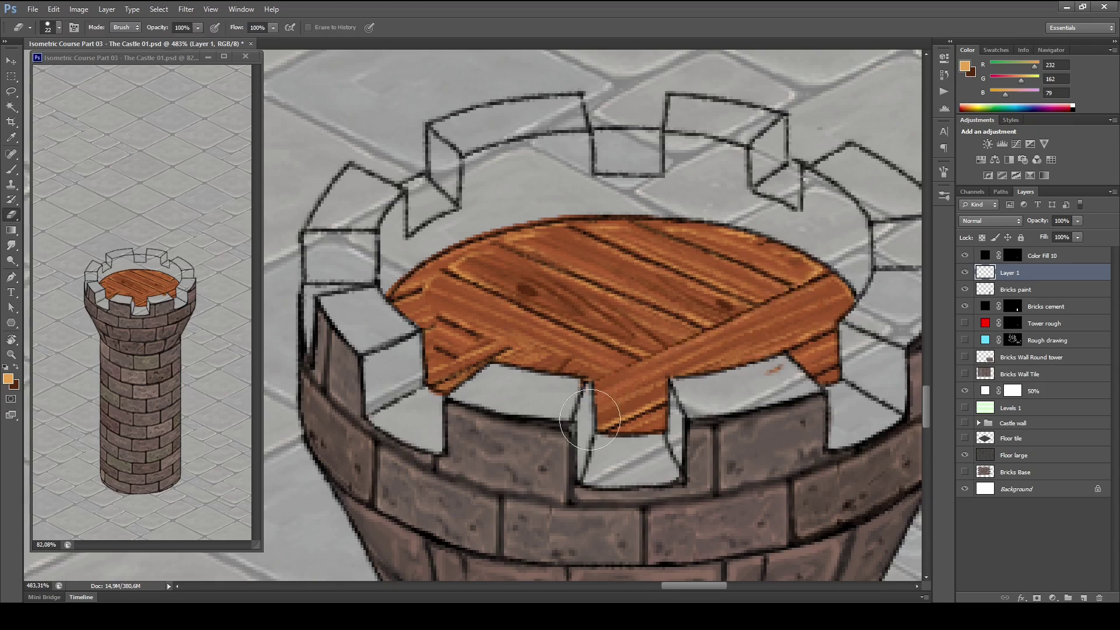
pyautogui.moveTo(619, 201); pyautogui.dragTo(433, 267)
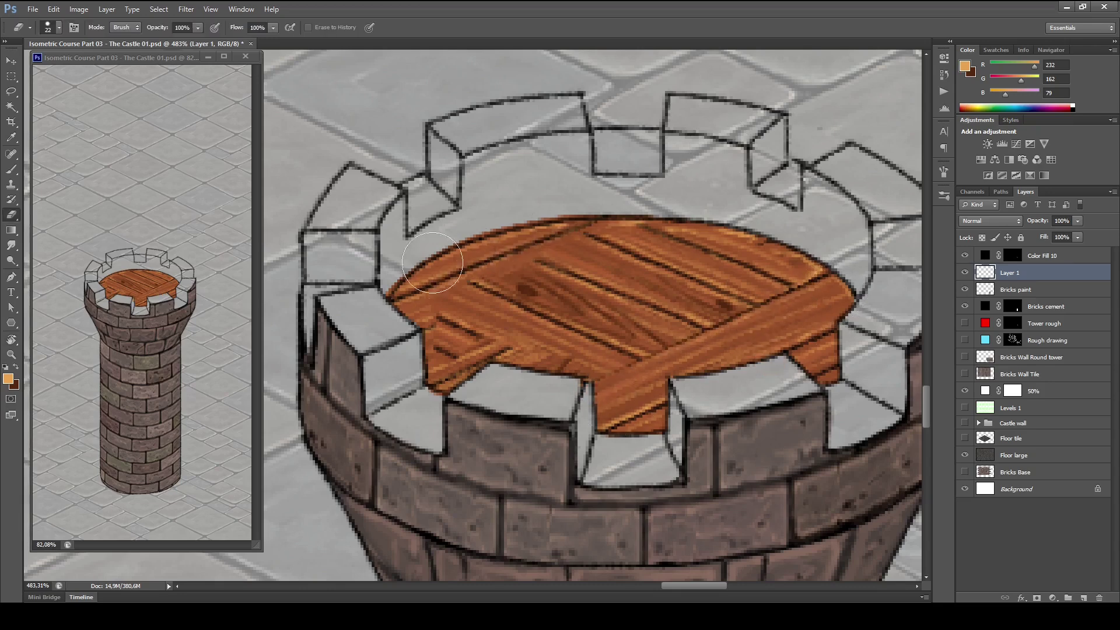
pyautogui.moveTo(385, 325)
pyautogui.mouseDown()
pyautogui.moveTo(464, 361)
pyautogui.moveTo(397, 297)
pyautogui.moveTo(606, 403)
pyautogui.mouseUp()
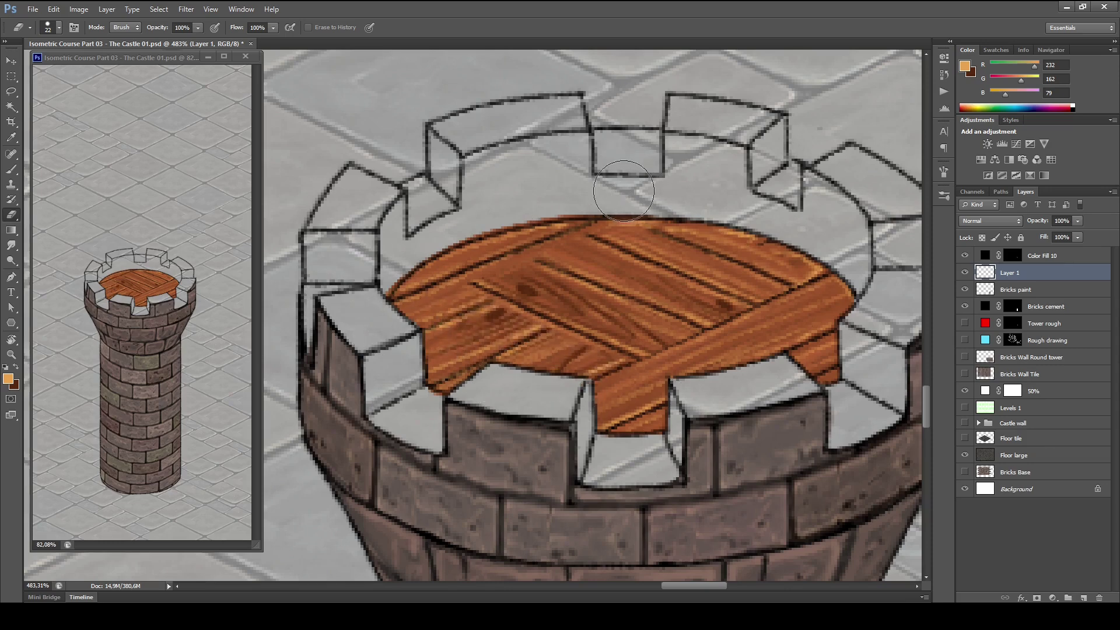
pyautogui.moveTo(638, 212); pyautogui.dragTo(811, 264)
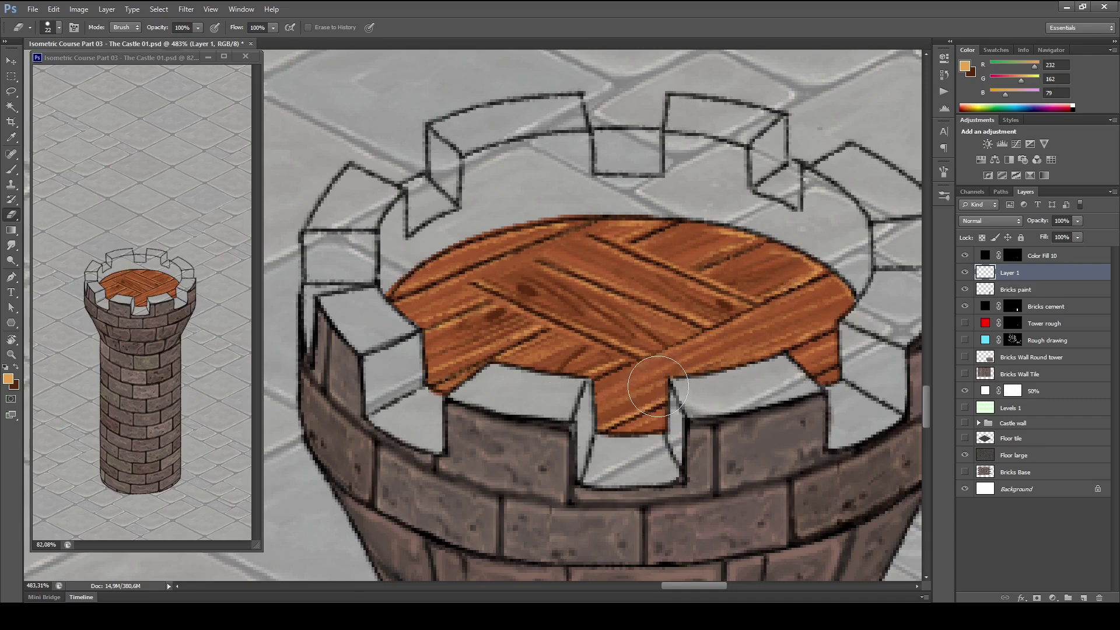
pyautogui.press('v')
pyautogui.moveTo(682, 328); pyautogui.dragTo(694, 315)
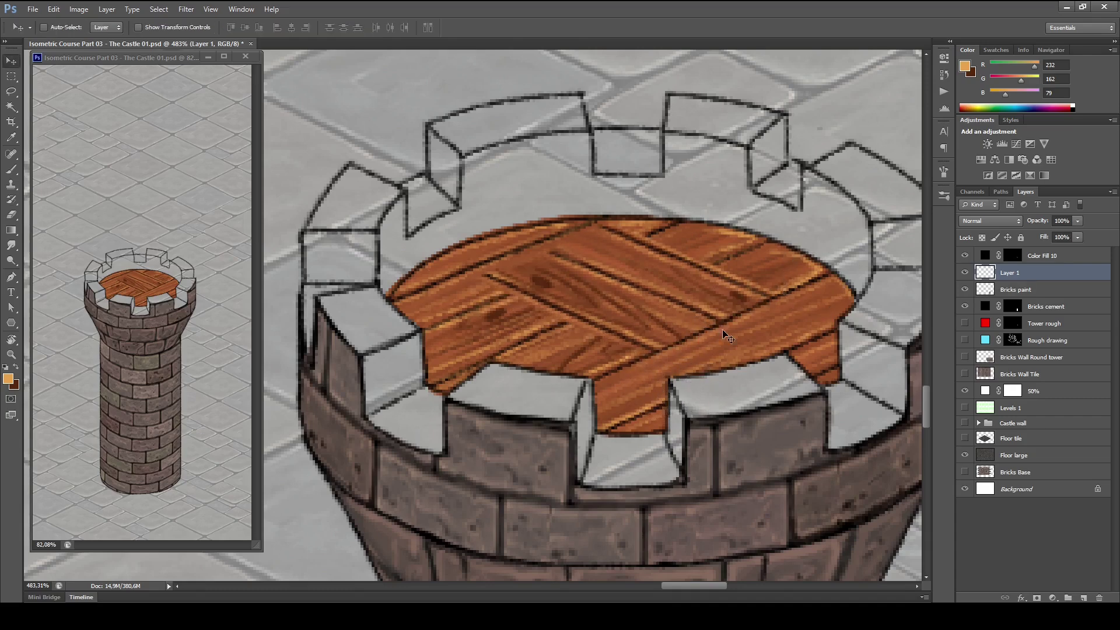
# - Paint thick dark brown side edges along the two near sides of the central plank block, using the sampled seam color
pyautogui.press('b')
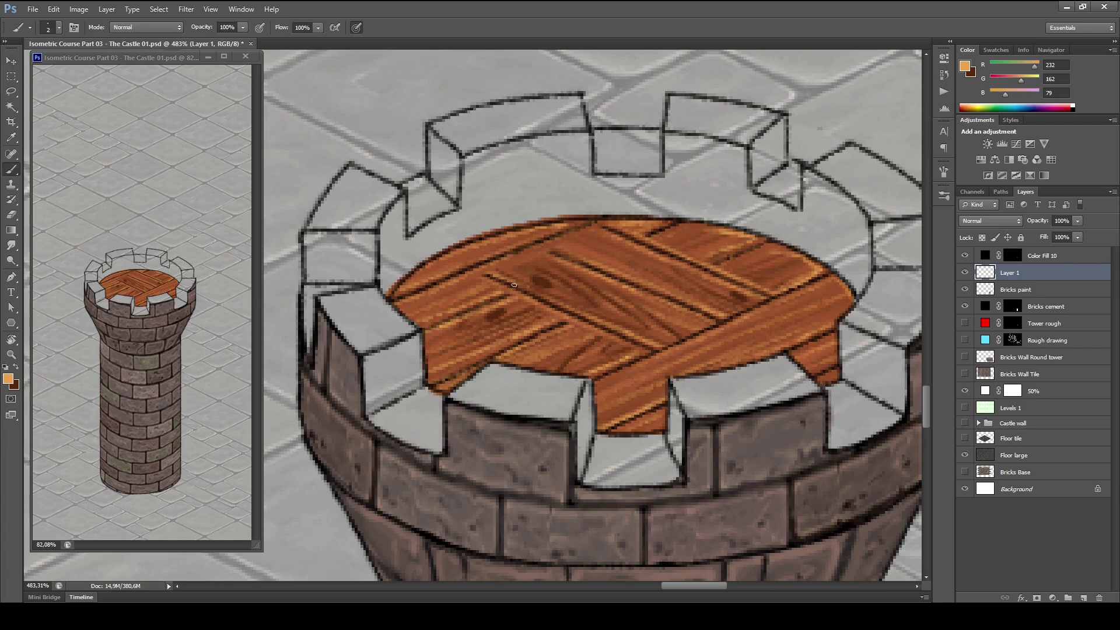
pyautogui.keyDown('alt'); pyautogui.click(514, 285); pyautogui.keyUp('alt')
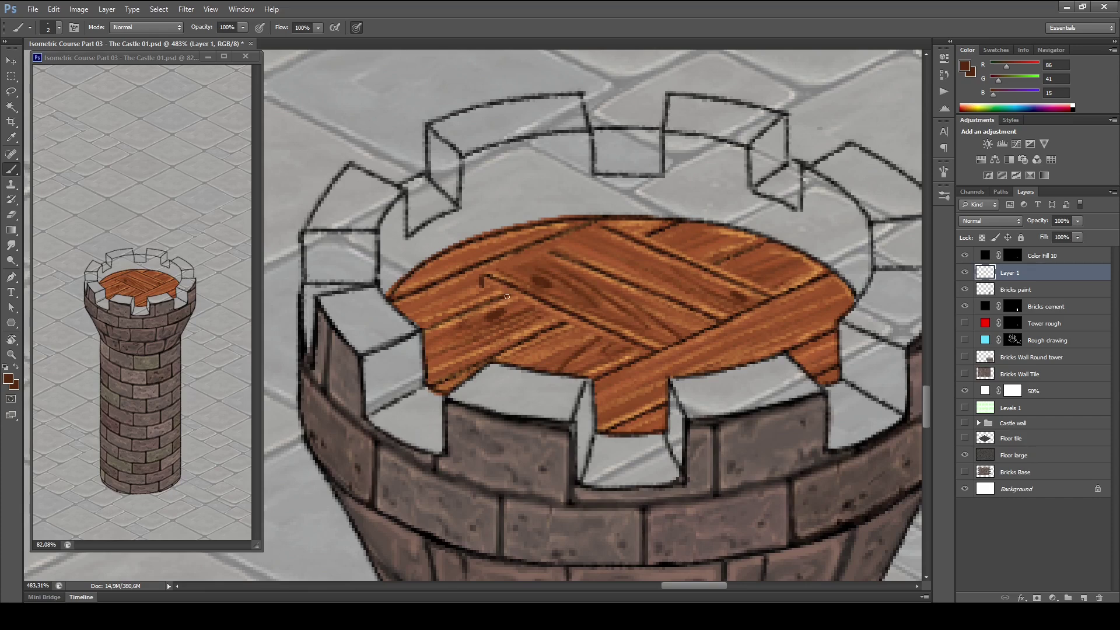
pyautogui.moveTo(486, 285); pyautogui.dragTo(645, 363)
pyautogui.moveTo(775, 297); pyautogui.dragTo(653, 361)
pyautogui.moveTo(772, 297); pyautogui.dragTo(741, 315)
pyautogui.moveTo(661, 355); pyautogui.dragTo(631, 352)
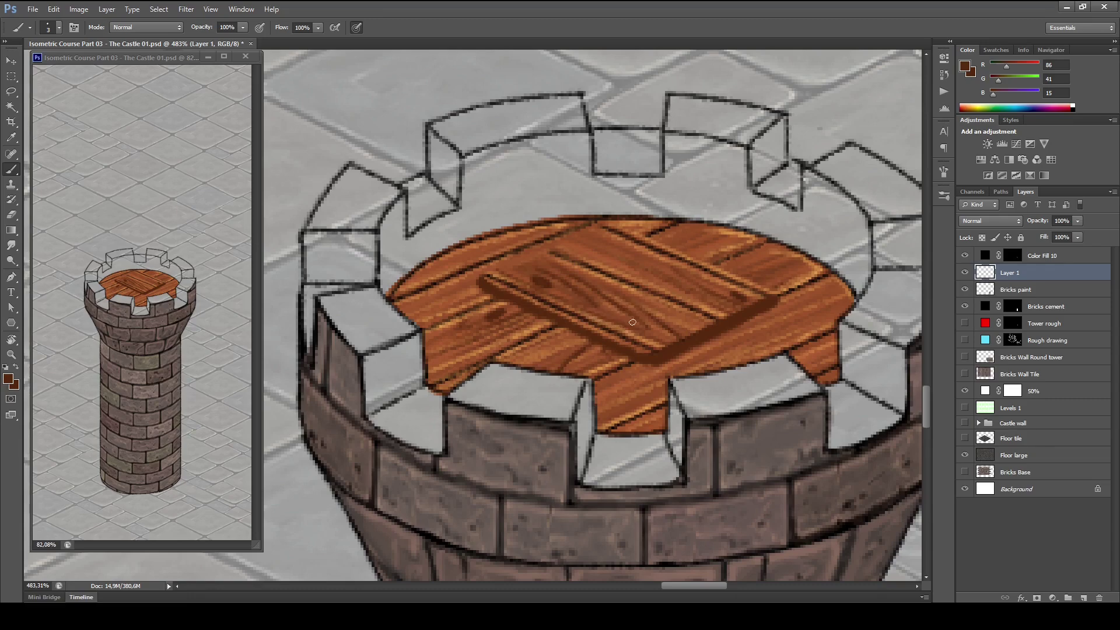
# - Paint lighter brown strokes lengthwise over the raised central planks, covering their old seams and dark grain
pyautogui.press('r')
pyautogui.moveTo(704, 278)
pyautogui.mouseDown()
pyautogui.moveTo(712, 350)
pyautogui.moveTo(675, 319)
pyautogui.moveTo(744, 352)
pyautogui.moveTo(706, 349)
pyautogui.moveTo(630, 306)
pyautogui.moveTo(620, 281)
pyautogui.mouseUp()
pyautogui.hotkey('ctrl', 'space')
pyautogui.press('space')
pyautogui.hotkey('ctrl', 'space')
pyautogui.keyDown('alt'); pyautogui.click(620, 281); pyautogui.keyUp('alt')
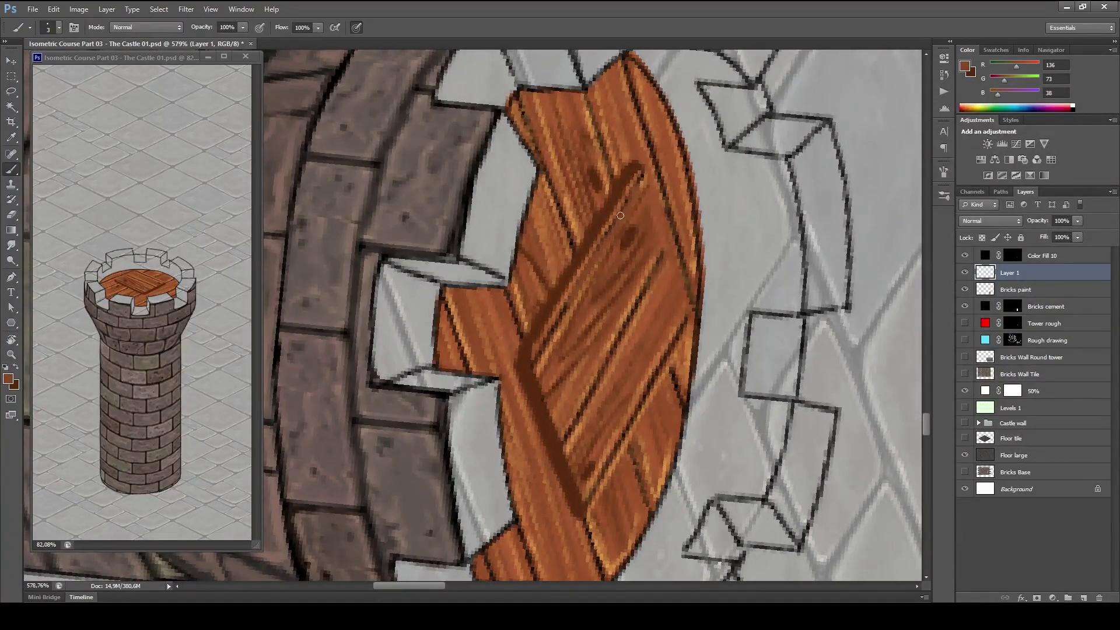
pyautogui.keyDown('alt'); pyautogui.click(636, 178); pyautogui.keyUp('alt')
pyautogui.moveTo(636, 178)
pyautogui.mouseDown()
pyautogui.moveTo(533, 362)
pyautogui.moveTo(541, 390)
pyautogui.mouseUp()
pyautogui.moveTo(601, 331); pyautogui.dragTo(588, 351)
pyautogui.moveTo(608, 252); pyautogui.dragTo(566, 341)
pyautogui.moveTo(662, 257); pyautogui.dragTo(600, 373)
pyautogui.moveTo(636, 288); pyautogui.dragTo(570, 423)
pyautogui.moveTo(601, 385); pyautogui.dragTo(565, 437)
pyautogui.moveTo(665, 254)
pyautogui.mouseDown()
pyautogui.moveTo(615, 360)
pyautogui.moveTo(609, 429)
pyautogui.mouseUp()
pyautogui.moveTo(687, 318); pyautogui.dragTo(586, 503)
pyautogui.moveTo(607, 467); pyautogui.dragTo(587, 501)
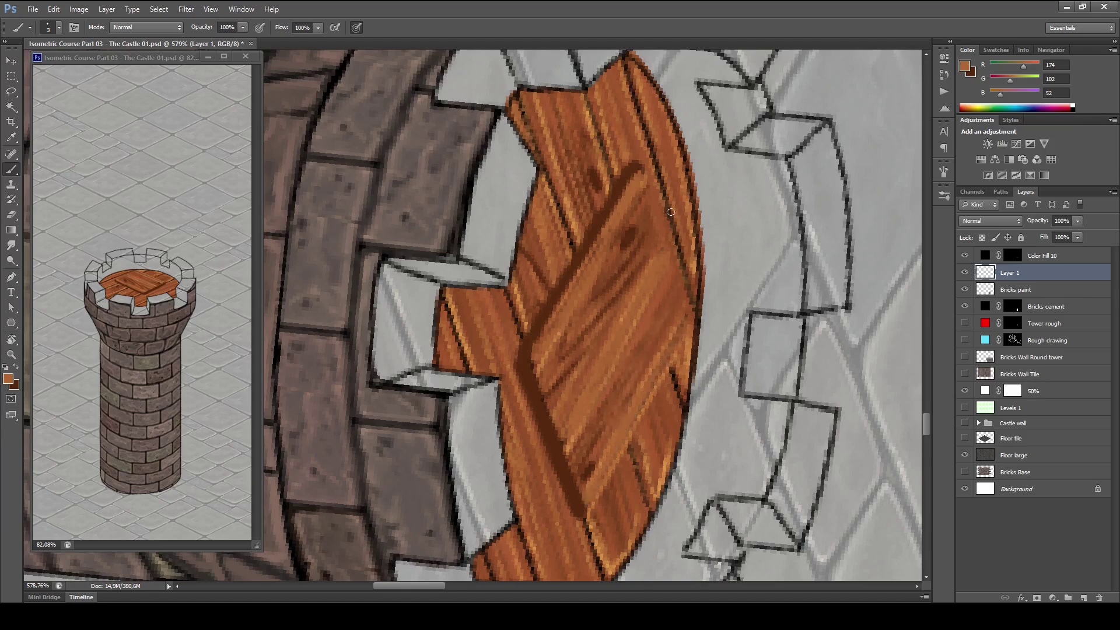
# - Paint near-black seams that divide the raised block into three planks, continuing them down the front edge
pyautogui.keyDown('alt'); pyautogui.click(649, 139); pyautogui.keyUp('alt')
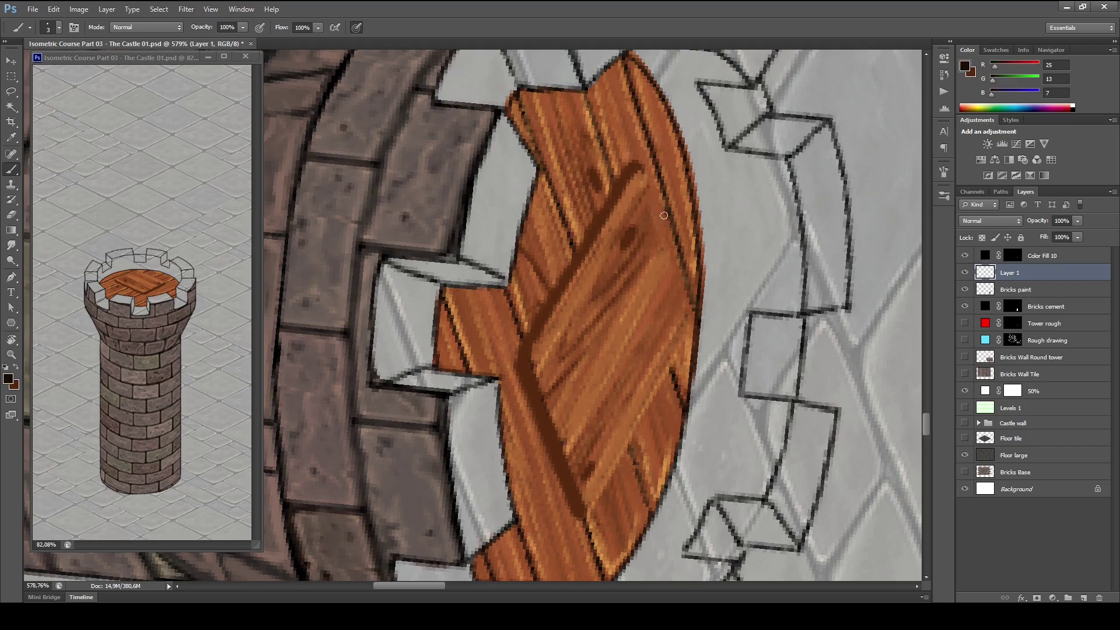
pyautogui.moveTo(664, 216); pyautogui.dragTo(547, 402)
pyautogui.moveTo(679, 276); pyautogui.dragTo(571, 470)
pyautogui.press('Escape')
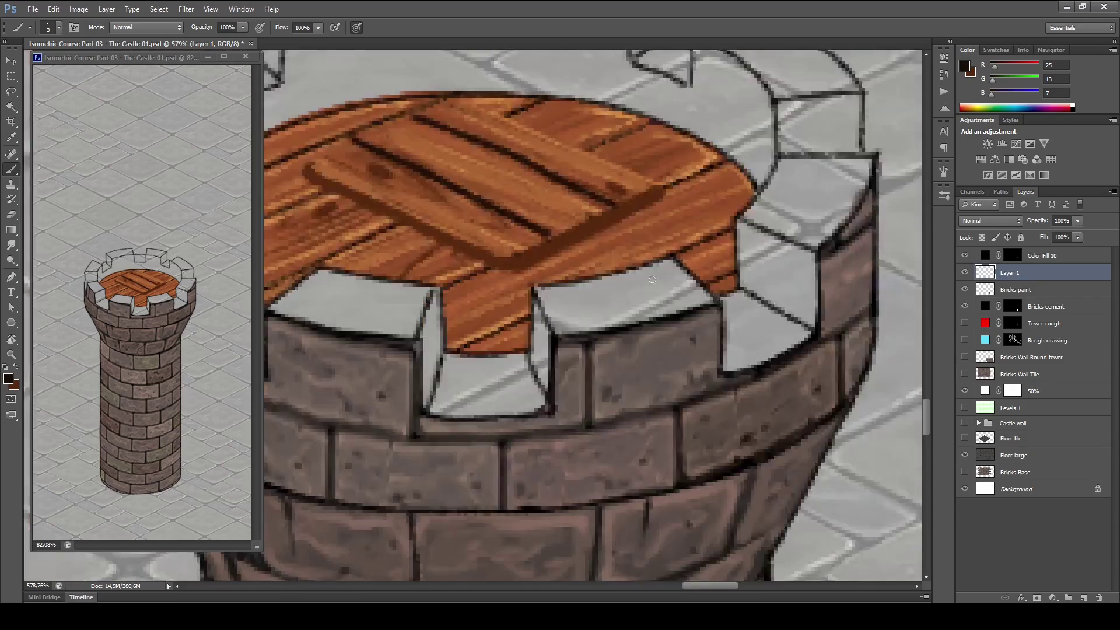
pyautogui.moveTo(659, 243); pyautogui.dragTo(764, 324)
pyautogui.moveTo(718, 287); pyautogui.dragTo(718, 296)
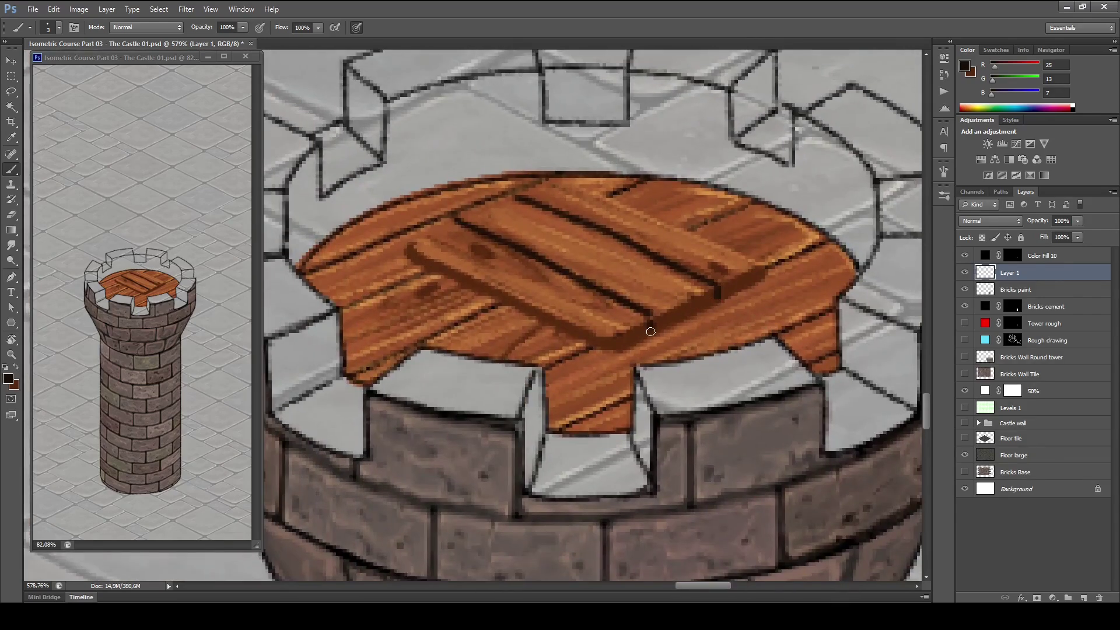
# - Add light orange highlights to the raised planks' edges and end grain, and paint near-black shadow lines beneath them
pyautogui.keyDown('alt'); pyautogui.click(706, 294); pyautogui.keyUp('alt')
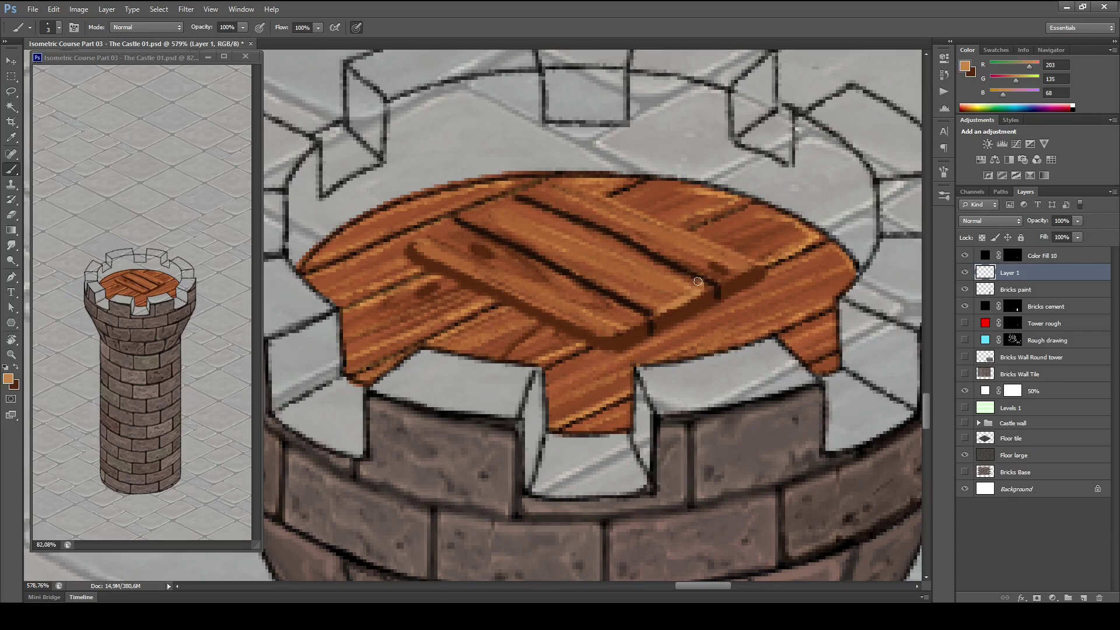
pyautogui.moveTo(697, 281)
pyautogui.mouseDown()
pyautogui.moveTo(511, 201)
pyautogui.moveTo(443, 227)
pyautogui.moveTo(646, 318)
pyautogui.moveTo(604, 336)
pyautogui.moveTo(609, 346)
pyautogui.moveTo(655, 318)
pyautogui.moveTo(656, 330)
pyautogui.moveTo(659, 309)
pyautogui.moveTo(764, 275)
pyautogui.mouseUp()
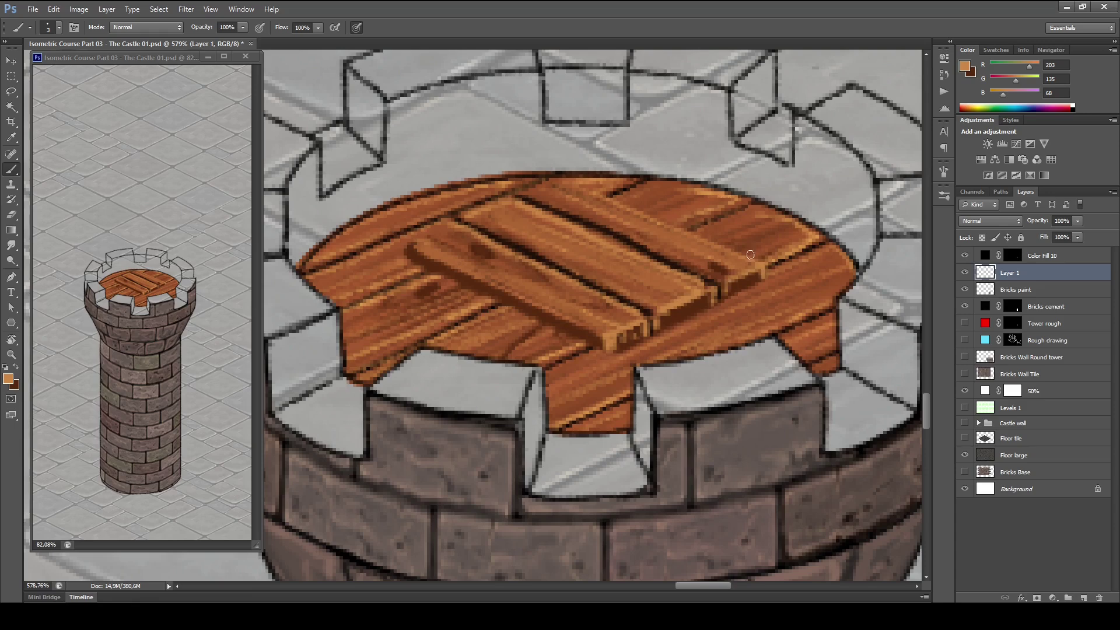
pyautogui.moveTo(754, 263)
pyautogui.mouseDown()
pyautogui.moveTo(559, 176)
pyautogui.moveTo(414, 243)
pyautogui.moveTo(412, 259)
pyautogui.moveTo(623, 354)
pyautogui.mouseUp()
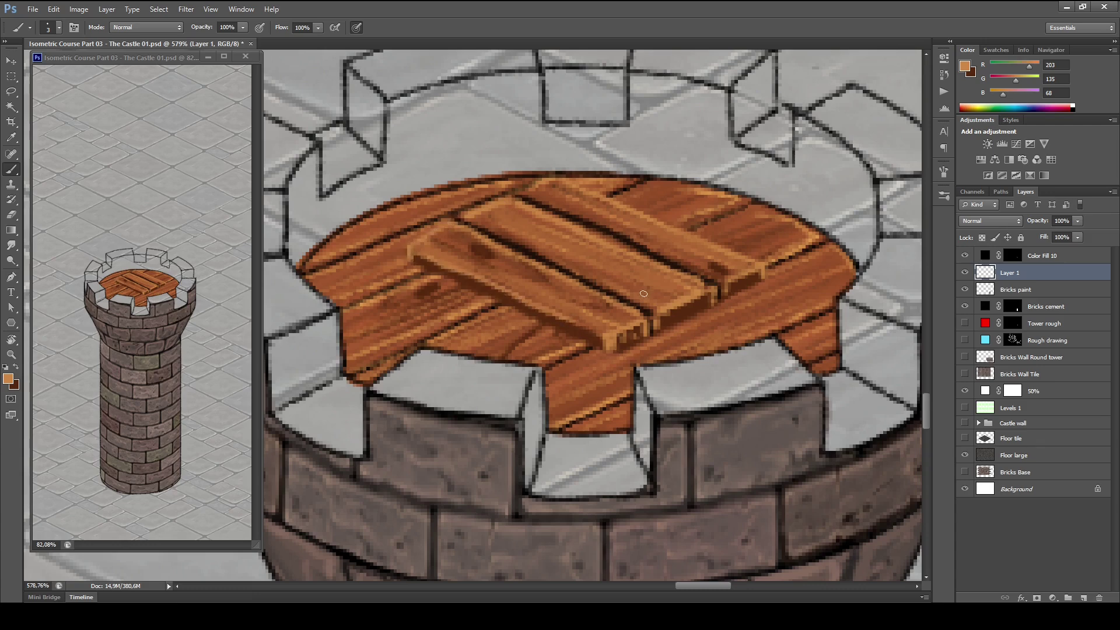
pyautogui.keyDown('alt'); pyautogui.click(616, 303); pyautogui.keyUp('alt')
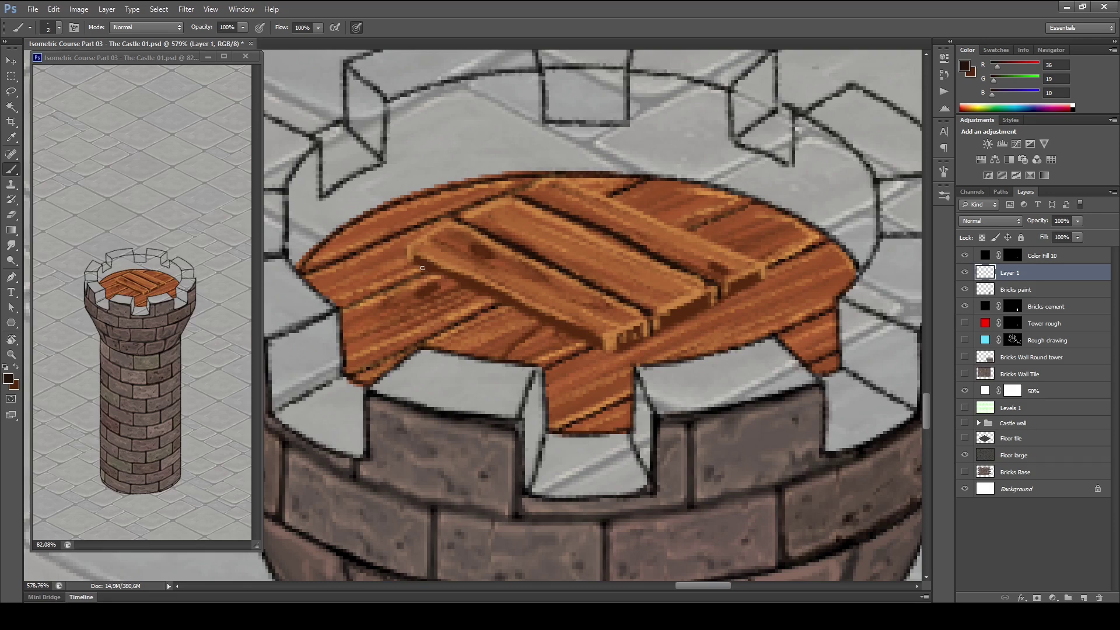
pyautogui.moveTo(426, 271)
pyautogui.mouseDown()
pyautogui.moveTo(608, 356)
pyautogui.moveTo(760, 280)
pyautogui.moveTo(729, 274)
pyautogui.moveTo(765, 284)
pyautogui.moveTo(727, 338)
pyautogui.mouseUp()
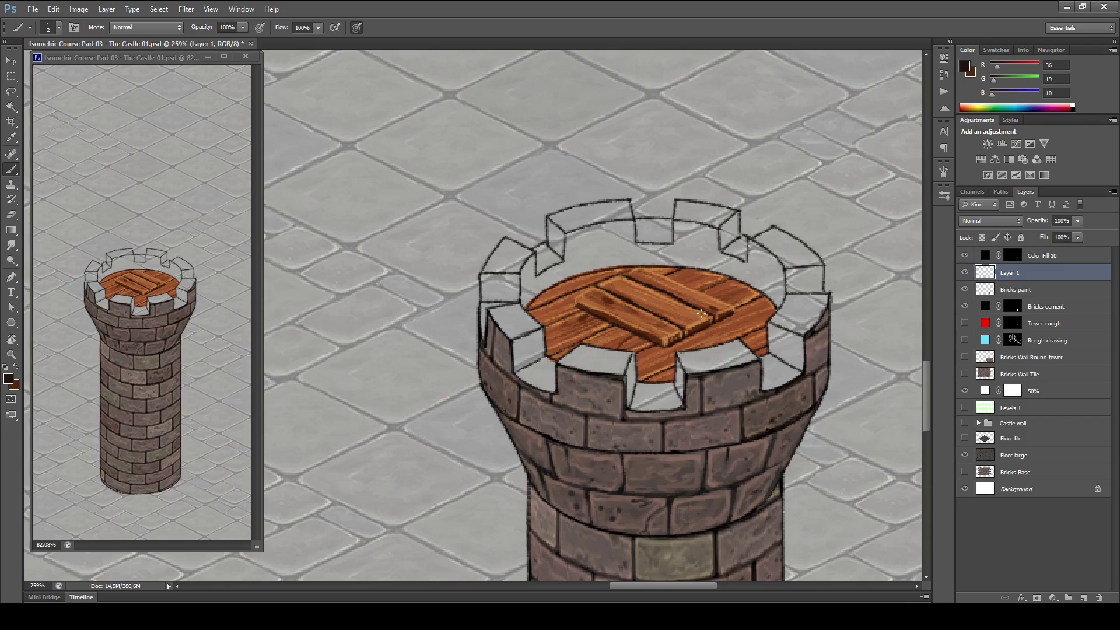
# - Move the raised planks left and slightly up so their far corner overhangs the floor's back edge
pyautogui.press('v')
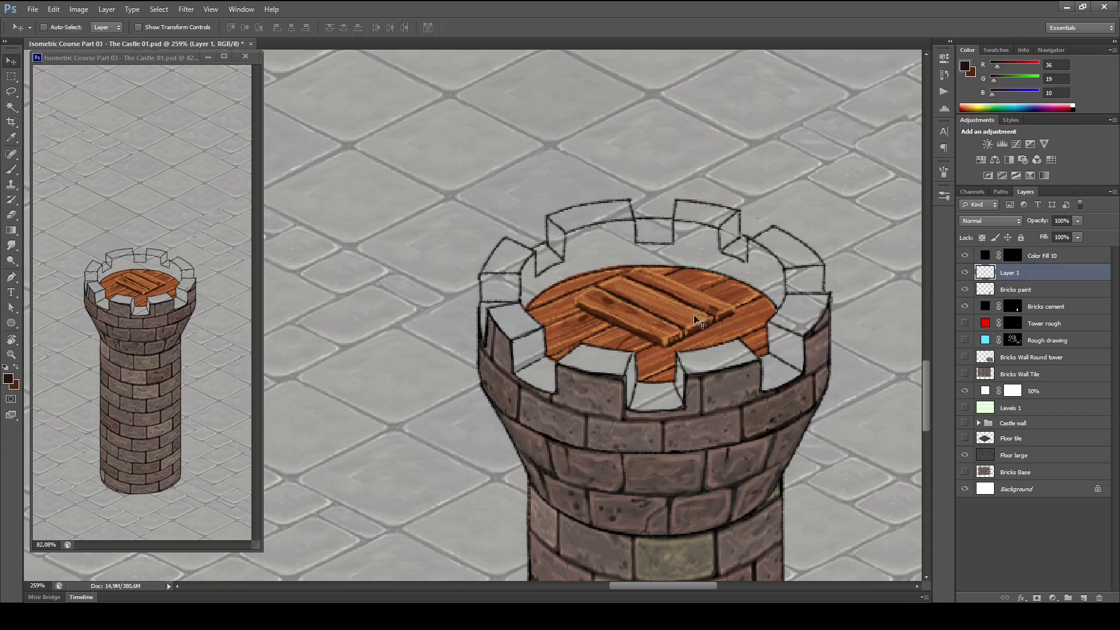
pyautogui.moveTo(694, 316); pyautogui.dragTo(645, 318)
pyautogui.scroll(2, 702, 309)
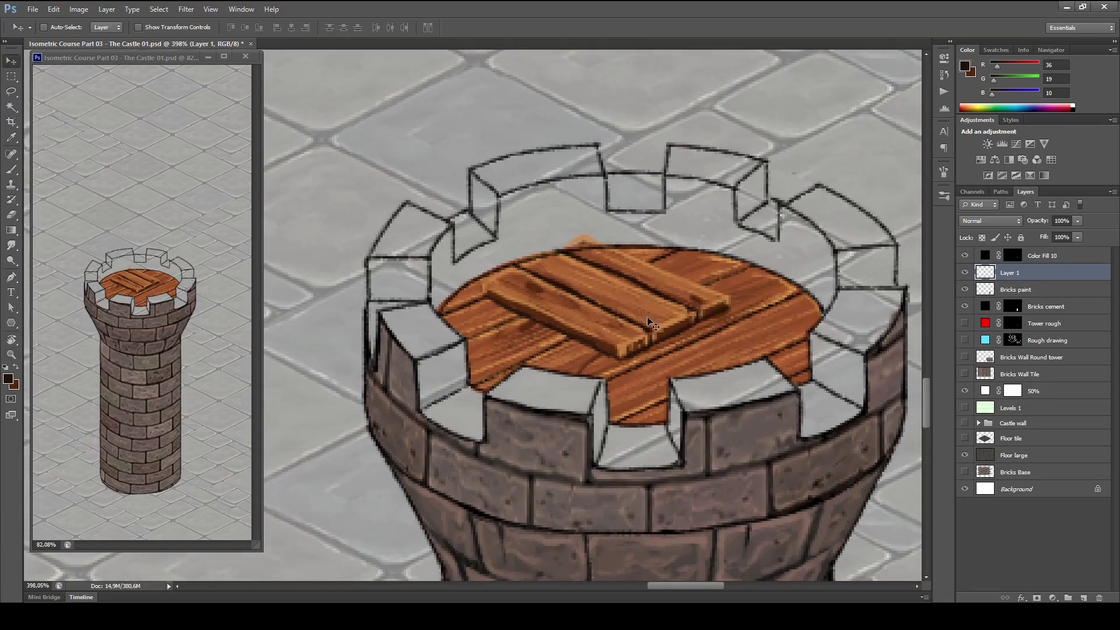
# - Paint black outlines on the Color Fill 10 mask around the raised planks' overhanging far corner and outer ends
pyautogui.click(1012, 262)
pyautogui.scroll(5, 574, 345)
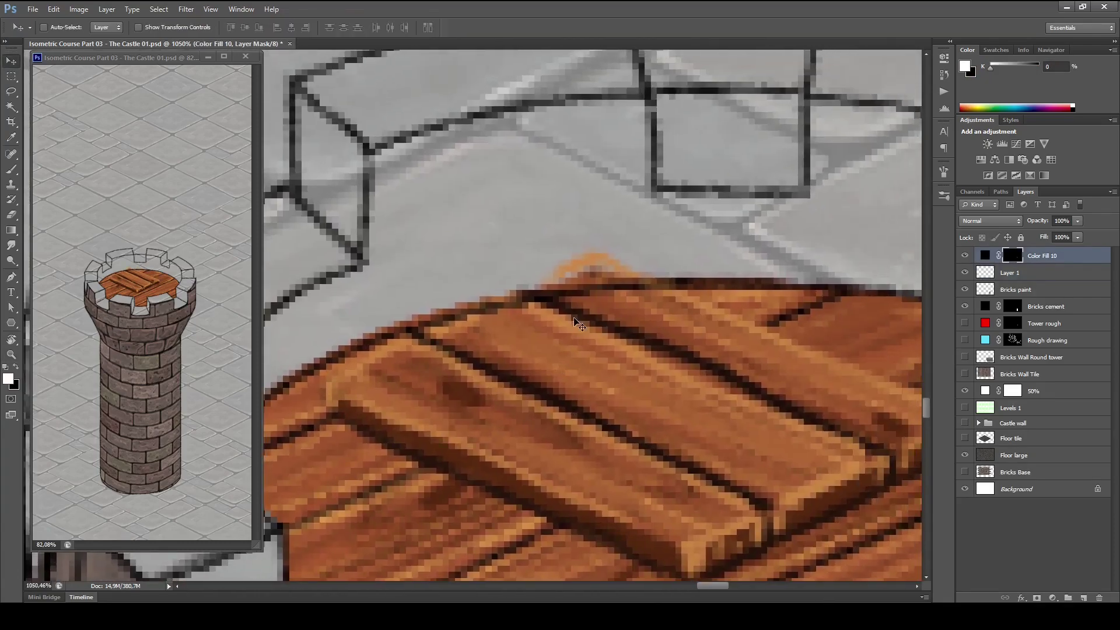
pyautogui.press('e')
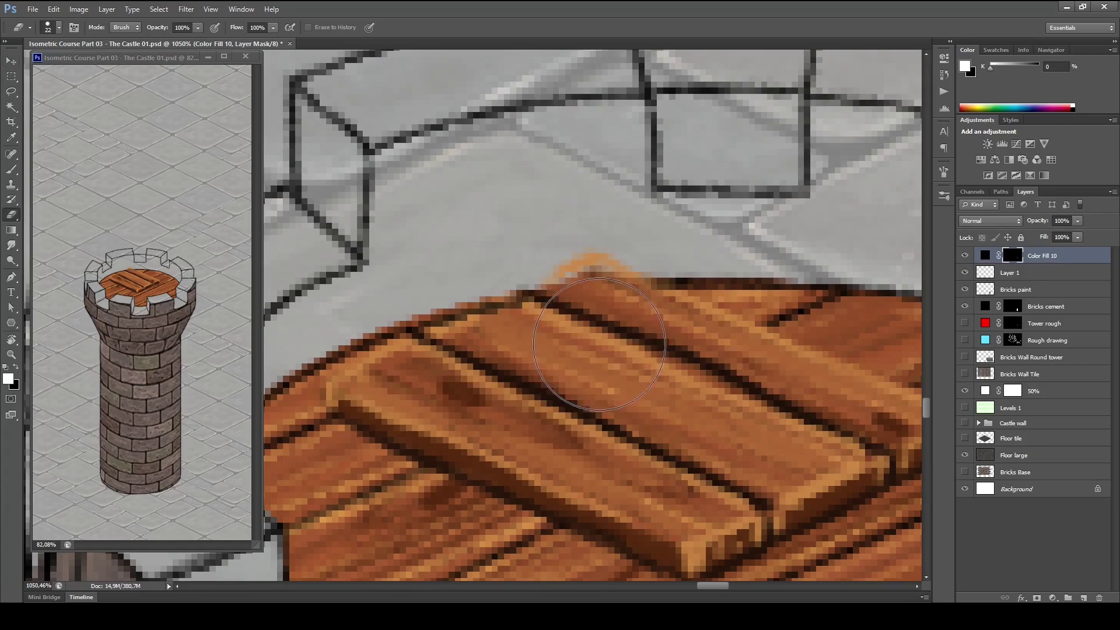
pyautogui.press('r')
pyautogui.scroll(-3, 599, 326)
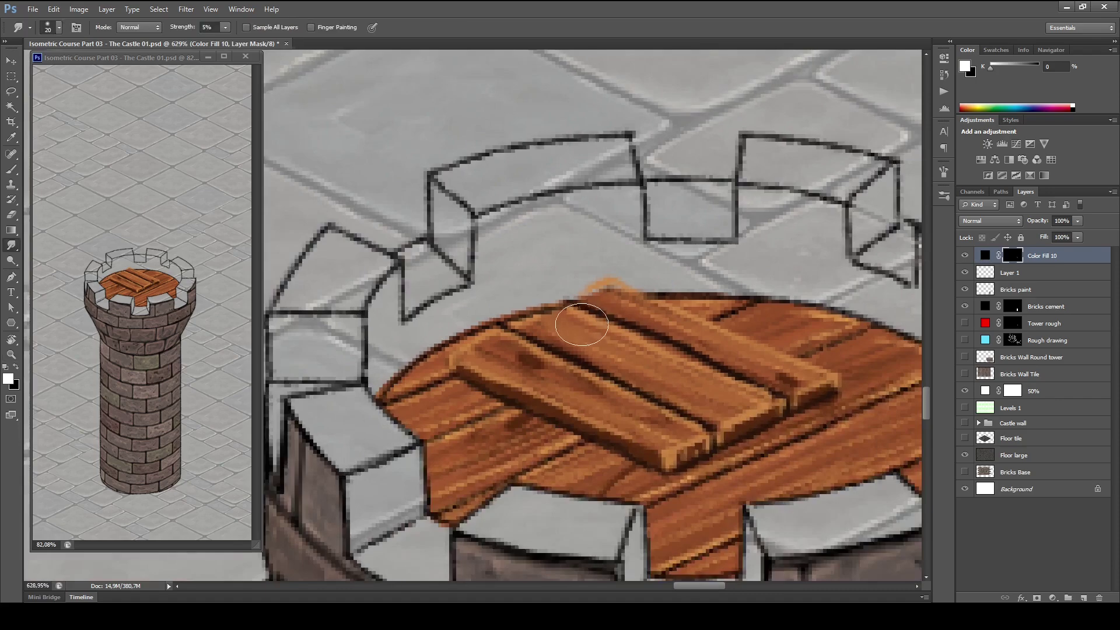
pyautogui.press('b')
pyautogui.moveTo(547, 310)
pyautogui.mouseDown()
pyautogui.moveTo(609, 280)
pyautogui.moveTo(837, 374)
pyautogui.moveTo(804, 397)
pyautogui.mouseUp()
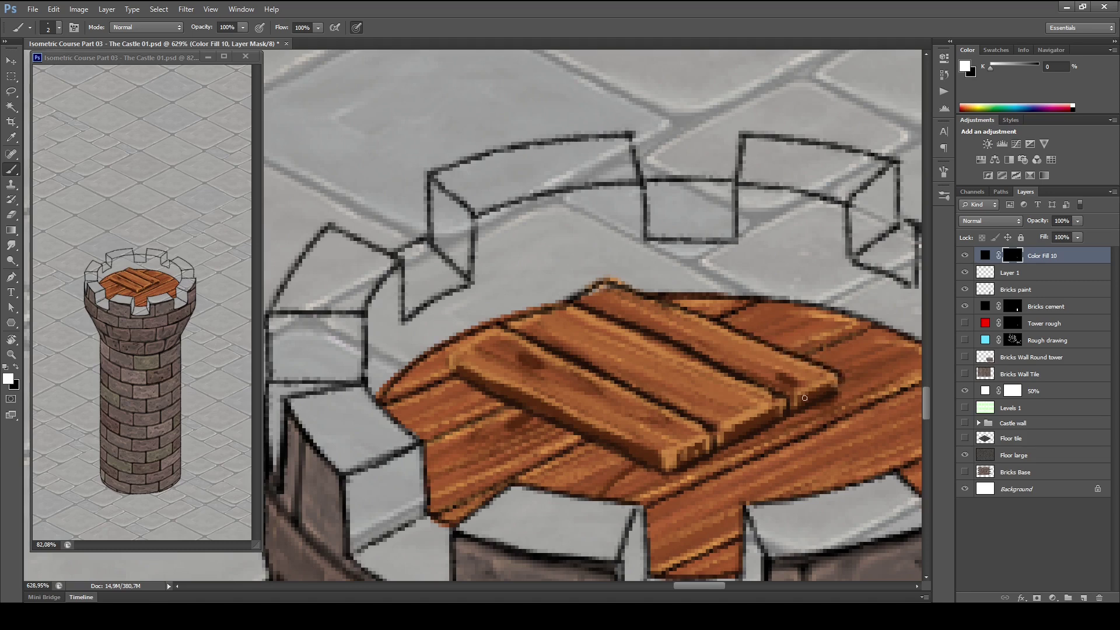
pyautogui.moveTo(538, 312)
pyautogui.mouseDown()
pyautogui.moveTo(450, 353)
pyautogui.moveTo(450, 374)
pyautogui.moveTo(587, 442)
pyautogui.mouseUp()
pyautogui.hotkey('ctrl', 'z')
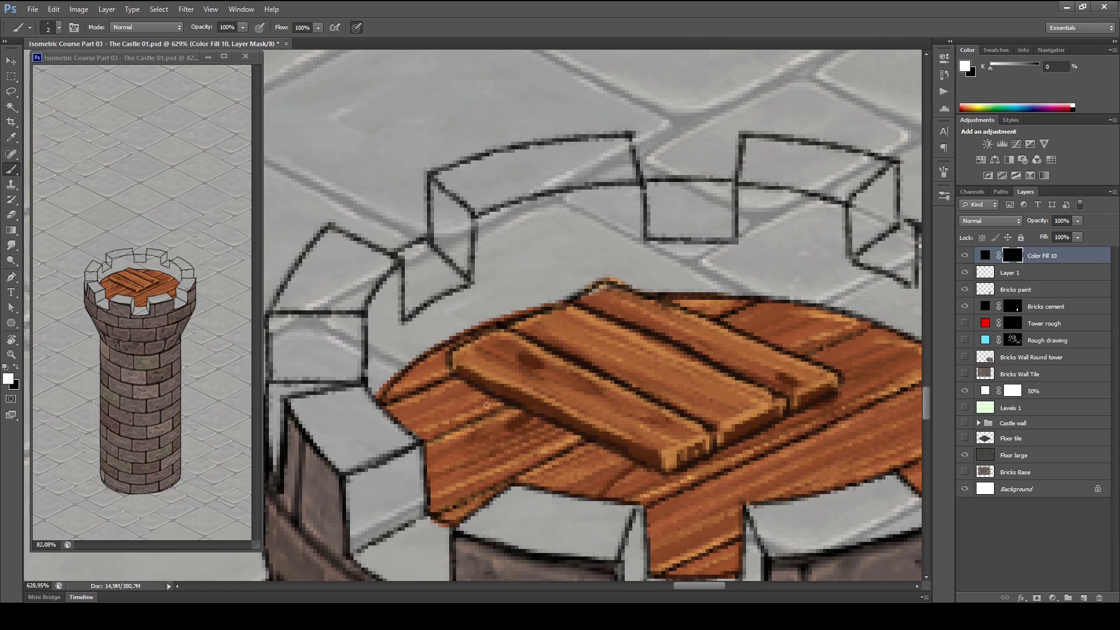
pyautogui.moveTo(450, 353); pyautogui.dragTo(450, 370)
# - Toggle the visibility of Color Fill 10 and Layer 1 to compare the outline and the raised planks with the floor
pyautogui.click(965, 256)
pyautogui.click(965, 257)
pyautogui.click(1018, 273)
pyautogui.click(964, 272)
pyautogui.click(964, 273)
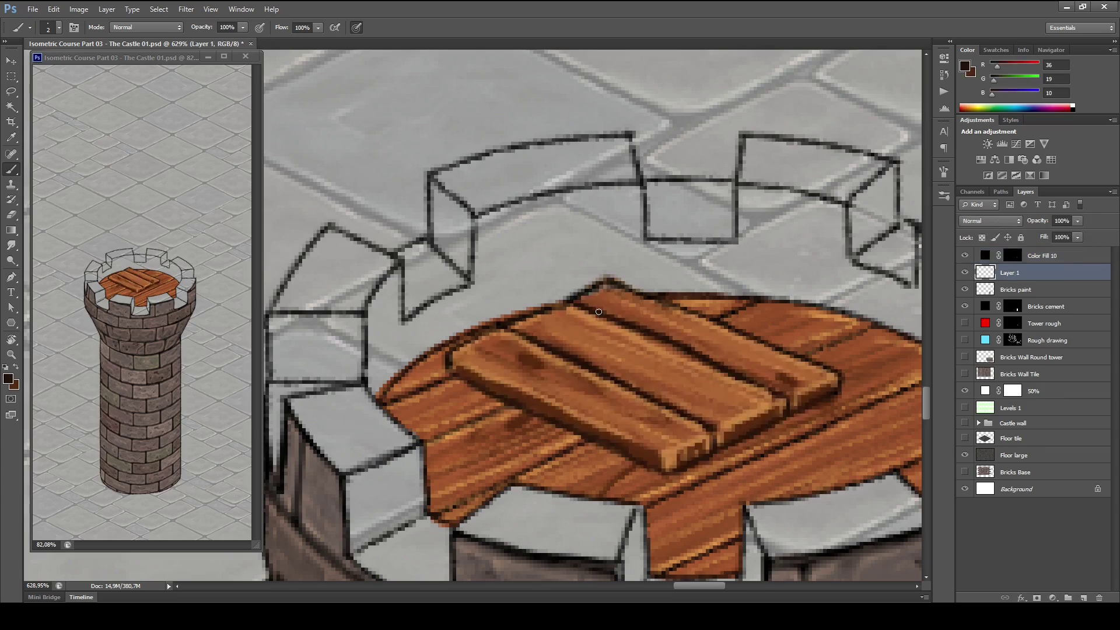
pyautogui.press('e')
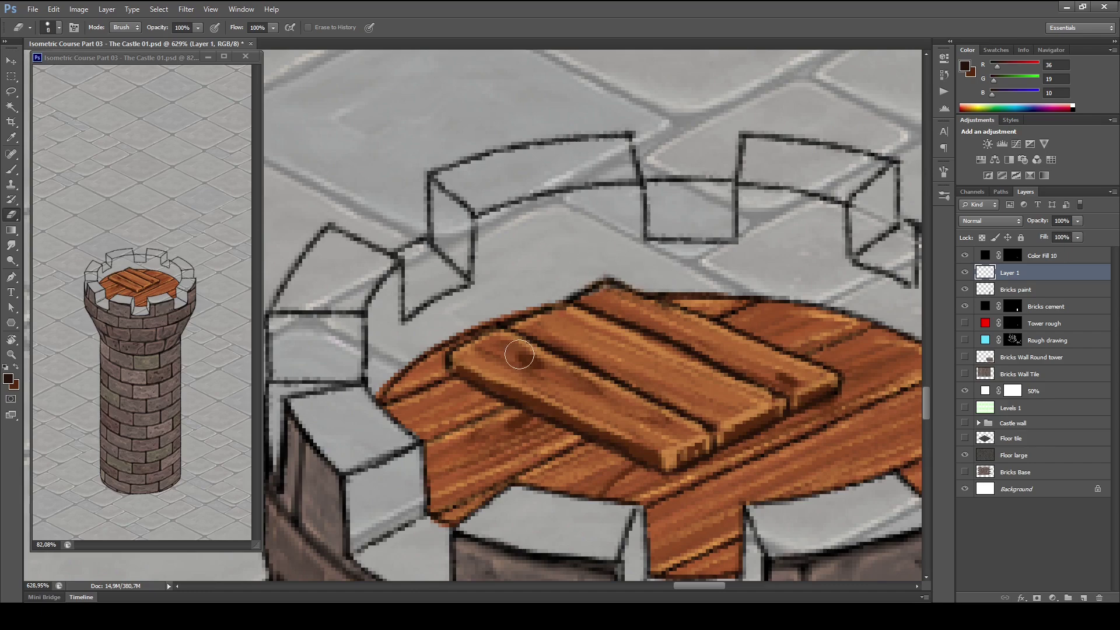
pyautogui.moveTo(749, 308); pyautogui.dragTo(596, 295)
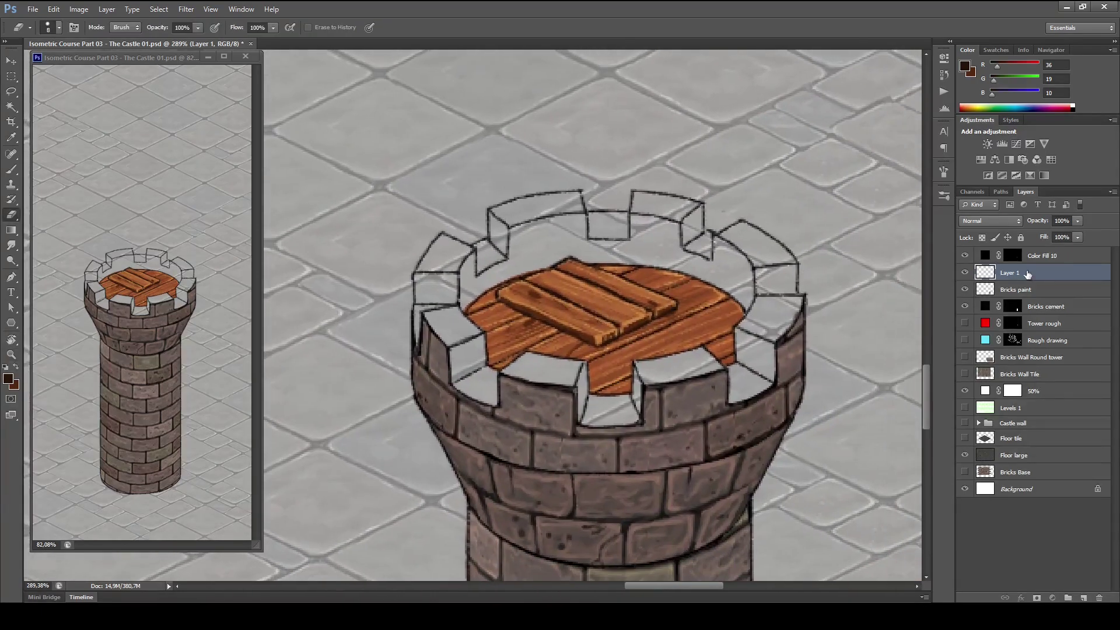
pyautogui.click(965, 273)
pyautogui.click(965, 272)
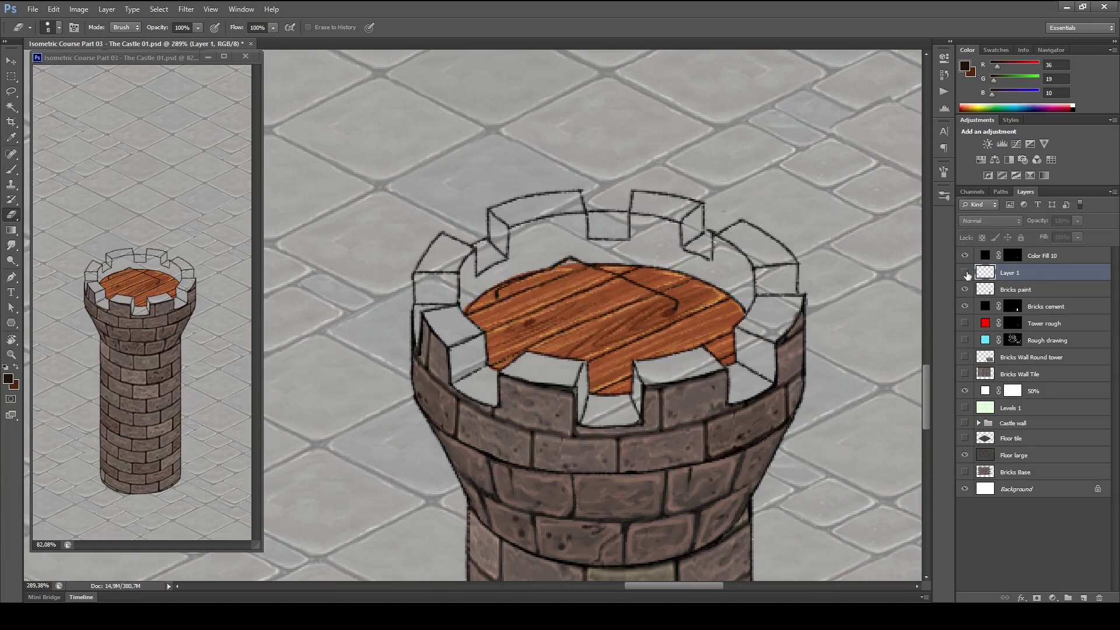
pyautogui.click(965, 272)
# - Merge Layer 1 with the Bricks paint layer and check the merged layer by hiding and showing it
pyautogui.click(1020, 291)
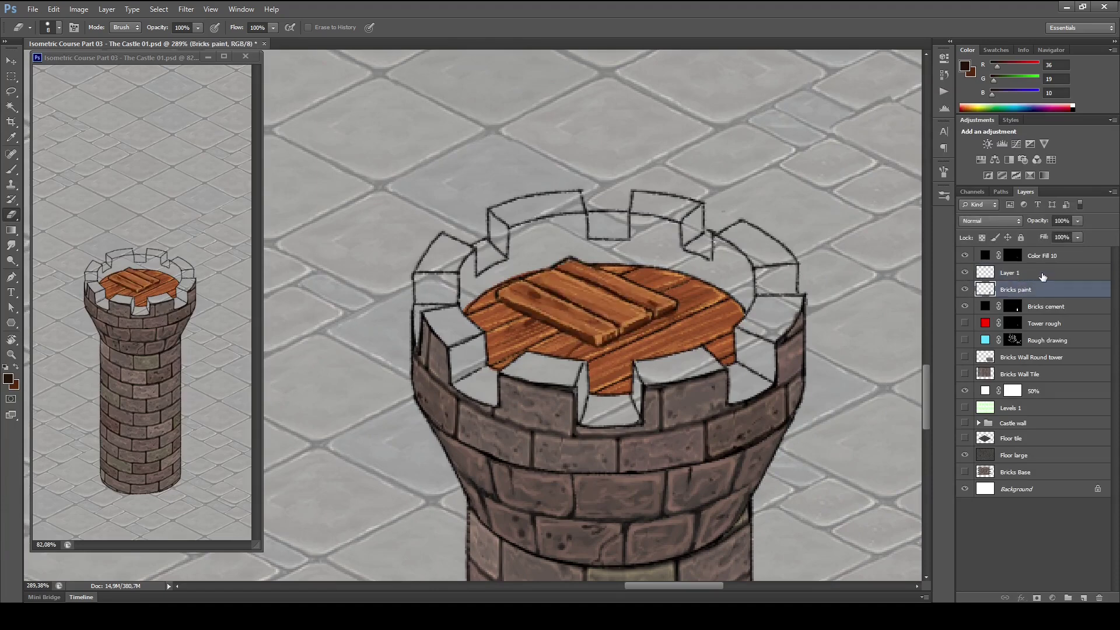
pyautogui.keyDown('shift'); pyautogui.click(1015, 272); pyautogui.keyUp('shift')
pyautogui.hotkey('ctrl', 'e')
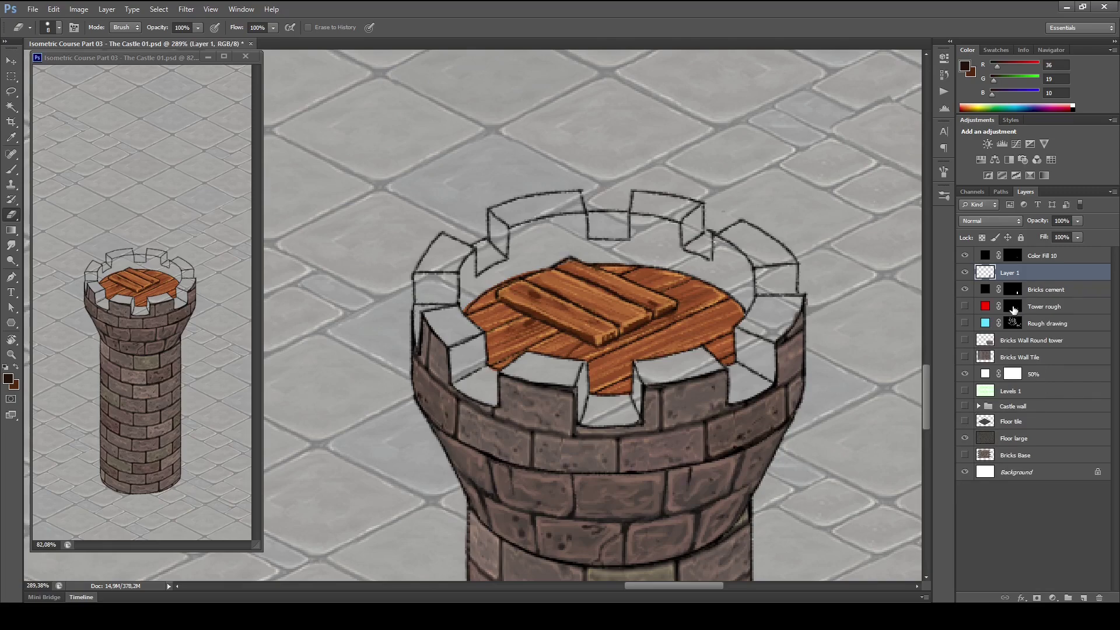
pyautogui.click(965, 273)
pyautogui.click(965, 272)
pyautogui.click(964, 273)
pyautogui.click(965, 273)
# - Select the stone surfaces in the gaps between the battlements around the tower with the Lasso tool, as one combined selection
pyautogui.moveTo(709, 341); pyautogui.dragTo(737, 376)
pyautogui.moveTo(677, 331); pyautogui.dragTo(703, 335)
pyautogui.moveTo(771, 340)
pyautogui.mouseDown()
pyautogui.moveTo(785, 353)
pyautogui.moveTo(772, 344)
pyautogui.mouseUp()
pyautogui.moveTo(808, 299); pyautogui.dragTo(742, 313)
pyautogui.scroll(-4, 717, 379)
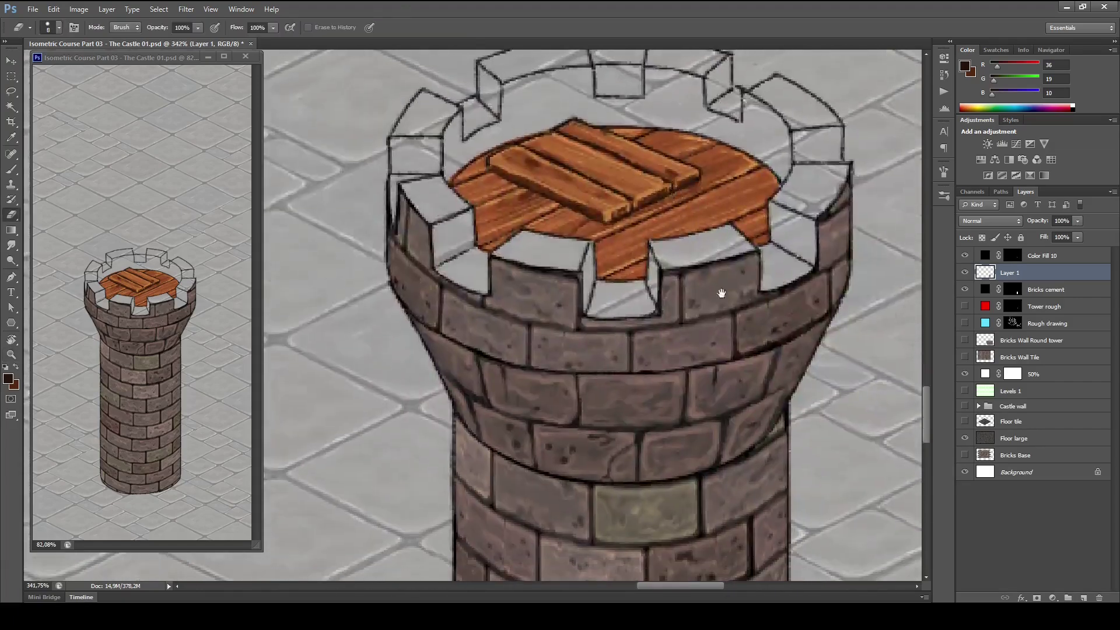
pyautogui.moveTo(734, 235)
pyautogui.mouseDown()
pyautogui.moveTo(751, 385)
pyautogui.moveTo(778, 394)
pyautogui.mouseUp()
pyautogui.press('l')
pyautogui.moveTo(610, 432); pyautogui.dragTo(604, 465)
pyautogui.moveTo(507, 408); pyautogui.dragTo(503, 442)
pyautogui.moveTo(408, 322); pyautogui.dragTo(444, 327)
pyautogui.moveTo(479, 287); pyautogui.dragTo(514, 269)
pyautogui.moveTo(611, 215); pyautogui.dragTo(659, 230)
pyautogui.moveTo(724, 256); pyautogui.dragTo(756, 238)
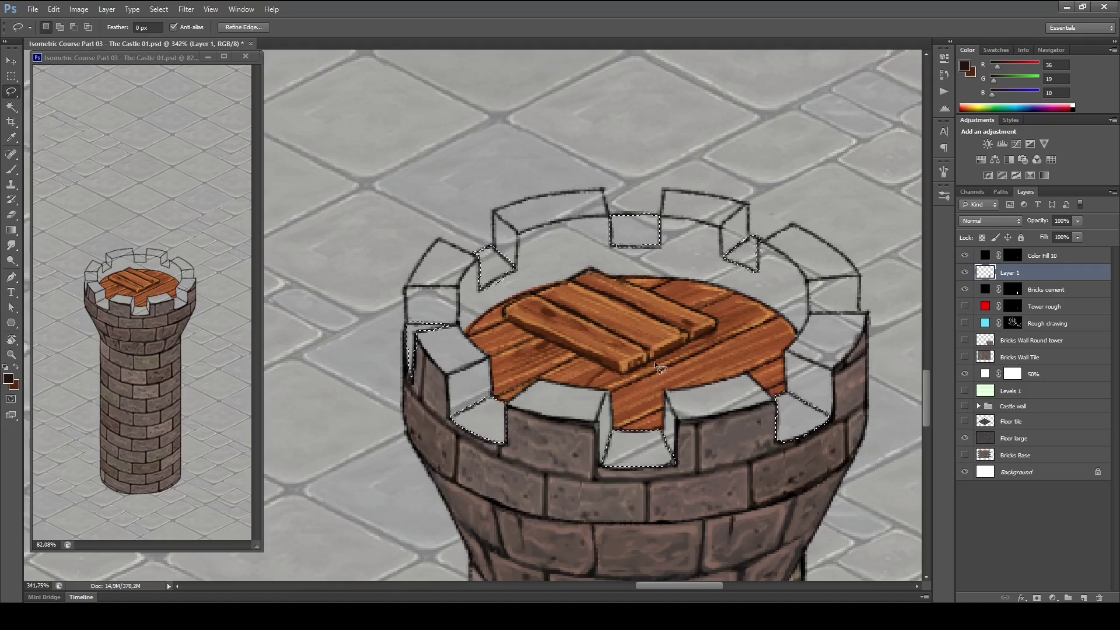
# - Paint the selected gap surfaces between all the battlements with dark brown sampled from the tower's bricks
pyautogui.press('b')
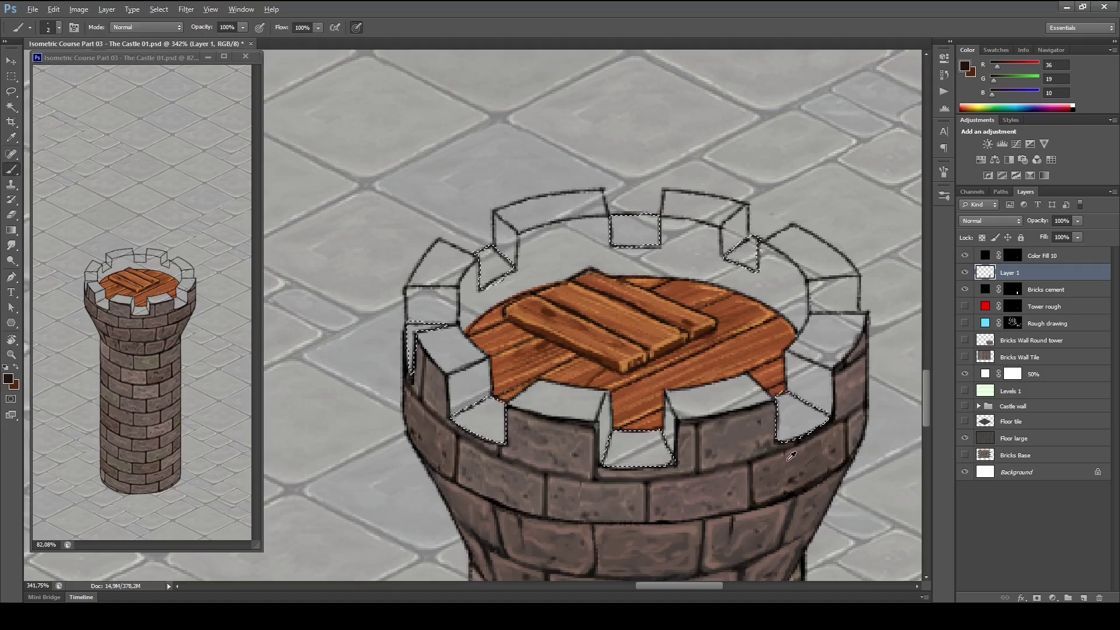
pyautogui.keyDown('alt'); pyautogui.click(792, 461); pyautogui.keyUp('alt')
pyautogui.keyDown('alt'); pyautogui.rightClick(804, 461); pyautogui.keyUp('alt')
pyautogui.moveTo(787, 430)
pyautogui.mouseDown()
pyautogui.moveTo(821, 419)
pyautogui.moveTo(820, 409)
pyautogui.moveTo(719, 426)
pyautogui.moveTo(625, 485)
pyautogui.moveTo(627, 465)
pyautogui.moveTo(608, 458)
pyautogui.moveTo(654, 426)
pyautogui.moveTo(577, 424)
pyautogui.moveTo(505, 402)
pyautogui.moveTo(439, 432)
pyautogui.moveTo(444, 363)
pyautogui.moveTo(405, 352)
pyautogui.moveTo(438, 319)
pyautogui.mouseUp()
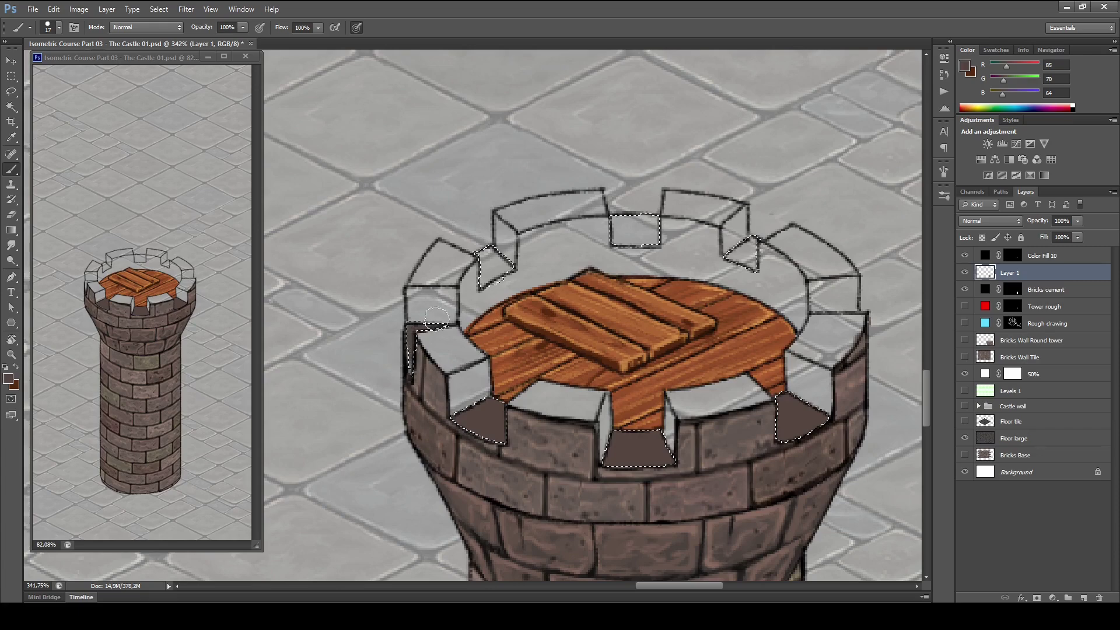
pyautogui.moveTo(511, 248)
pyautogui.mouseDown()
pyautogui.moveTo(471, 263)
pyautogui.moveTo(473, 292)
pyautogui.moveTo(674, 233)
pyautogui.moveTo(673, 216)
pyautogui.moveTo(623, 222)
pyautogui.moveTo(669, 262)
pyautogui.moveTo(799, 233)
pyautogui.moveTo(726, 274)
pyautogui.moveTo(783, 252)
pyautogui.mouseUp()
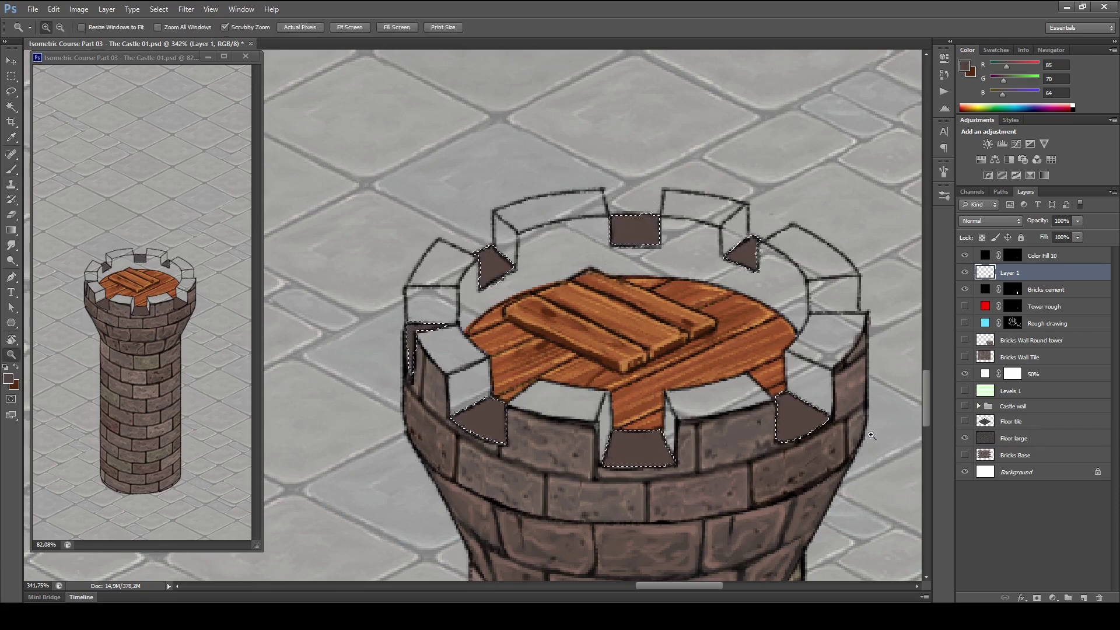
# - Deselect and brush a lighter sampled brick brown over the gap surfaces between the battlements, using a smaller brush
pyautogui.scroll(-3, 811, 490)
pyautogui.scroll(3, 811, 490)
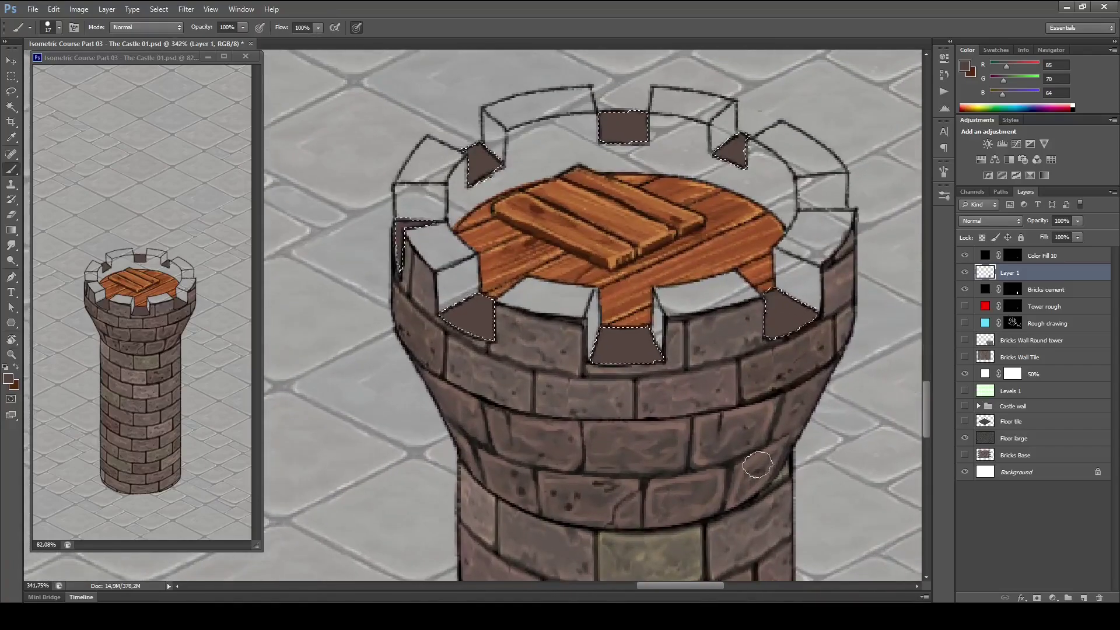
pyautogui.moveTo(750, 396); pyautogui.dragTo(747, 391)
pyautogui.moveTo(780, 358); pyautogui.dragTo(715, 373)
pyautogui.moveTo(758, 443); pyautogui.dragTo(700, 373)
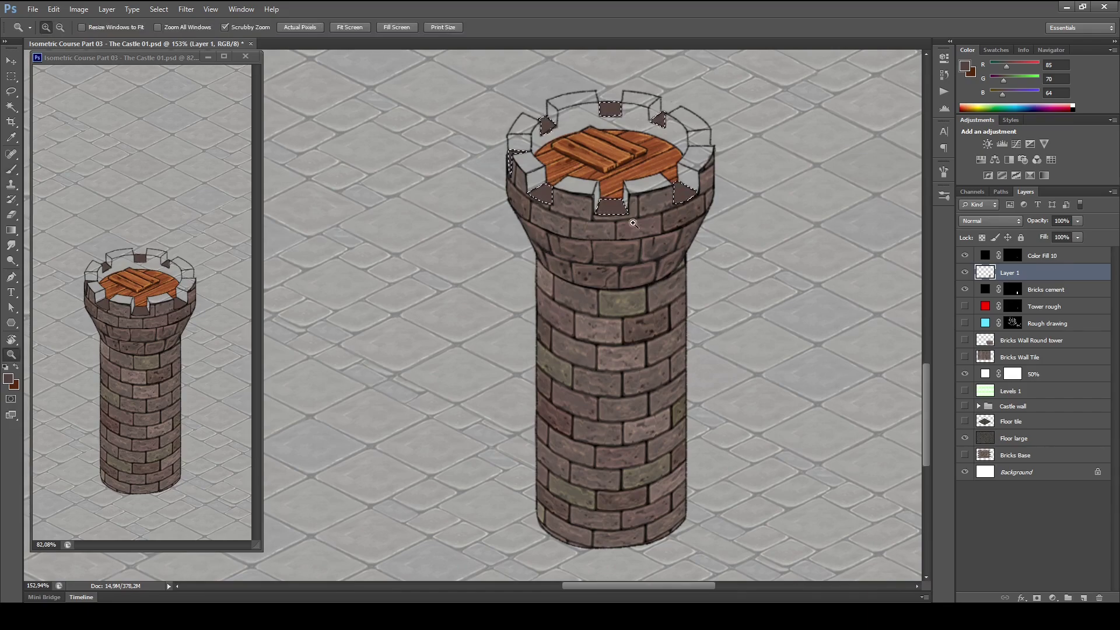
pyautogui.moveTo(634, 221)
pyautogui.mouseDown()
pyautogui.moveTo(686, 218)
pyautogui.moveTo(769, 400)
pyautogui.moveTo(768, 376)
pyautogui.mouseUp()
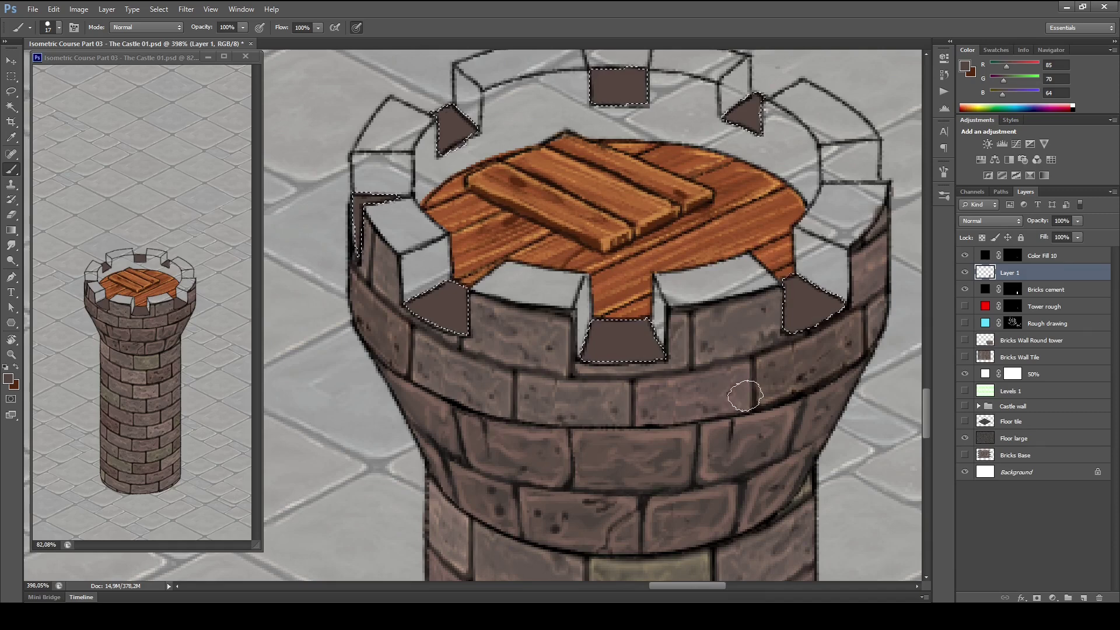
pyautogui.keyDown('alt'); pyautogui.click(746, 423); pyautogui.keyUp('alt')
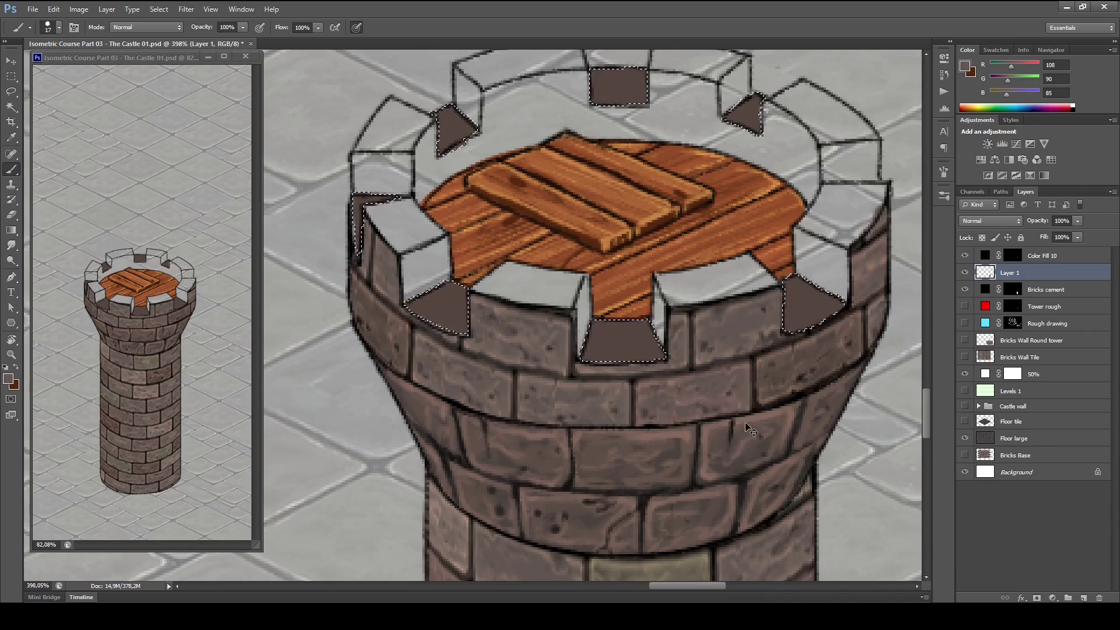
pyautogui.hotkey('ctrl', 'd')
pyautogui.press('[')
pyautogui.press('[')
pyautogui.press('[')
pyautogui.moveTo(813, 313)
pyautogui.mouseDown()
pyautogui.moveTo(774, 330)
pyautogui.moveTo(835, 304)
pyautogui.moveTo(810, 314)
pyautogui.mouseUp()
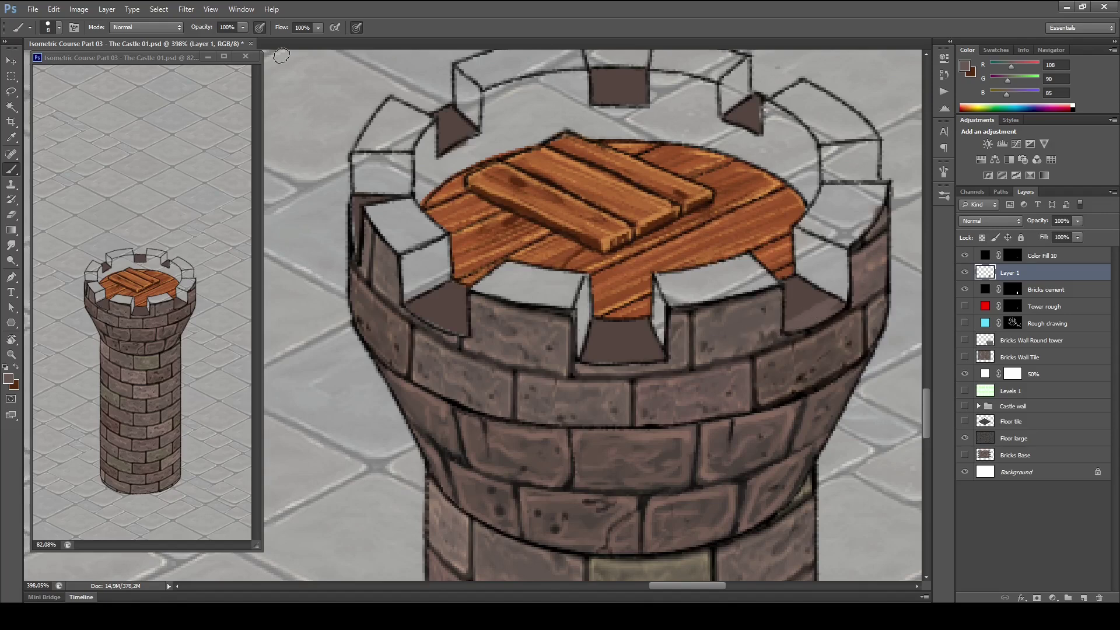
pyautogui.moveTo(784, 320); pyautogui.dragTo(774, 303)
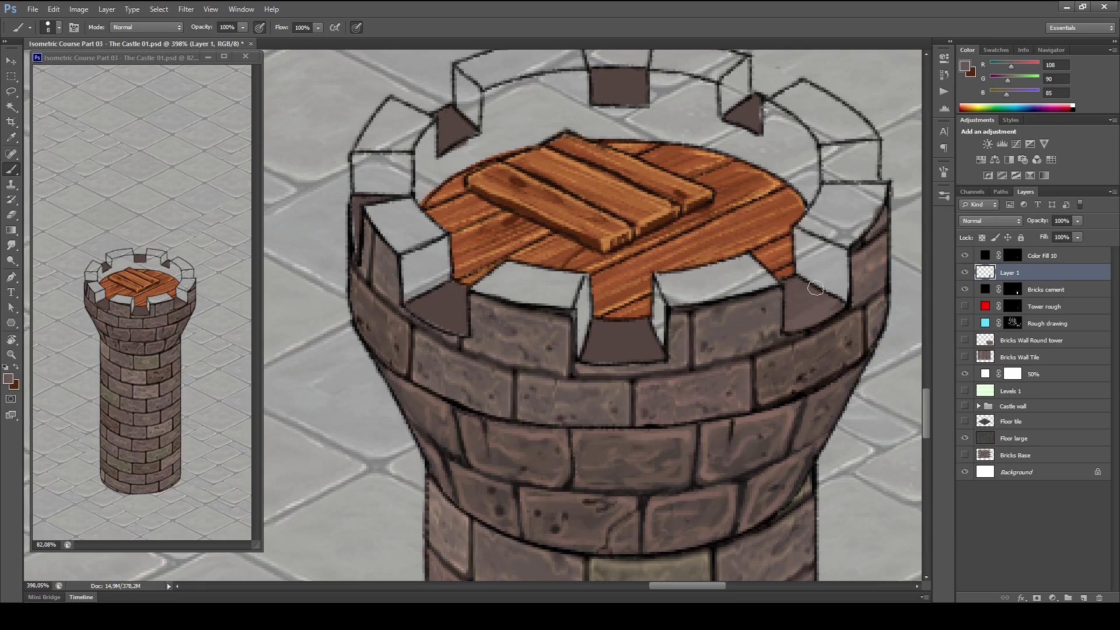
pyautogui.moveTo(659, 356)
pyautogui.mouseDown()
pyautogui.moveTo(590, 355)
pyautogui.moveTo(648, 341)
pyautogui.moveTo(640, 326)
pyautogui.mouseUp()
pyautogui.moveTo(566, 350); pyautogui.dragTo(699, 346)
pyautogui.moveTo(537, 289)
pyautogui.mouseDown()
pyautogui.moveTo(548, 315)
pyautogui.moveTo(510, 299)
pyautogui.moveTo(560, 320)
pyautogui.moveTo(558, 283)
pyautogui.moveTo(546, 281)
pyautogui.moveTo(562, 282)
pyautogui.moveTo(545, 325)
pyautogui.mouseUp()
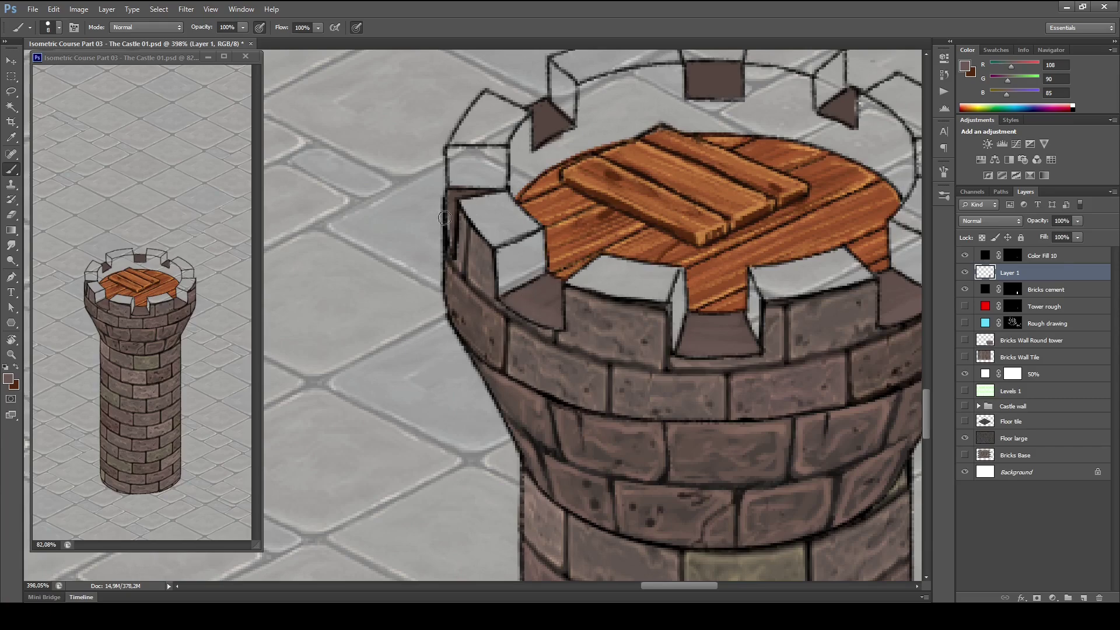
pyautogui.moveTo(745, 181); pyautogui.dragTo(631, 300)
# - Paint fine light-brown highlights sampled from the bricks on the edges of the gap surfaces between the battlements
pyautogui.keyDown('alt'); pyautogui.click(583, 496); pyautogui.keyUp('alt')
pyautogui.press('[')
pyautogui.press('[')
pyautogui.press('[')
pyautogui.press('[')
pyautogui.moveTo(573, 440); pyautogui.dragTo(627, 441)
pyautogui.moveTo(562, 471); pyautogui.dragTo(638, 470)
pyautogui.moveTo(770, 442); pyautogui.dragTo(819, 424)
pyautogui.moveTo(443, 425); pyautogui.dragTo(633, 384)
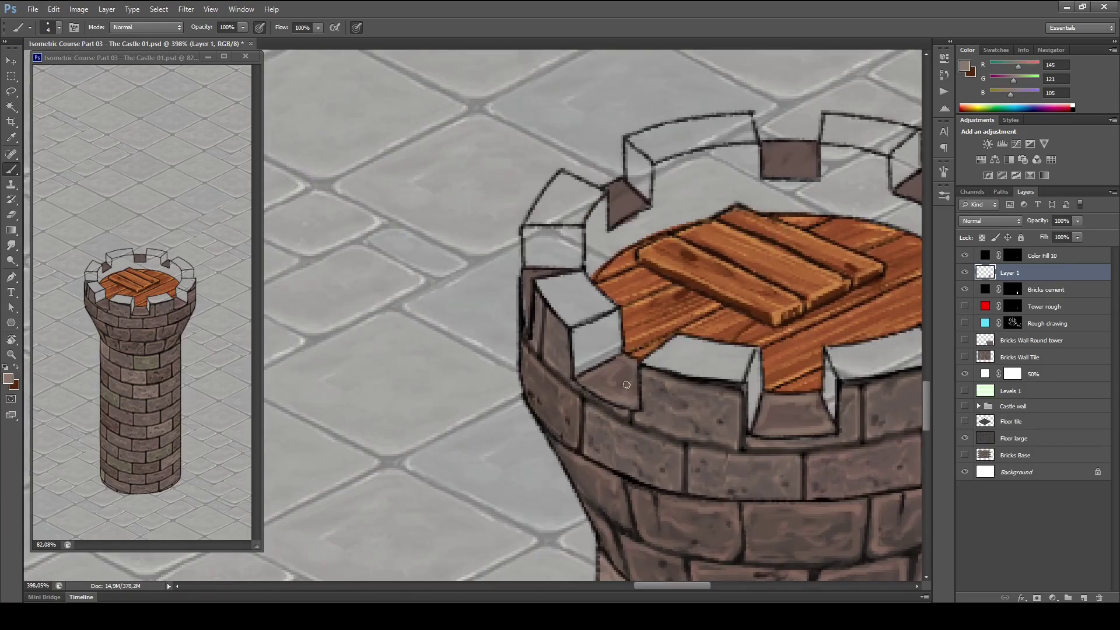
pyautogui.moveTo(527, 271); pyautogui.dragTo(528, 312)
pyautogui.moveTo(787, 193); pyautogui.dragTo(610, 273)
pyautogui.moveTo(612, 350); pyautogui.dragTo(586, 253)
# - Paint small dark pits and cracks on the gap surfaces with a dark tone sampled from the bricks
pyautogui.press('x')
pyautogui.keyDown('alt'); pyautogui.click(539, 426); pyautogui.keyUp('alt')
pyautogui.moveTo(407, 359); pyautogui.dragTo(415, 377)
pyautogui.moveTo(525, 245); pyautogui.dragTo(576, 228)
pyautogui.moveTo(635, 123)
pyautogui.mouseDown()
pyautogui.moveTo(557, 144)
pyautogui.moveTo(584, 172)
pyautogui.mouseUp()
# - Select the tower's inner wall above the wooden floor with the Lasso and paint it with a brown stone base
pyautogui.press('x')
pyautogui.press('l')
pyautogui.moveTo(767, 204)
pyautogui.mouseDown()
pyautogui.moveTo(470, 237)
pyautogui.moveTo(733, 256)
pyautogui.moveTo(811, 305)
pyautogui.mouseUp()
pyautogui.press('b')
pyautogui.moveTo(808, 257); pyautogui.dragTo(434, 263)
pyautogui.moveTo(712, 199); pyautogui.dragTo(501, 216)
# - Paint dark stains and end shading on the inner wall with a sampled near-black, hiding the selection edges
pyautogui.keyDown('alt'); pyautogui.click(542, 481); pyautogui.keyUp('alt')
pyautogui.moveTo(601, 217); pyautogui.dragTo(663, 218)
pyautogui.moveTo(726, 236); pyautogui.dragTo(757, 244)
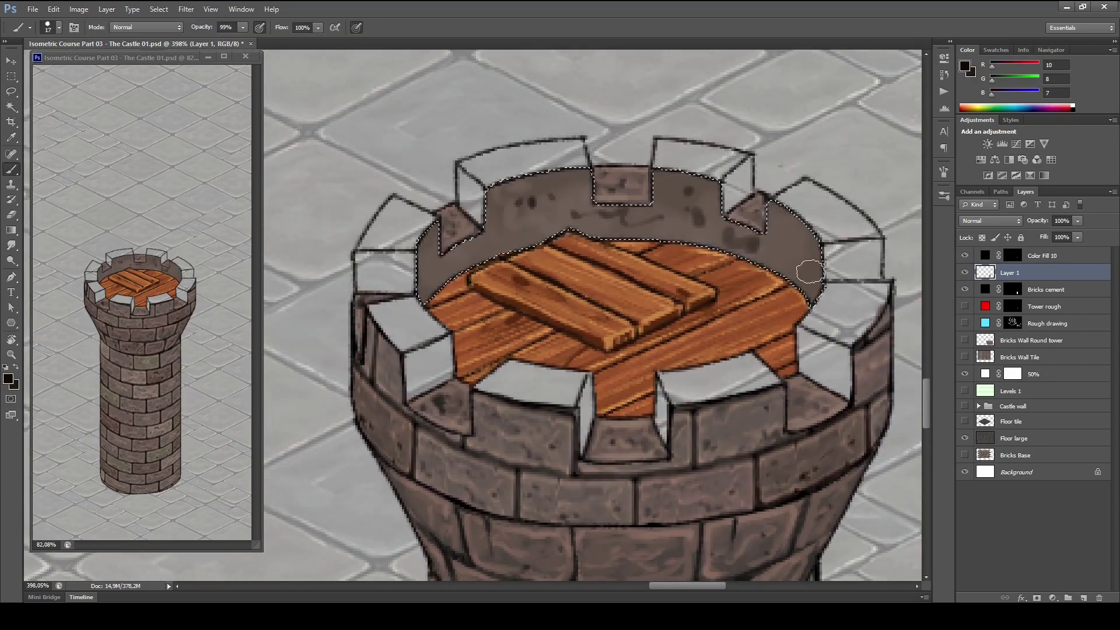
pyautogui.hotkey('ctrl', 'h')
pyautogui.moveTo(434, 242); pyautogui.dragTo(428, 274)
pyautogui.moveTo(781, 230); pyautogui.dragTo(795, 262)
# - Pick a lighter foreground colour and brush it onto the inner wall's stone surface
pyautogui.press('x')
pyautogui.click(8, 379)
pyautogui.click(840, 312)
pyautogui.click(1080, 267)
pyautogui.moveTo(572, 173)
pyautogui.mouseDown()
pyautogui.moveTo(493, 222)
pyautogui.moveTo(575, 194)
pyautogui.mouseUp()
pyautogui.moveTo(618, 256); pyautogui.dragTo(586, 223)
# - Draw a curved course line and vertical brick joints on the inner wall in sampled near-black at 100% opacity
pyautogui.press('d')
pyautogui.press('0')
pyautogui.keyDown('alt'); pyautogui.click(438, 523); pyautogui.keyUp('alt')
pyautogui.moveTo(449, 192)
pyautogui.mouseDown()
pyautogui.moveTo(450, 227)
pyautogui.moveTo(583, 171)
pyautogui.mouseUp()
pyautogui.moveTo(606, 170); pyautogui.dragTo(786, 254)
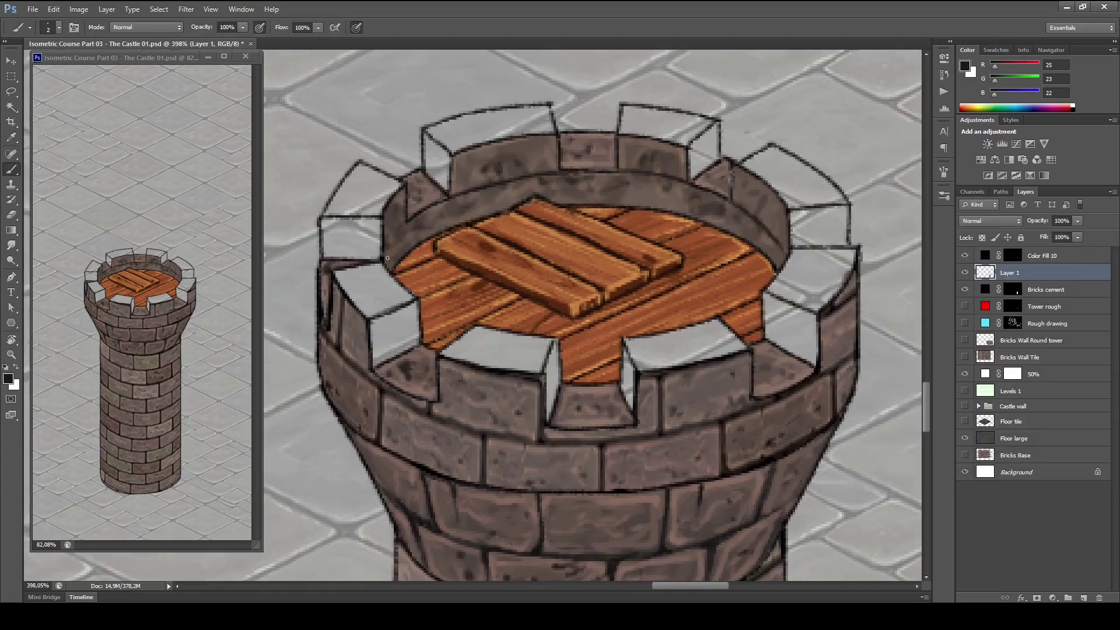
pyautogui.moveTo(422, 213); pyautogui.dragTo(422, 247)
pyautogui.moveTo(587, 173); pyautogui.dragTo(588, 204)
pyautogui.moveTo(707, 193); pyautogui.dragTo(707, 224)
pyautogui.moveTo(586, 134); pyautogui.dragTo(587, 167)
# - Paint light orange-brown highlights along the inner wall's brick edges and the back gap, and save the document
pyautogui.press('x')
pyautogui.click(8, 379)
pyautogui.click(1074, 272)
pyautogui.moveTo(703, 182); pyautogui.dragTo(727, 192)
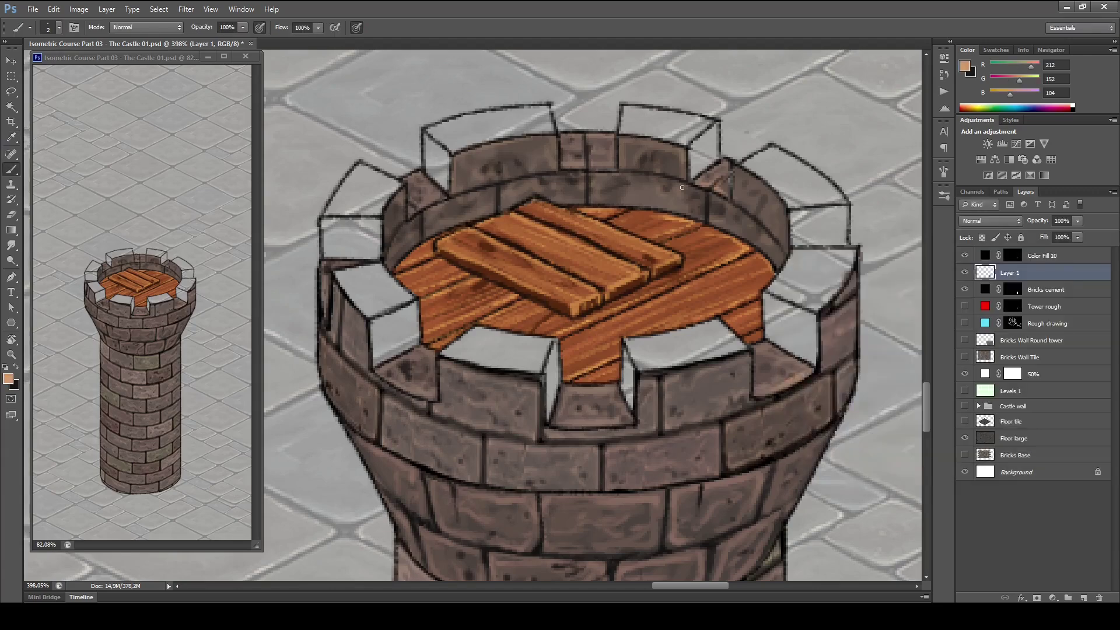
pyautogui.moveTo(589, 167); pyautogui.dragTo(613, 141)
pyautogui.moveTo(505, 186); pyautogui.dragTo(552, 176)
pyautogui.moveTo(621, 175); pyautogui.dragTo(691, 190)
pyautogui.moveTo(782, 207); pyautogui.dragTo(787, 243)
pyautogui.moveTo(388, 251)
pyautogui.mouseDown()
pyautogui.moveTo(418, 216)
pyautogui.moveTo(400, 192)
pyautogui.mouseUp()
pyautogui.hotkey('ctrl', 's')
# - Paint over the old brick joints on and below the front battlements with brick tones sampled next to them
pyautogui.moveTo(664, 313)
pyautogui.mouseDown()
pyautogui.moveTo(625, 313)
pyautogui.moveTo(649, 313)
pyautogui.mouseUp()
pyautogui.press('b')
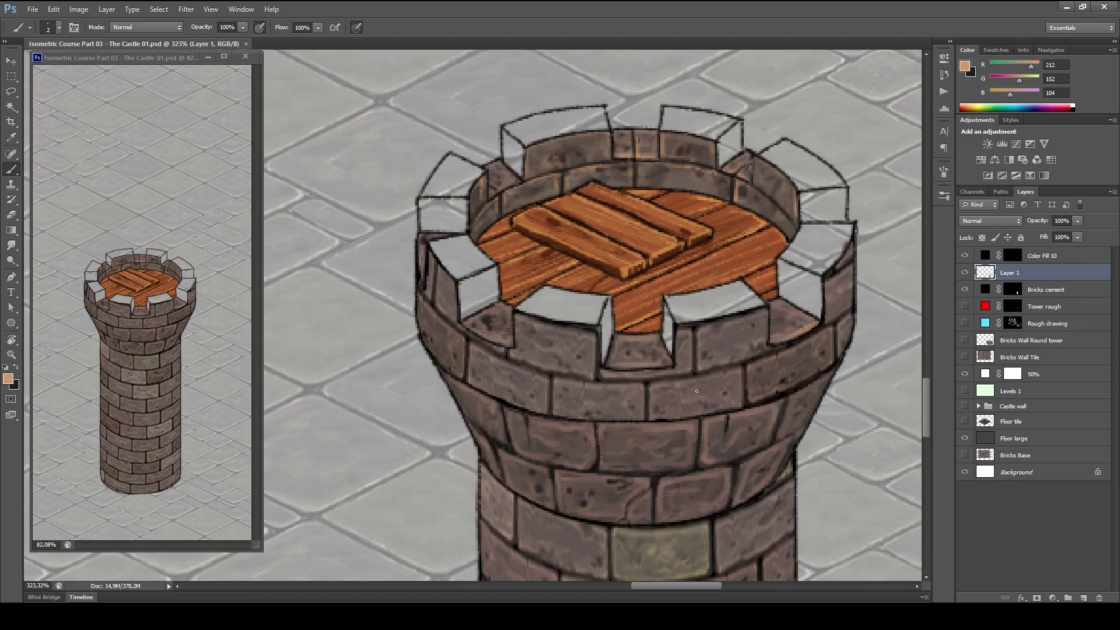
pyautogui.scroll(1, 697, 325)
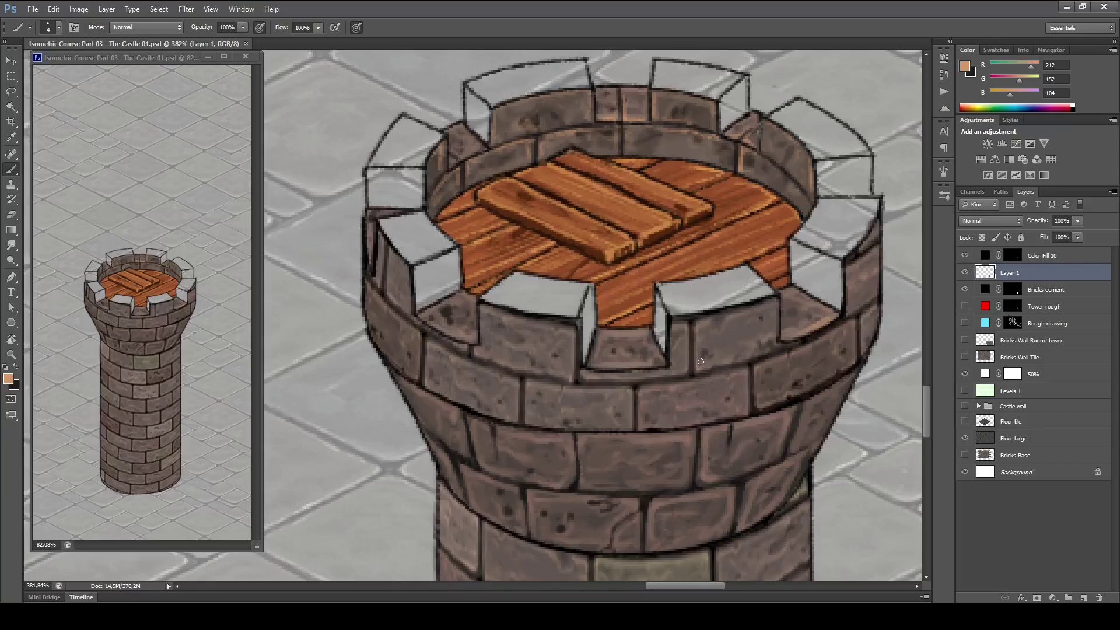
pyautogui.keyDown('alt'); pyautogui.click(717, 343); pyautogui.keyUp('alt')
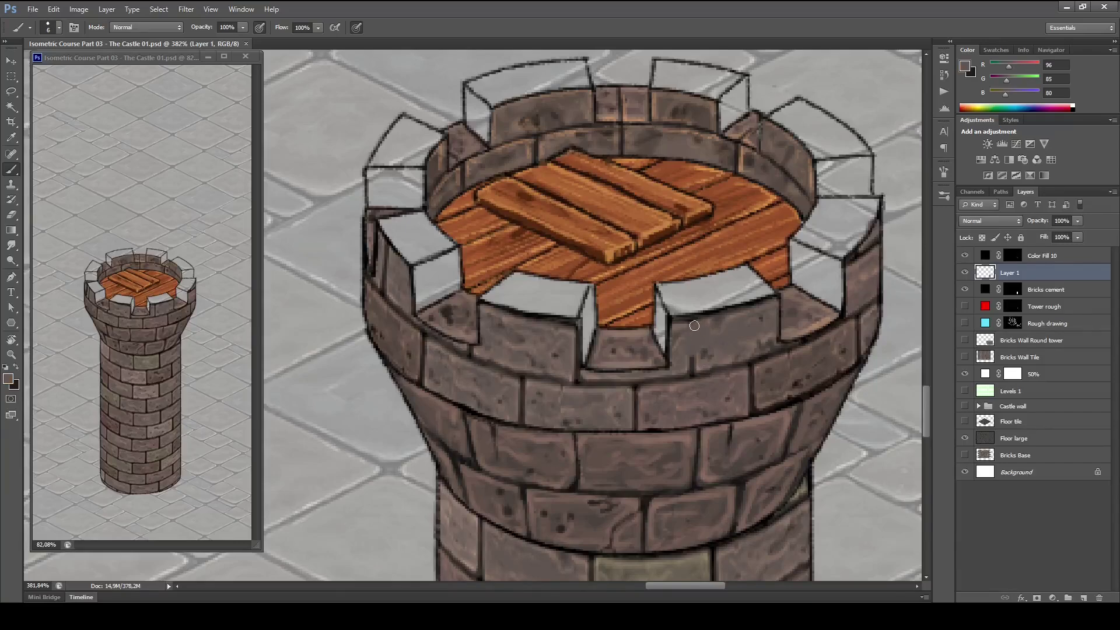
pyautogui.moveTo(697, 353); pyautogui.dragTo(700, 367)
pyautogui.keyDown('alt'); pyautogui.click(656, 385); pyautogui.keyUp('alt')
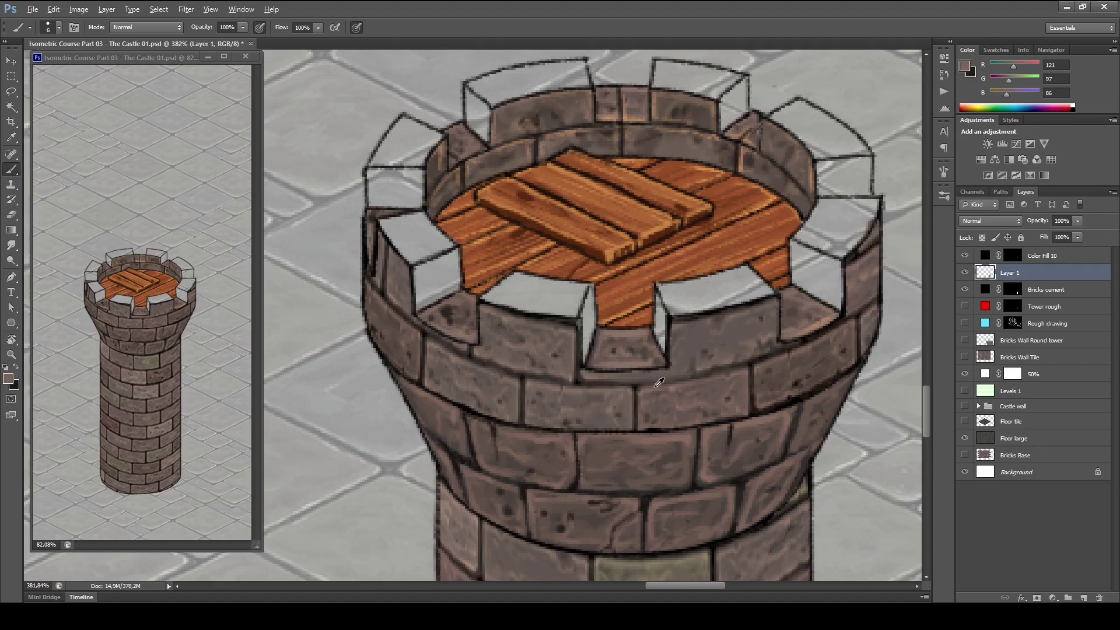
pyautogui.moveTo(641, 387)
pyautogui.mouseDown()
pyautogui.moveTo(742, 365)
pyautogui.moveTo(732, 372)
pyautogui.mouseUp()
pyautogui.keyDown('alt'); pyautogui.click(799, 354); pyautogui.keyUp('alt')
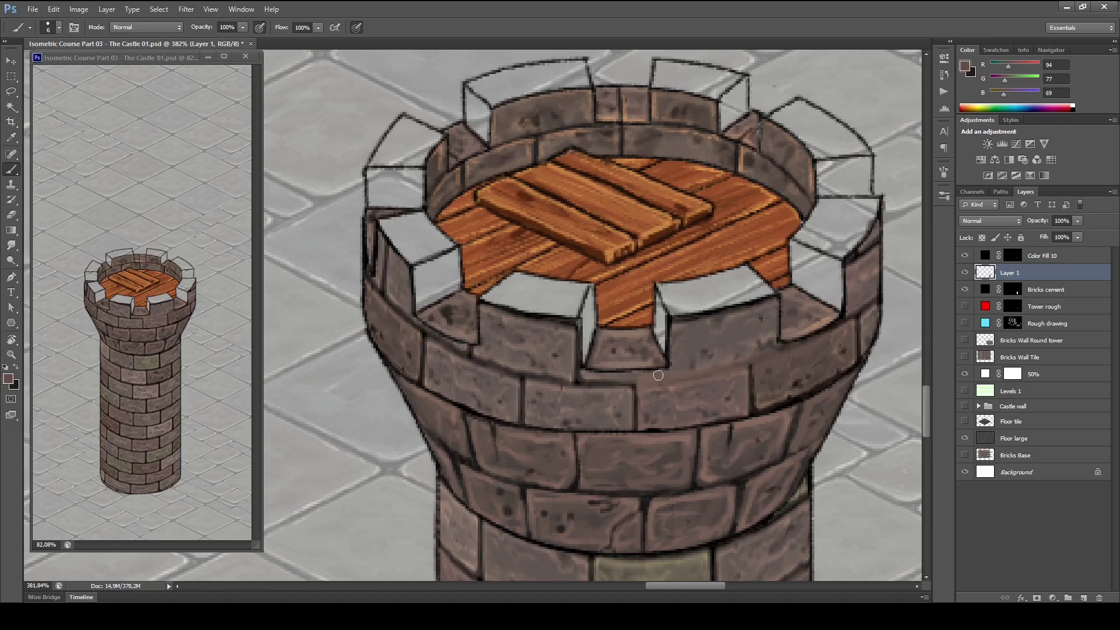
pyautogui.keyDown('alt'); pyautogui.click(619, 395); pyautogui.keyUp('alt')
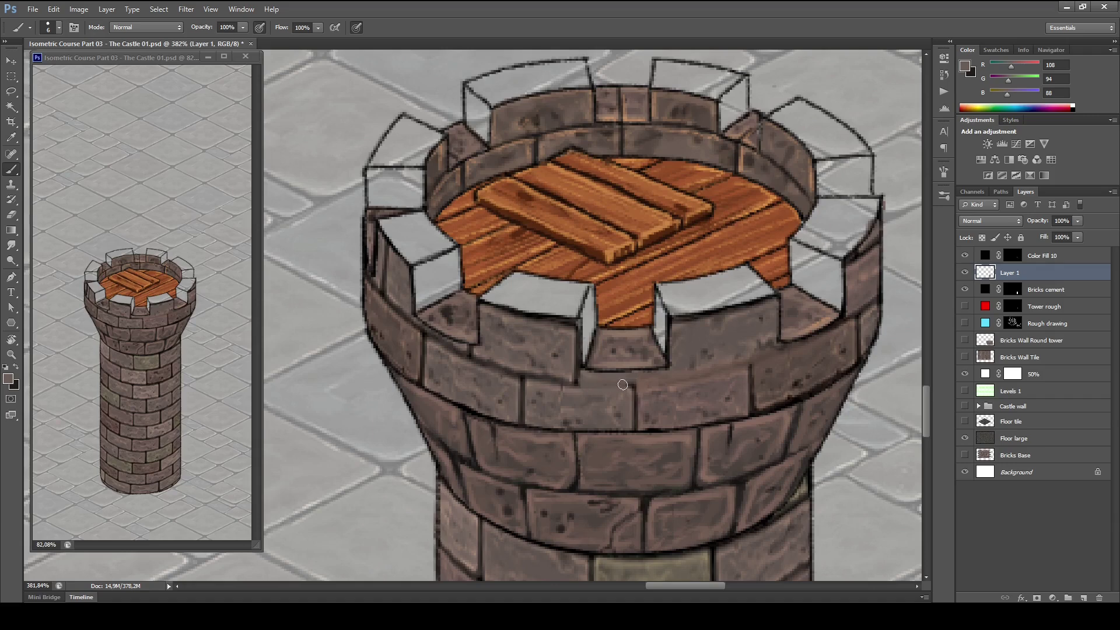
pyautogui.moveTo(580, 386); pyautogui.dragTo(686, 379)
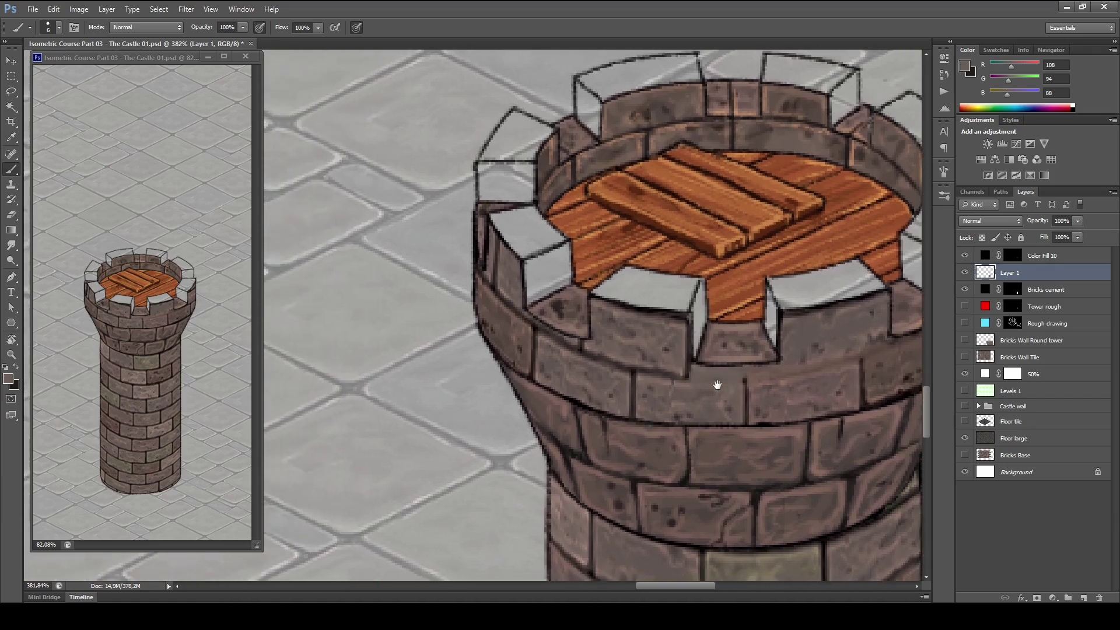
pyautogui.keyDown('alt'); pyautogui.click(686, 378); pyautogui.keyUp('alt')
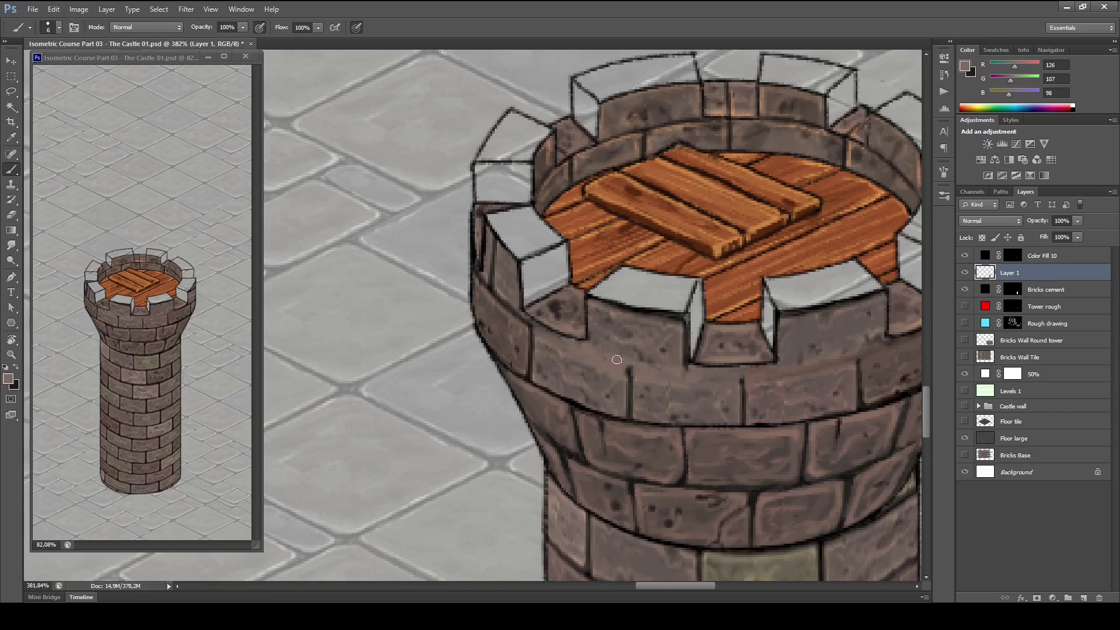
pyautogui.keyDown('alt'); pyautogui.click(525, 319); pyautogui.keyUp('alt')
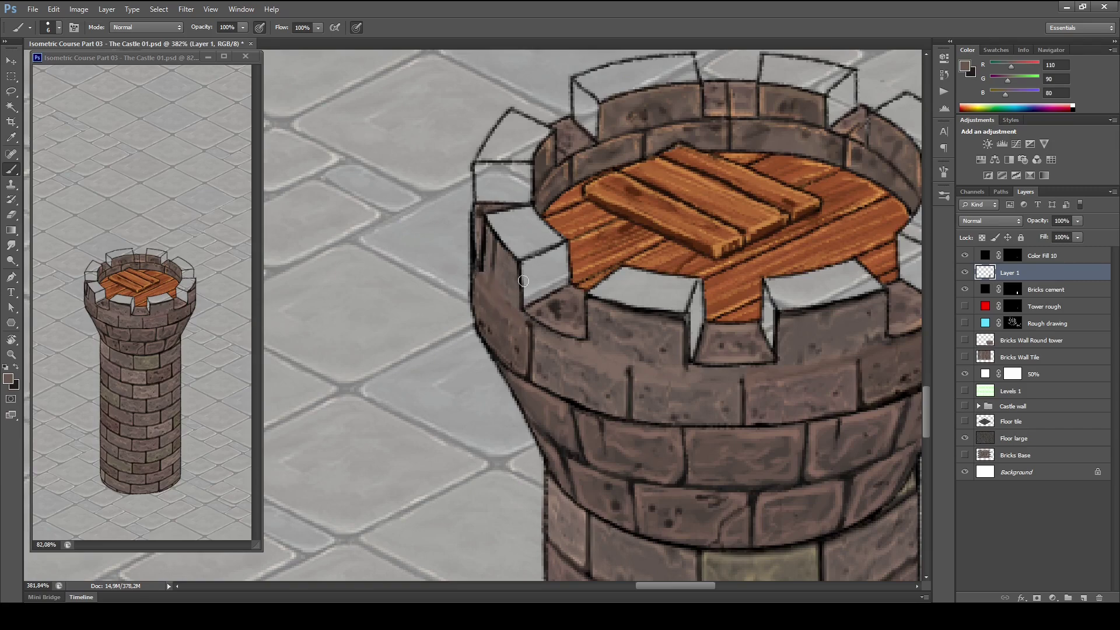
pyautogui.moveTo(498, 248); pyautogui.dragTo(494, 269)
# - Rework the brick band beneath the front battlements with sampled tones and a smaller brush
pyautogui.moveTo(817, 280); pyautogui.dragTo(605, 295)
pyautogui.moveTo(757, 257); pyautogui.dragTo(765, 319)
pyautogui.keyDown('alt'); pyautogui.click(565, 368); pyautogui.keyUp('alt')
pyautogui.press('[')
pyautogui.press('[')
pyautogui.press('[')
pyautogui.moveTo(564, 374)
pyautogui.mouseDown()
pyautogui.moveTo(674, 353)
pyautogui.moveTo(662, 356)
pyautogui.mouseUp()
pyautogui.moveTo(600, 390)
pyautogui.mouseDown()
pyautogui.moveTo(788, 358)
pyautogui.moveTo(762, 382)
pyautogui.moveTo(713, 375)
pyautogui.mouseUp()
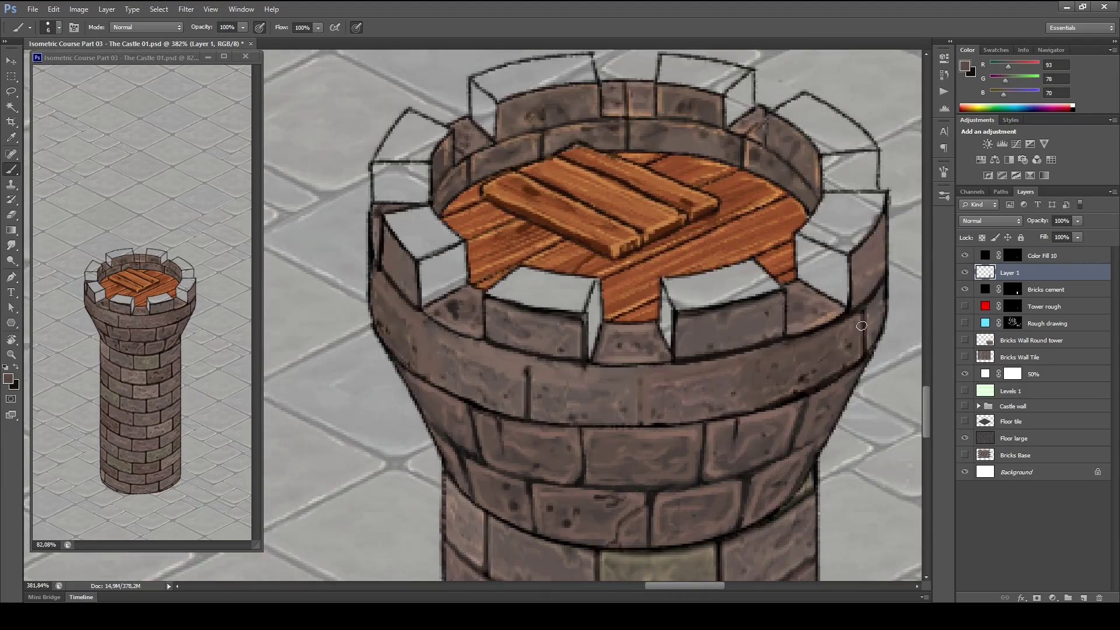
# - Draw new dark brick joints across the gap surfaces and down the brick row beneath the battlements
pyautogui.keyDown('alt'); pyautogui.click(475, 305); pyautogui.keyUp('alt')
pyautogui.moveTo(477, 302); pyautogui.dragTo(445, 321)
pyautogui.moveTo(441, 338); pyautogui.dragTo(441, 383)
pyautogui.moveTo(395, 291); pyautogui.dragTo(396, 357)
pyautogui.moveTo(629, 326); pyautogui.dragTo(639, 422)
pyautogui.moveTo(739, 355); pyautogui.dragTo(738, 413)
pyautogui.moveTo(788, 293); pyautogui.dragTo(826, 319)
pyautogui.moveTo(825, 330); pyautogui.dragTo(823, 381)
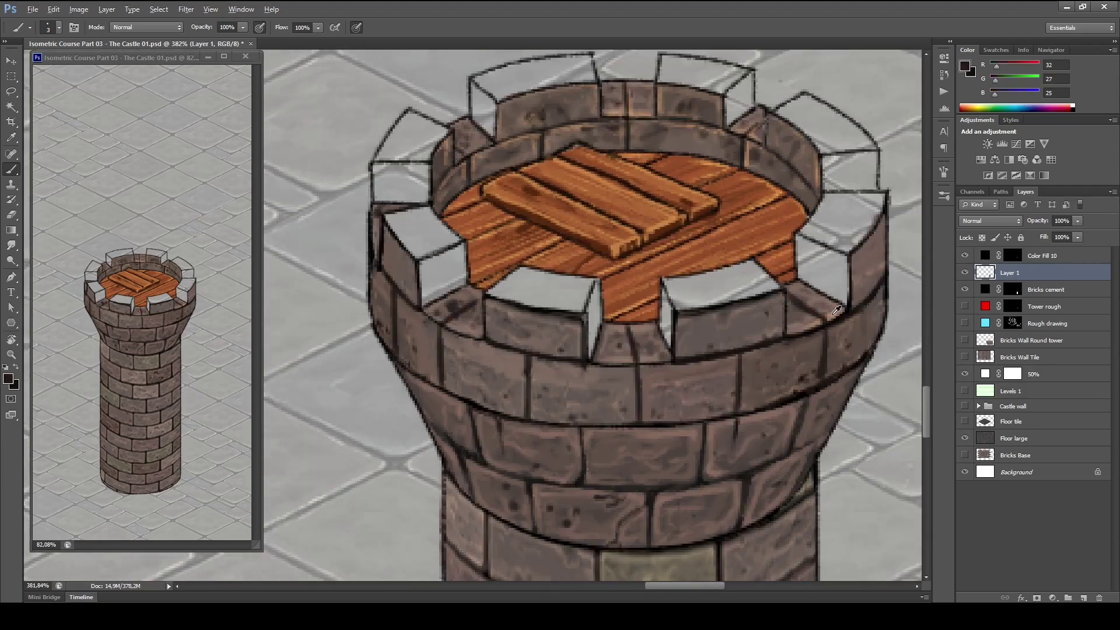
# - Paint light-brown highlights along the upper and side edges of the new brick row, and save the document
pyautogui.keyDown('alt'); pyautogui.click(828, 317); pyautogui.keyUp('alt')
pyautogui.moveTo(760, 351); pyautogui.dragTo(745, 381)
pyautogui.moveTo(684, 367); pyautogui.dragTo(642, 412)
pyautogui.moveTo(633, 370); pyautogui.dragTo(445, 334)
pyautogui.moveTo(433, 328); pyautogui.dragTo(401, 301)
pyautogui.moveTo(389, 297); pyautogui.dragTo(374, 271)
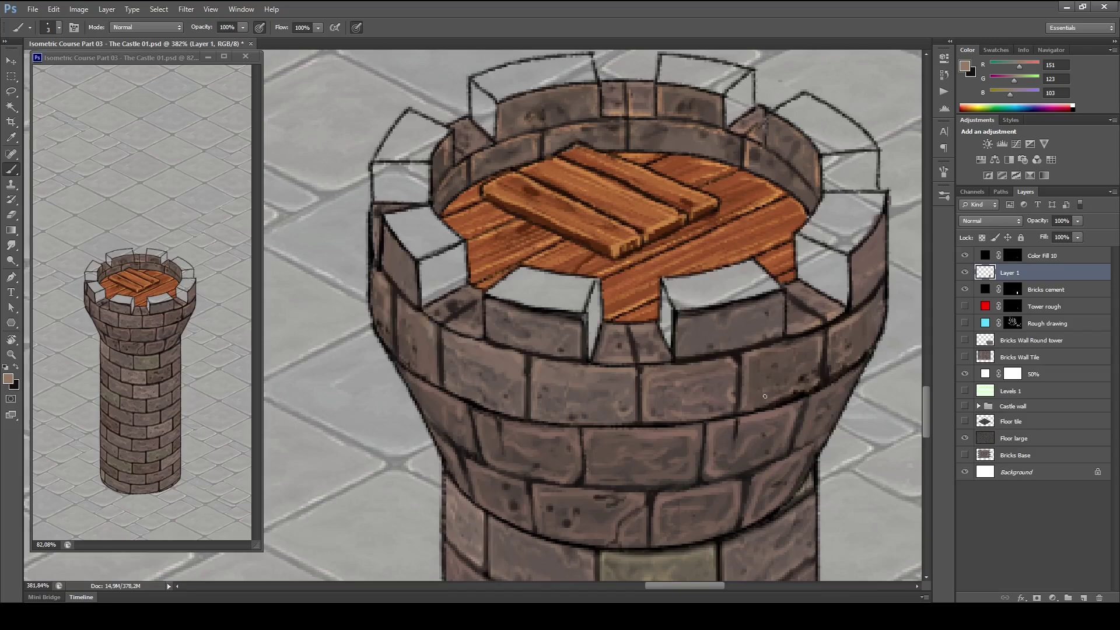
pyautogui.scroll(-3, 655, 551)
pyautogui.hotkey('ctrl', 's')
# - Select the uncoloured battlement stone at the tower's near right side and fill it with dark brown 4a3d36
pyautogui.keyDown('alt'); pyautogui.click(813, 357); pyautogui.keyUp('alt')
pyautogui.click(780, 348)
pyautogui.press('l')
pyautogui.click(8, 380)
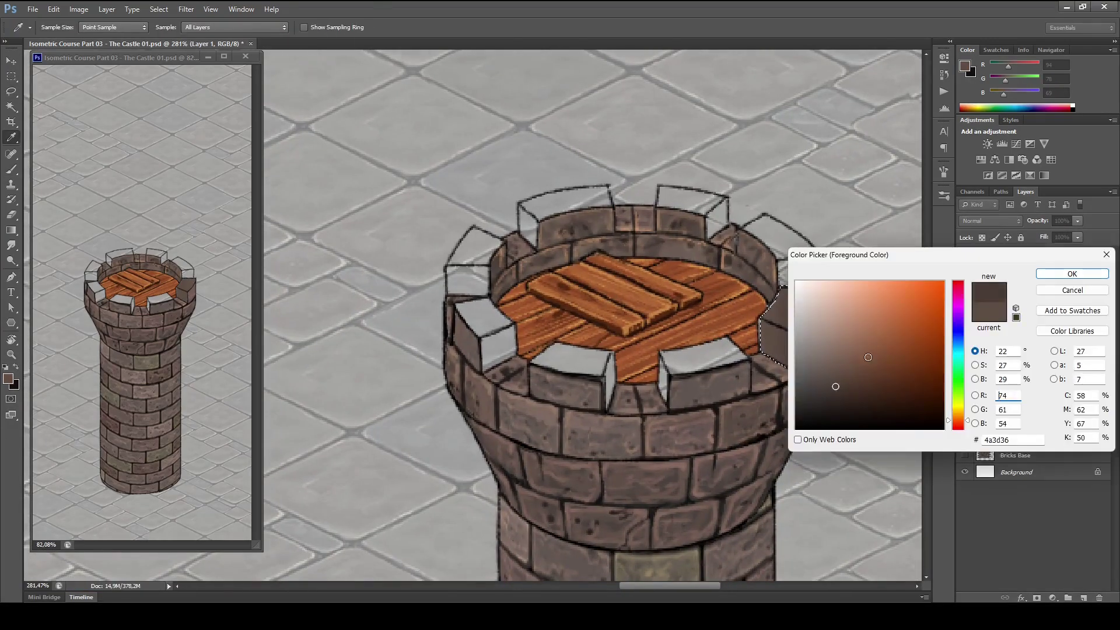
pyautogui.click(1071, 273)
pyautogui.moveTo(781, 286); pyautogui.dragTo(797, 370)
pyautogui.hotkey('alt', 'BackSpace')
pyautogui.scroll(2, 803, 355)
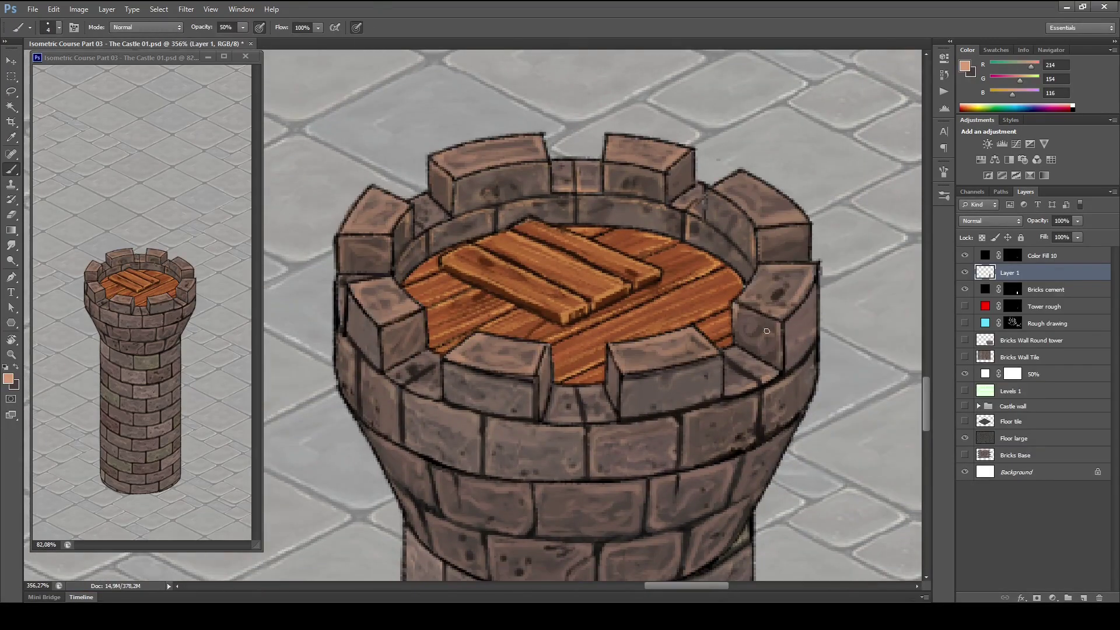
pyautogui.keyDown('alt'); pyautogui.click(384, 278); pyautogui.keyUp('alt')
pyautogui.press('x')
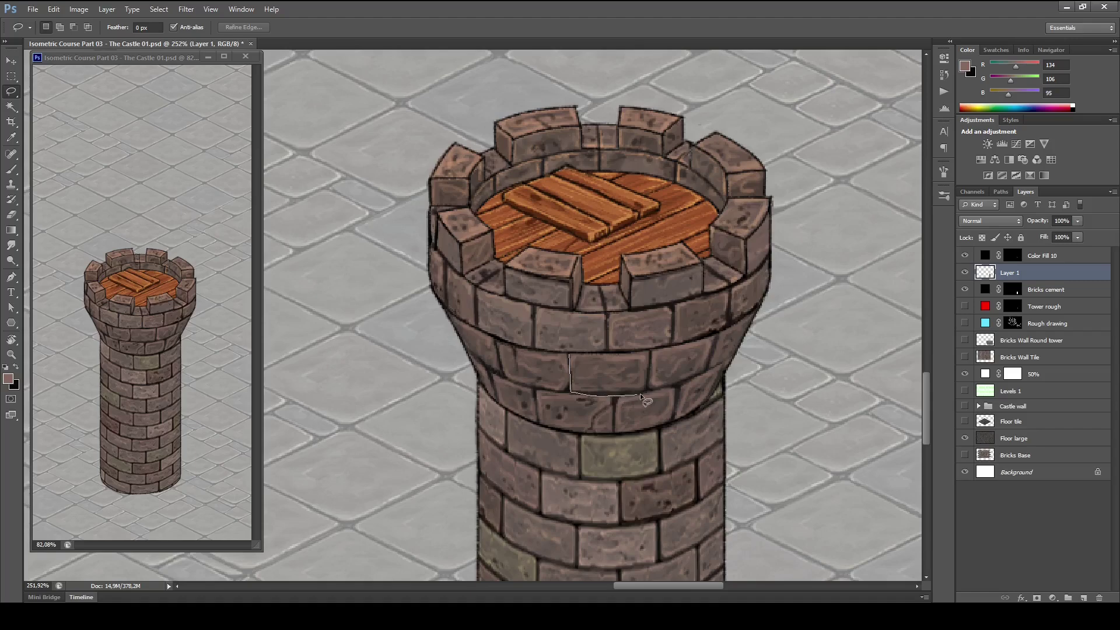
# - Select scattered bricks on the flared top, the inner wall and the back gap with the Lasso, as one combined selection
pyautogui.moveTo(573, 352); pyautogui.dragTo(573, 354)
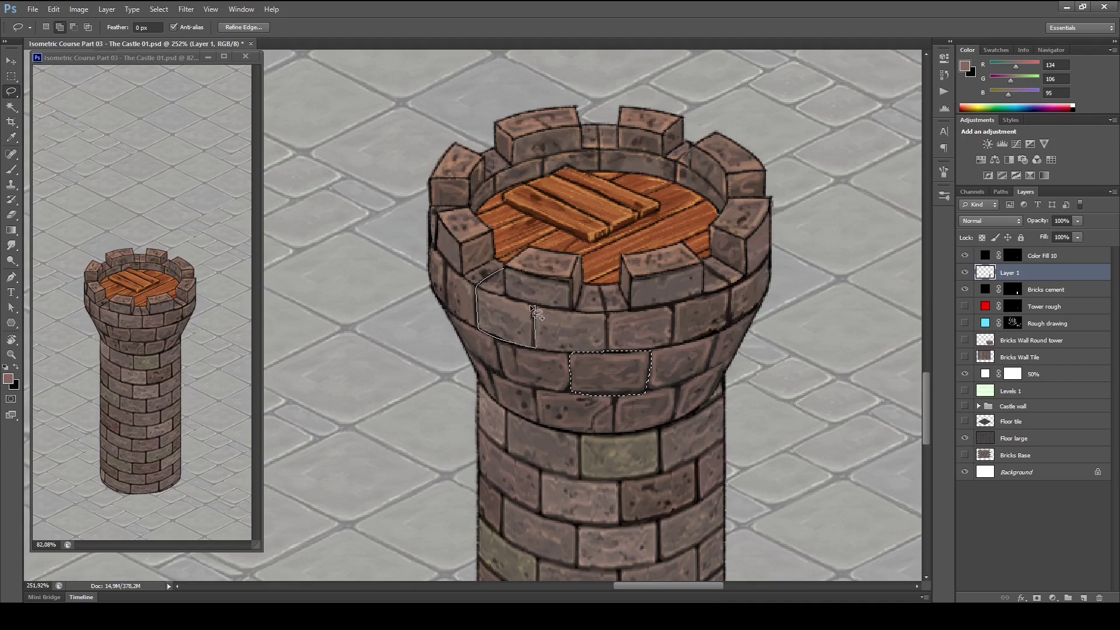
pyautogui.moveTo(503, 274); pyautogui.dragTo(504, 275)
pyautogui.moveTo(760, 303); pyautogui.dragTo(768, 291)
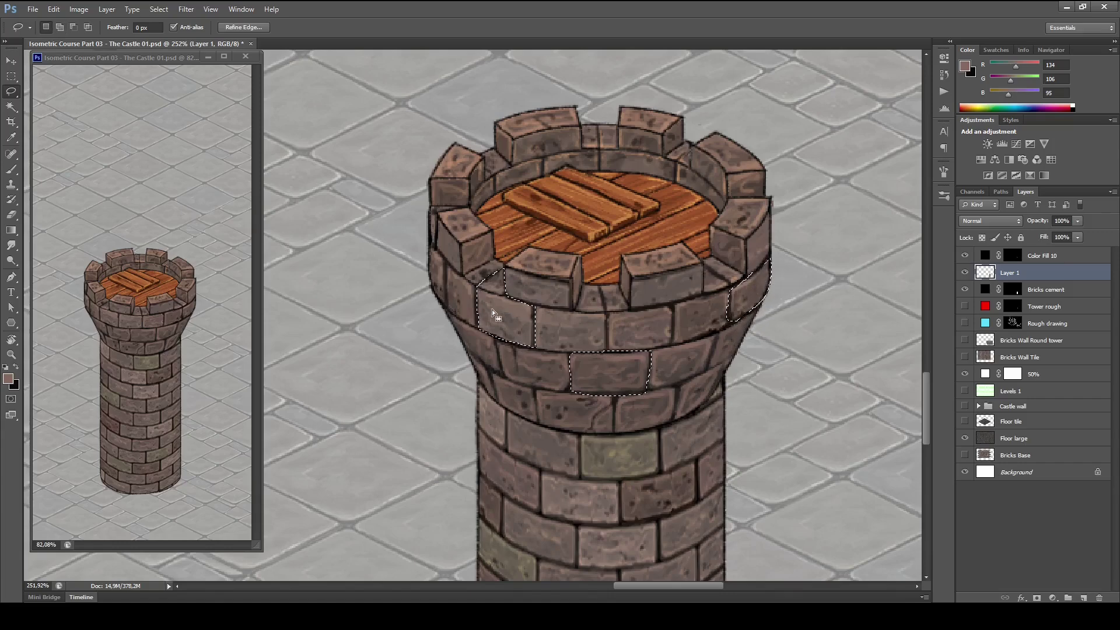
pyautogui.moveTo(433, 234); pyautogui.dragTo(447, 304)
pyautogui.scroll(-2, 558, 397)
pyautogui.moveTo(493, 312)
pyautogui.mouseDown()
pyautogui.moveTo(506, 318)
pyautogui.moveTo(494, 321)
pyautogui.mouseUp()
pyautogui.hscroll(2, 702, 412)
pyautogui.scroll(1, 689, 422)
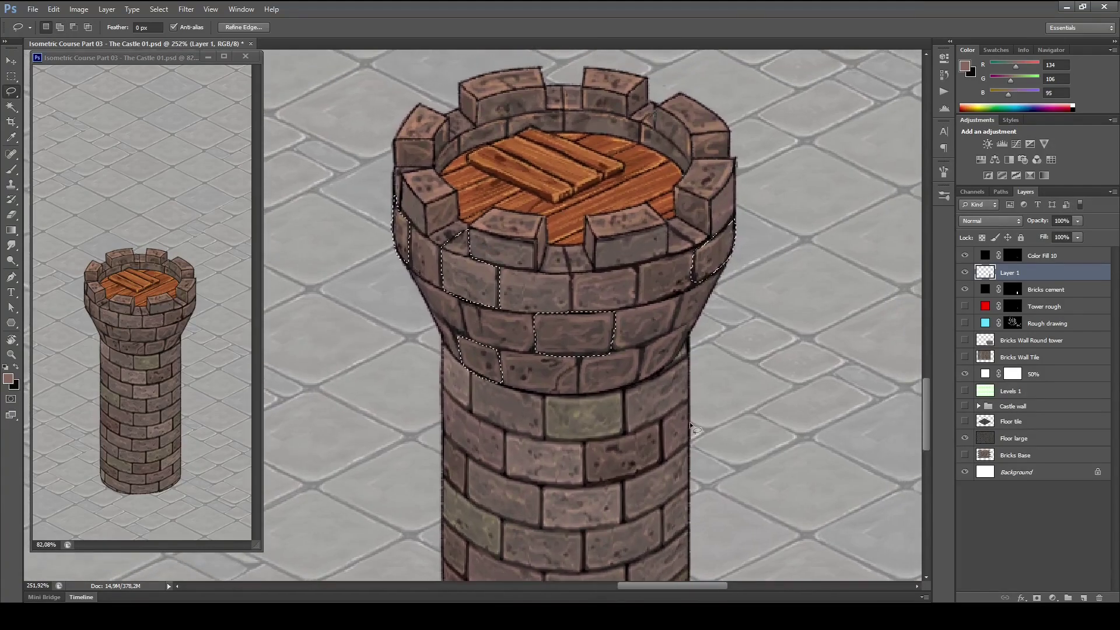
pyautogui.press('shift')
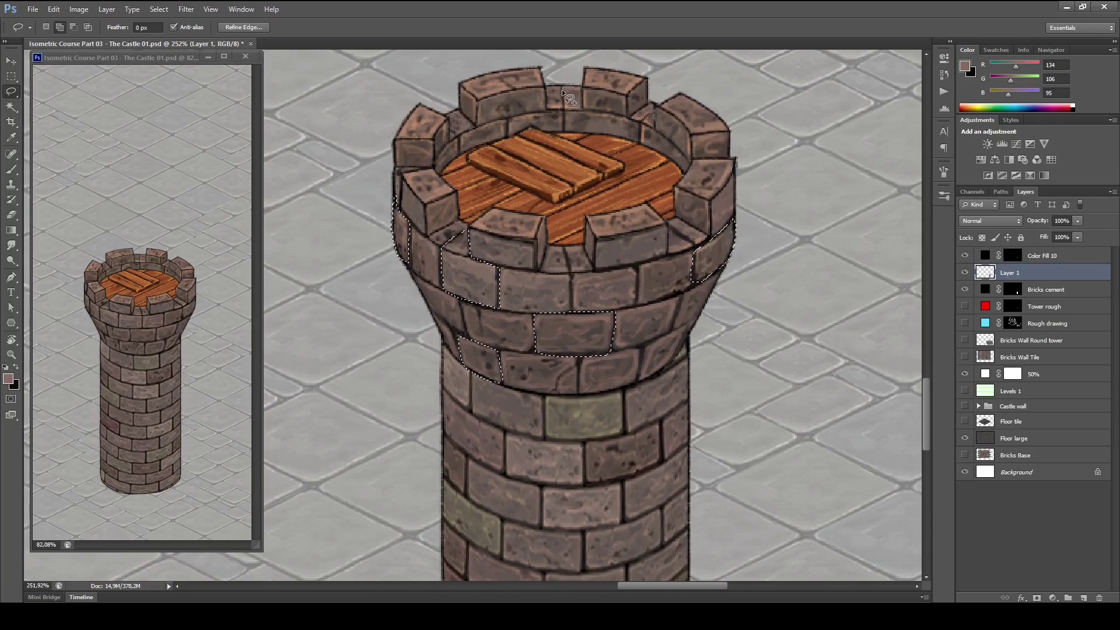
pyautogui.moveTo(564, 127); pyautogui.dragTo(578, 133)
pyautogui.moveTo(586, 94); pyautogui.dragTo(577, 89)
# - Tint the selected bricks mossy green with a Hue/Saturation adjustment and drop the selection
pyautogui.hotkey('ctrl', 'u')
pyautogui.moveTo(934, 179); pyautogui.dragTo(942, 157)
pyautogui.press('Return')
pyautogui.press('l')
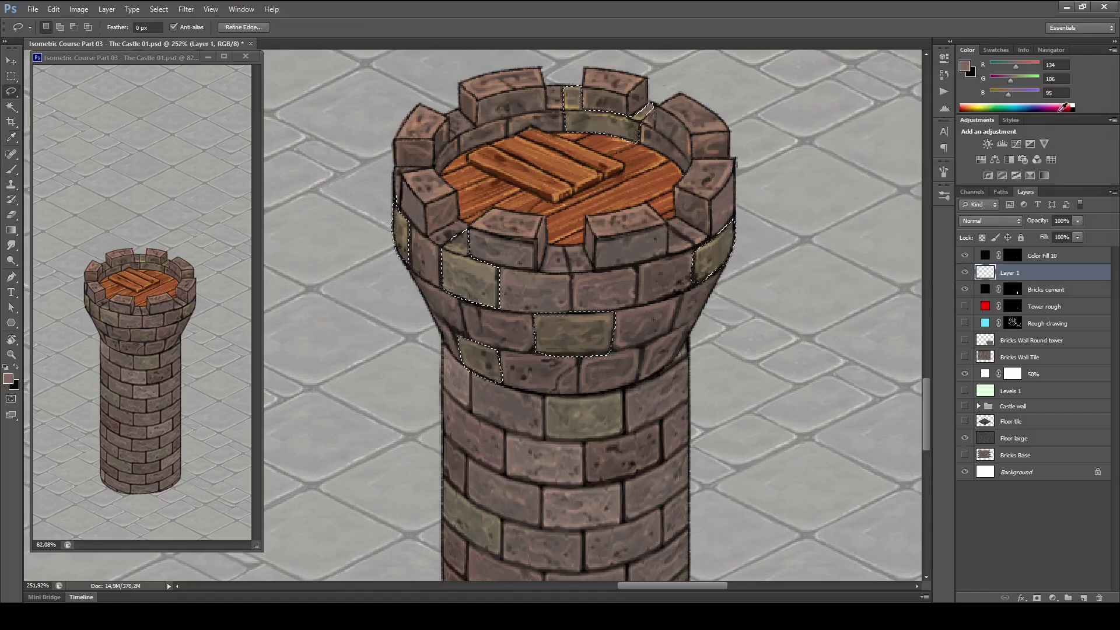
pyautogui.click(641, 318)
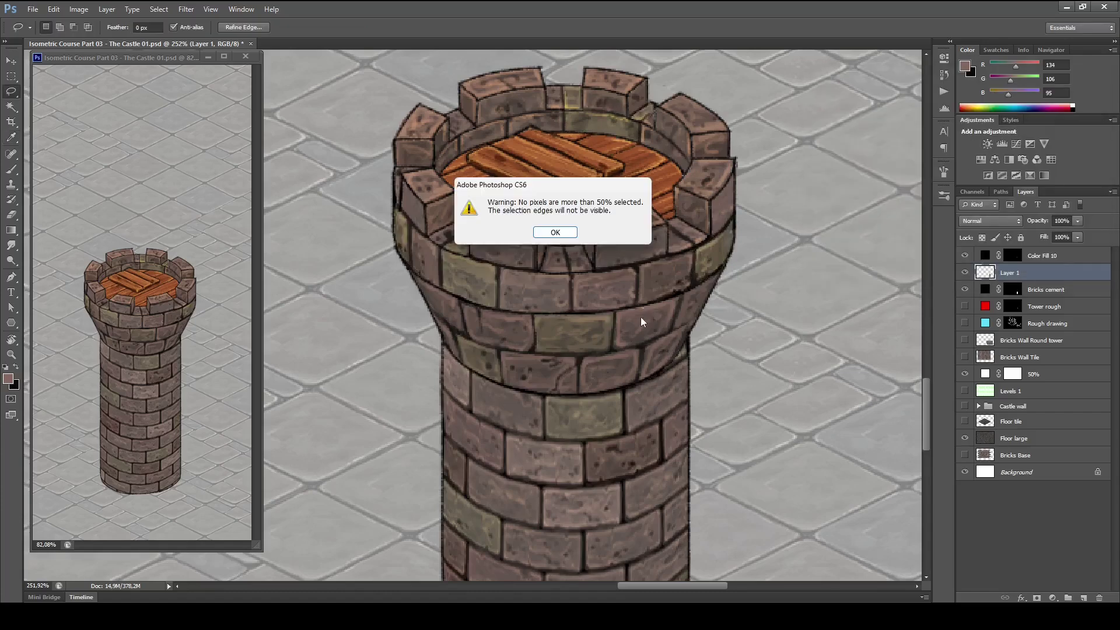
# - Add another brick on the tower's flared section to the Lasso selection of scattered battlement stones and wall bricks
pyautogui.press('Return')
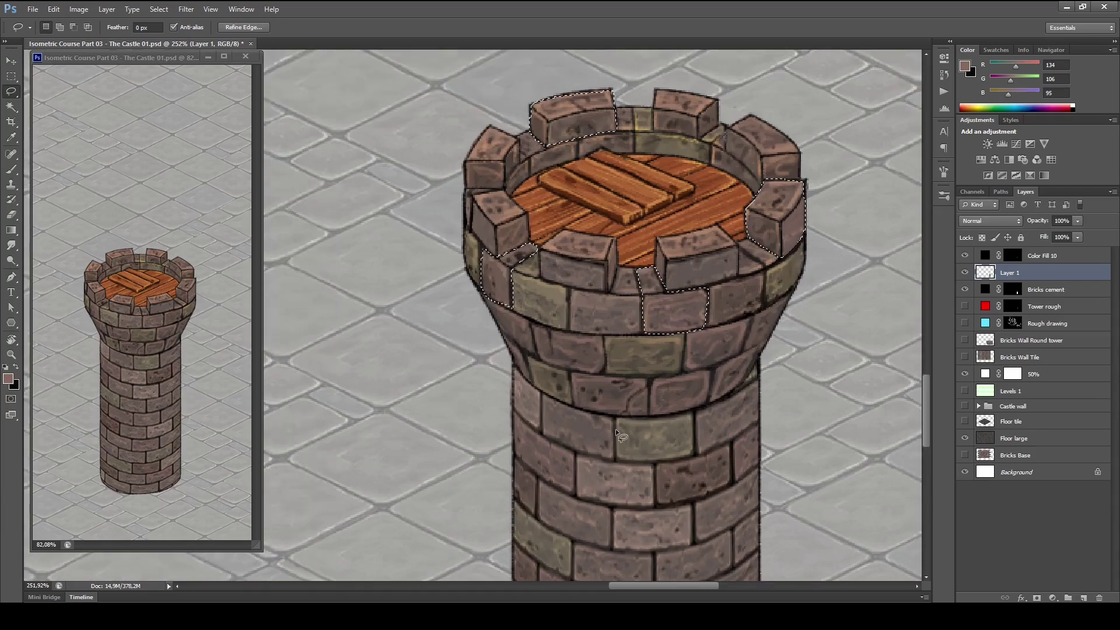
pyautogui.moveTo(535, 322); pyautogui.dragTo(580, 334)
pyautogui.moveTo(551, 335); pyautogui.dragTo(540, 330)
# - Tint the selected stones reddish with Hue/Saturation at Hue -8 and Saturation +13, and drop the selection
pyautogui.hotkey('ctrl', 'u')
pyautogui.moveTo(933, 180); pyautogui.dragTo(989, 180)
pyautogui.moveTo(934, 152)
pyautogui.mouseDown()
pyautogui.moveTo(945, 153)
pyautogui.moveTo(929, 152)
pyautogui.mouseUp()
pyautogui.moveTo(989, 180); pyautogui.dragTo(942, 187)
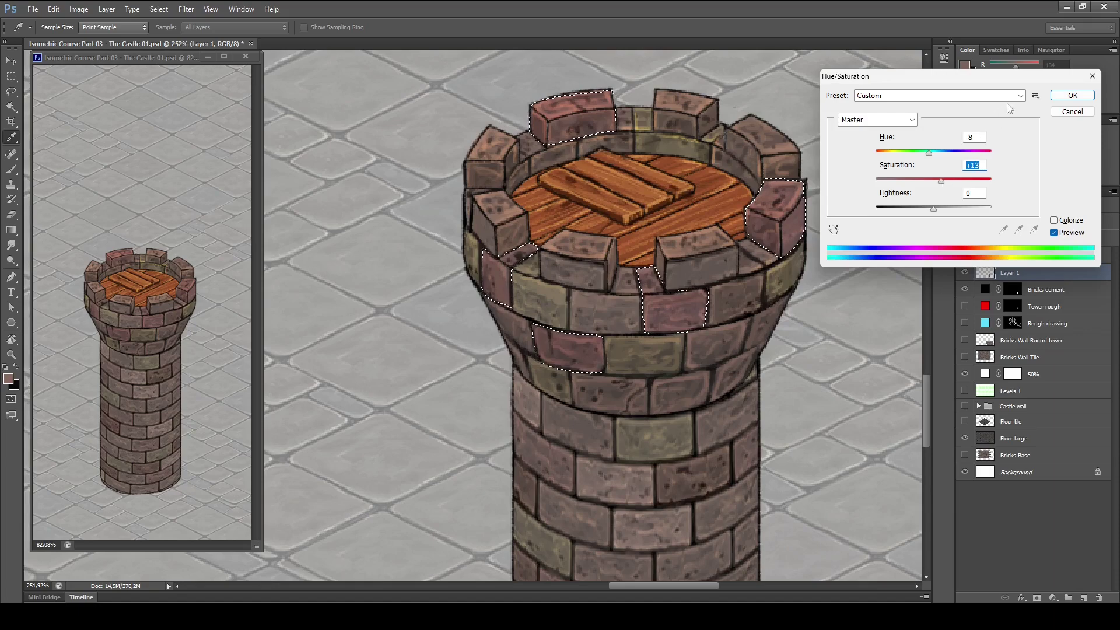
pyautogui.click(1072, 95)
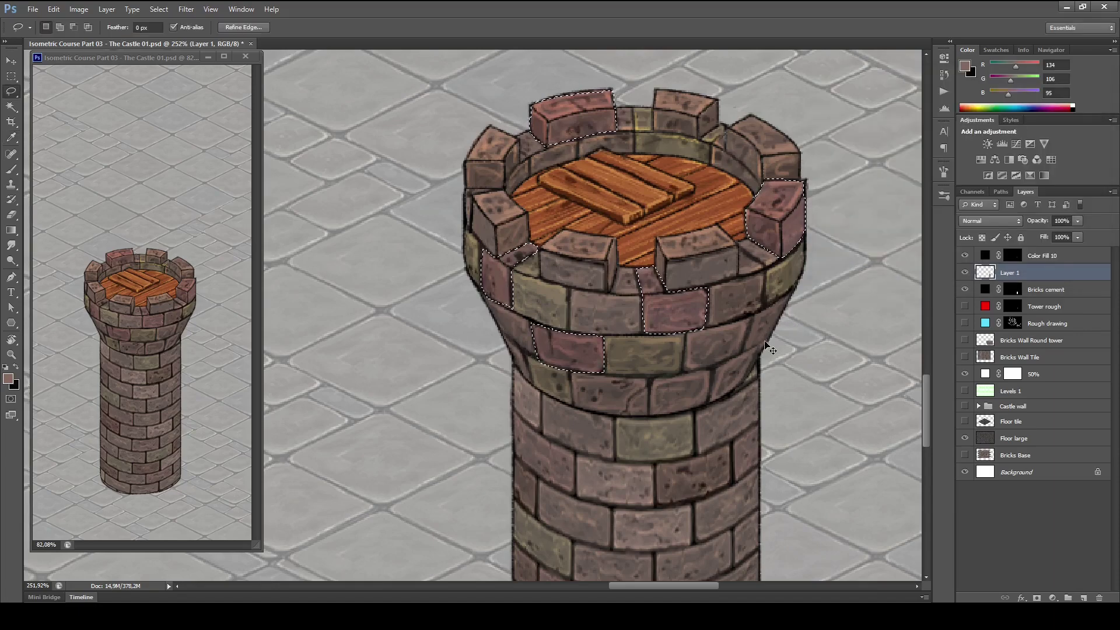
pyautogui.hotkey('ctrl', 'd')
# - Select the long wooden floor plank beneath the loose boards and the small plank piece near the front battlement with the Lasso
pyautogui.moveTo(721, 410); pyautogui.dragTo(665, 413)
pyautogui.moveTo(751, 446); pyautogui.dragTo(687, 338)
pyautogui.moveTo(729, 392); pyautogui.dragTo(778, 430)
pyautogui.scroll(5, 776, 429)
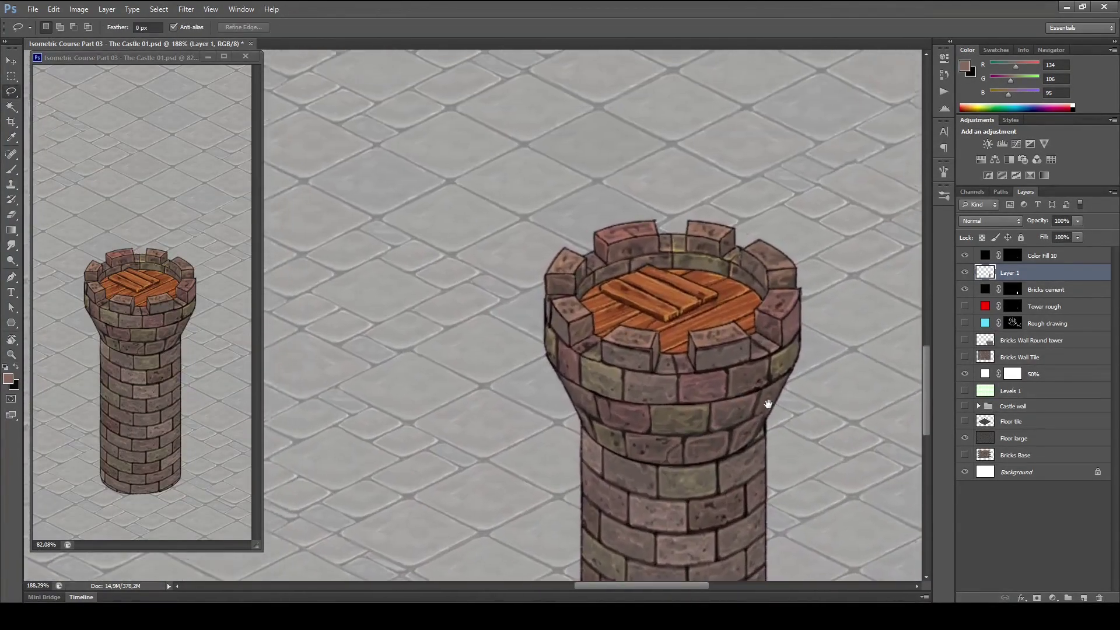
pyautogui.press('z')
pyautogui.scroll(4, 651, 324)
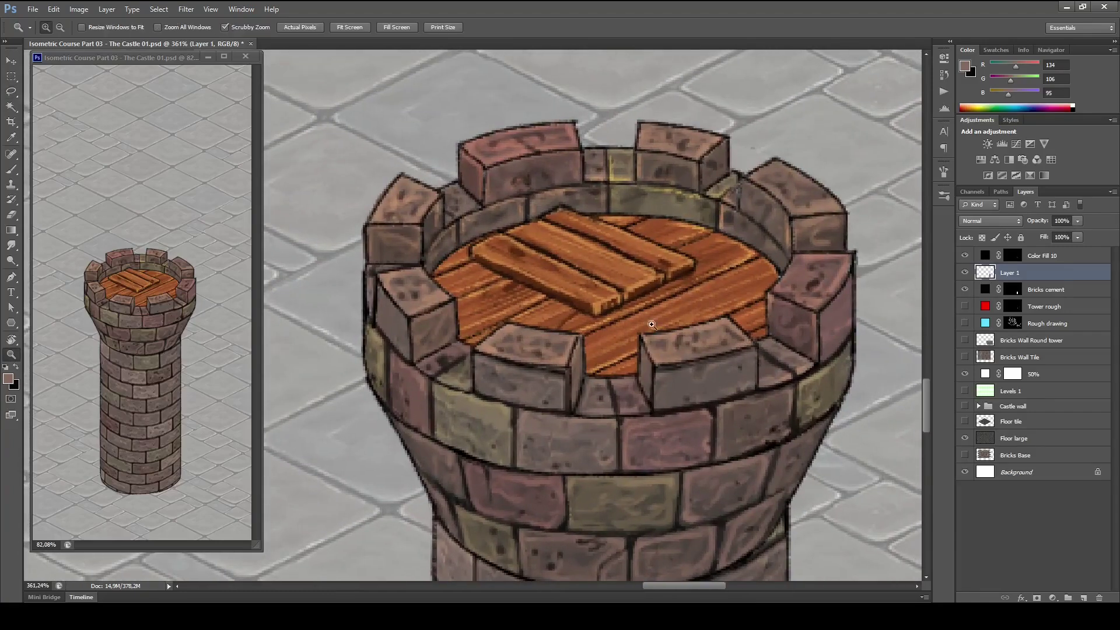
pyautogui.press('l')
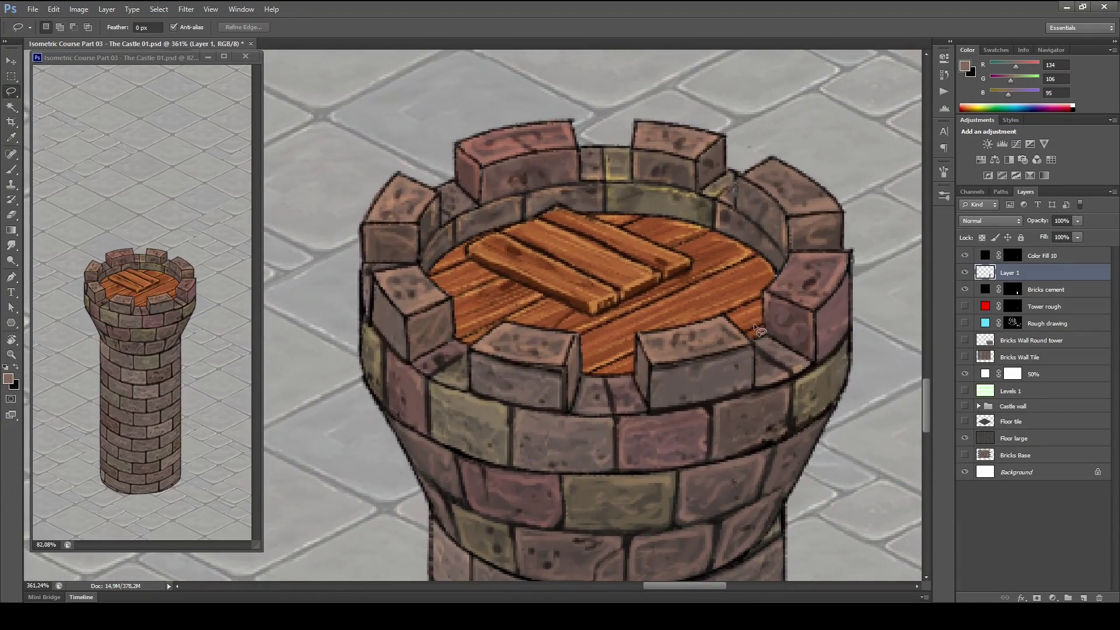
pyautogui.moveTo(746, 331)
pyautogui.mouseDown()
pyautogui.moveTo(754, 349)
pyautogui.moveTo(765, 331)
pyautogui.moveTo(749, 333)
pyautogui.mouseUp()
pyautogui.click(580, 335)
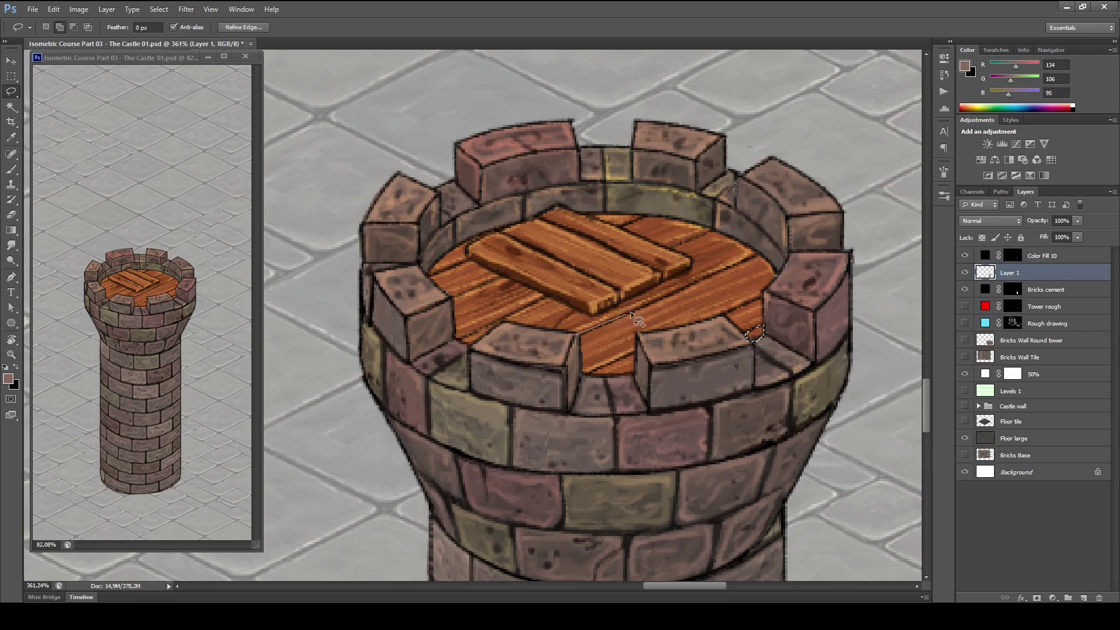
pyautogui.moveTo(726, 283); pyautogui.dragTo(758, 255)
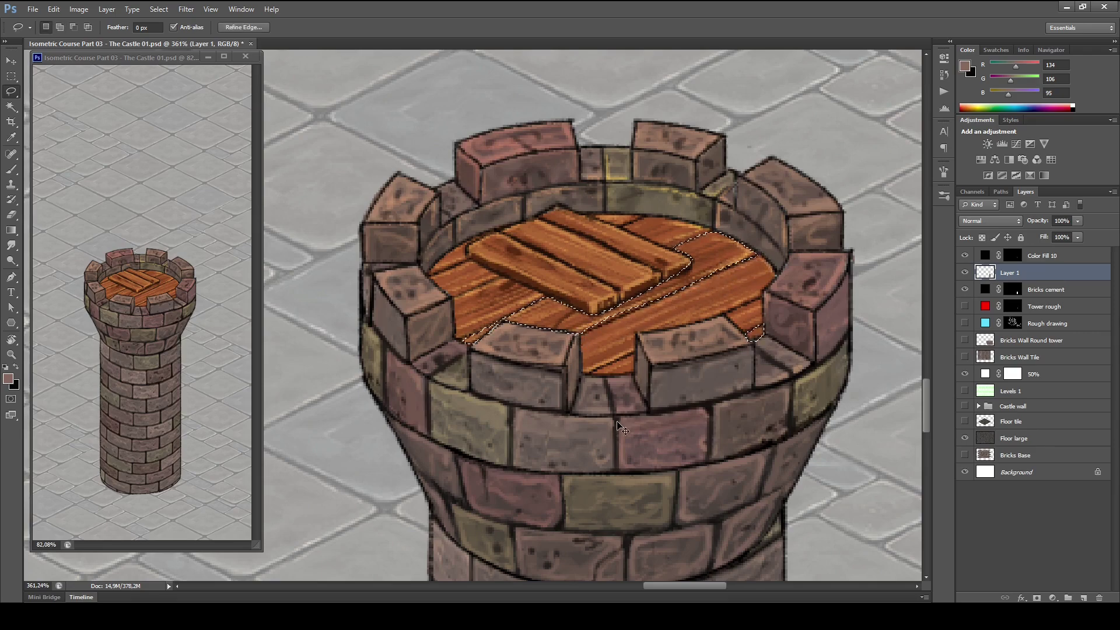
# - Mute the selected floor planks with Hue/Saturation at Hue -5 and Saturation -48, keeping the selection outline hidden
pyautogui.hotkey('ctrl', 'h')
pyautogui.hotkey('ctrl', 'u')
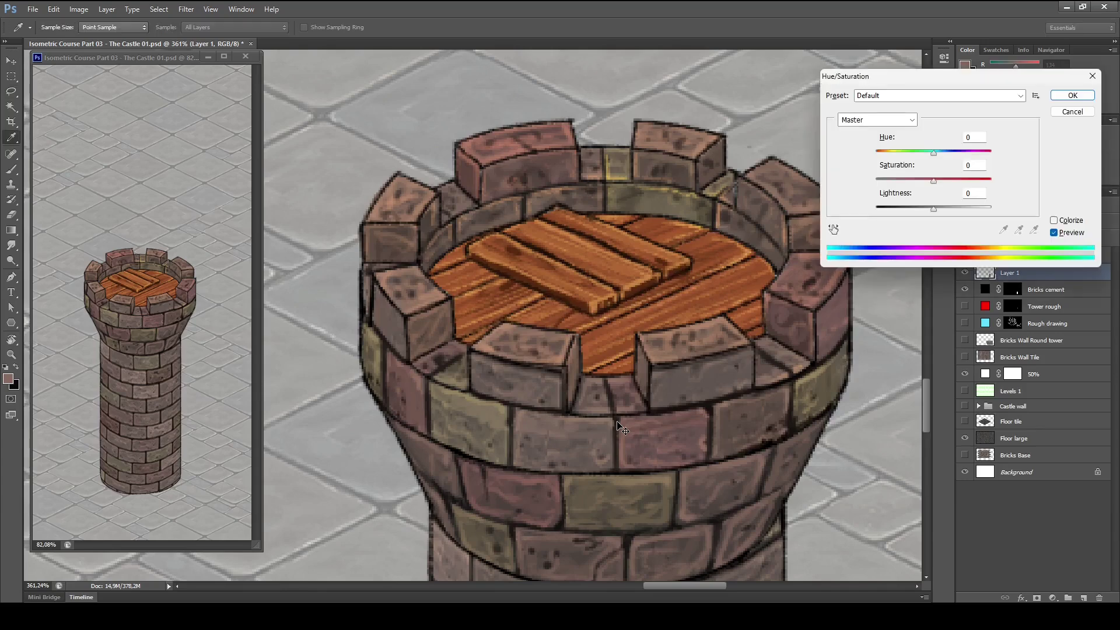
pyautogui.moveTo(934, 180); pyautogui.dragTo(906, 185)
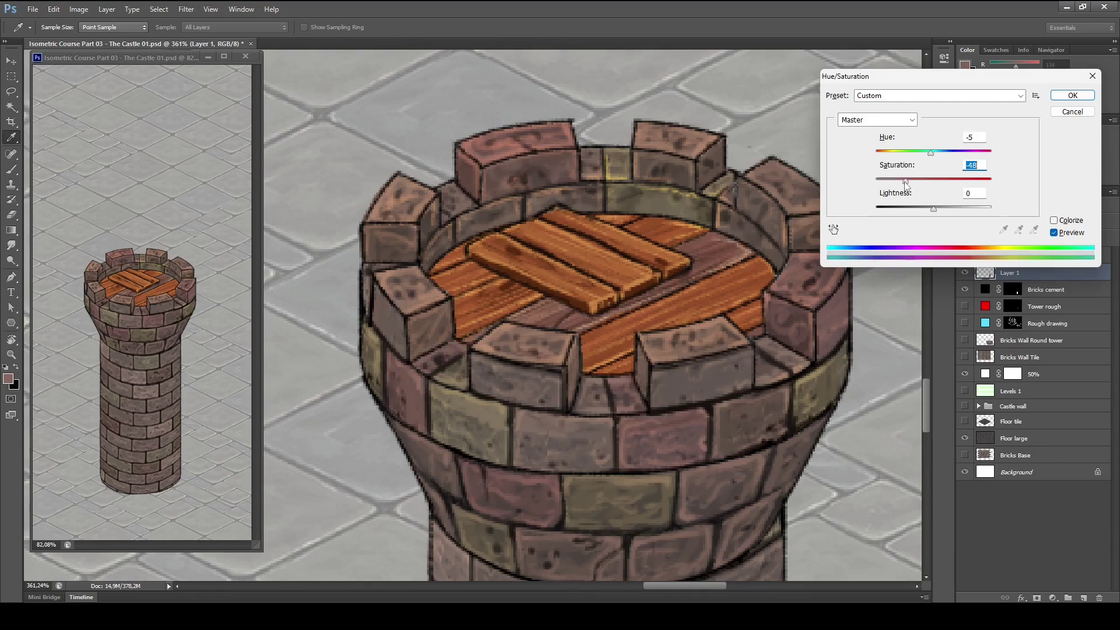
pyautogui.click(1058, 97)
# - Select the middle loose board and two back floor plank sections with the Lasso, and hide the selection outline
pyautogui.press('l')
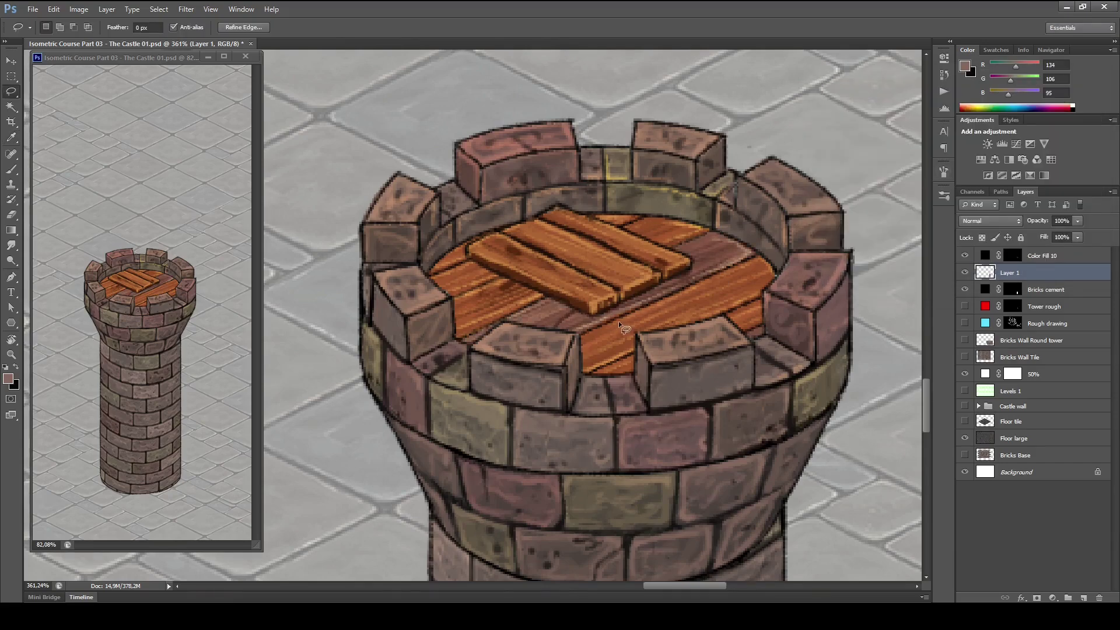
pyautogui.moveTo(454, 274)
pyautogui.mouseDown()
pyautogui.moveTo(463, 263)
pyautogui.moveTo(432, 275)
pyautogui.moveTo(442, 293)
pyautogui.moveTo(496, 272)
pyautogui.moveTo(467, 260)
pyautogui.mouseUp()
pyautogui.moveTo(623, 226)
pyautogui.mouseDown()
pyautogui.moveTo(637, 216)
pyautogui.moveTo(598, 217)
pyautogui.moveTo(619, 225)
pyautogui.mouseUp()
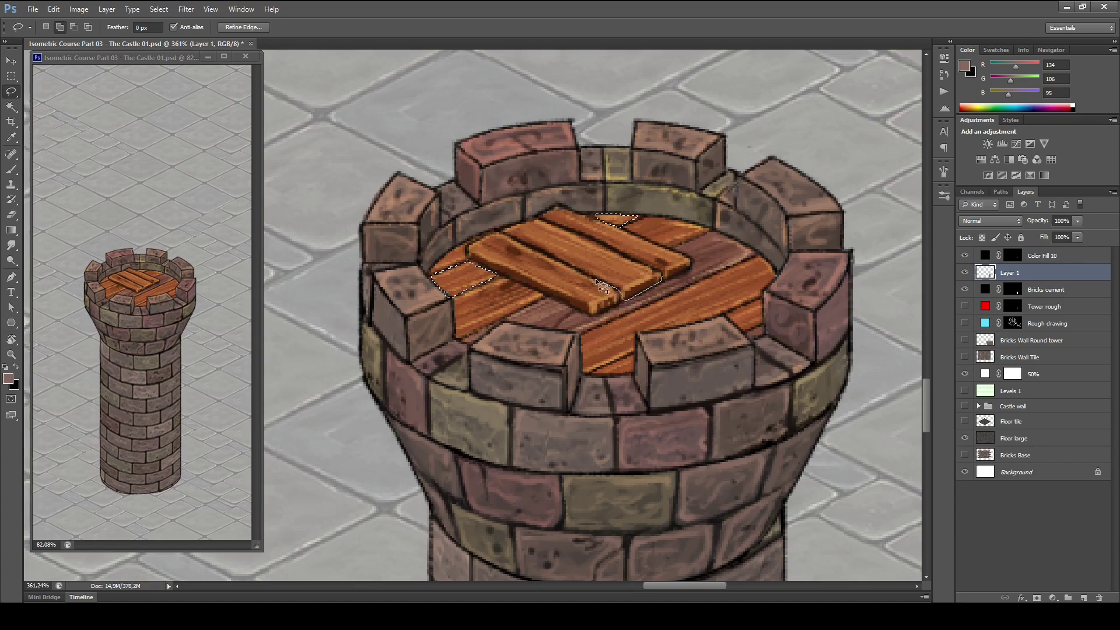
pyautogui.moveTo(598, 283)
pyautogui.mouseDown()
pyautogui.moveTo(500, 229)
pyautogui.moveTo(528, 219)
pyautogui.moveTo(657, 274)
pyautogui.mouseUp()
pyautogui.hotkey('ctrl', 'd')
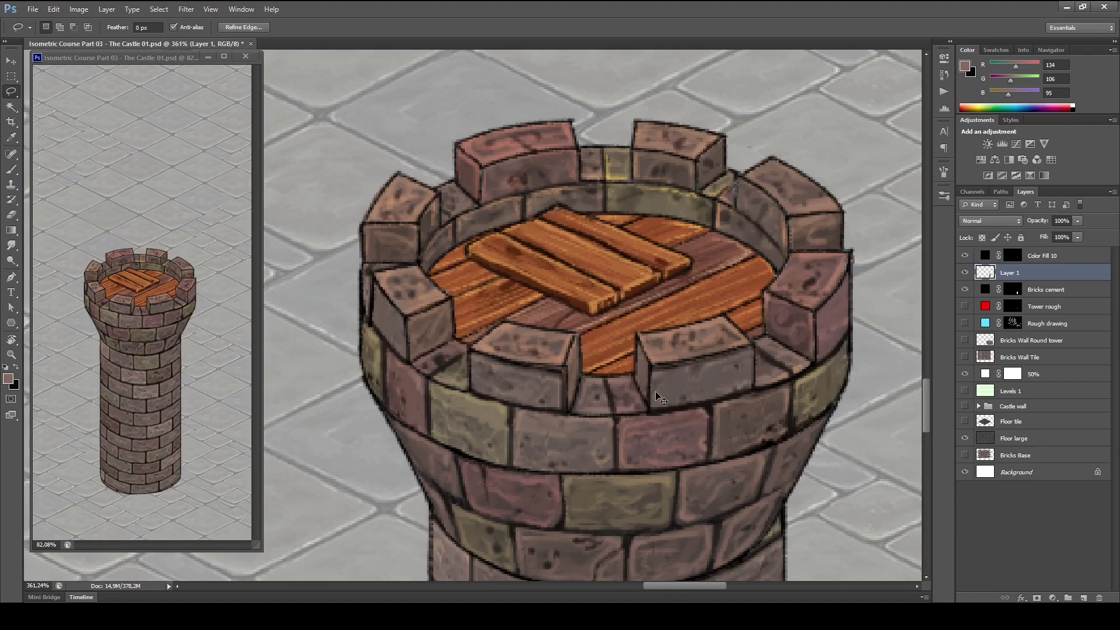
# - Turn the selected planks a dull yellow with Hue/Saturation at Hue +11 and Saturation -29
pyautogui.hotkey('ctrl', 'u')
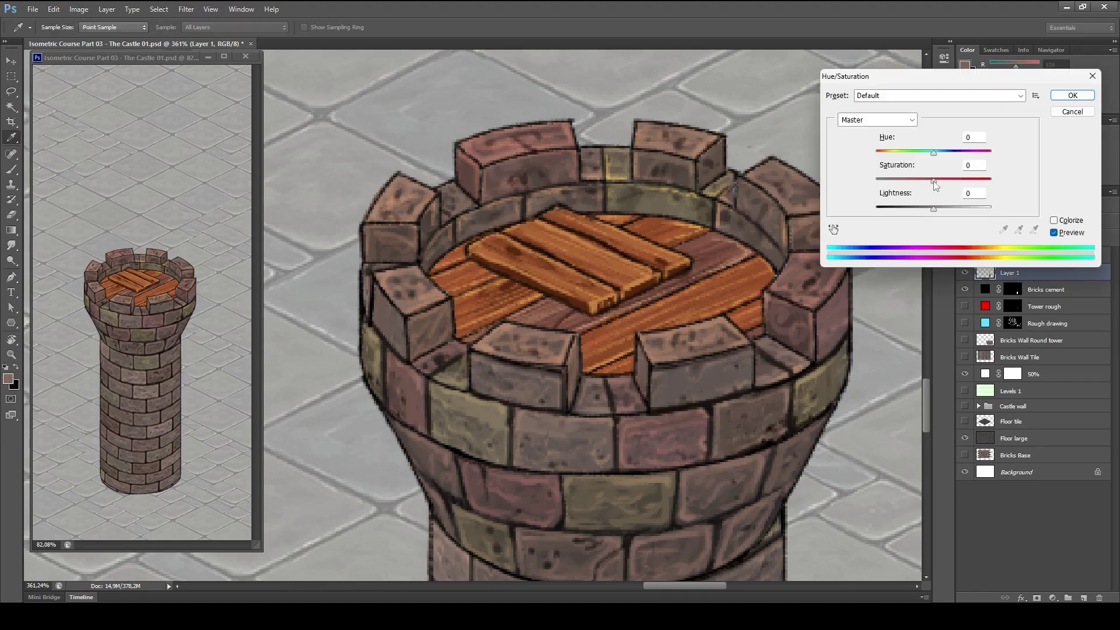
pyautogui.moveTo(935, 155); pyautogui.dragTo(944, 158)
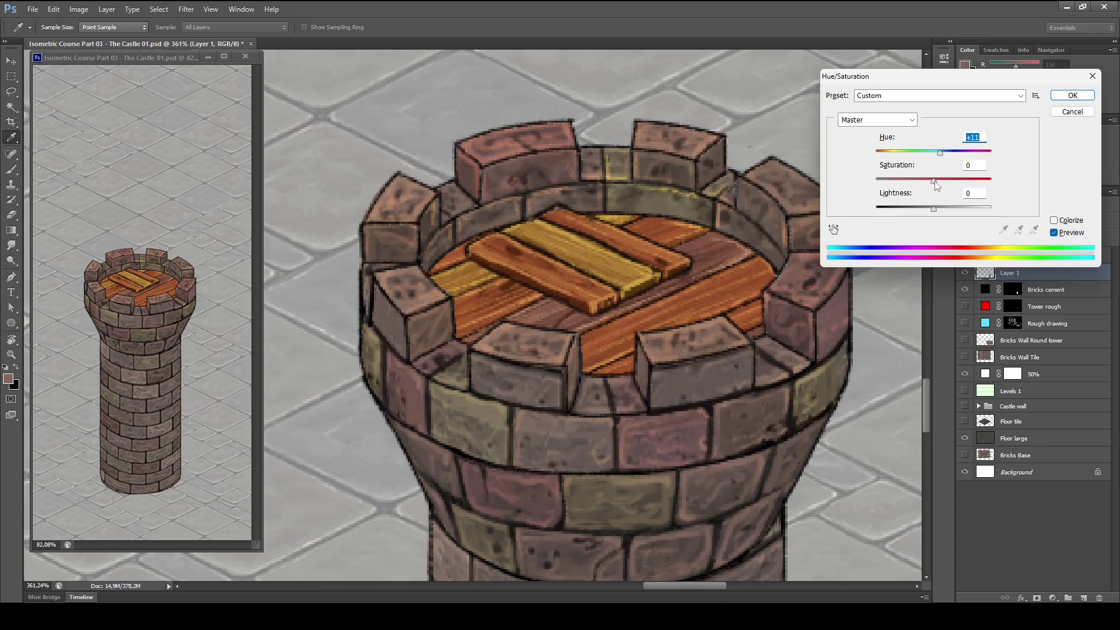
pyautogui.moveTo(933, 181); pyautogui.dragTo(916, 180)
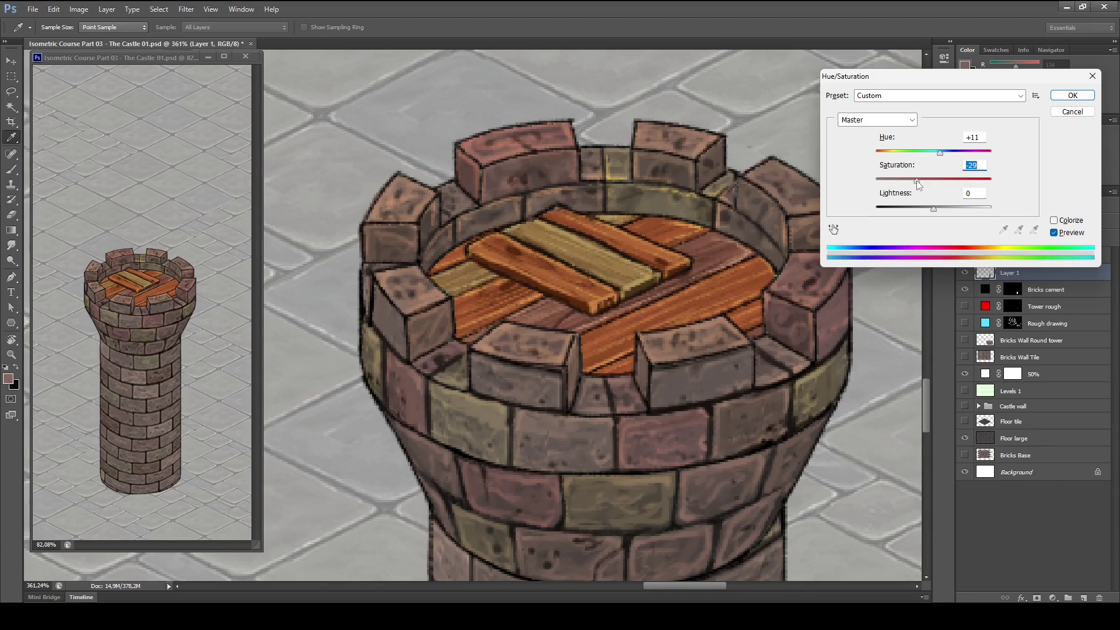
pyautogui.click(940, 153)
pyautogui.click(1068, 98)
# - Examine the whole tower from the battlements to the base at a reduced zoom
pyautogui.keyDown('alt'); pyautogui.click(827, 285); pyautogui.keyUp('alt')
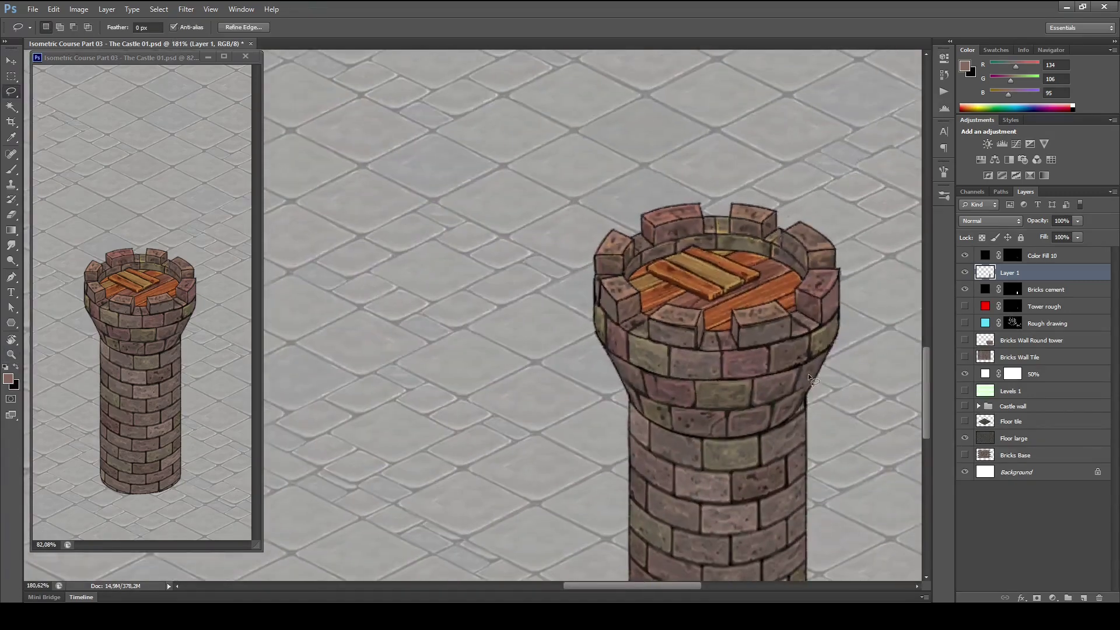
pyautogui.moveTo(809, 389); pyautogui.dragTo(641, 339)
pyautogui.hotkey('ctrl', '0')
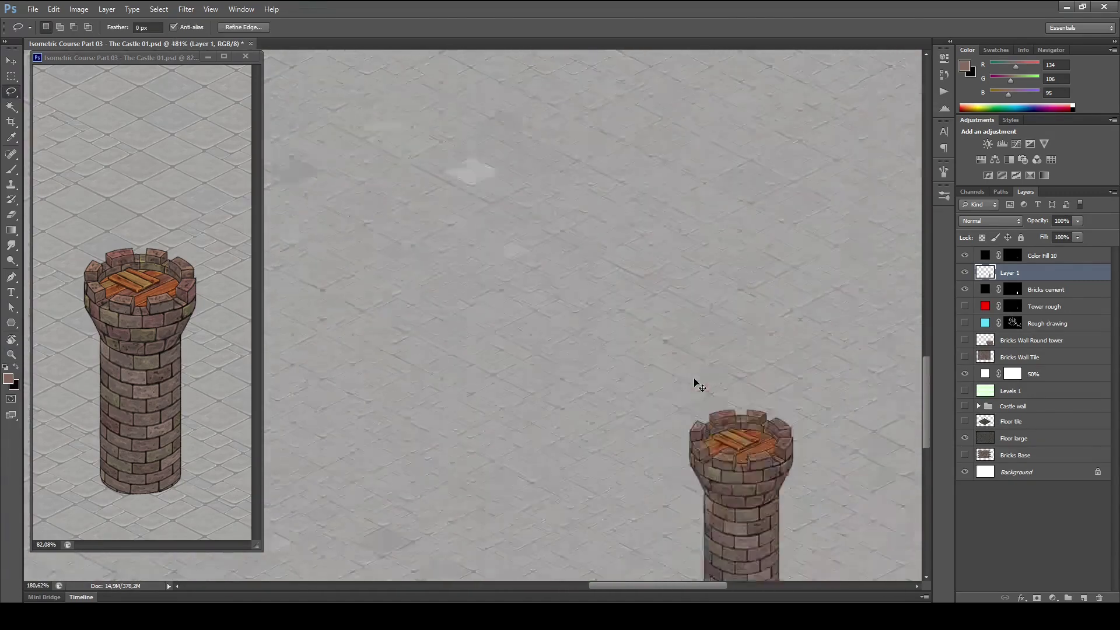
pyautogui.keyDown('ctrl'); pyautogui.click(685, 460); pyautogui.keyUp('ctrl')
pyautogui.moveTo(747, 449); pyautogui.dragTo(673, 301)
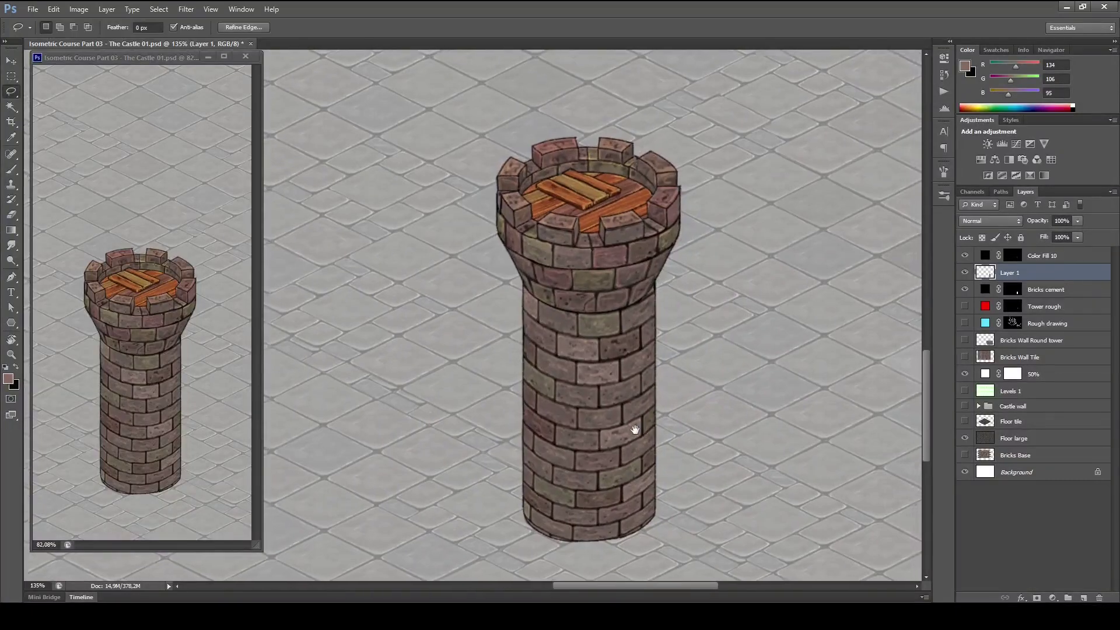
pyautogui.moveTo(634, 430); pyautogui.dragTo(621, 417)
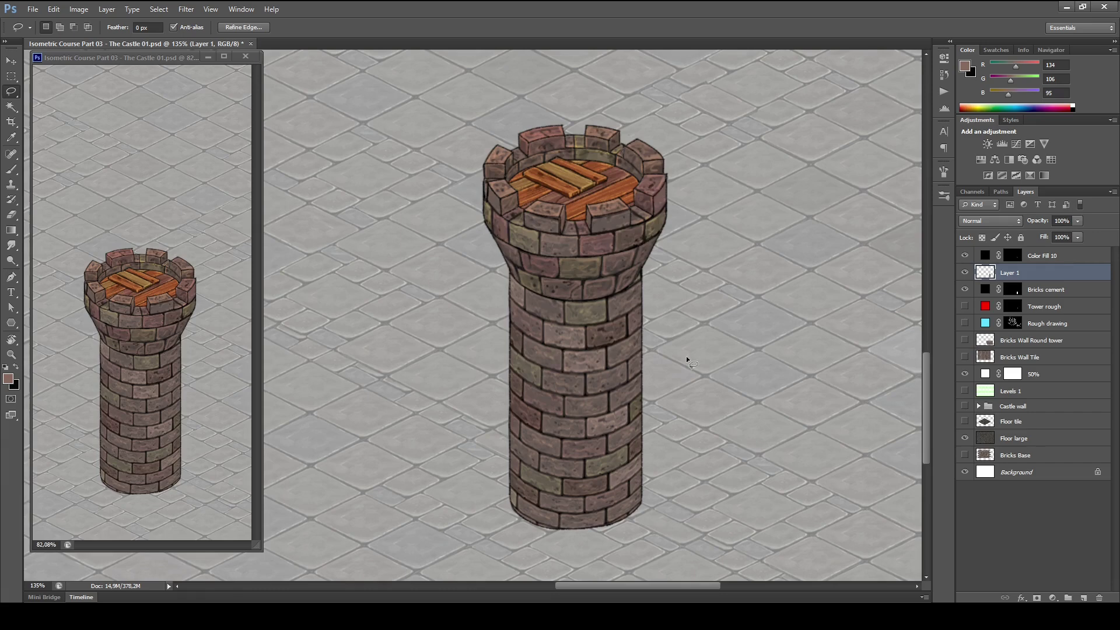
pyautogui.moveTo(657, 417); pyautogui.dragTo(660, 385)
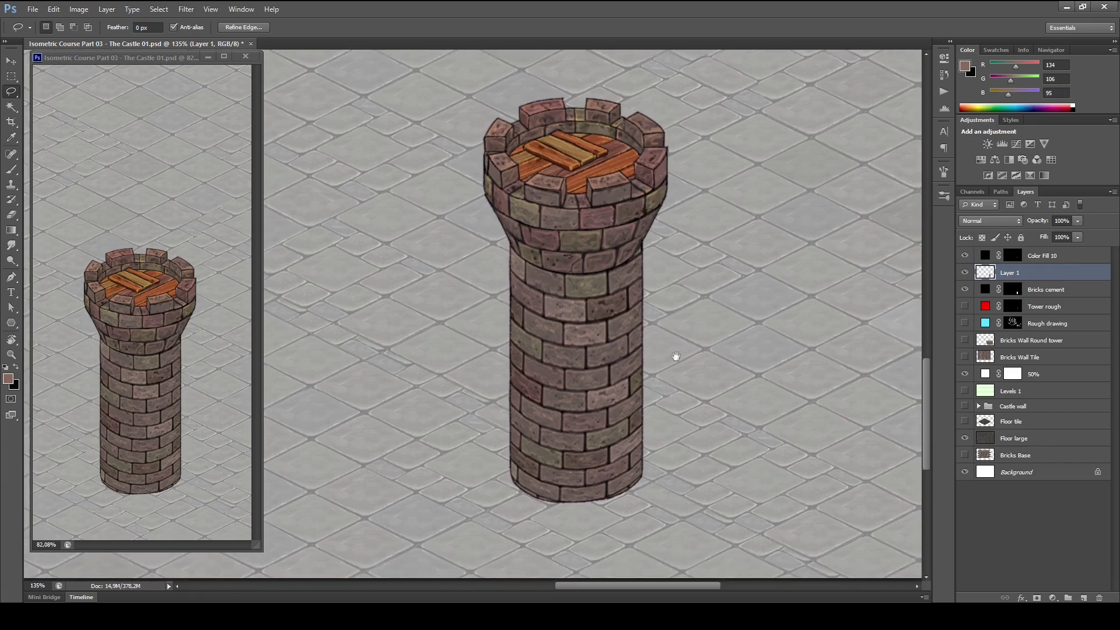
pyautogui.moveTo(677, 356); pyautogui.dragTo(677, 351)
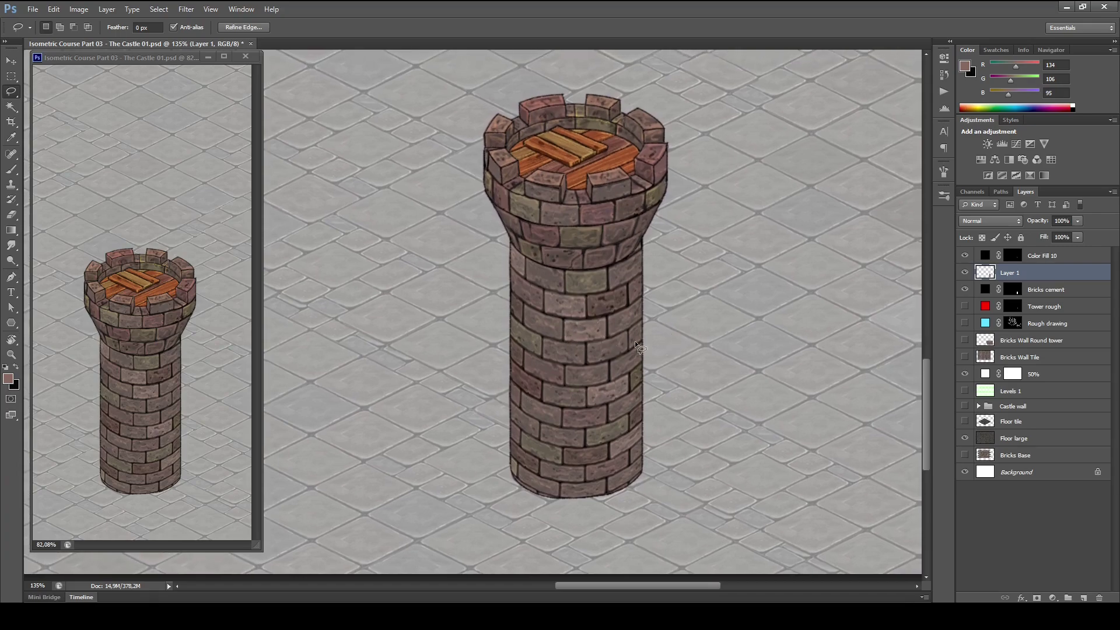
pyautogui.moveTo(665, 417); pyautogui.dragTo(736, 443)
pyautogui.moveTo(747, 389)
pyautogui.mouseDown()
pyautogui.moveTo(671, 395)
pyautogui.moveTo(709, 467)
pyautogui.moveTo(753, 461)
pyautogui.mouseUp()
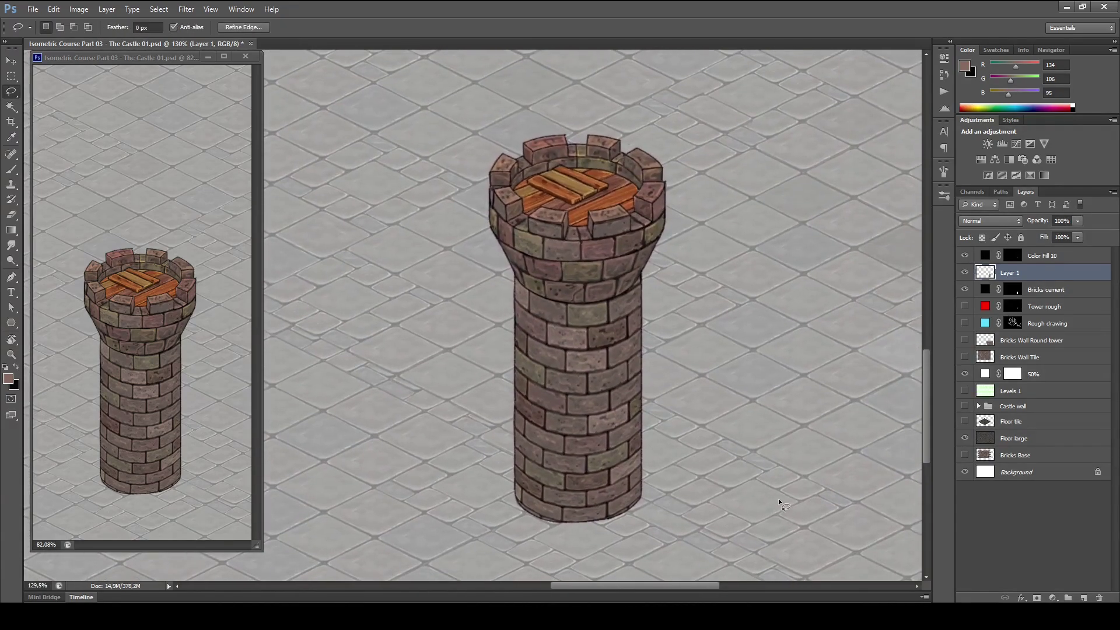
pyautogui.moveTo(663, 488); pyautogui.dragTo(694, 466)
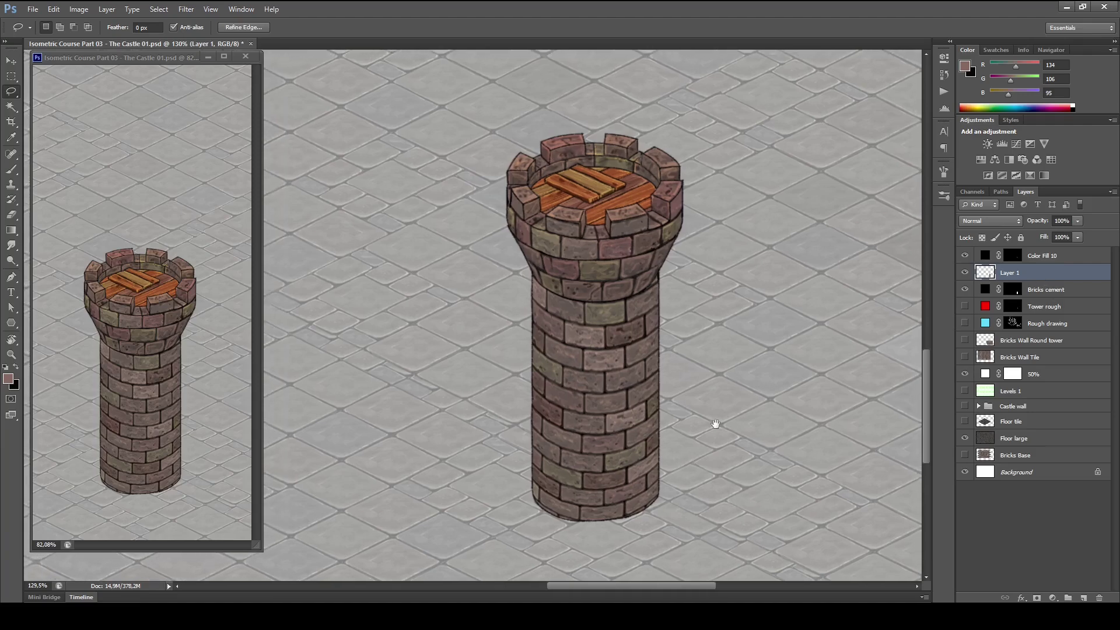
pyautogui.moveTo(715, 424)
pyautogui.mouseDown()
pyautogui.moveTo(725, 375)
pyautogui.moveTo(698, 433)
pyautogui.moveTo(707, 431)
pyautogui.mouseUp()
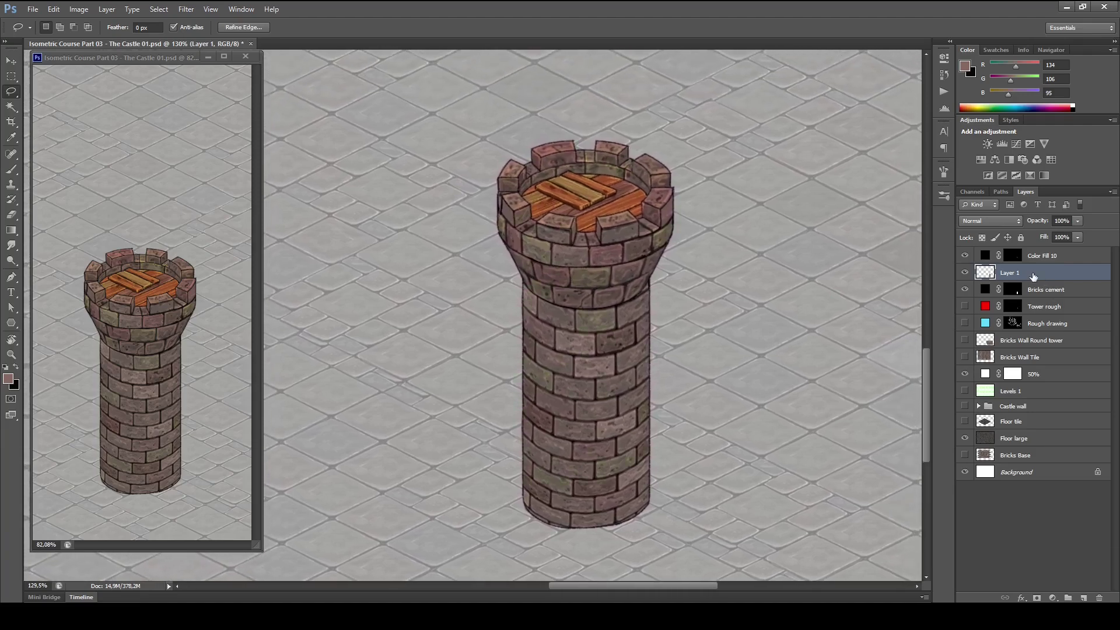
# - Check what Layer 1 and Color Fill 10 contain by toggling their visibility, and merge the two layers
pyautogui.click(965, 272)
pyautogui.click(965, 272)
pyautogui.click(965, 255)
pyautogui.keyDown('shift'); pyautogui.click(1044, 255); pyautogui.keyUp('shift')
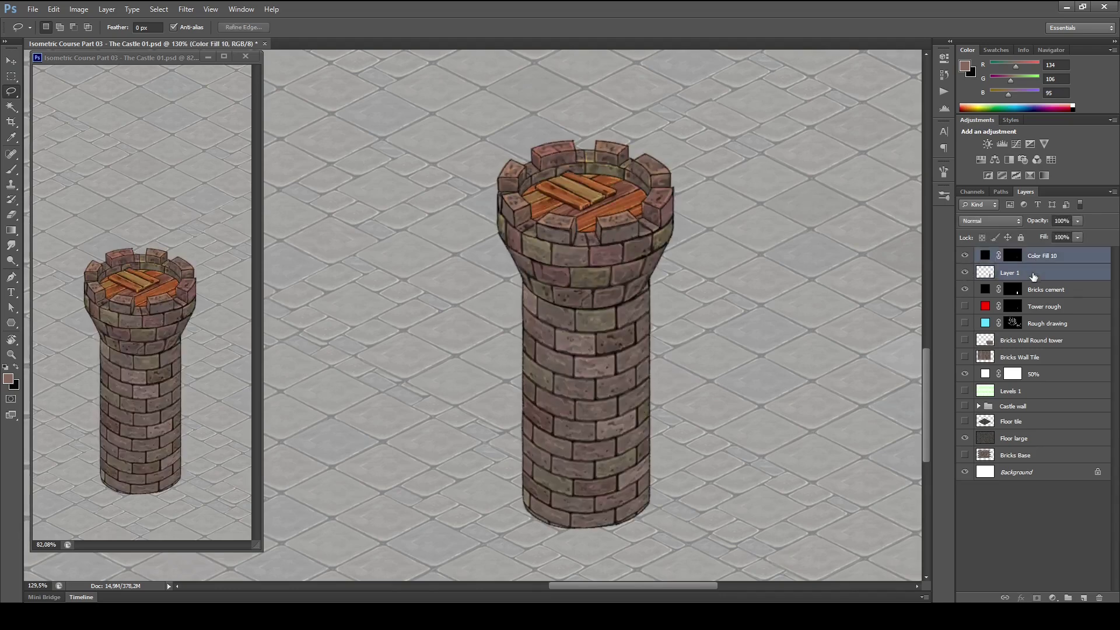
pyautogui.hotkey('ctrl', 'e')
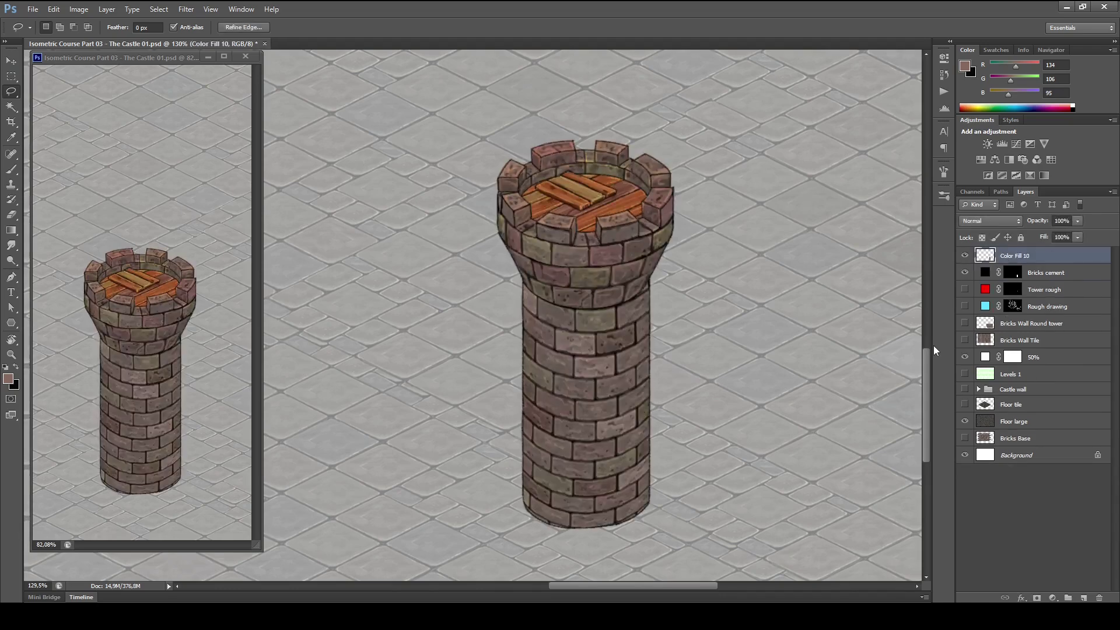
# - Merge the tower layer with the Bricks cement layer and rename the result "Round tower"
pyautogui.click(965, 256)
pyautogui.click(964, 255)
pyautogui.keyDown('shift'); pyautogui.click(1022, 275); pyautogui.keyUp('shift')
pyautogui.hotkey('ctrl', 'e')
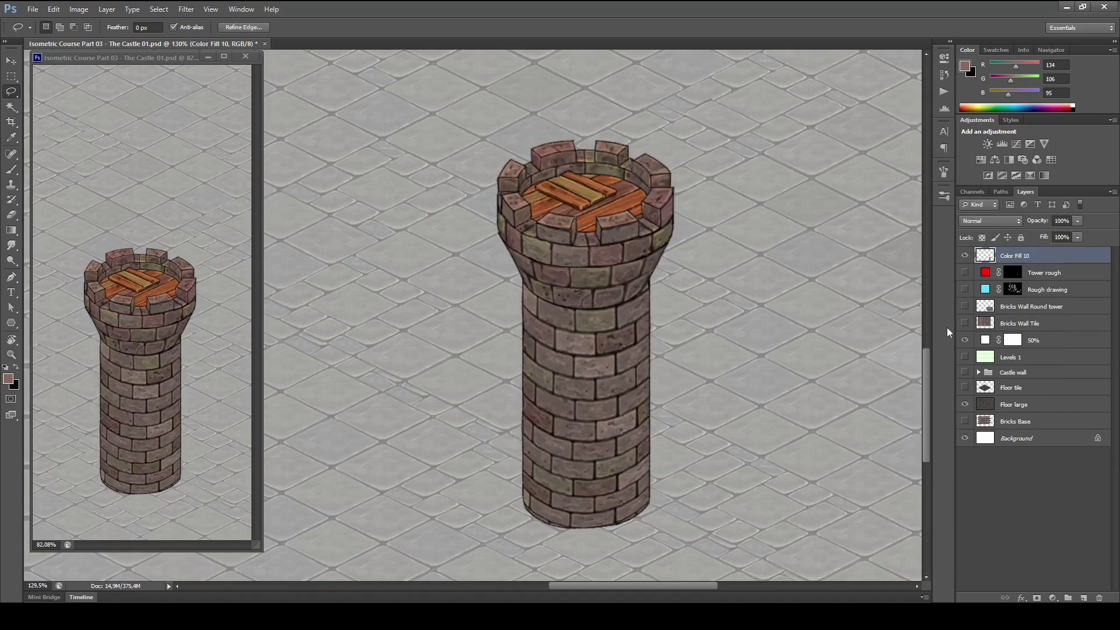
pyautogui.doubleClick(1019, 256)
pyautogui.write('Round tower')
pyautogui.press('Return')
pyautogui.hotkey('ctrl', 'shift', 'alt', 'n')
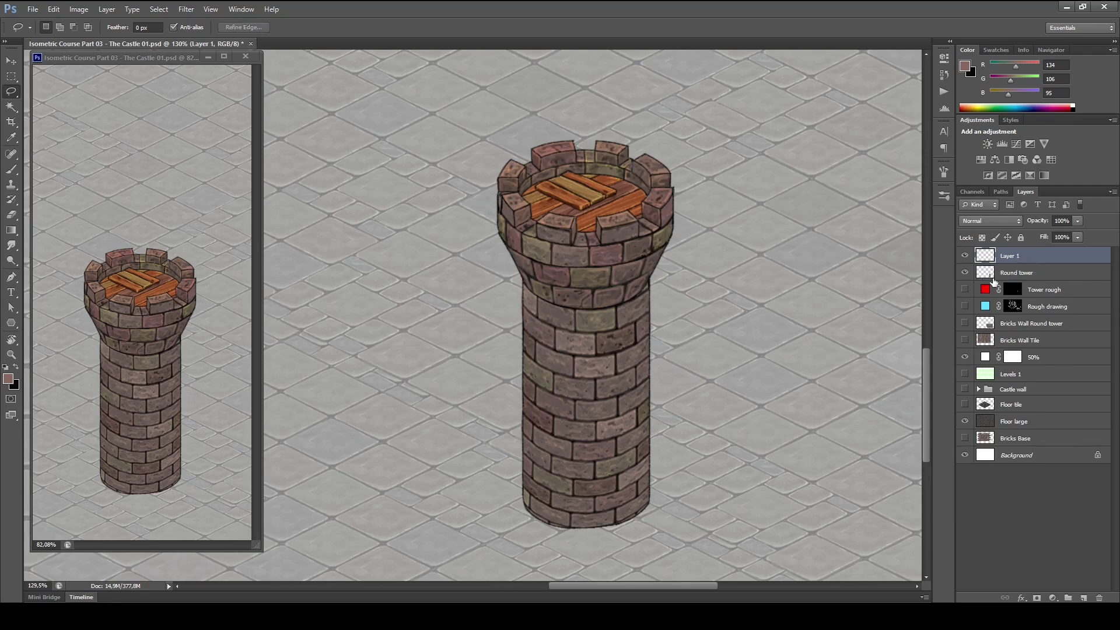
pyautogui.press('v')
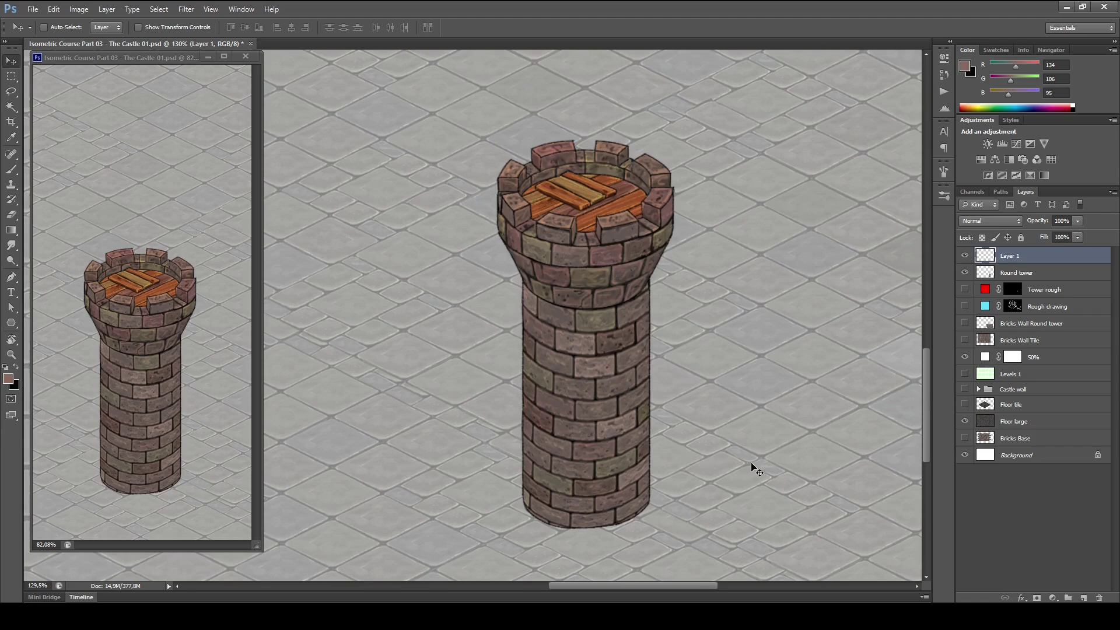
pyautogui.hotkey('ctrl', 'v')
pyautogui.hotkey('ctrl', 'z')
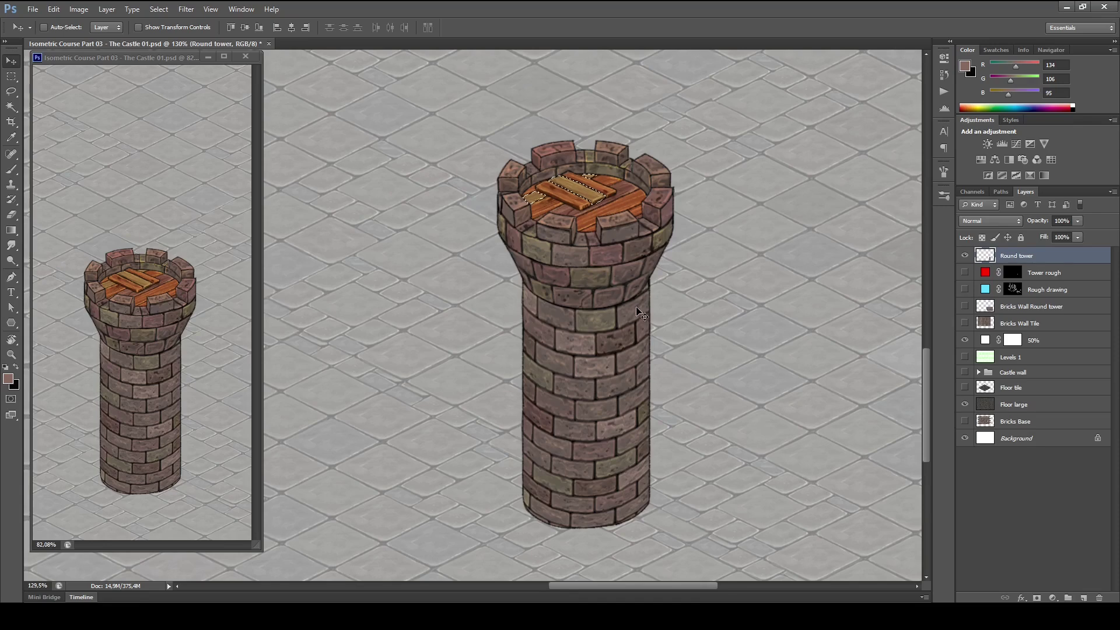
# - Drop the plank selection, duplicate the Round tower layer and place the copy beside the original tower on its left
pyautogui.hotkey('ctrl', 'd')
pyautogui.hotkey('ctrl', 'j')
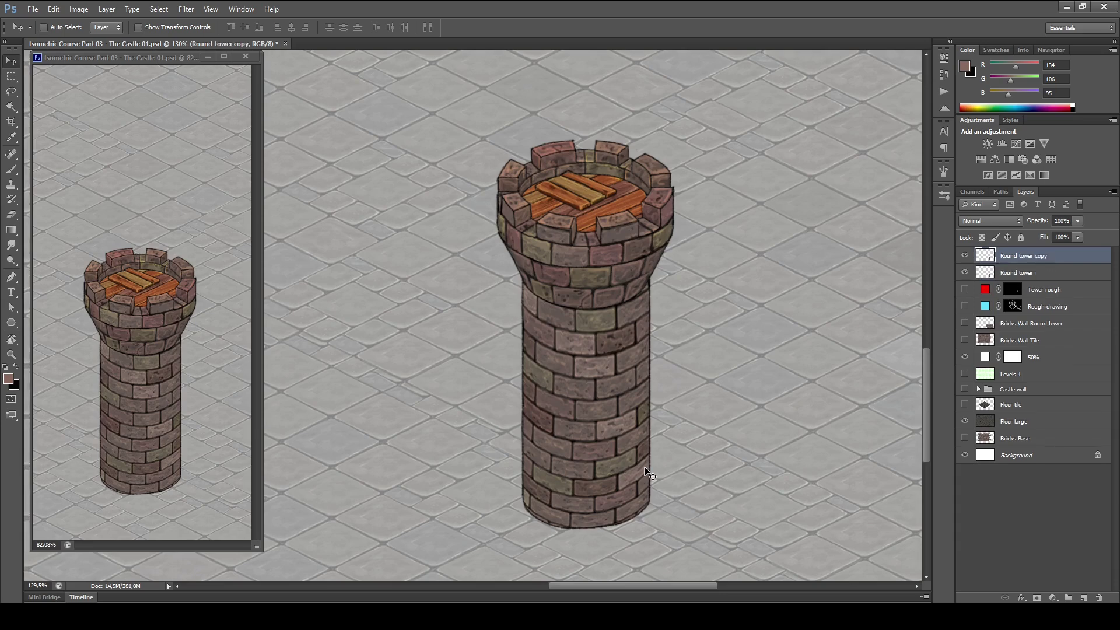
pyautogui.moveTo(639, 452); pyautogui.dragTo(448, 443)
pyautogui.press('space')
pyautogui.moveTo(499, 427); pyautogui.dragTo(627, 415)
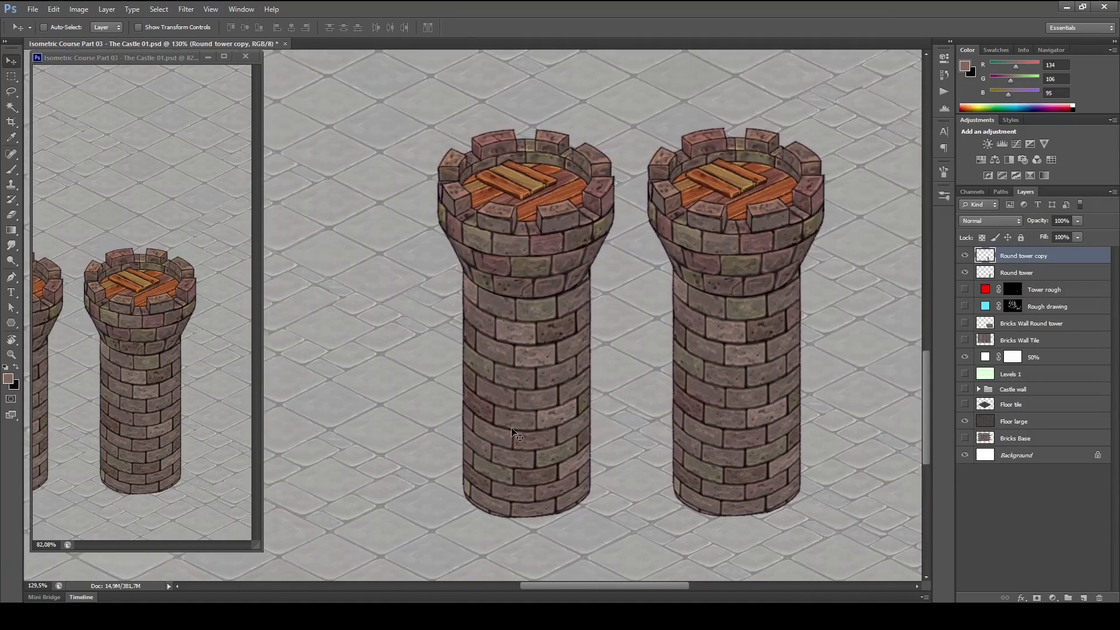
# - Widen the floating preview window and frame both towers in it and in the main view
pyautogui.click(259, 542)
pyautogui.moveTo(260, 548); pyautogui.dragTo(368, 544)
pyautogui.press('space')
pyautogui.moveTo(206, 457); pyautogui.dragTo(314, 432)
pyautogui.click(692, 437)
pyautogui.press('space')
pyautogui.moveTo(693, 440)
pyautogui.mouseDown()
pyautogui.moveTo(660, 444)
pyautogui.moveTo(673, 431)
pyautogui.mouseUp()
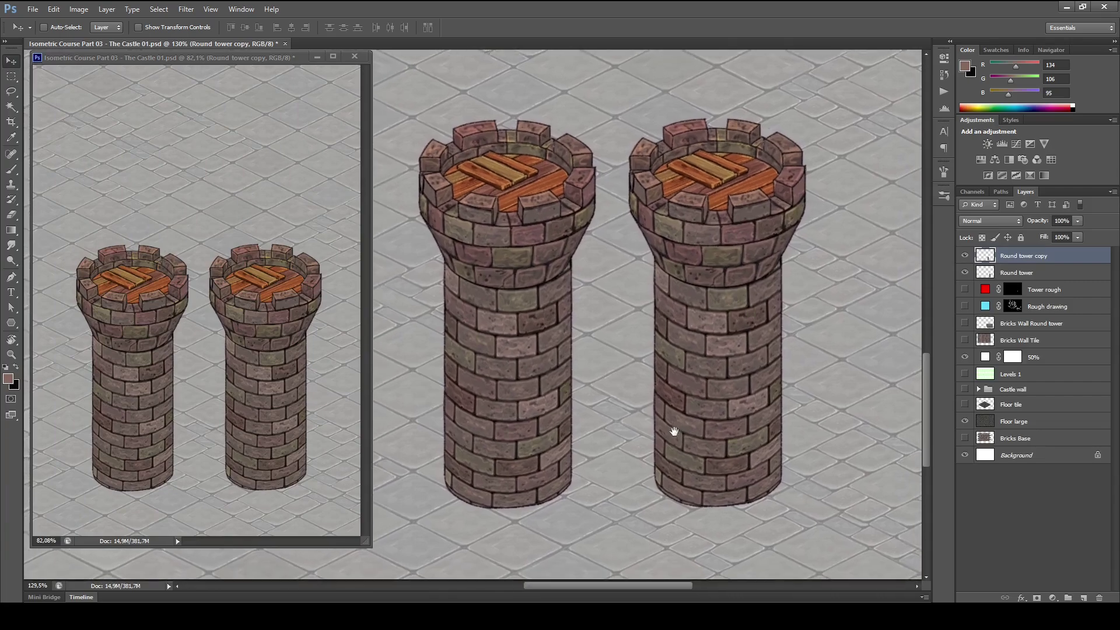
# - Flip the Round tower copy horizontally, so its bricks and planks mirror the original tower
pyautogui.hotkey('ctrl', 't')
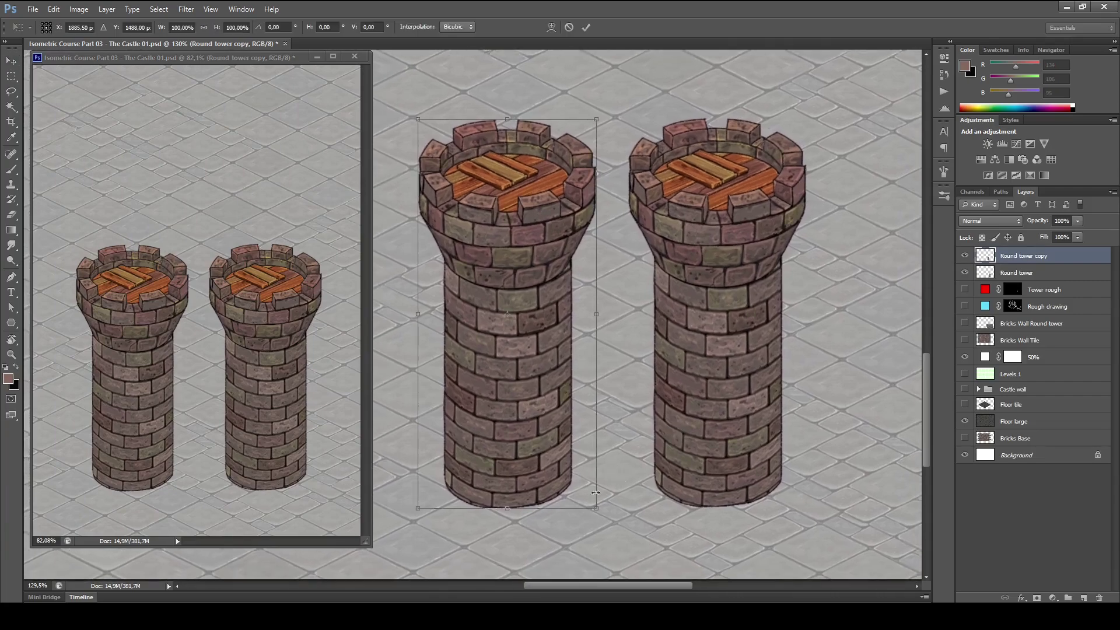
pyautogui.rightClick(556, 447)
pyautogui.click(599, 424)
pyautogui.press('Return')
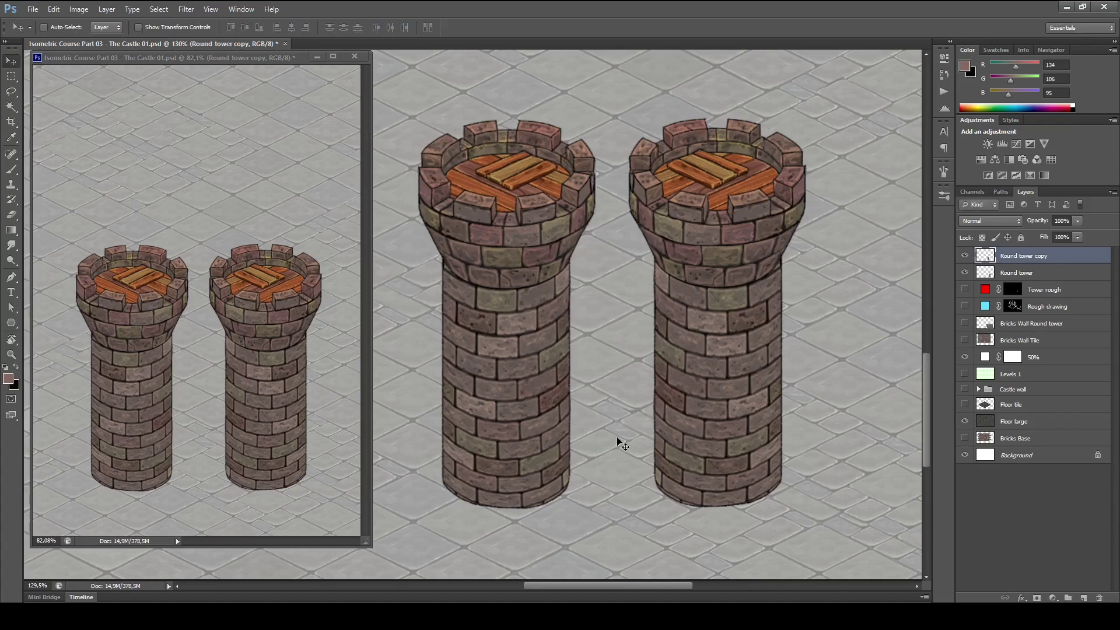
pyautogui.moveTo(747, 481); pyautogui.dragTo(737, 464)
pyautogui.moveTo(588, 399); pyautogui.dragTo(599, 408)
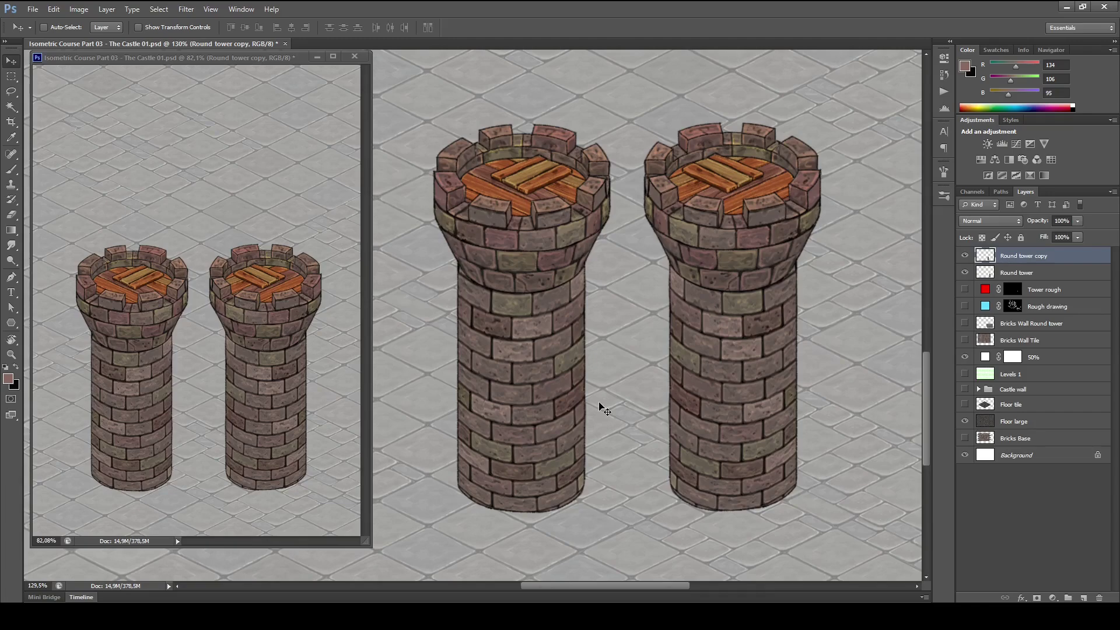
# - Load the tower copy's outline as a selection and add a dark brown Solid Color fill layer, 3b3632, masked to it
pyautogui.keyDown('ctrl'); pyautogui.click(990, 259); pyautogui.keyUp('ctrl')
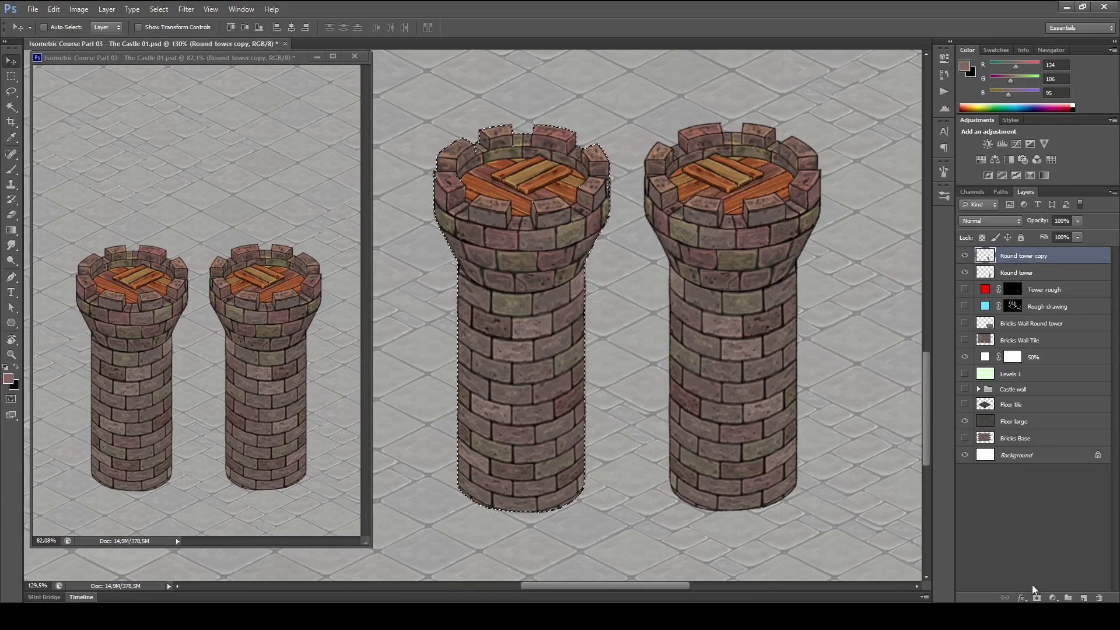
pyautogui.click(1053, 597)
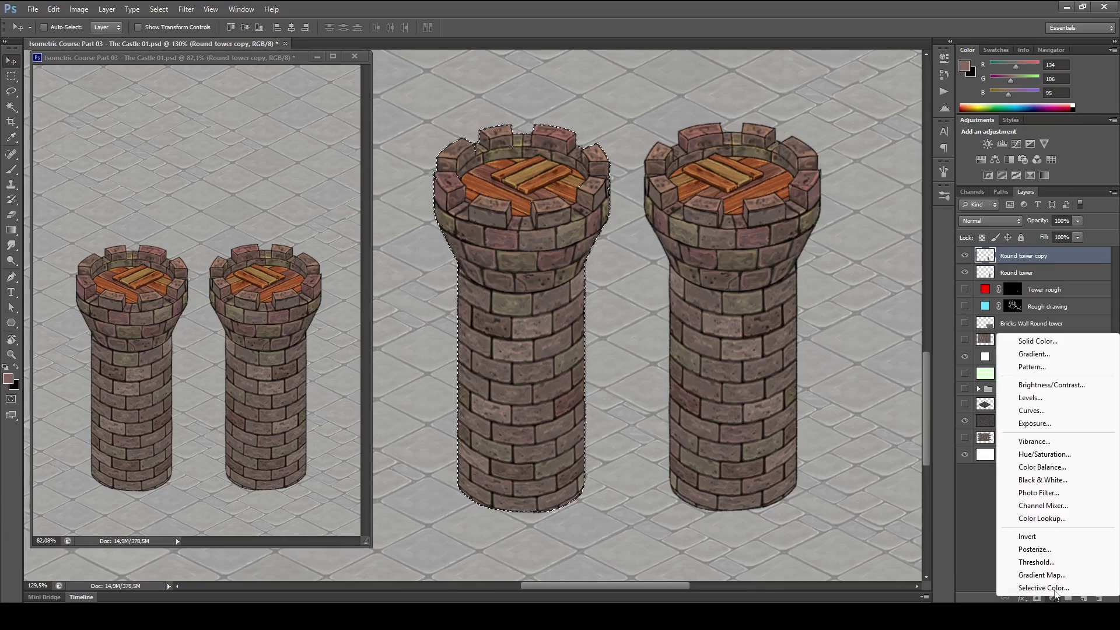
pyautogui.click(1038, 342)
pyautogui.moveTo(858, 335); pyautogui.dragTo(809, 405)
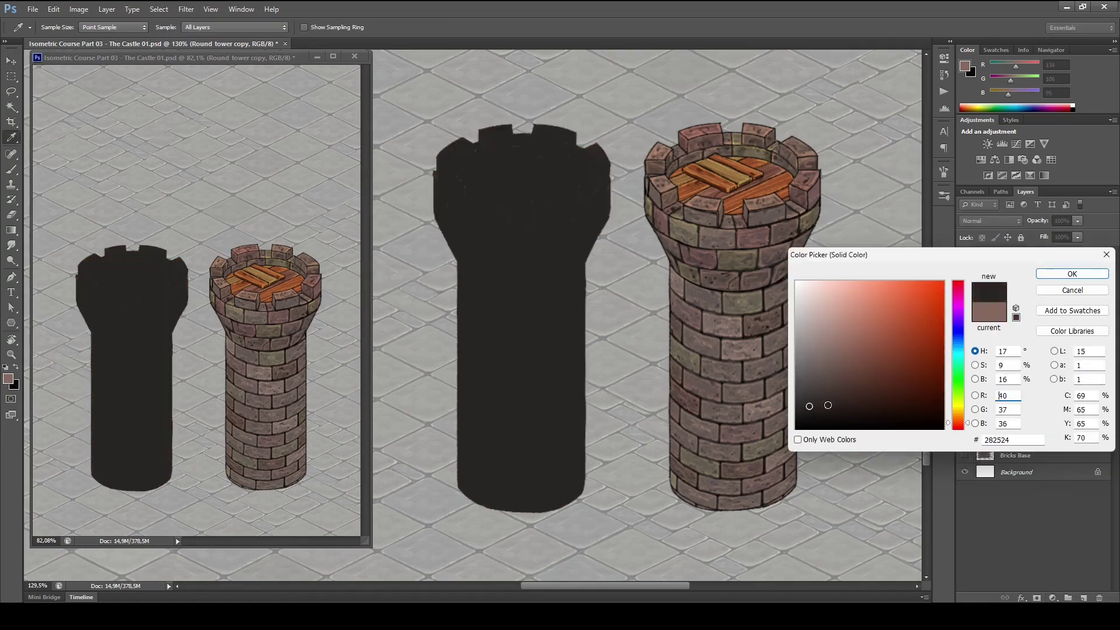
pyautogui.moveTo(959, 423); pyautogui.dragTo(959, 417)
pyautogui.moveTo(811, 397)
pyautogui.mouseDown()
pyautogui.moveTo(831, 383)
pyautogui.moveTo(815, 393)
pyautogui.mouseUp()
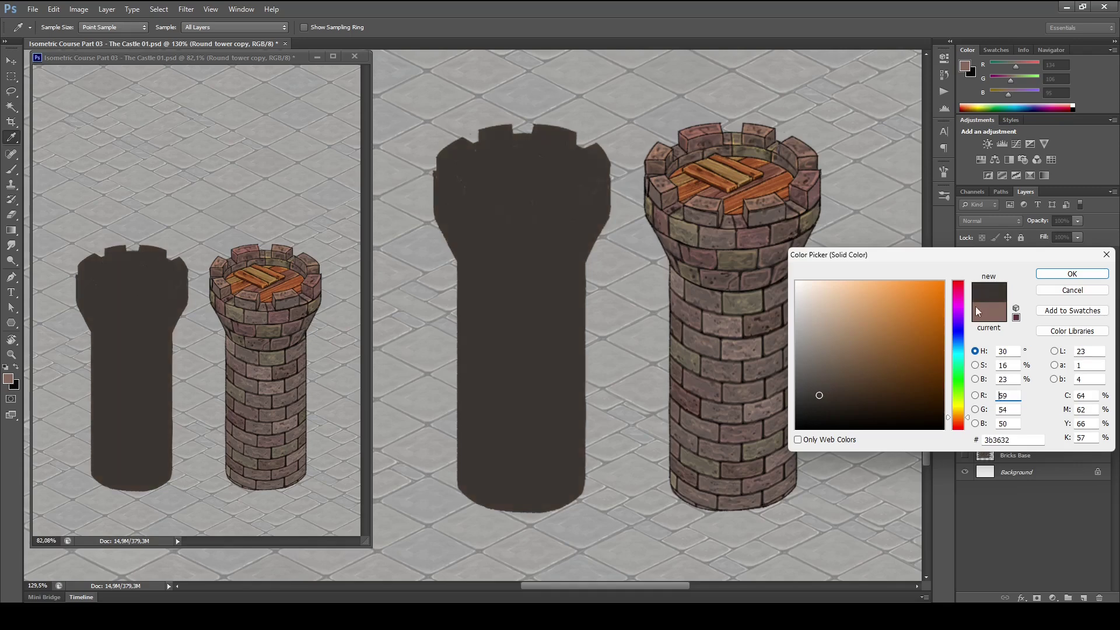
pyautogui.click(1072, 273)
# - Set the colour fill layer's blend mode to Multiply and recolour it to a muted slate blue
pyautogui.click(996, 221)
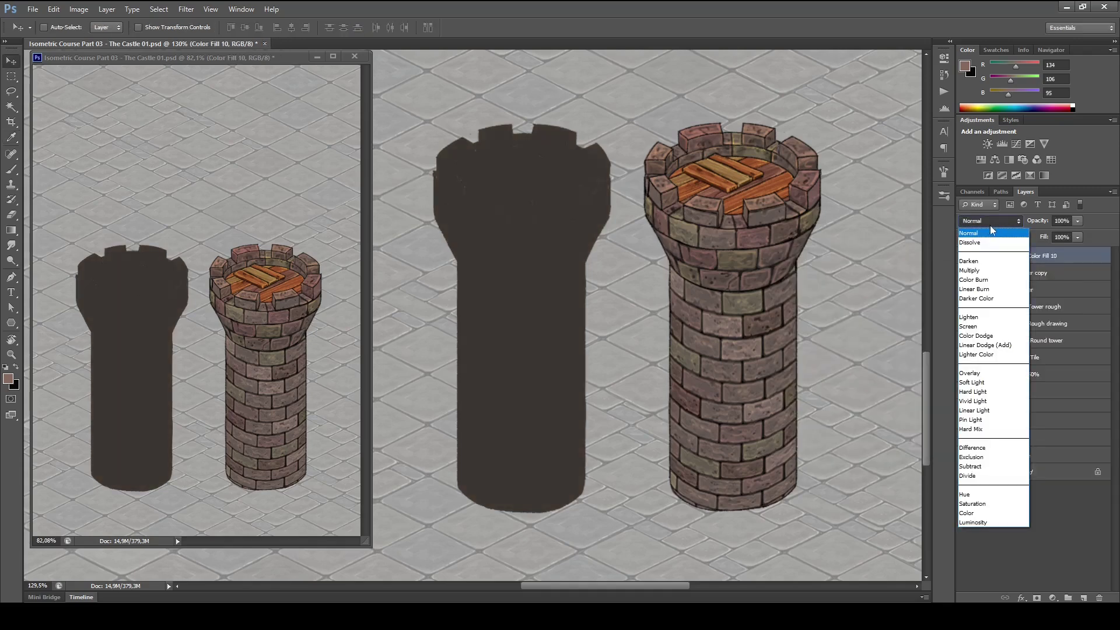
pyautogui.click(978, 270)
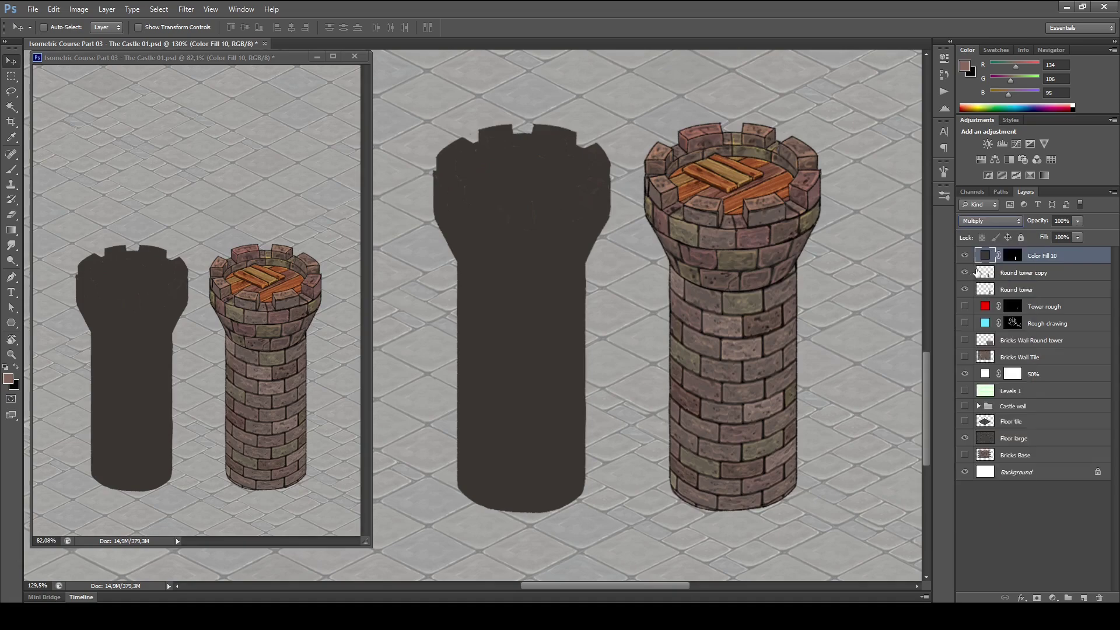
pyautogui.doubleClick(984, 260)
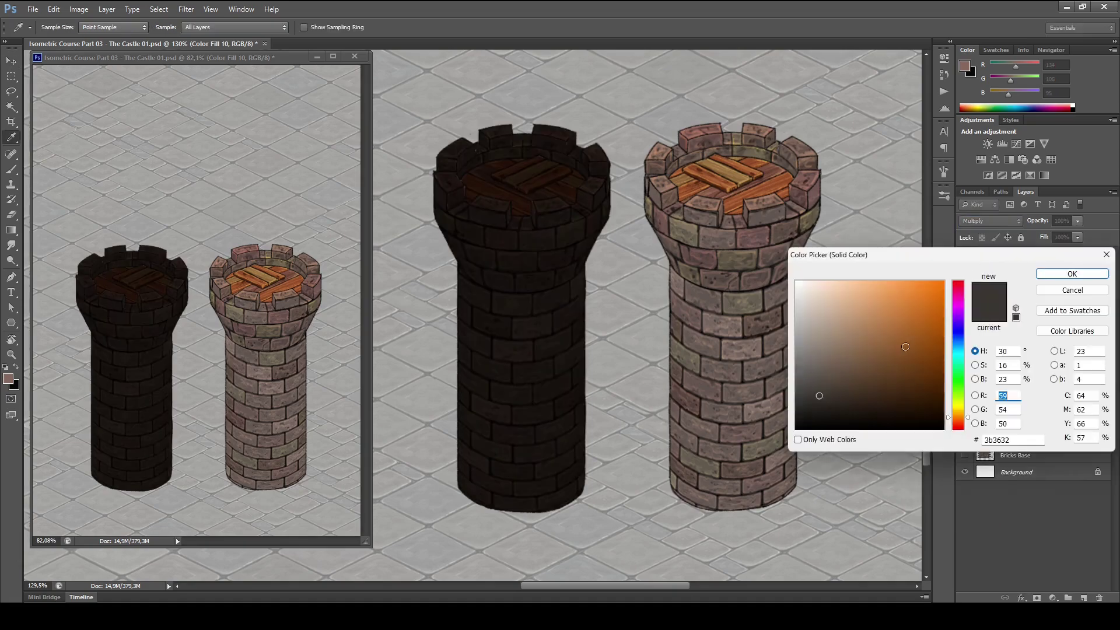
pyautogui.moveTo(812, 397); pyautogui.dragTo(814, 367)
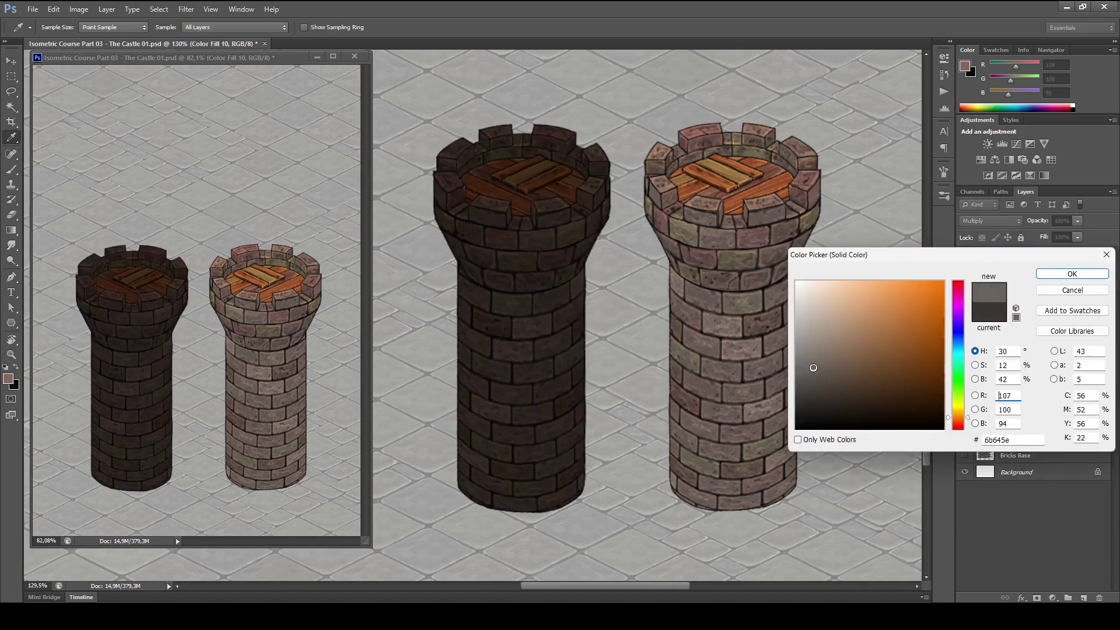
pyautogui.moveTo(961, 426); pyautogui.dragTo(958, 346)
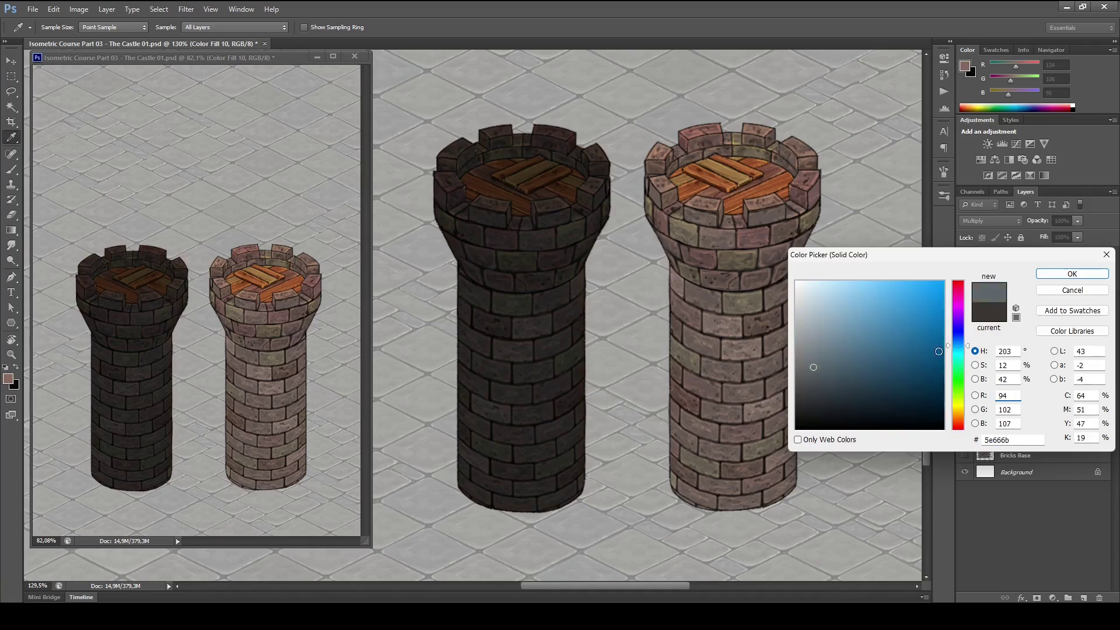
pyautogui.click(828, 364)
pyautogui.click(831, 360)
pyautogui.click(1051, 274)
# - Fill the colour fill layer's mask with black, keeping the tower copy's outline selected for shading
pyautogui.click(1014, 258)
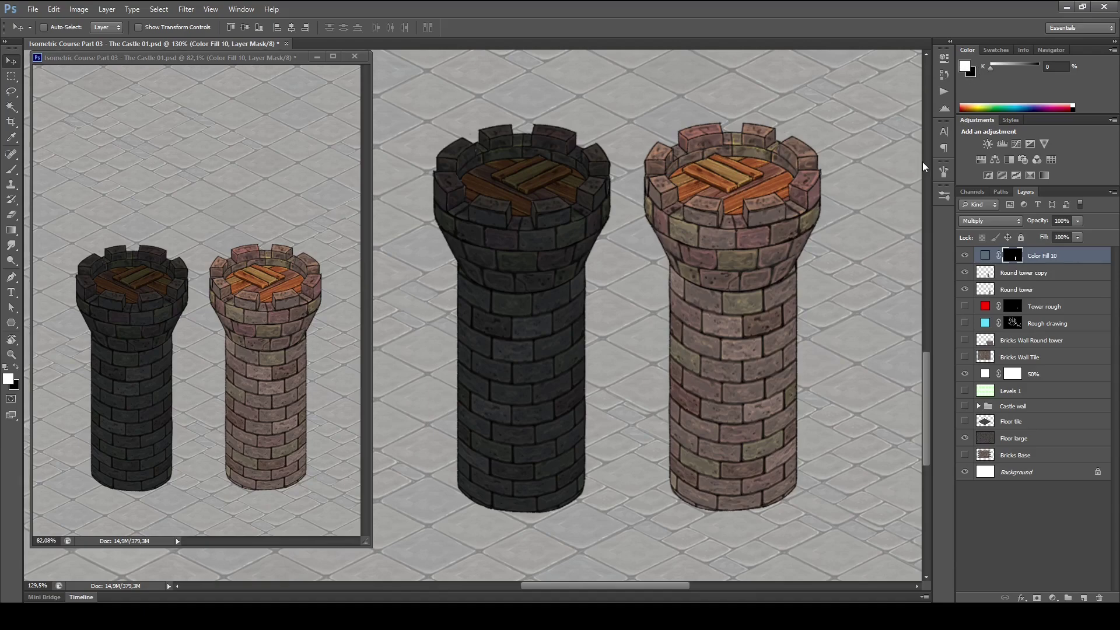
pyautogui.hotkey('ctrl', 'BackSpace')
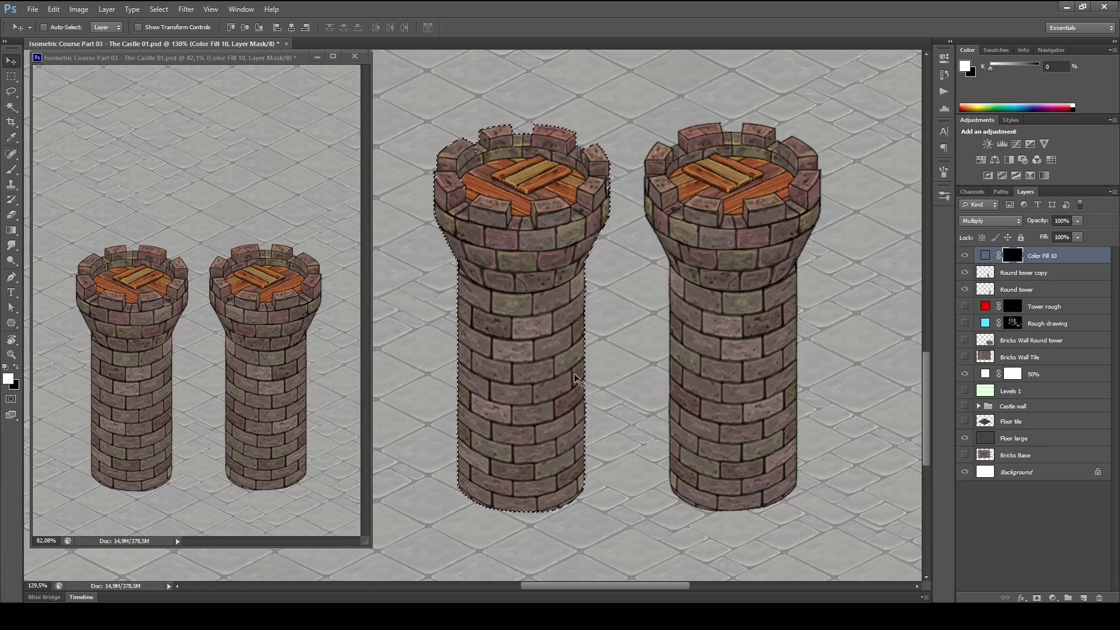
pyautogui.press('z')
pyautogui.moveTo(527, 270); pyautogui.dragTo(566, 280)
pyautogui.moveTo(606, 279); pyautogui.dragTo(675, 186)
pyautogui.scroll(-5, 674, 185)
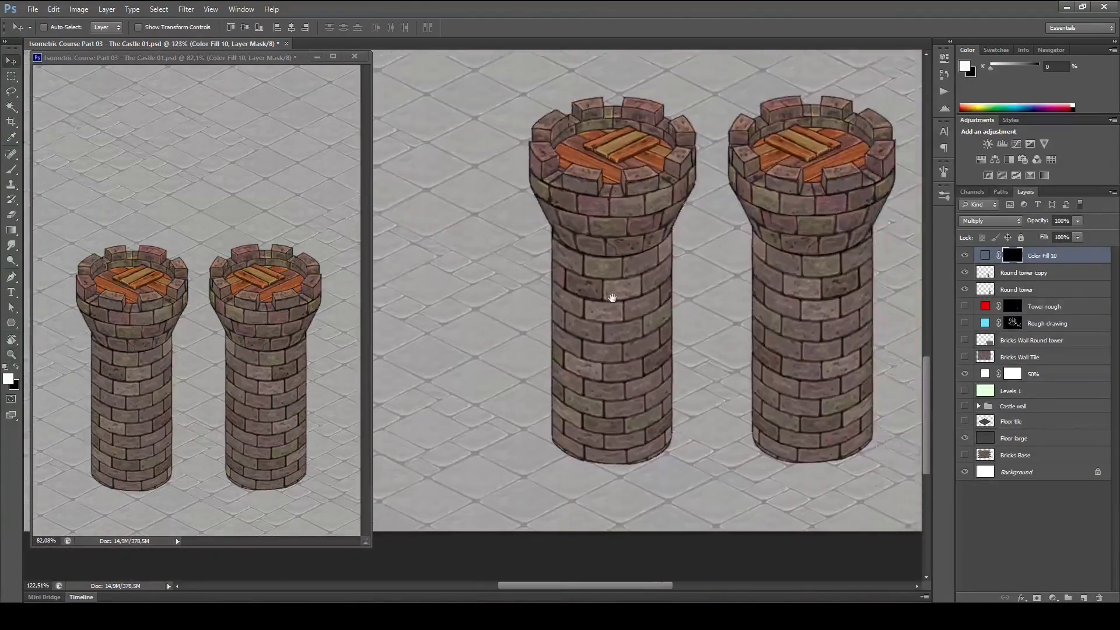
# - Paint white on the mask with a 114 px brush to shade the tower copy's left side from battlements to base
pyautogui.press('b')
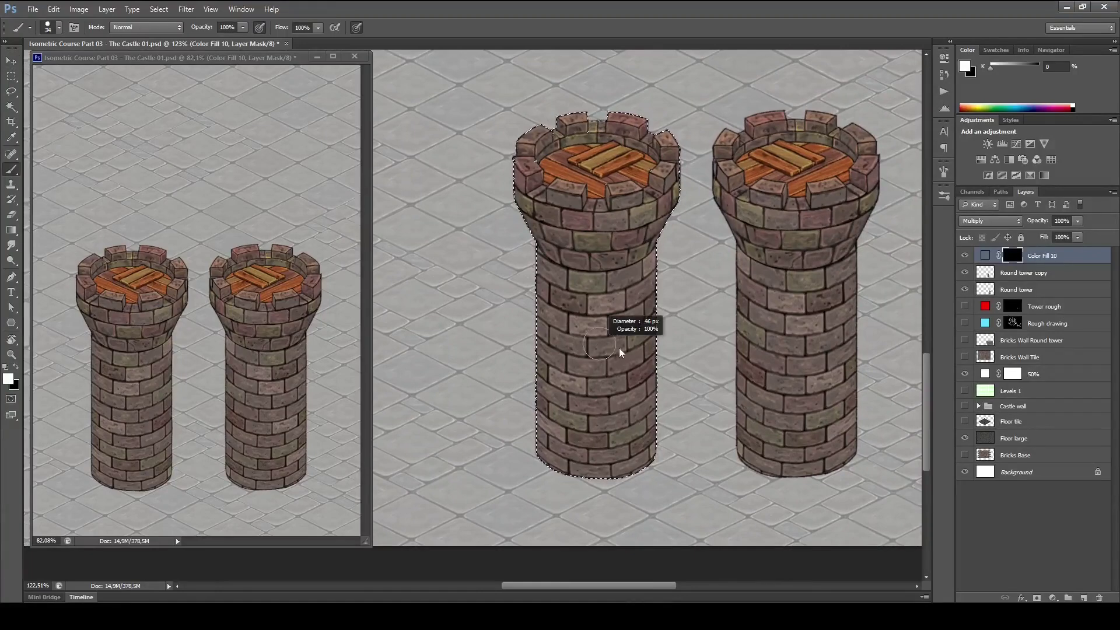
pyautogui.moveTo(547, 122); pyautogui.dragTo(543, 551)
pyautogui.moveTo(548, 135); pyautogui.dragTo(563, 533)
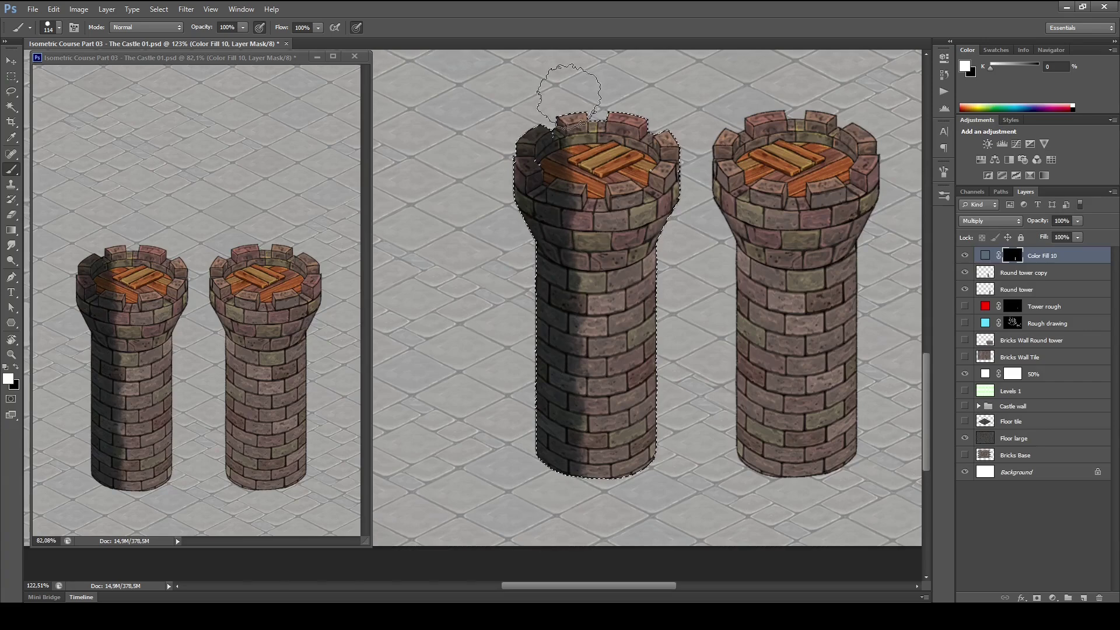
pyautogui.moveTo(579, 110); pyautogui.dragTo(570, 480)
pyautogui.moveTo(576, 198); pyautogui.dragTo(572, 488)
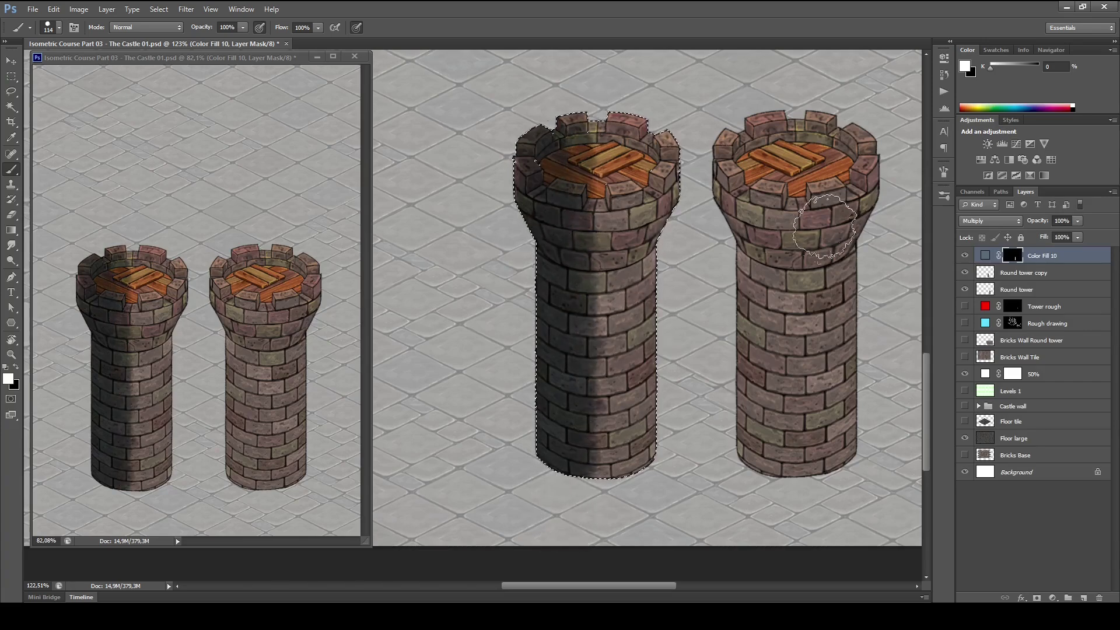
# - Shade beneath the tower copy's flared crown with an 80 px brush, refining the shadow at 30% opacity
pyautogui.press('[')
pyautogui.press('[')
pyautogui.press('[')
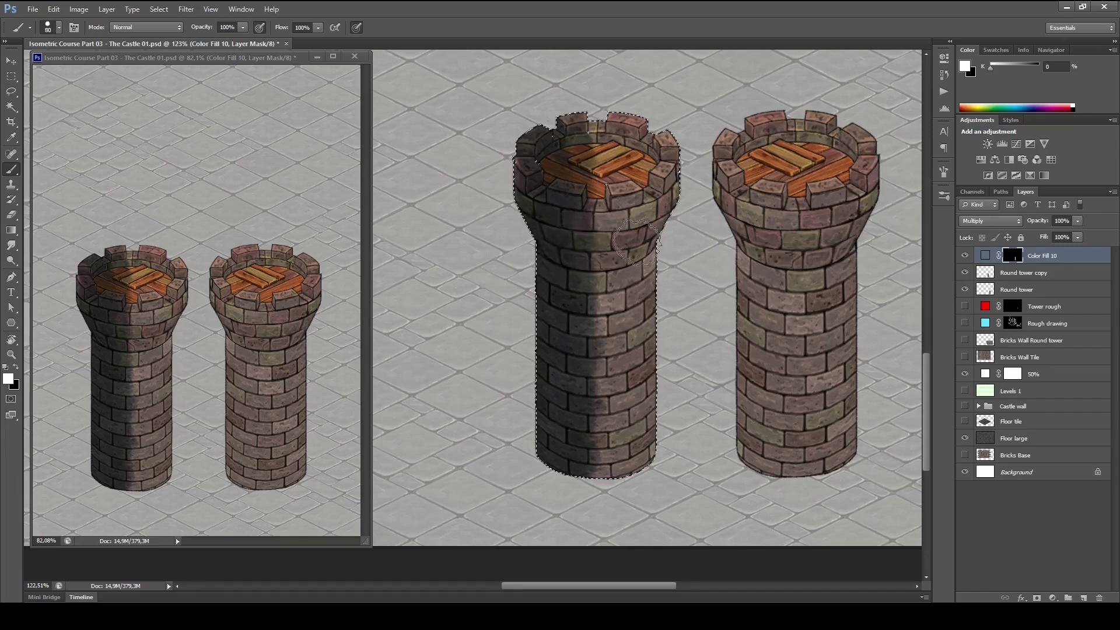
pyautogui.moveTo(552, 259); pyautogui.dragTo(680, 220)
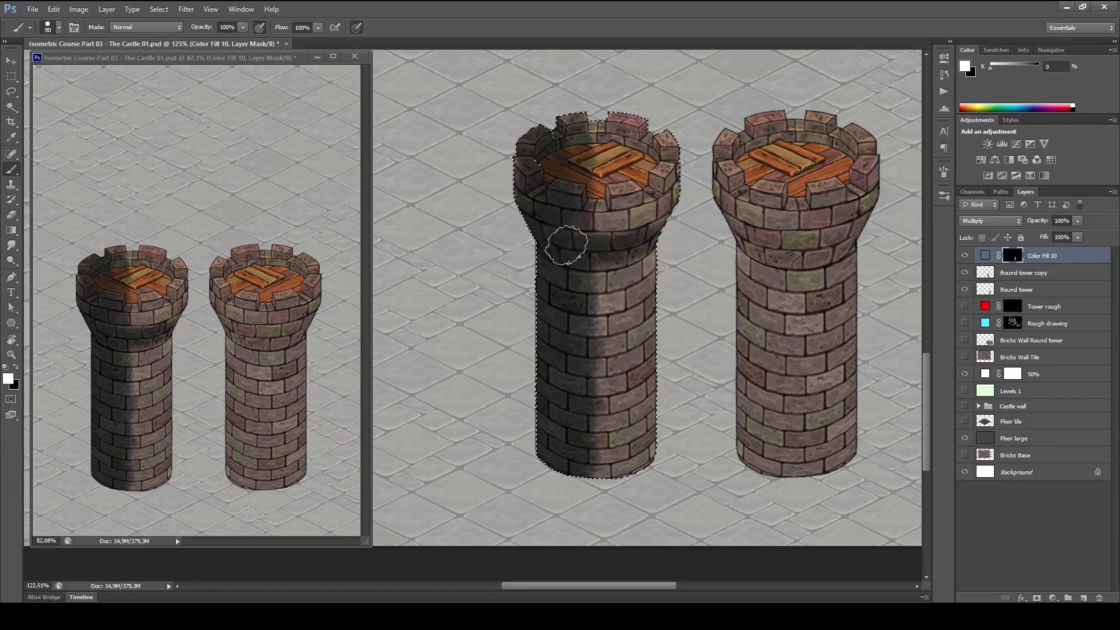
pyautogui.press('x')
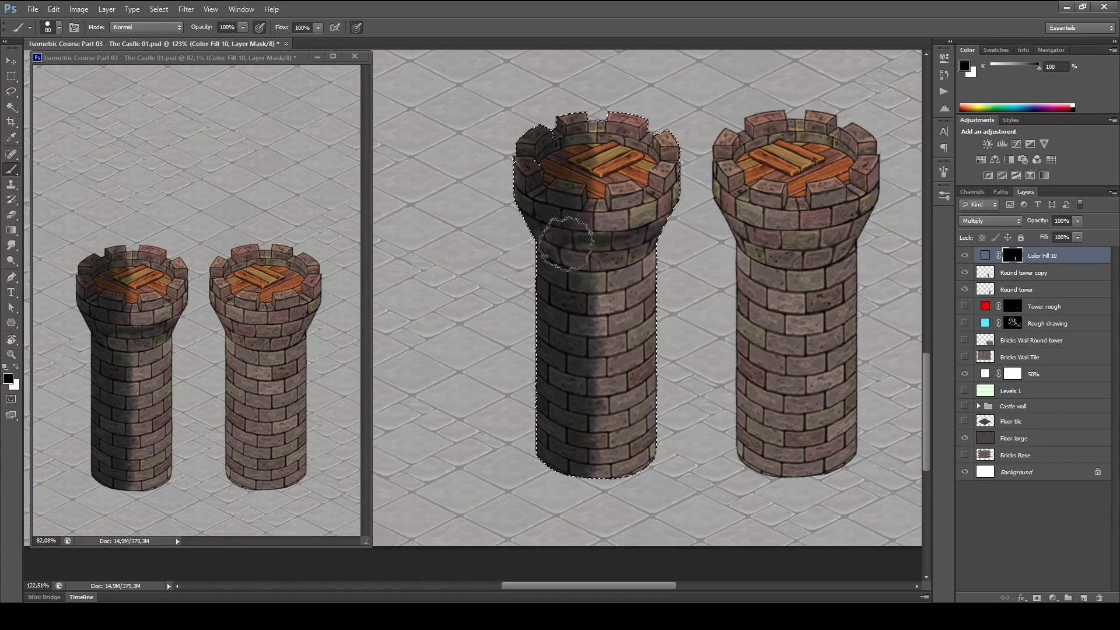
pyautogui.press('x')
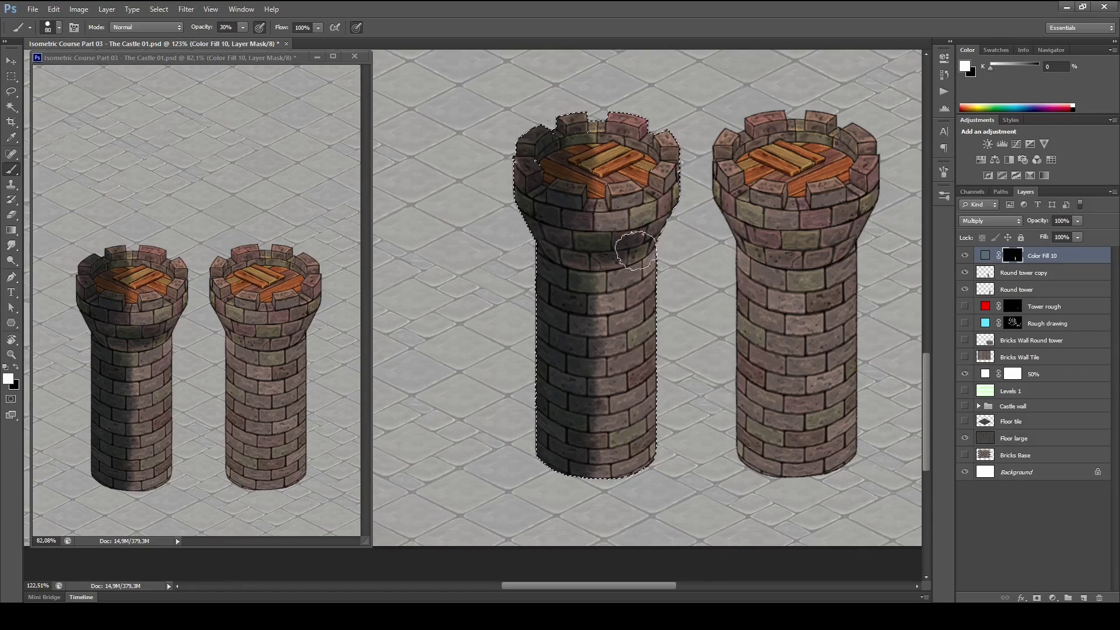
pyautogui.press('x')
pyautogui.press('x')
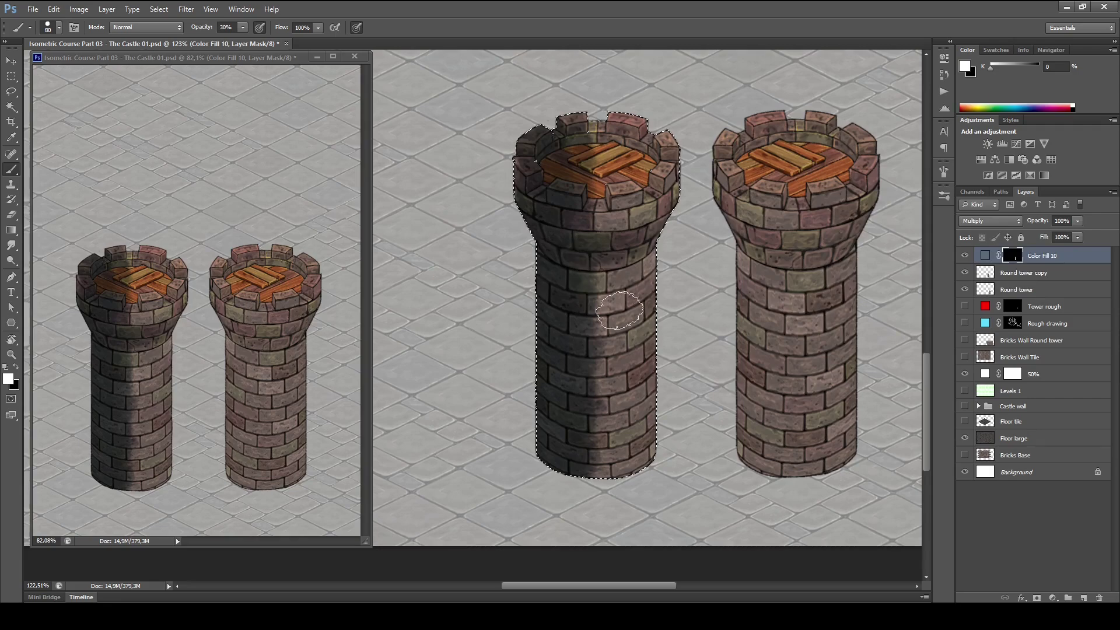
# - Soften the shadow's transition down the tower shaft with a 102 px brush at 31% opacity, alternating white and black on the mask
pyautogui.moveTo(640, 341); pyautogui.dragTo(653, 341)
pyautogui.moveTo(581, 385); pyautogui.dragTo(588, 347)
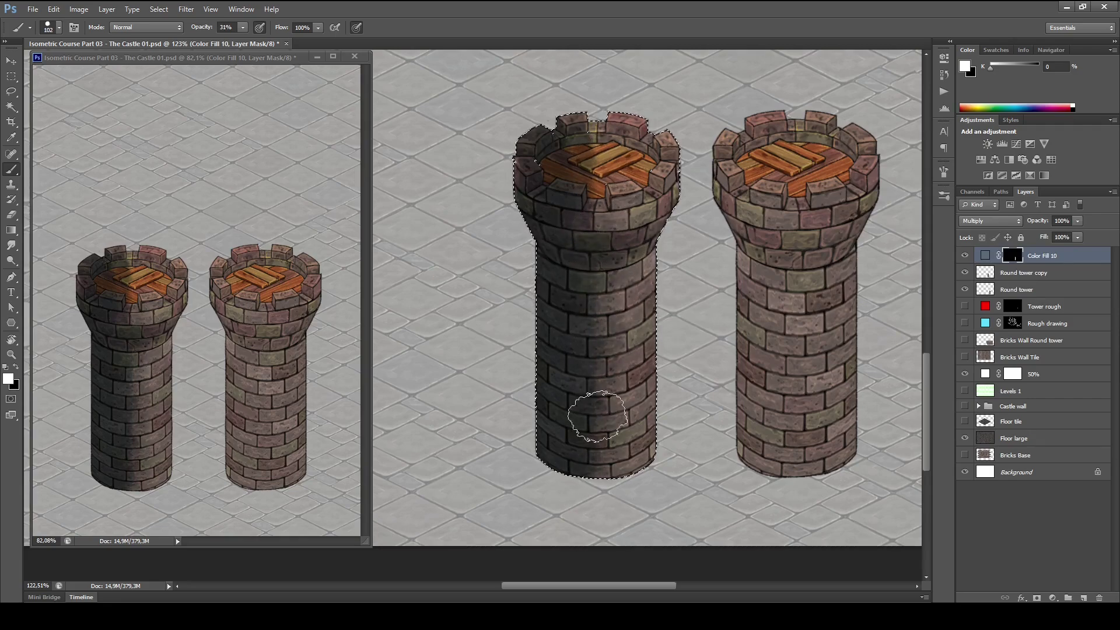
pyautogui.press('x')
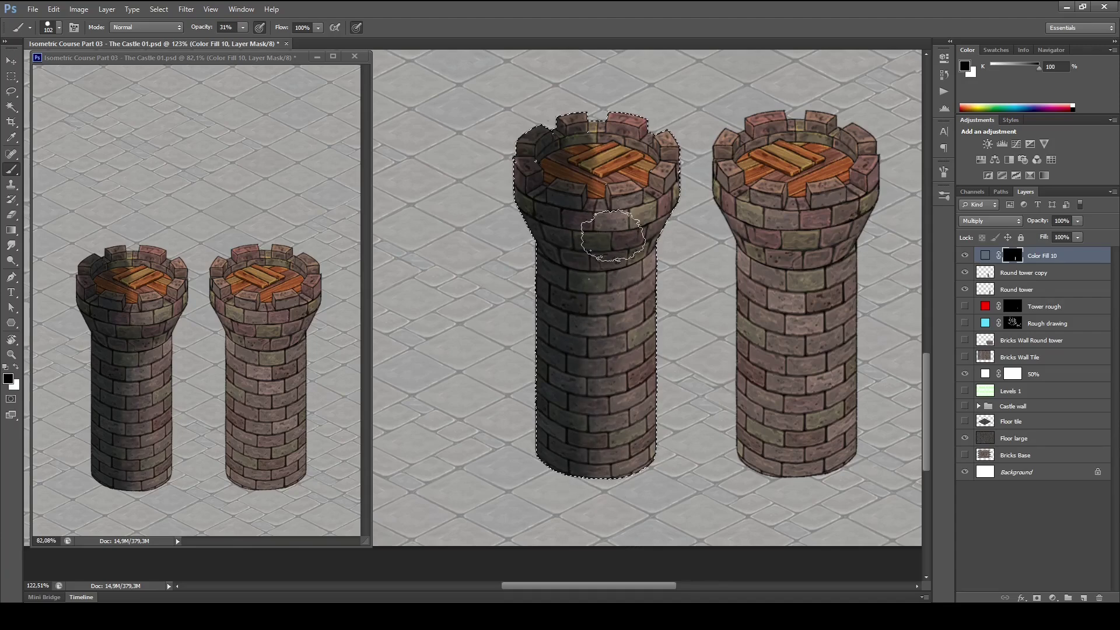
pyautogui.press('x')
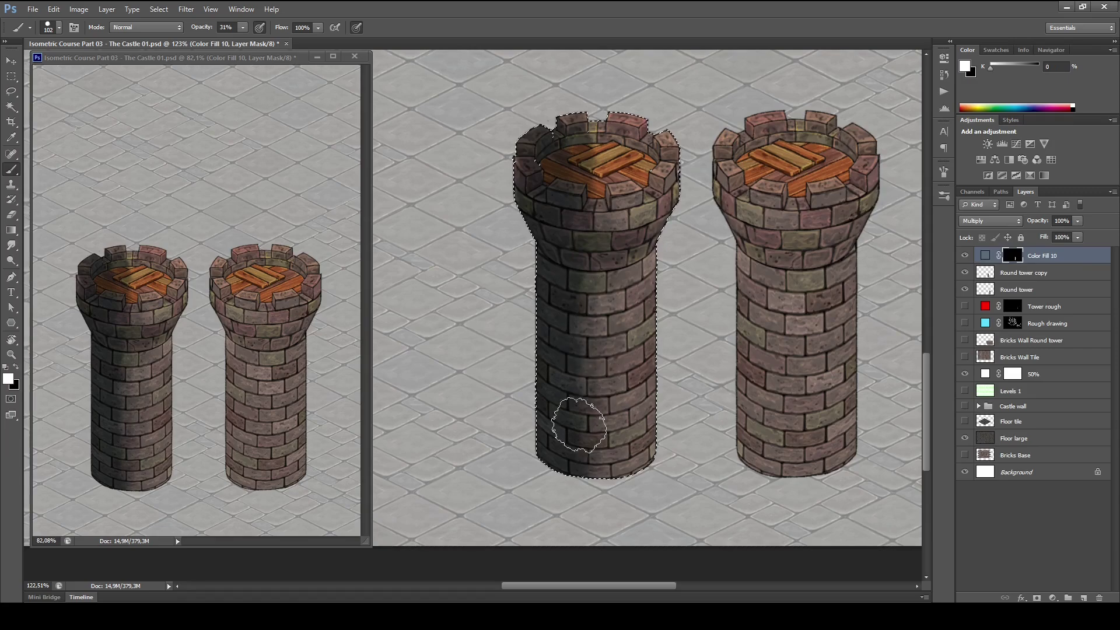
# - Drop the outline selection and lasso the tower copy's top, following the front battlements and looping around the back edge
pyautogui.press('z')
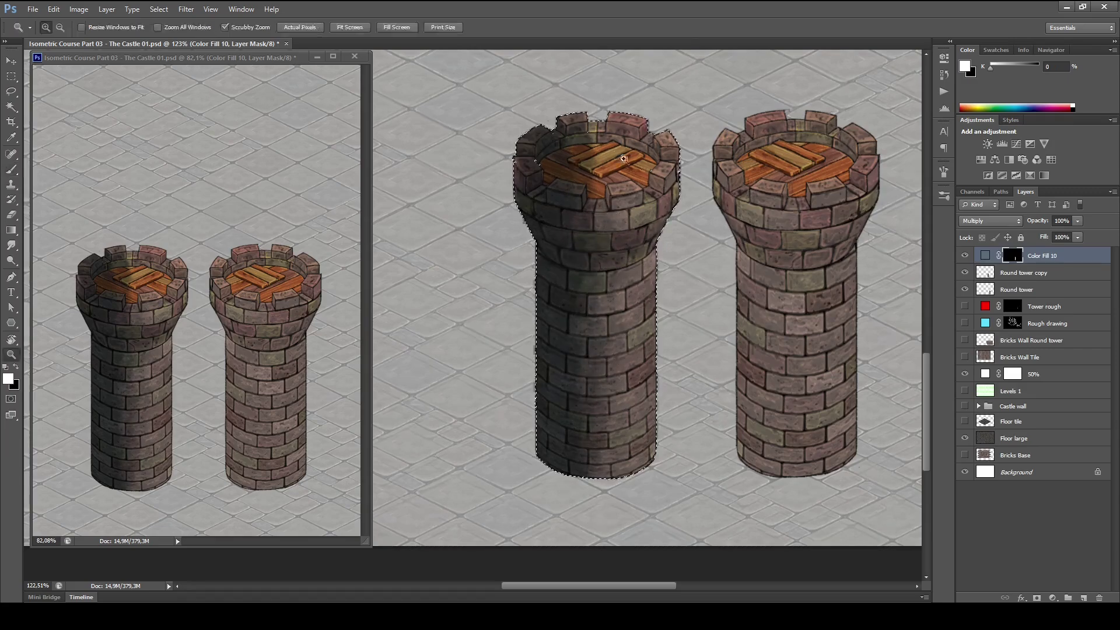
pyautogui.moveTo(624, 159); pyautogui.dragTo(760, 295)
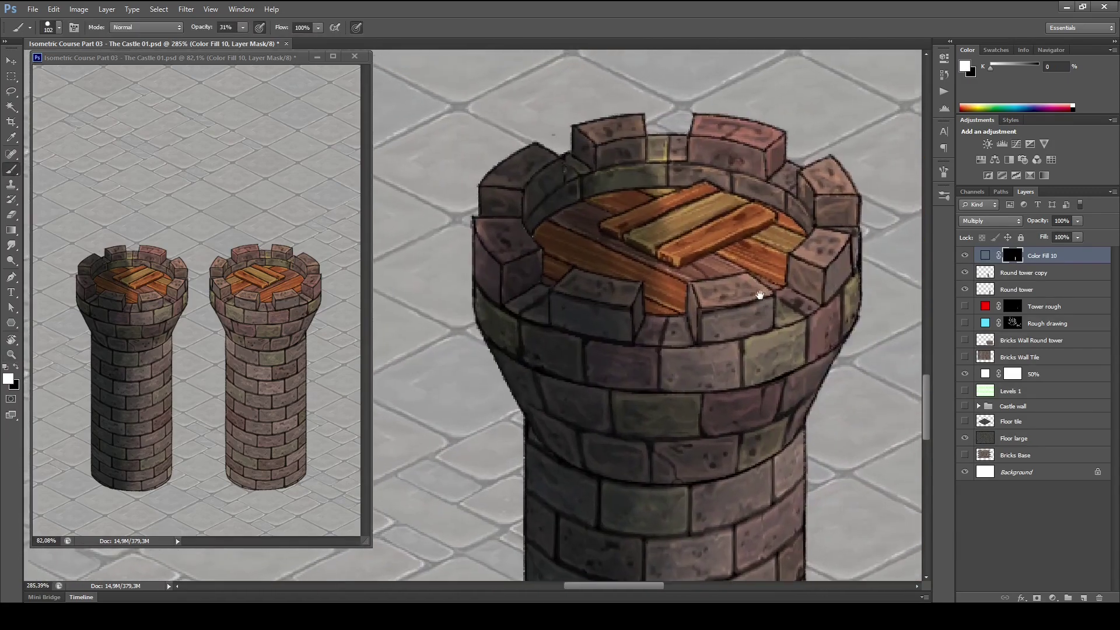
pyautogui.moveTo(779, 256); pyautogui.dragTo(740, 266)
pyautogui.moveTo(736, 267); pyautogui.dragTo(723, 281)
pyautogui.hotkey('ctrl', 'h')
pyautogui.press('l')
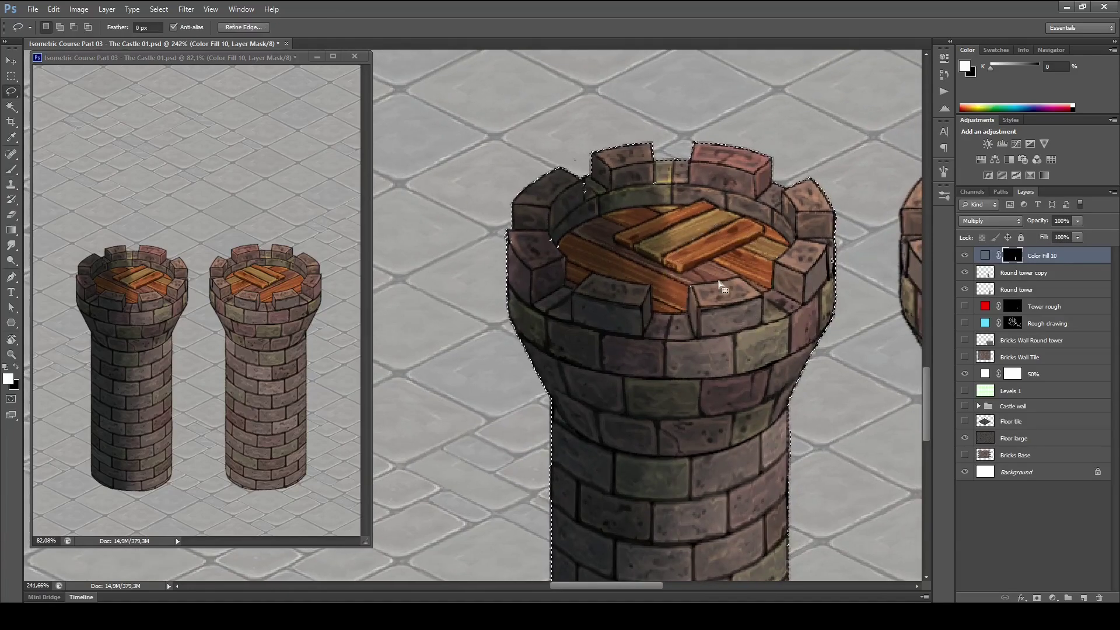
pyautogui.hotkey('ctrl', 'd')
pyautogui.moveTo(479, 263); pyautogui.dragTo(476, 326)
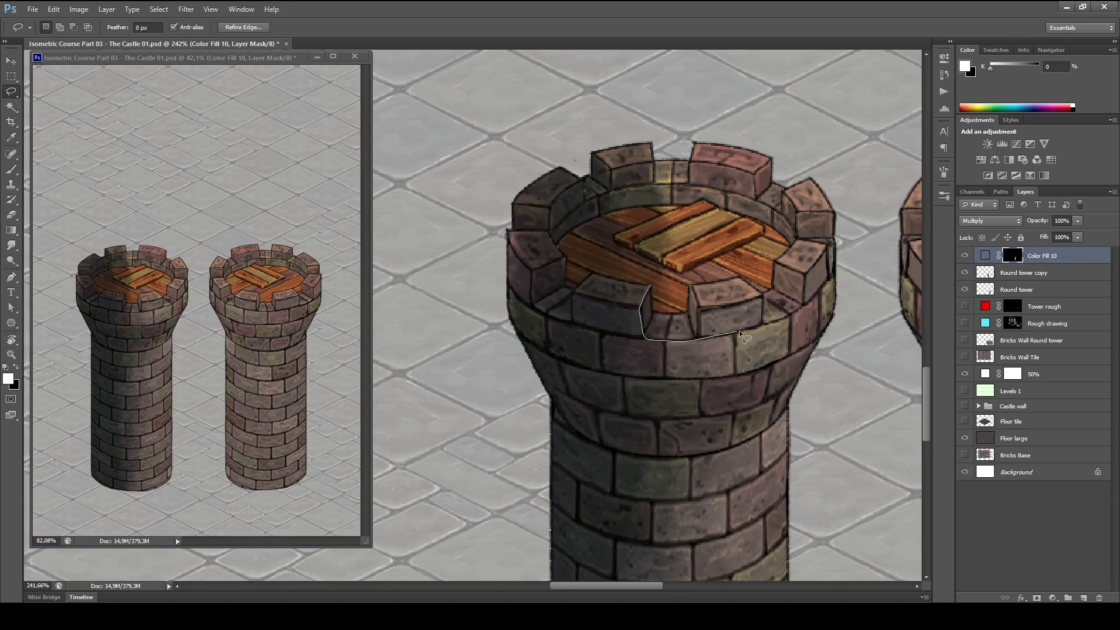
pyautogui.moveTo(559, 135); pyautogui.dragTo(495, 192)
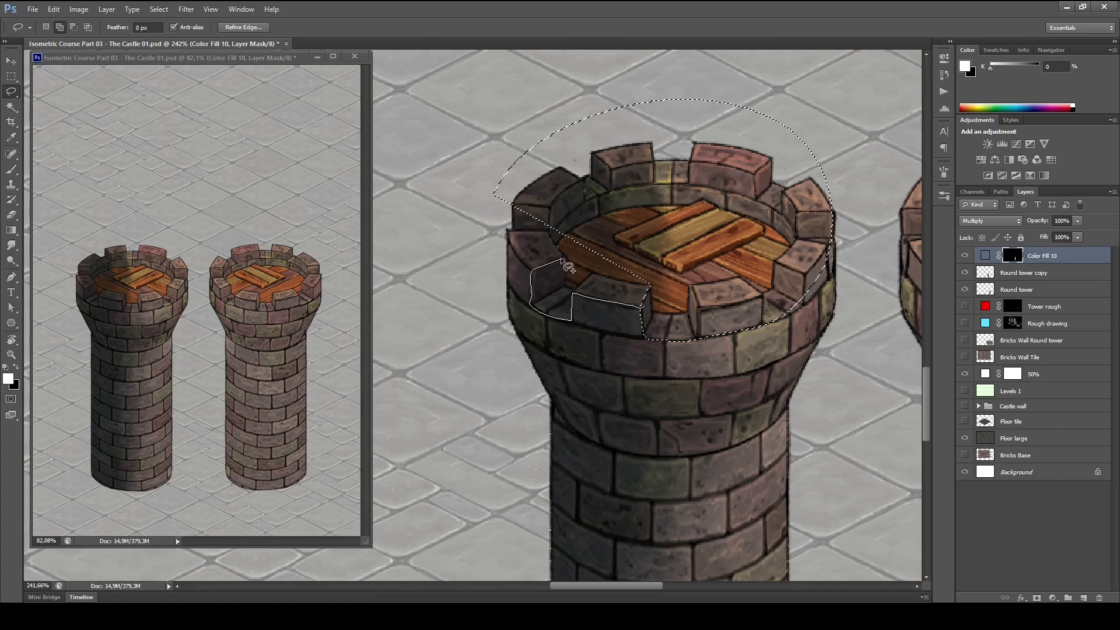
pyautogui.moveTo(620, 230); pyautogui.dragTo(617, 232)
pyautogui.moveTo(534, 185); pyautogui.dragTo(507, 207)
pyautogui.moveTo(516, 252)
pyautogui.mouseDown()
pyautogui.moveTo(545, 277)
pyautogui.moveTo(586, 275)
pyautogui.mouseUp()
# - Rename the colour fill layer "Tower shade" and display its layer mask on its own in the canvas
pyautogui.doubleClick(1032, 256)
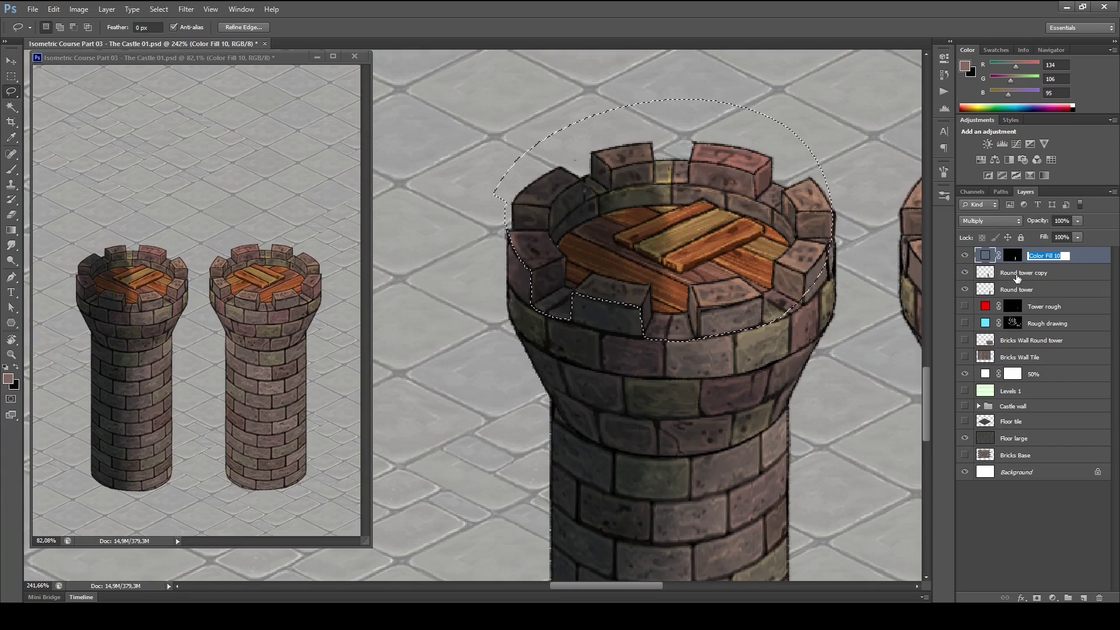
pyautogui.write('Tower')
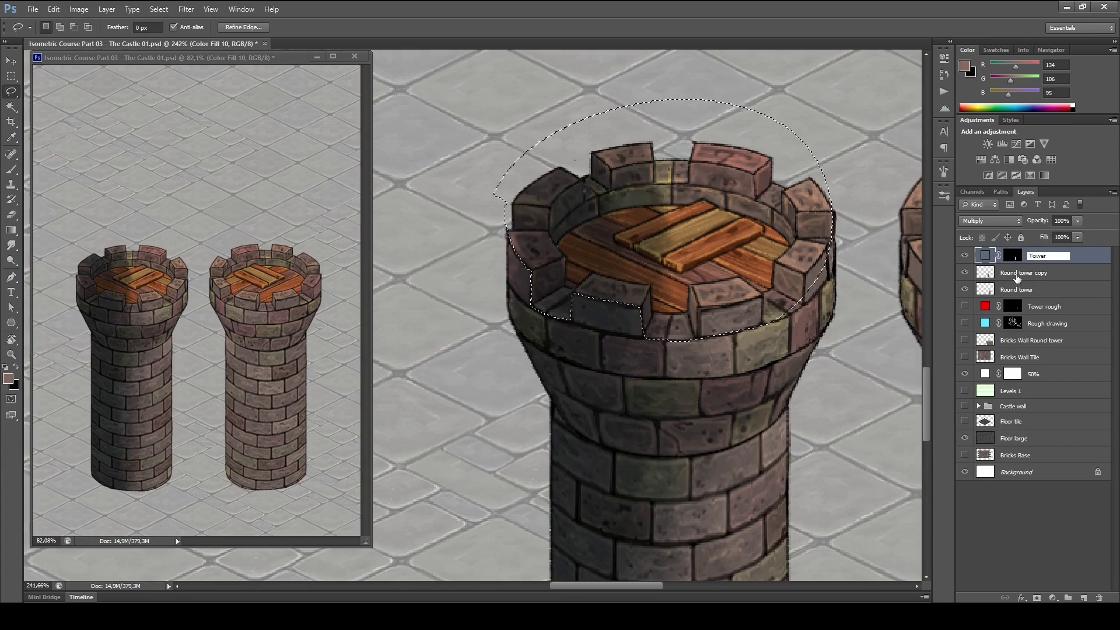
pyautogui.write(' shade')
pyautogui.press('Return')
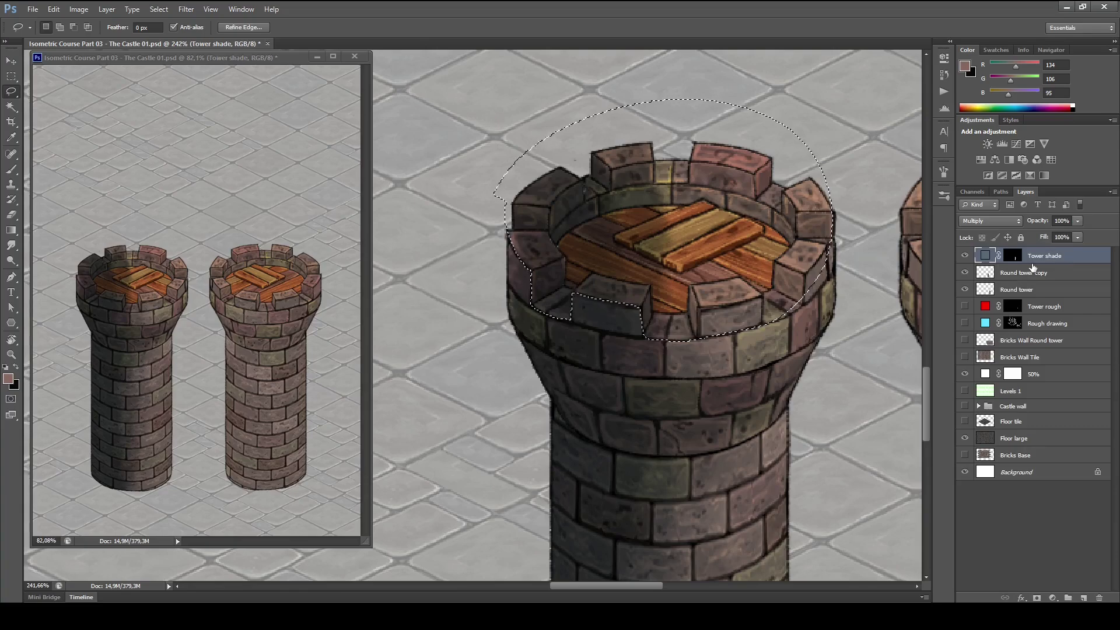
pyautogui.click(1012, 255)
pyautogui.keyDown('alt'); pyautogui.click(1014, 256); pyautogui.keyUp('alt')
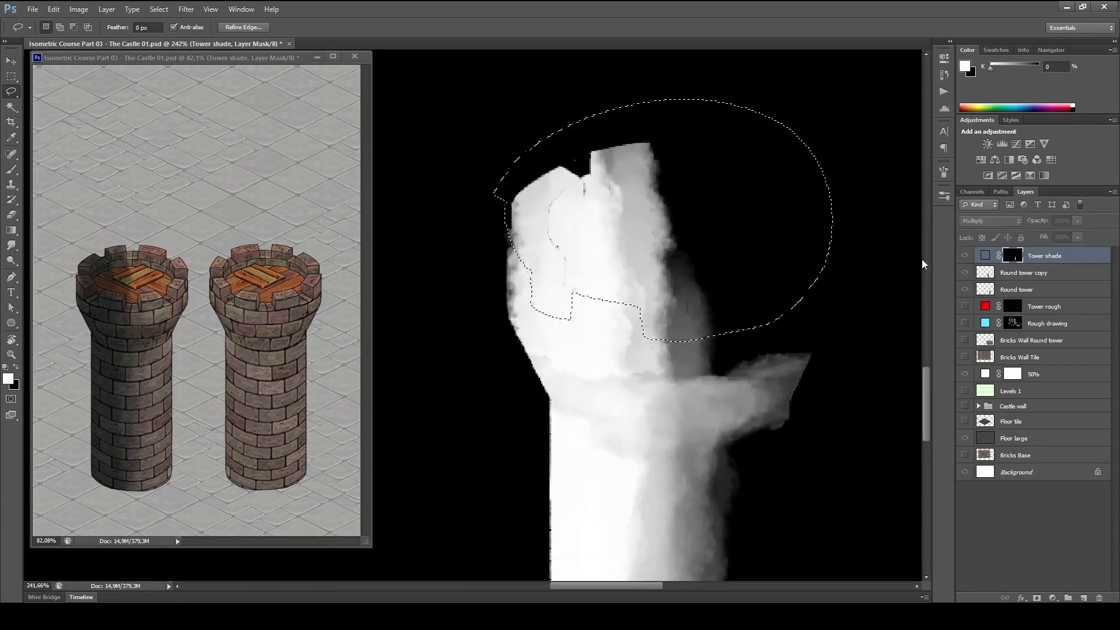
# - Return from the mask view to the artwork, clear the shading inside the lassoed tower top, and deselect
pyautogui.keyDown('alt'); pyautogui.click(1014, 258); pyautogui.keyUp('alt')
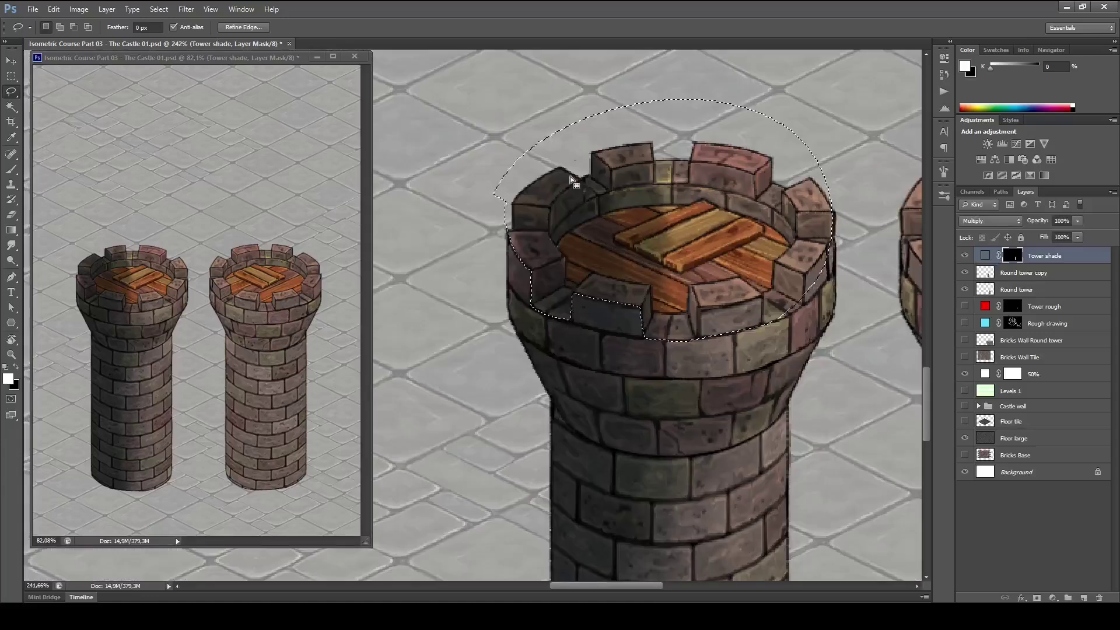
pyautogui.press('Delete')
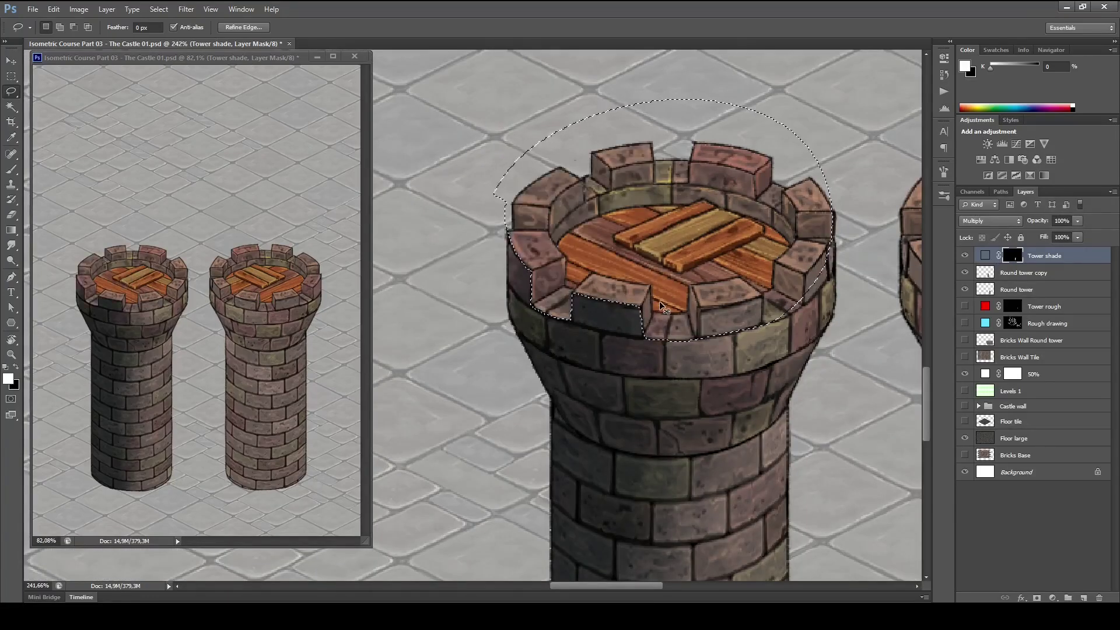
pyautogui.hotkey('ctrl', 'd')
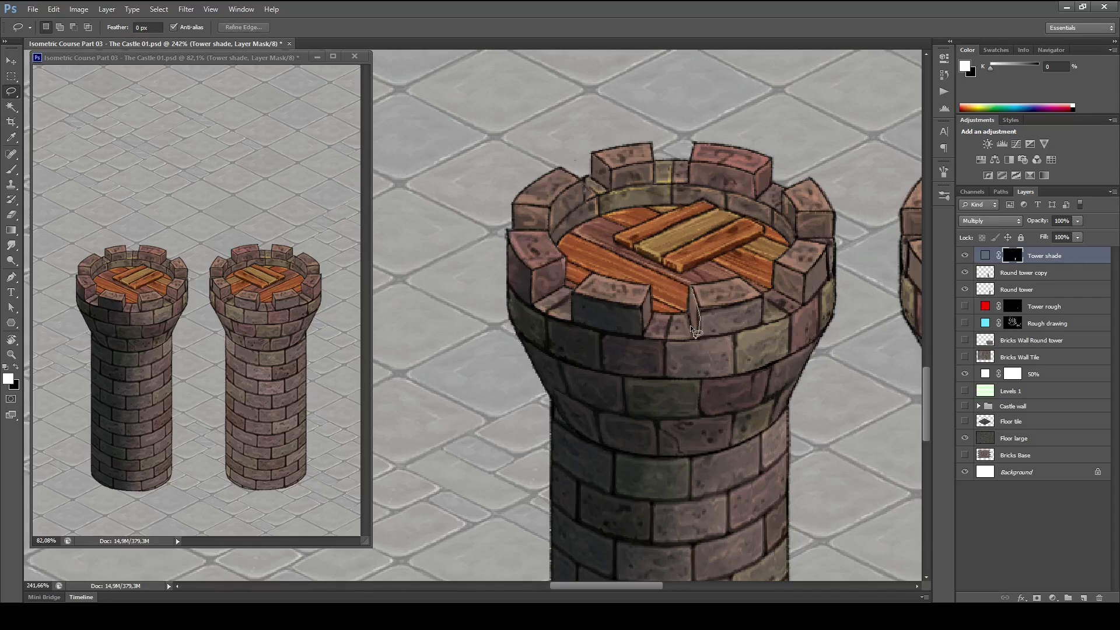
# - Lasso the shadow-side faces of the tower copy's battlements around the crown as one combined selection
pyautogui.moveTo(688, 289); pyautogui.dragTo(690, 289)
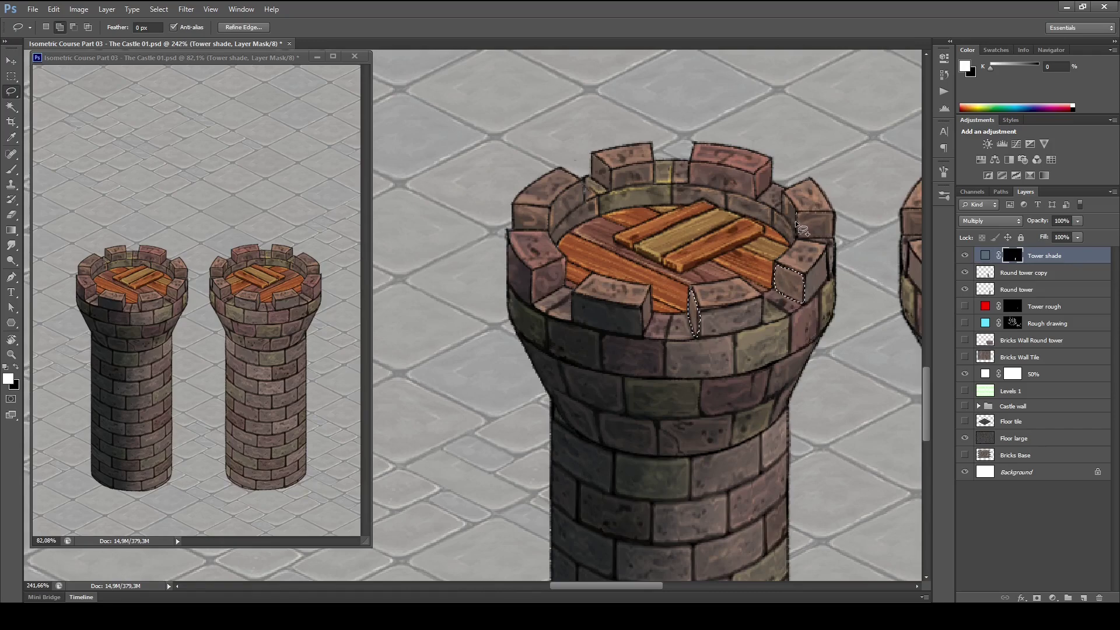
pyautogui.moveTo(812, 217); pyautogui.dragTo(813, 219)
pyautogui.moveTo(598, 173); pyautogui.dragTo(596, 175)
pyautogui.moveTo(513, 204)
pyautogui.mouseDown()
pyautogui.moveTo(546, 207)
pyautogui.moveTo(548, 230)
pyautogui.moveTo(515, 229)
pyautogui.mouseUp()
pyautogui.moveTo(564, 257)
pyautogui.mouseDown()
pyautogui.moveTo(533, 273)
pyautogui.moveTo(536, 302)
pyautogui.mouseUp()
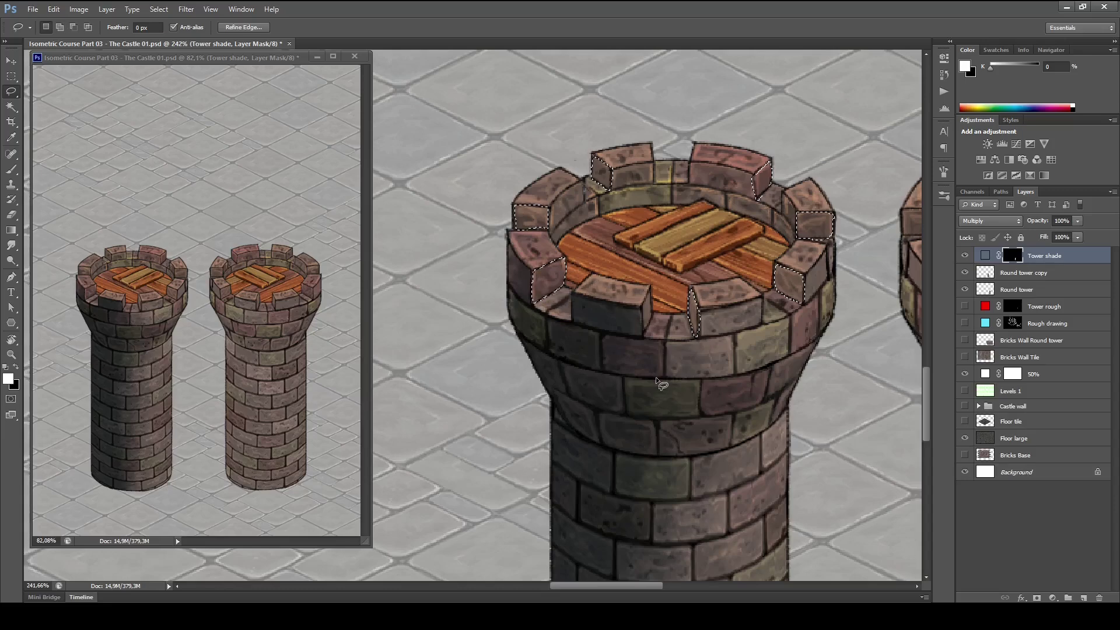
# - Hide the selection outline and shade the selected battlement faces with a 35 px brush at 31% opacity
pyautogui.hotkey('ctrl', 'd')
pyautogui.press('b')
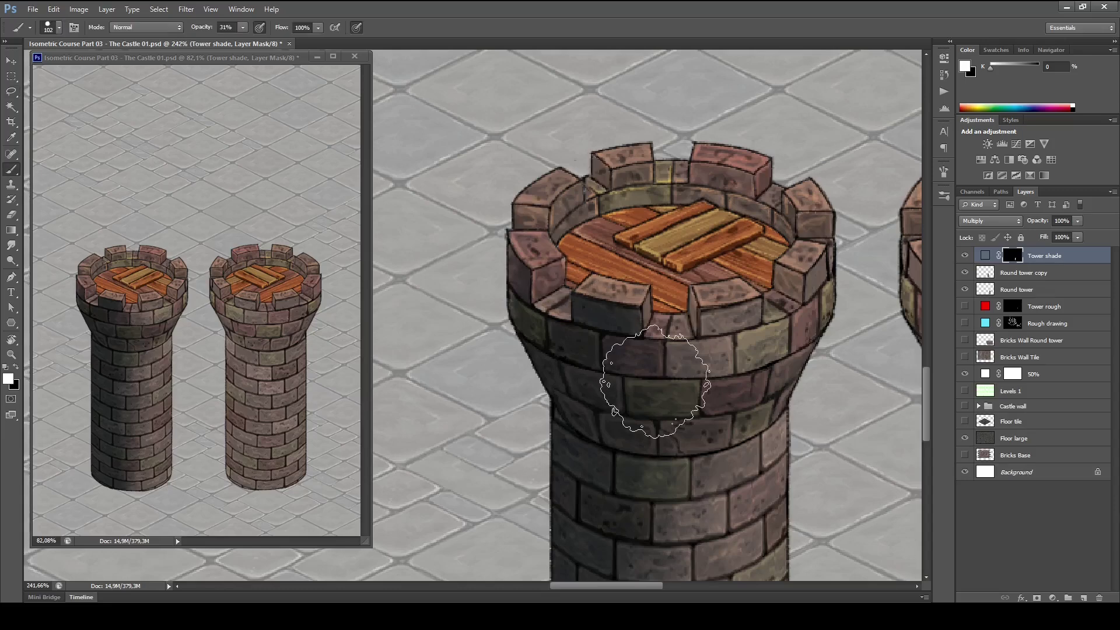
pyautogui.press('[')
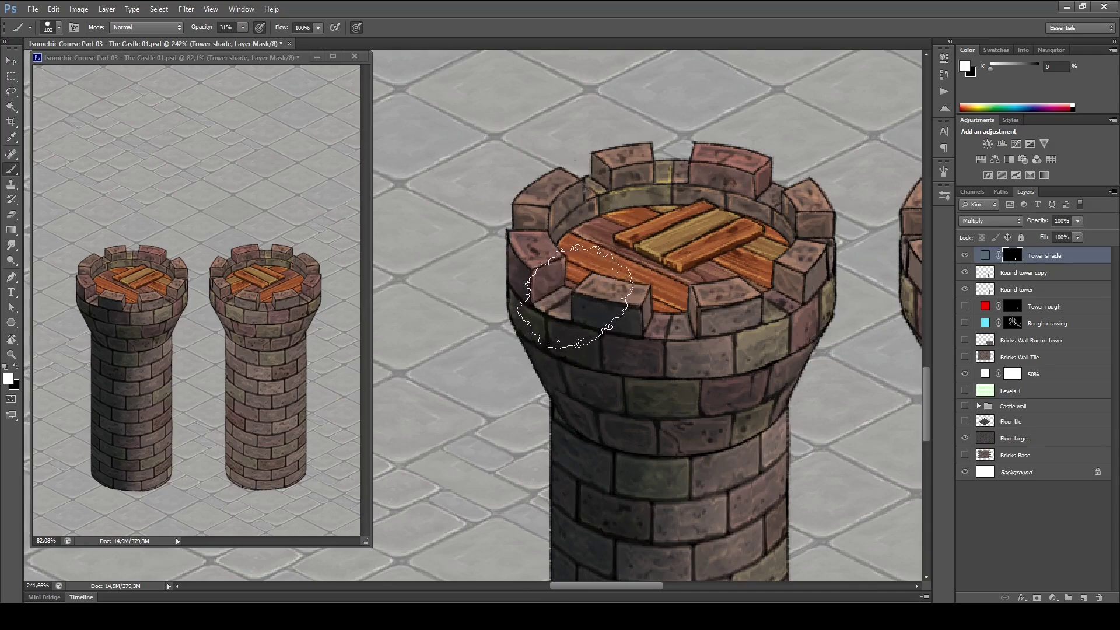
pyautogui.press('[')
pyautogui.press('[')
pyautogui.press('[')
pyautogui.press('[')
pyautogui.press('[')
pyautogui.press('[')
pyautogui.press('[')
pyautogui.press('[')
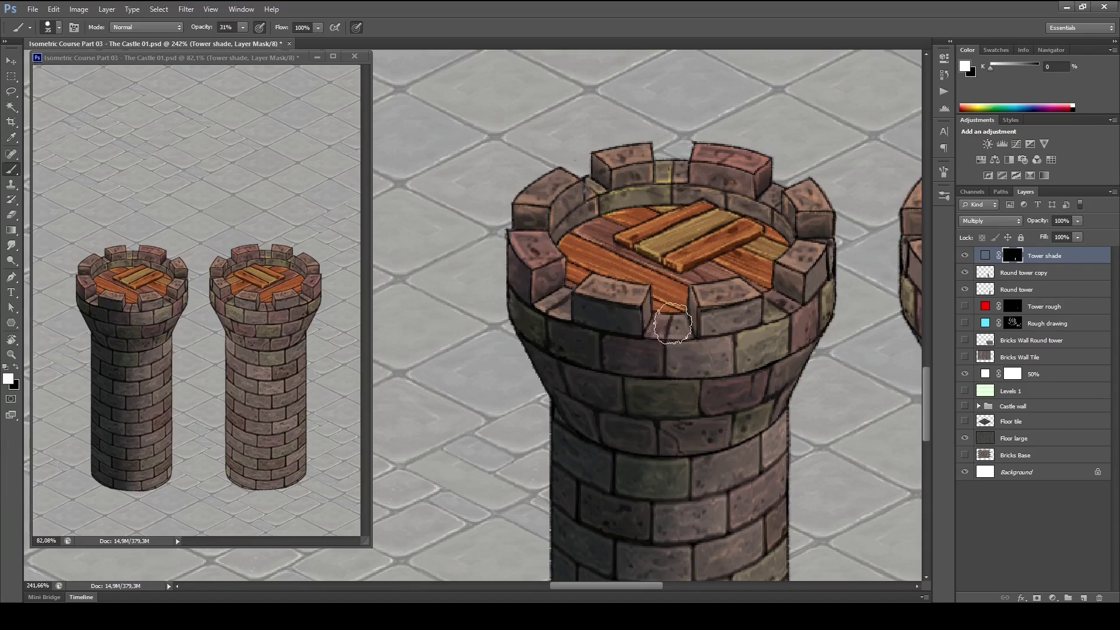
# - Add the front battlement's narrow side face to the selection and deepen the battlement shading with a 48 px brush at 32% opacity
pyautogui.press('l')
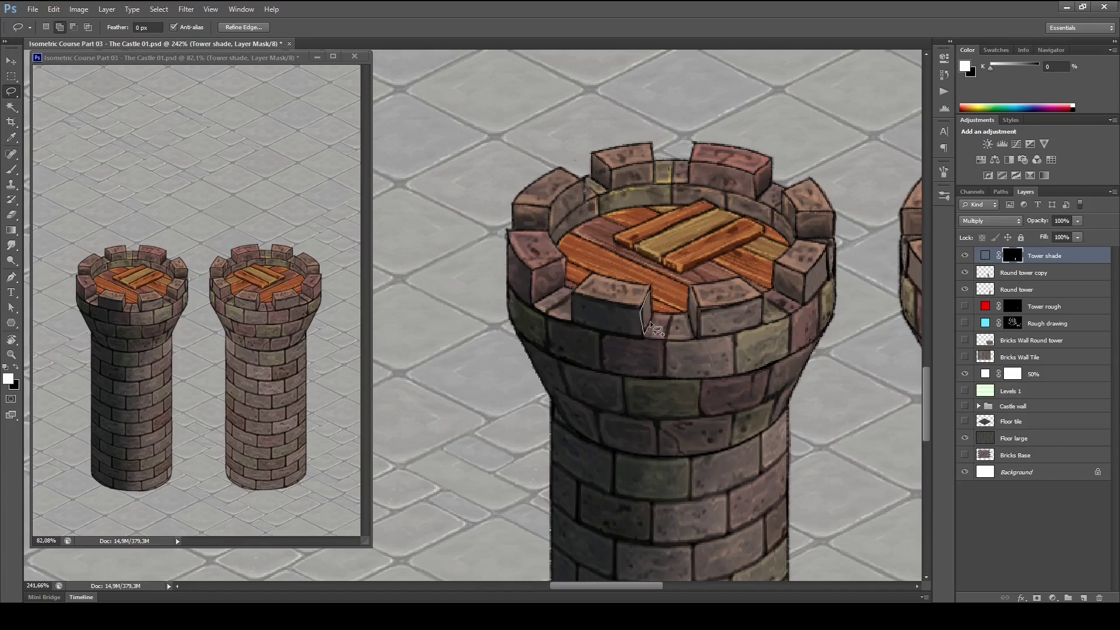
pyautogui.moveTo(653, 302); pyautogui.dragTo(650, 293)
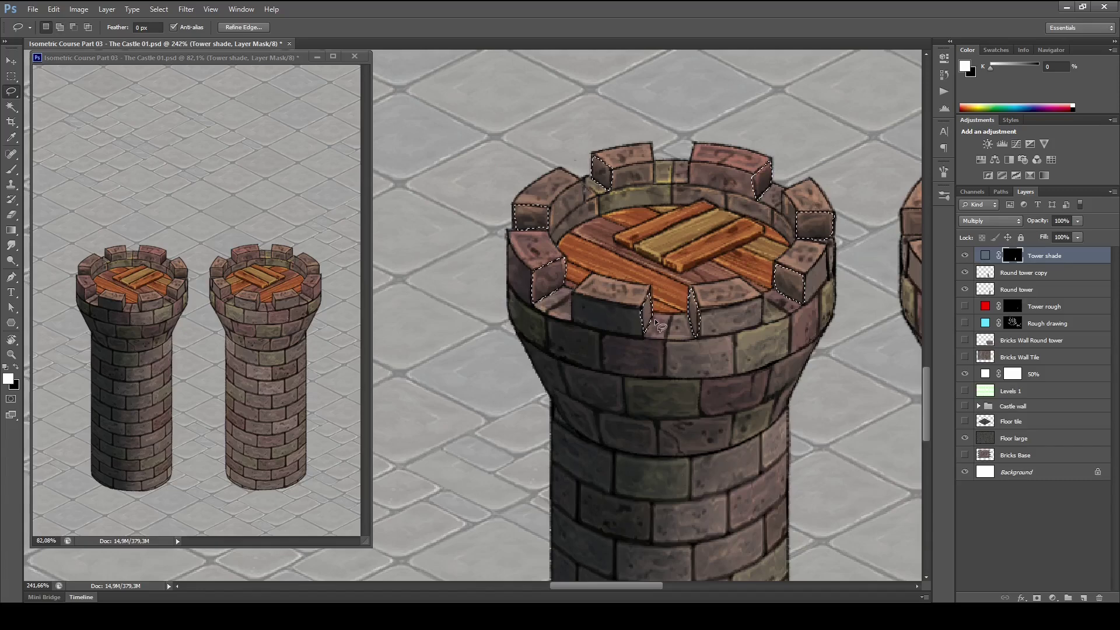
pyautogui.press('b')
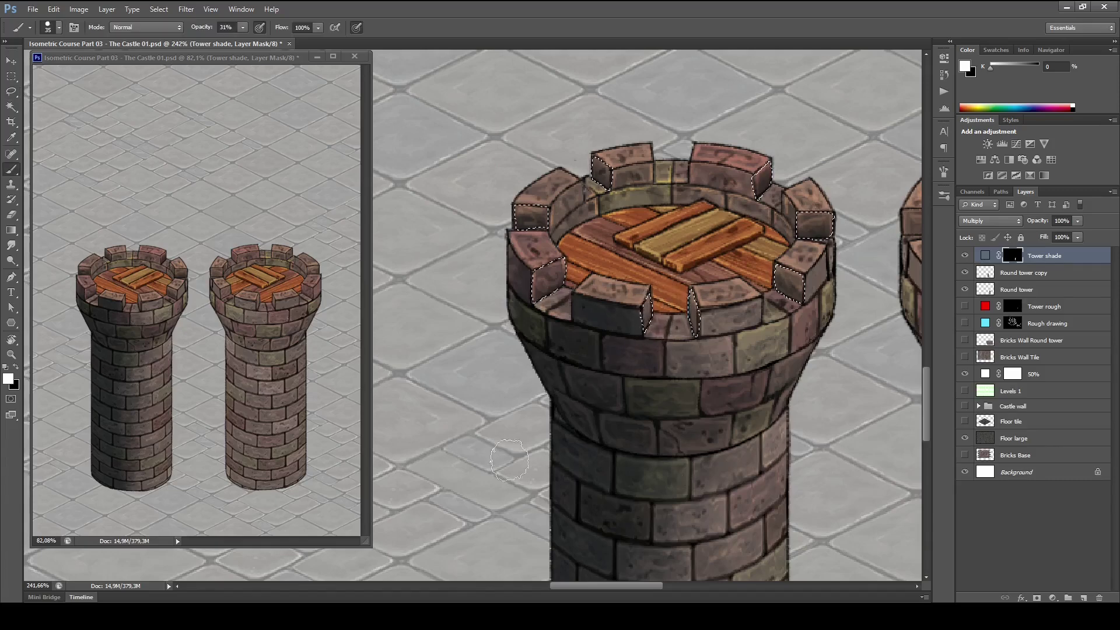
pyautogui.hotkey('ctrl', 'h')
pyautogui.keyDown('alt'); pyautogui.rightClick(814, 280); pyautogui.keyUp('alt')
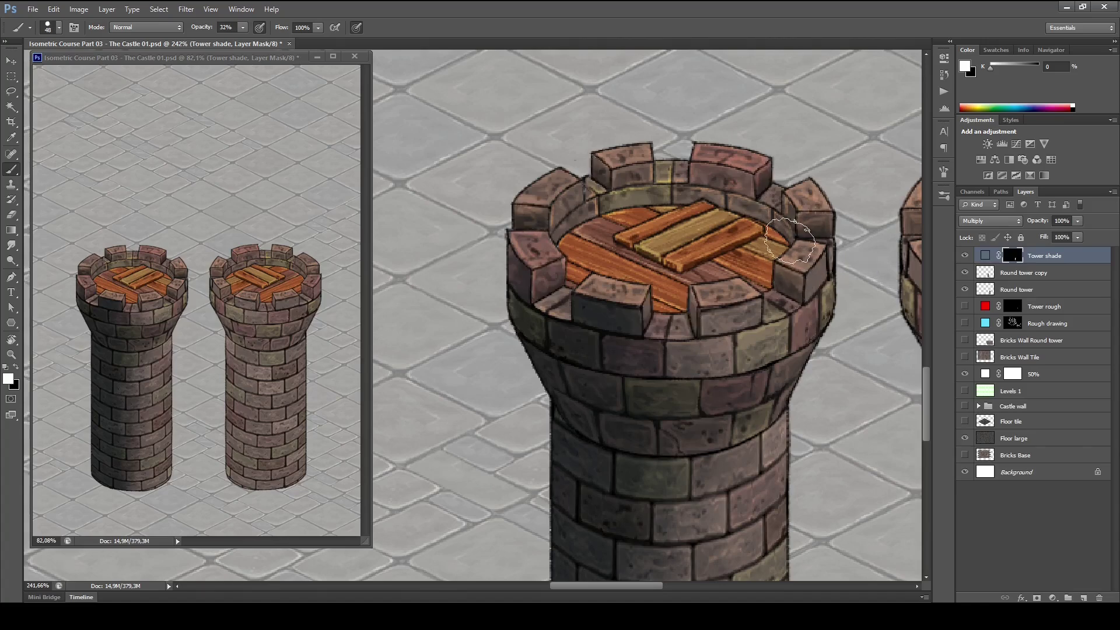
pyautogui.moveTo(781, 244)
pyautogui.mouseDown()
pyautogui.moveTo(816, 232)
pyautogui.moveTo(810, 240)
pyautogui.mouseUp()
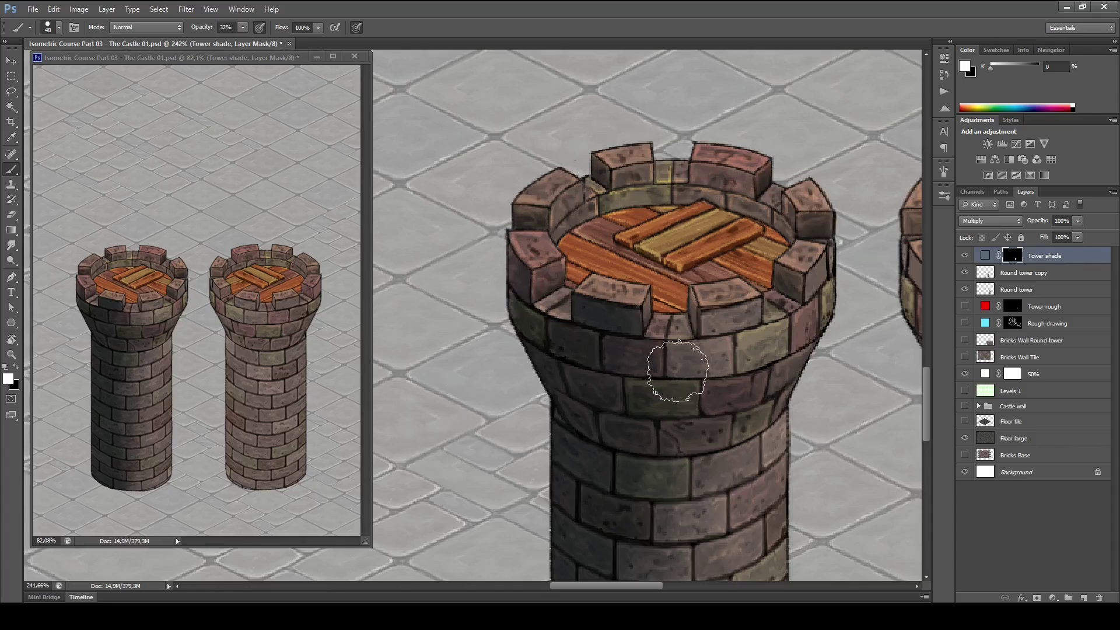
pyautogui.moveTo(808, 410)
pyautogui.mouseDown()
pyautogui.moveTo(792, 380)
pyautogui.moveTo(795, 310)
pyautogui.mouseUp()
# - Lasso the inner wall of the tower copy's crown, following the back battlements and the edge of the wooden floor
pyautogui.moveTo(705, 247); pyautogui.dragTo(773, 458)
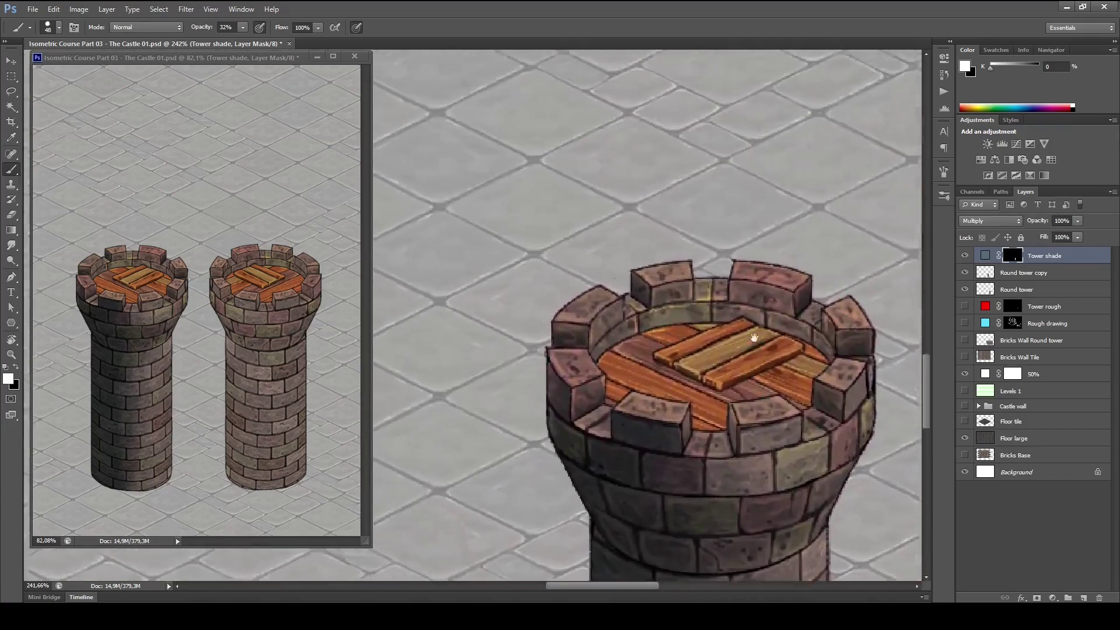
pyautogui.moveTo(757, 338); pyautogui.dragTo(775, 366)
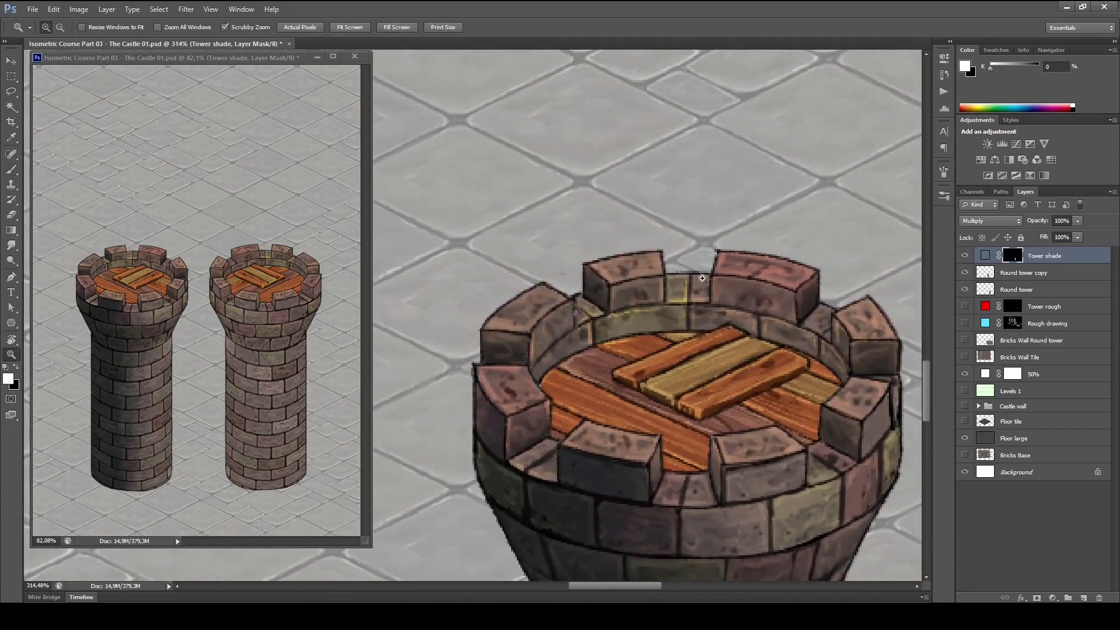
pyautogui.press('l')
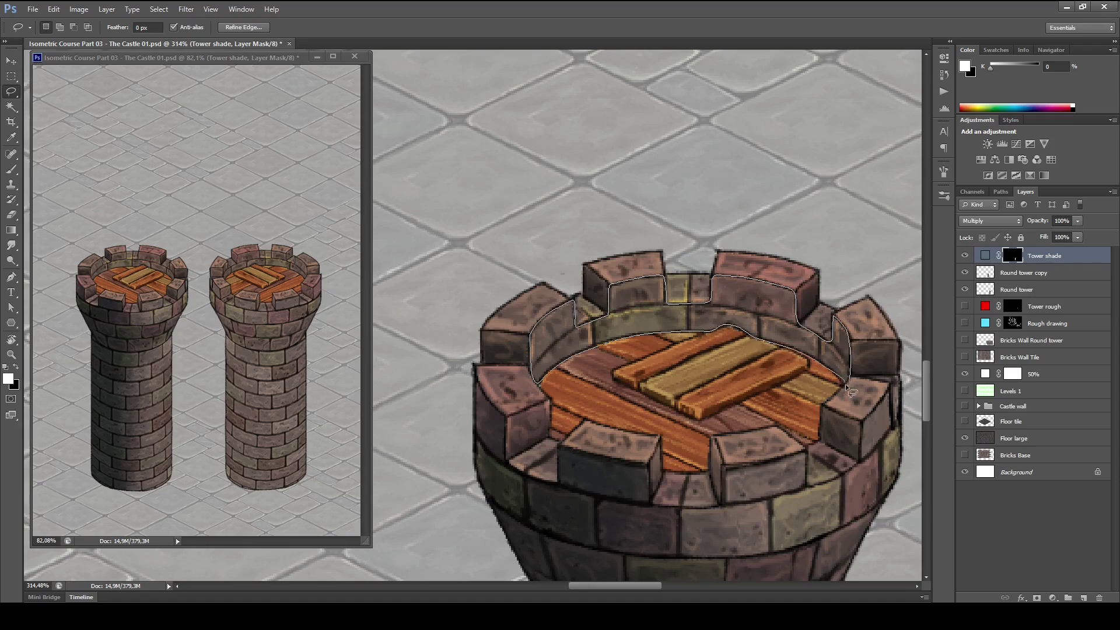
pyautogui.moveTo(846, 385)
pyautogui.mouseDown()
pyautogui.moveTo(695, 251)
pyautogui.moveTo(652, 177)
pyautogui.mouseUp()
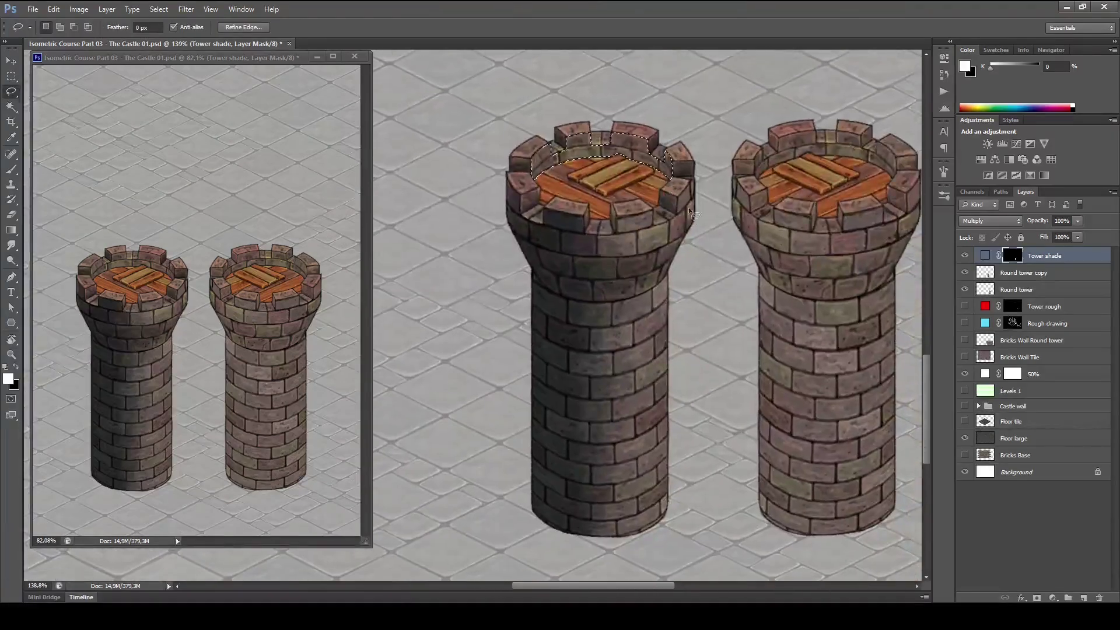
# - Hide the selection outline and darken the crown's inner wall with the 48 px brush at 32% opacity
pyautogui.moveTo(689, 234); pyautogui.dragTo(685, 240)
pyautogui.moveTo(693, 263); pyautogui.dragTo(728, 302)
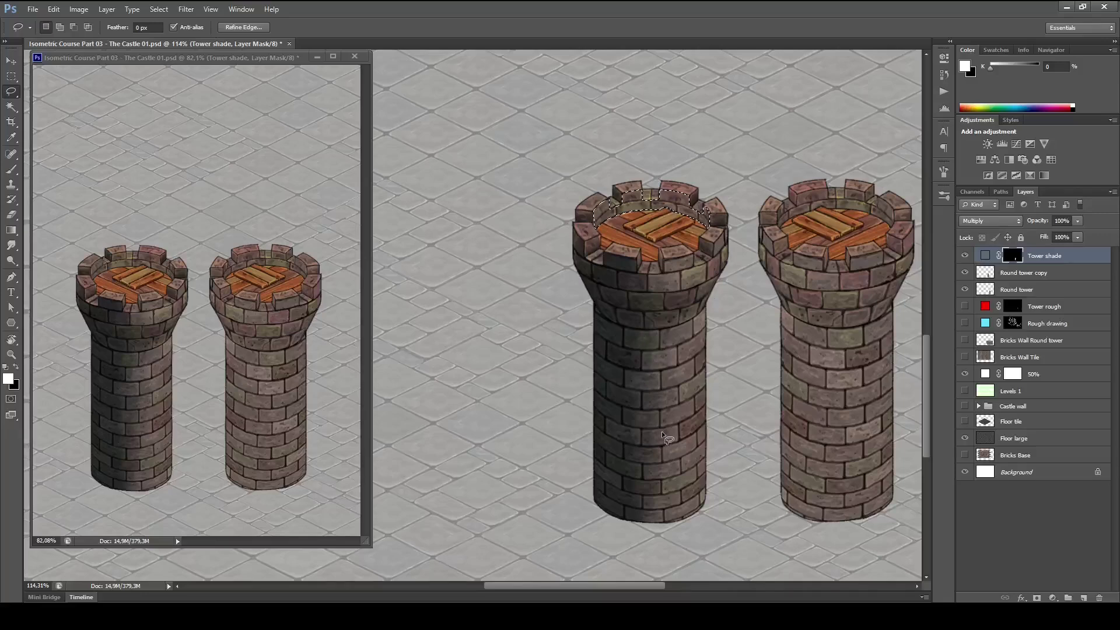
pyautogui.press('b')
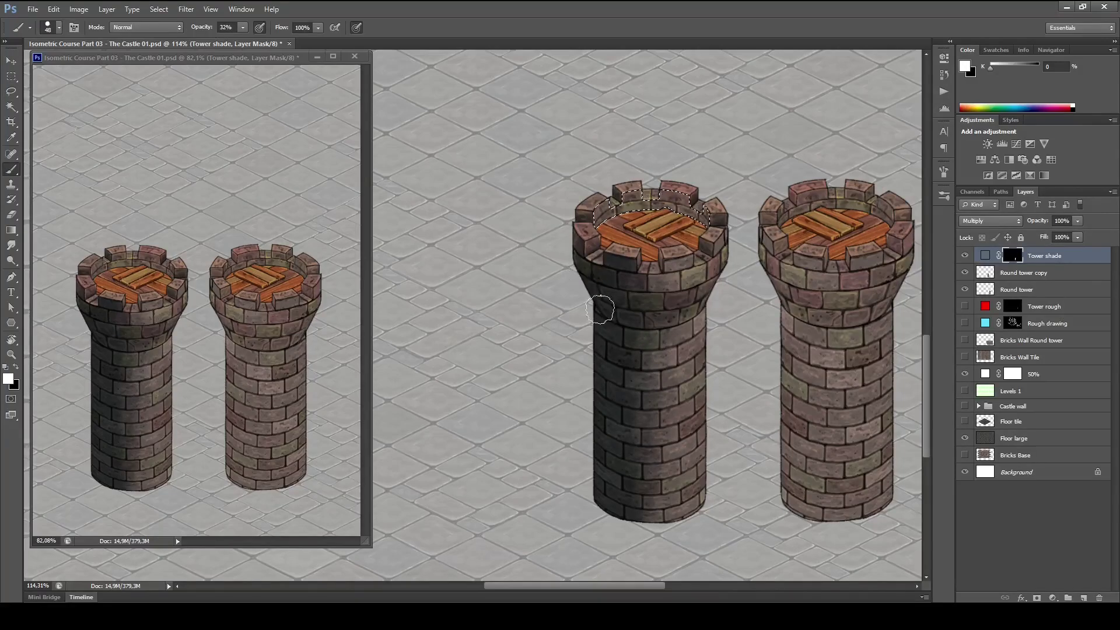
pyautogui.hotkey('ctrl', 'h')
pyautogui.moveTo(707, 199)
pyautogui.mouseDown()
pyautogui.moveTo(689, 215)
pyautogui.moveTo(672, 205)
pyautogui.mouseUp()
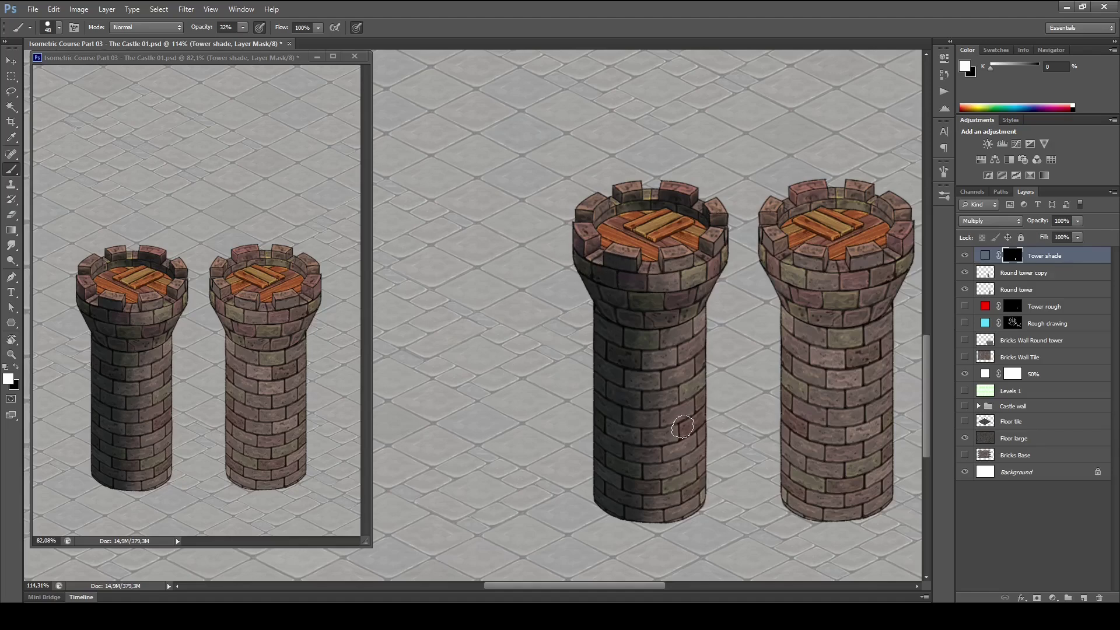
# - Paint a soft shadow over the back of the tower copy's wooden floor with a 30 px brush at 32% opacity
pyautogui.scroll(4, 686, 299)
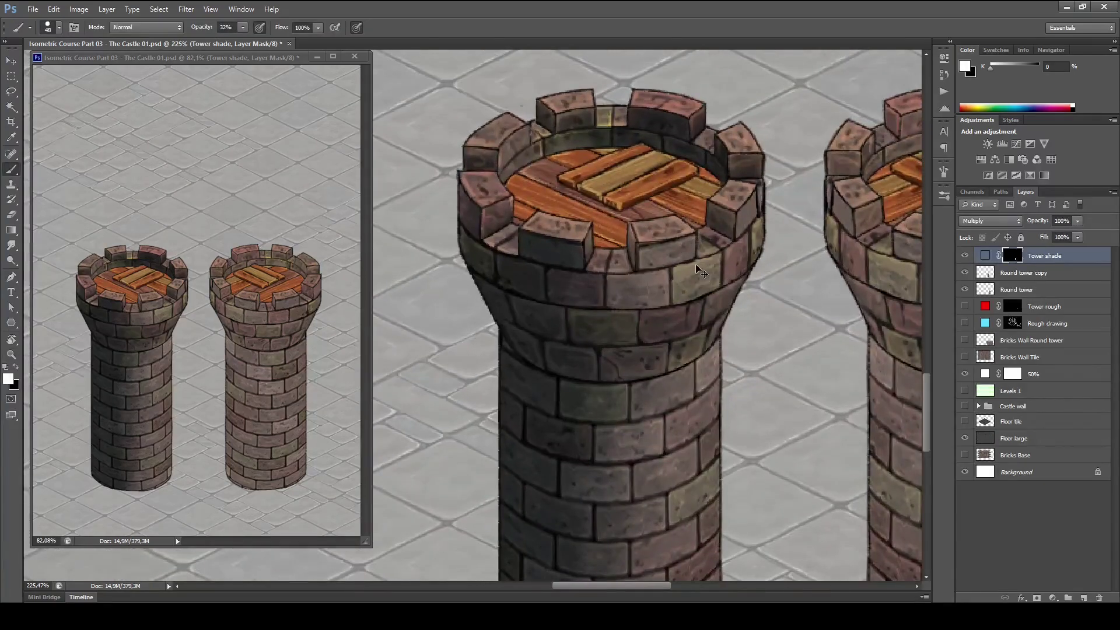
pyautogui.press('[')
pyautogui.press('[')
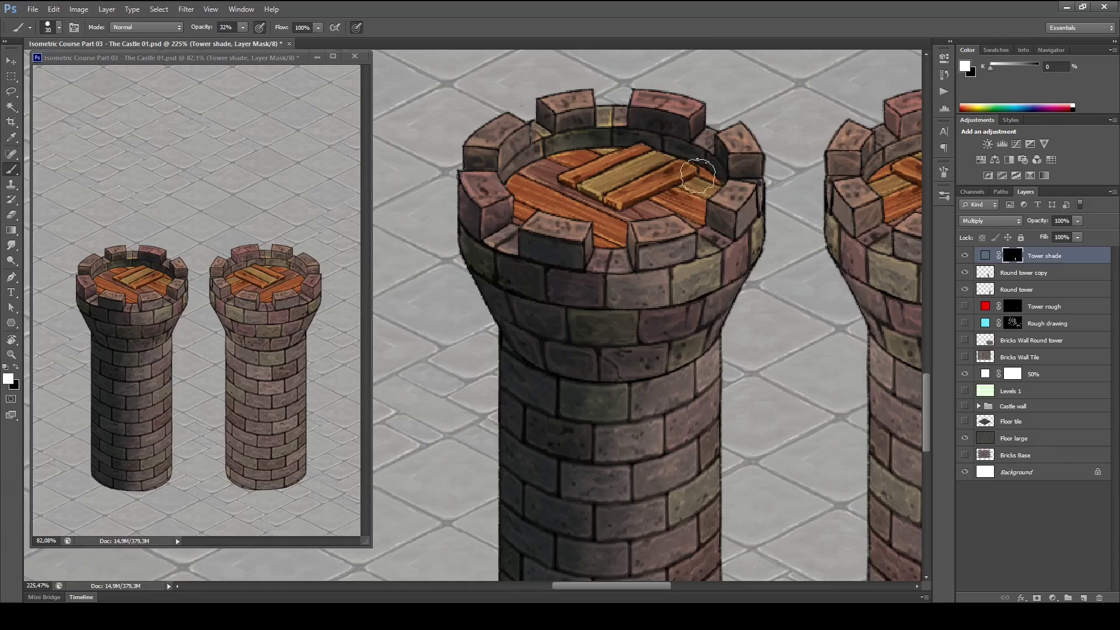
pyautogui.moveTo(679, 163)
pyautogui.mouseDown()
pyautogui.moveTo(714, 184)
pyautogui.moveTo(605, 179)
pyautogui.moveTo(703, 183)
pyautogui.moveTo(569, 157)
pyautogui.moveTo(700, 176)
pyautogui.moveTo(584, 152)
pyautogui.moveTo(646, 160)
pyautogui.moveTo(635, 152)
pyautogui.moveTo(720, 194)
pyautogui.moveTo(615, 178)
pyautogui.moveTo(670, 195)
pyautogui.moveTo(583, 161)
pyautogui.moveTo(687, 173)
pyautogui.moveTo(569, 162)
pyautogui.moveTo(701, 187)
pyautogui.moveTo(687, 168)
pyautogui.moveTo(714, 182)
pyautogui.moveTo(683, 161)
pyautogui.moveTo(654, 155)
pyautogui.moveTo(742, 226)
pyautogui.moveTo(709, 183)
pyautogui.moveTo(651, 147)
pyautogui.moveTo(595, 150)
pyautogui.moveTo(636, 150)
pyautogui.moveTo(614, 182)
pyautogui.mouseUp()
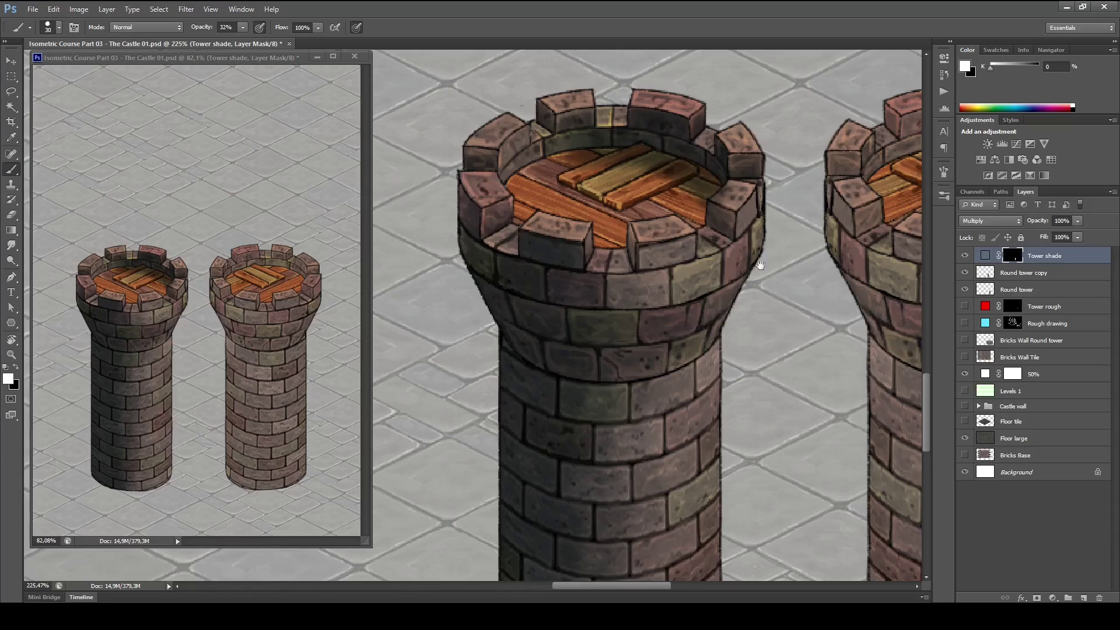
pyautogui.moveTo(761, 265)
pyautogui.mouseDown()
pyautogui.moveTo(682, 287)
pyautogui.moveTo(764, 437)
pyautogui.moveTo(667, 430)
pyautogui.moveTo(740, 480)
pyautogui.mouseUp()
pyautogui.press('x')
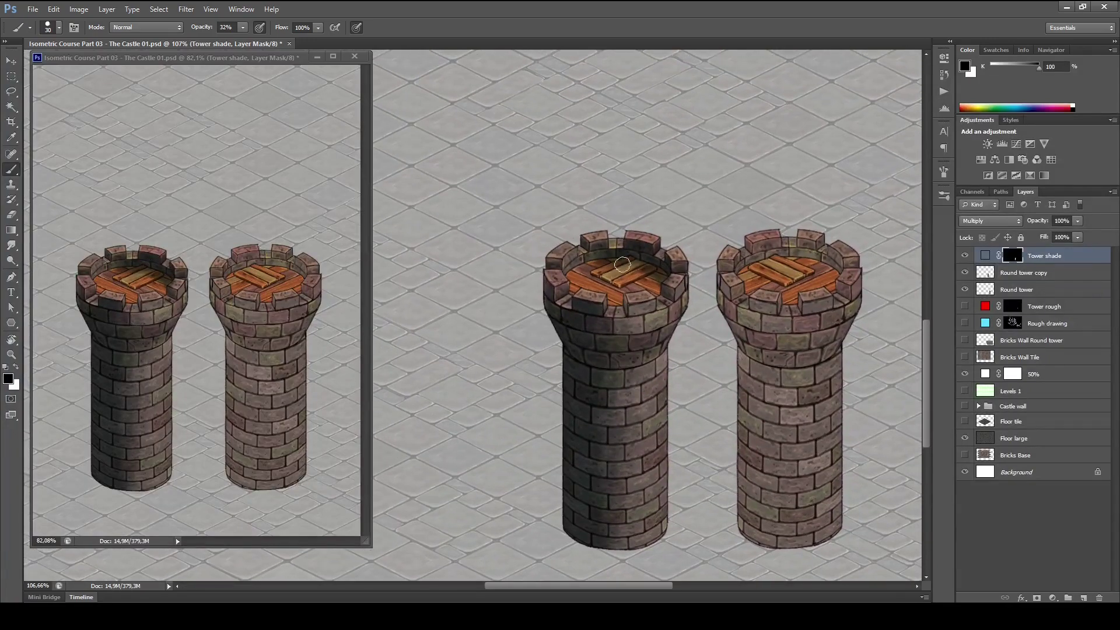
# - Compare the tower copy with and without its Tower shade layer, leaving the layer visible
pyautogui.moveTo(836, 374)
pyautogui.mouseDown()
pyautogui.moveTo(709, 295)
pyautogui.moveTo(727, 281)
pyautogui.mouseUp()
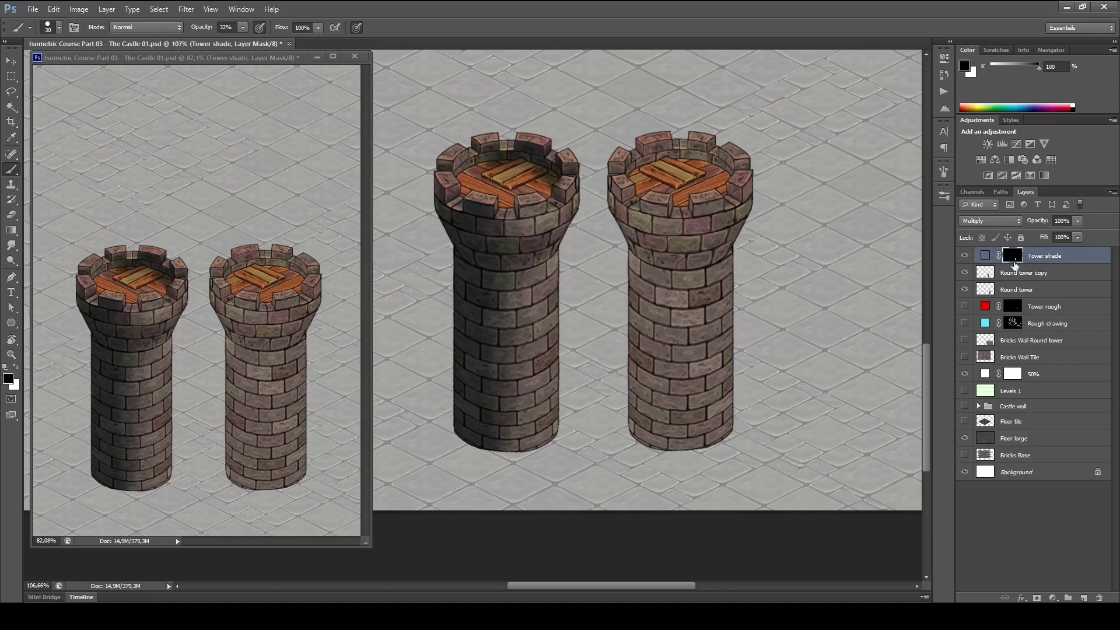
pyautogui.click(966, 274)
pyautogui.click(1039, 257)
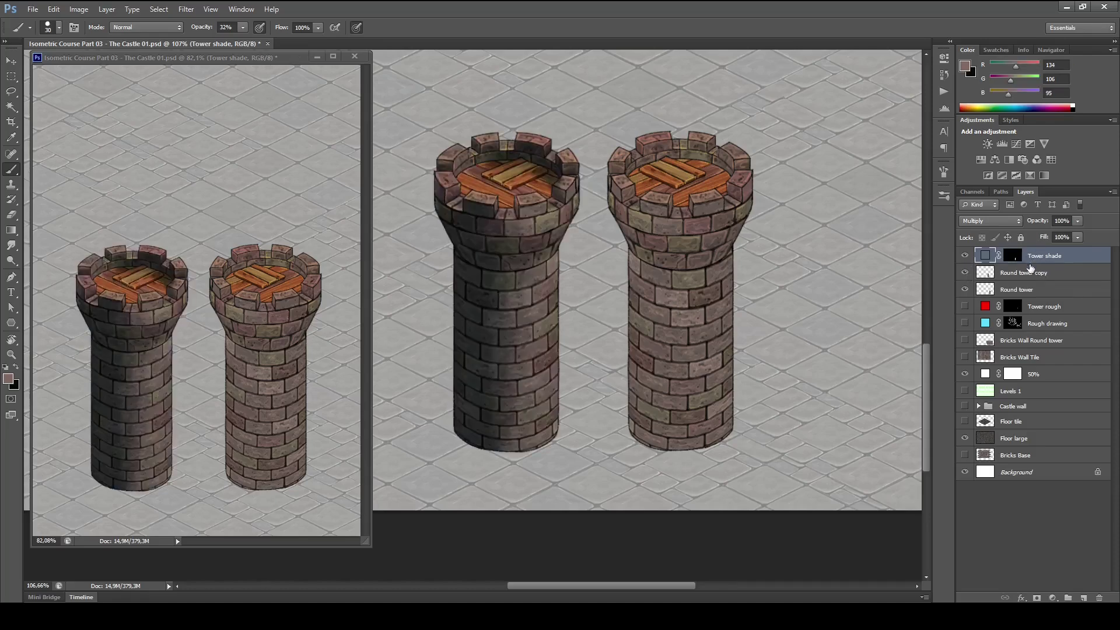
pyautogui.click(965, 256)
pyautogui.click(966, 256)
pyautogui.click(966, 257)
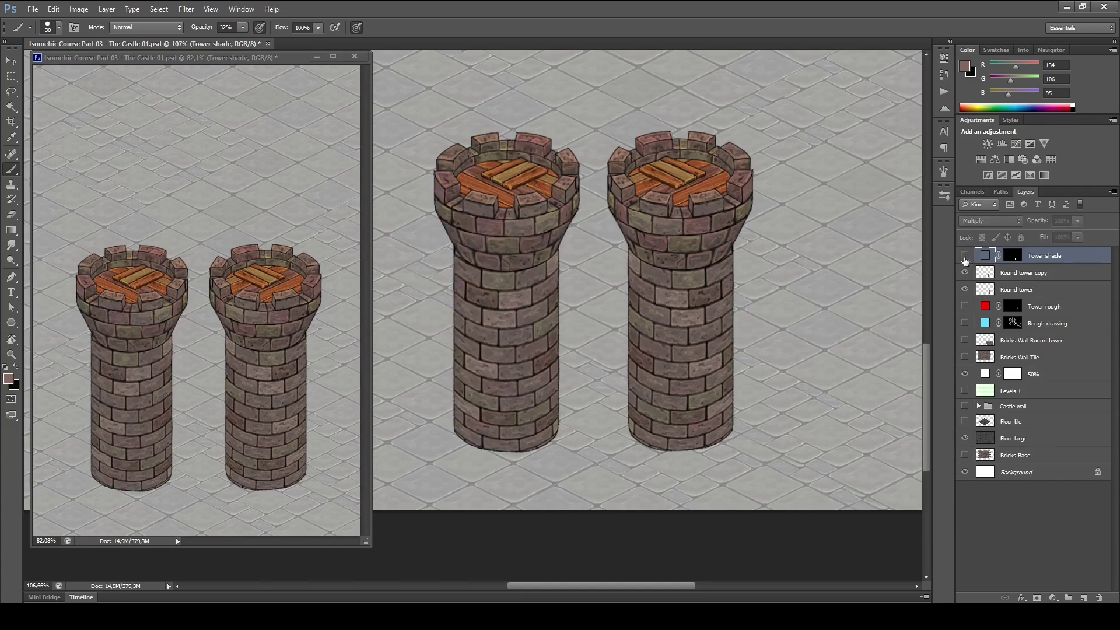
pyautogui.click(965, 256)
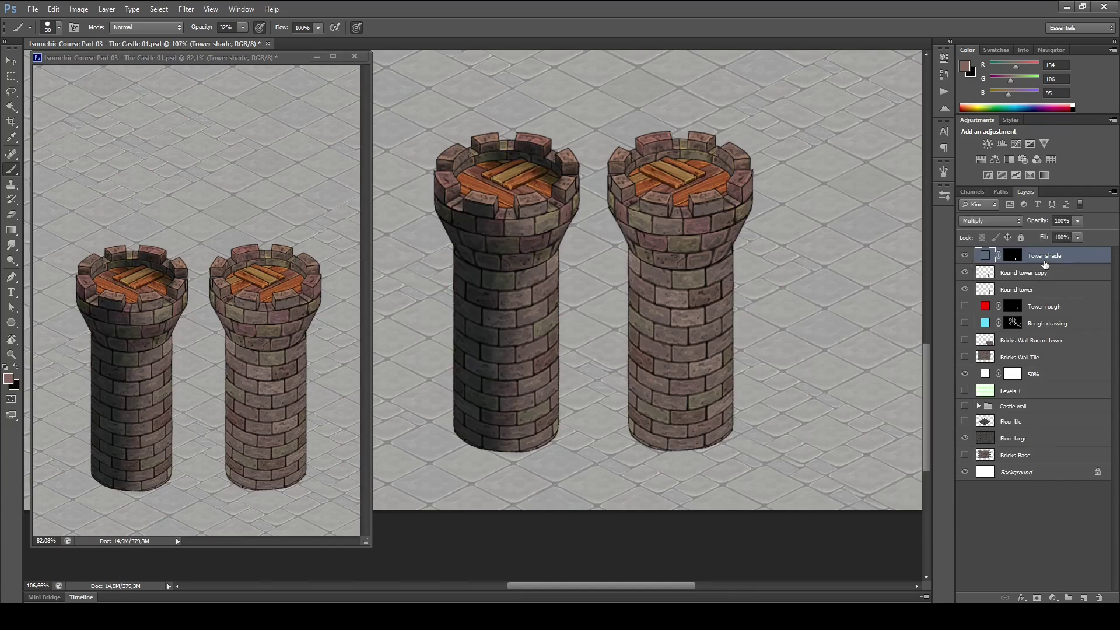
# - Duplicate the Tower shade layer directly above Round tower and clear the duplicate's mask to black
pyautogui.moveTo(1056, 261); pyautogui.dragTo(1009, 288)
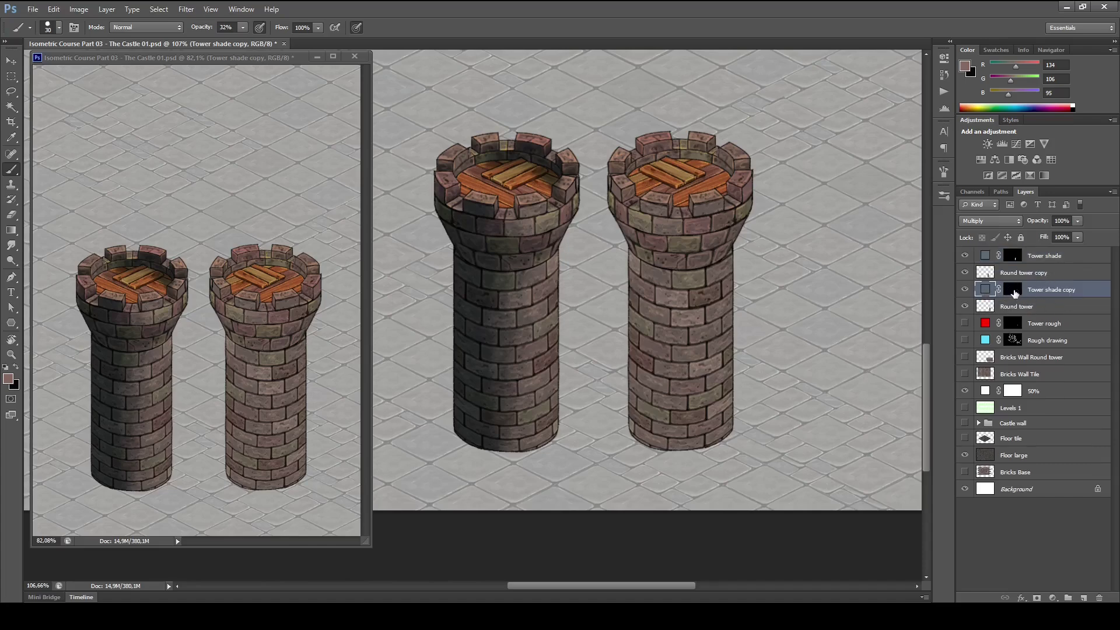
pyautogui.click(1013, 291)
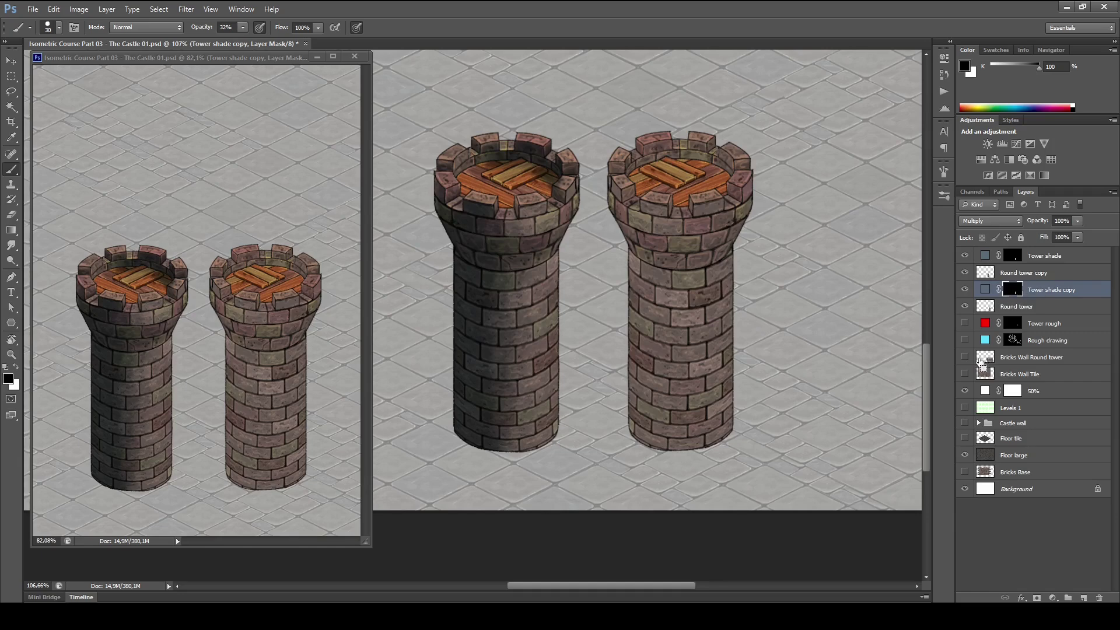
pyautogui.press('x')
pyautogui.keyDown('alt'); pyautogui.click(1011, 291); pyautogui.keyUp('alt')
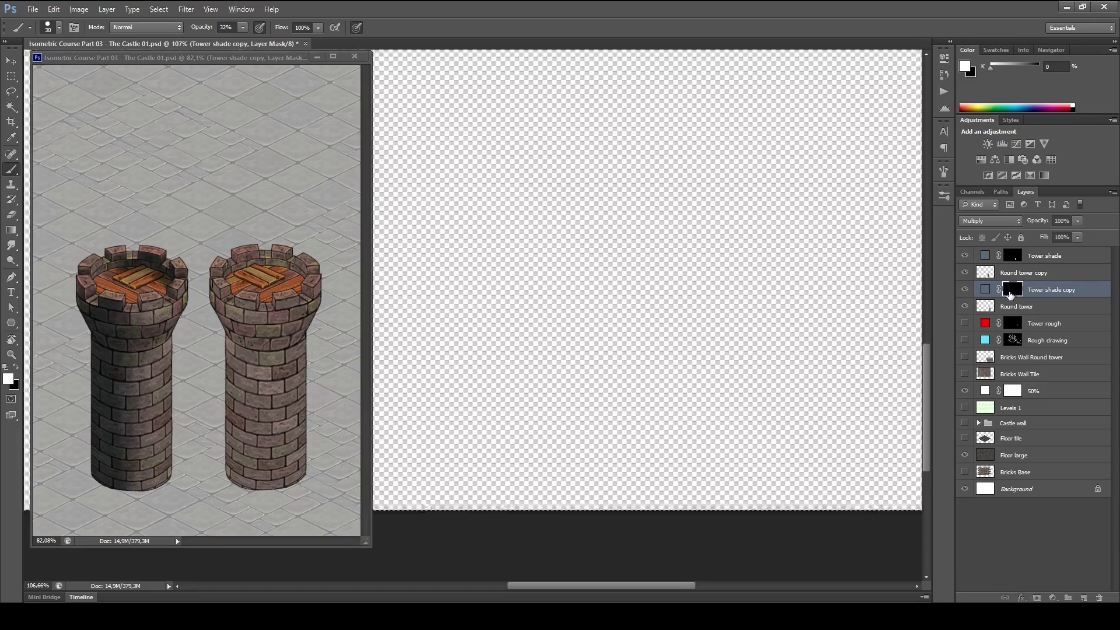
pyautogui.keyDown('alt'); pyautogui.click(1011, 291); pyautogui.keyUp('alt')
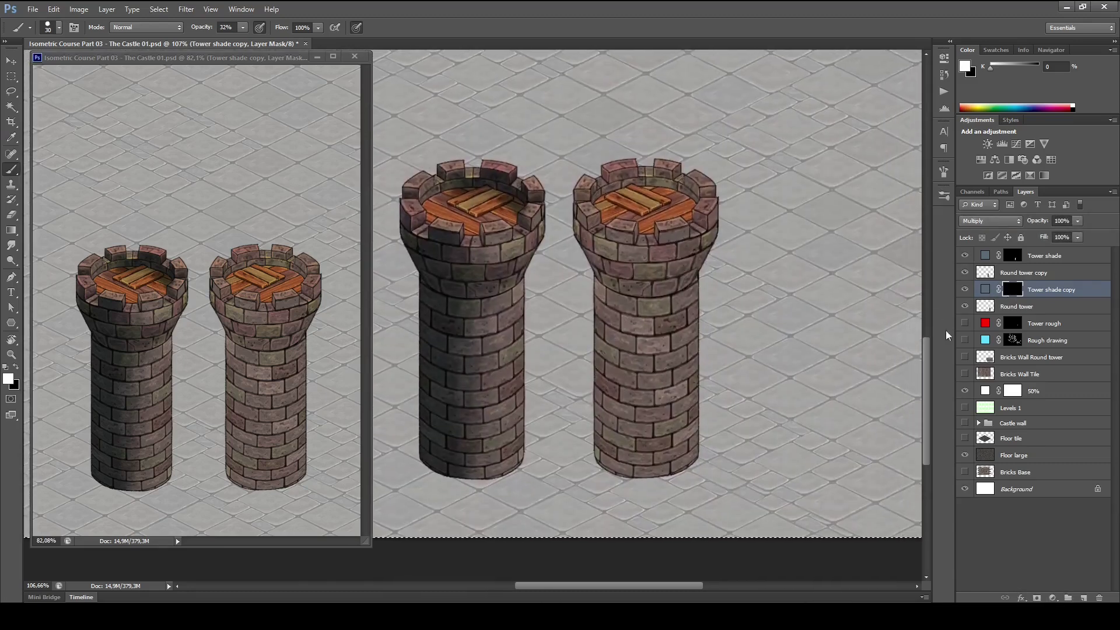
# - Load Round tower's outline as a selection and paint soft shadow over its body and beneath the crown at 31% opacity
pyautogui.keyDown('ctrl'); pyautogui.click(993, 312); pyautogui.keyUp('ctrl')
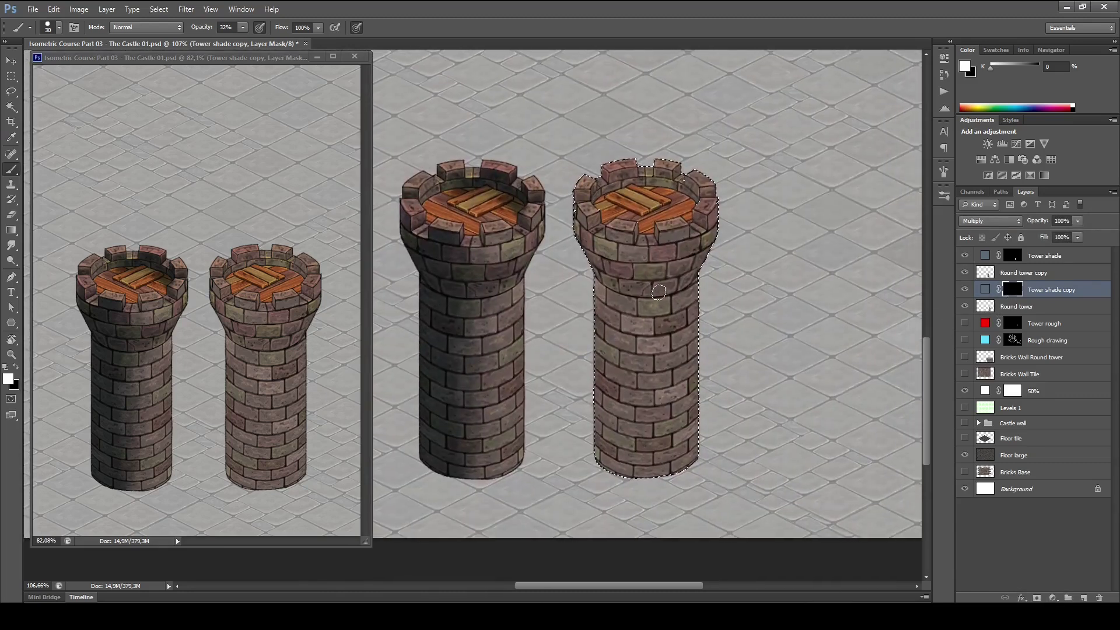
pyautogui.moveTo(659, 294); pyautogui.dragTo(706, 313)
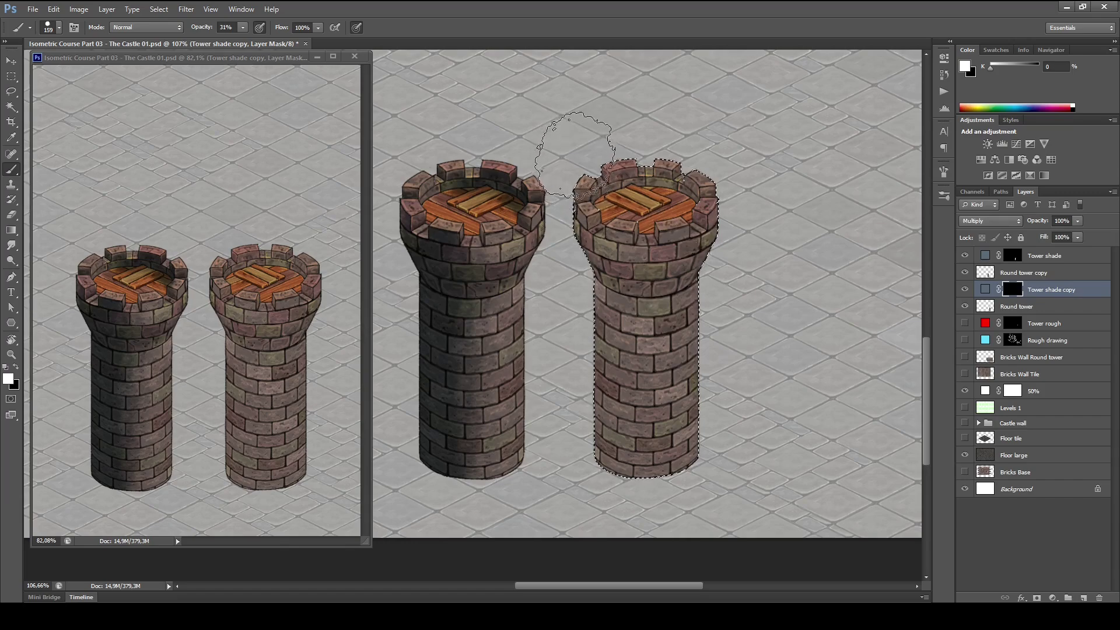
pyautogui.moveTo(573, 147); pyautogui.dragTo(584, 442)
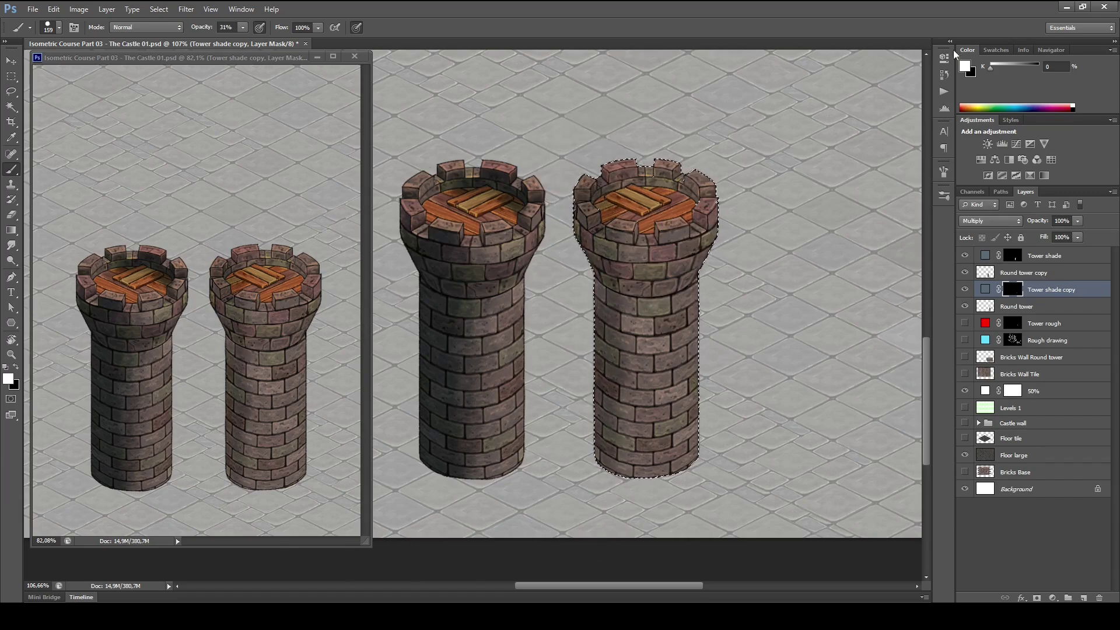
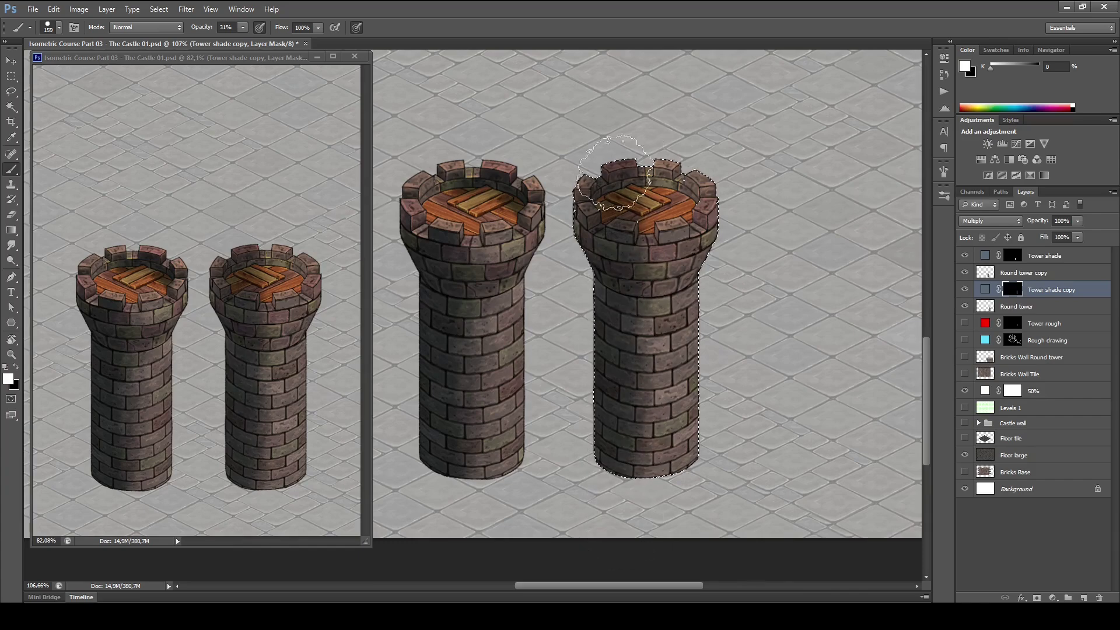
pyautogui.press('[')
pyautogui.press('[')
pyautogui.press('[')
pyautogui.press('[')
pyautogui.press('[')
pyautogui.moveTo(647, 281); pyautogui.dragTo(703, 267)
# - Lasso the upper part of Round tower's crown, clear the shade there and deselect
pyautogui.scroll(5, 624, 187)
pyautogui.press('l')
pyautogui.moveTo(820, 213); pyautogui.dragTo(527, 254)
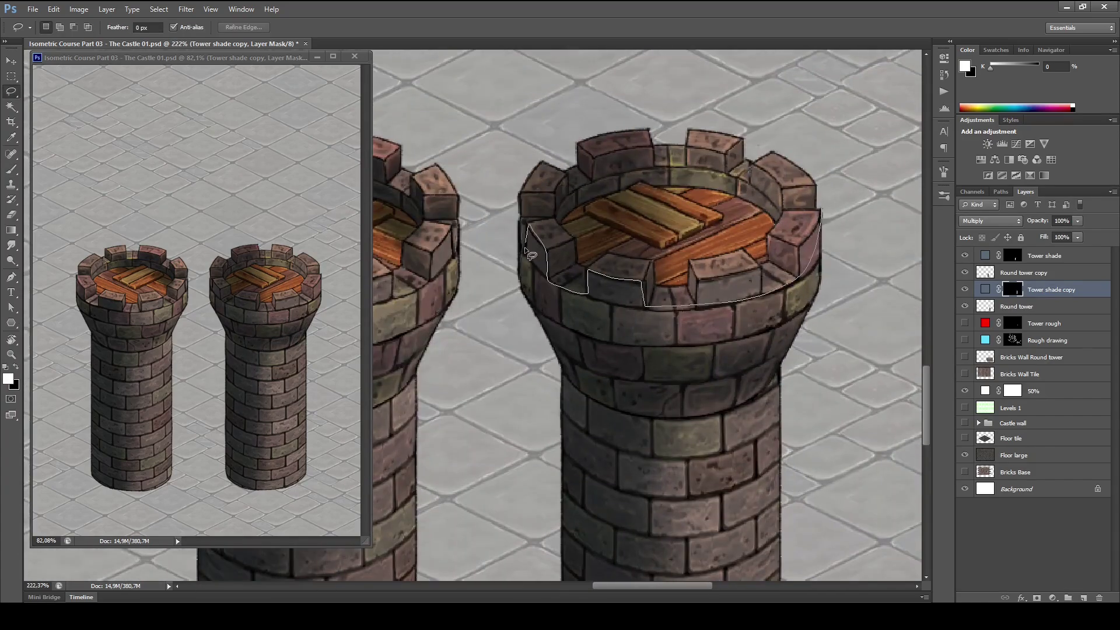
pyautogui.press('Delete')
pyautogui.hotkey('ctrl', 'd')
# - Select the side faces of Round tower's merlons, darken them with a smaller brush and deselect
pyautogui.press('b')
pyautogui.press('l')
pyautogui.moveTo(690, 264); pyautogui.dragTo(693, 264)
pyautogui.moveTo(782, 186); pyautogui.dragTo(784, 188)
pyautogui.moveTo(522, 192); pyautogui.dragTo(523, 194)
pyautogui.moveTo(653, 263); pyautogui.dragTo(651, 265)
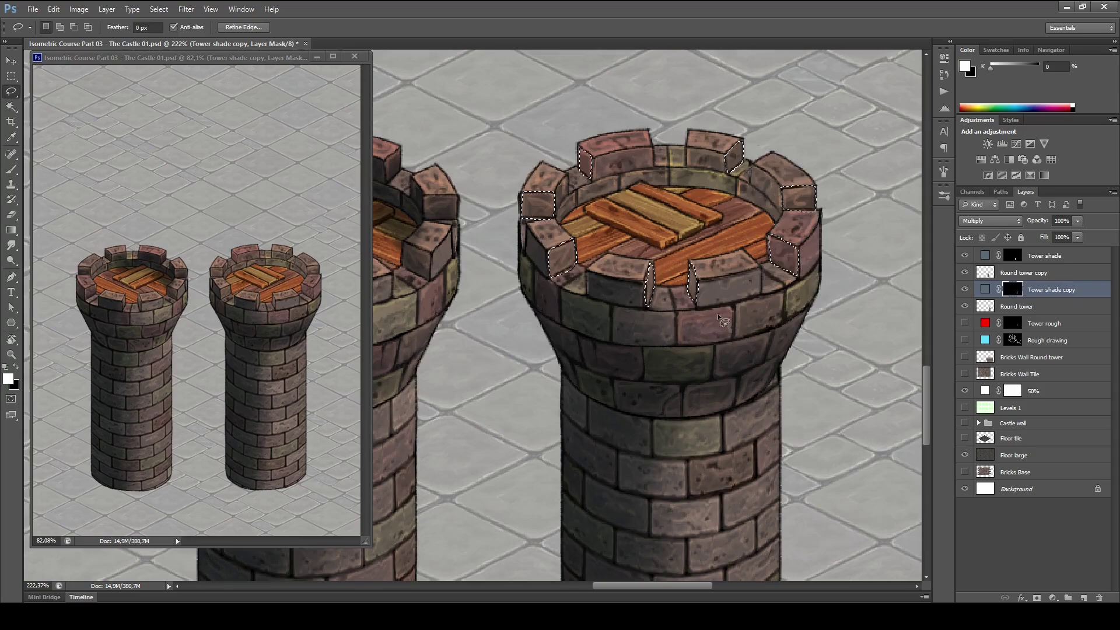
pyautogui.press('b')
pyautogui.press('[')
pyautogui.press('[')
pyautogui.press('[')
pyautogui.press('[')
pyautogui.press('[')
pyautogui.press('[')
pyautogui.moveTo(739, 145); pyautogui.dragTo(731, 168)
pyautogui.hotkey('ctrl', 'd')
# - Lasso the inside of Round tower's crown and shade the inner wall with a 35 px brush at 31% opacity
pyautogui.press('l')
pyautogui.moveTo(773, 231)
pyautogui.mouseDown()
pyautogui.moveTo(551, 189)
pyautogui.moveTo(601, 225)
pyautogui.mouseUp()
pyautogui.press('b')
pyautogui.moveTo(796, 274); pyautogui.dragTo(771, 275)
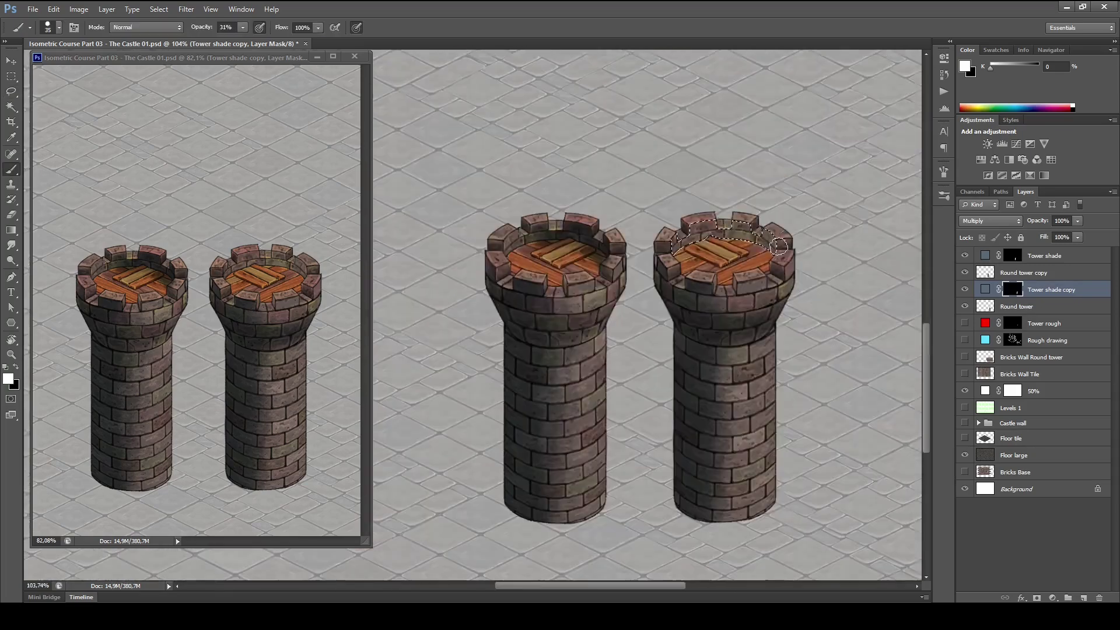
pyautogui.moveTo(752, 227); pyautogui.dragTo(784, 252)
pyautogui.moveTo(781, 272); pyautogui.dragTo(795, 273)
pyautogui.press('e')
pyautogui.scroll(-4, 590, 317)
pyautogui.scroll(3, 702, 316)
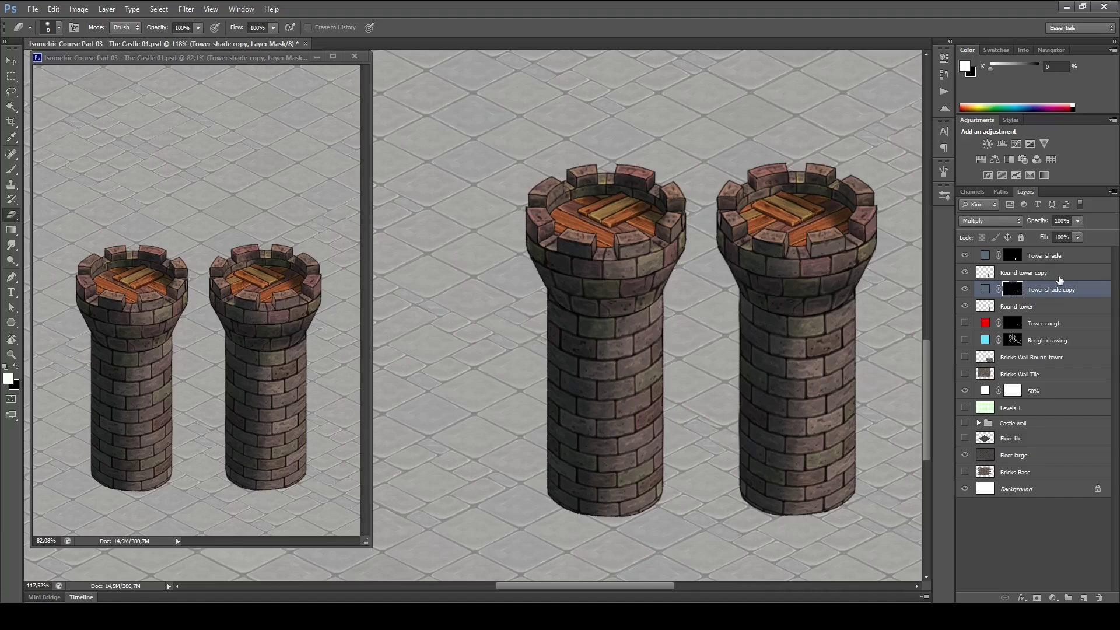
# - Add a sand-coloured (#d4c49e) solid colour fill above Tower shade, masked to Round tower copy's outline, and blend it as Overlay
pyautogui.click(1069, 259)
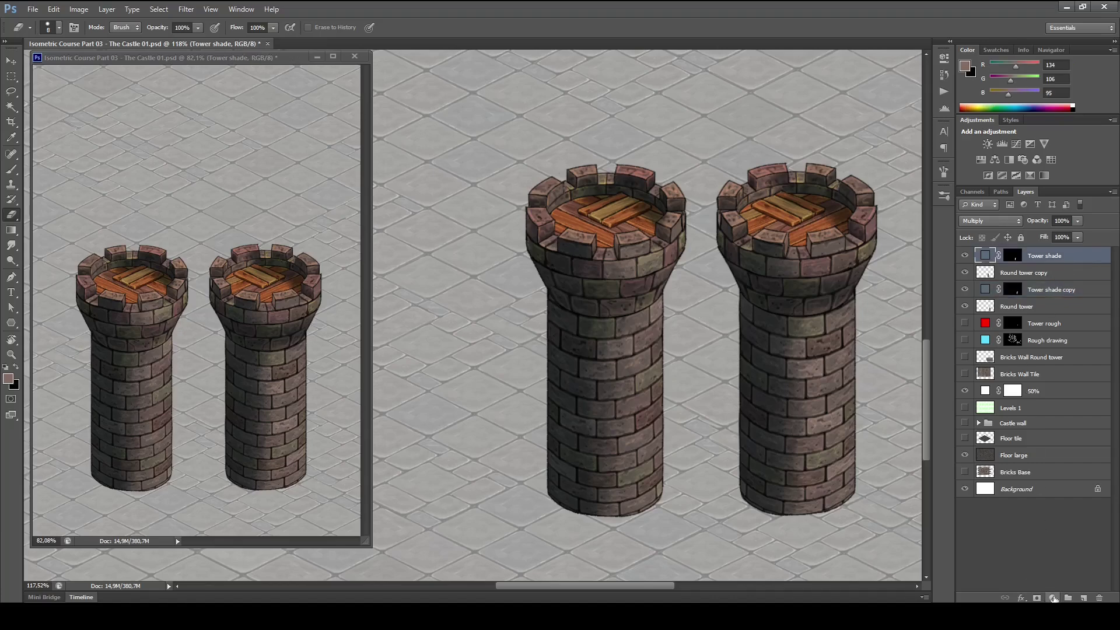
pyautogui.keyDown('ctrl'); pyautogui.click(991, 274); pyautogui.keyUp('ctrl')
pyautogui.click(1052, 598)
pyautogui.click(1039, 342)
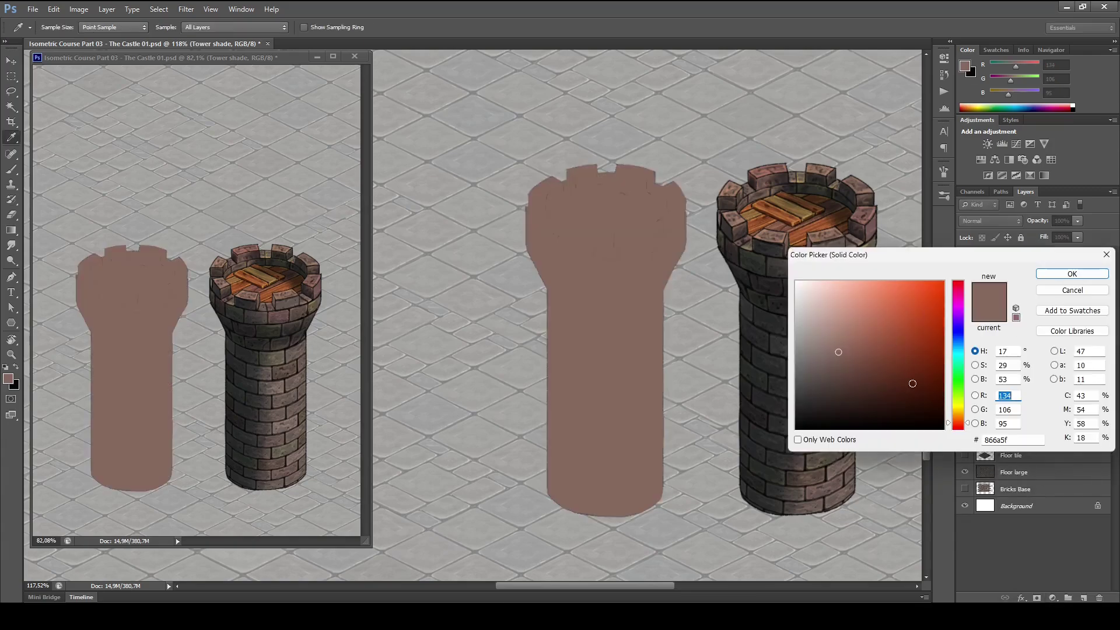
pyautogui.moveTo(963, 424); pyautogui.dragTo(962, 413)
pyautogui.moveTo(842, 299); pyautogui.dragTo(833, 306)
pyautogui.click(1057, 274)
pyautogui.click(992, 220)
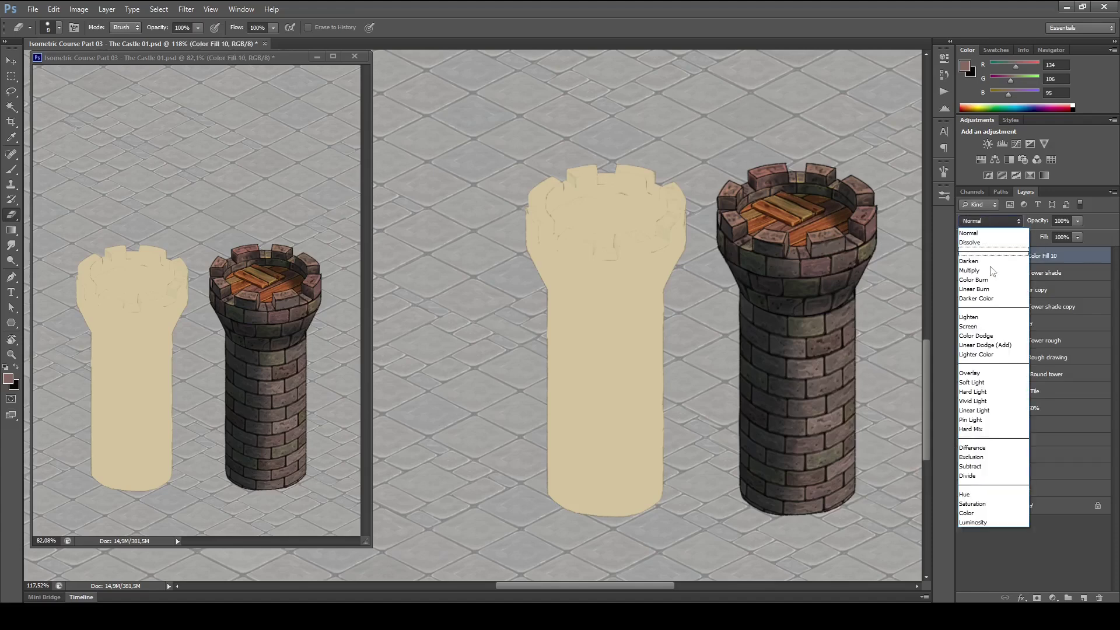
pyautogui.click(984, 375)
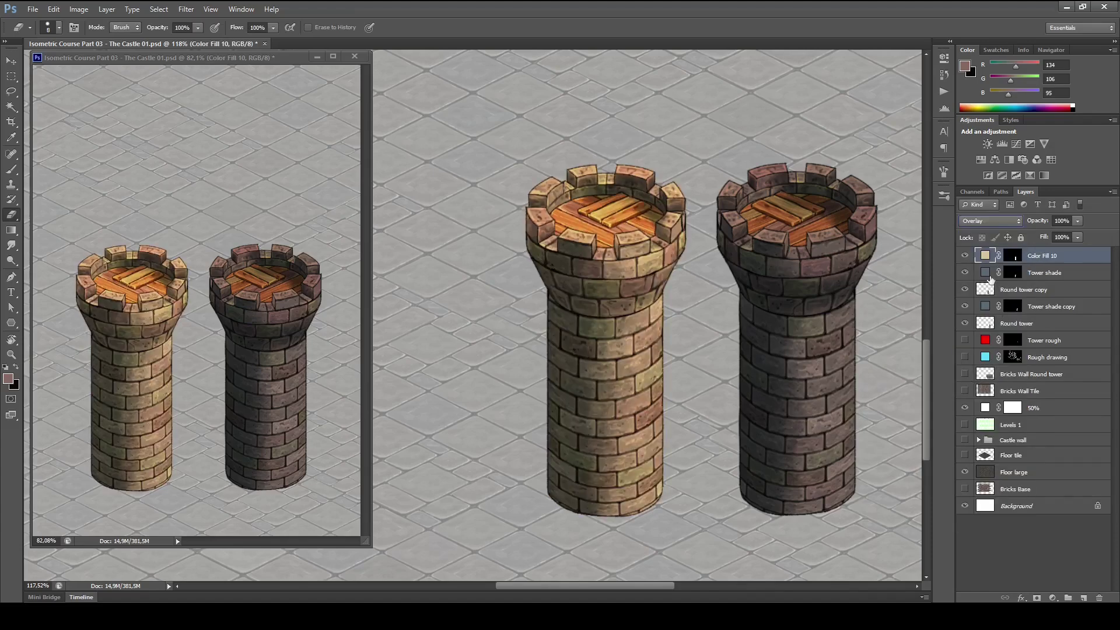
# - Change the Overlay fill's colour to a paler cream, #f4e7cc
pyautogui.doubleClick(985, 257)
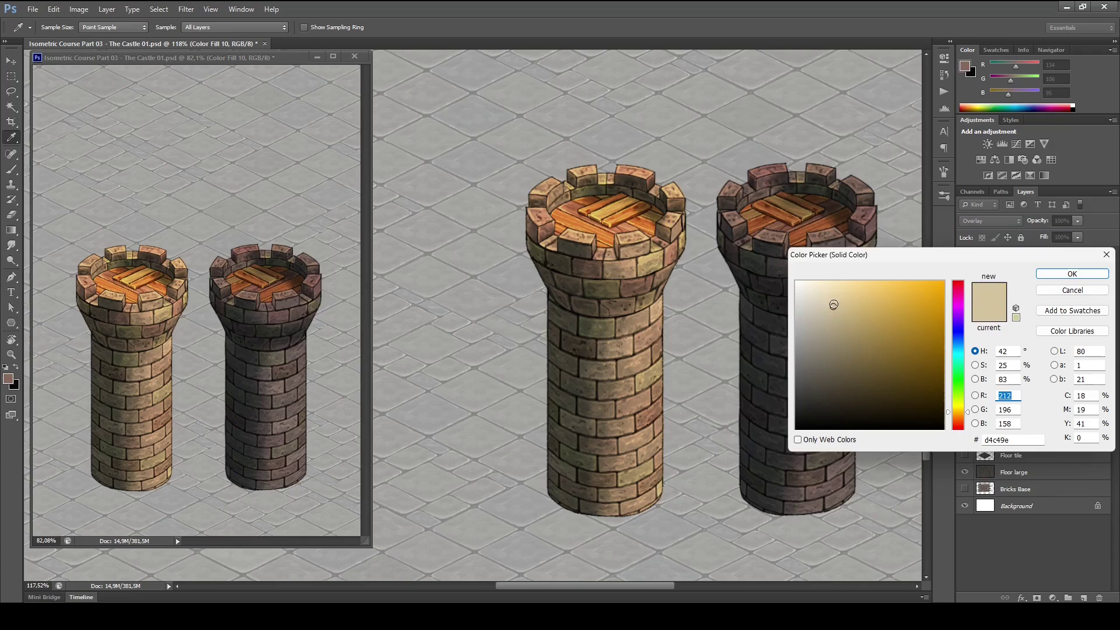
pyautogui.moveTo(833, 304)
pyautogui.mouseDown()
pyautogui.moveTo(807, 315)
pyautogui.moveTo(827, 297)
pyautogui.moveTo(819, 287)
pyautogui.mouseUp()
pyautogui.click(961, 412)
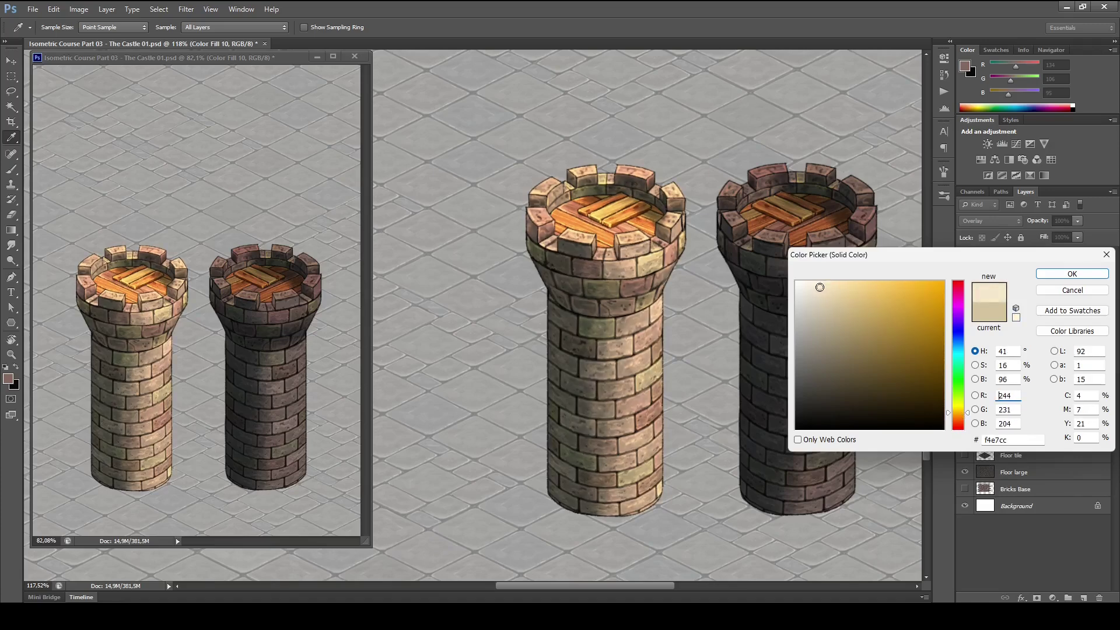
pyautogui.click(1072, 274)
pyautogui.press('e')
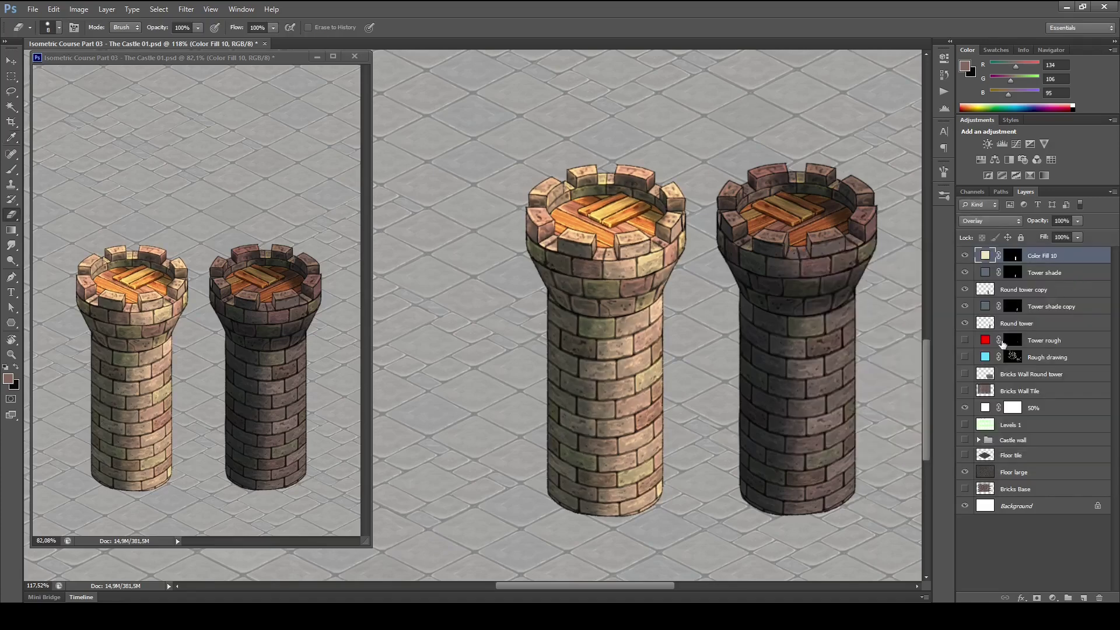
# - Rename the Overlay fill layer HL and clear its mask to black
pyautogui.doubleClick(1034, 257)
pyautogui.press('Return')
pyautogui.click(1012, 256)
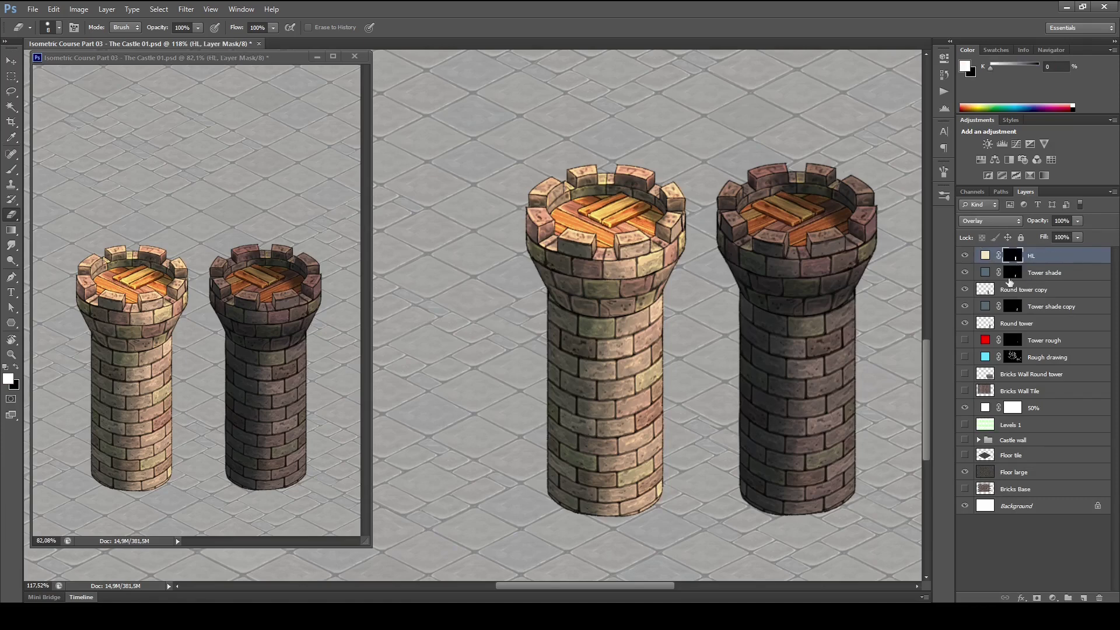
pyautogui.hotkey('ctrl', 'BackSpace')
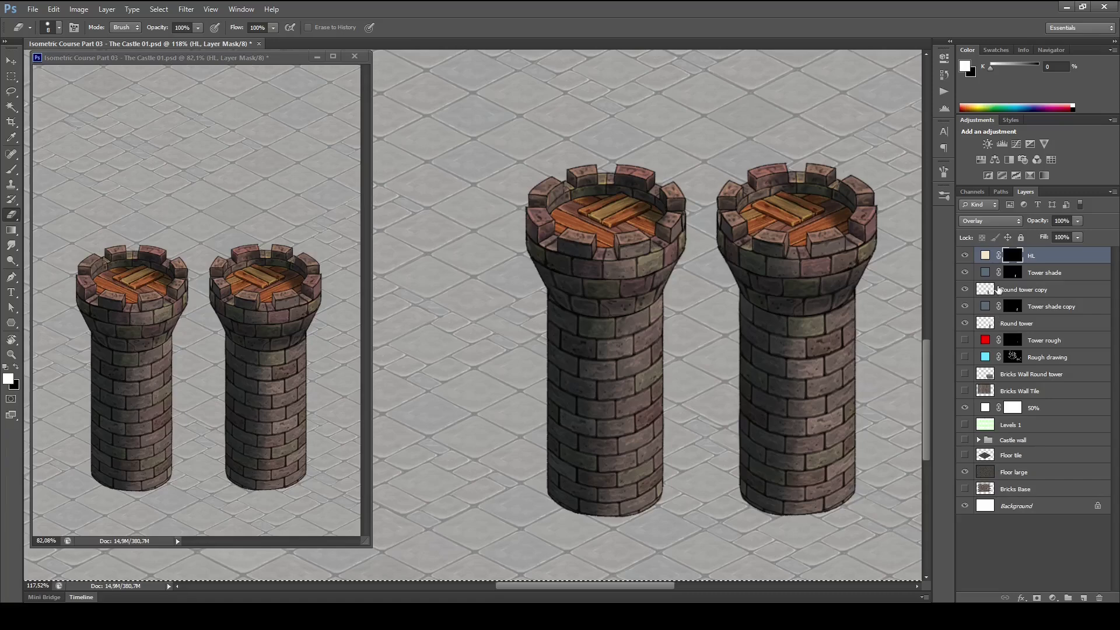
# - Load Round tower copy's outline and paint highlights on HL's mask down its right side with a 33% opacity brush, then deselect
pyautogui.keyDown('ctrl'); pyautogui.click(987, 289); pyautogui.keyUp('ctrl')
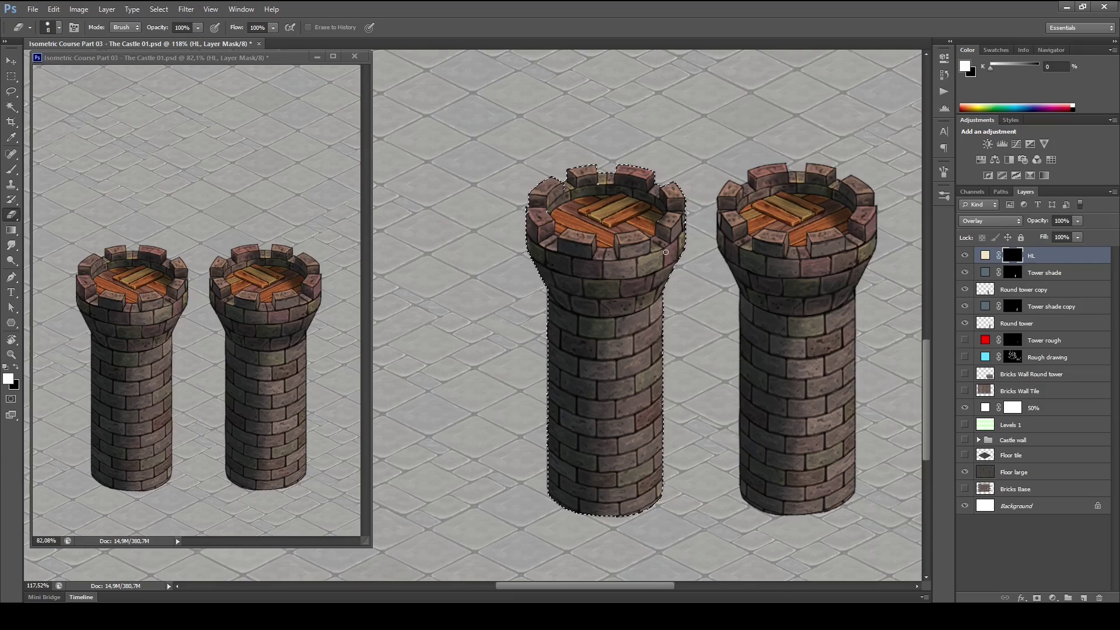
pyautogui.press(']')
pyautogui.press(']')
pyautogui.press(']')
pyautogui.press(']')
pyautogui.press(']')
pyautogui.press(']')
pyautogui.press(']')
pyautogui.press(']')
pyautogui.press(']')
pyautogui.press(']')
pyautogui.press('x')
pyautogui.press('x')
pyautogui.click(1011, 259)
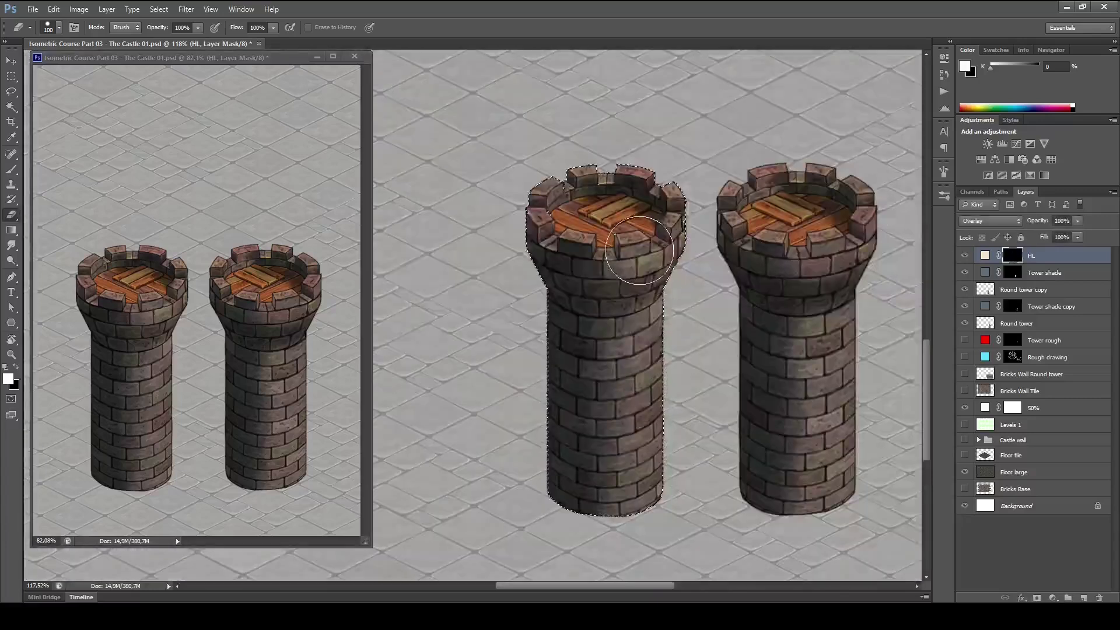
pyautogui.press('b')
pyautogui.moveTo(670, 271)
pyautogui.mouseDown()
pyautogui.moveTo(706, 279)
pyautogui.moveTo(705, 252)
pyautogui.moveTo(669, 263)
pyautogui.moveTo(679, 196)
pyautogui.moveTo(663, 263)
pyautogui.moveTo(672, 215)
pyautogui.moveTo(615, 267)
pyautogui.moveTo(646, 260)
pyautogui.moveTo(685, 226)
pyautogui.moveTo(660, 317)
pyautogui.moveTo(658, 301)
pyautogui.moveTo(654, 472)
pyautogui.moveTo(653, 340)
pyautogui.moveTo(644, 401)
pyautogui.moveTo(651, 479)
pyautogui.moveTo(663, 315)
pyautogui.moveTo(647, 387)
pyautogui.moveTo(642, 335)
pyautogui.mouseUp()
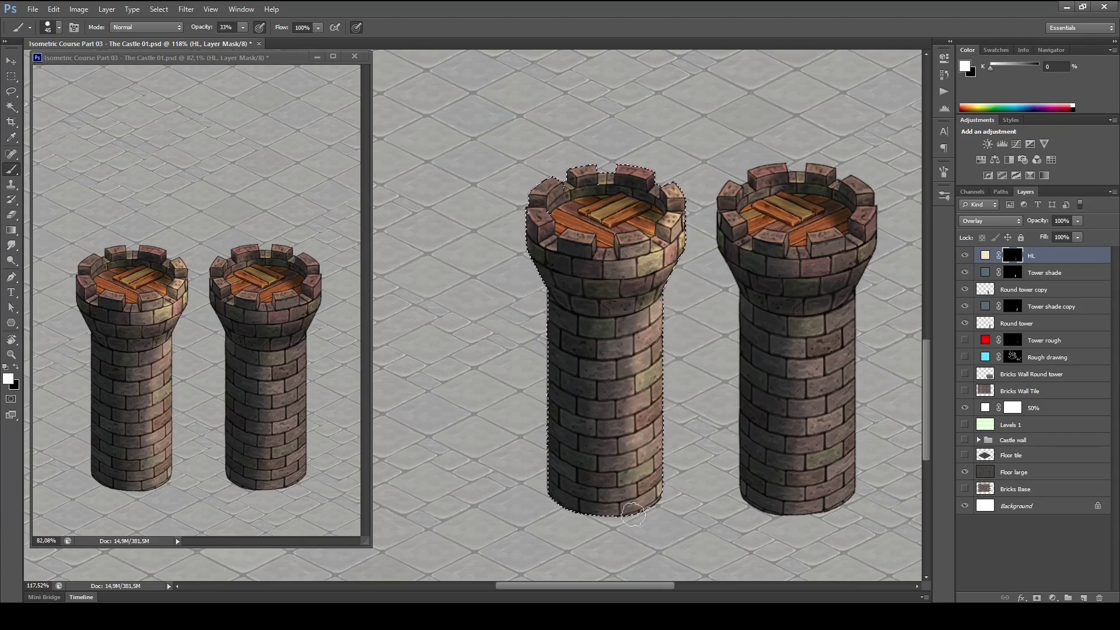
pyautogui.press('x')
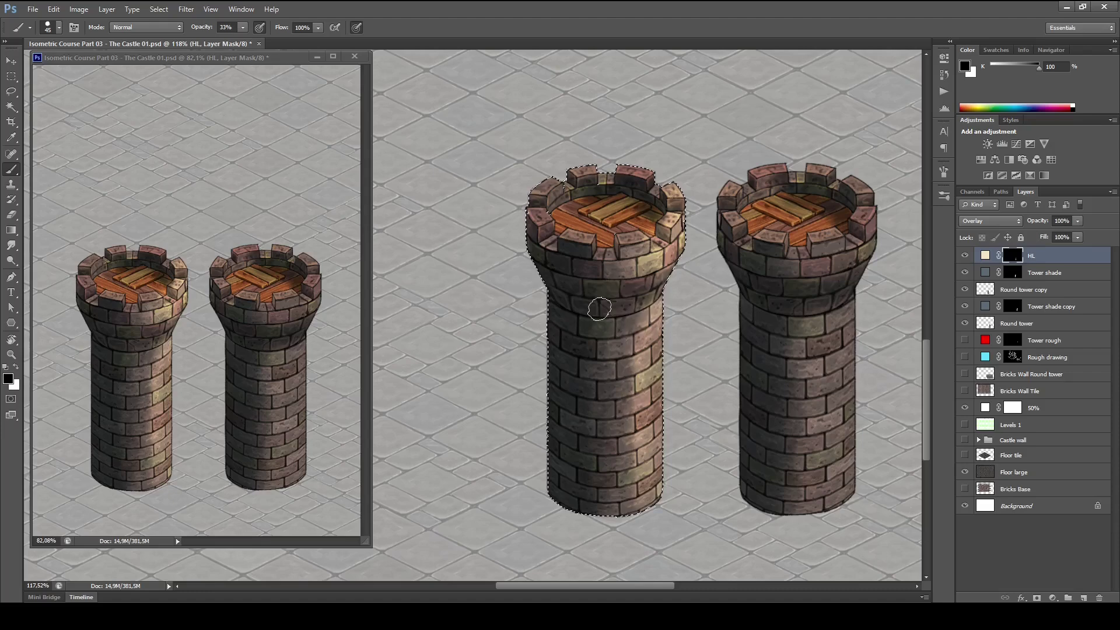
pyautogui.hotkey('ctrl', 'd')
# - Lasso the upper crown of the tower copy and brush highlights onto its merlons and back wall at 33% opacity
pyautogui.scroll(3, 642, 193)
pyautogui.press('[')
pyautogui.press('[')
pyautogui.press('[')
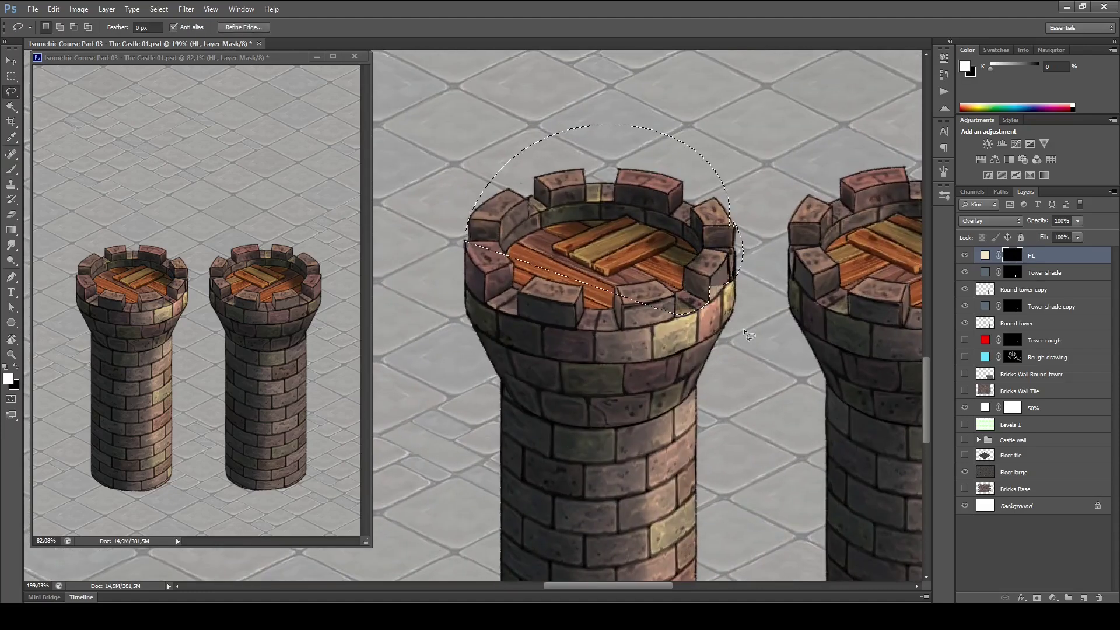
pyautogui.press('x')
pyautogui.press(']')
pyautogui.press(']')
pyautogui.press(']')
pyautogui.press(']')
pyautogui.press(']')
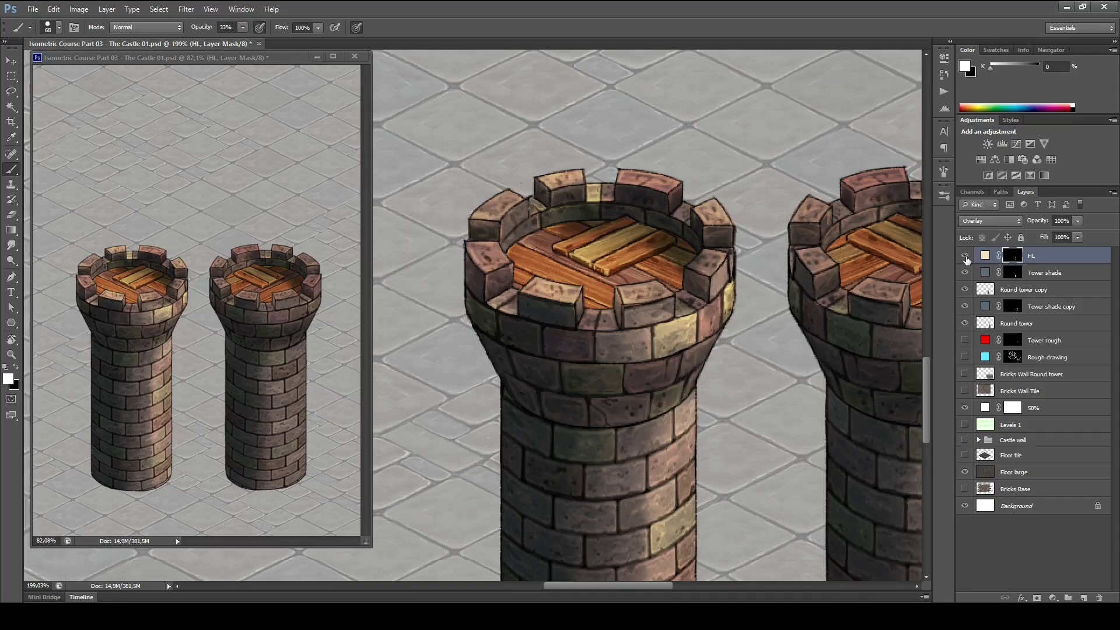
# - Compare the tower copy with and without its HL layer, leaving the layer visible
pyautogui.click(965, 255)
pyautogui.click(965, 255)
pyautogui.click(965, 255)
pyautogui.click(966, 256)
# - Touch up highlights on the tower copy's crown merlons using 50 px and 20 px brushes at 33% opacity
pyautogui.moveTo(744, 359); pyautogui.dragTo(755, 290)
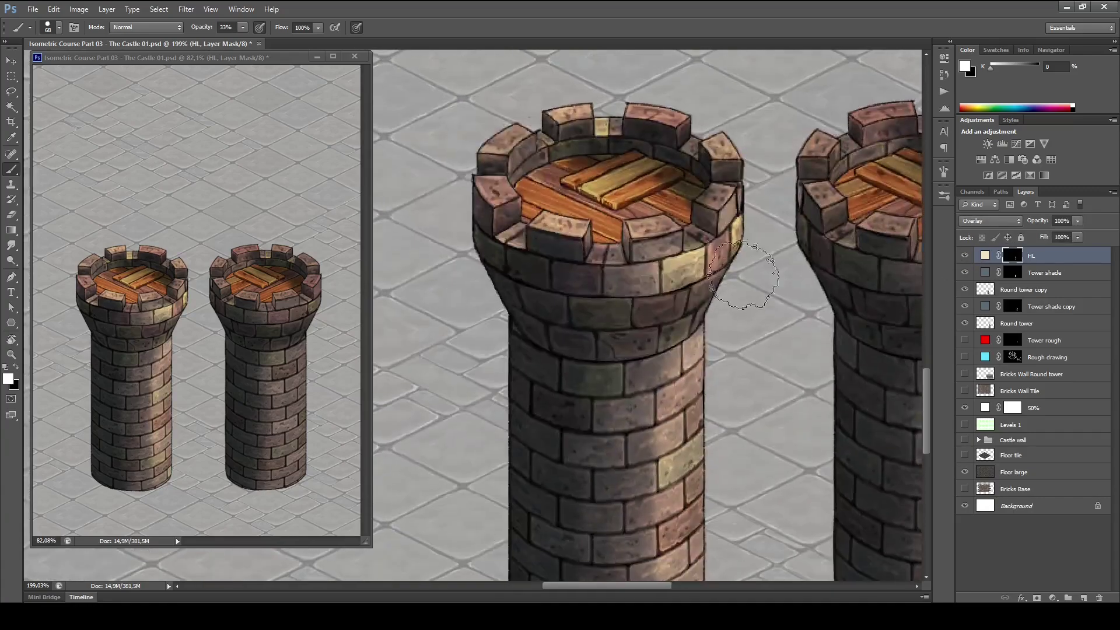
pyautogui.moveTo(727, 254); pyautogui.dragTo(731, 324)
pyautogui.press('[')
pyautogui.press('[')
pyautogui.press('[')
pyautogui.press('[')
pyautogui.press('[')
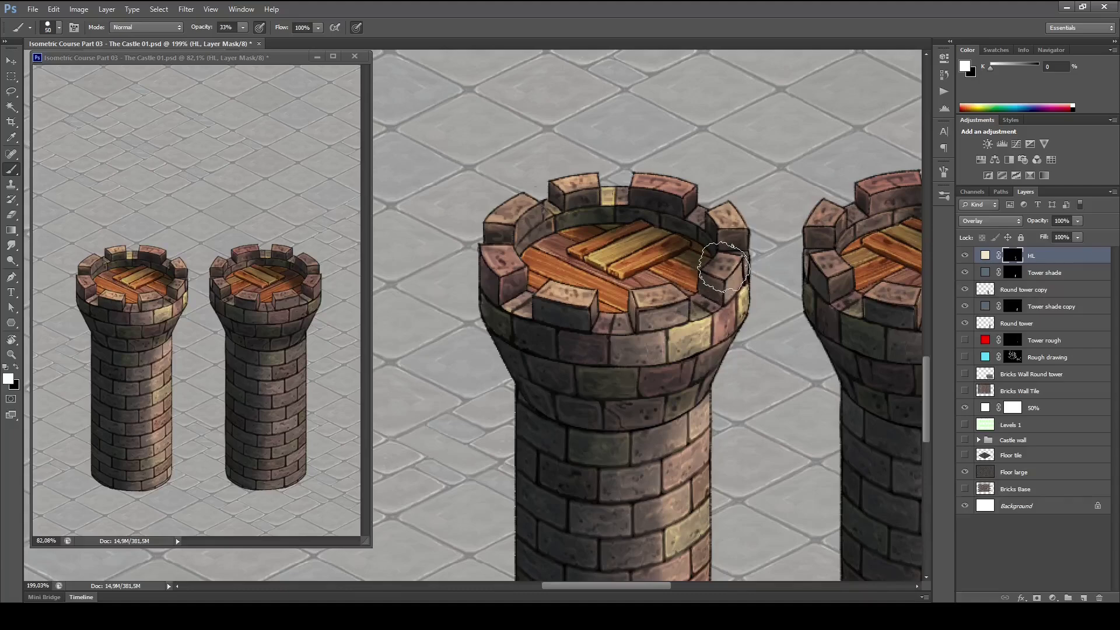
pyautogui.moveTo(716, 266); pyautogui.dragTo(702, 273)
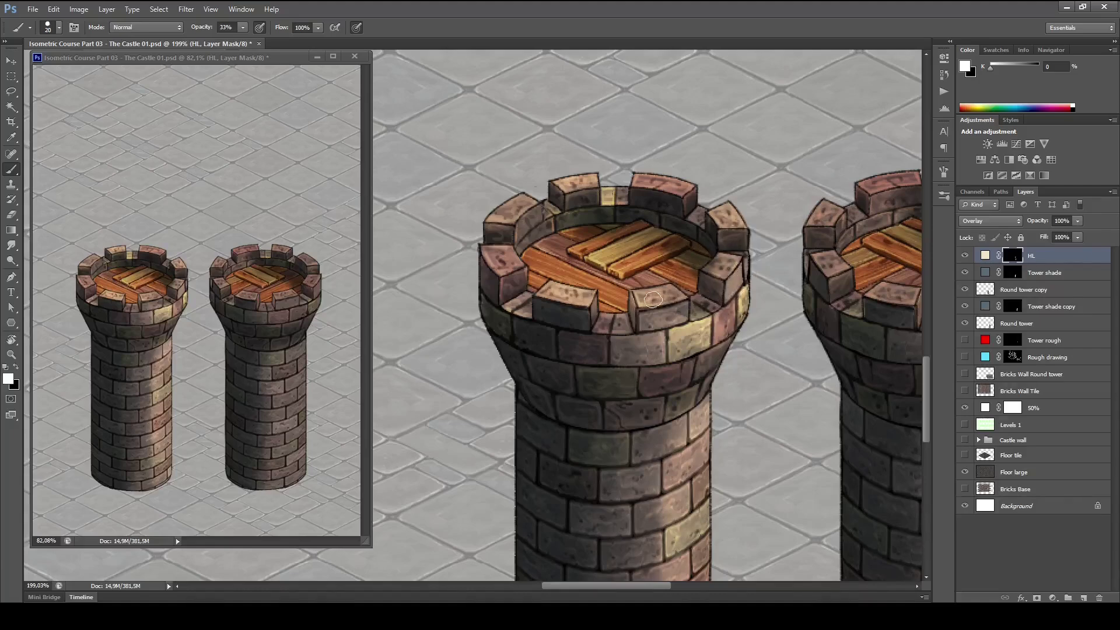
pyautogui.moveTo(765, 335); pyautogui.dragTo(747, 336)
pyautogui.moveTo(664, 290)
pyautogui.mouseDown()
pyautogui.moveTo(700, 290)
pyautogui.moveTo(599, 263)
pyautogui.moveTo(668, 308)
pyautogui.moveTo(750, 293)
pyautogui.mouseUp()
pyautogui.press('x')
pyautogui.press('x')
pyautogui.moveTo(593, 253); pyautogui.dragTo(540, 253)
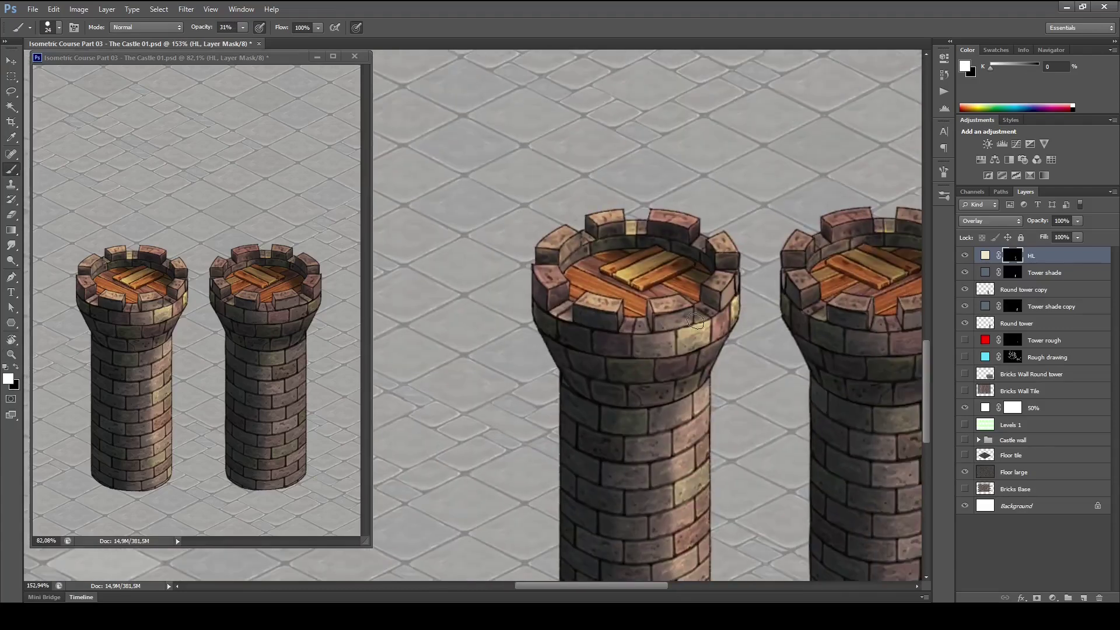
# - Paint small highlight strokes over individual bricks on the tower copy's body at 31% opacity
pyautogui.moveTo(607, 362); pyautogui.dragTo(591, 254)
pyautogui.moveTo(618, 326); pyautogui.dragTo(649, 319)
pyautogui.moveTo(608, 375); pyautogui.dragTo(647, 371)
pyautogui.moveTo(616, 429); pyautogui.dragTo(649, 421)
pyautogui.moveTo(608, 470)
pyautogui.mouseDown()
pyautogui.moveTo(652, 466)
pyautogui.moveTo(657, 489)
pyautogui.mouseUp()
pyautogui.moveTo(601, 300); pyautogui.dragTo(623, 296)
# - Duplicate HL directly above Tower shade copy, clear the duplicate's mask to black, and load Round tower's outline as a selection
pyautogui.keyDown('alt'); pyautogui.moveTo(1044, 255); pyautogui.dragTo(1045, 298); pyautogui.keyUp('alt')
pyautogui.hotkey('ctrl', 'BackSpace')
pyautogui.keyDown('ctrl'); pyautogui.click(985, 340); pyautogui.keyUp('ctrl')
# - Paint highlights over the bricks of Round tower's body with a small brush at 31% opacity on HL copy's mask
pyautogui.moveTo(840, 326); pyautogui.dragTo(692, 355)
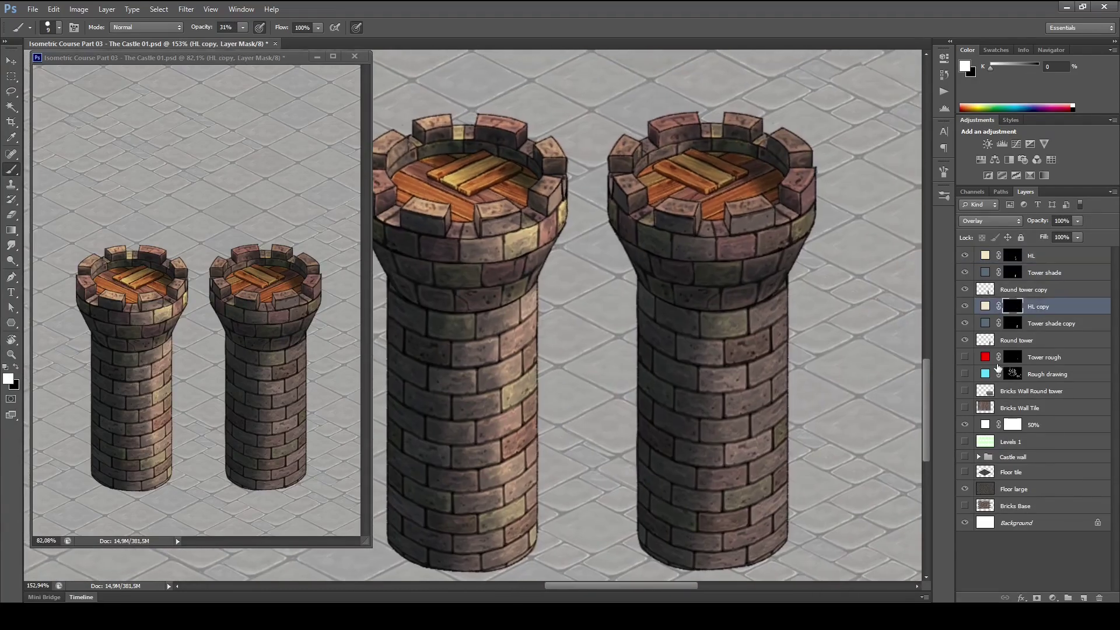
pyautogui.moveTo(711, 297); pyautogui.dragTo(730, 270)
pyautogui.moveTo(729, 362); pyautogui.dragTo(726, 263)
pyautogui.moveTo(729, 461); pyautogui.dragTo(764, 439)
pyautogui.moveTo(684, 333)
pyautogui.mouseDown()
pyautogui.moveTo(726, 327)
pyautogui.moveTo(707, 354)
pyautogui.mouseUp()
pyautogui.moveTo(694, 263); pyautogui.dragTo(715, 359)
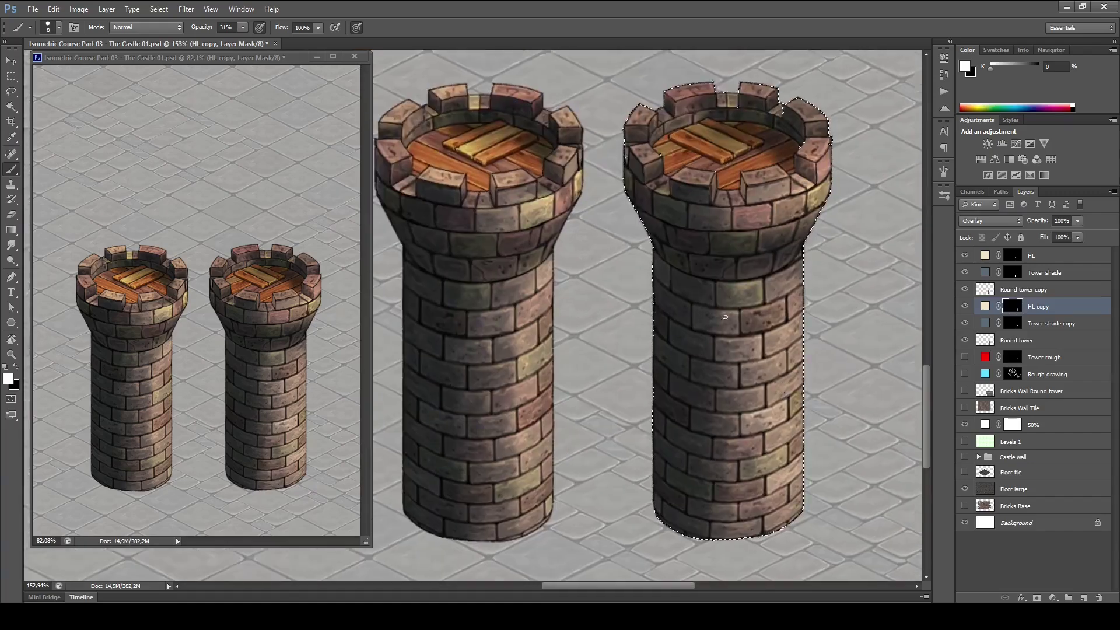
# - Brush highlights onto Round tower's crown merlons with a 20 px brush at 30% opacity
pyautogui.keyDown('ctrl'); pyautogui.moveTo(715, 175); pyautogui.dragTo(764, 175); pyautogui.keyUp('ctrl')
pyautogui.press(']')
pyautogui.press(']')
pyautogui.press(']')
pyautogui.press(']')
pyautogui.press(']')
pyautogui.press('x')
pyautogui.moveTo(618, 257)
pyautogui.mouseDown()
pyautogui.moveTo(732, 251)
pyautogui.moveTo(630, 250)
pyautogui.mouseUp()
pyautogui.press('x')
pyautogui.press('[')
pyautogui.press('[')
pyautogui.press('3')
pyautogui.moveTo(621, 155); pyautogui.dragTo(674, 150)
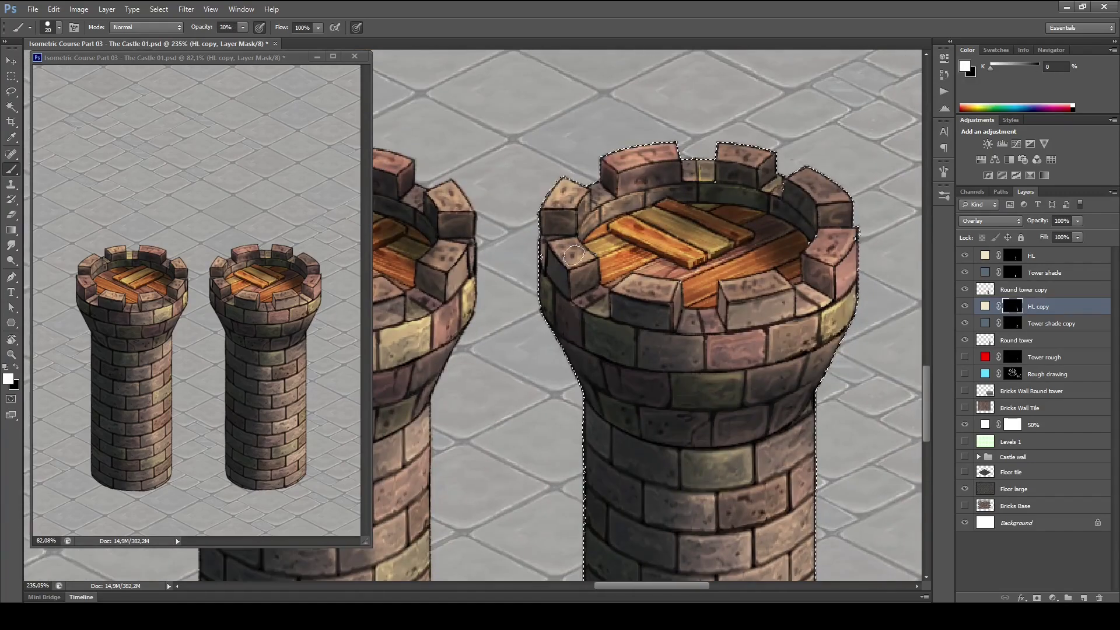
pyautogui.moveTo(627, 286); pyautogui.dragTo(674, 285)
pyautogui.moveTo(794, 174); pyautogui.dragTo(834, 188)
# - Save the document and clear the tower selection
pyautogui.keyDown('ctrl'); pyautogui.moveTo(913, 320); pyautogui.dragTo(817, 350); pyautogui.keyUp('ctrl')
pyautogui.hotkey('ctrl', 's')
pyautogui.hotkey('ctrl', 'd')
pyautogui.moveTo(784, 407); pyautogui.dragTo(773, 396)
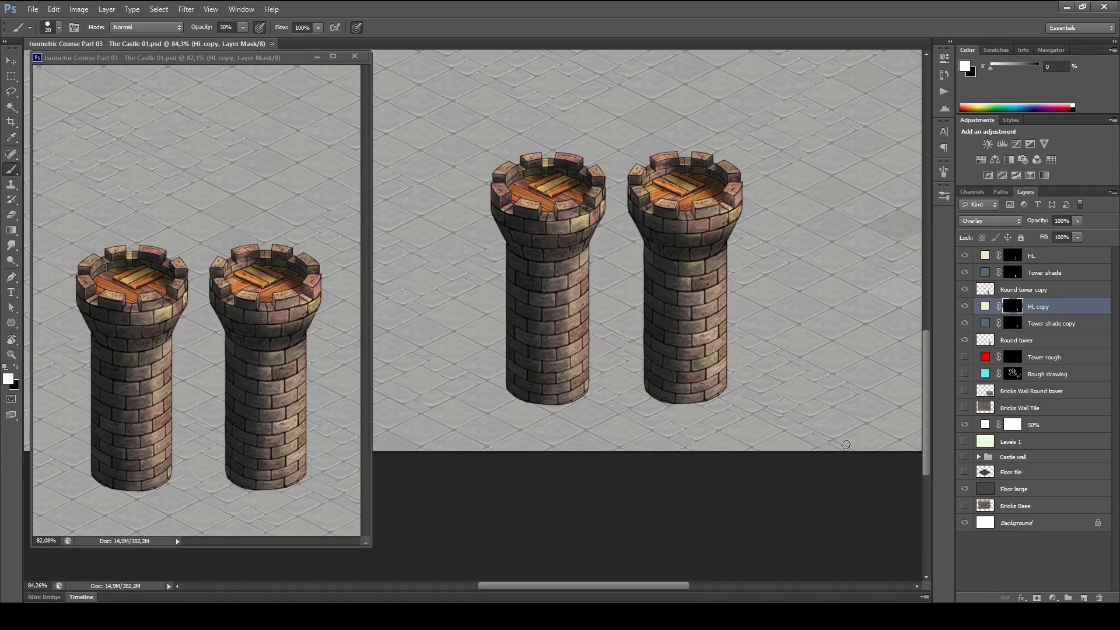
# - Group the HL, Tower shade and Round tower copy layers, and check the group by toggling its visibility
pyautogui.click(1041, 256)
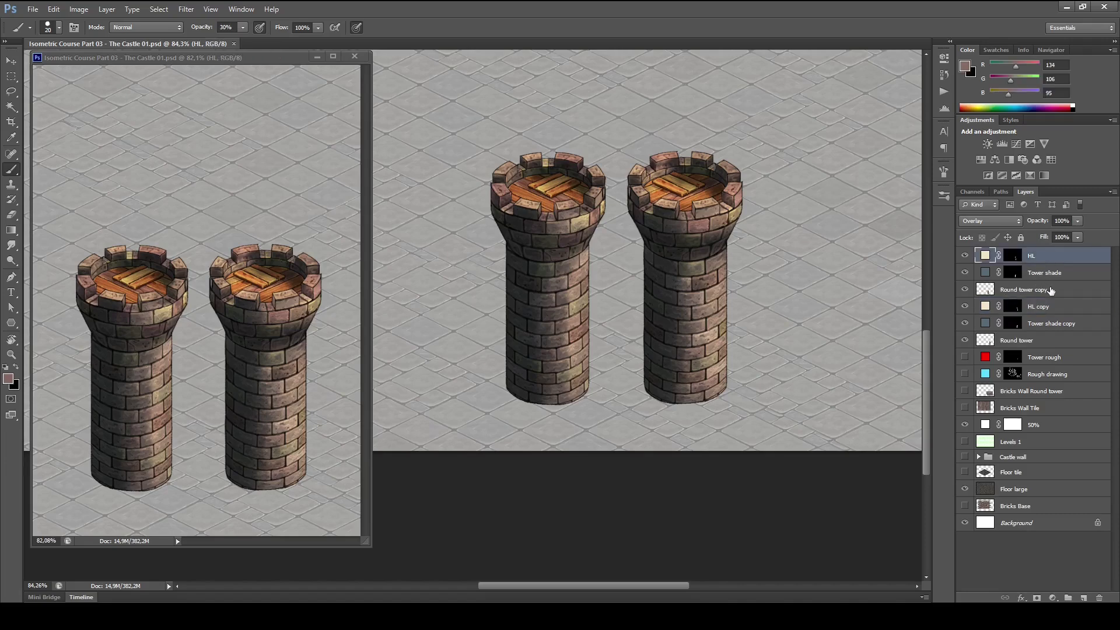
pyautogui.keyDown('shift'); pyautogui.click(1050, 289); pyautogui.keyUp('shift')
pyautogui.hotkey('ctrl', 'g')
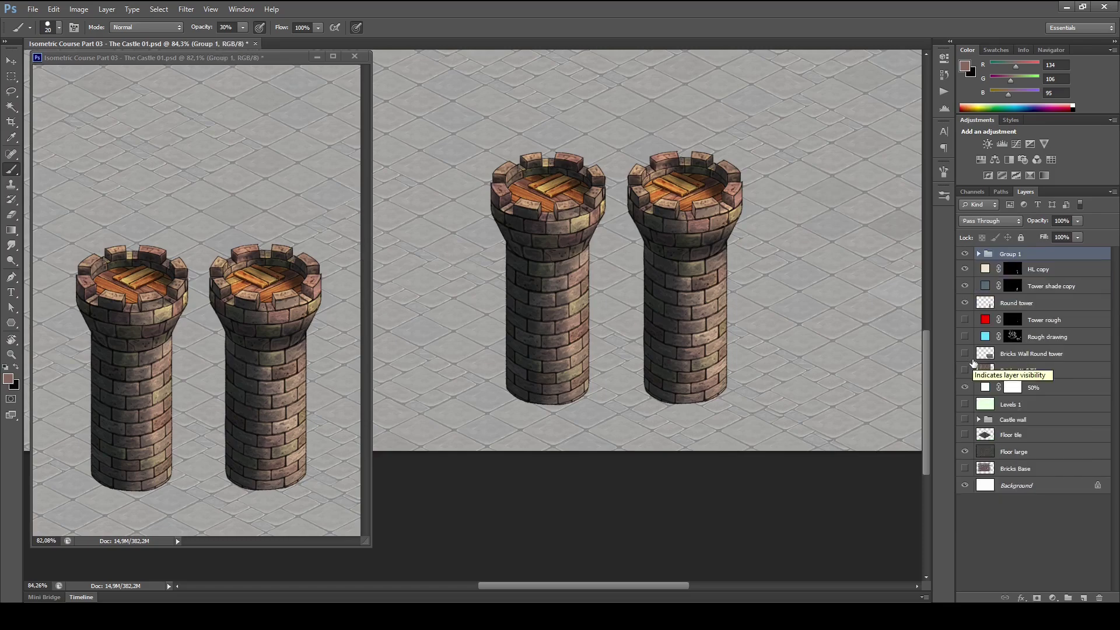
pyautogui.click(966, 255)
pyautogui.click(965, 254)
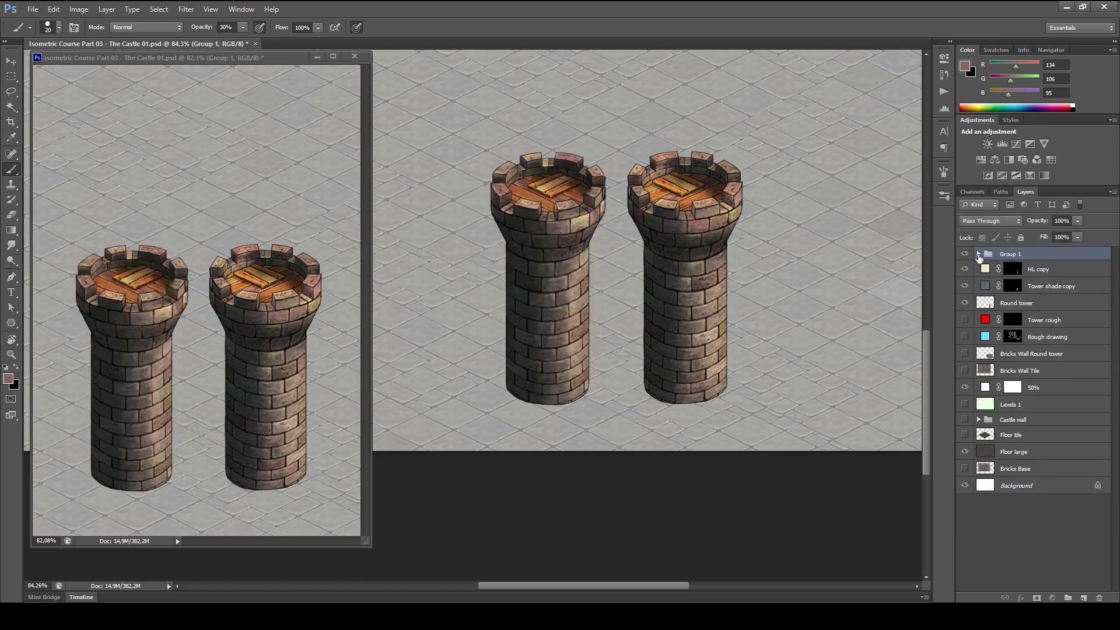
# - Rename the new layer group Round tower 01
pyautogui.click(978, 253)
pyautogui.click(979, 253)
pyautogui.doubleClick(1010, 254)
pyautogui.write('Round')
pyautogui.press('Return')
# - Group the HL copy, Tower shade copy and Round tower layers, and check the group's contents by toggling layer visibility
pyautogui.click(1048, 269)
pyautogui.keyDown('shift'); pyautogui.click(1018, 302); pyautogui.keyUp('shift')
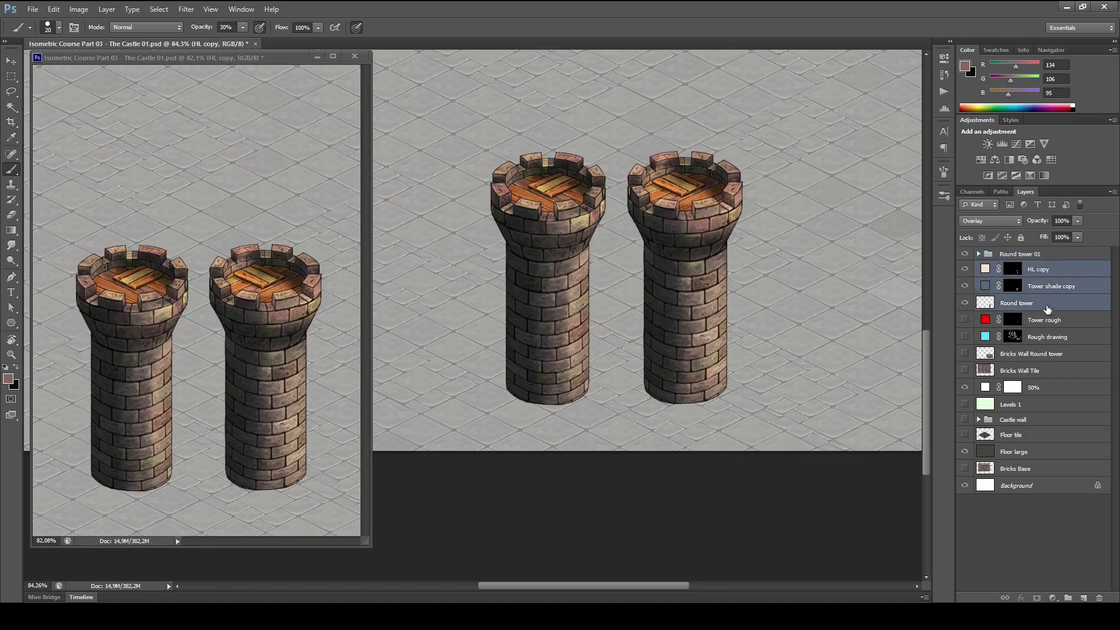
pyautogui.hotkey('ctrl', 'g')
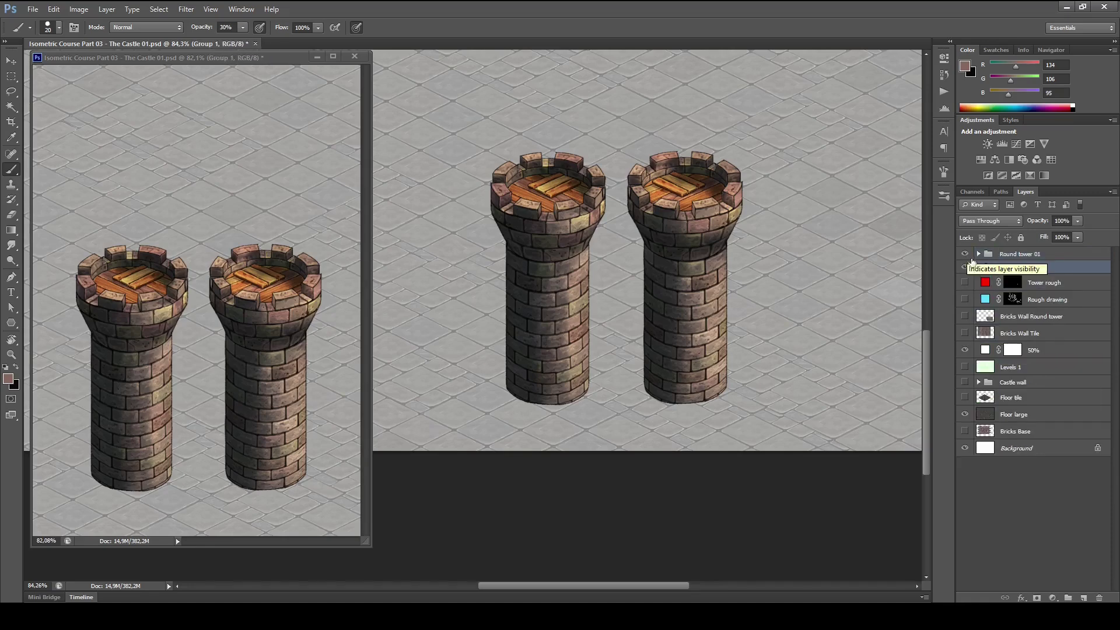
pyautogui.click(979, 267)
pyautogui.moveTo(966, 284); pyautogui.dragTo(969, 300)
pyautogui.click(966, 283)
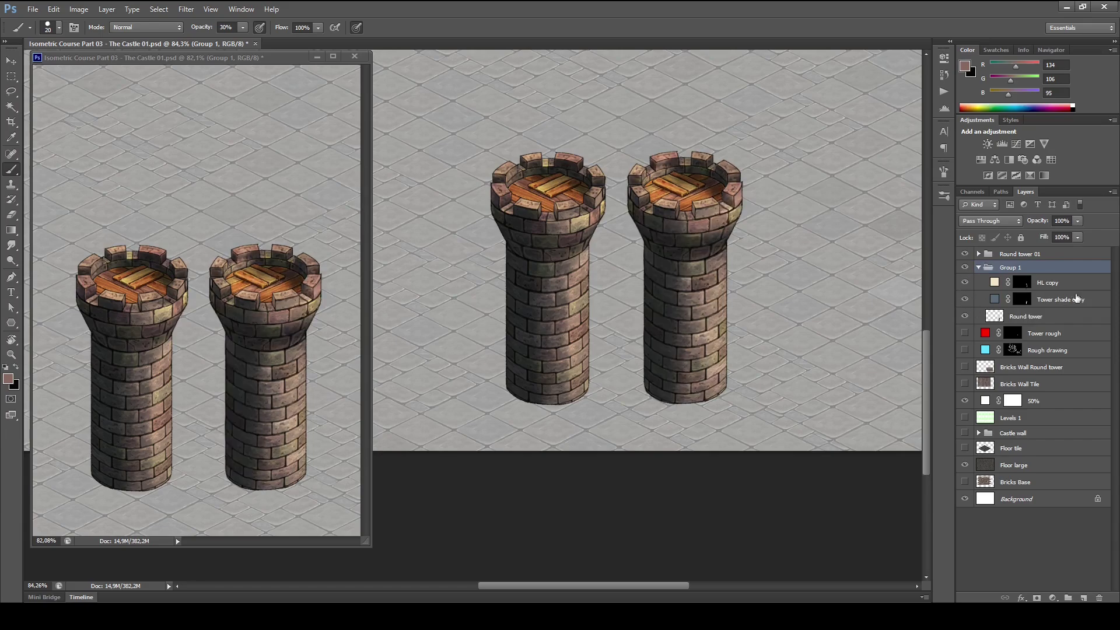
pyautogui.click(966, 318)
pyautogui.click(966, 318)
pyautogui.click(966, 318)
pyautogui.click(965, 318)
# - Collapse the new layer group and rename it Round tower 02
pyautogui.click(978, 267)
pyautogui.doubleClick(1018, 268)
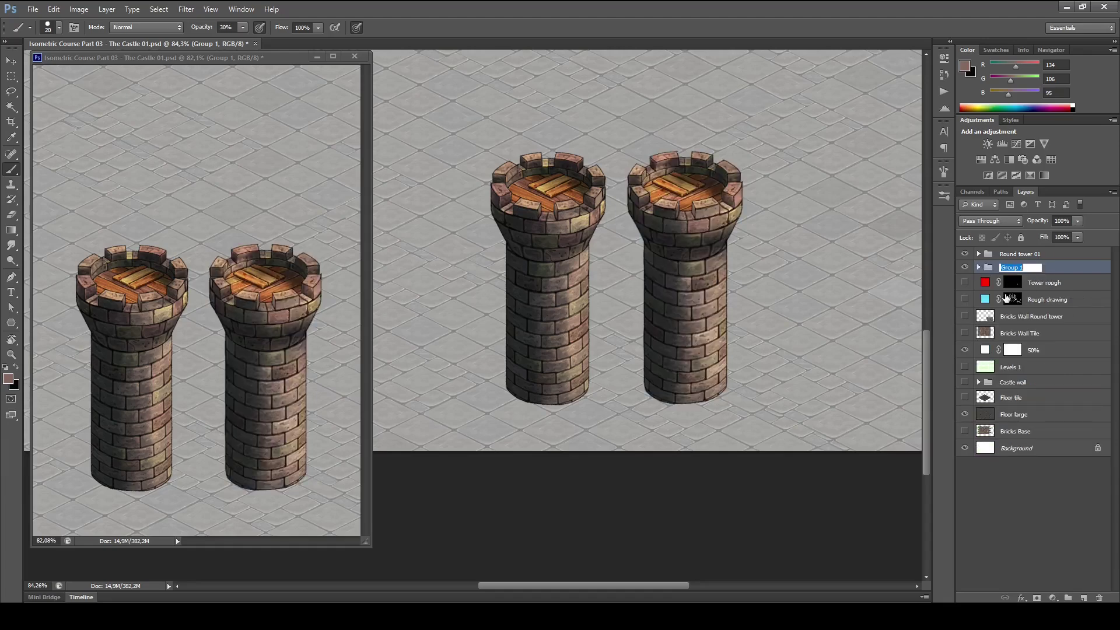
pyautogui.write('Round tower 02')
pyautogui.press('Return')
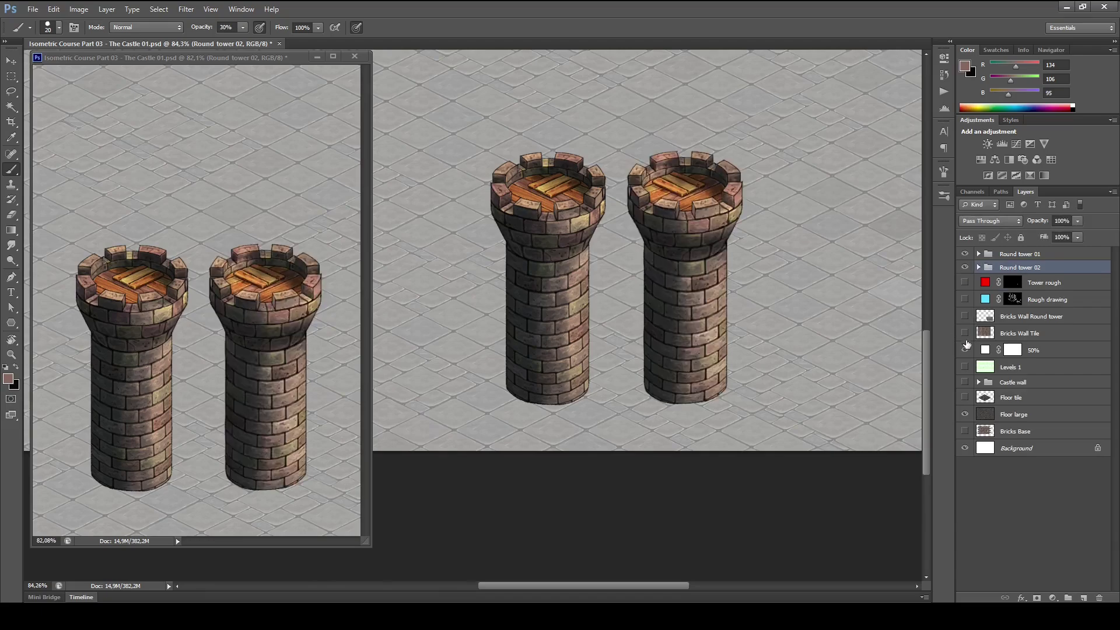
# - Hide the 50% layer and close the floating duplicate document window, fitting the whole canvas in the main view
pyautogui.click(965, 350)
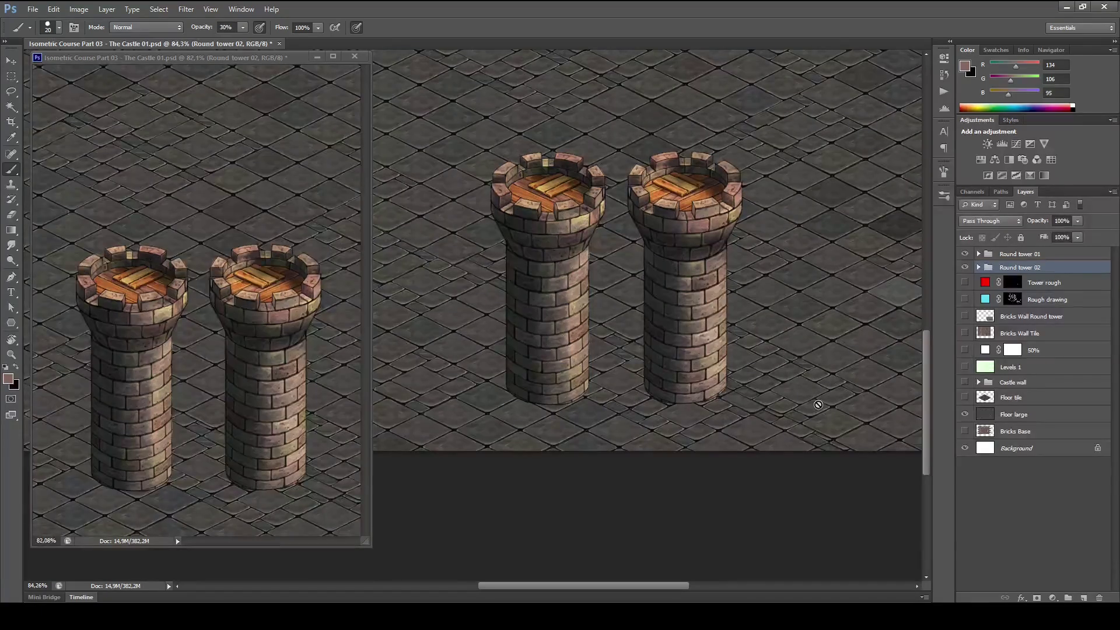
pyautogui.moveTo(285, 57); pyautogui.dragTo(569, 213)
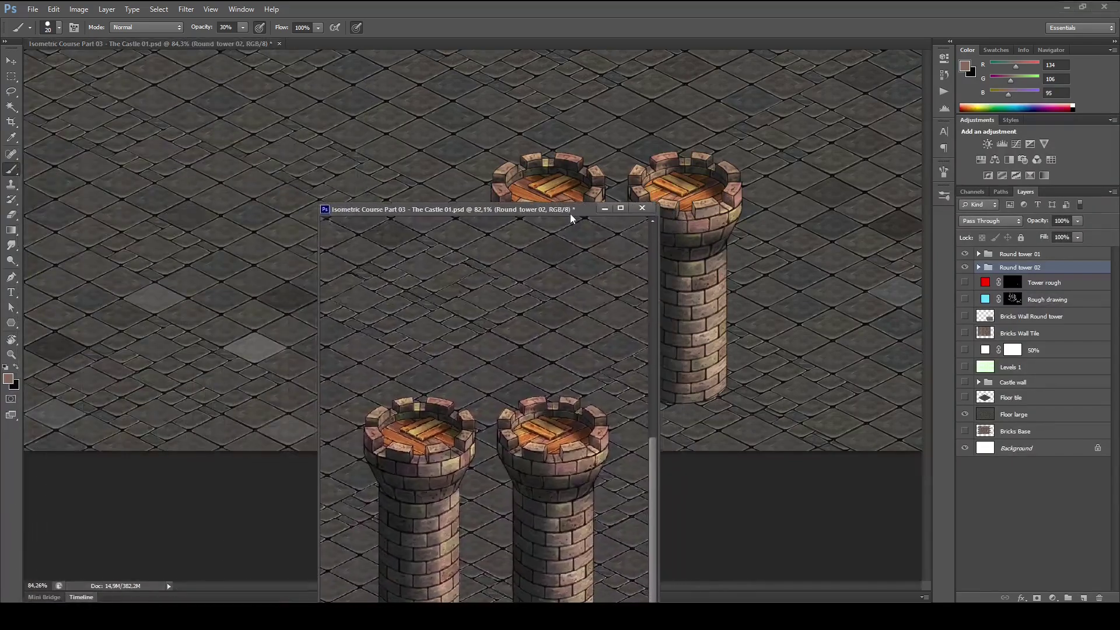
pyautogui.click(636, 208)
pyautogui.hotkey('ctrl', '0')
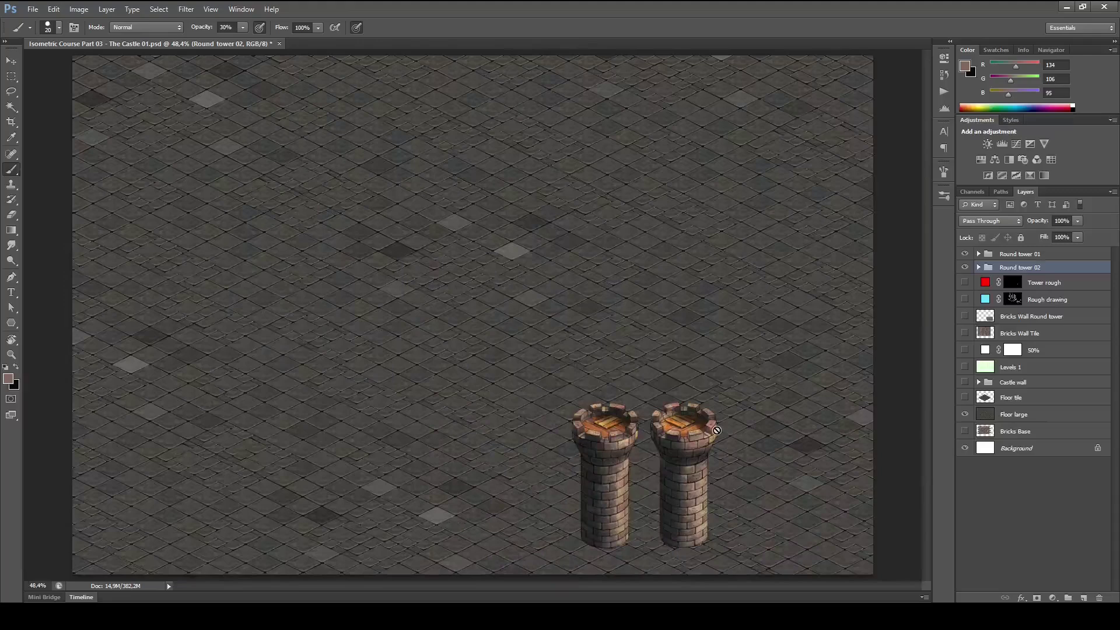
# - Add a Hue/Saturation adjustment above the Round tower layer in Round tower 02, with hue 0 and saturation about -39
pyautogui.click(979, 267)
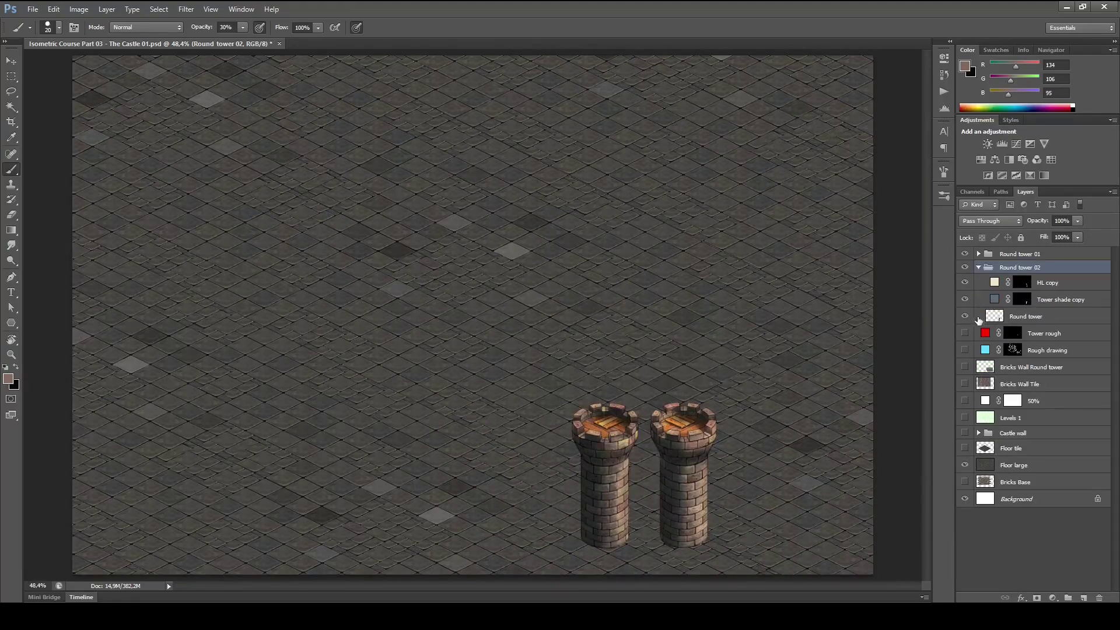
pyautogui.click(1015, 323)
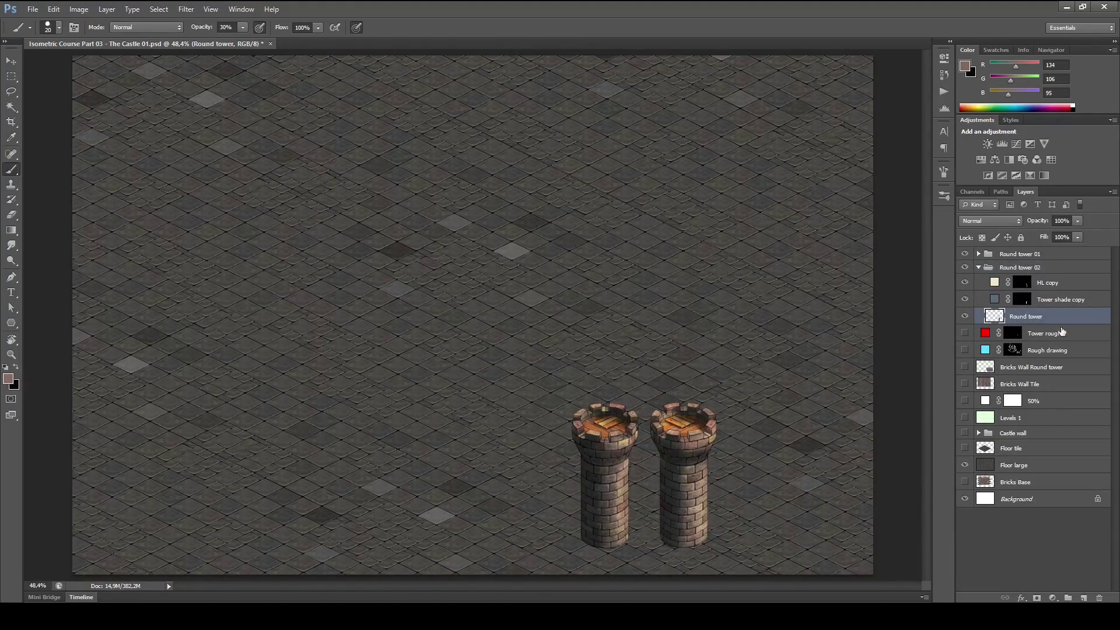
pyautogui.click(1053, 597)
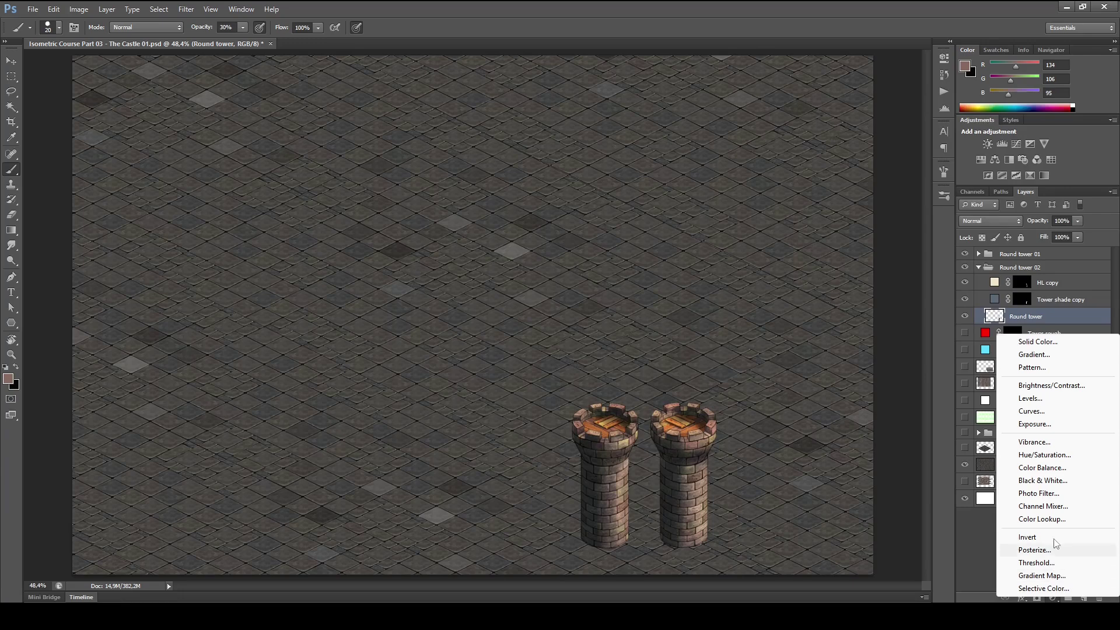
pyautogui.click(1033, 456)
pyautogui.moveTo(844, 154)
pyautogui.mouseDown()
pyautogui.moveTo(765, 155)
pyautogui.moveTo(825, 152)
pyautogui.mouseUp()
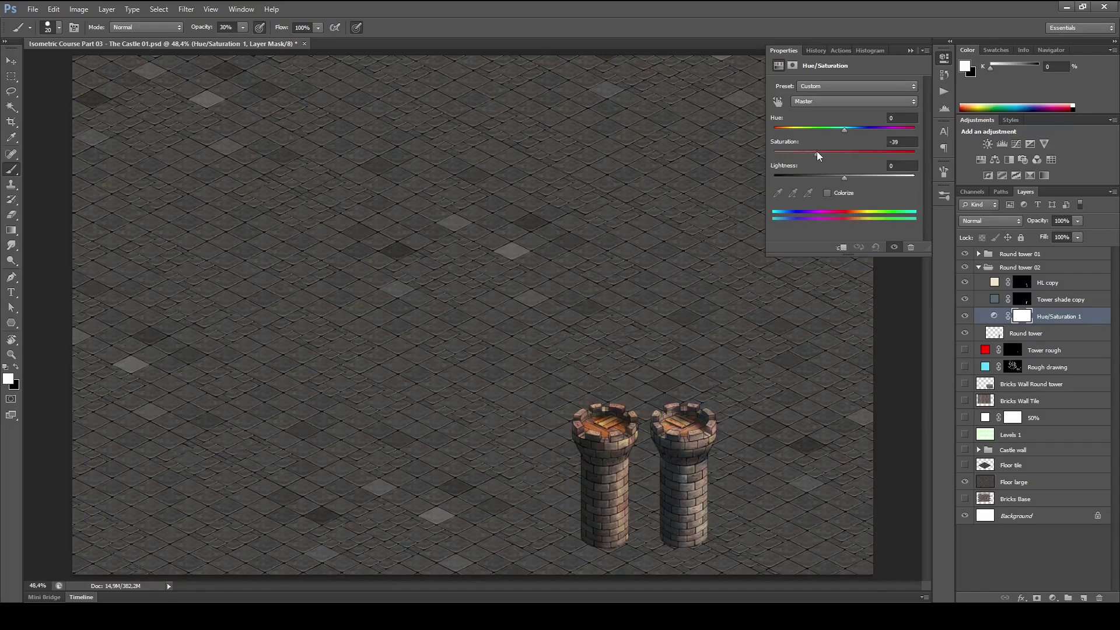
pyautogui.moveTo(816, 155); pyautogui.dragTo(816, 154)
pyautogui.moveTo(844, 129)
pyautogui.mouseDown()
pyautogui.moveTo(835, 131)
pyautogui.moveTo(862, 133)
pyautogui.moveTo(850, 136)
pyautogui.mouseUp()
pyautogui.click(899, 119)
pyautogui.write('0')
pyautogui.moveTo(803, 156); pyautogui.dragTo(815, 156)
# - Compare the tower with and without the Tower shade copy layer, and set that layer's opacity to 90%
pyautogui.click(1038, 301)
pyautogui.click(964, 300)
pyautogui.click(965, 299)
pyautogui.click(966, 299)
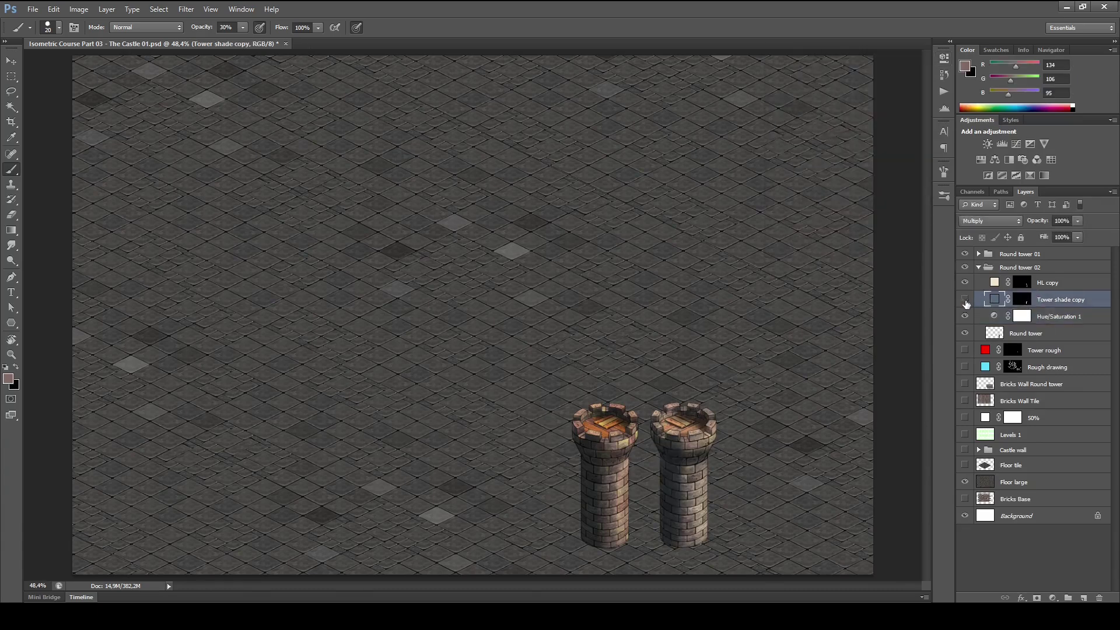
pyautogui.click(965, 299)
pyautogui.click(966, 300)
pyautogui.moveTo(1044, 223); pyautogui.dragTo(1031, 225)
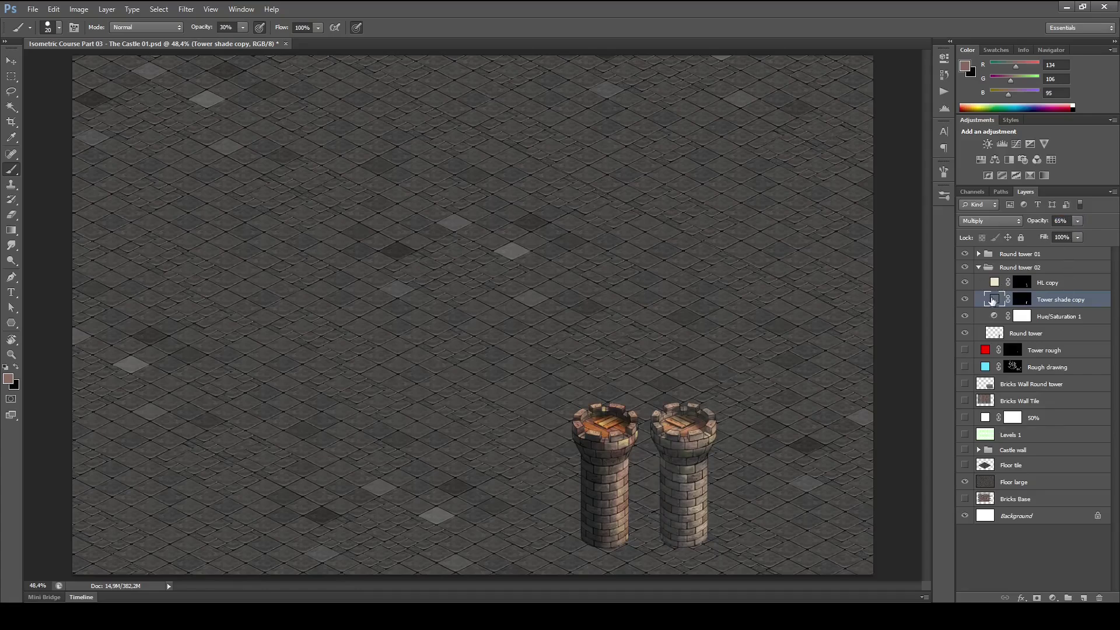
pyautogui.moveTo(1033, 224); pyautogui.dragTo(1039, 224)
pyautogui.moveTo(1037, 225); pyautogui.dragTo(1040, 224)
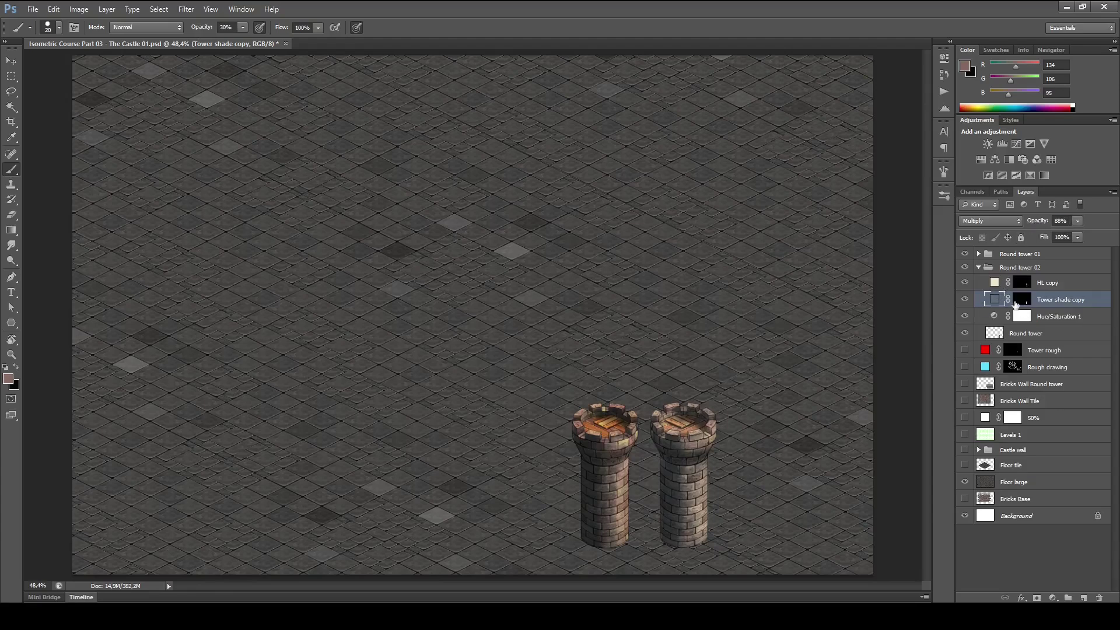
# - Set the opacity of the Tower shade layer in the Round tower 01 group to 90%
pyautogui.click(979, 254)
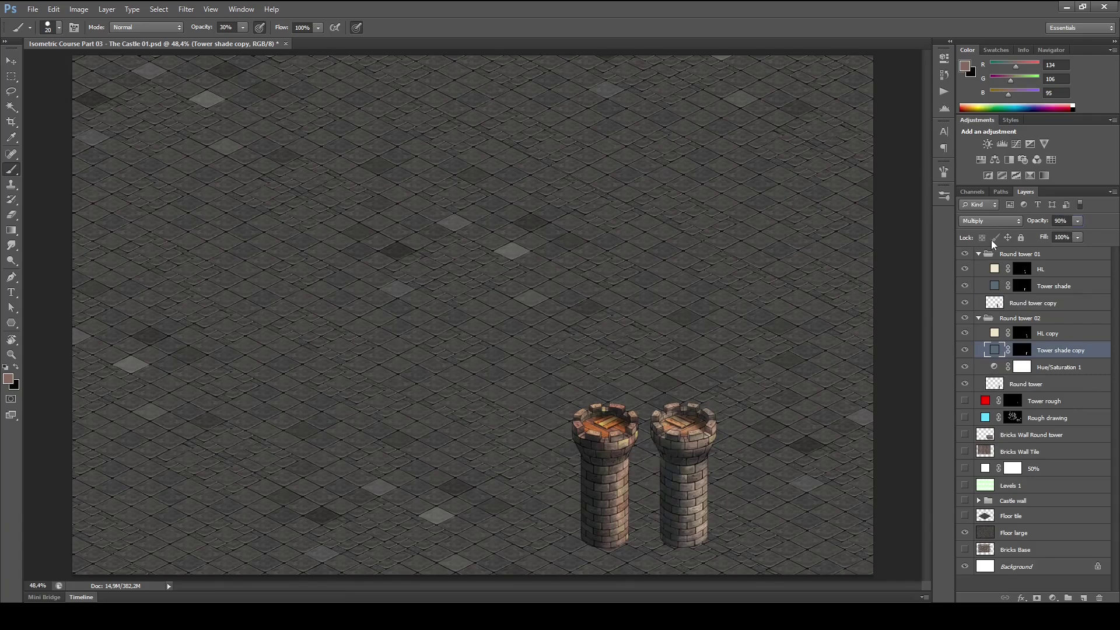
pyautogui.click(1021, 286)
pyautogui.moveTo(1068, 223); pyautogui.dragTo(941, 251)
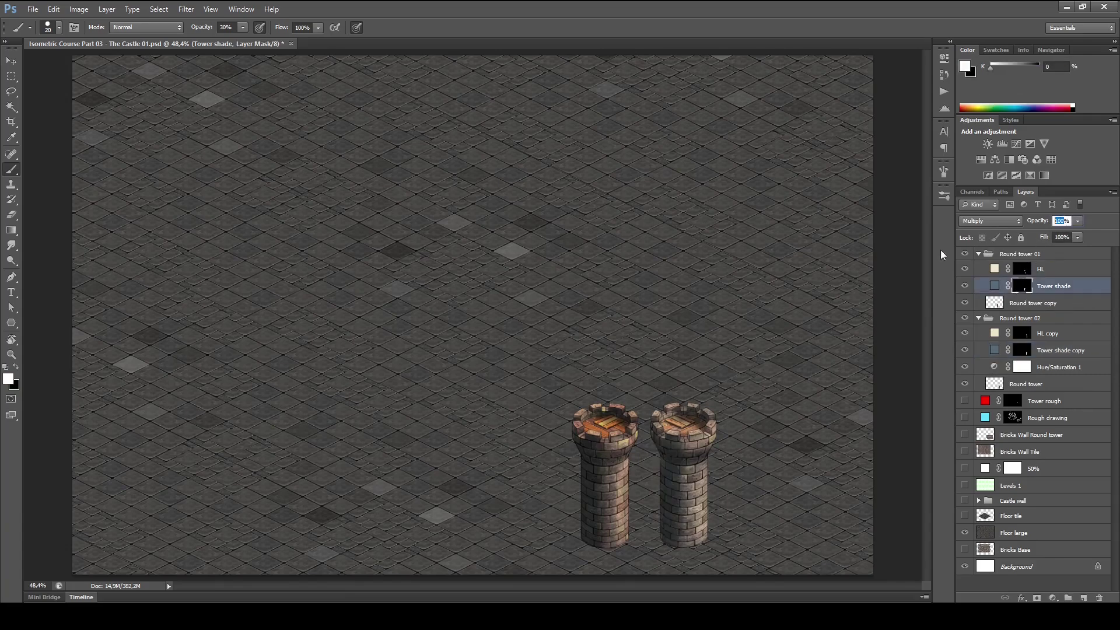
pyautogui.write('90')
pyautogui.press('Return')
# - Duplicate Hue/Saturation 1 above Round tower copy in Round tower 01, and clip both adjustments to their tower layers
pyautogui.click(1060, 374)
pyautogui.moveTo(1060, 379); pyautogui.dragTo(1065, 295)
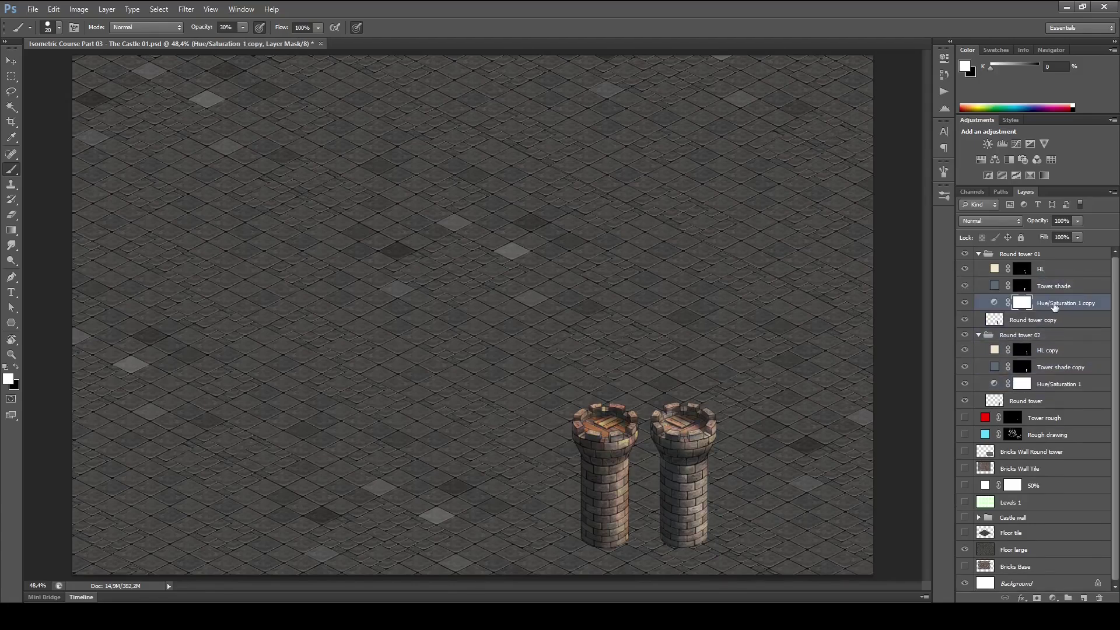
pyautogui.keyDown('alt'); pyautogui.click(1060, 309); pyautogui.keyUp('alt')
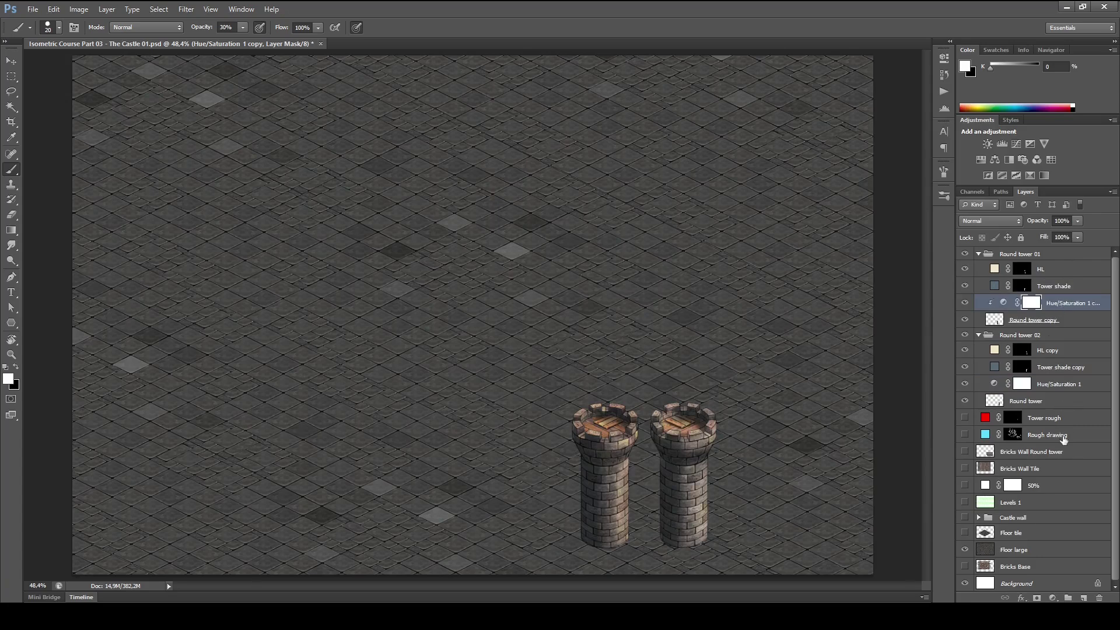
pyautogui.keyDown('alt'); pyautogui.click(1044, 392); pyautogui.keyUp('alt')
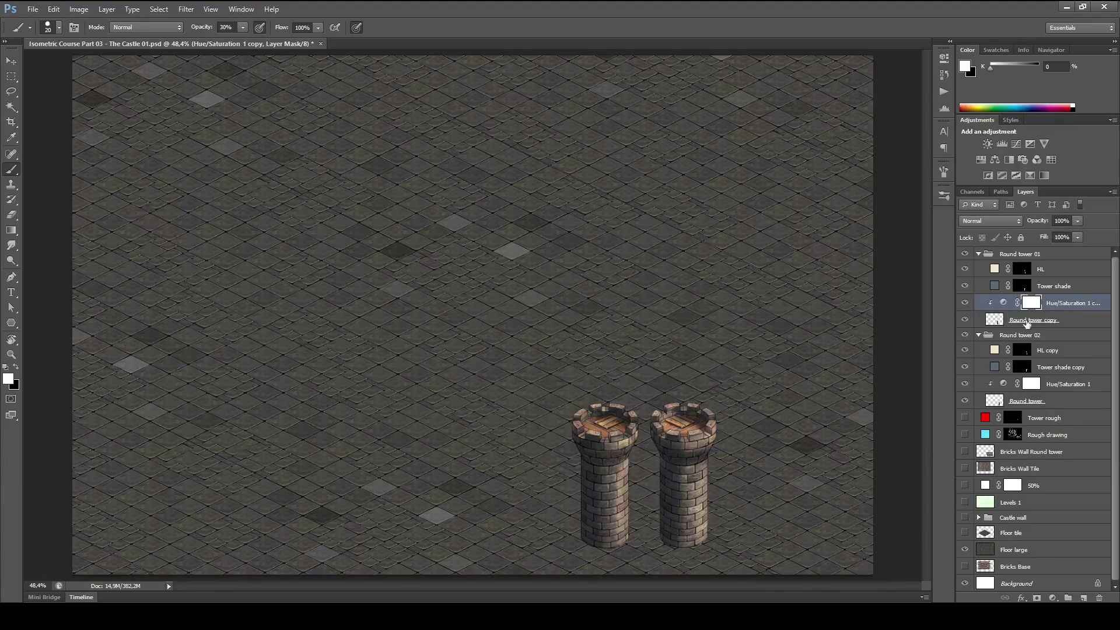
# - Release the copied Hue/Saturation adjustment's clipping to compare its effect on the floor, and clip it again
pyautogui.moveTo(1072, 312); pyautogui.dragTo(1071, 309)
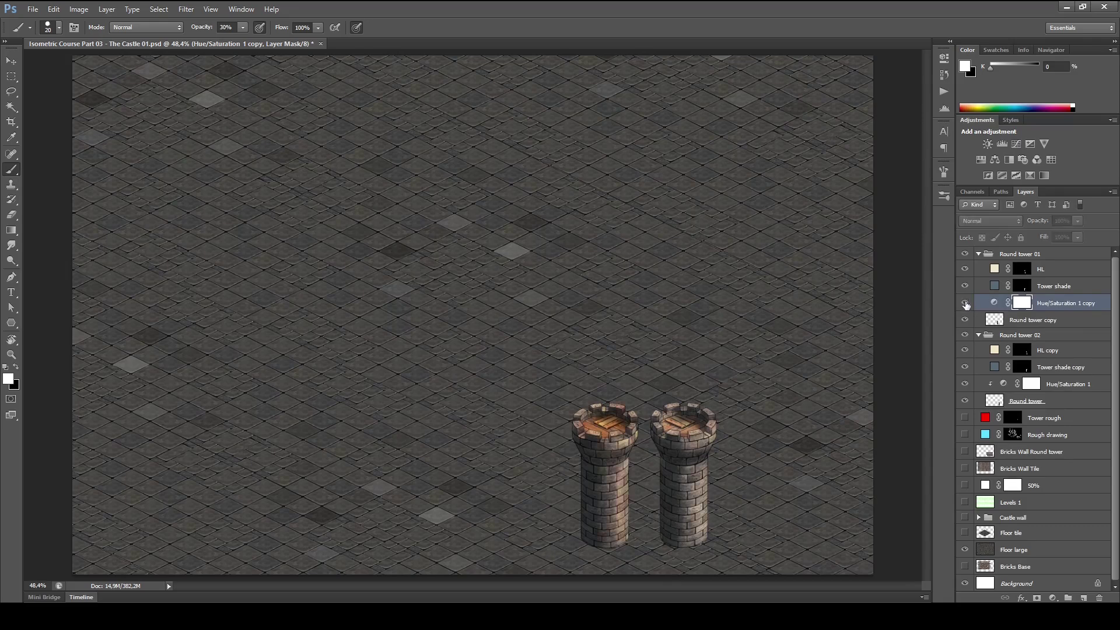
pyautogui.moveTo(977, 305); pyautogui.dragTo(1060, 306)
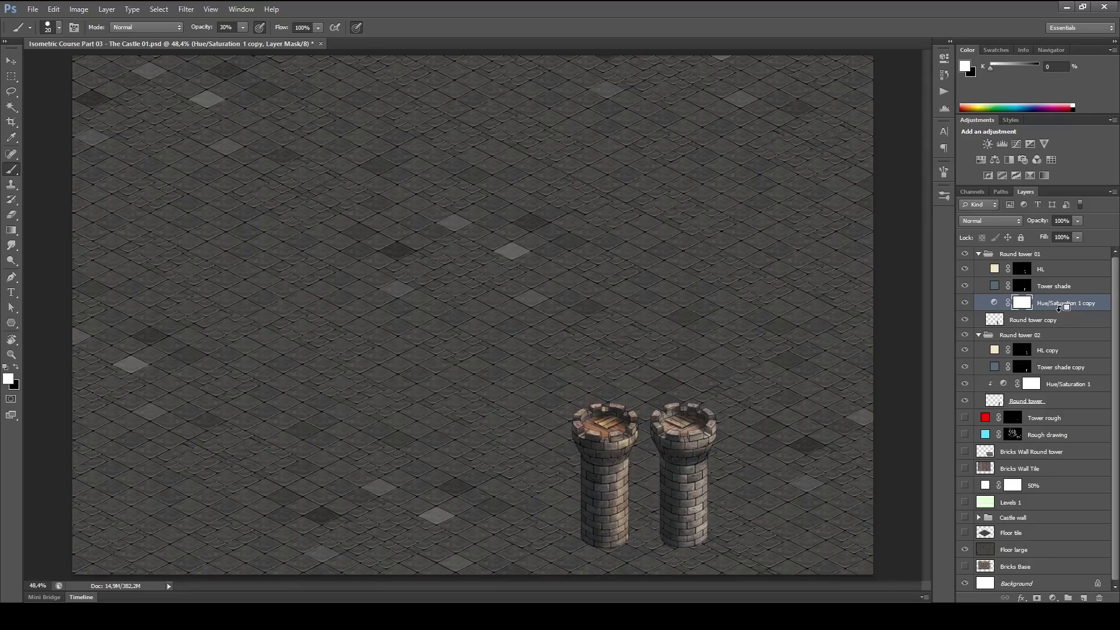
pyautogui.keyDown('alt'); pyautogui.click(1060, 308); pyautogui.keyUp('alt')
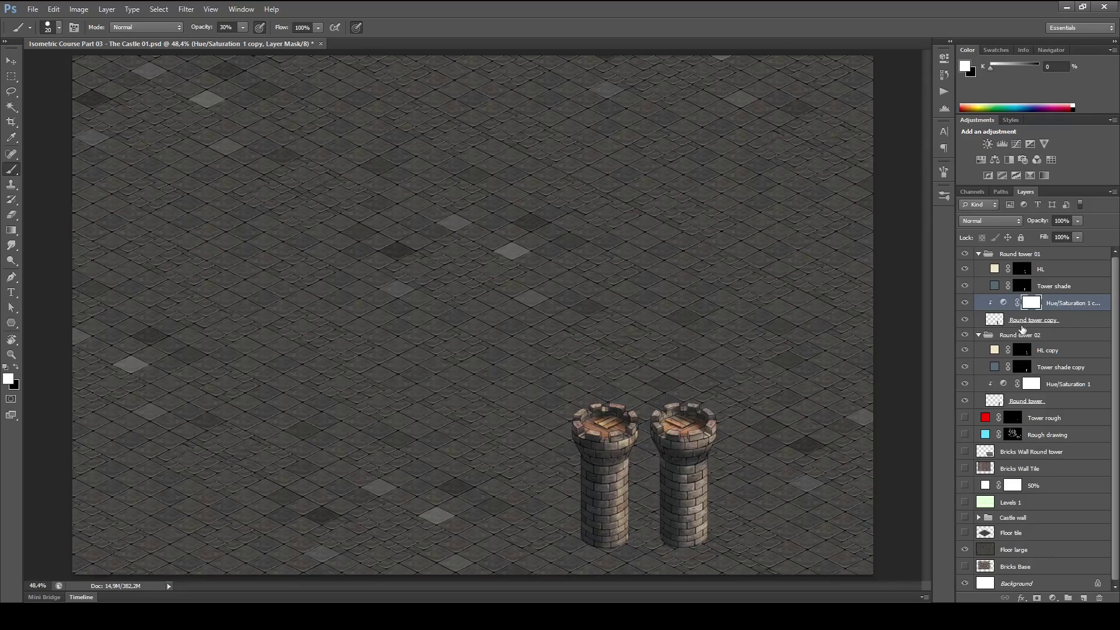
# - Examine the clipped adjustment's effect by toggling the visibility of Round tower copy and the copied Hue/Saturation layer
pyautogui.click(964, 320)
pyautogui.click(965, 320)
pyautogui.press('alt')
pyautogui.click(965, 303)
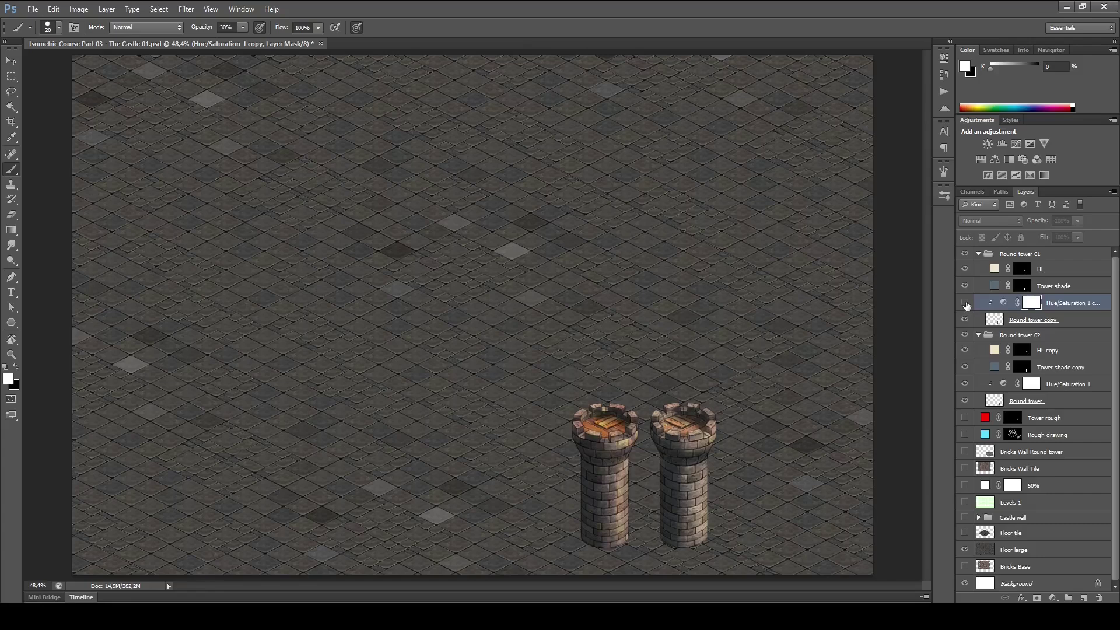
pyautogui.click(965, 302)
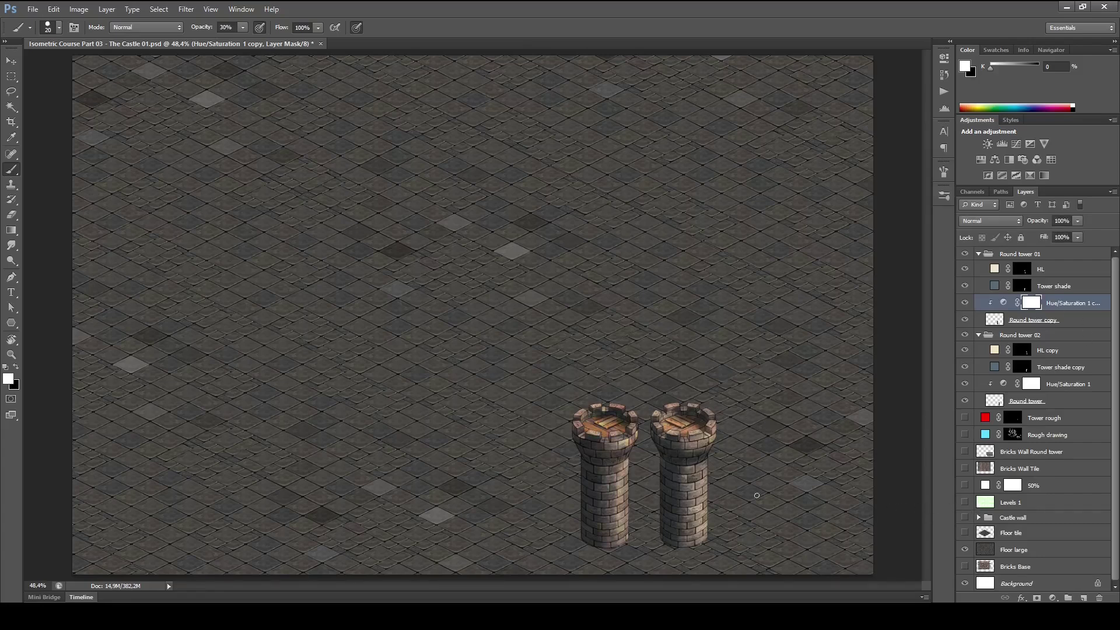
# - Collapse the Round tower 01 group and show the Rough drawing layer
pyautogui.click(980, 255)
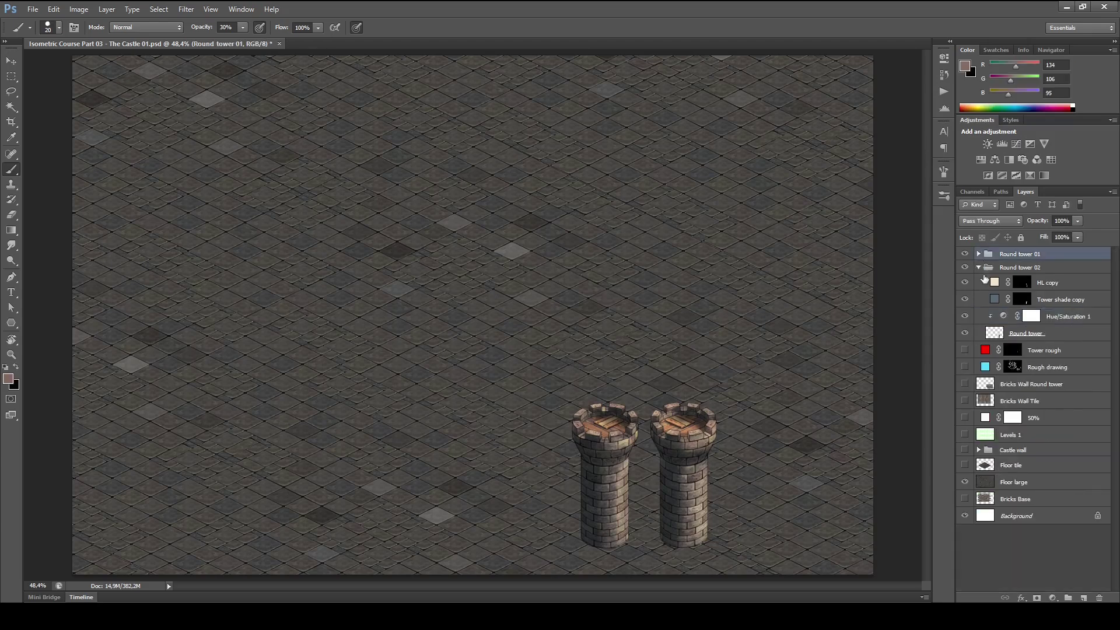
pyautogui.click(965, 367)
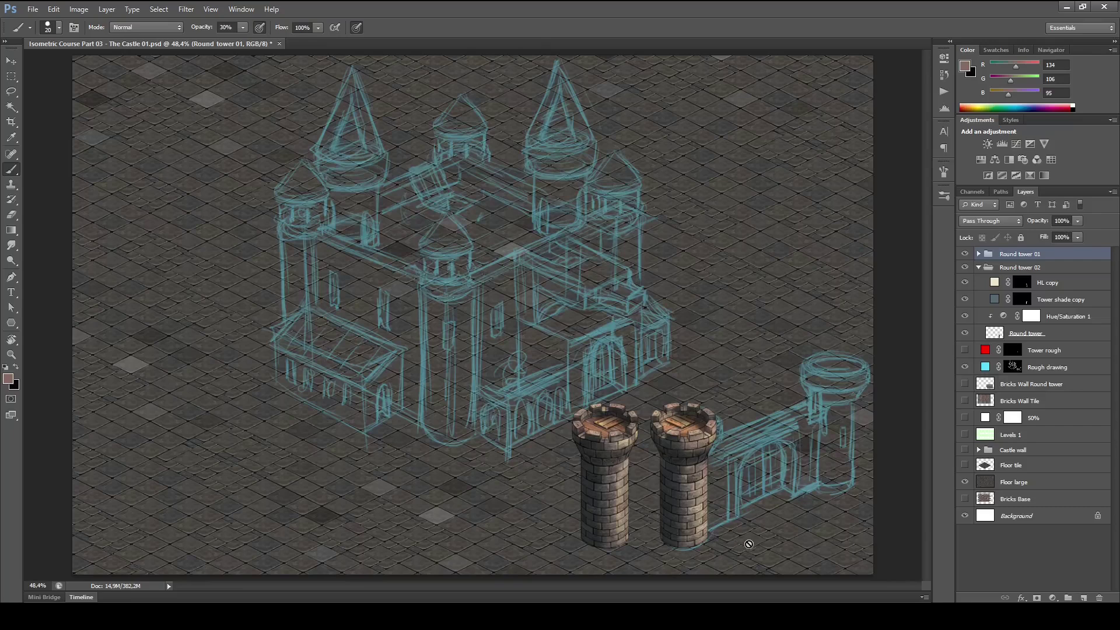